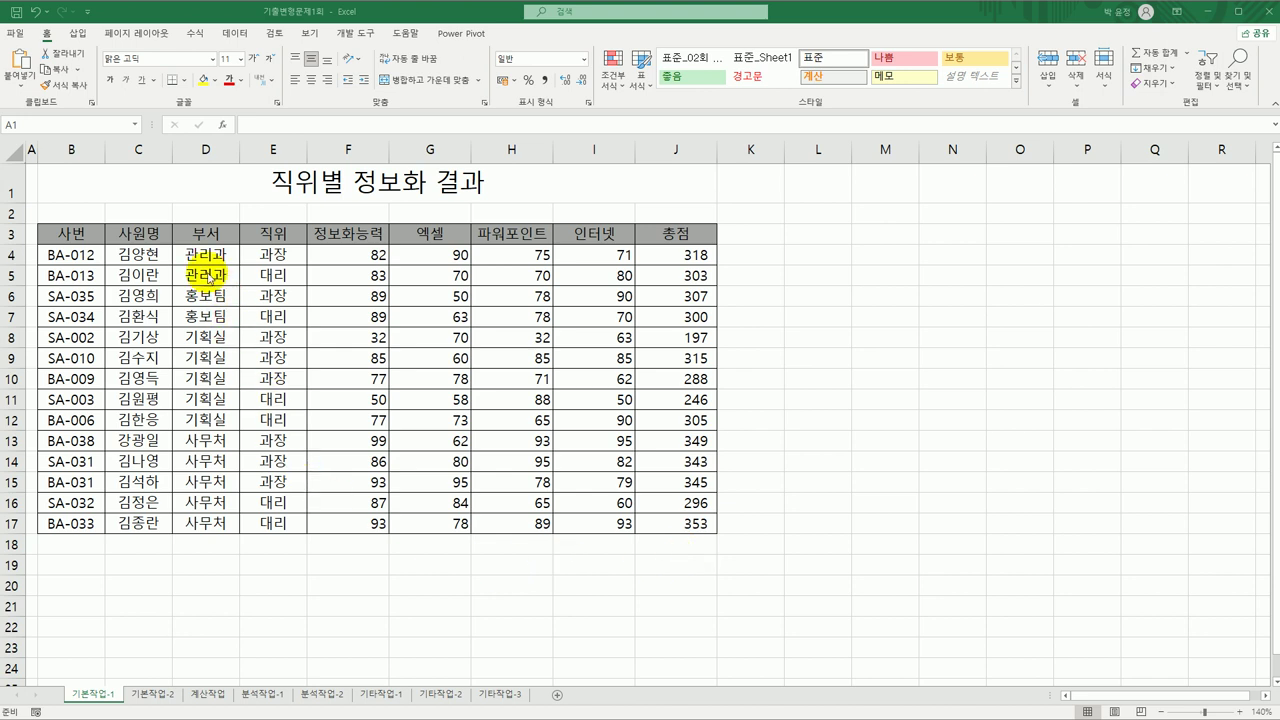
{"action": "left_click", "coordinate": [262, 238]}
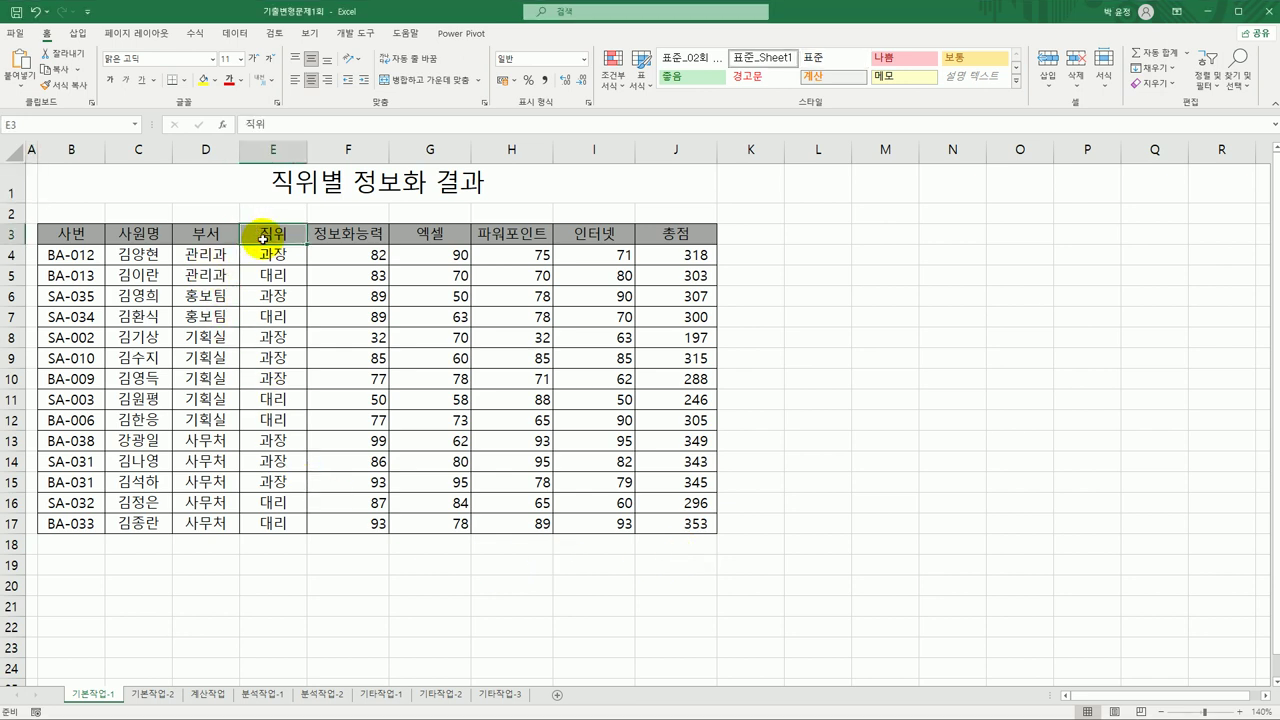
{"action": "left_click", "coordinate": [263, 257]}
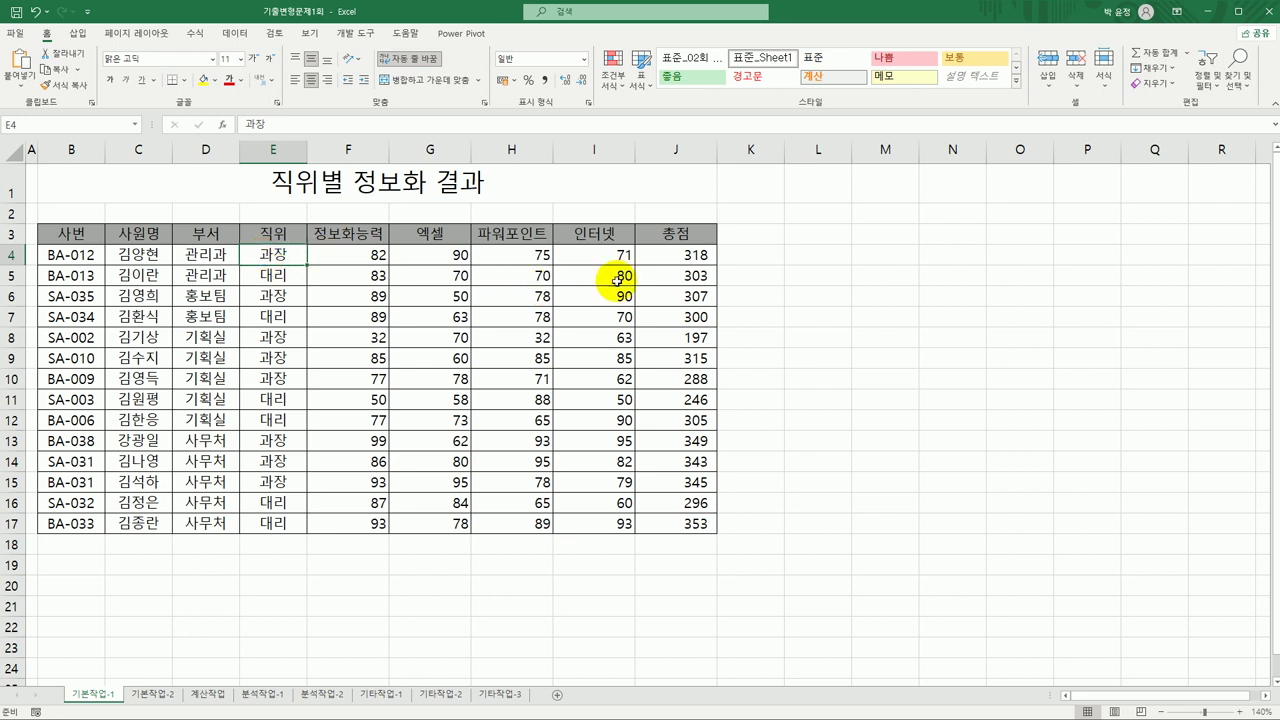
{"action": "left_click", "coordinate": [690, 257]}
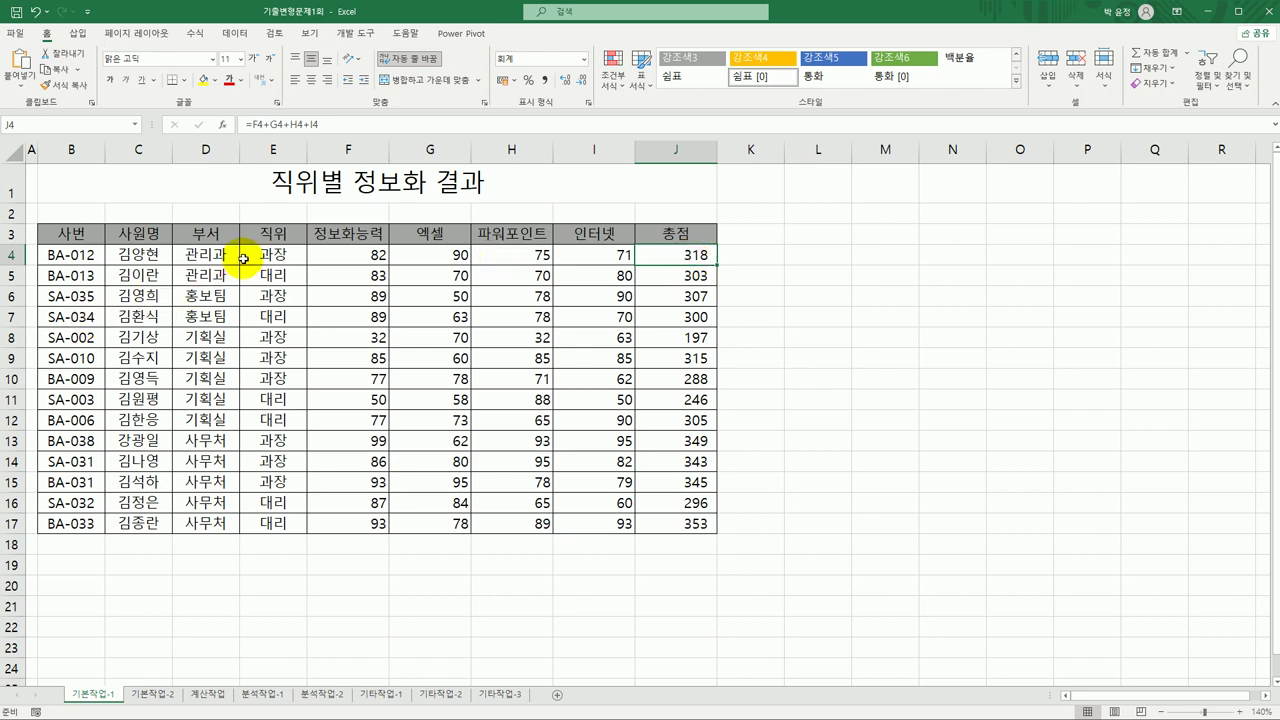
{"action": "left_click_drag", "start_coordinate": [250, 254], "coordinate": [255, 522]}
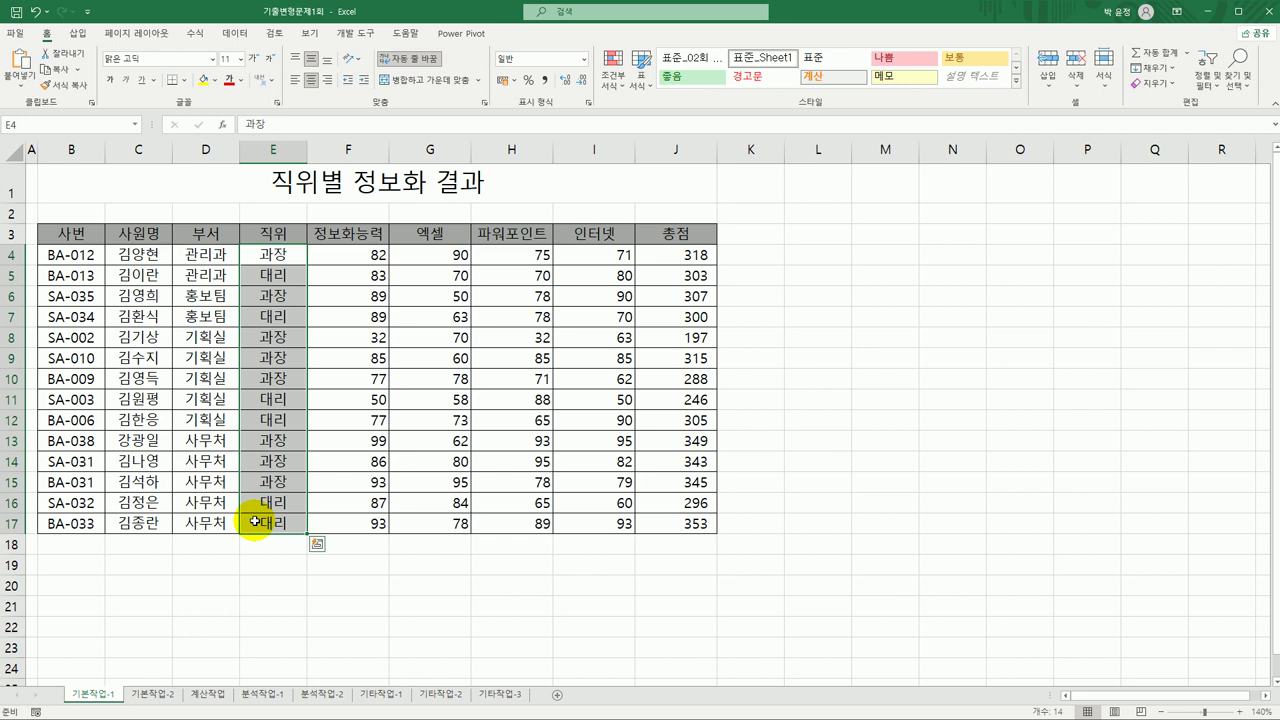
Step: Enter the criteria heading 조건 in cell B19
{"action": "left_click", "coordinate": [95, 567]}
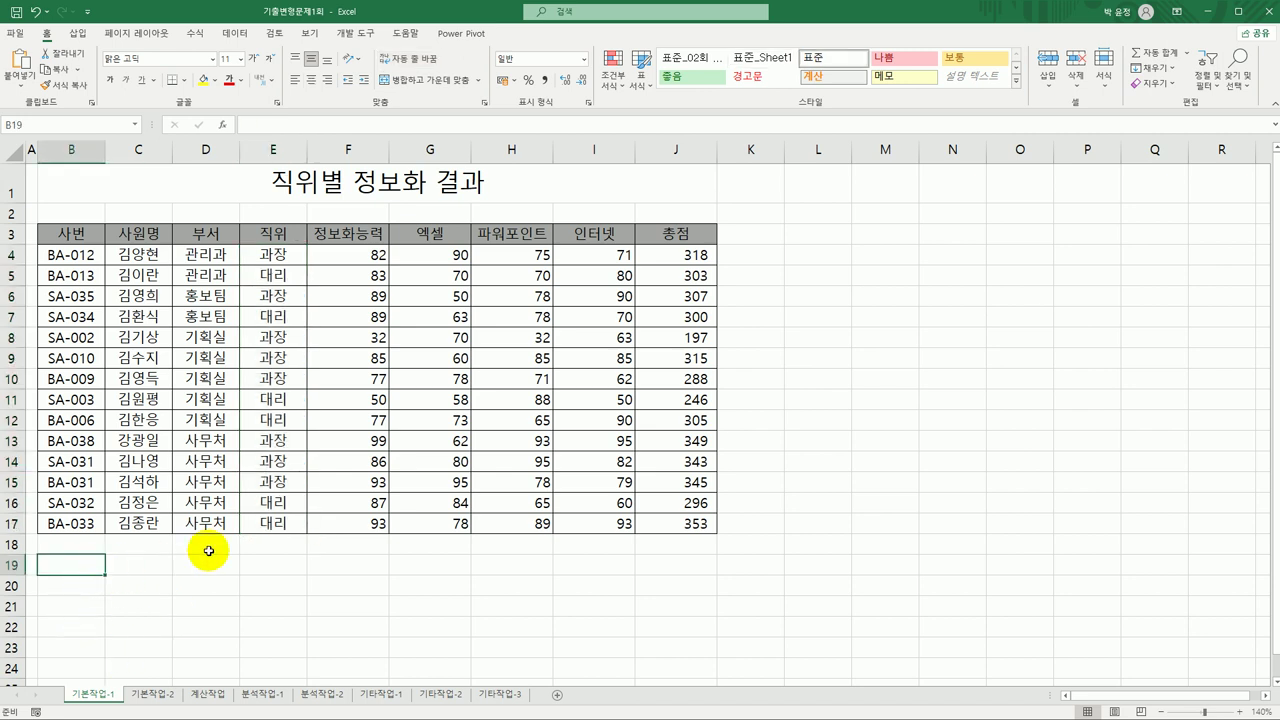
{"action": "type", "text": "whrj"}
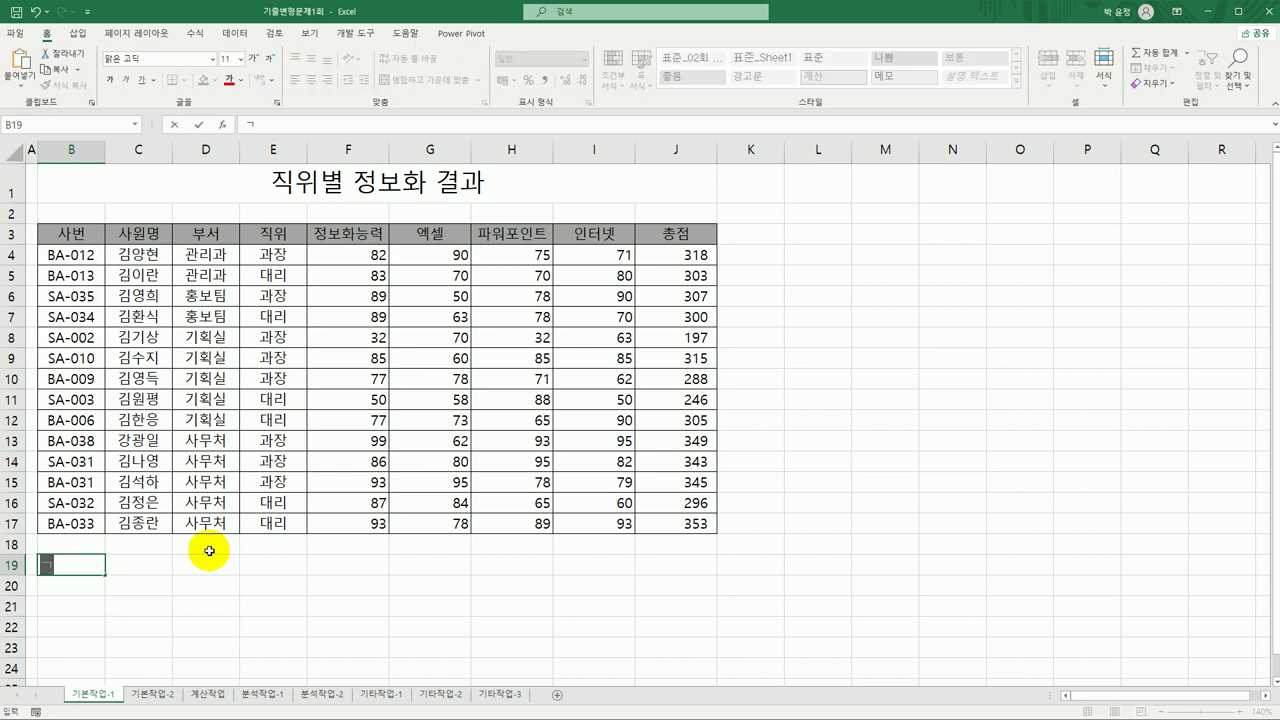
{"action": "key", "text": "BackSpace"}
{"action": "key", "text": "BackSpace"}
{"action": "key", "text": "BackSpace"}
{"action": "key", "text": "BackSpace"}
{"action": "type", "text": "조건"}
{"action": "key", "text": "Return"}
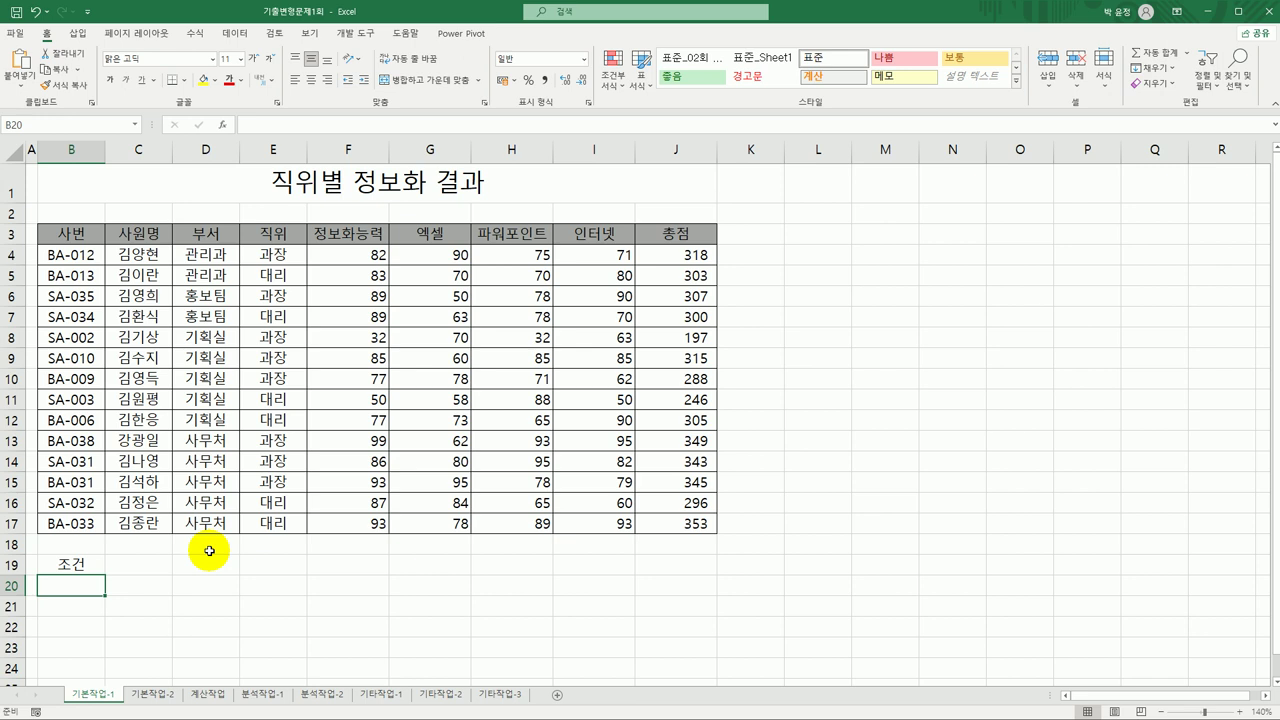
{"action": "type", "text": "="}
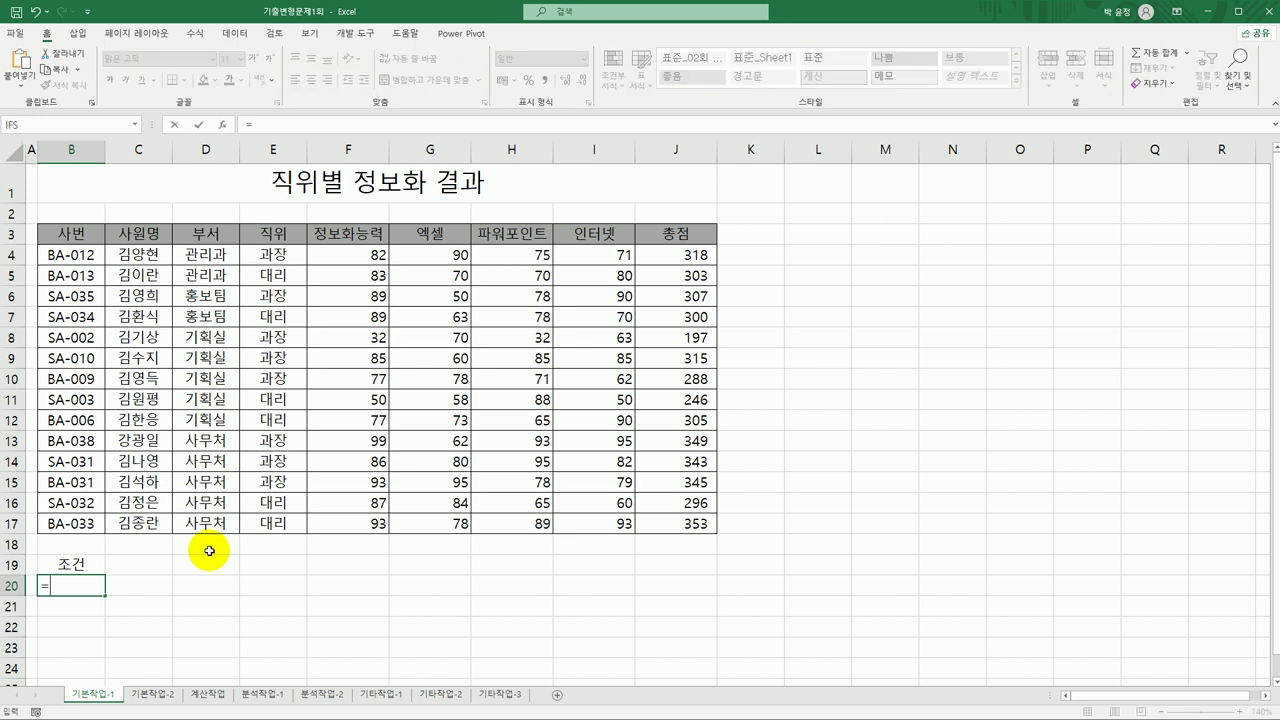
{"action": "key", "text": "Escape"}
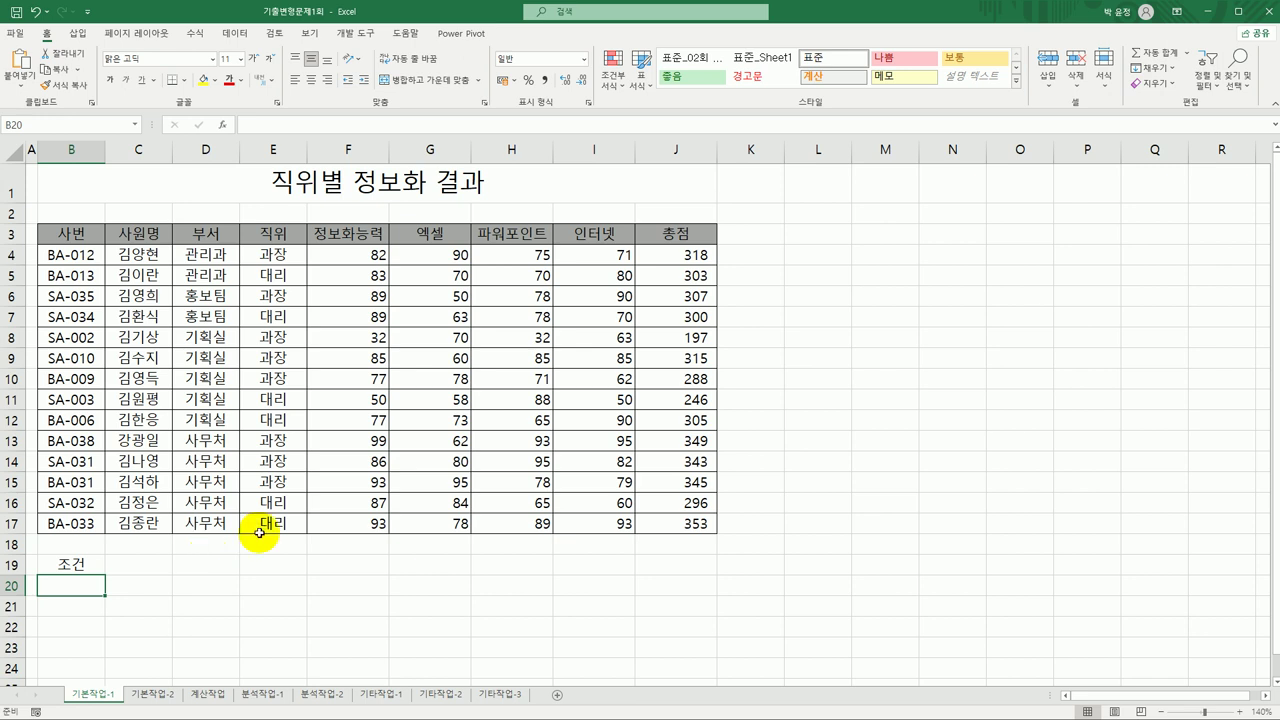
Step: Test the text search for 과 in the first 직위 entry by entering =FIND("과",E4) in cell L4
{"action": "left_click", "coordinate": [812, 251]}
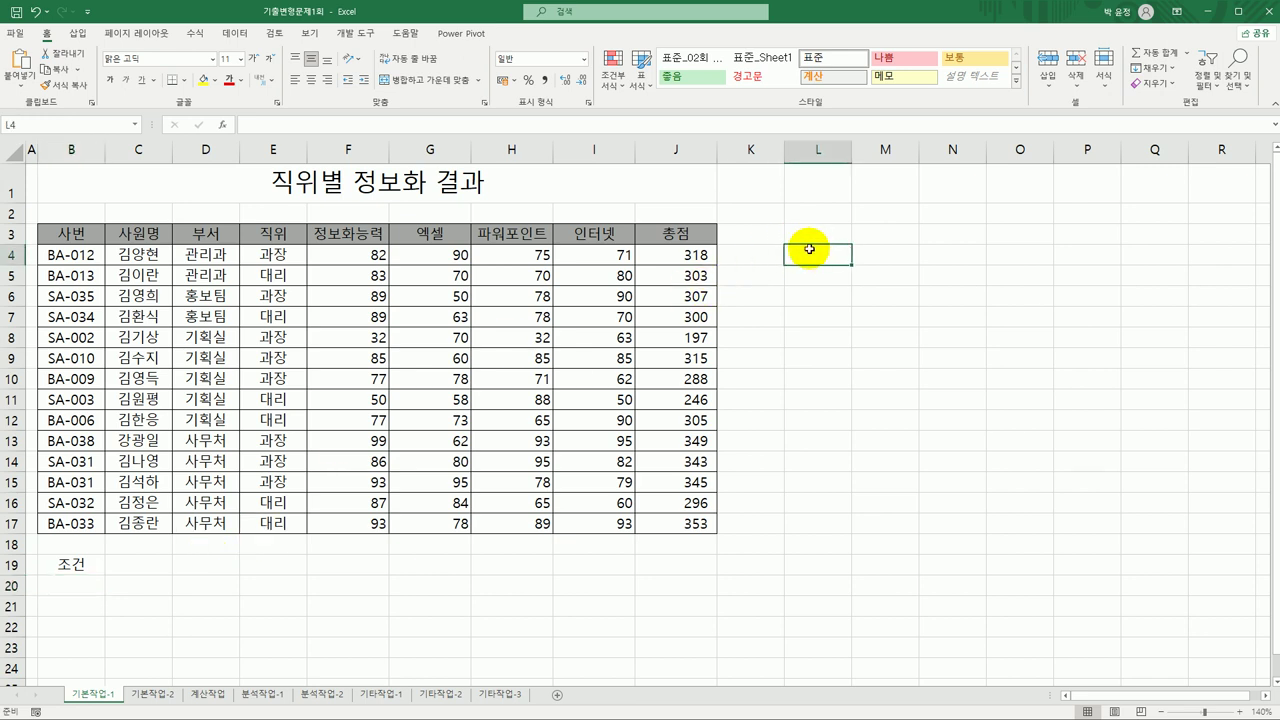
{"action": "type", "text": "="}
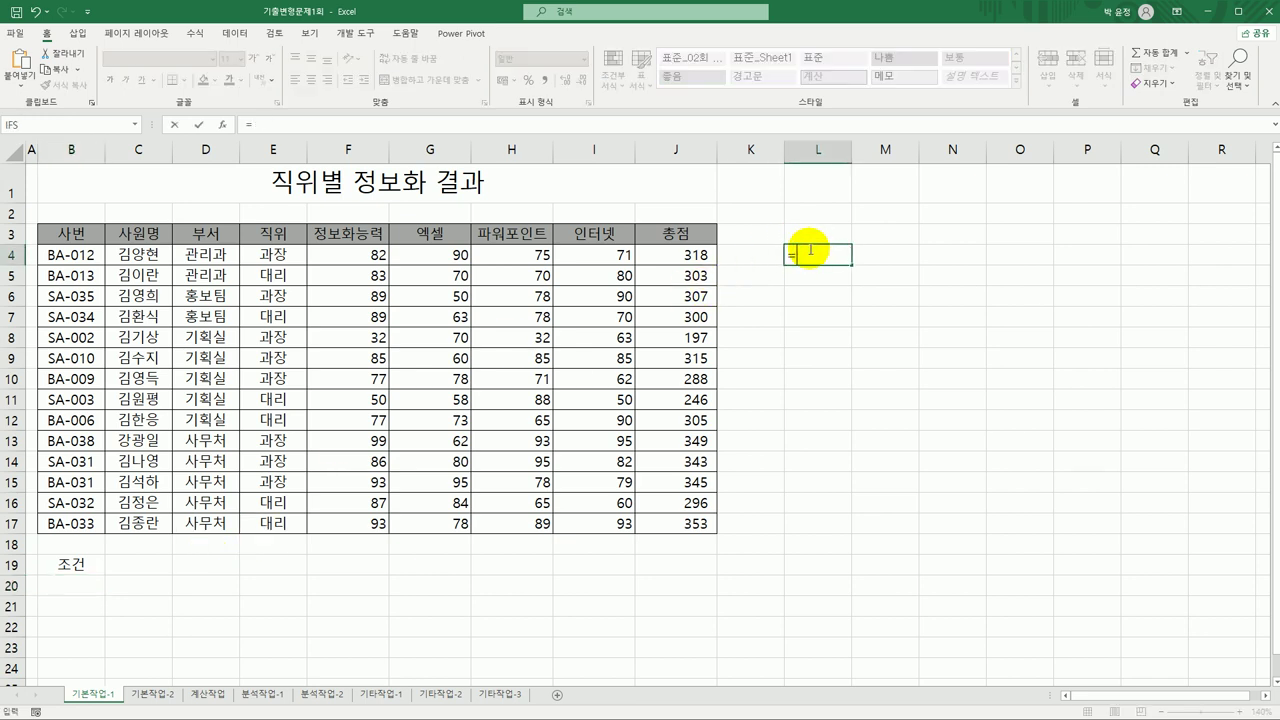
{"action": "type", "text": "find(\""}
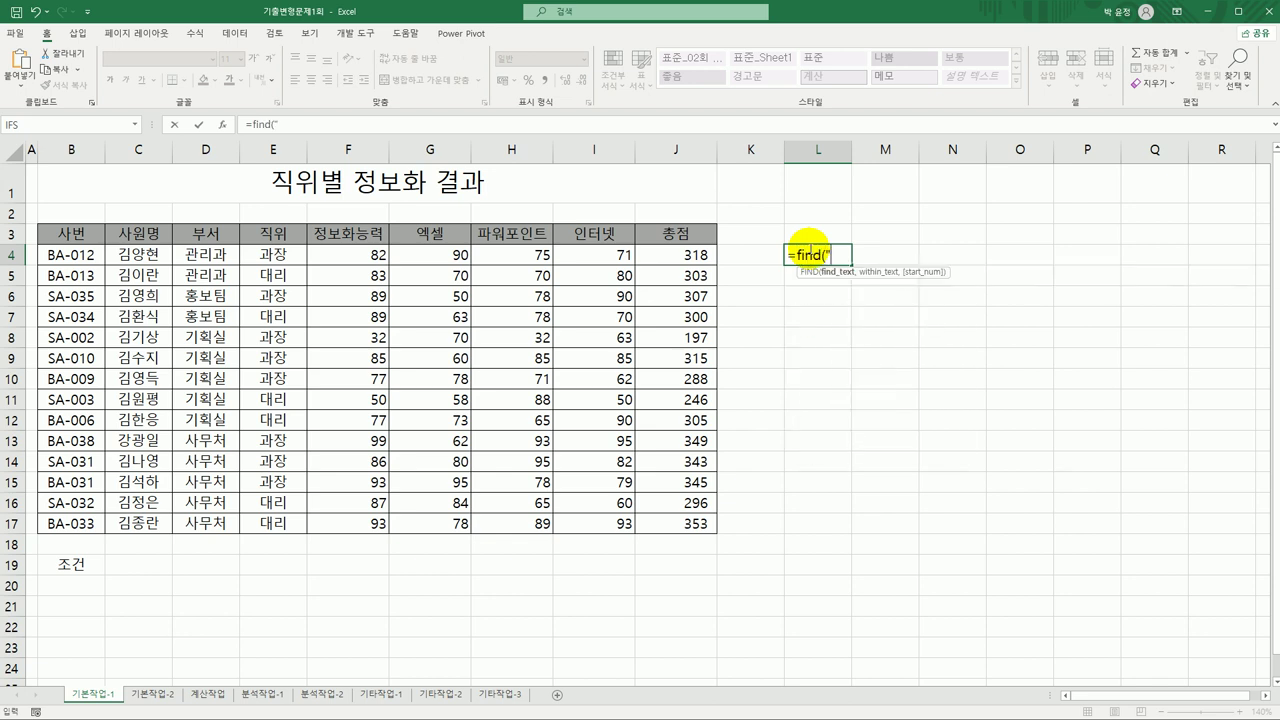
{"action": "type", "text": "고"}
{"action": "type", "text": "과\","}
{"action": "left_click", "coordinate": [270, 255]}
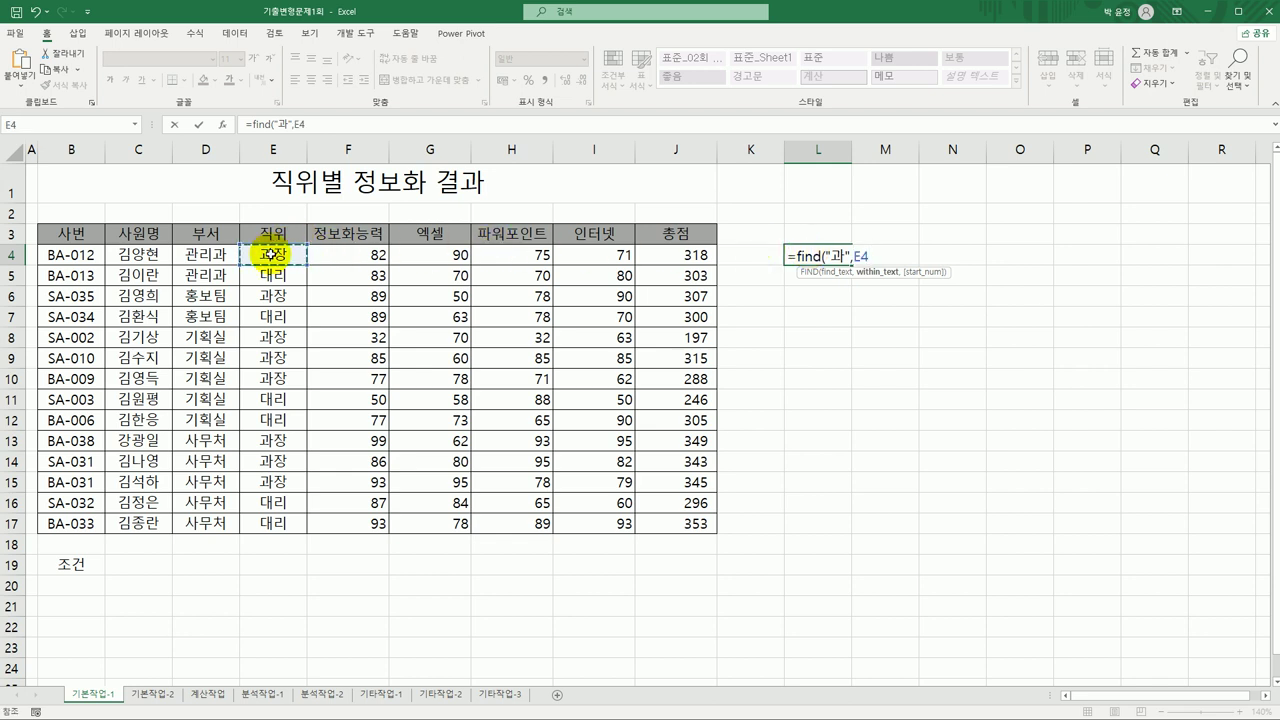
{"action": "type", "text": ")"}
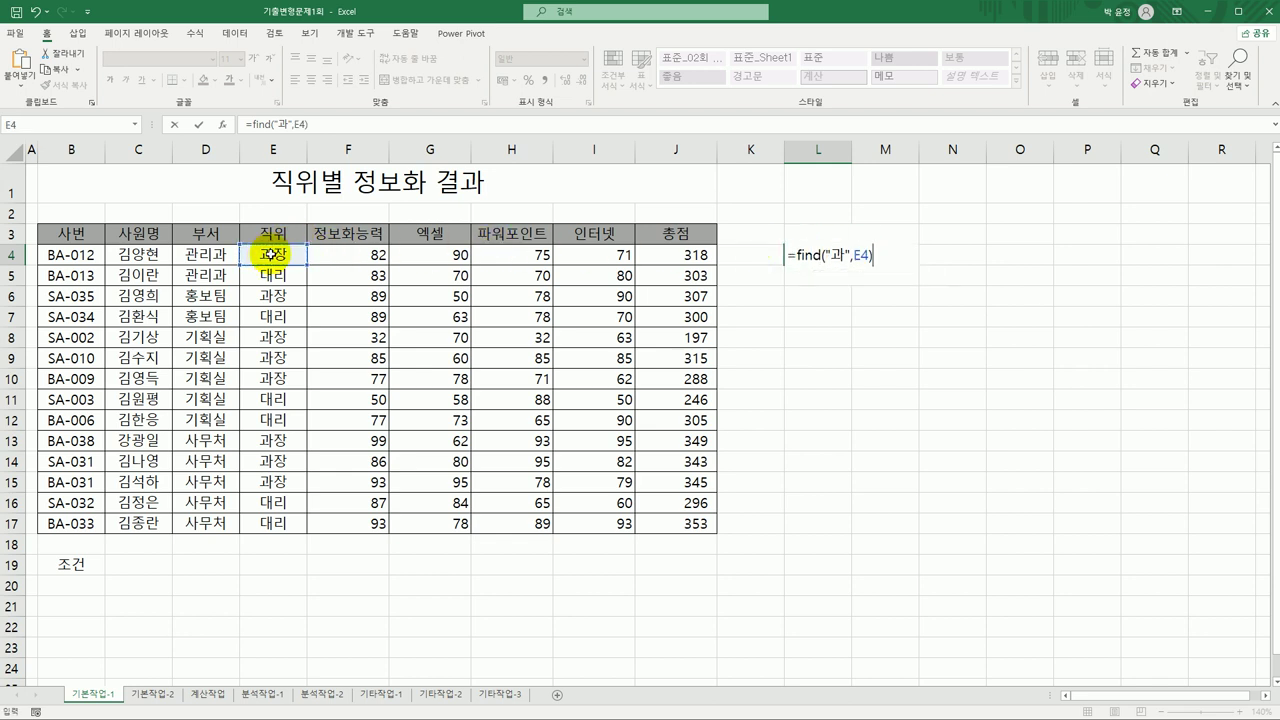
{"action": "key", "text": "Return"}
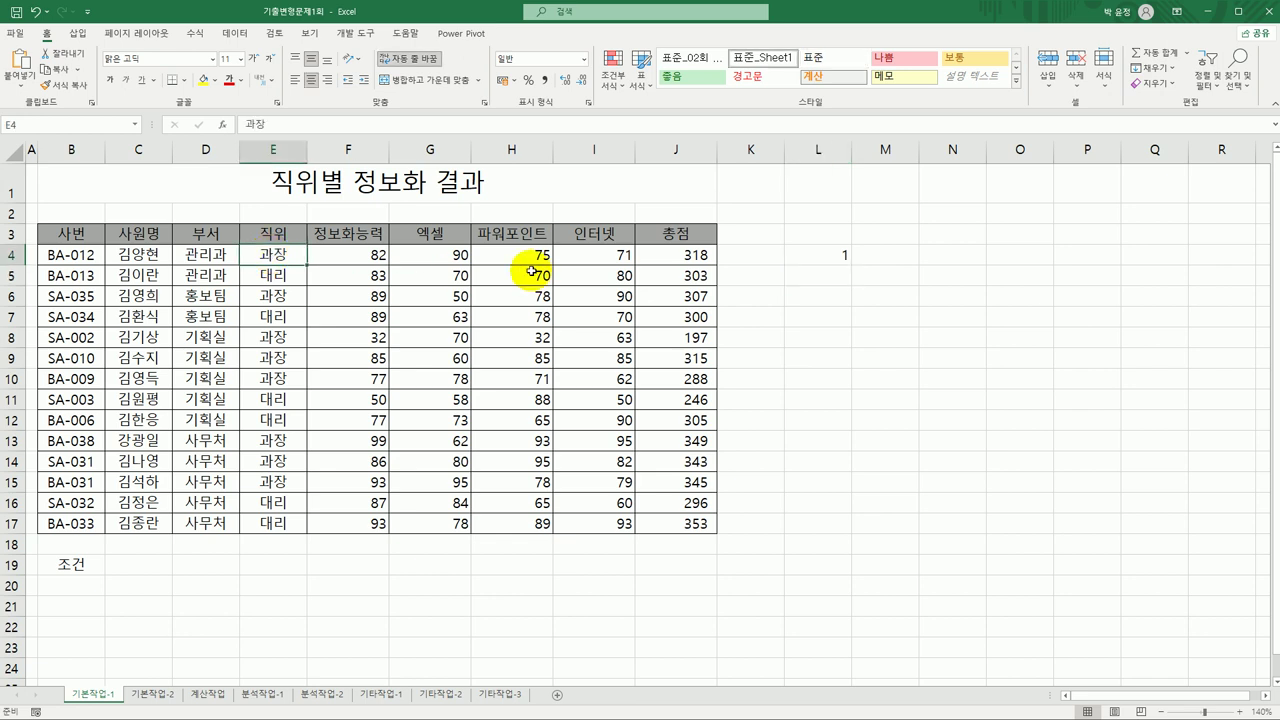
Step: Copy the FIND test formula from L4 down through L17 to check every row, and clear the test range L4:L17
{"action": "left_click", "coordinate": [820, 250]}
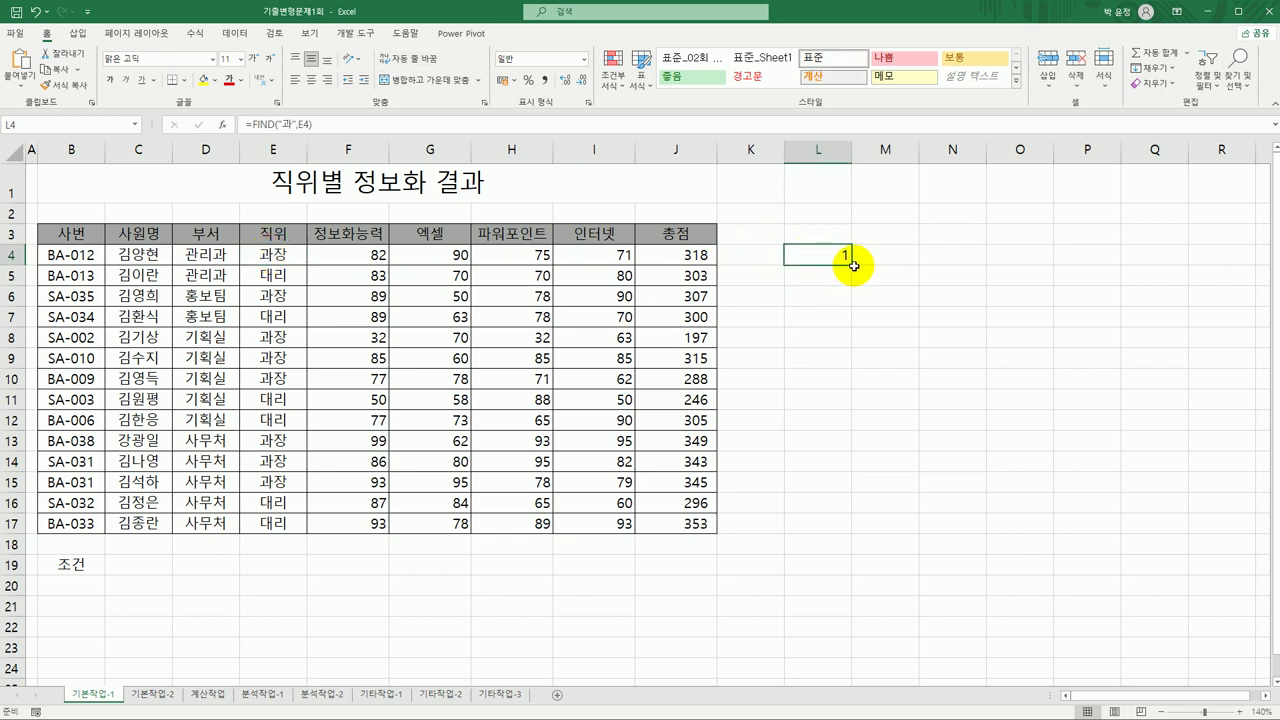
{"action": "left_click_drag", "start_coordinate": [848, 262], "coordinate": [821, 532]}
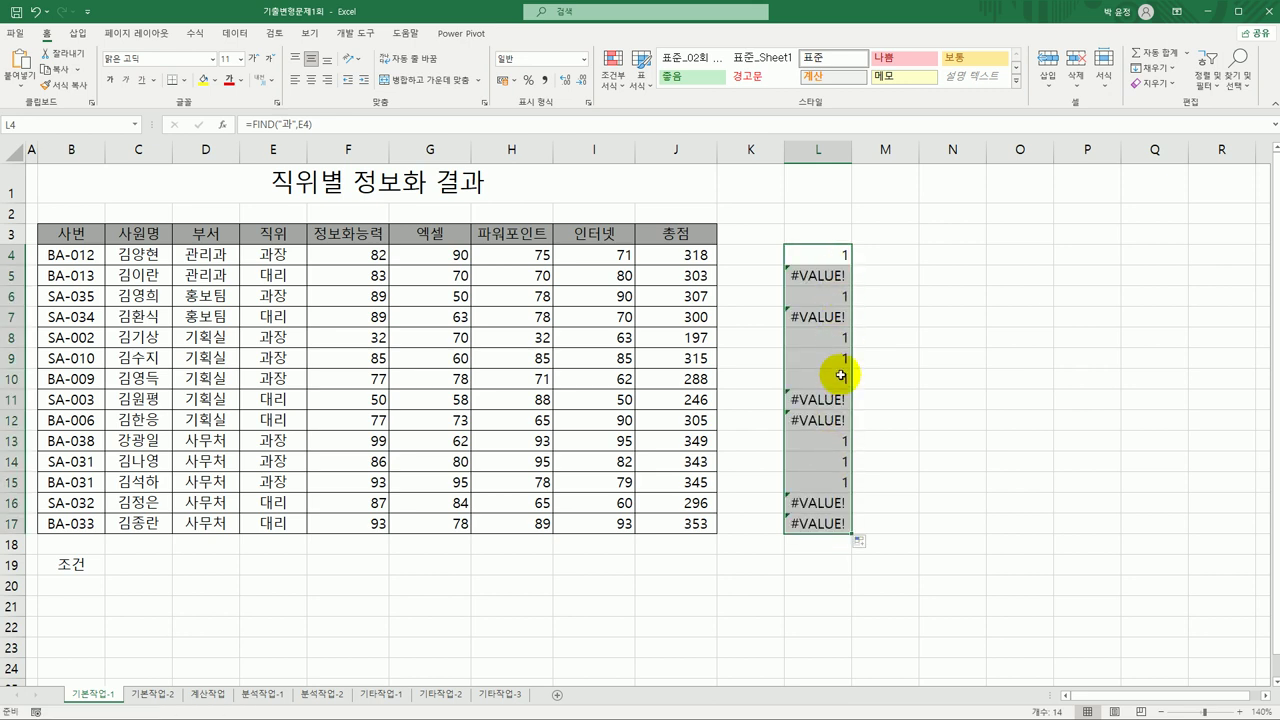
{"action": "left_click", "coordinate": [843, 257]}
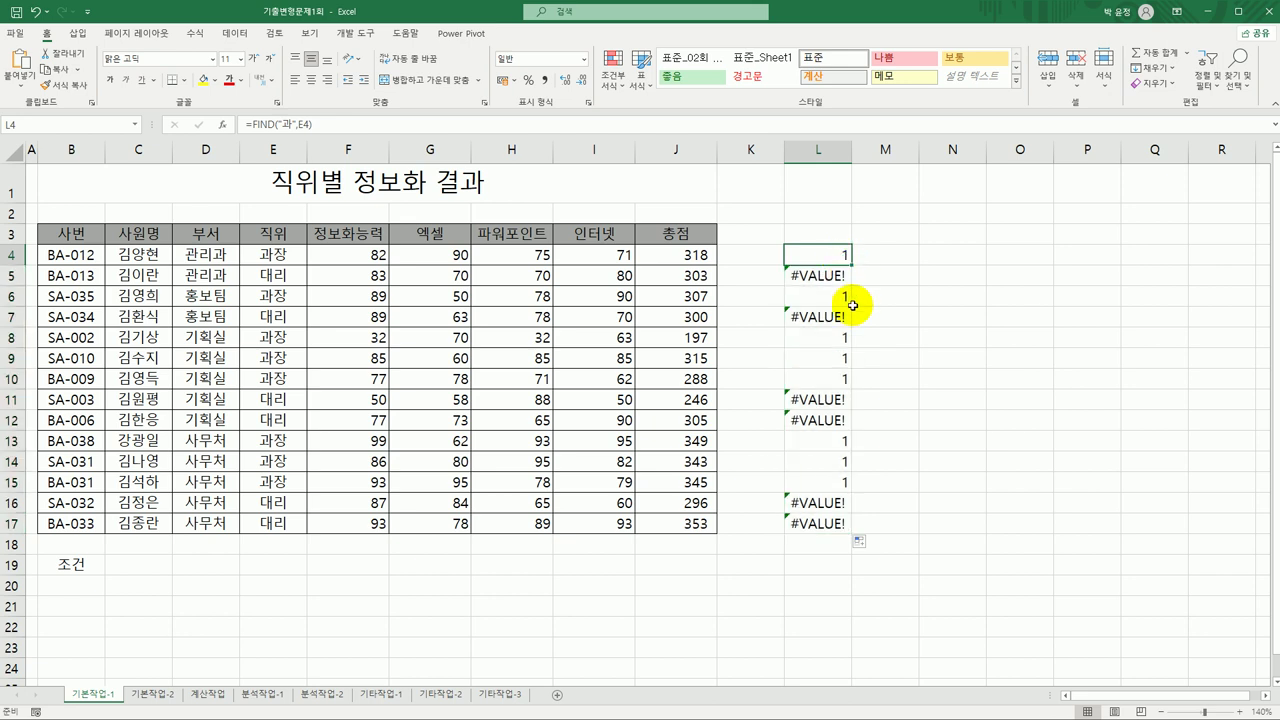
{"action": "left_click", "coordinate": [848, 300]}
{"action": "left_click", "coordinate": [843, 350]}
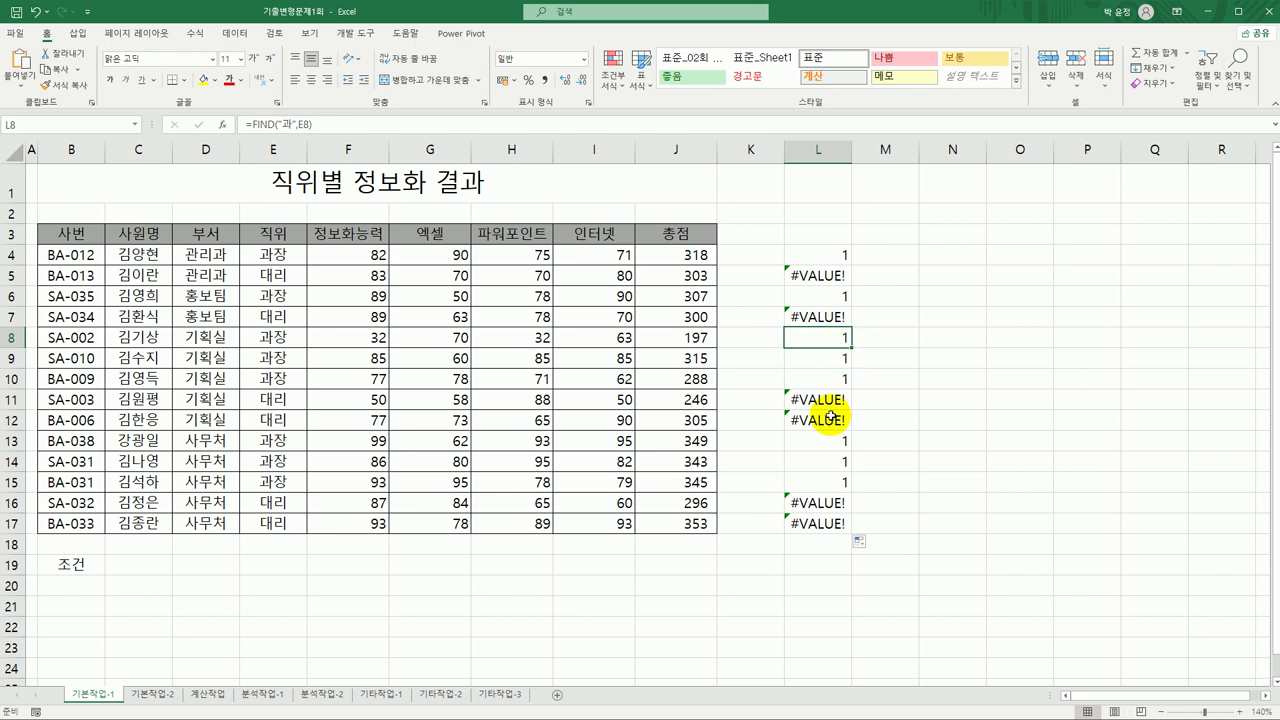
{"action": "left_click_drag", "start_coordinate": [826, 257], "coordinate": [786, 514]}
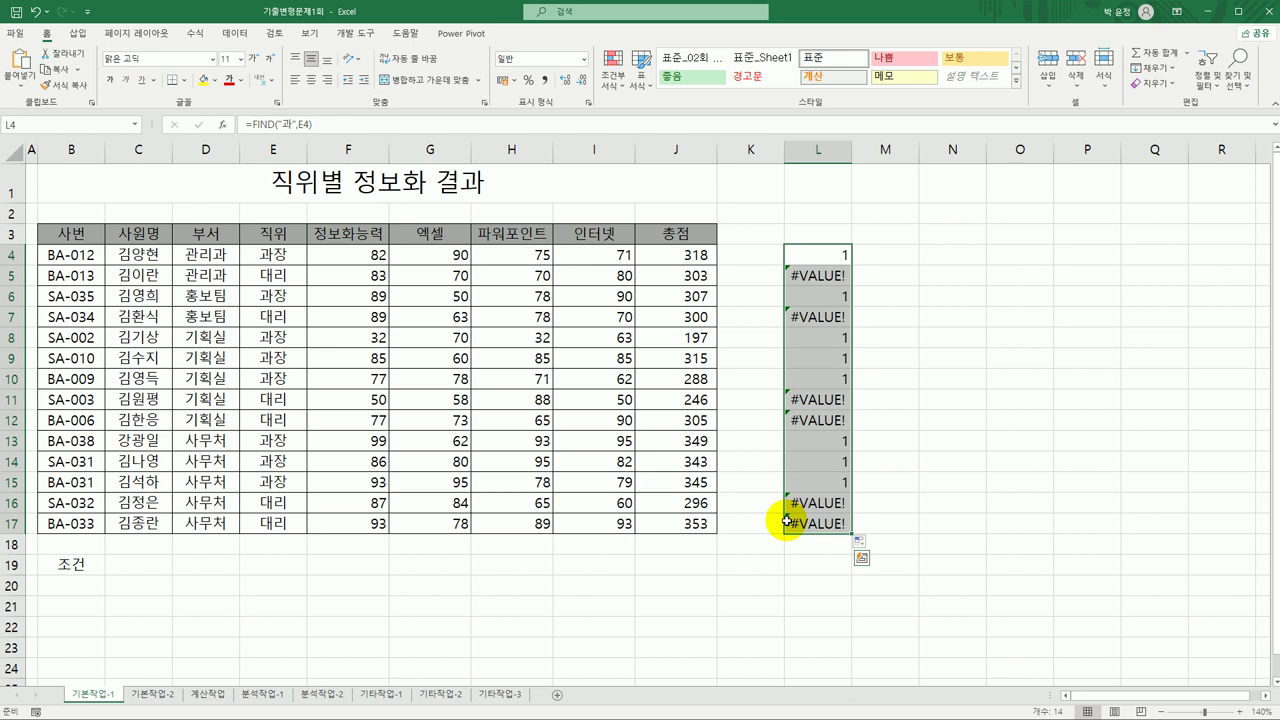
{"action": "key", "text": "Delete"}
Step: Enter the criteria formula =AND(FIND("과",E4)>0,J4>=300) in cell B20 under the 조건 heading
{"action": "left_click", "coordinate": [55, 588]}
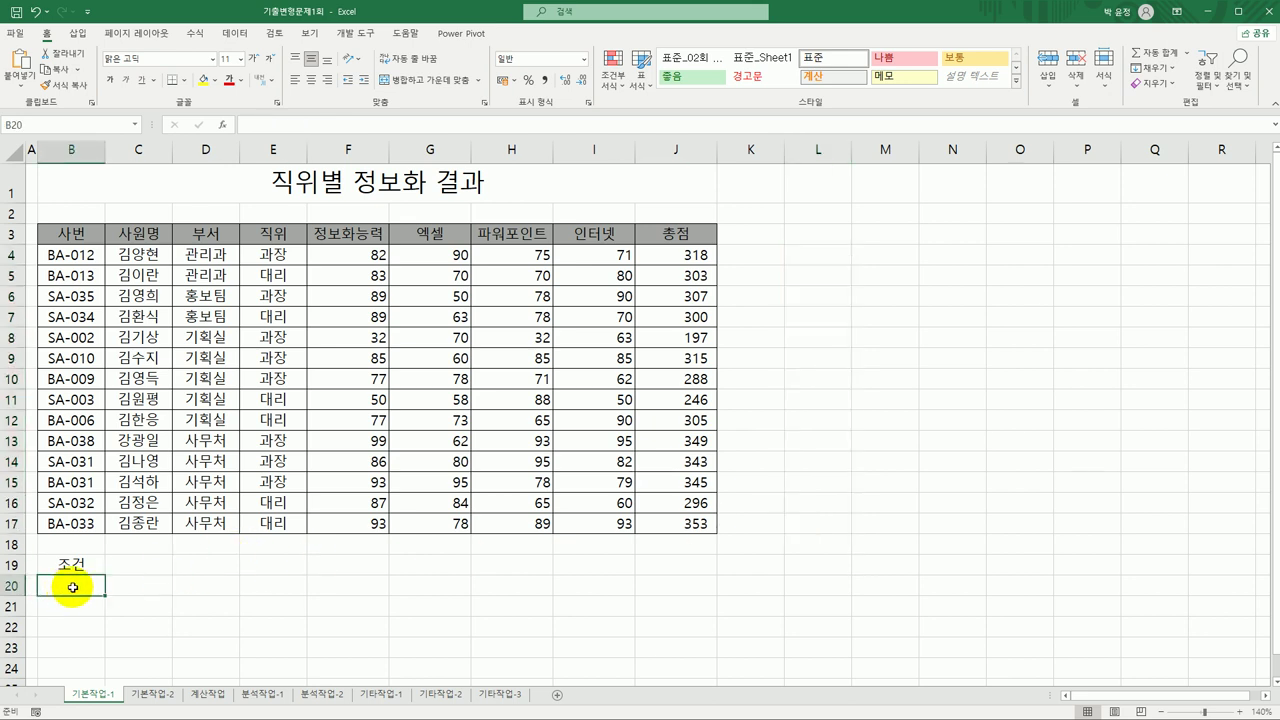
{"action": "type", "text": "="}
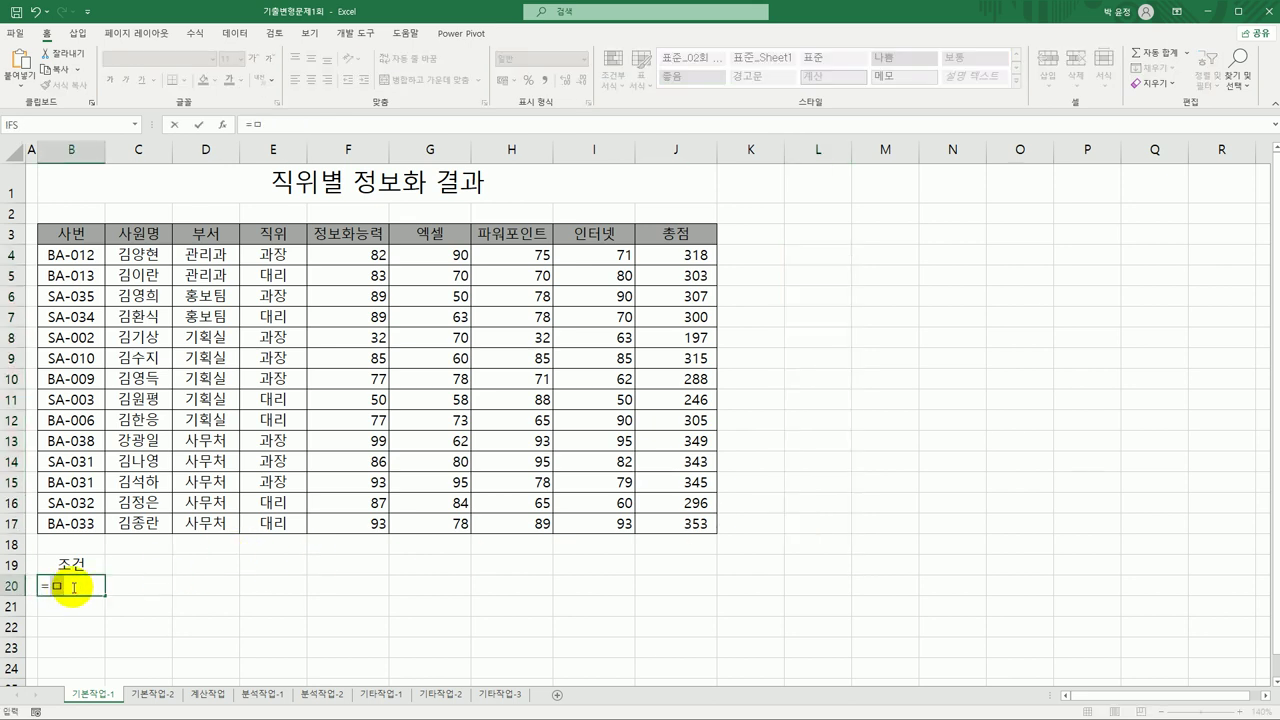
{"action": "type", "text": "and("}
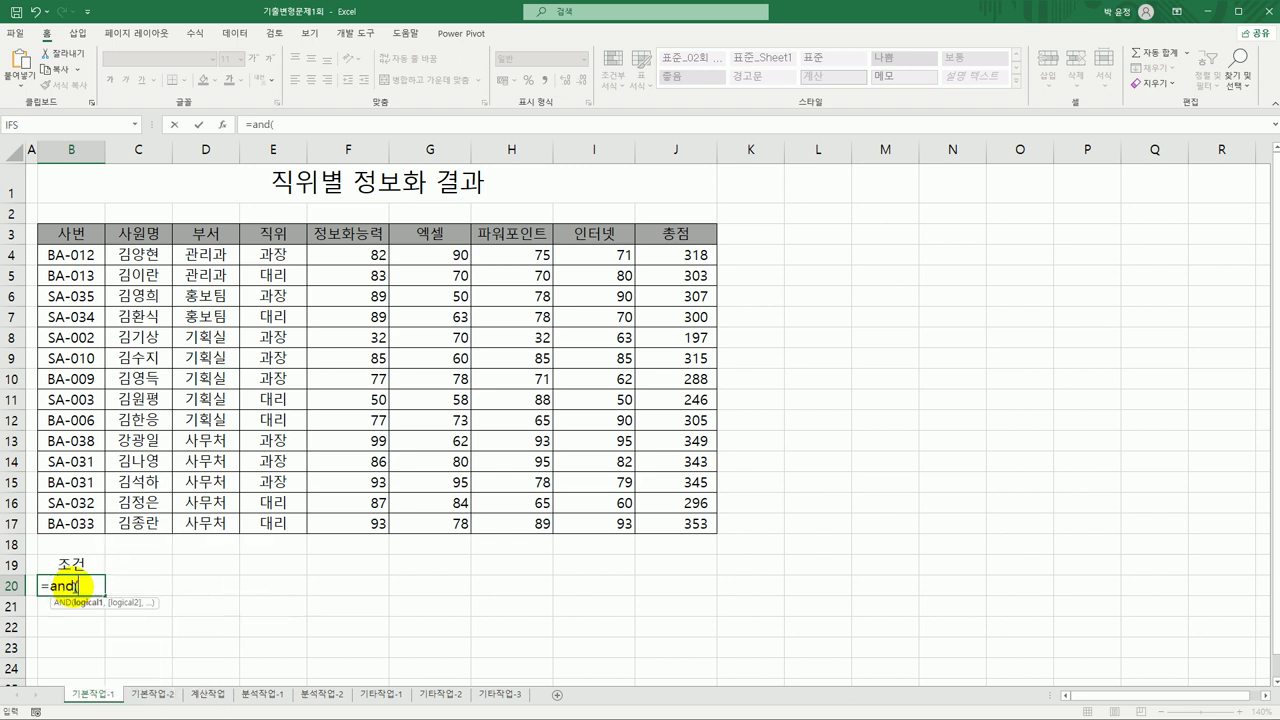
{"action": "type", "text": "find"}
{"action": "key", "text": "Tab"}
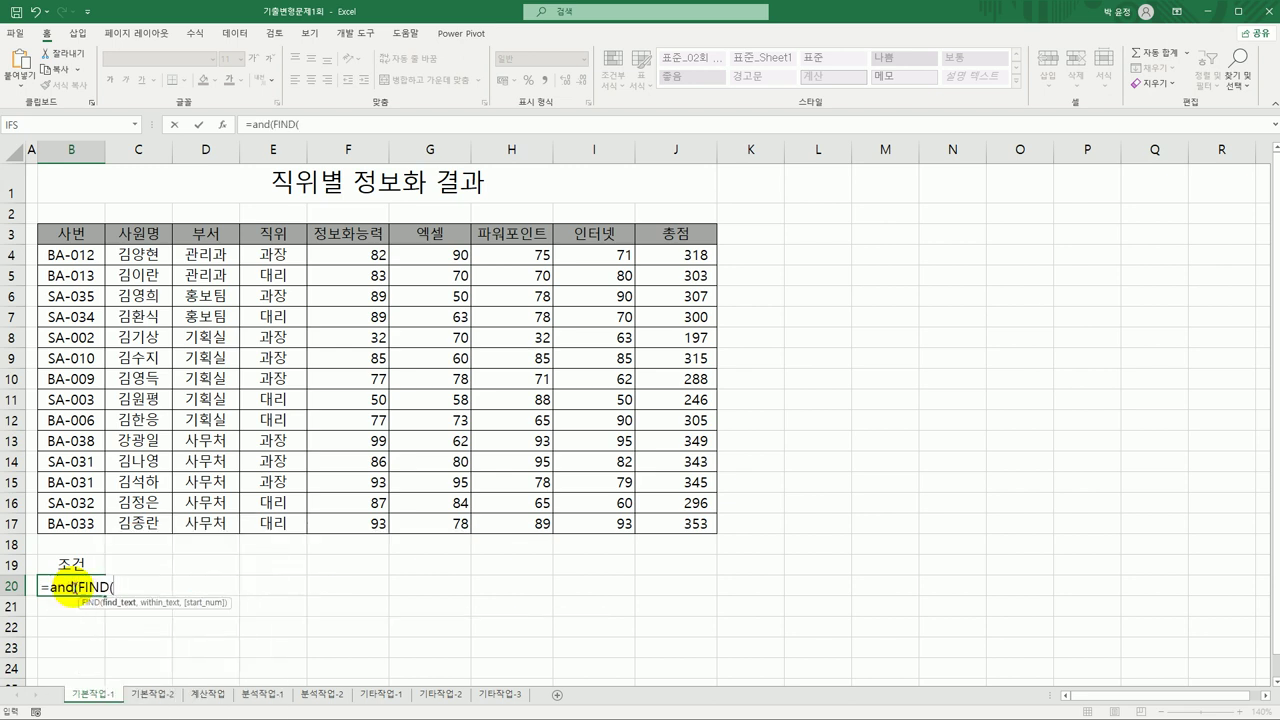
{"action": "type", "text": "\""}
{"action": "type", "text": "과"}
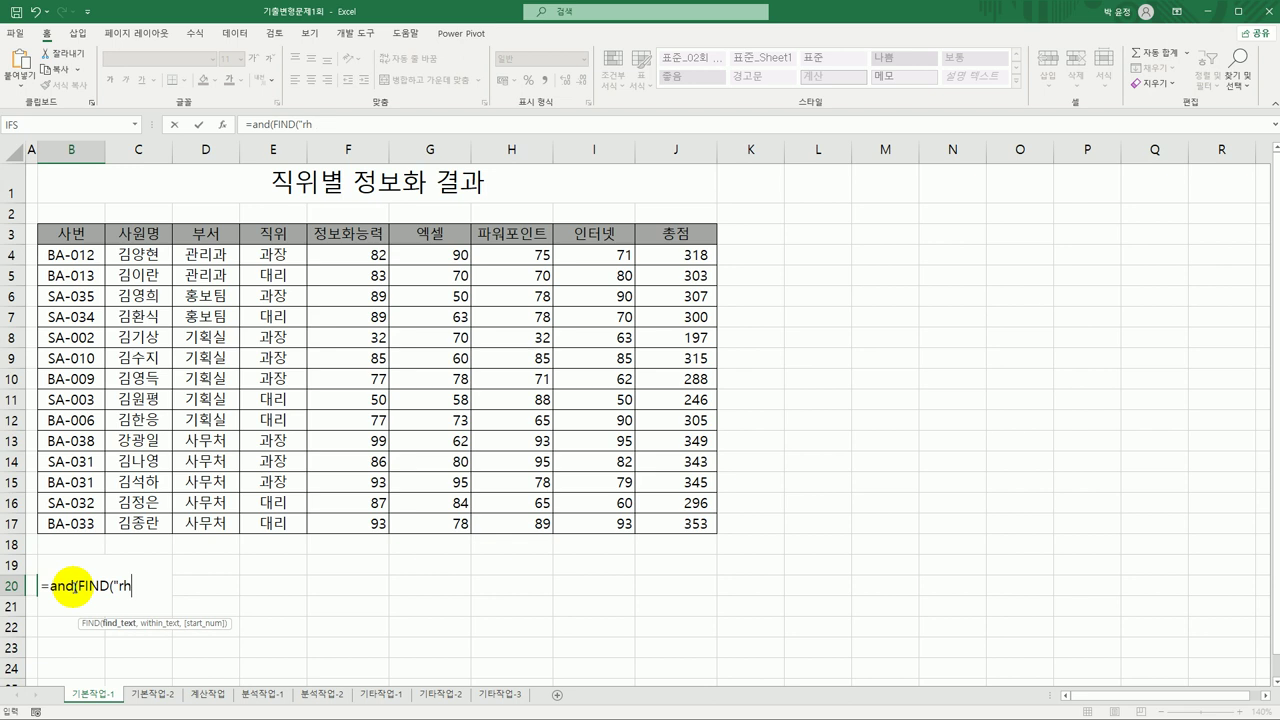
{"action": "type", "text": "\","}
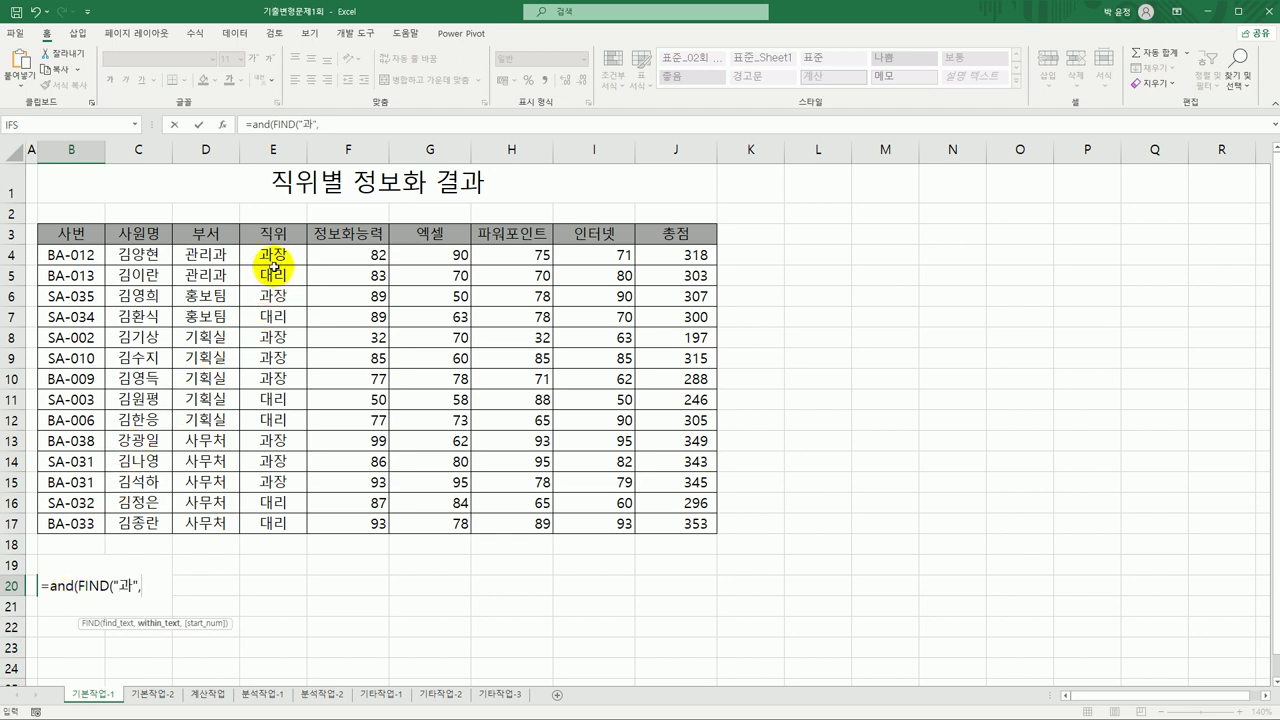
{"action": "left_click", "coordinate": [275, 257]}
{"action": "type", "text": ")"}
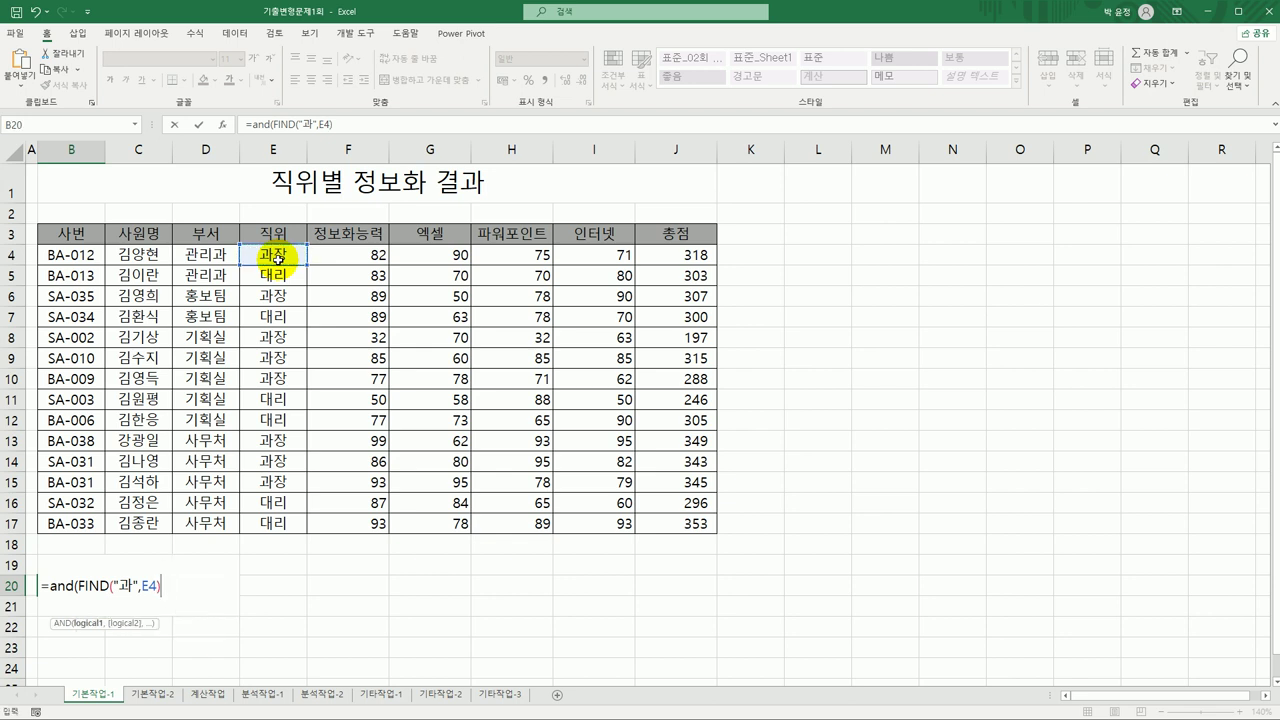
{"action": "type", "text": ">0,"}
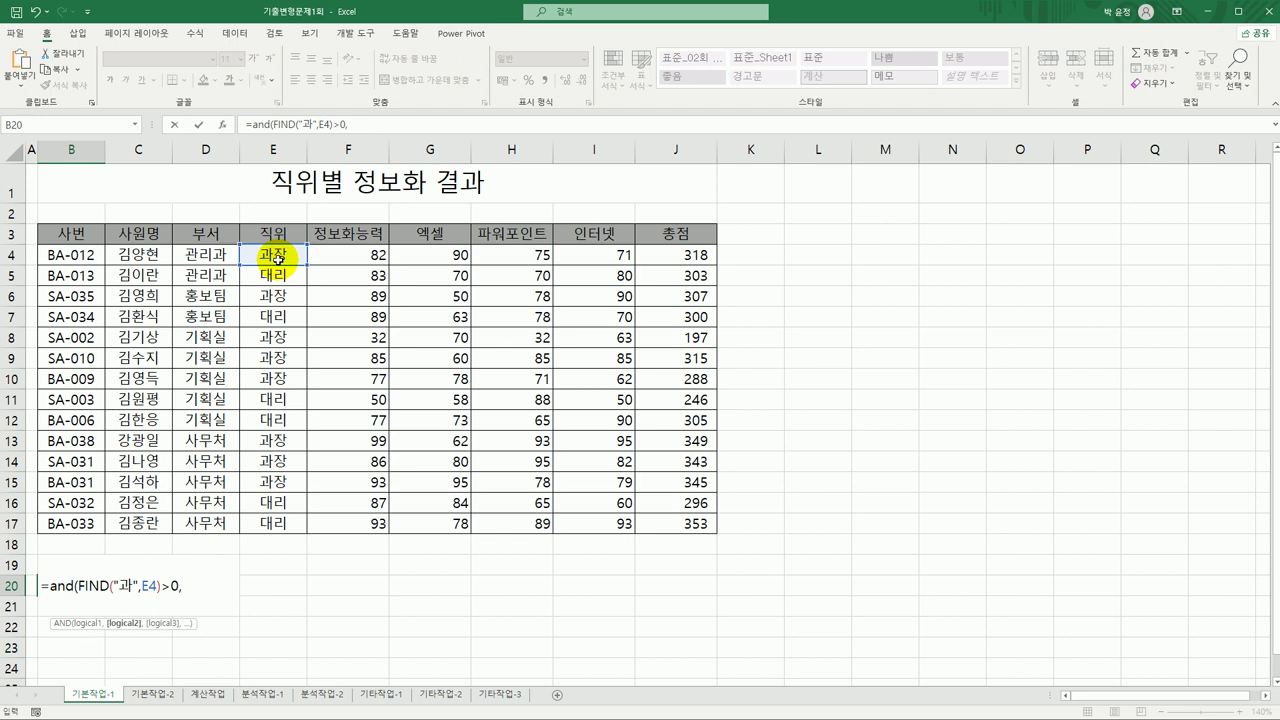
{"action": "left_click", "coordinate": [648, 255]}
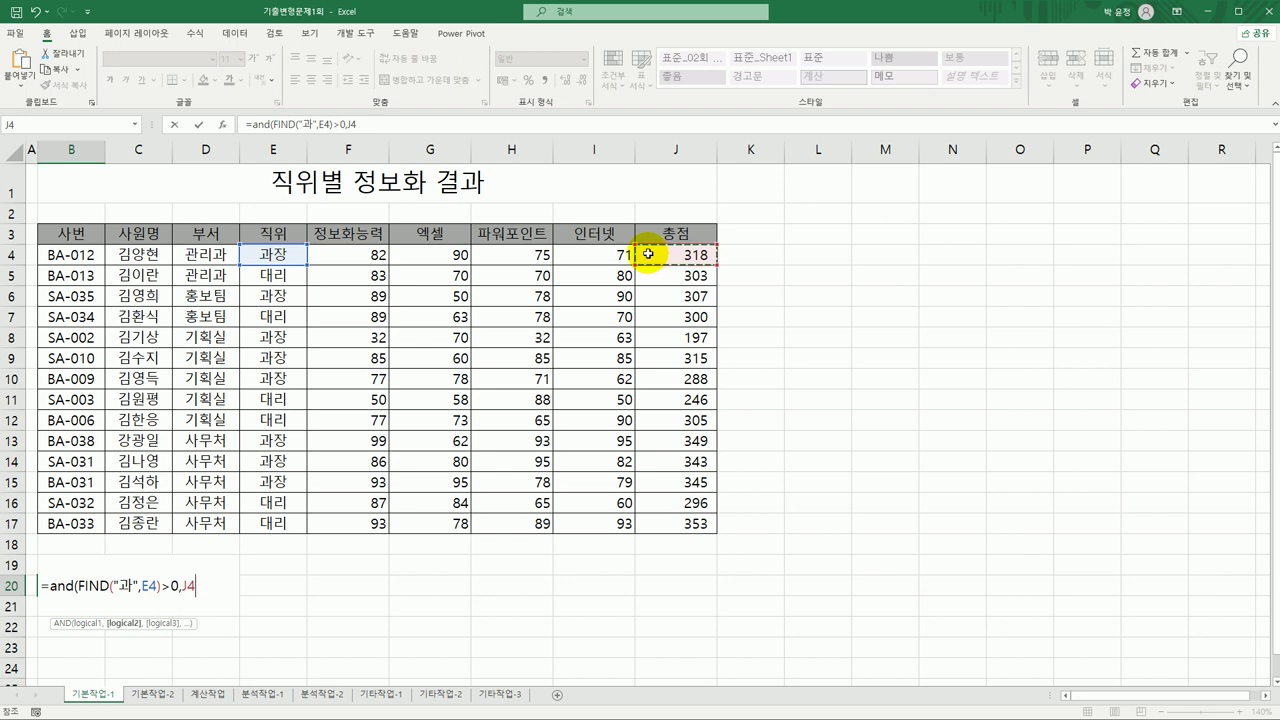
{"action": "type", "text": ">=300)"}
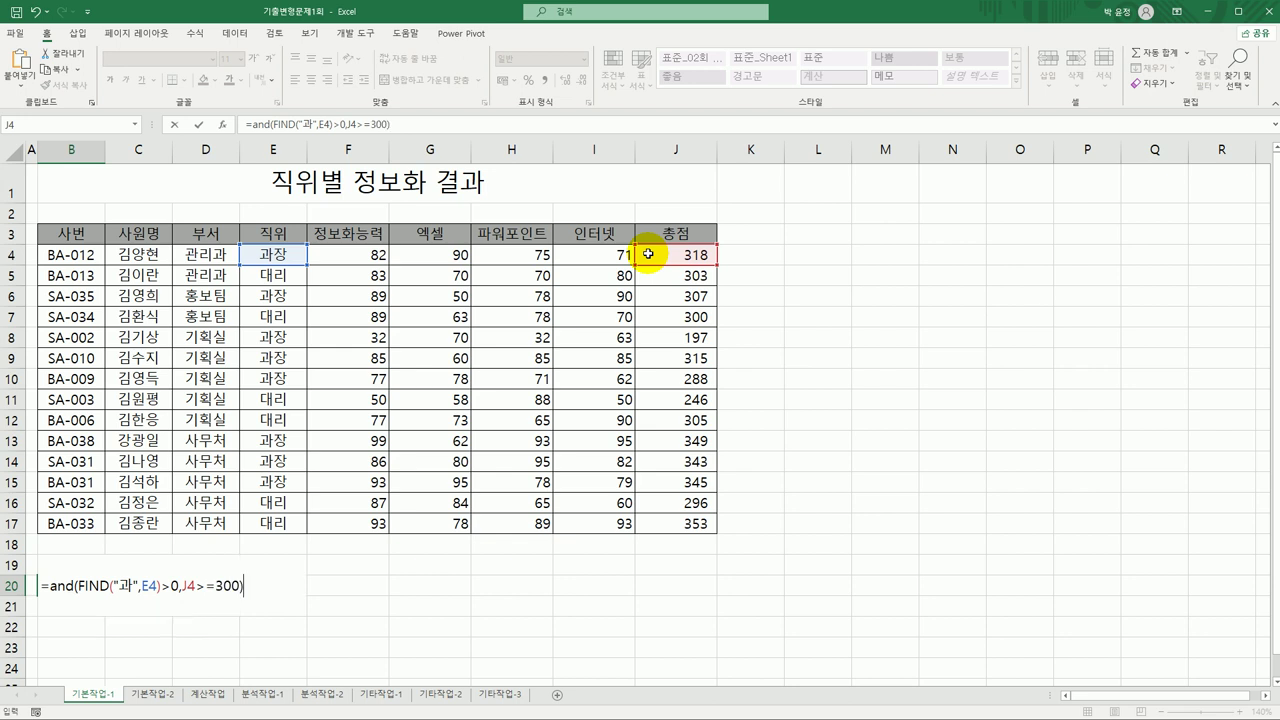
{"action": "key", "text": "ctrl+Return"}
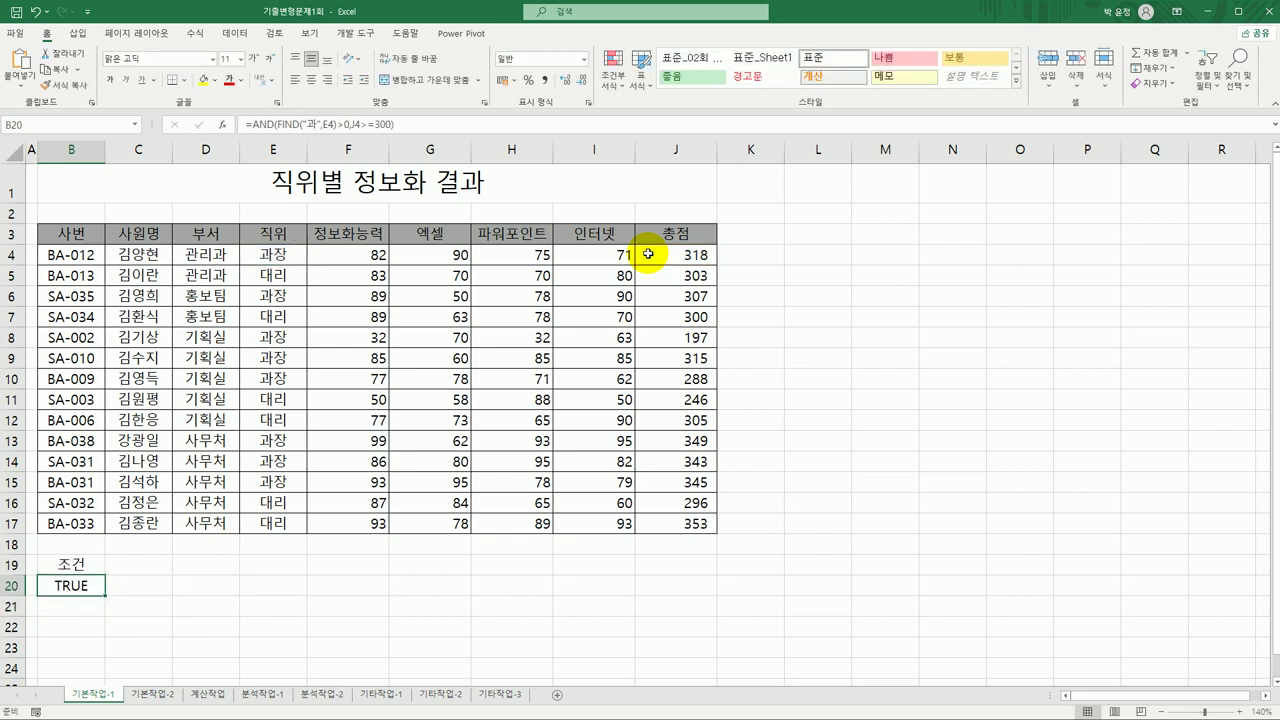
{"action": "left_click", "coordinate": [290, 256]}
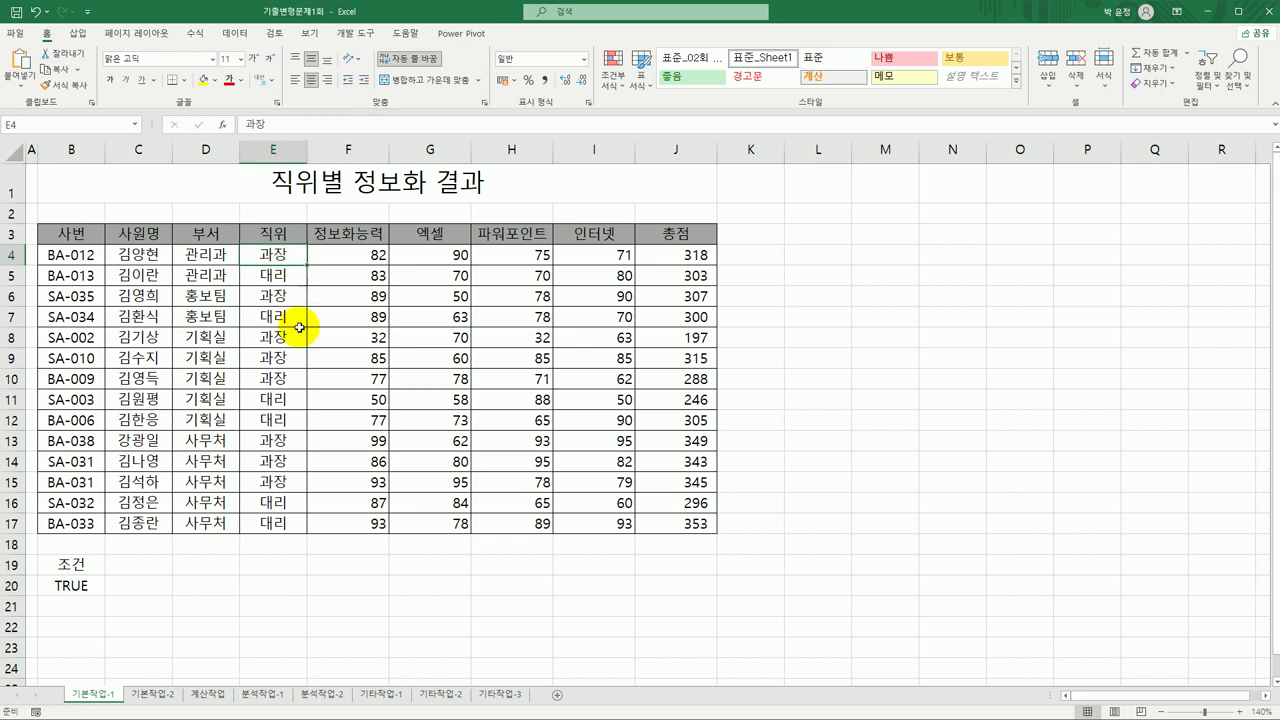
{"action": "left_click", "coordinate": [708, 254]}
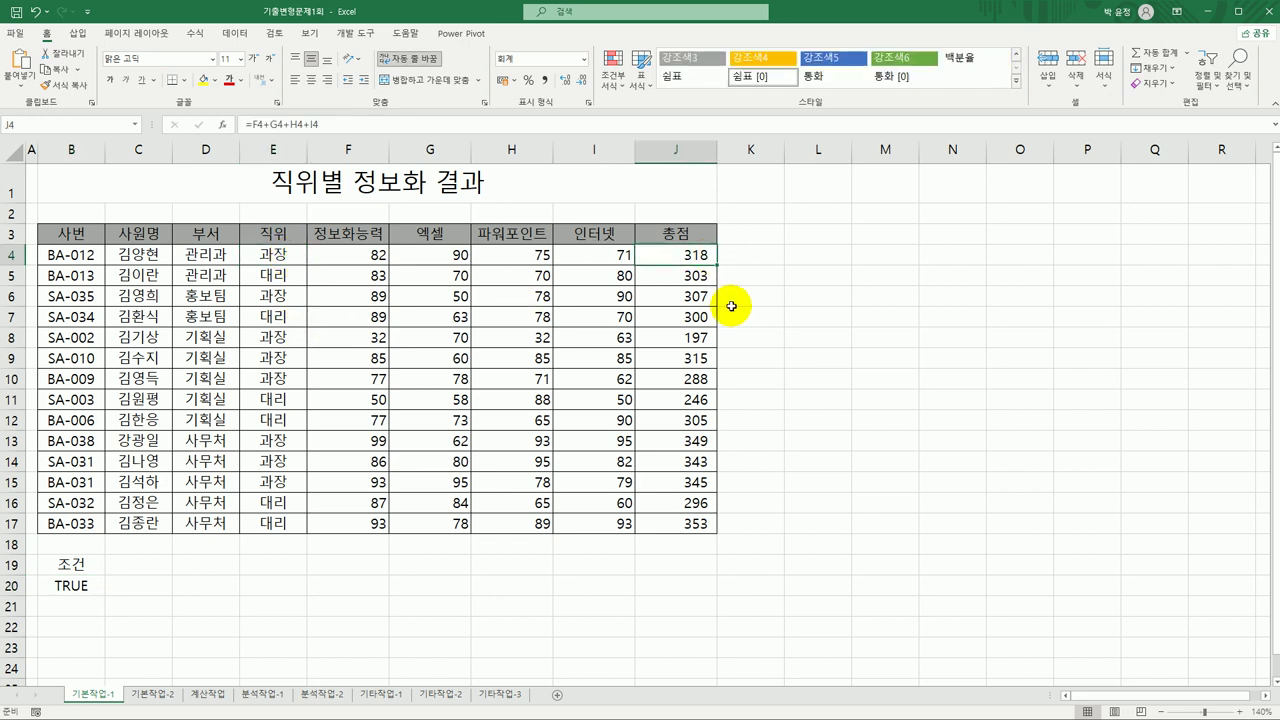
{"action": "left_click", "coordinate": [68, 589]}
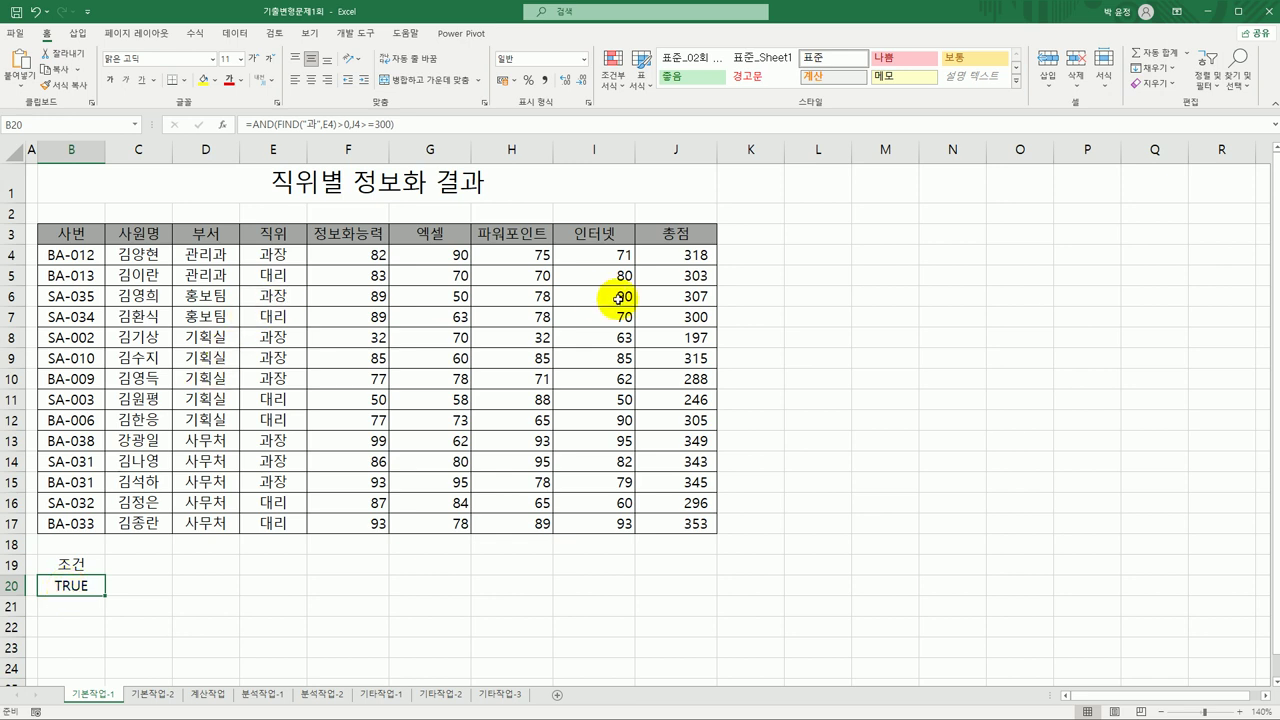
{"action": "left_click_drag", "start_coordinate": [272, 275], "coordinate": [615, 275]}
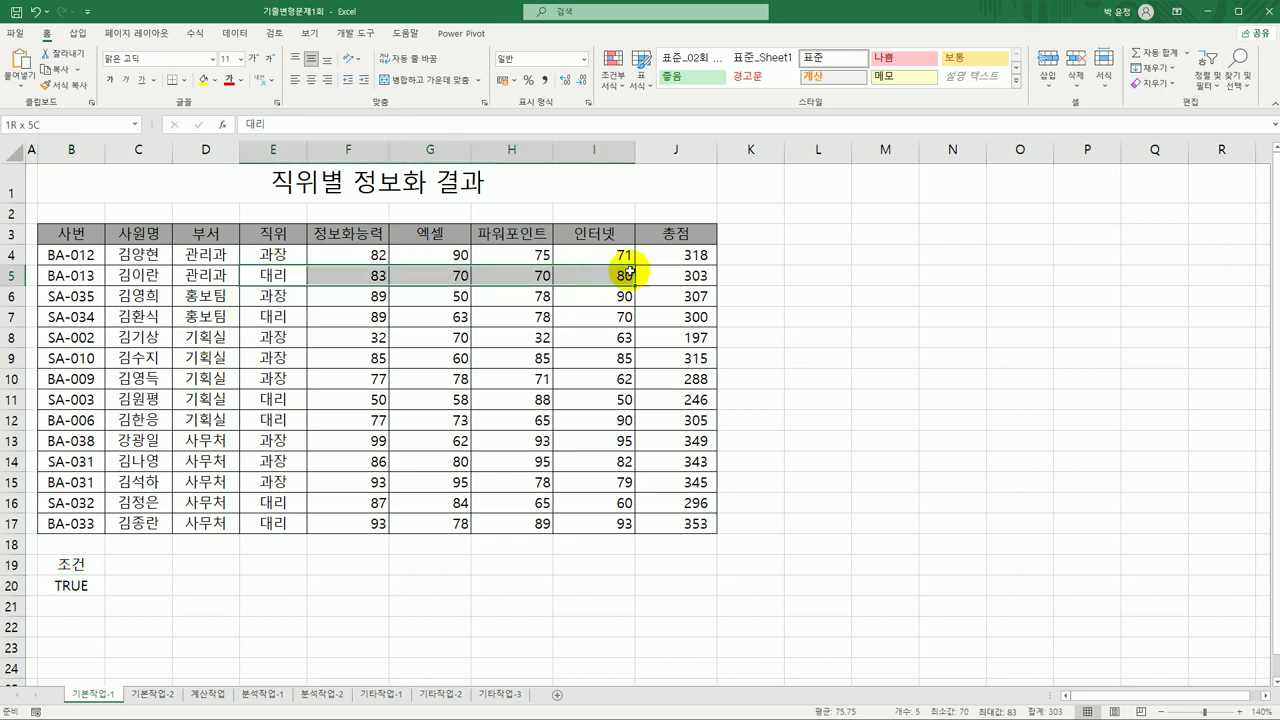
{"action": "left_click_drag", "start_coordinate": [275, 296], "coordinate": [700, 294]}
{"action": "left_click_drag", "start_coordinate": [275, 317], "coordinate": [665, 318]}
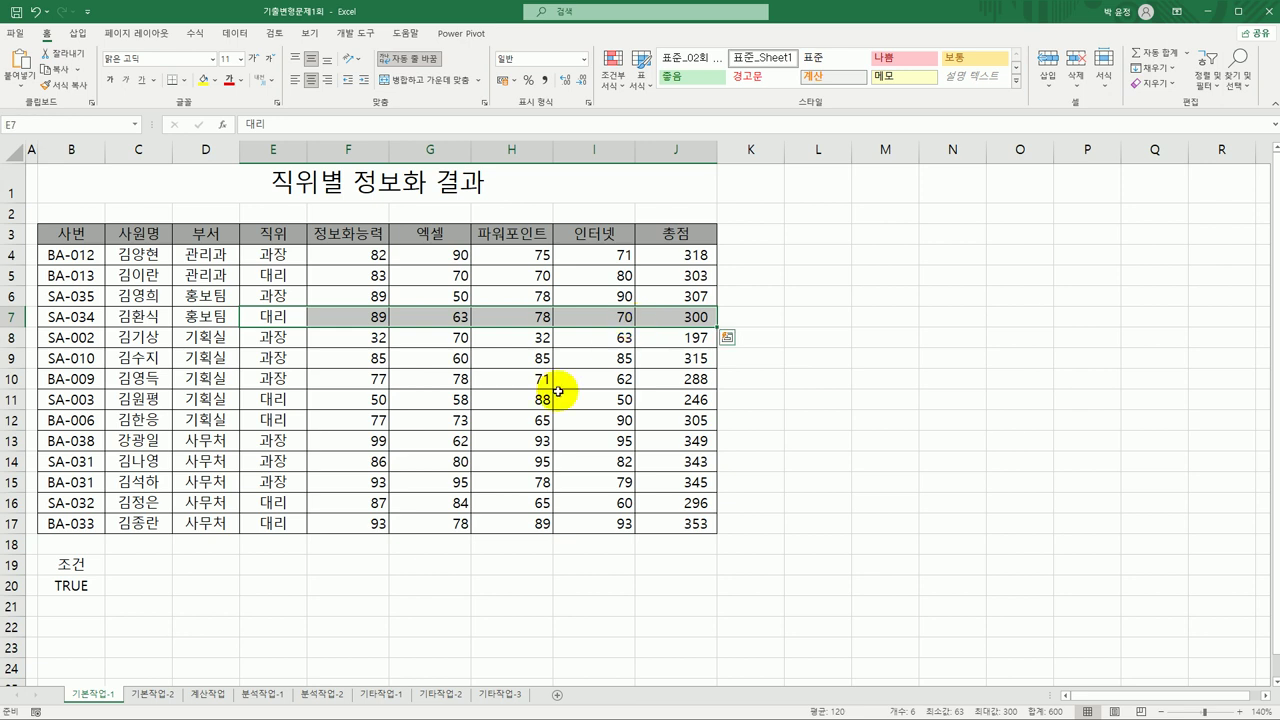
{"action": "left_click", "coordinate": [86, 587]}
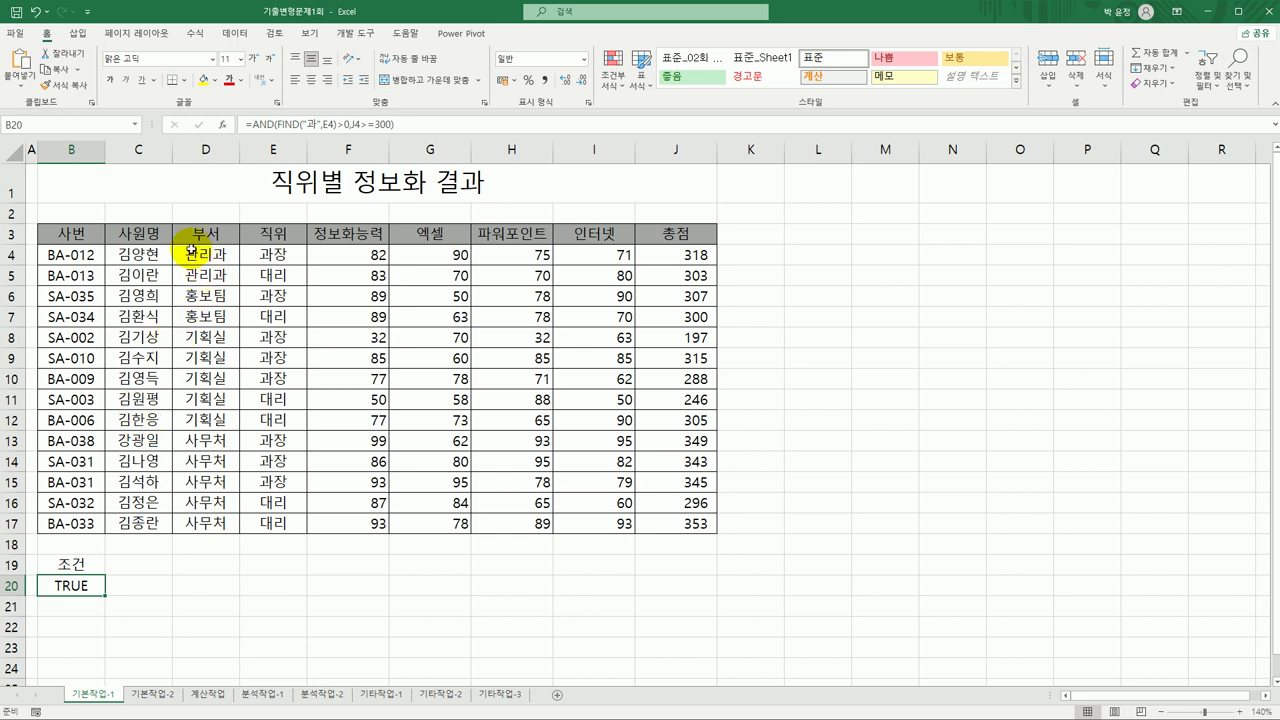
Step: Copy the headings 사번, 사원명, 부서, 정보화능력, 엑셀, 파워포인트 and 인터넷 into row 23, starting at B23
{"action": "left_click", "coordinate": [87, 238]}
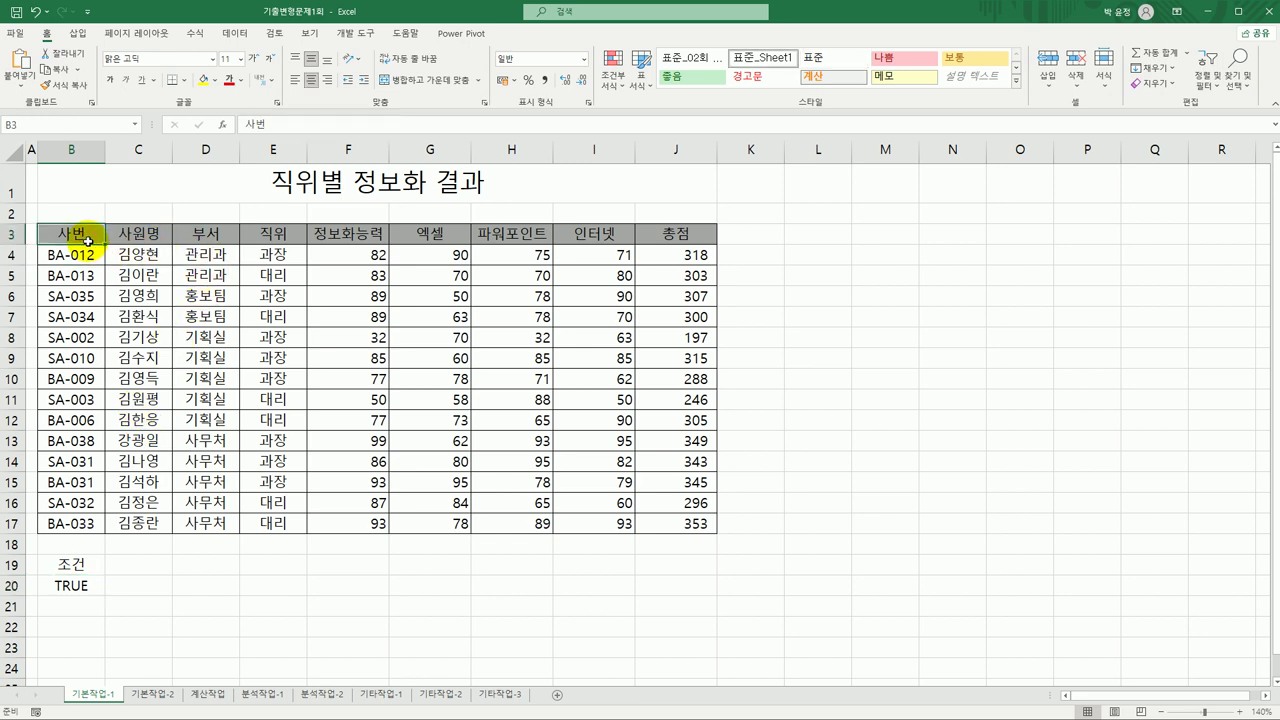
{"action": "left_click_drag", "start_coordinate": [95, 238], "coordinate": [192, 233]}
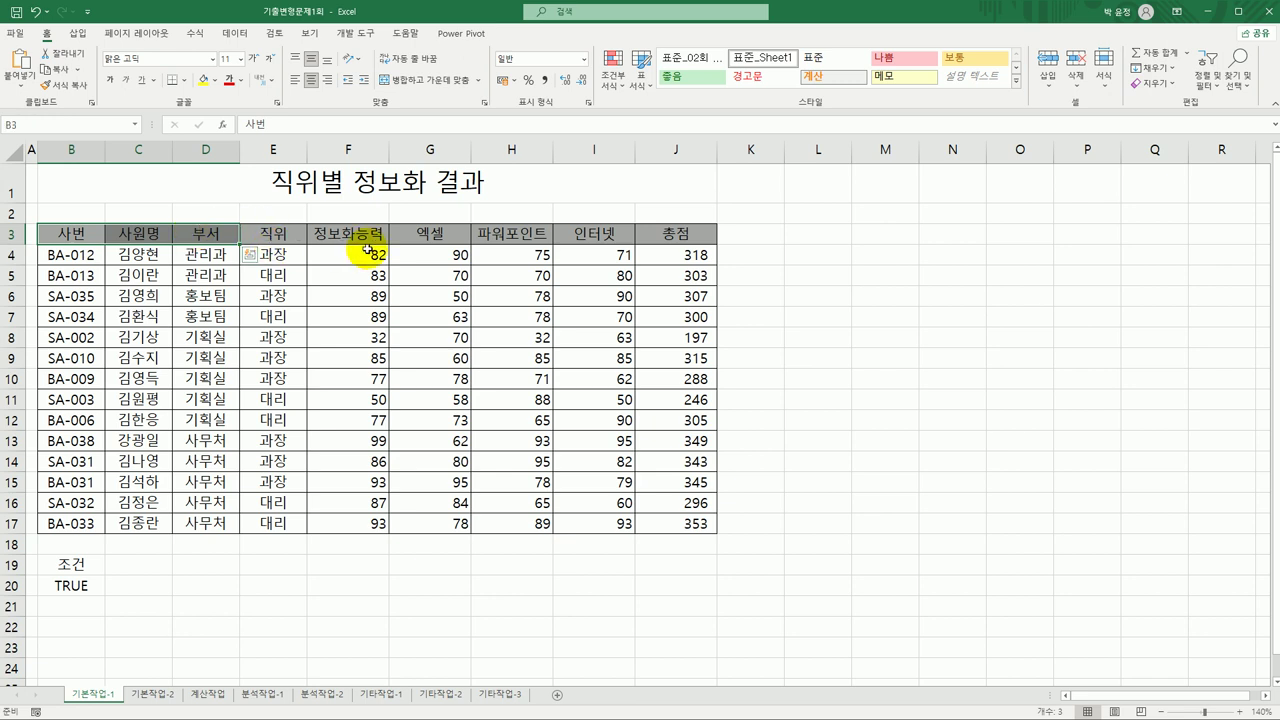
{"action": "left_click_drag", "start_coordinate": [355, 236], "coordinate": [586, 240], "text": "ctrl"}
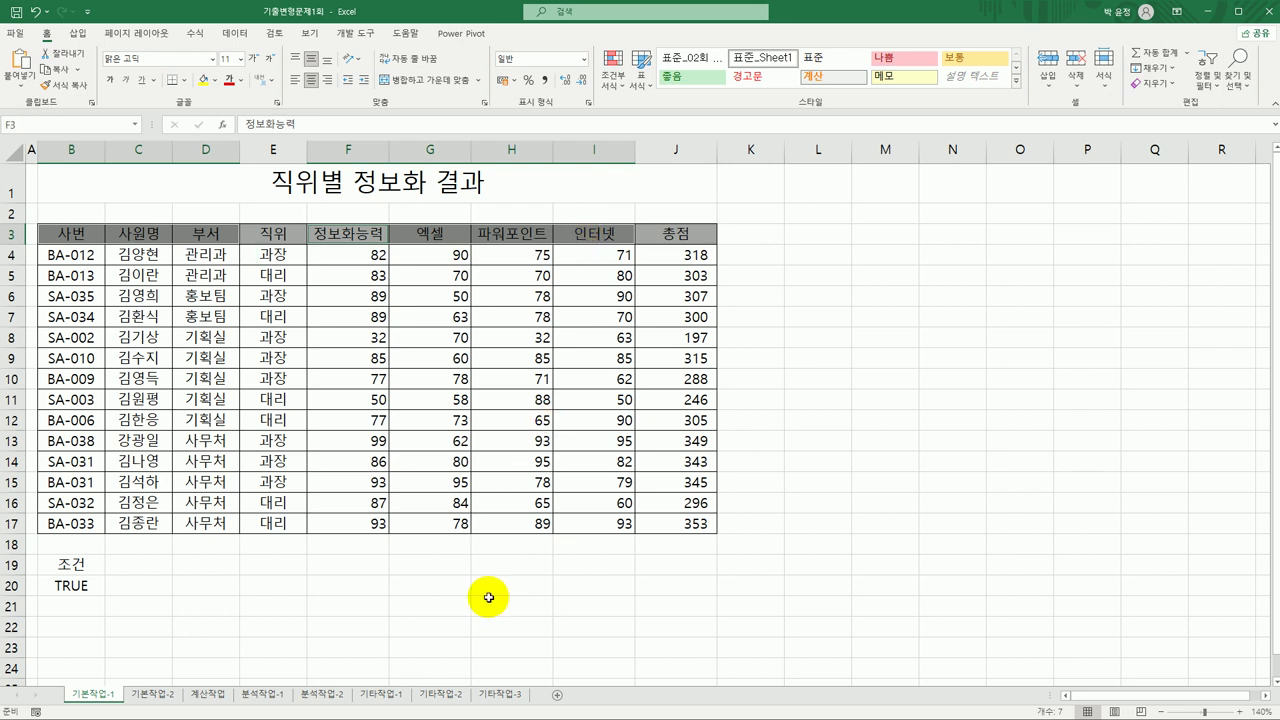
{"action": "key", "text": "ctrl+c"}
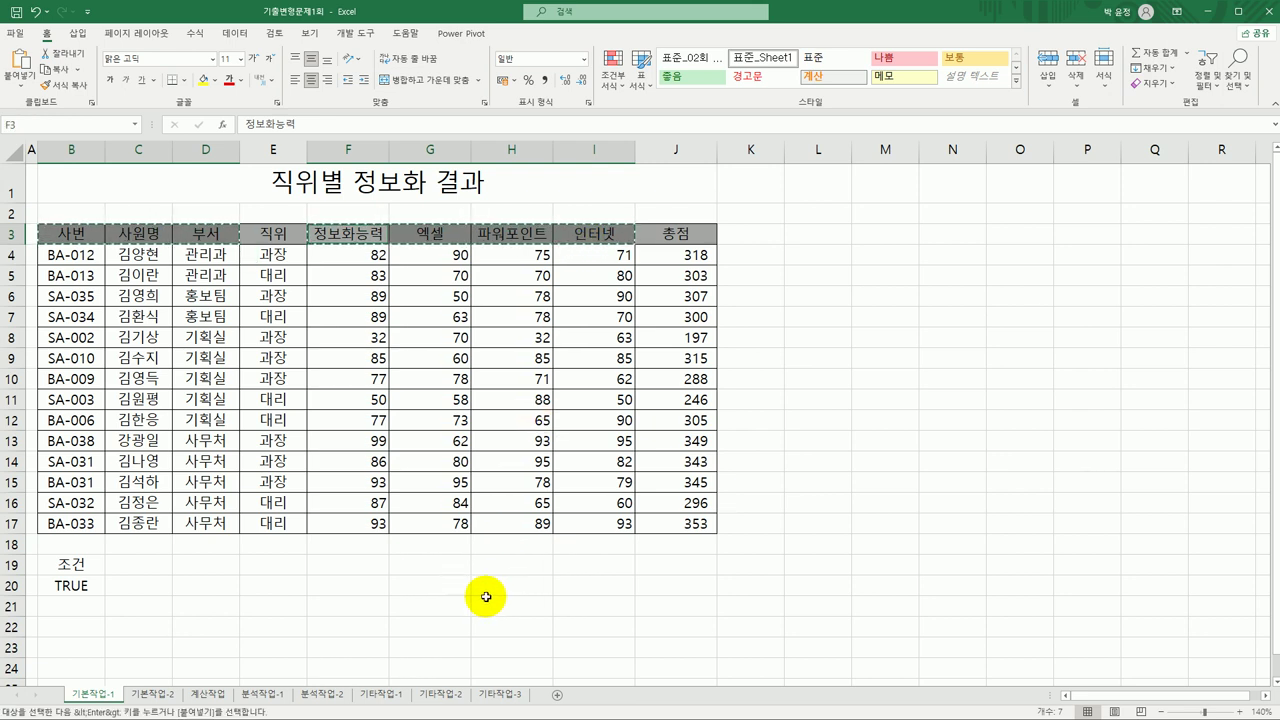
{"action": "left_click", "coordinate": [88, 626]}
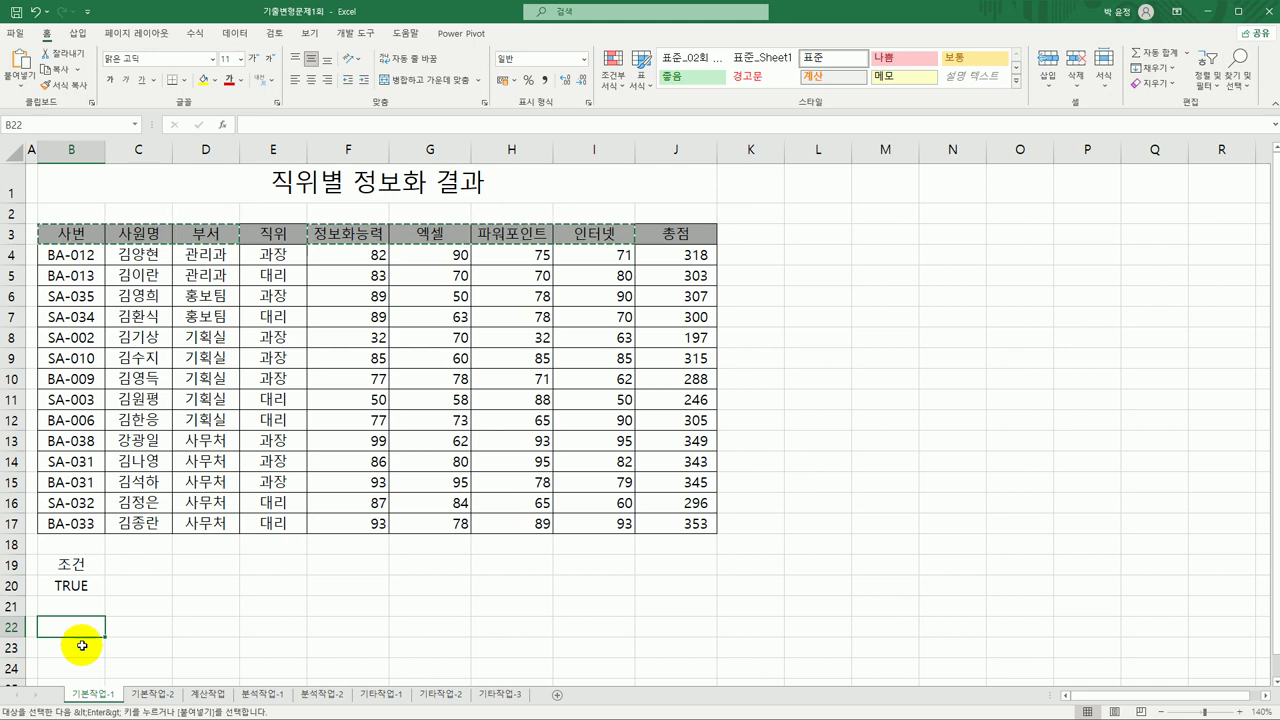
{"action": "left_click", "coordinate": [80, 650]}
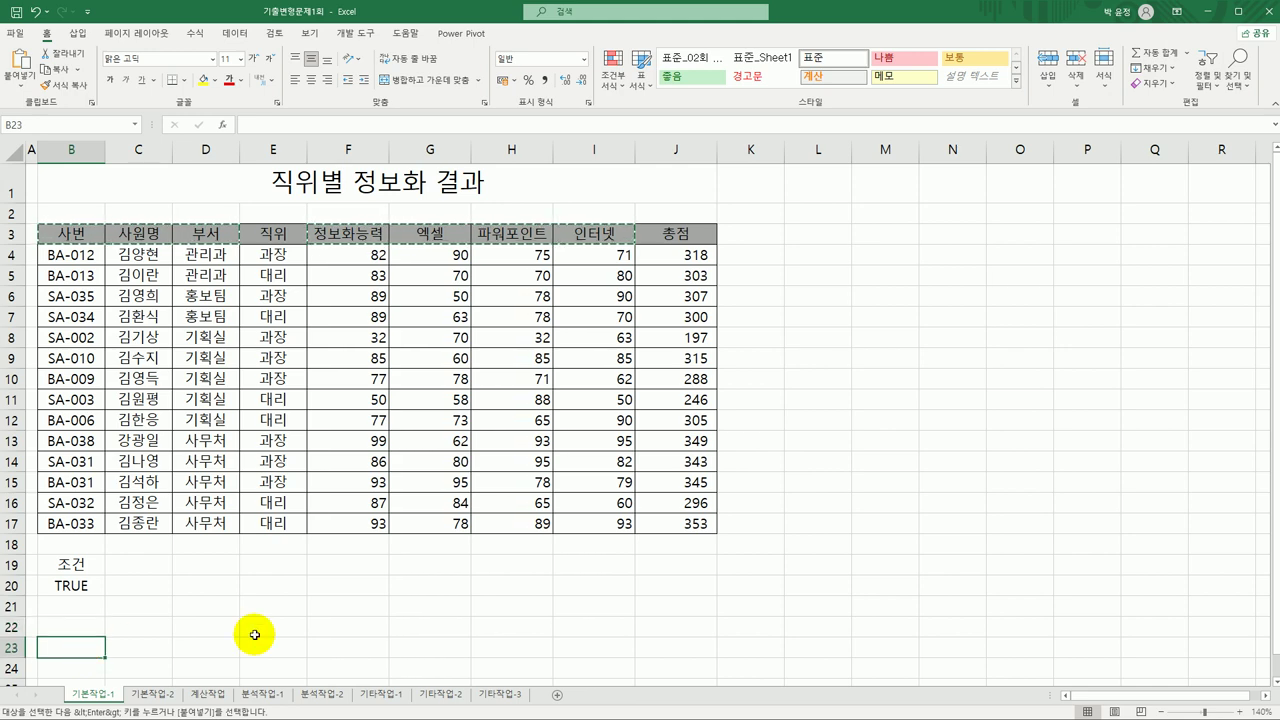
{"action": "key", "text": "ctrl+v"}
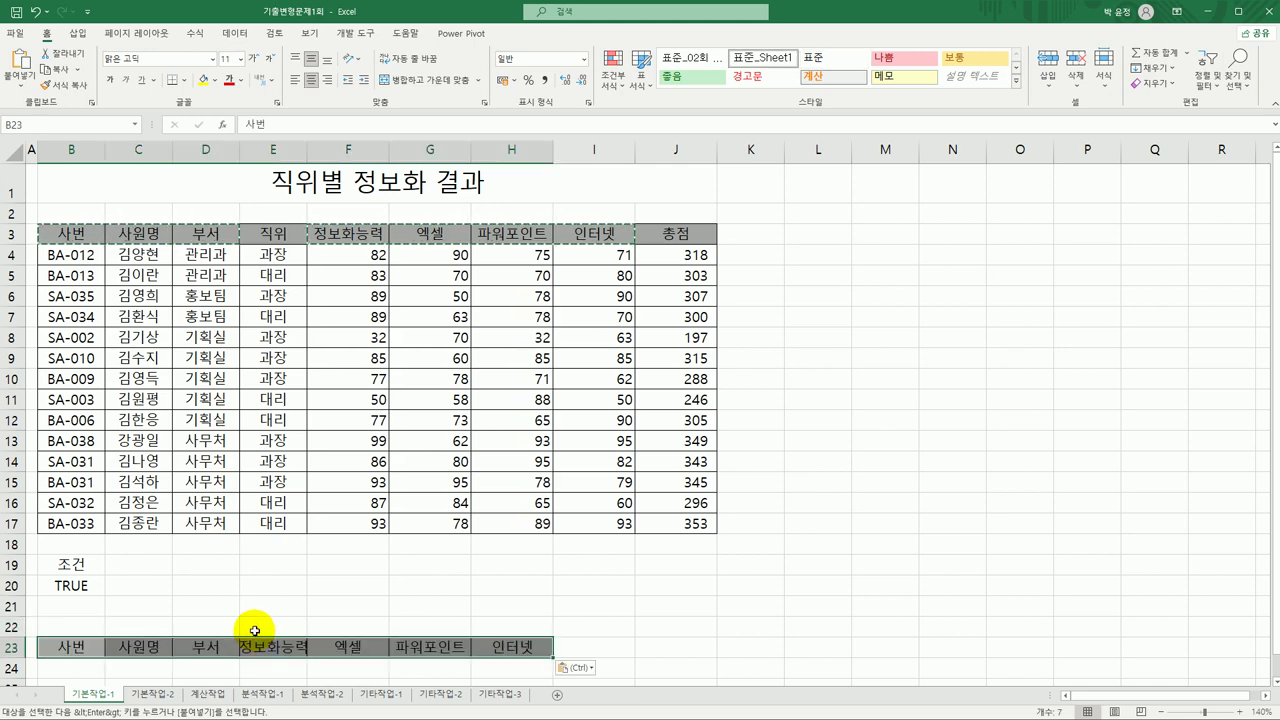
Step: Start an advanced filter on the data table B3:J17 with B19:B20 as the criteria range
{"action": "scroll", "coordinate": [255, 630], "scroll_direction": "down", "scroll_amount": 3}
{"action": "left_click", "coordinate": [400, 279]}
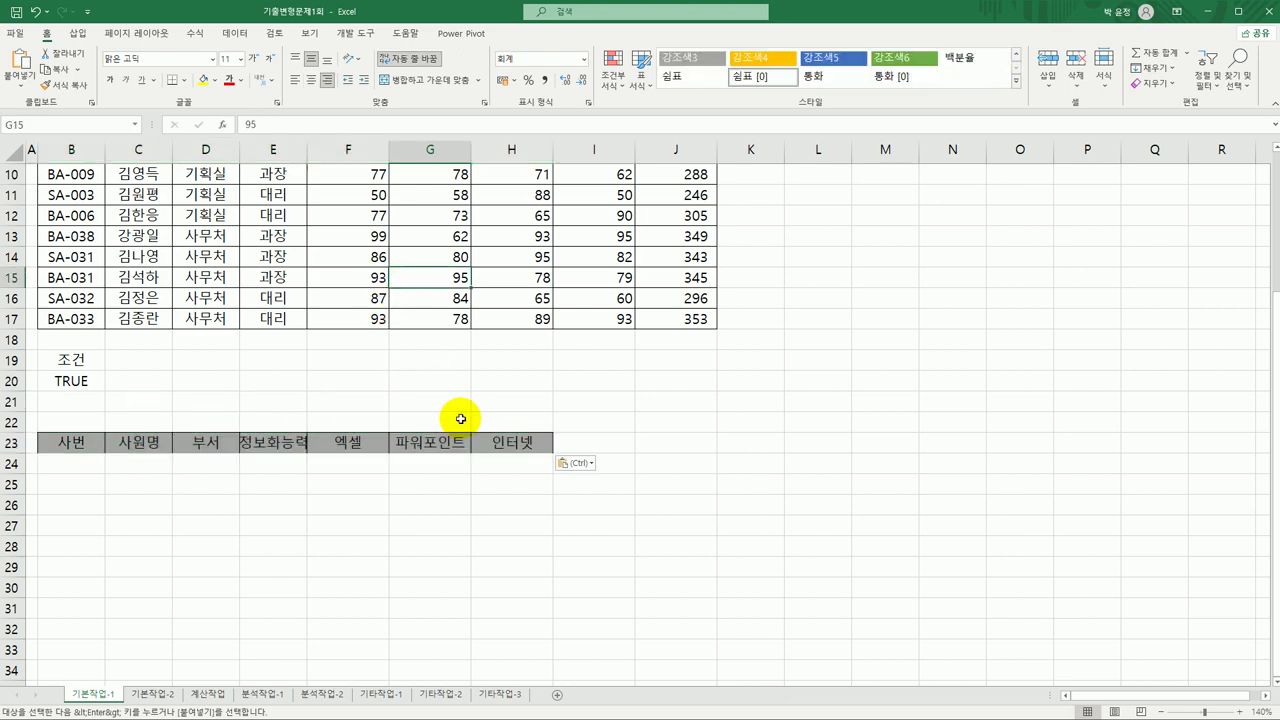
{"action": "left_click", "coordinate": [234, 33]}
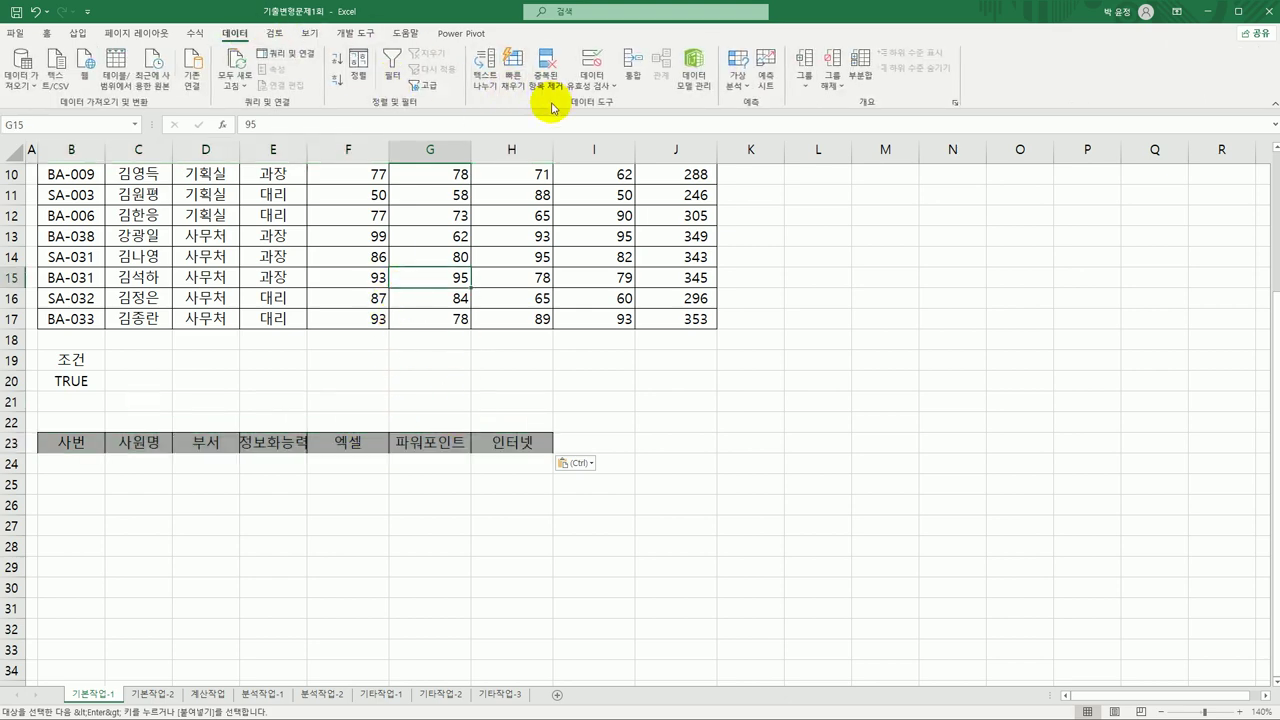
{"action": "left_click", "coordinate": [420, 85]}
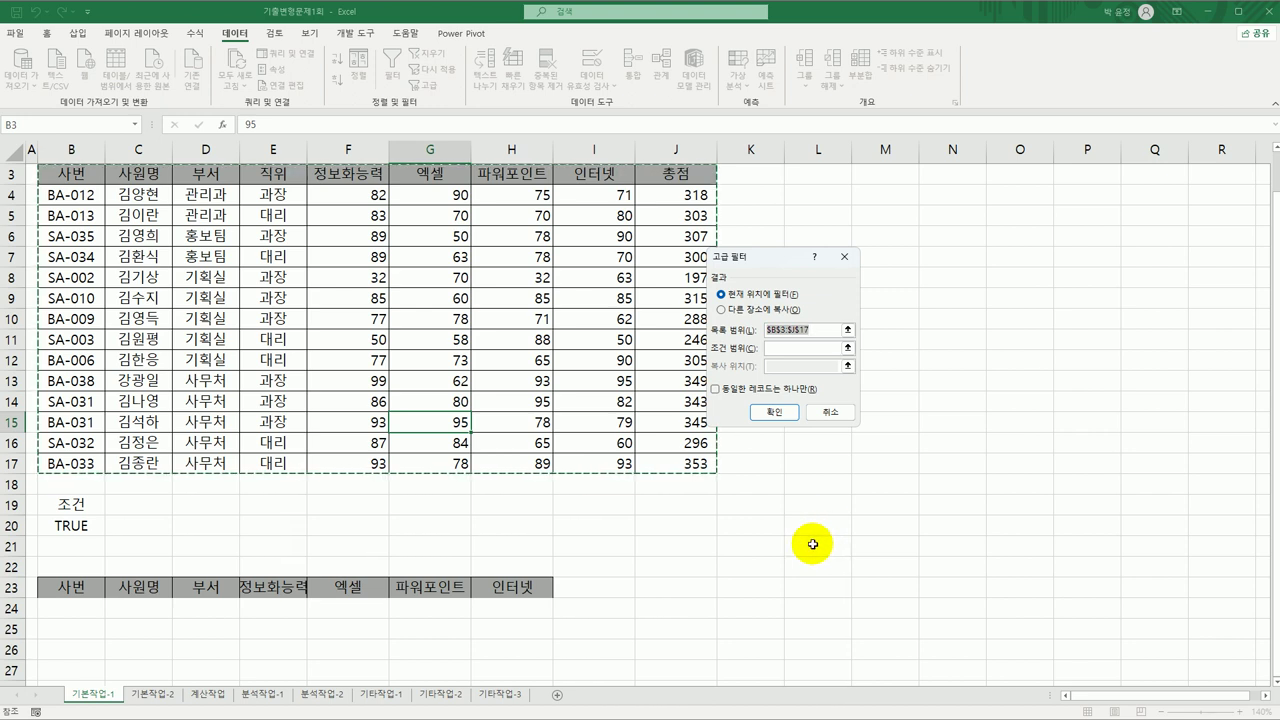
{"action": "left_click", "coordinate": [781, 349]}
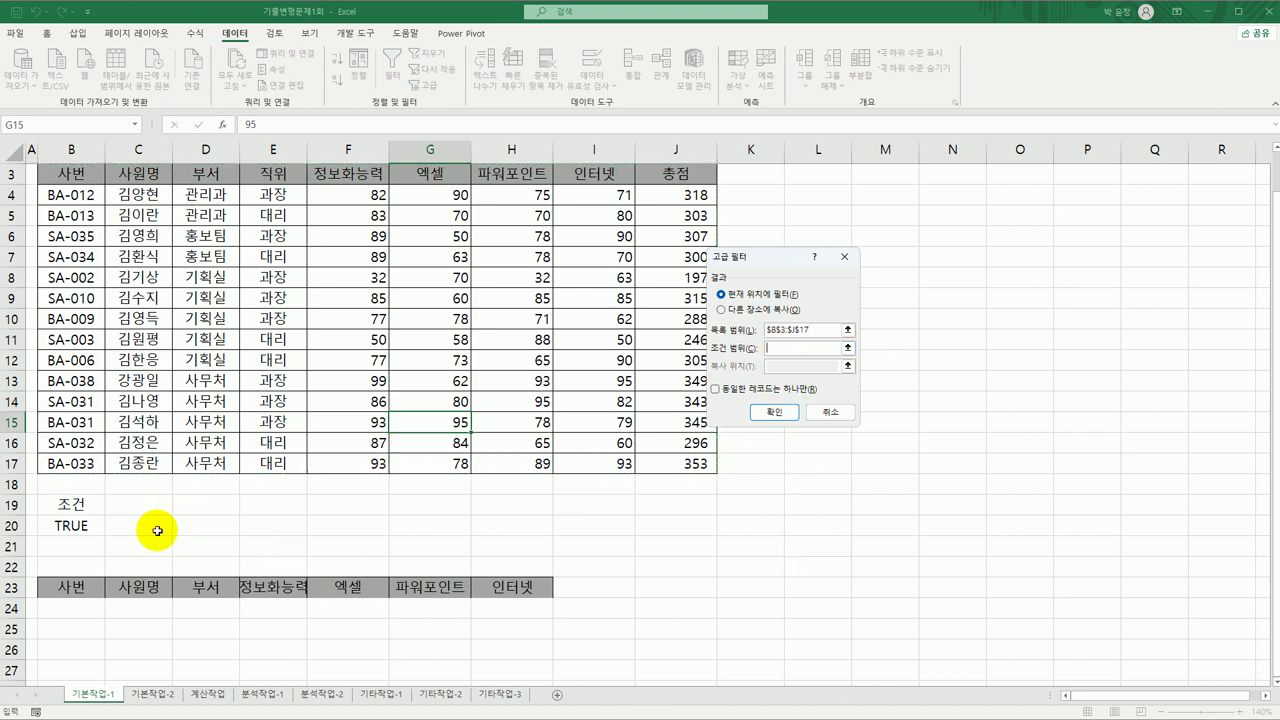
{"action": "left_click_drag", "start_coordinate": [70, 504], "coordinate": [71, 526]}
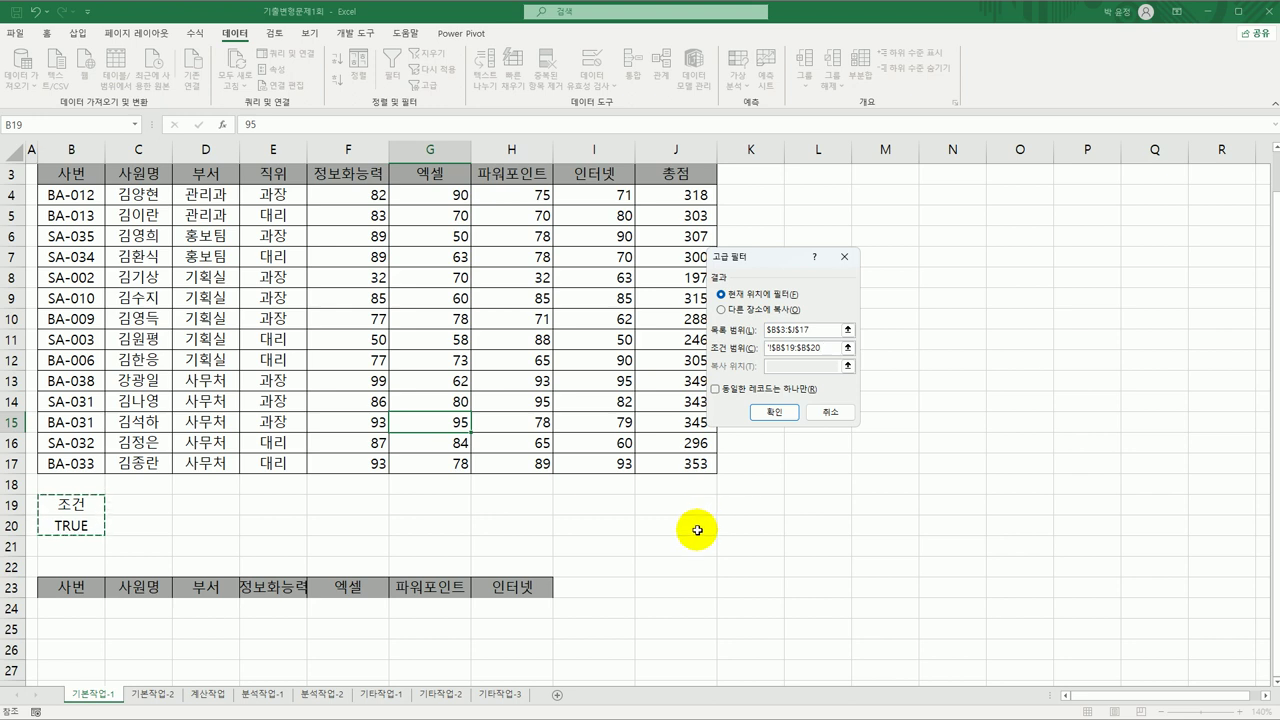
Step: Have the filter copy its results to another location, the heading range B23:H23, and run it
{"action": "left_click", "coordinate": [745, 314]}
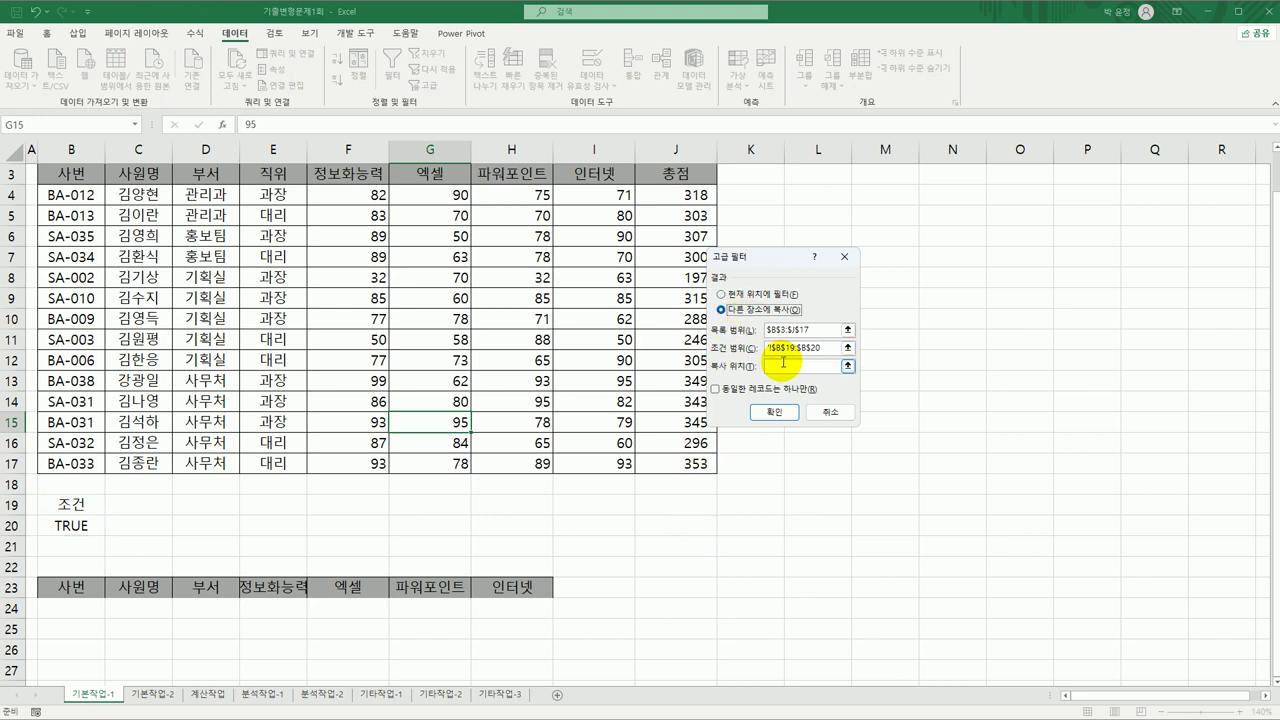
{"action": "left_click", "coordinate": [778, 366]}
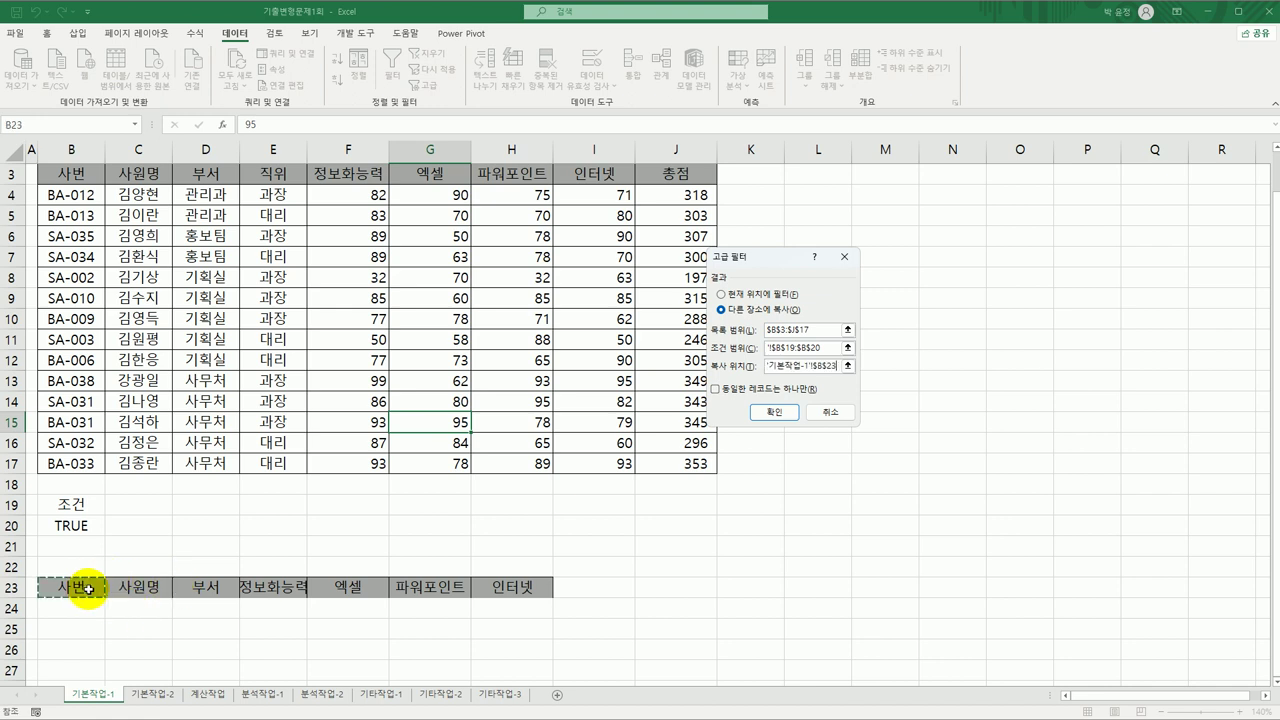
{"action": "left_click_drag", "start_coordinate": [90, 582], "coordinate": [501, 581]}
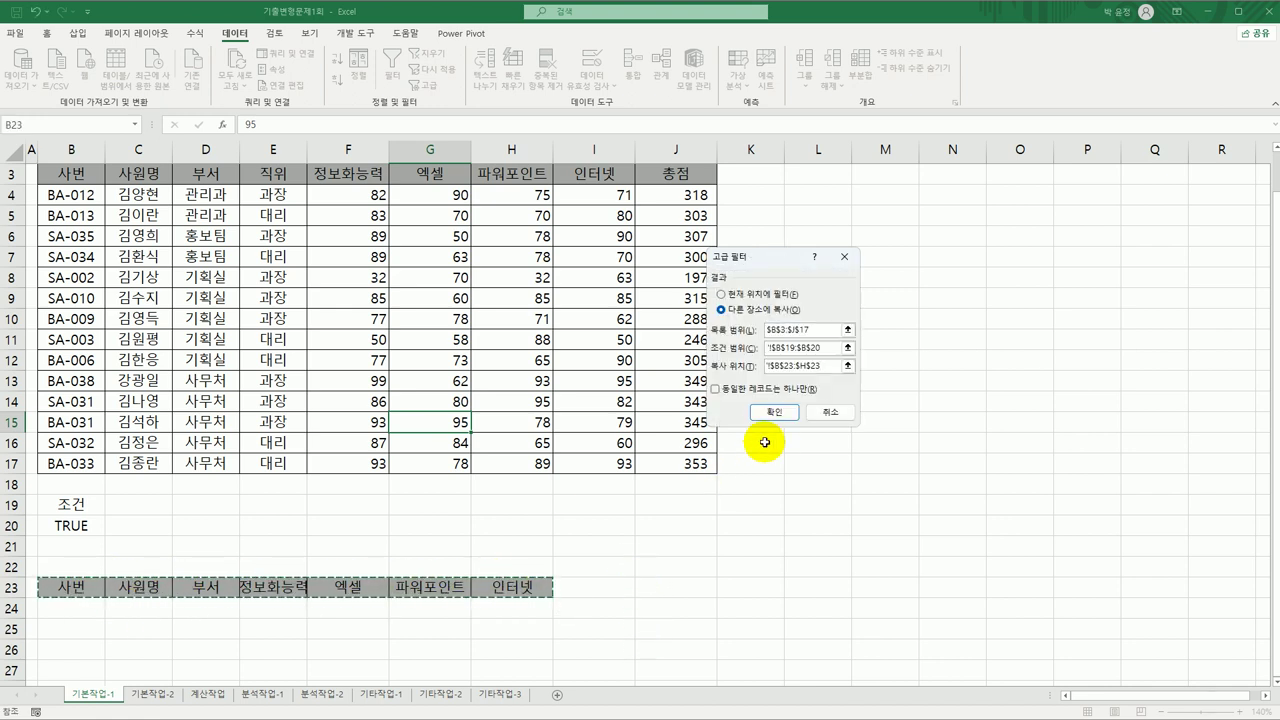
{"action": "left_click", "coordinate": [774, 411]}
Step: Autofit the width of column E to its contents
{"action": "scroll", "coordinate": [708, 520], "scroll_direction": "down", "scroll_amount": 1}
{"action": "scroll", "coordinate": [708, 520], "scroll_direction": "down", "scroll_amount": 3}
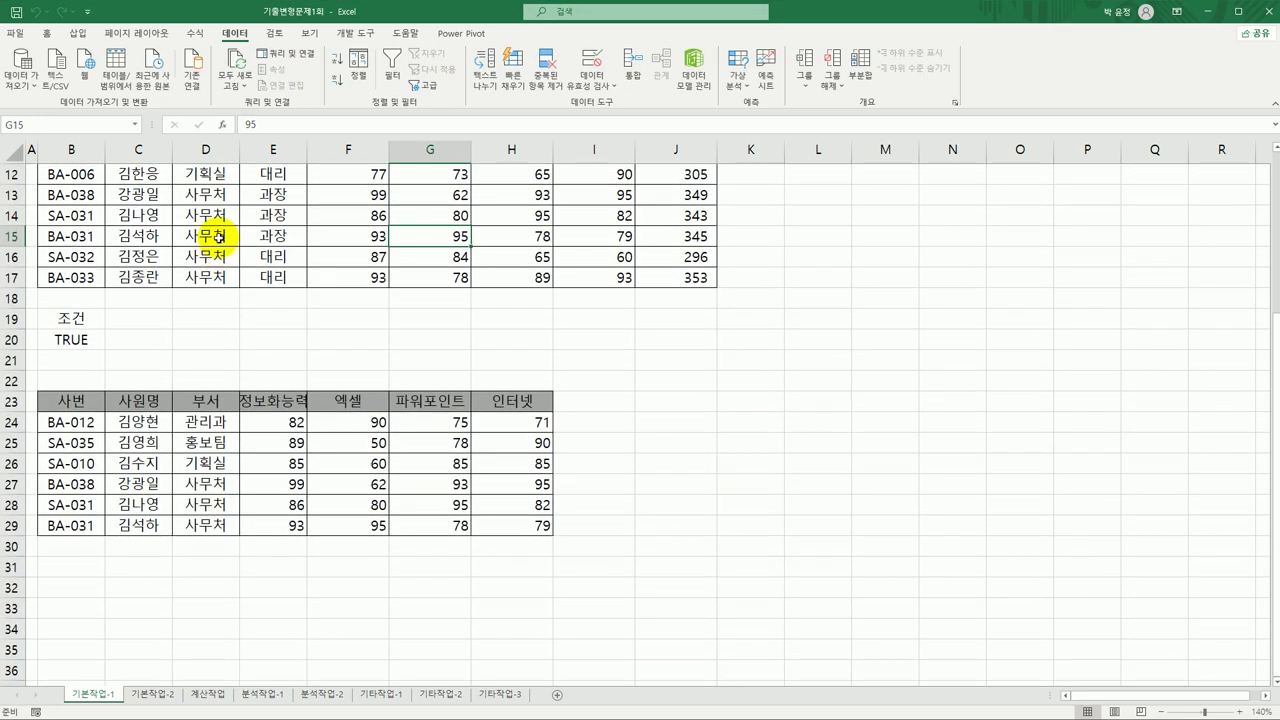
{"action": "double_click", "coordinate": [307, 150]}
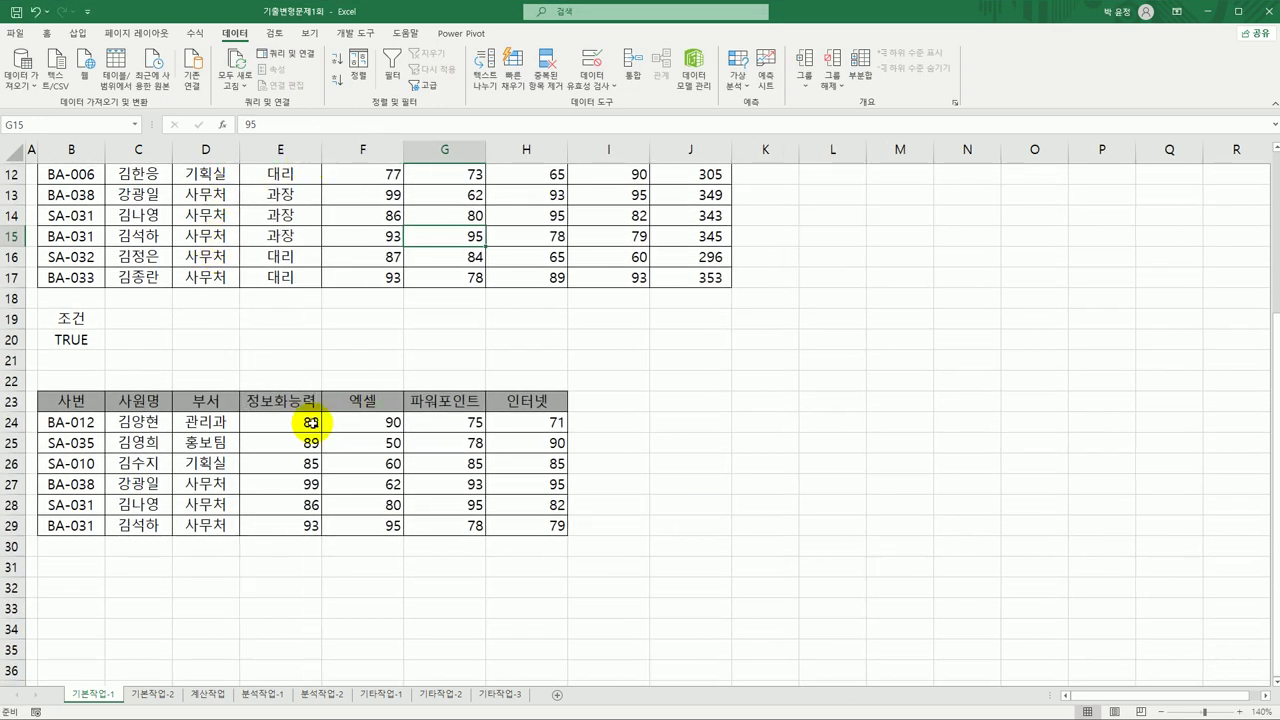
{"action": "left_click_drag", "start_coordinate": [314, 422], "coordinate": [315, 519]}
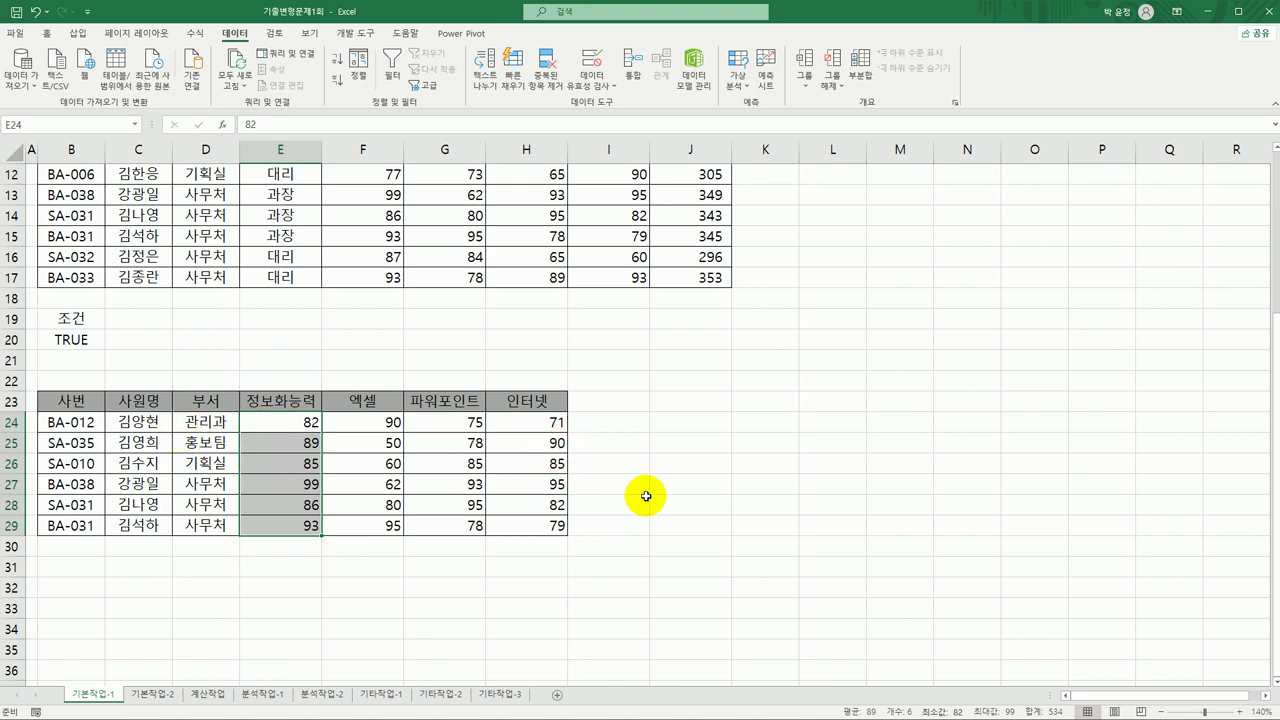
{"action": "left_click", "coordinate": [642, 424]}
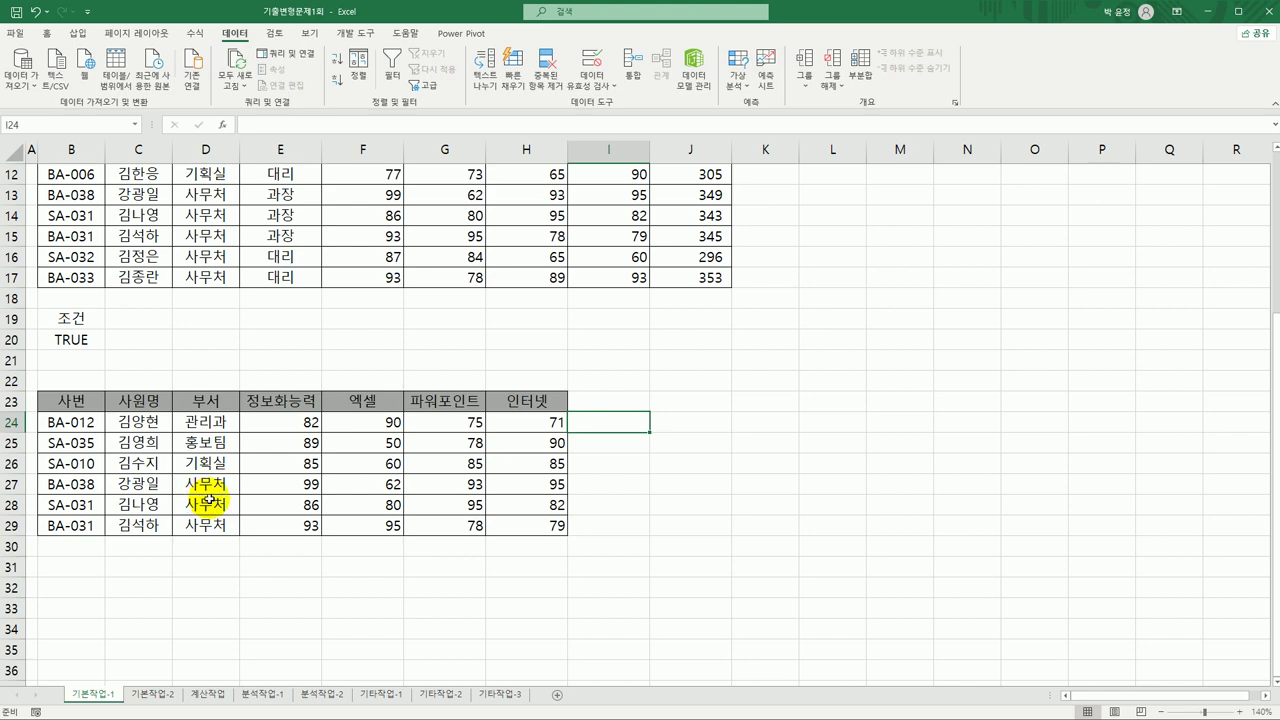
{"action": "scroll", "coordinate": [210, 500], "scroll_direction": "up", "scroll_amount": 3}
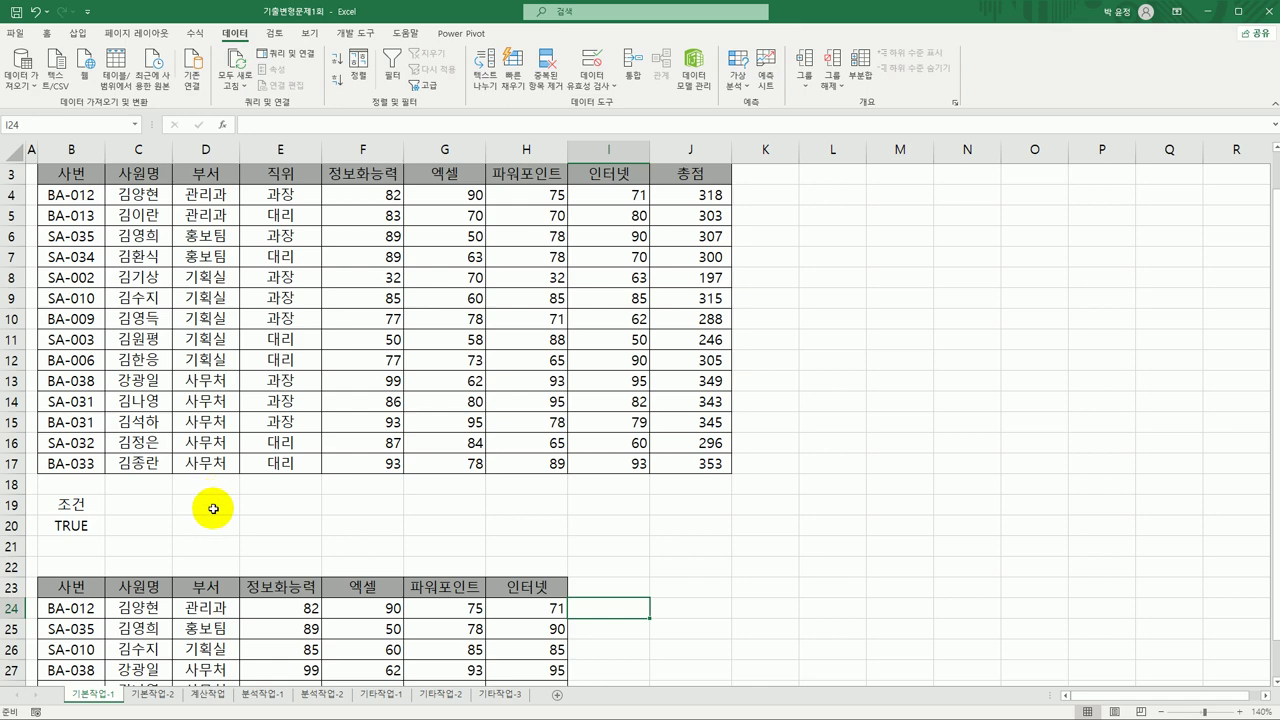
{"action": "scroll", "coordinate": [213, 509], "scroll_direction": "up", "scroll_amount": 1}
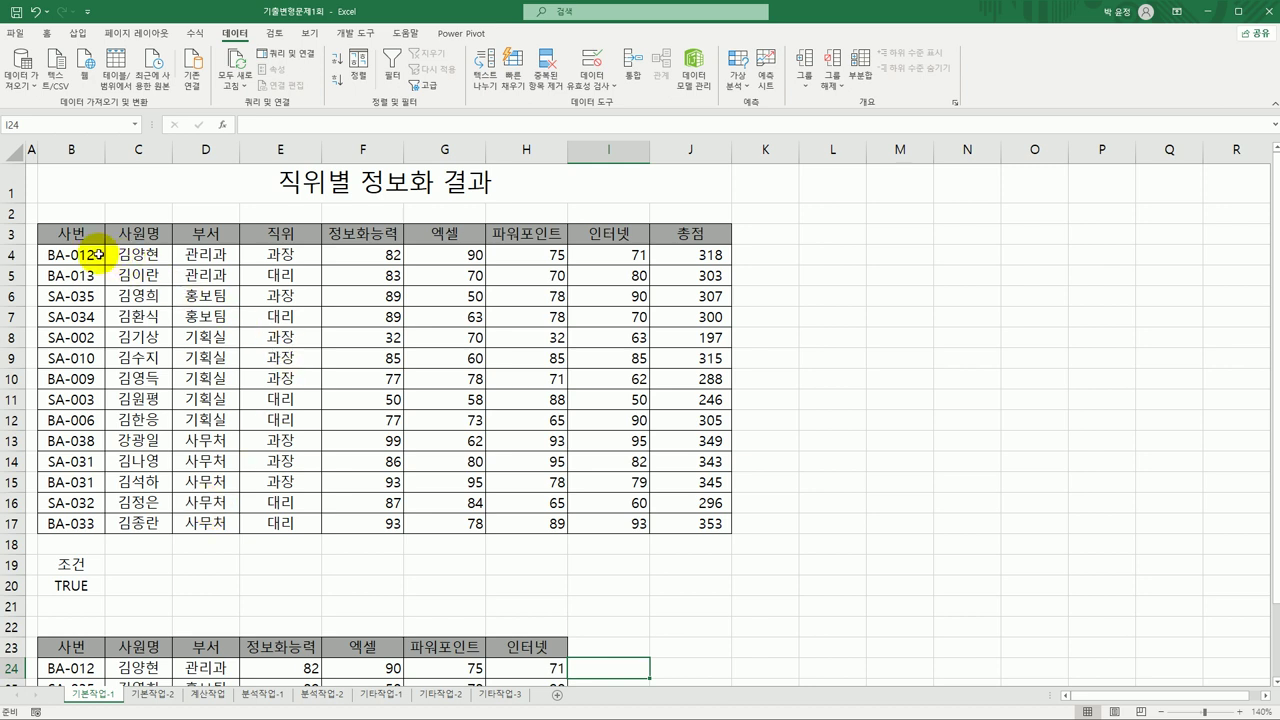
{"action": "left_click_drag", "start_coordinate": [92, 254], "coordinate": [670, 524]}
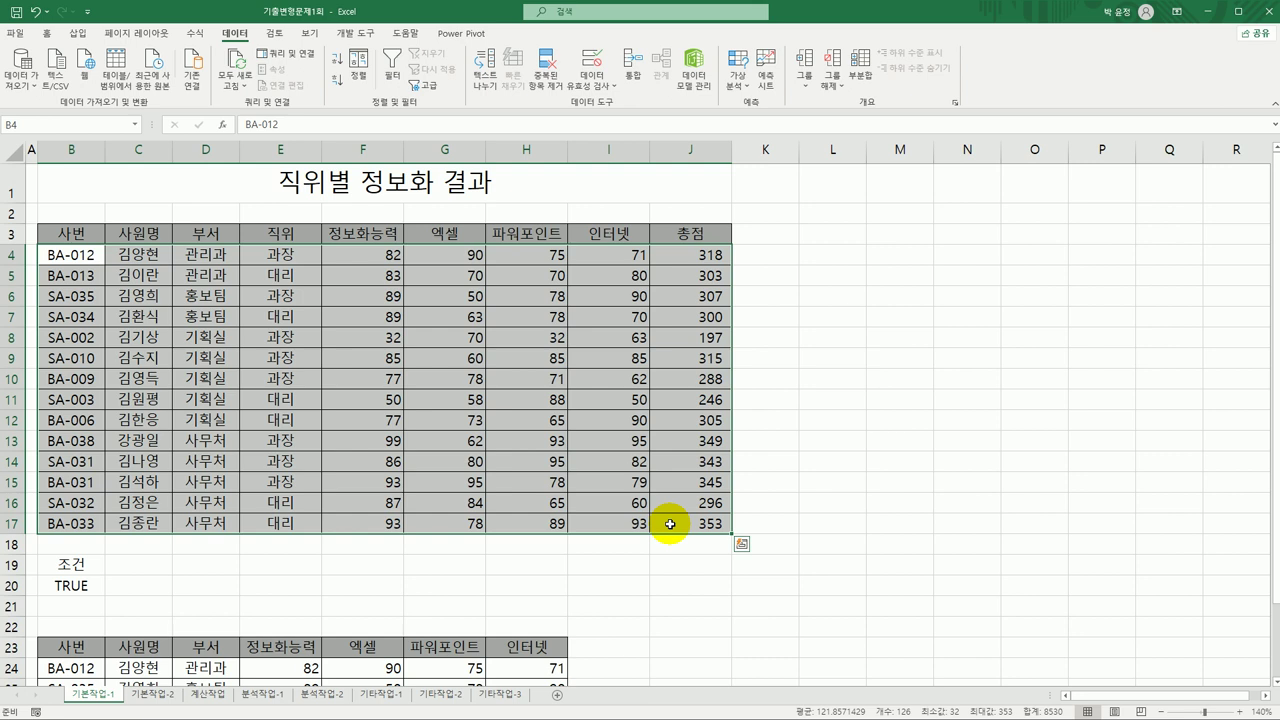
{"action": "left_click", "coordinate": [284, 256]}
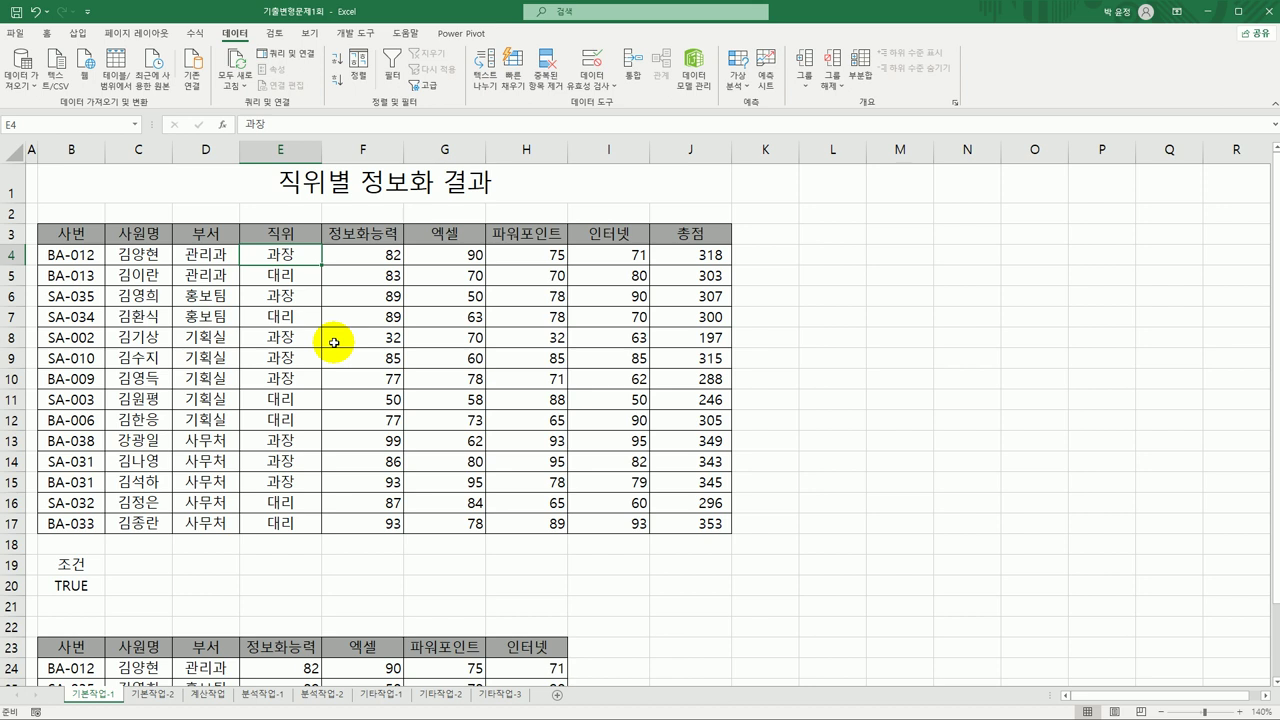
Step: Test a text search for 대 in the first 직위 entry by entering =SEARCH("대",E4) in cell L4
{"action": "left_click", "coordinate": [830, 253]}
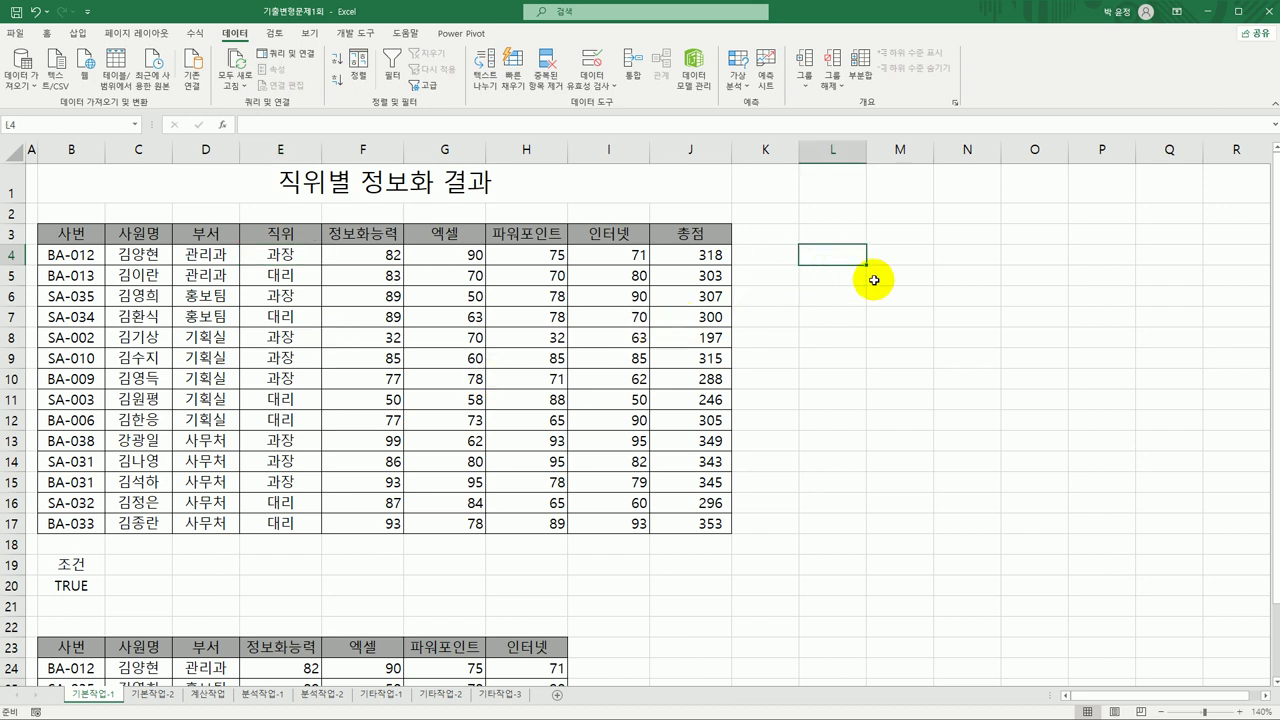
{"action": "type", "text": "="}
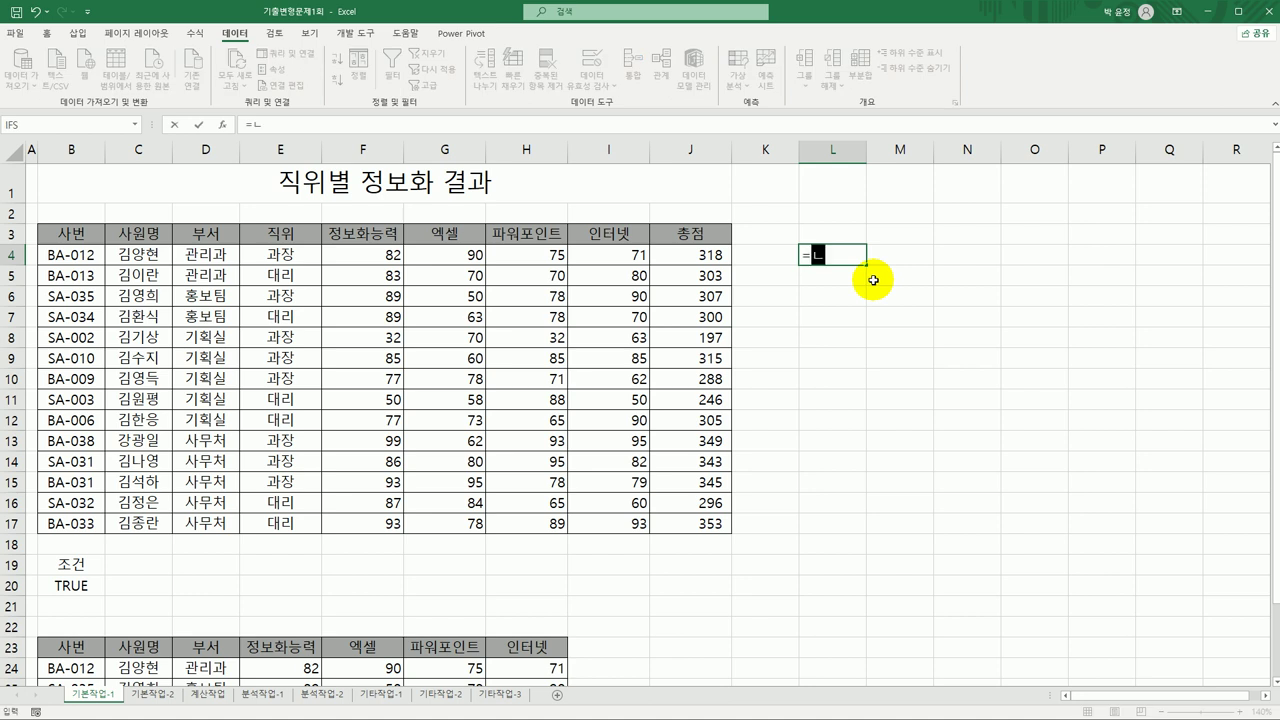
{"action": "type", "text": "se"}
{"action": "key", "text": "Tab"}
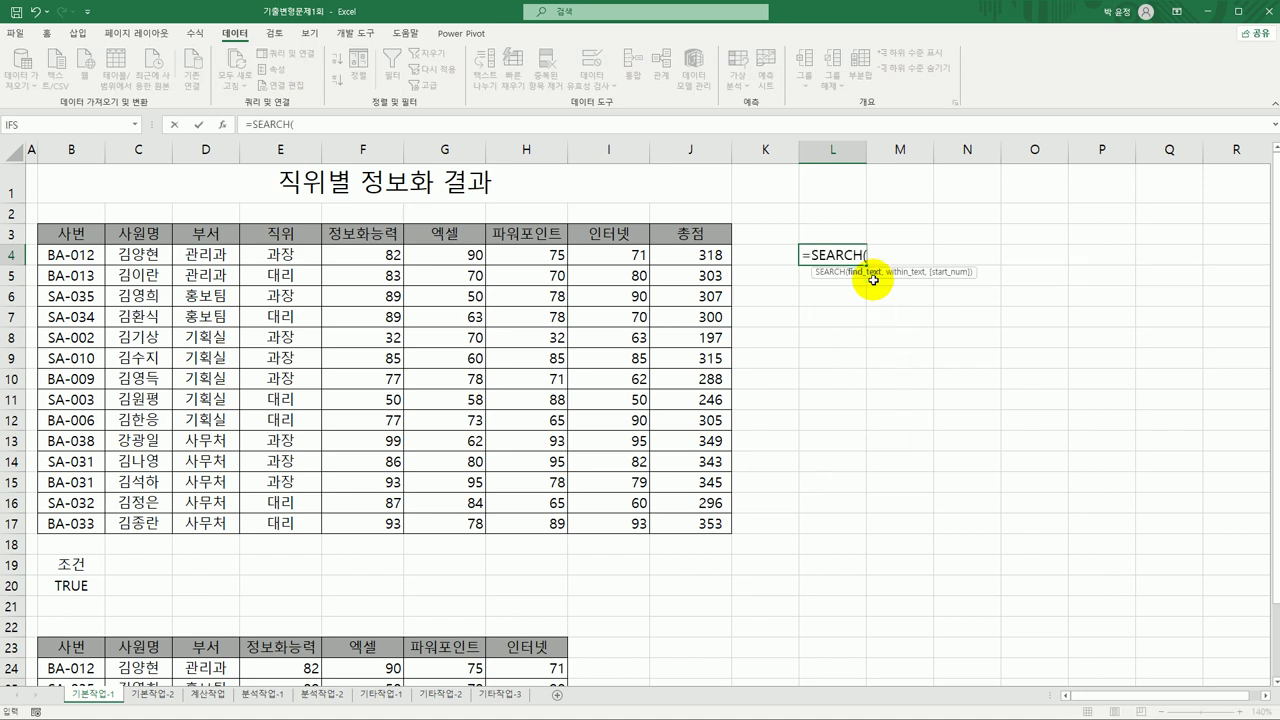
{"action": "left_click", "coordinate": [276, 255]}
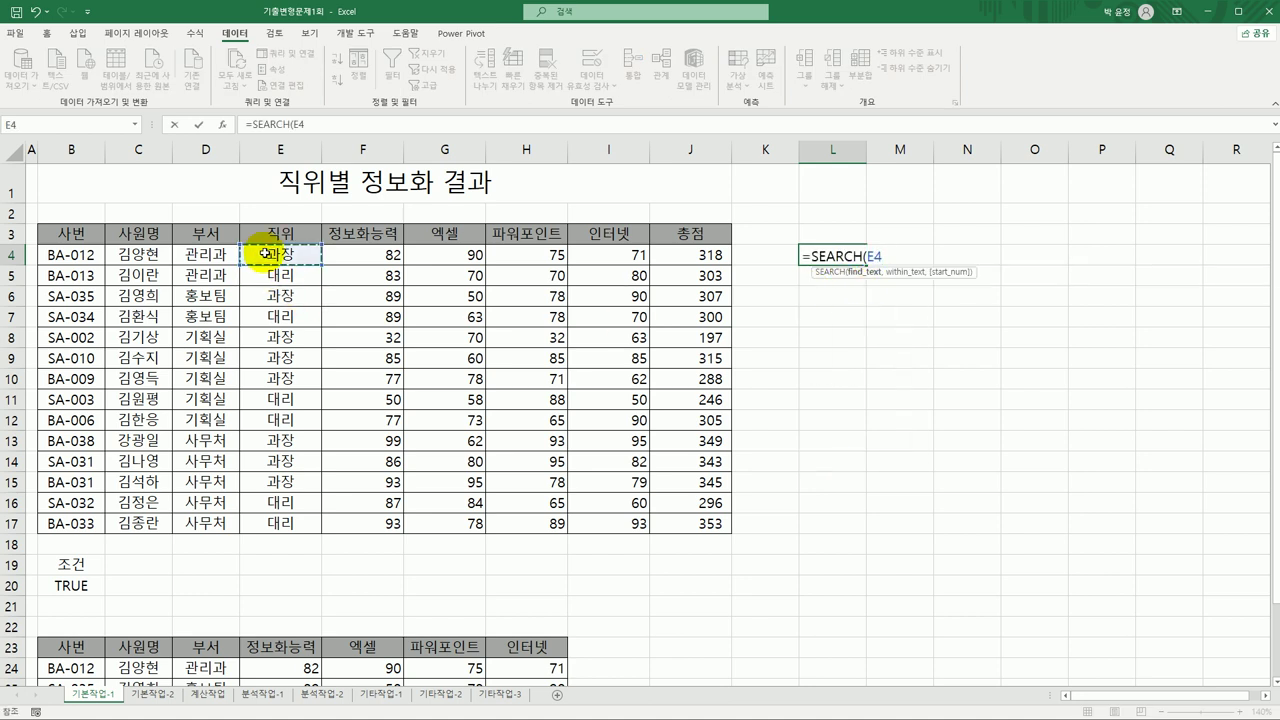
{"action": "key", "text": "BackSpace"}
{"action": "key", "text": "BackSpace"}
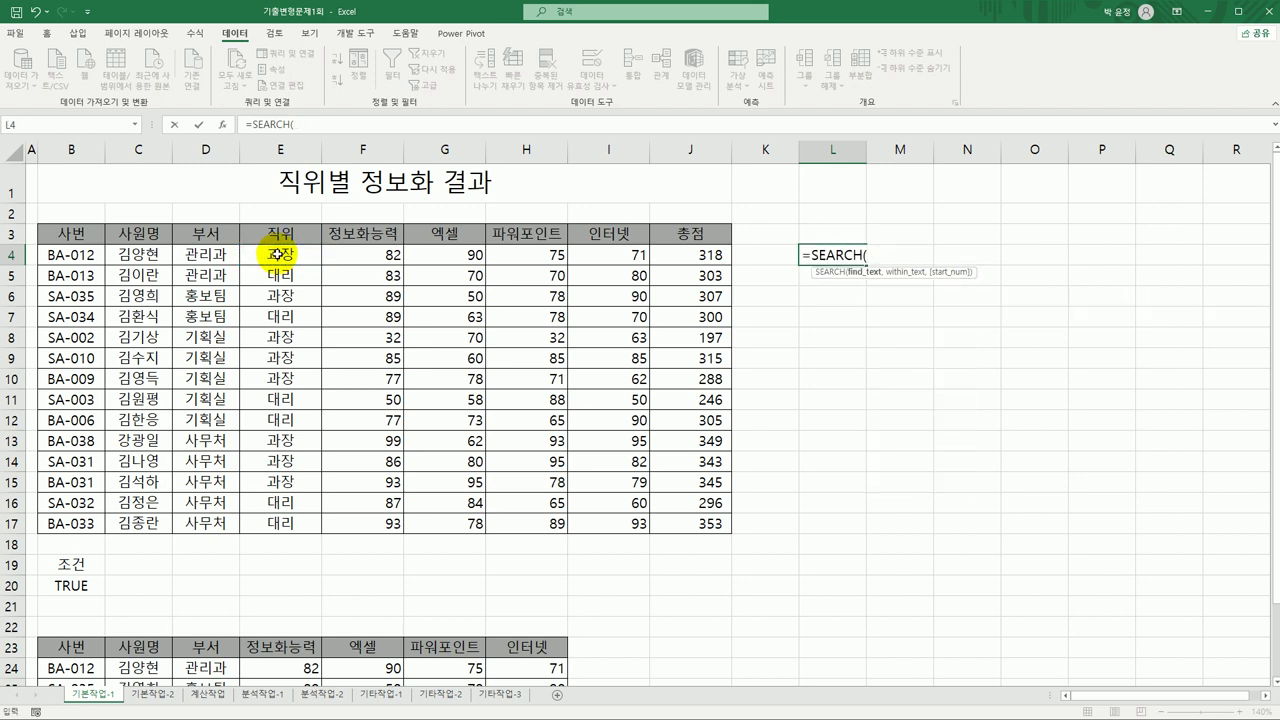
{"action": "type", "text": "\"대\","}
{"action": "left_click", "coordinate": [276, 254]}
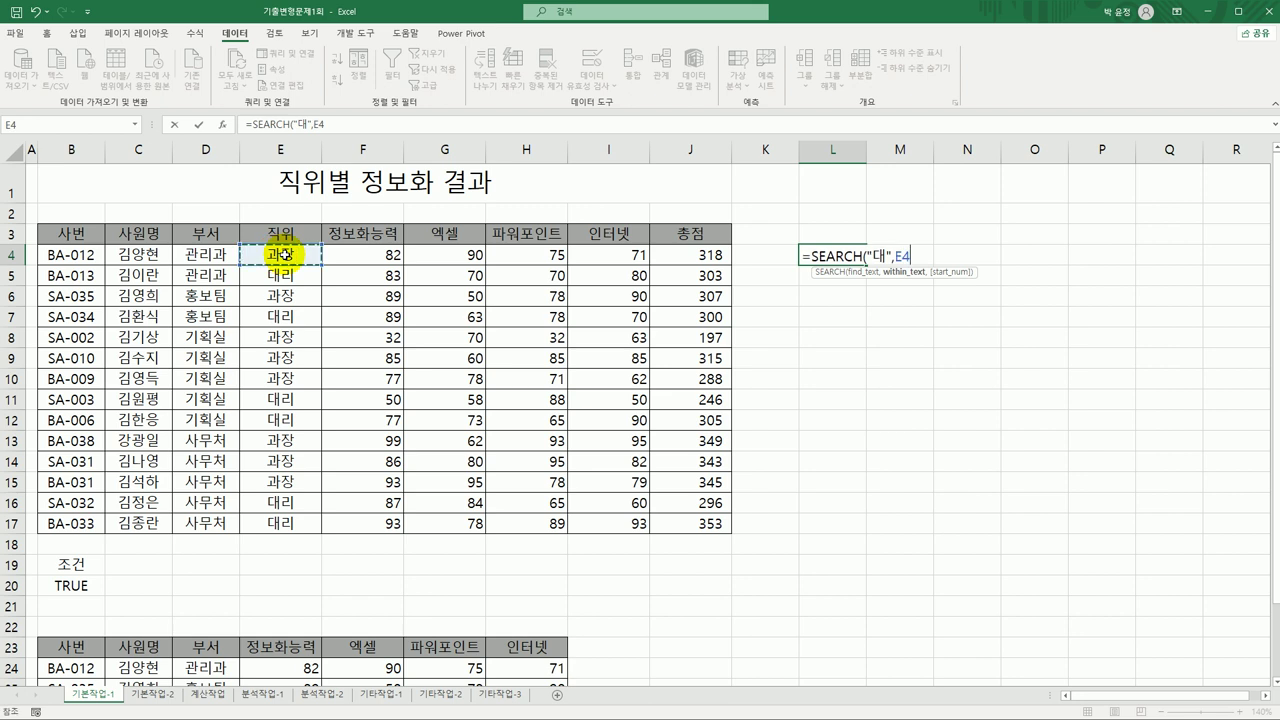
{"action": "type", "text": ")"}
{"action": "key", "text": "Return"}
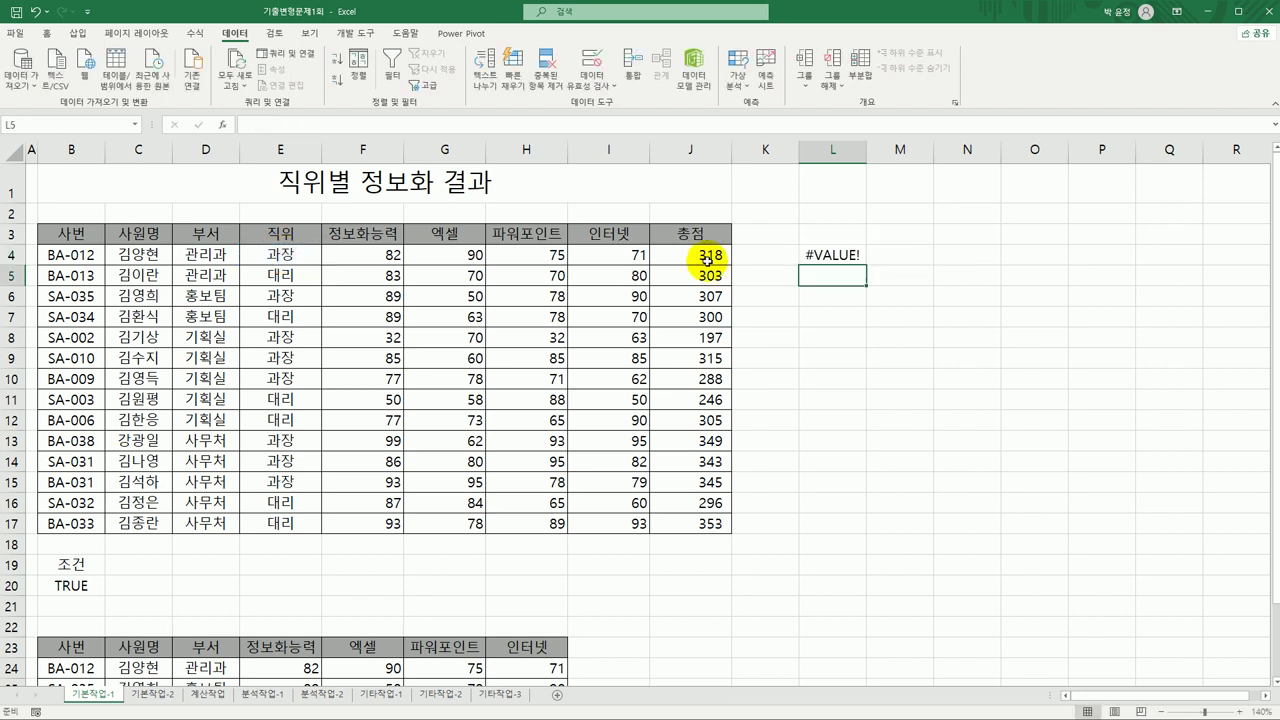
Step: Copy the SEARCH test formula from L4 down through L17 to check every row
{"action": "left_click", "coordinate": [848, 255]}
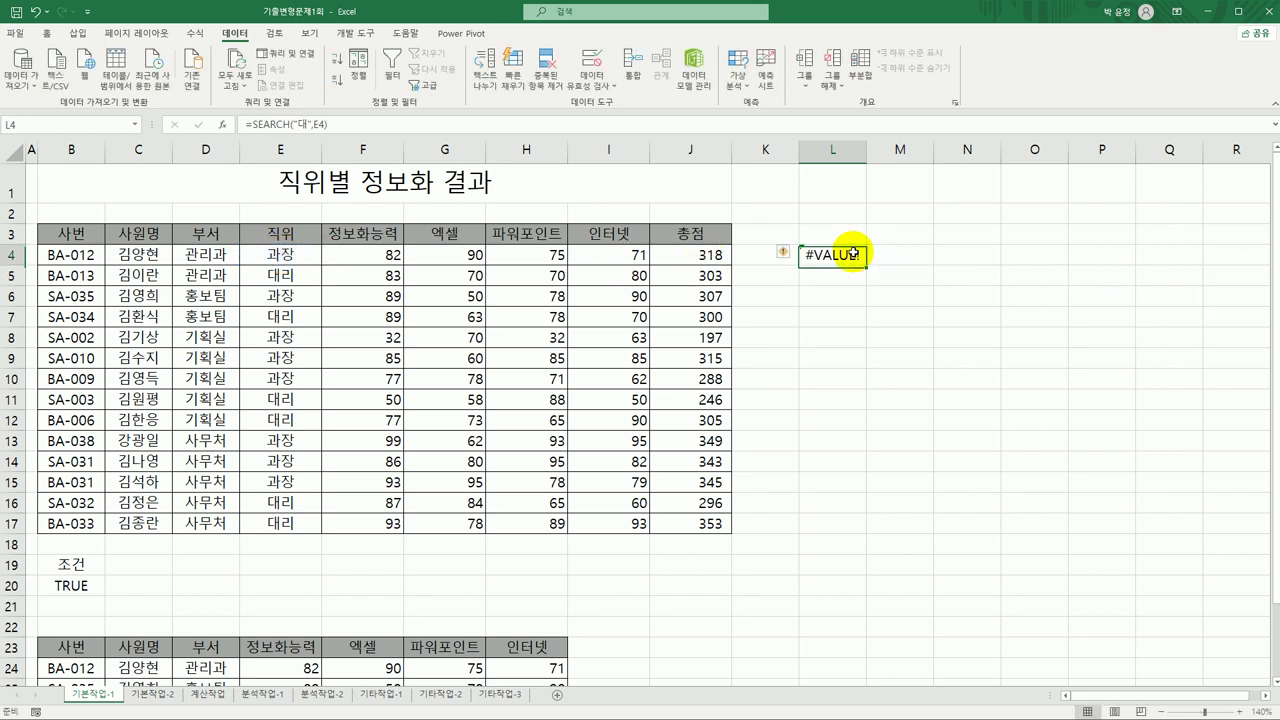
{"action": "left_click_drag", "start_coordinate": [865, 263], "coordinate": [827, 525]}
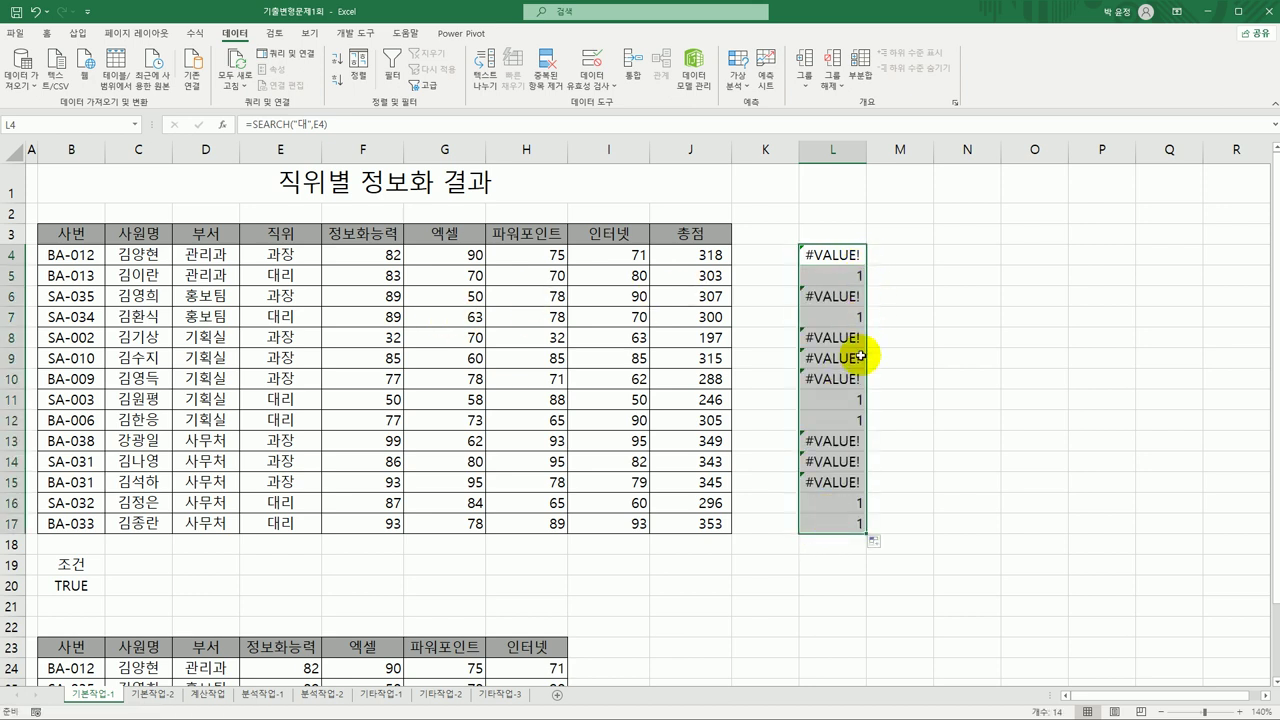
{"action": "left_click", "coordinate": [849, 505]}
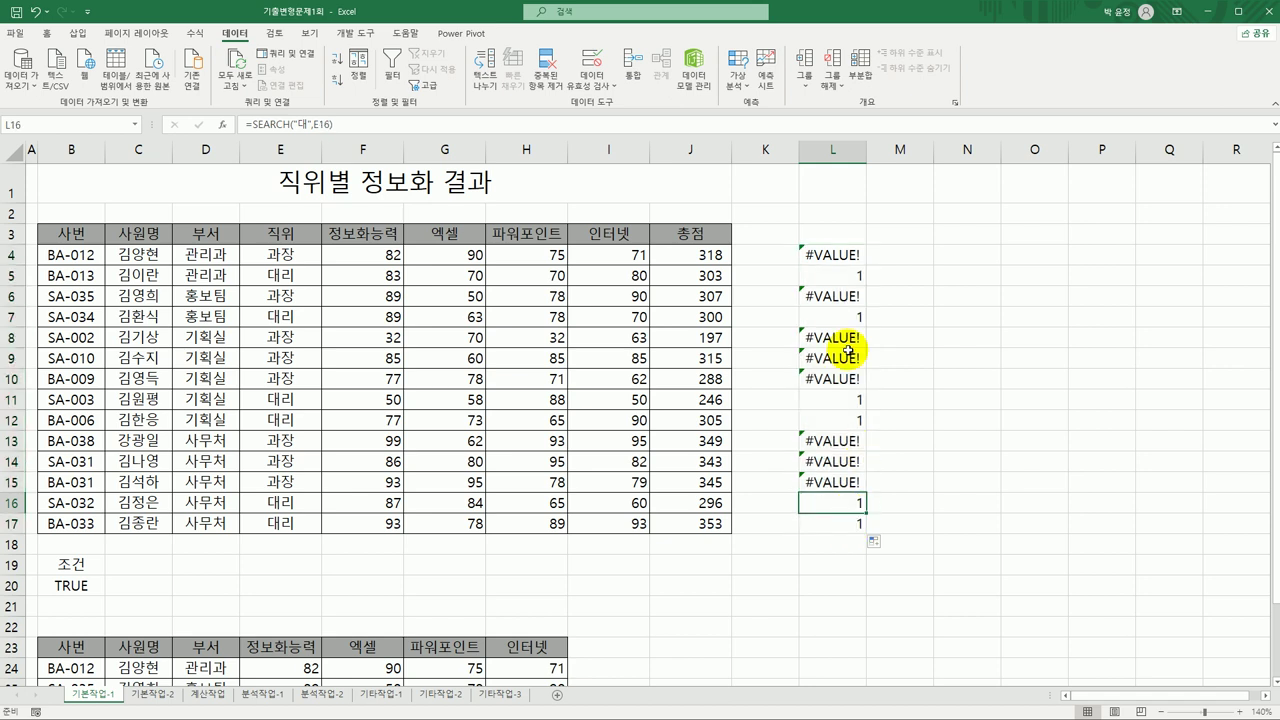
Step: Wrap the SEARCH("대",E4) test in cell L4 in an IFERROR function
{"action": "left_click", "coordinate": [860, 276]}
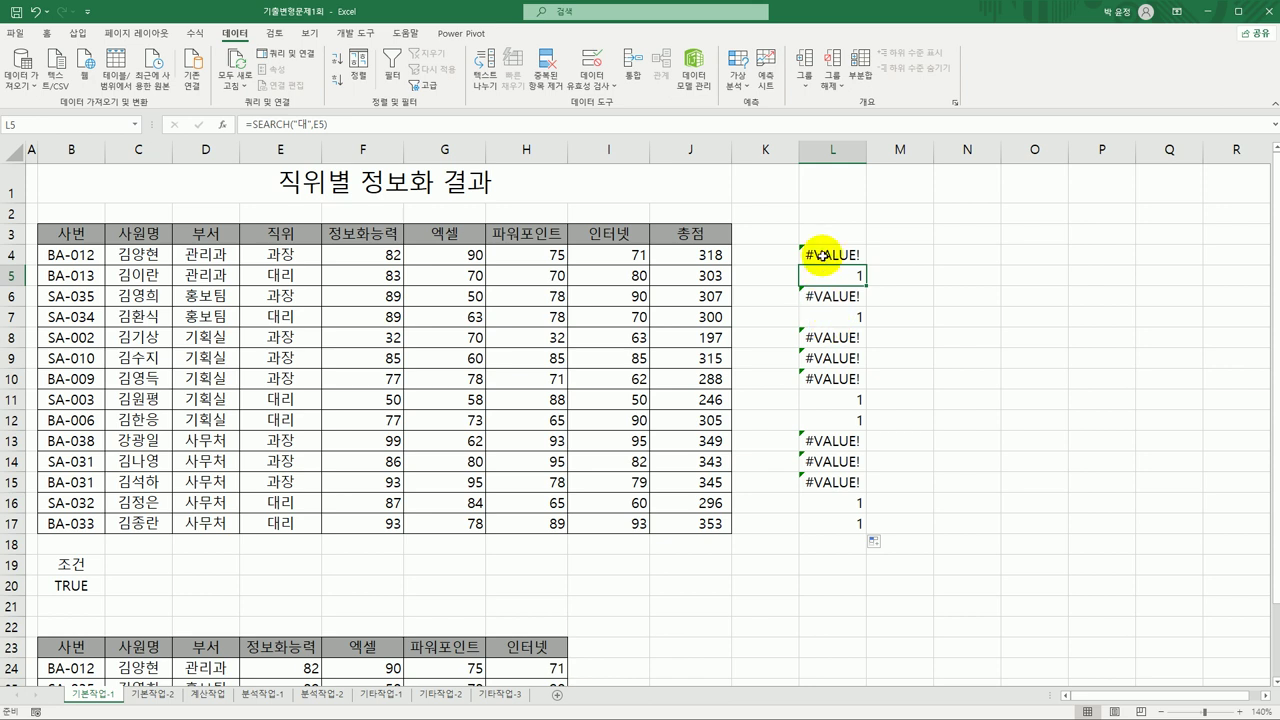
{"action": "left_click", "coordinate": [820, 255]}
{"action": "double_click", "coordinate": [818, 255]}
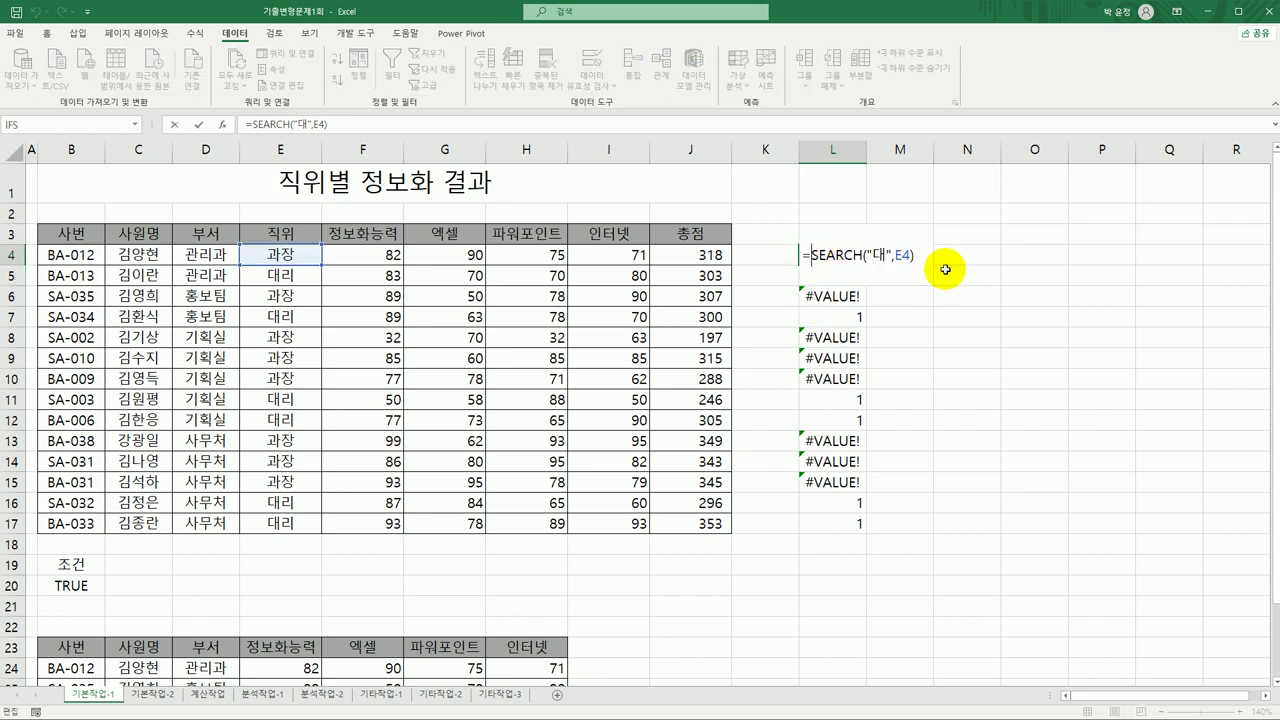
{"action": "type", "text": "if"}
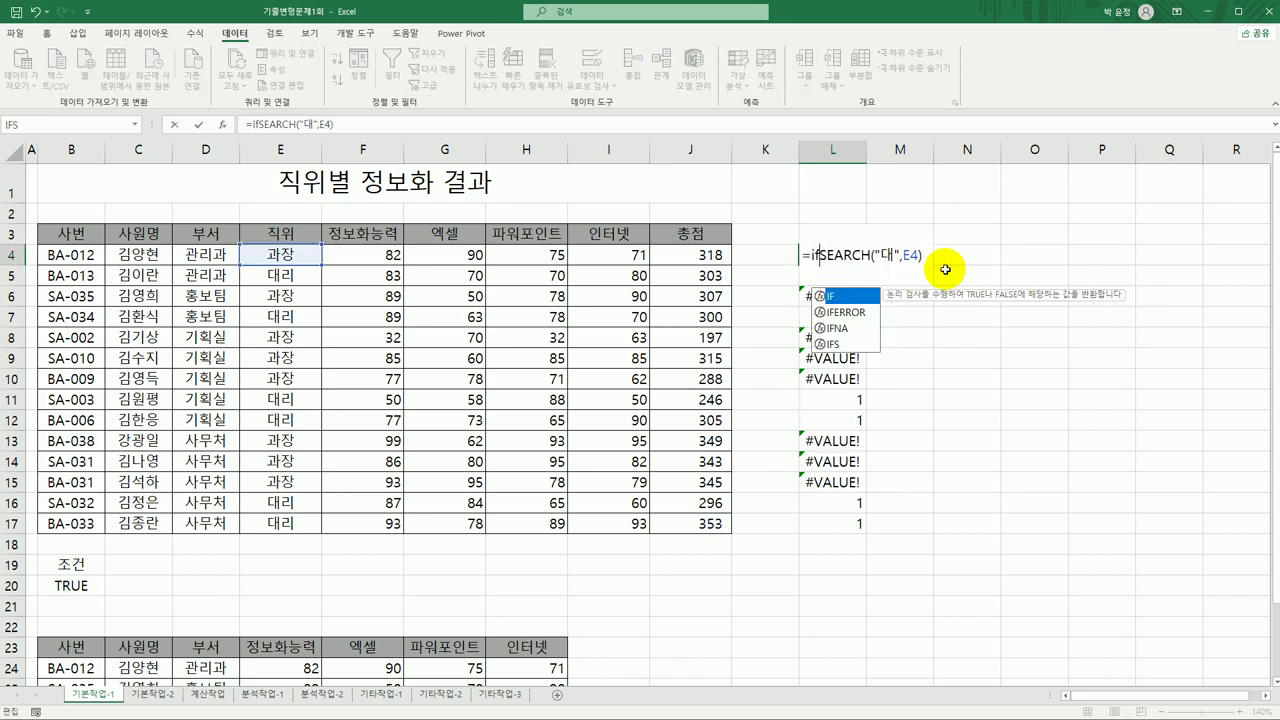
{"action": "key", "text": "Tab"}
{"action": "key", "text": "End"}
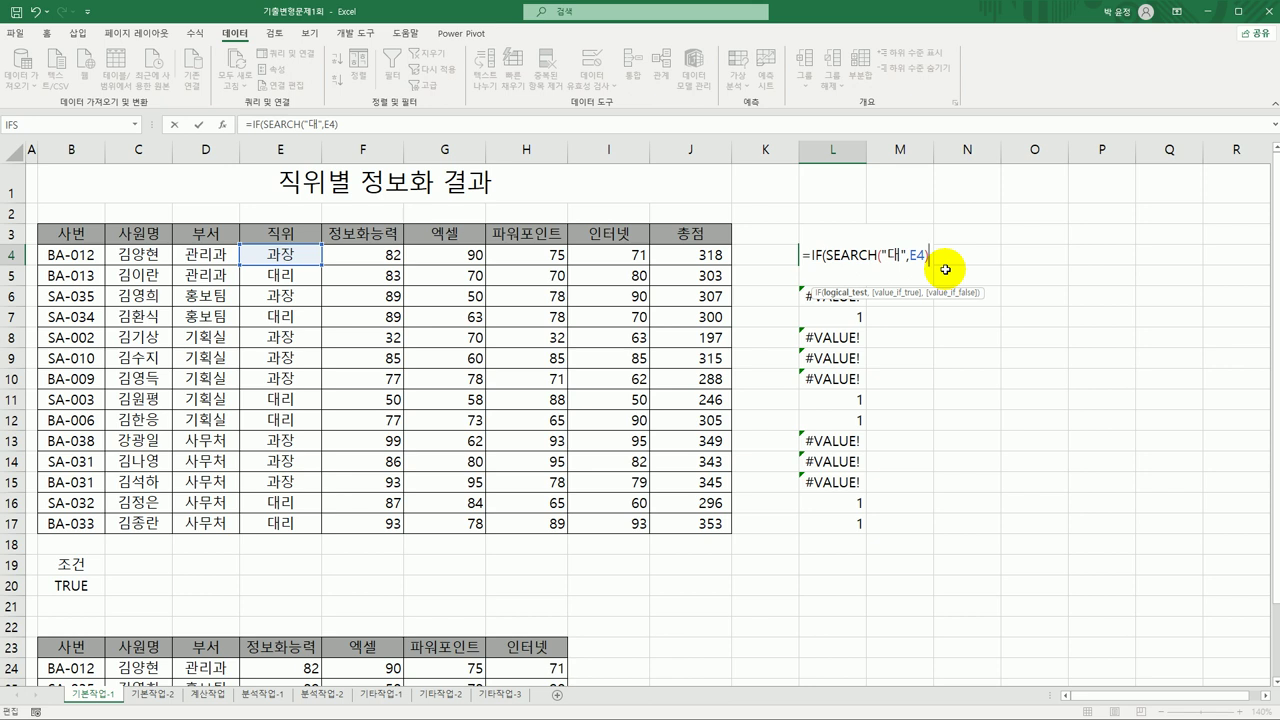
{"action": "key", "text": "Left"}
{"action": "key", "text": "Left"}
{"action": "key", "text": "Left"}
{"action": "key", "text": "Left"}
{"action": "key", "text": "Left"}
{"action": "key", "text": "Left"}
{"action": "key", "text": "Left"}
{"action": "key", "text": "Left"}
{"action": "key", "text": "Left"}
{"action": "key", "text": "Left"}
{"action": "key", "text": "Left"}
{"action": "key", "text": "Left"}
{"action": "key", "text": "Left"}
{"action": "key", "text": "Left"}
{"action": "key", "text": "BackSpace"}
{"action": "type", "text": "e"}
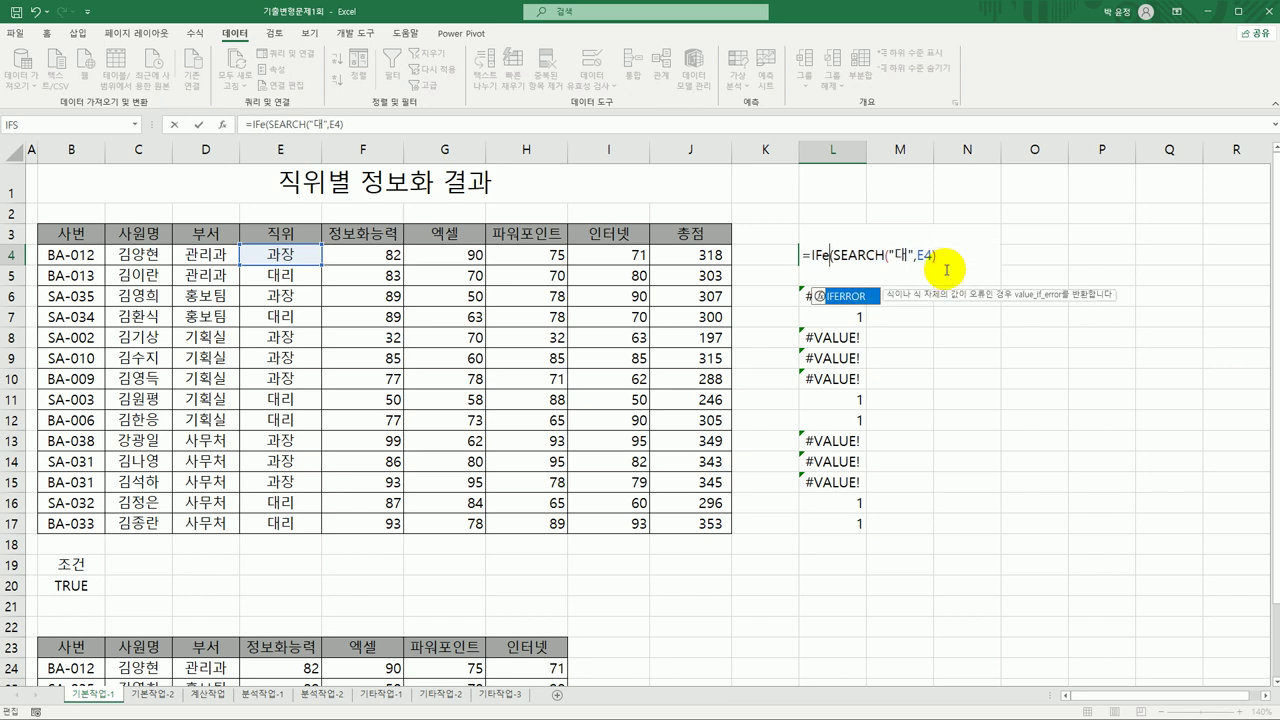
{"action": "key", "text": "Tab"}
{"action": "key", "text": "End"}
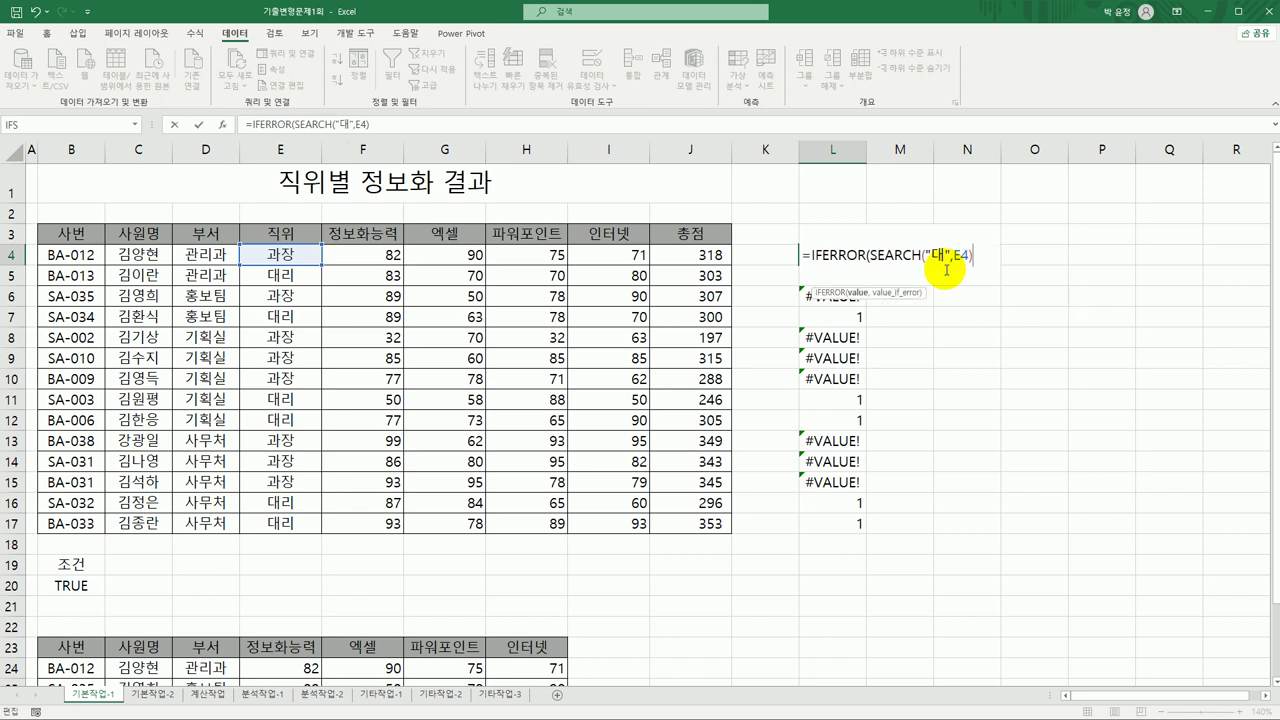
Step: Make FALSE the IFERROR fallback value in L4, entering =IFERROR(SEARCH("대",E4),FALSE)
{"action": "type", "text": ",f"}
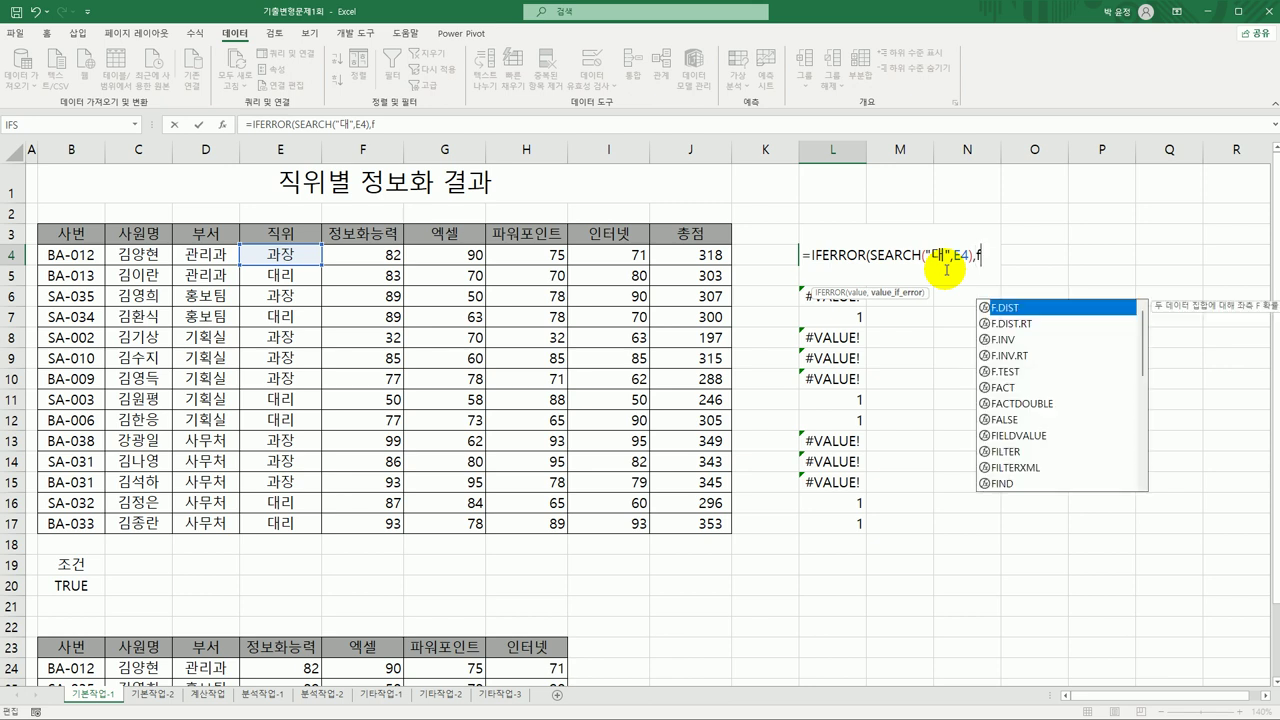
{"action": "type", "text": "a"}
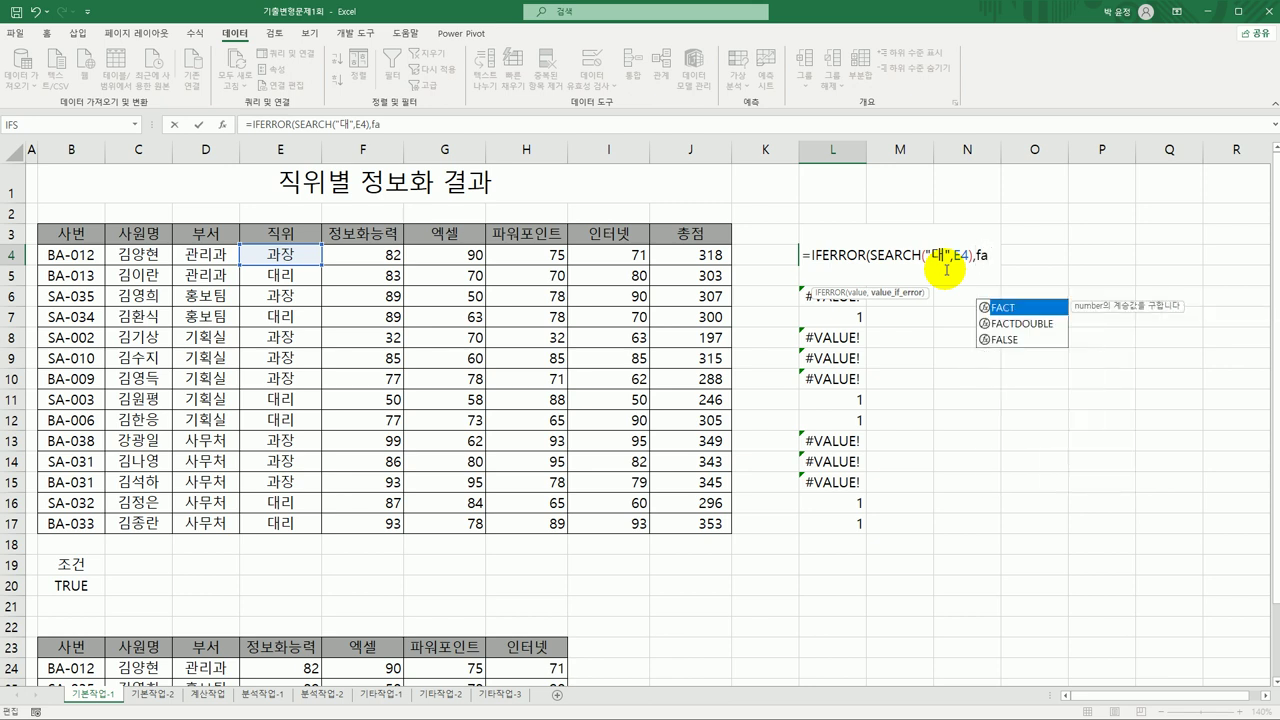
{"action": "key", "text": "Down"}
{"action": "key", "text": "Down"}
{"action": "key", "text": "Tab"}
{"action": "key", "text": "Return"}
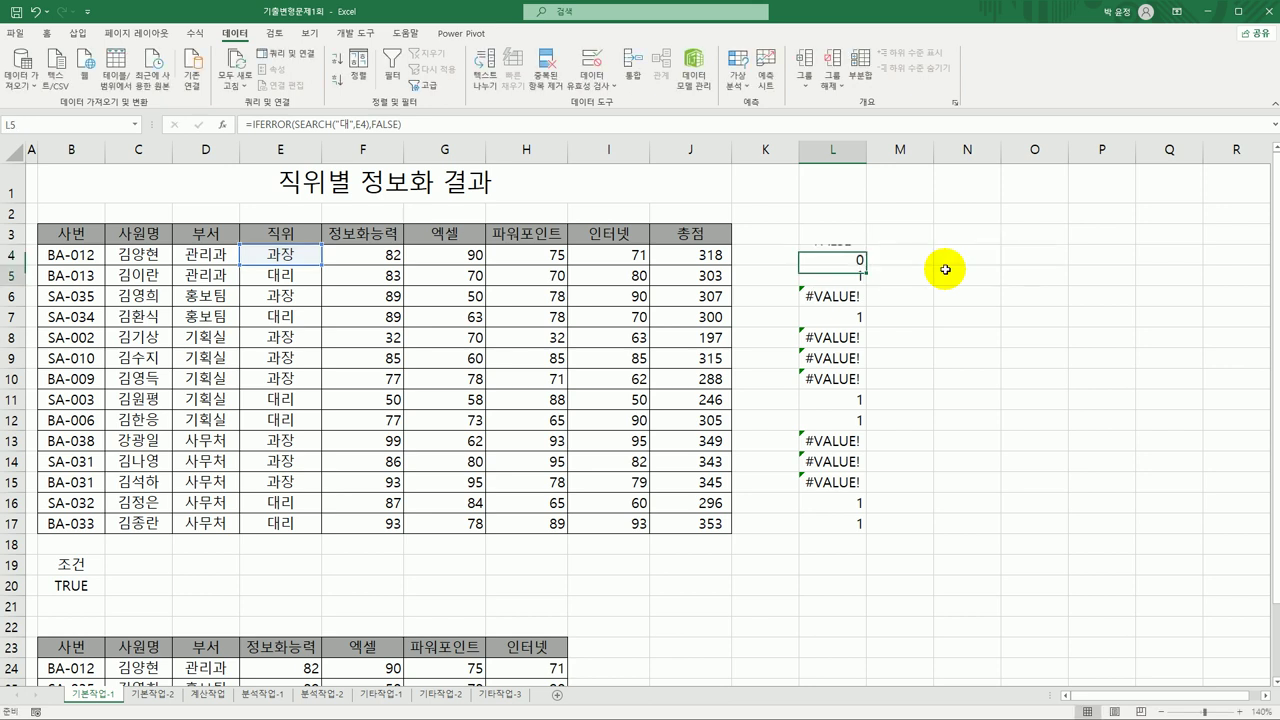
Step: Copy the IFERROR formula from L4 down through L17, and clear the test range L4:L17
{"action": "key", "text": "Up"}
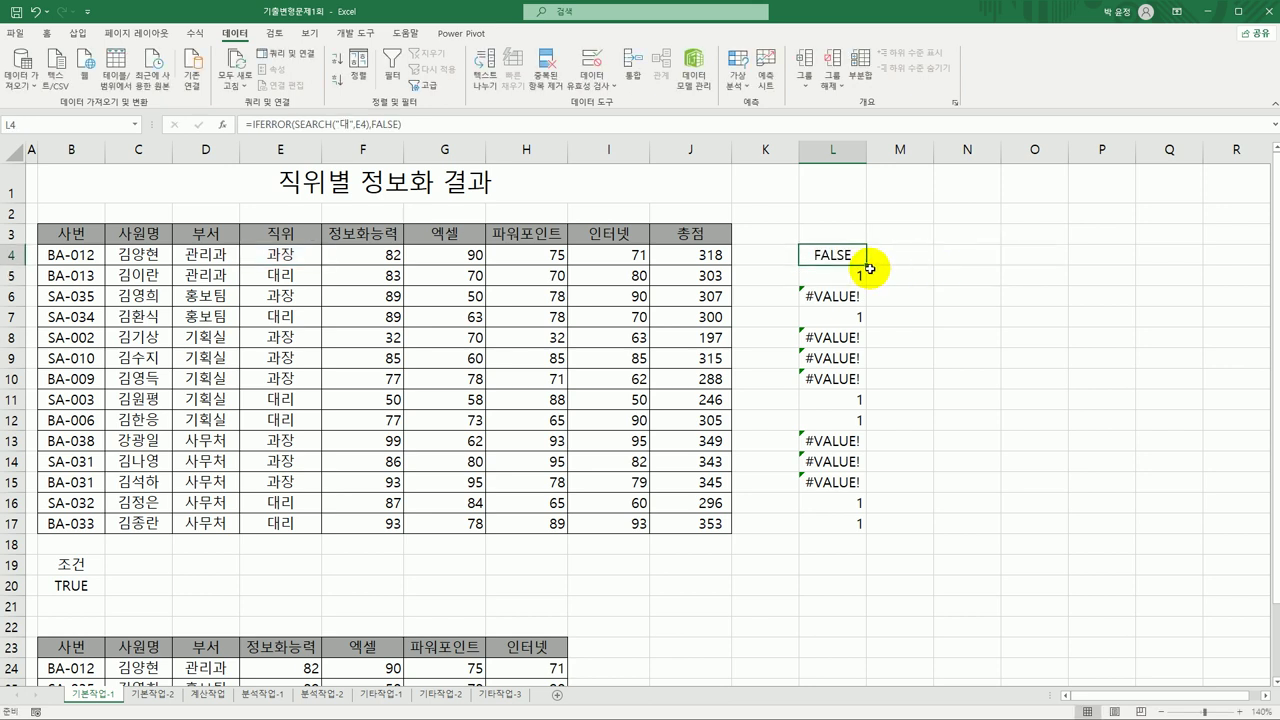
{"action": "left_click_drag", "start_coordinate": [870, 269], "coordinate": [870, 530]}
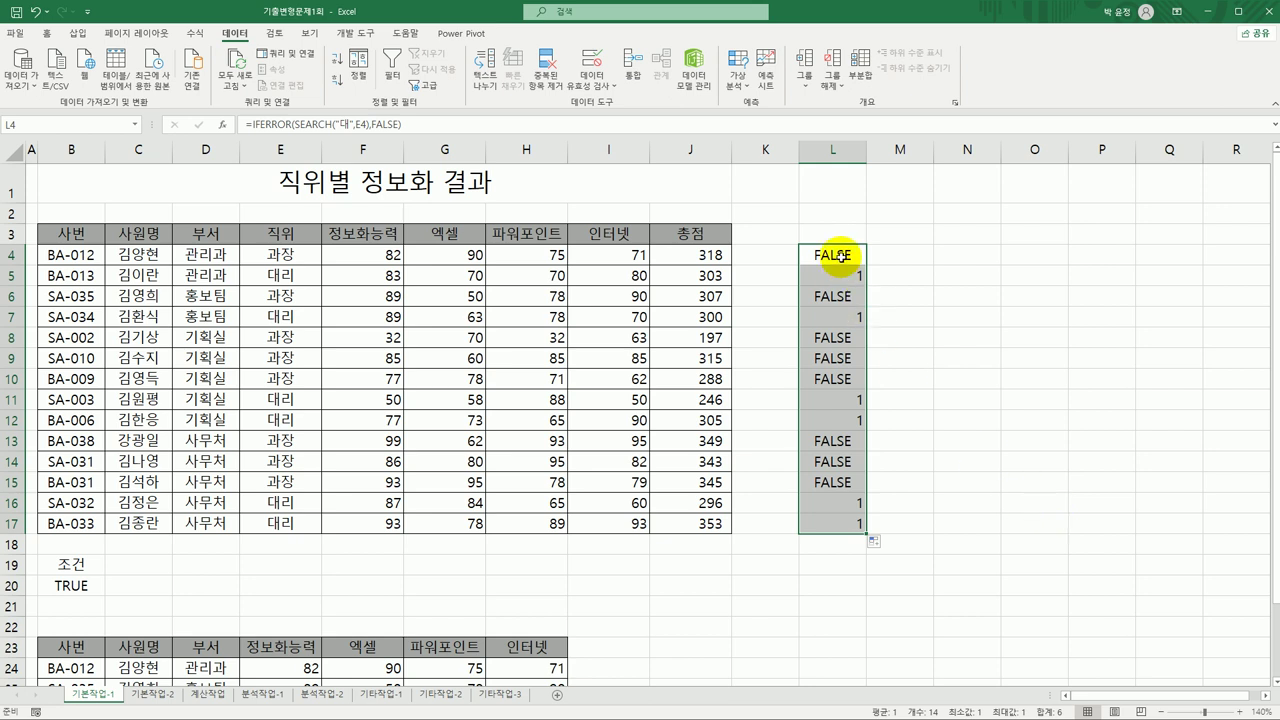
{"action": "key", "text": "Delete"}
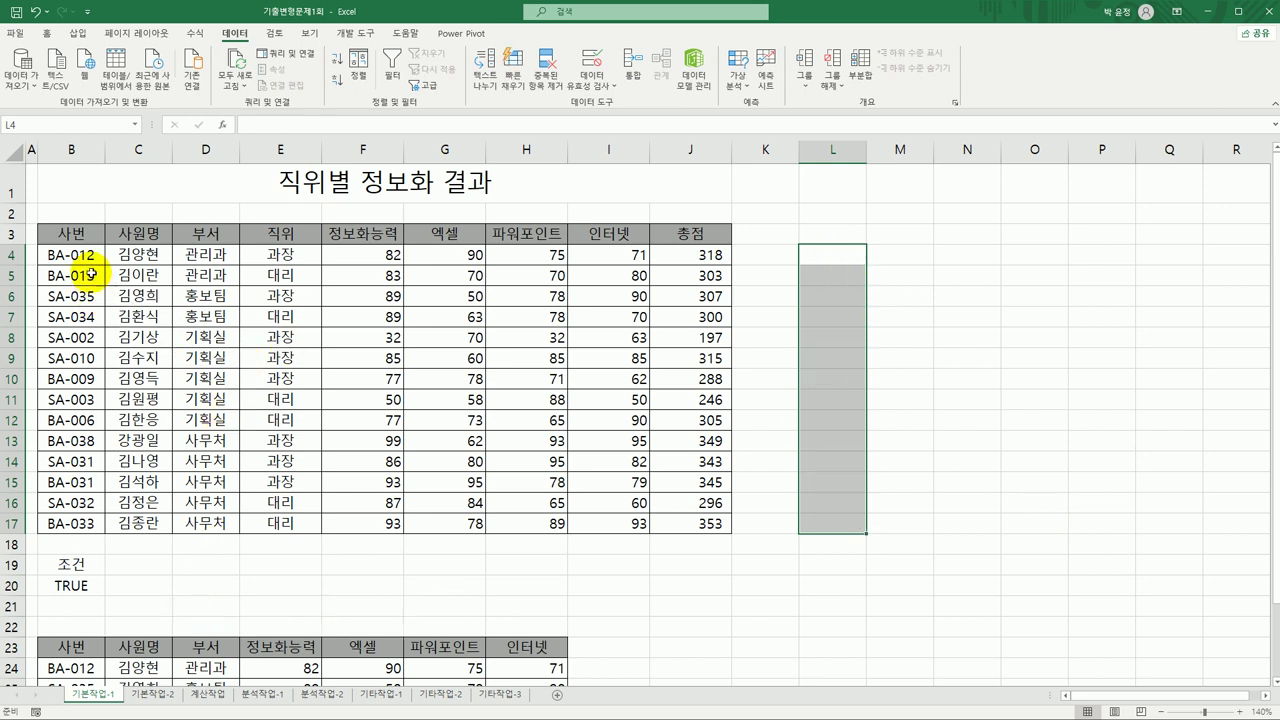
Step: Start a new conditional formatting rule for the data rows B4:J17 that uses a formula to determine the cells
{"action": "left_click_drag", "start_coordinate": [88, 256], "coordinate": [694, 525]}
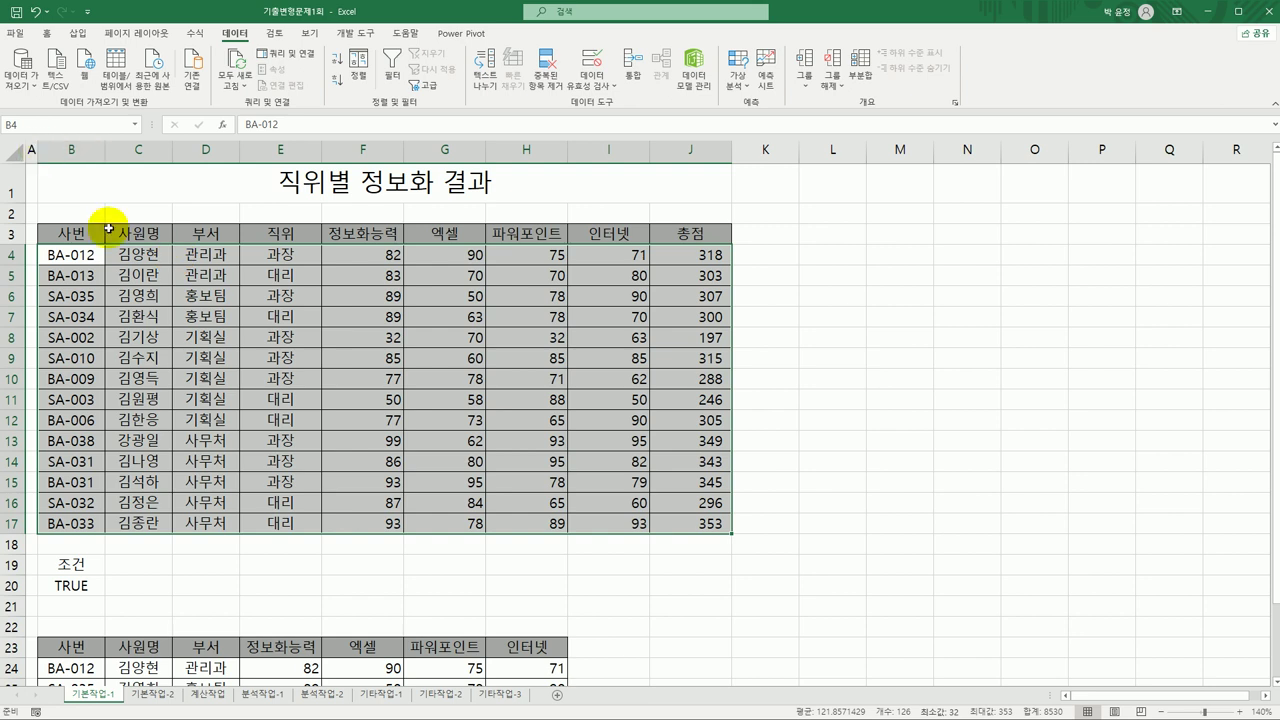
{"action": "left_click", "coordinate": [47, 40]}
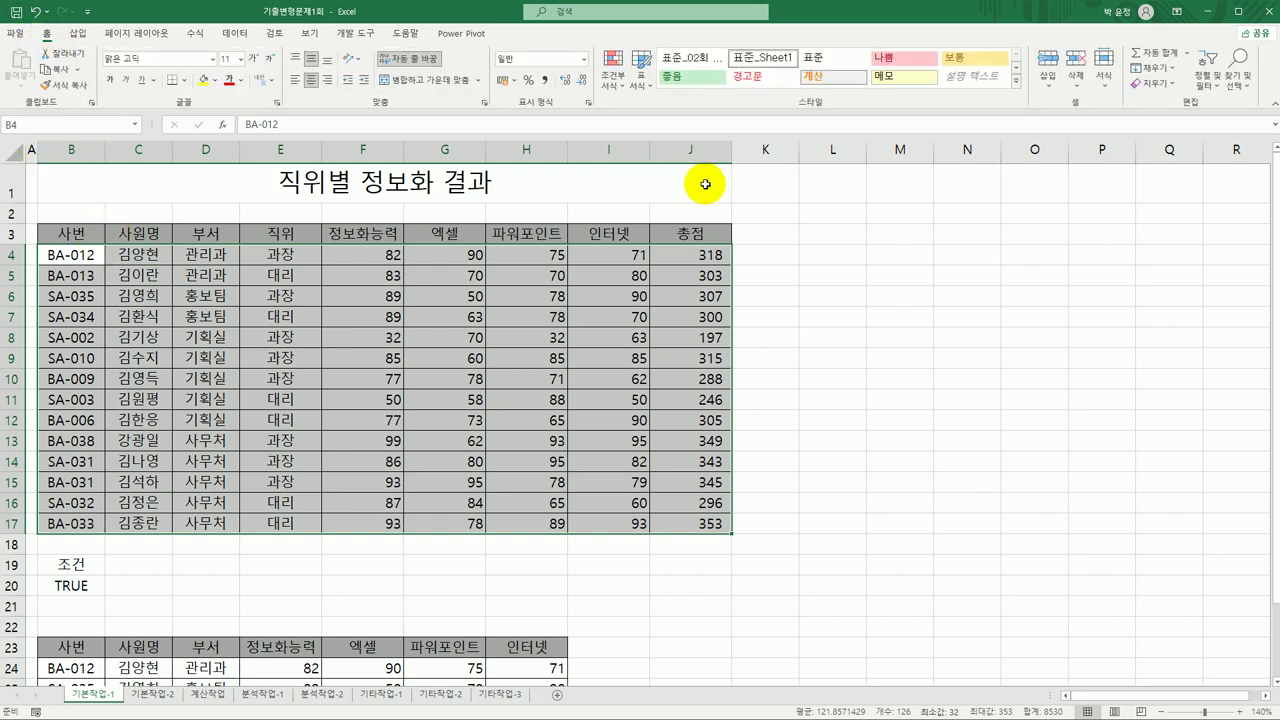
{"action": "left_click", "coordinate": [613, 72]}
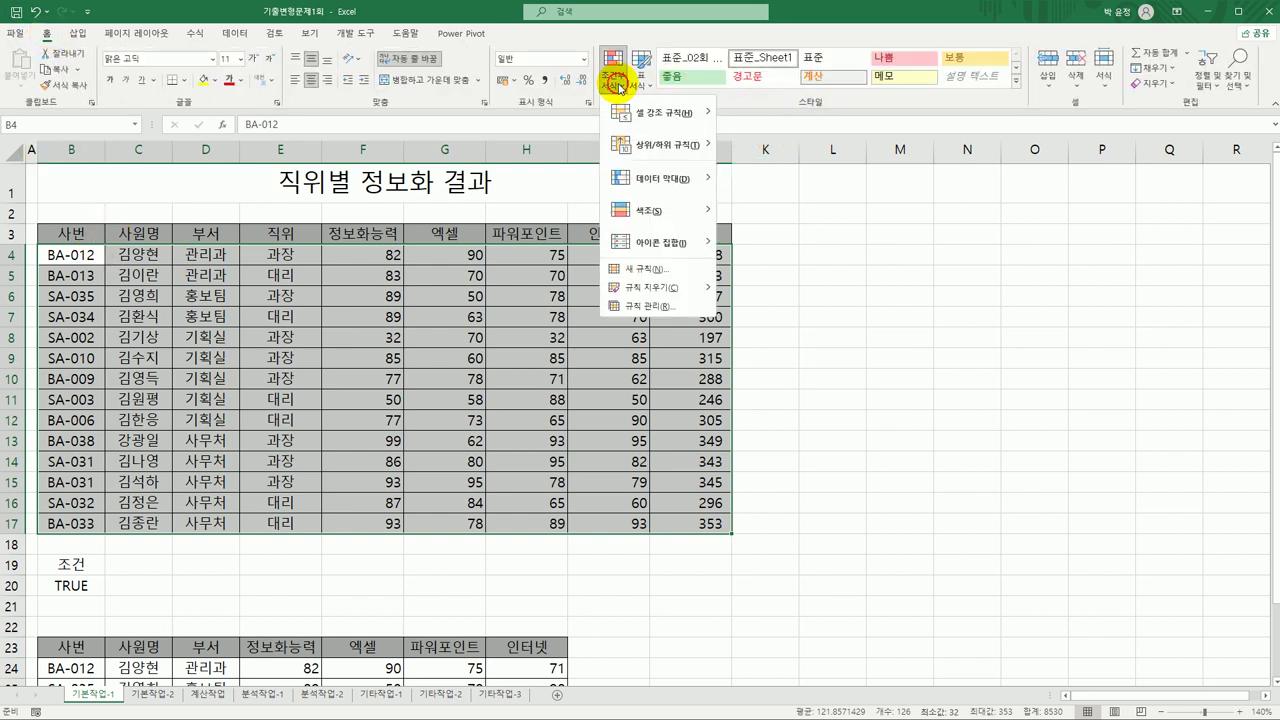
{"action": "left_click", "coordinate": [638, 272]}
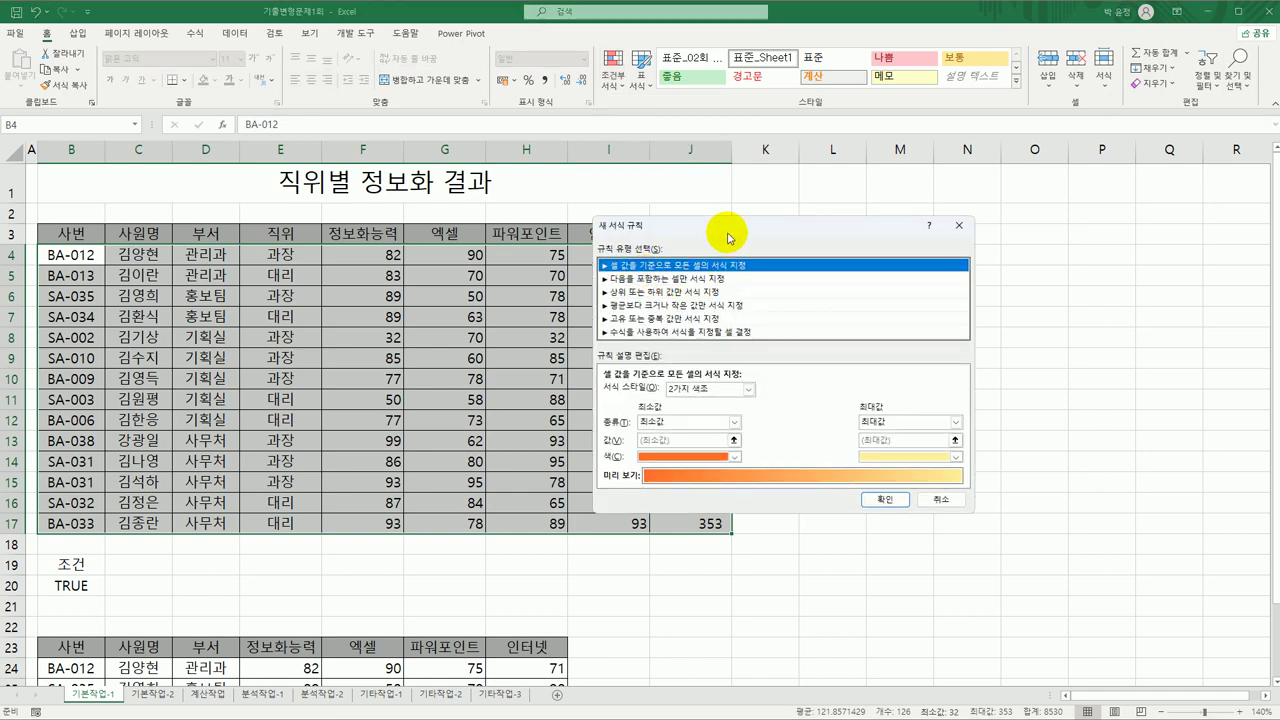
{"action": "left_click_drag", "start_coordinate": [727, 216], "coordinate": [841, 210]}
{"action": "left_click", "coordinate": [840, 308]}
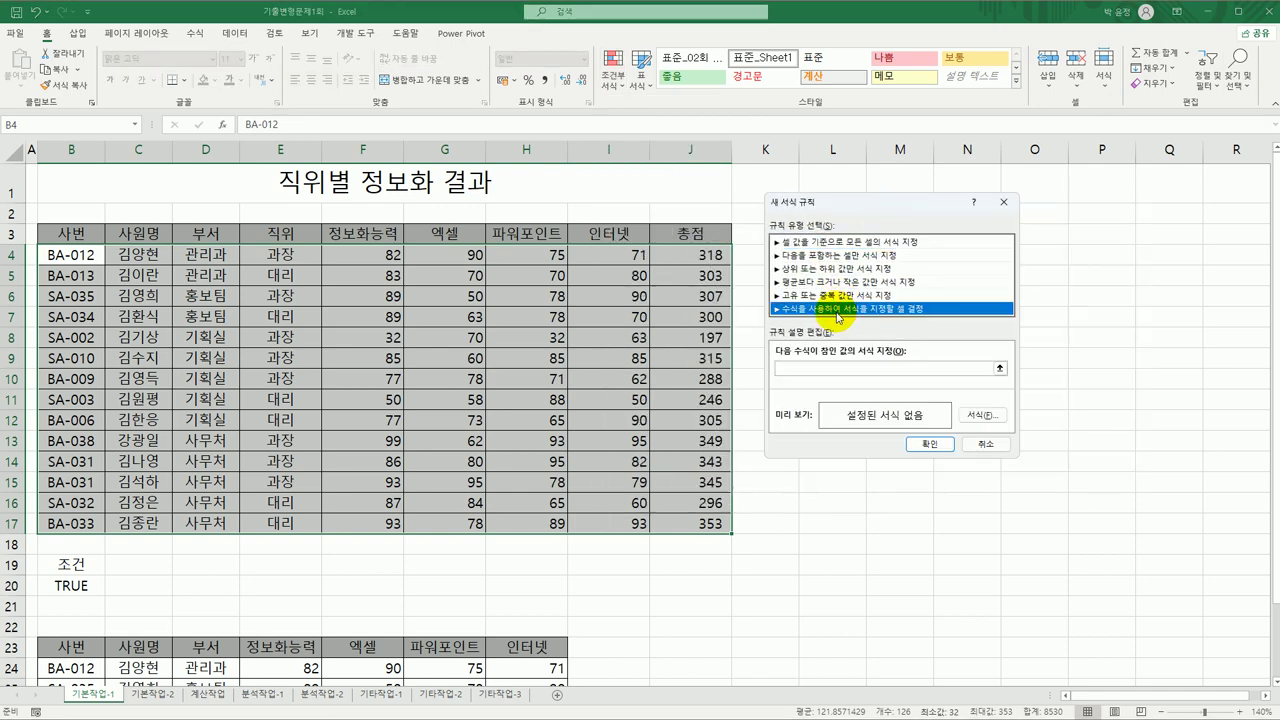
{"action": "left_click", "coordinate": [829, 370]}
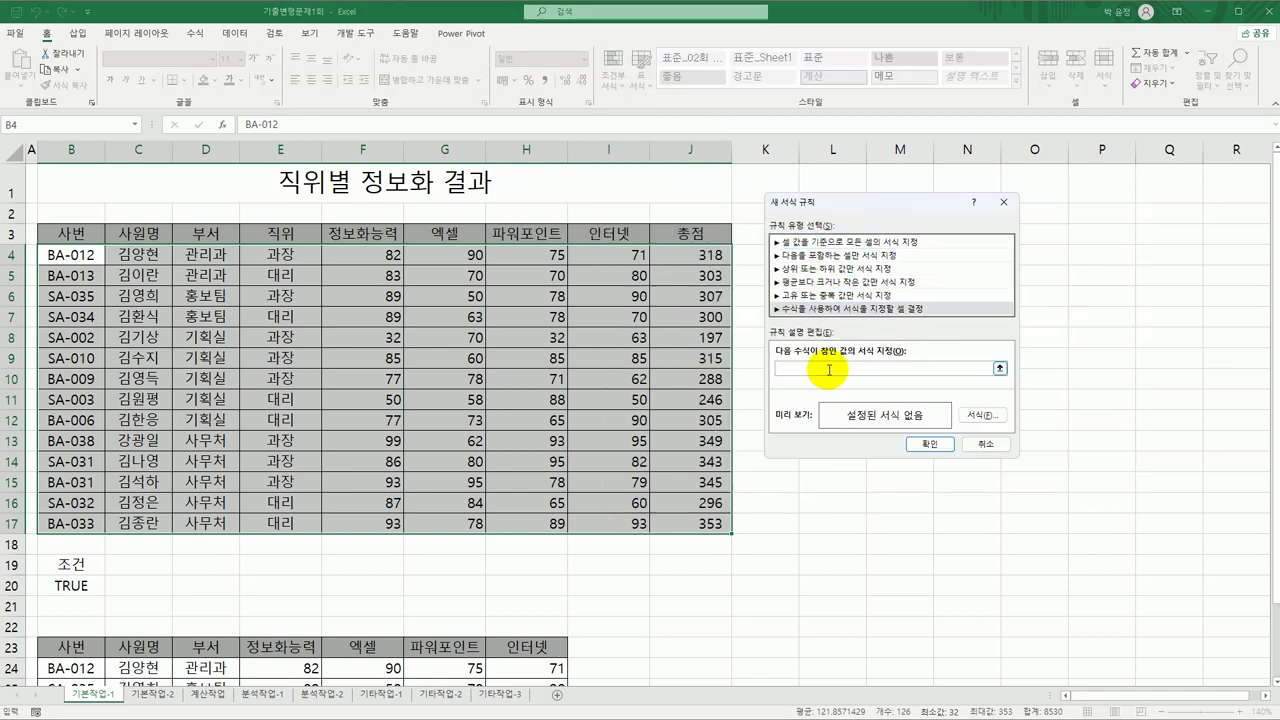
Step: Begin the rule's AND formula with the 직위 condition: =and(iferror(search("대",$E4),false),
{"action": "type", "text": "=and("}
{"action": "type", "text": "iferror(sea"}
{"action": "key", "text": "BackSpace"}
{"action": "key", "text": "BackSpace"}
{"action": "key", "text": "BackSpace"}
{"action": "type", "text": "sear"}
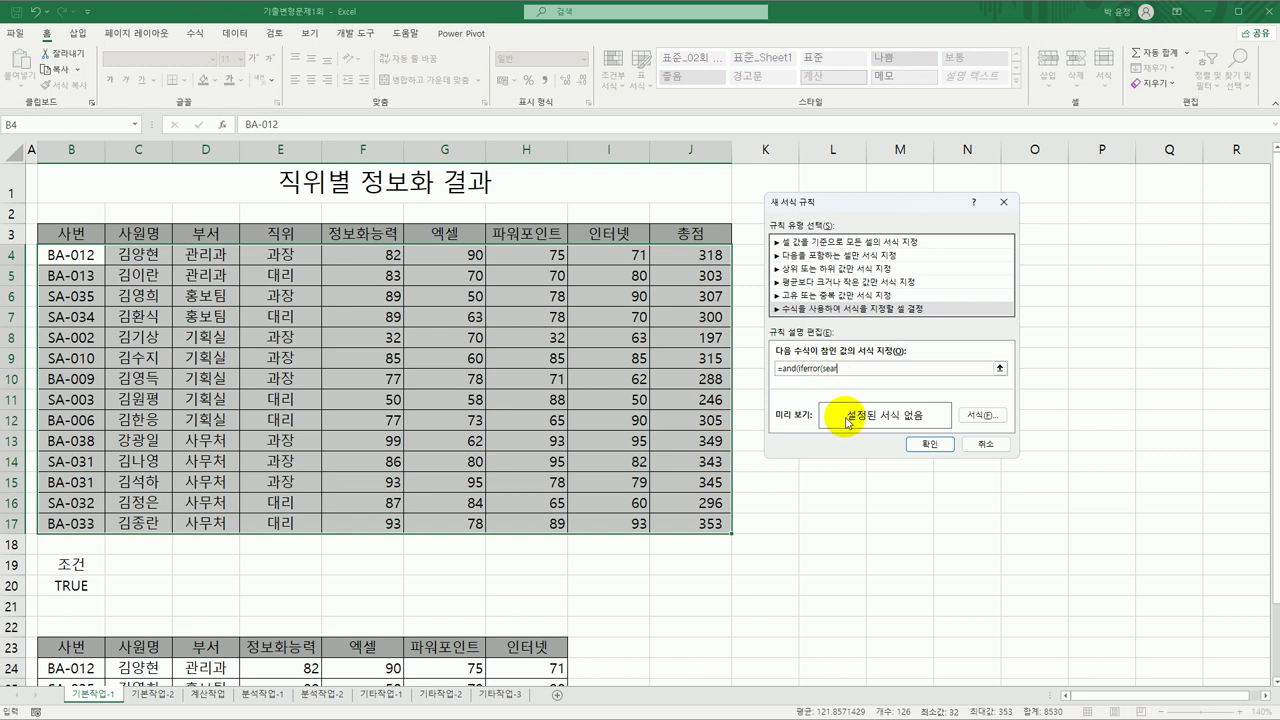
{"action": "type", "text": "ch(\"대\","}
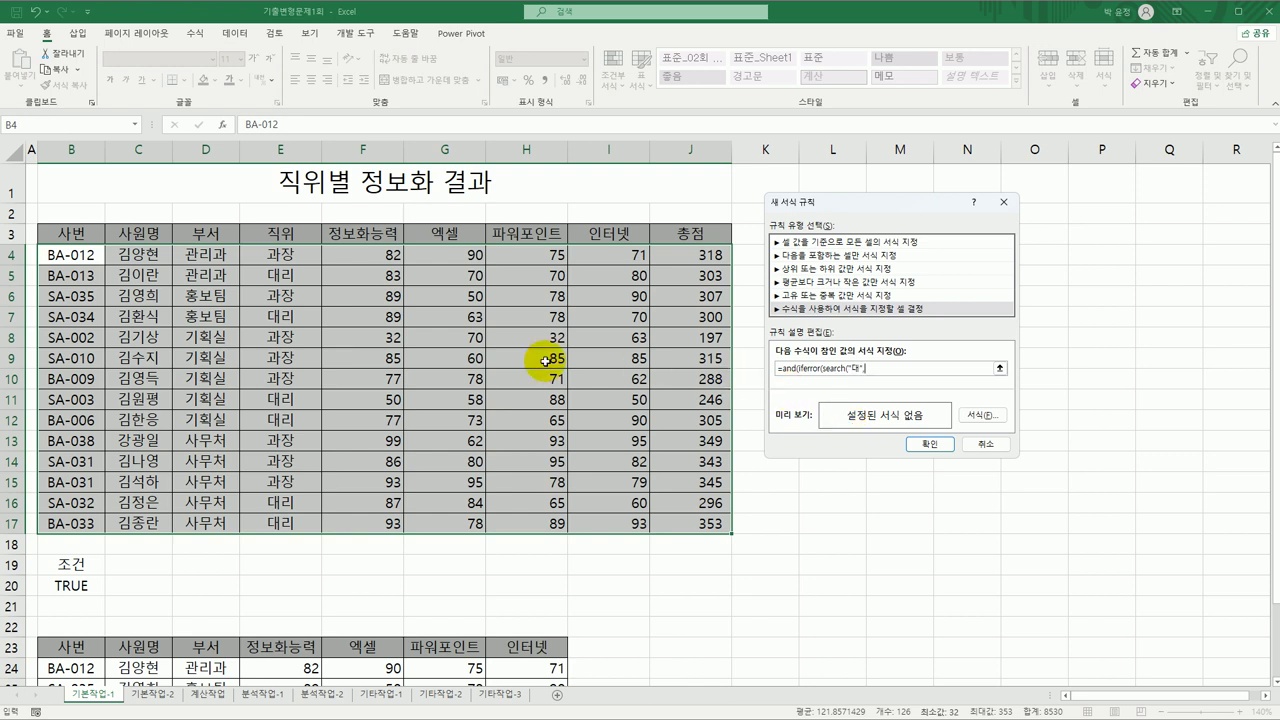
{"action": "left_click", "coordinate": [288, 254]}
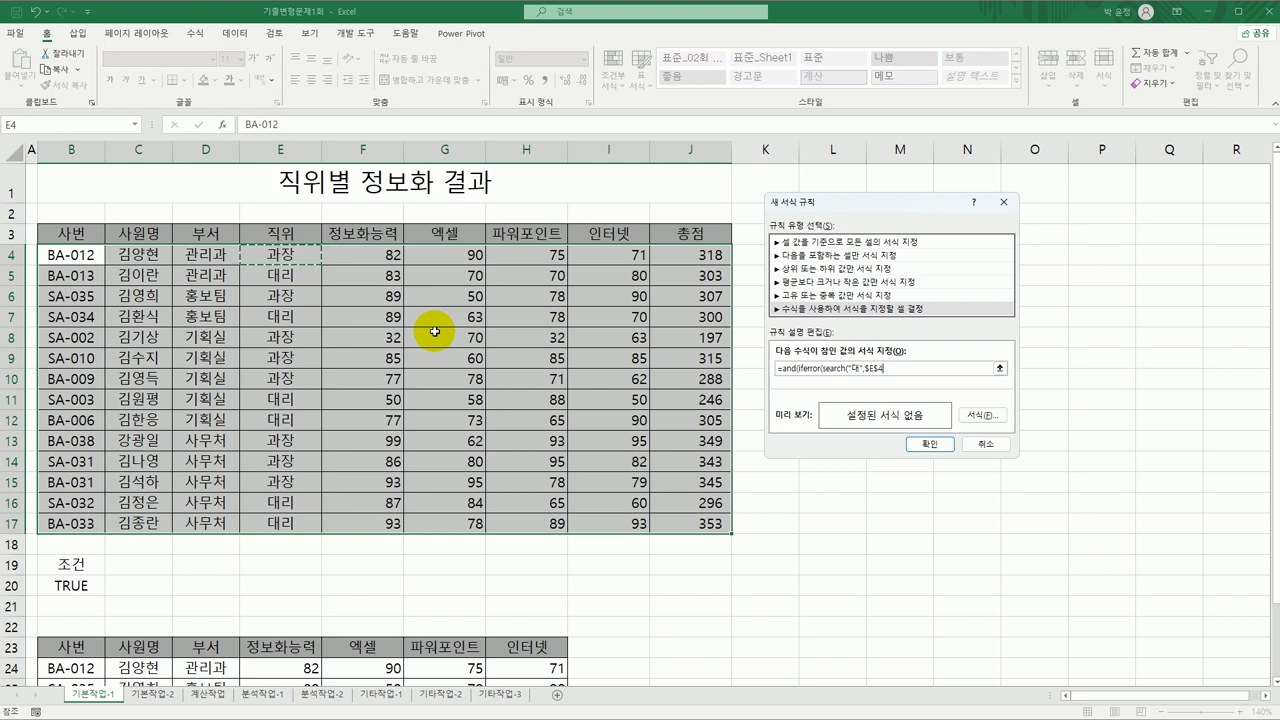
{"action": "key", "text": "F4"}
{"action": "key", "text": "F4"}
{"action": "type", "text": ")"}
{"action": "type", "text": ",false),"}
Step: Complete the rule's AND formula with the 총점 condition $J4>=300
{"action": "left_click", "coordinate": [698, 259]}
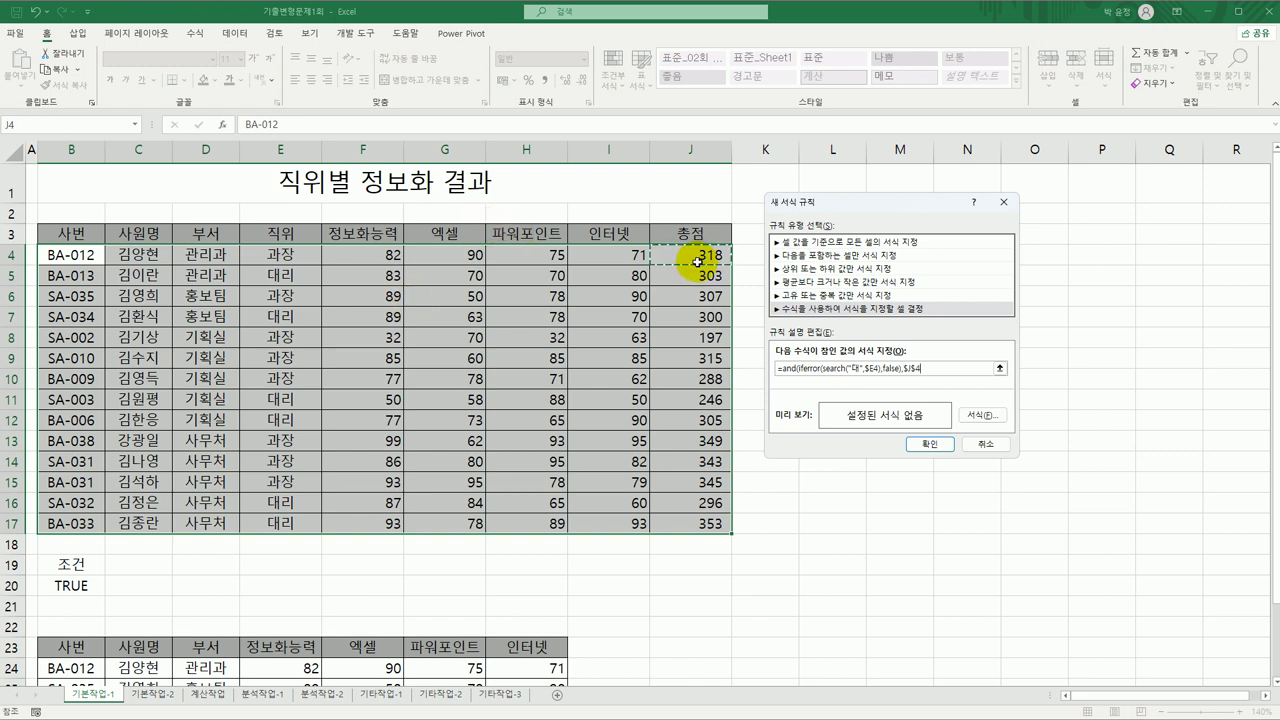
{"action": "key", "text": "F4"}
{"action": "key", "text": "F4"}
{"action": "type", "text": ">"}
{"action": "left_click_drag", "start_coordinate": [840, 208], "coordinate": [505, 219]}
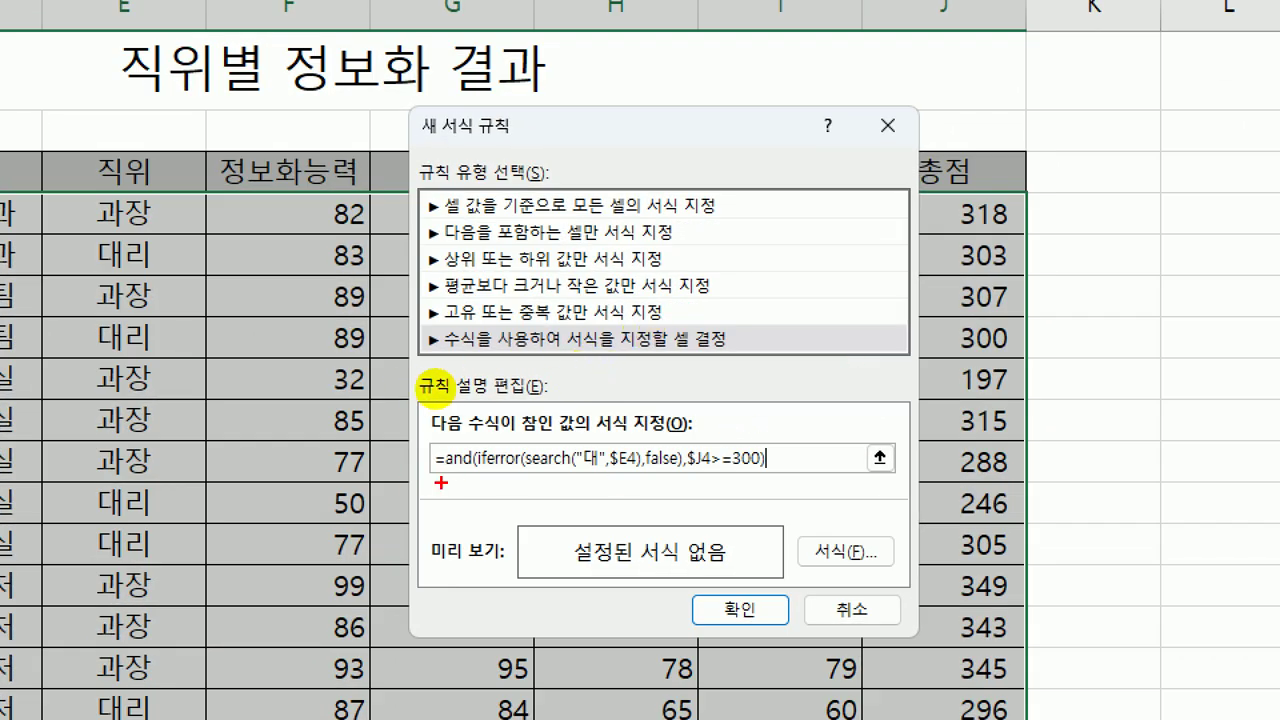
{"action": "mouse_move", "coordinate": [438, 474]}
{"action": "left_mouse_down"}
{"action": "mouse_move", "coordinate": [474, 462]}
{"action": "mouse_move", "coordinate": [526, 489]}
{"action": "mouse_move", "coordinate": [684, 470]}
{"action": "mouse_move", "coordinate": [780, 476]}
{"action": "left_mouse_up"}
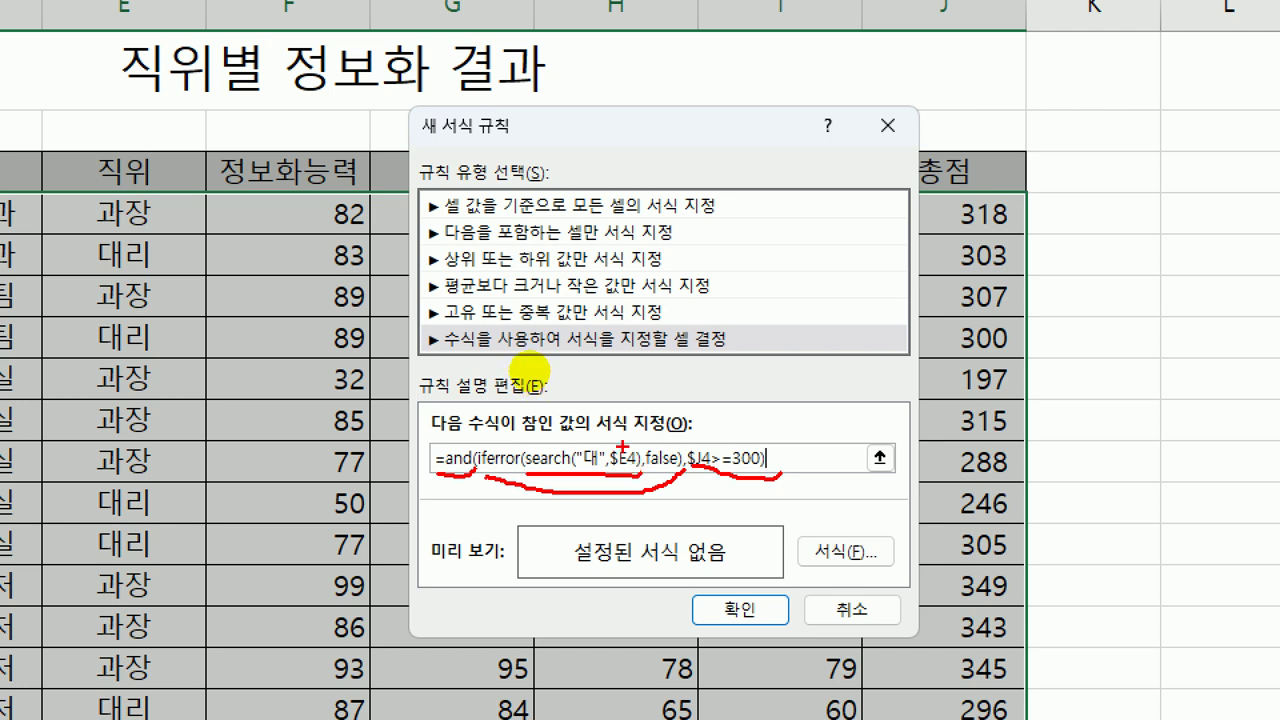
{"action": "mouse_move", "coordinate": [622, 447]}
{"action": "left_mouse_down"}
{"action": "mouse_move", "coordinate": [672, 378]}
{"action": "mouse_move", "coordinate": [693, 395]}
{"action": "left_mouse_up"}
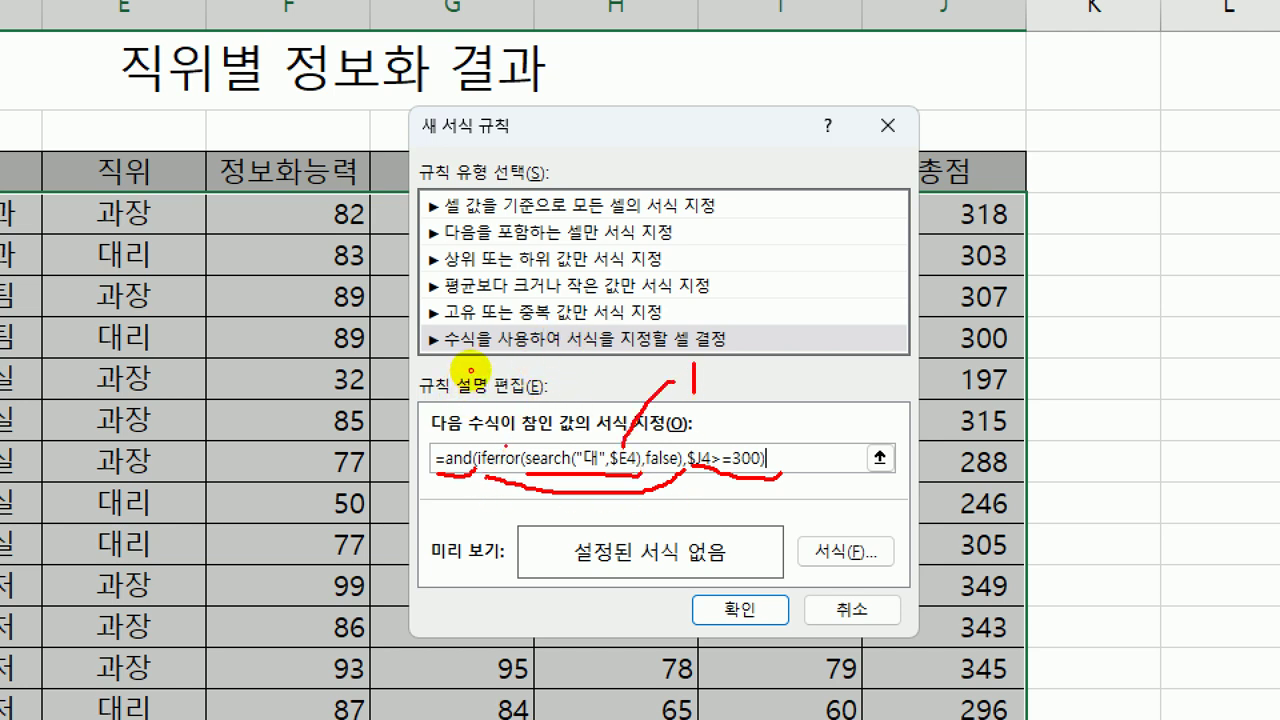
{"action": "left_click_drag", "start_coordinate": [503, 446], "coordinate": [555, 420]}
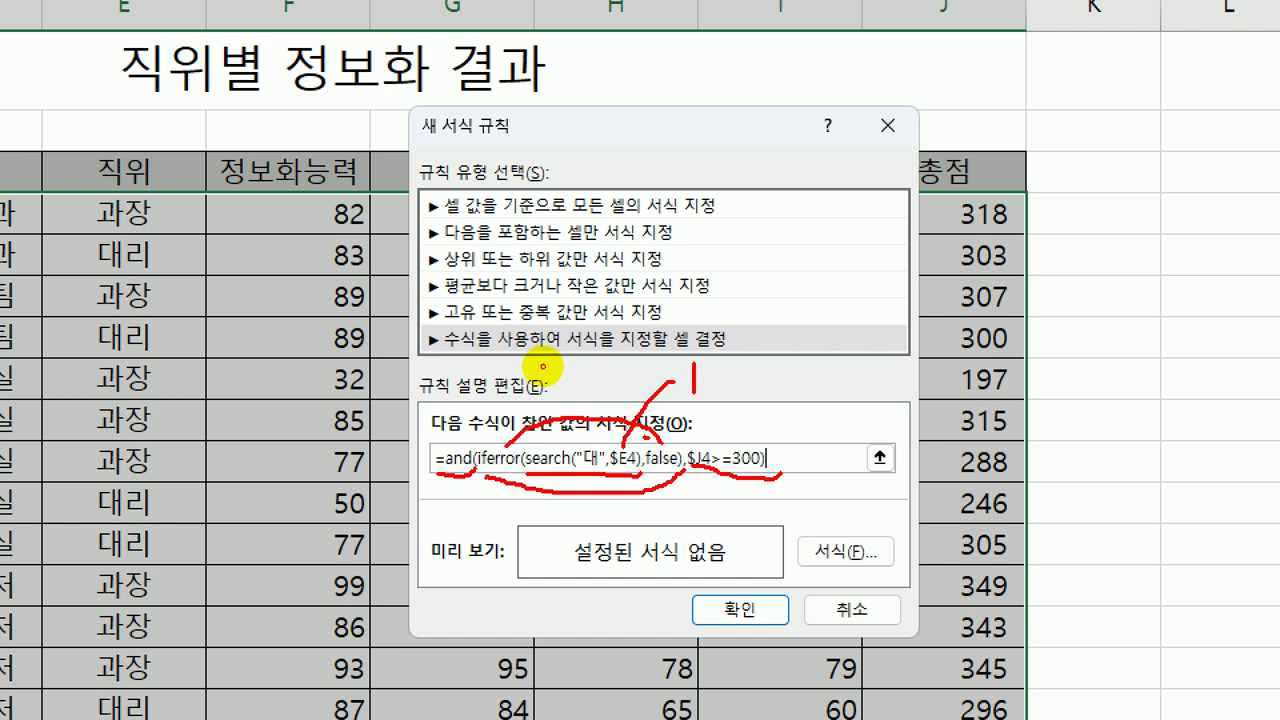
{"action": "left_click_drag", "start_coordinate": [660, 417], "coordinate": [672, 427]}
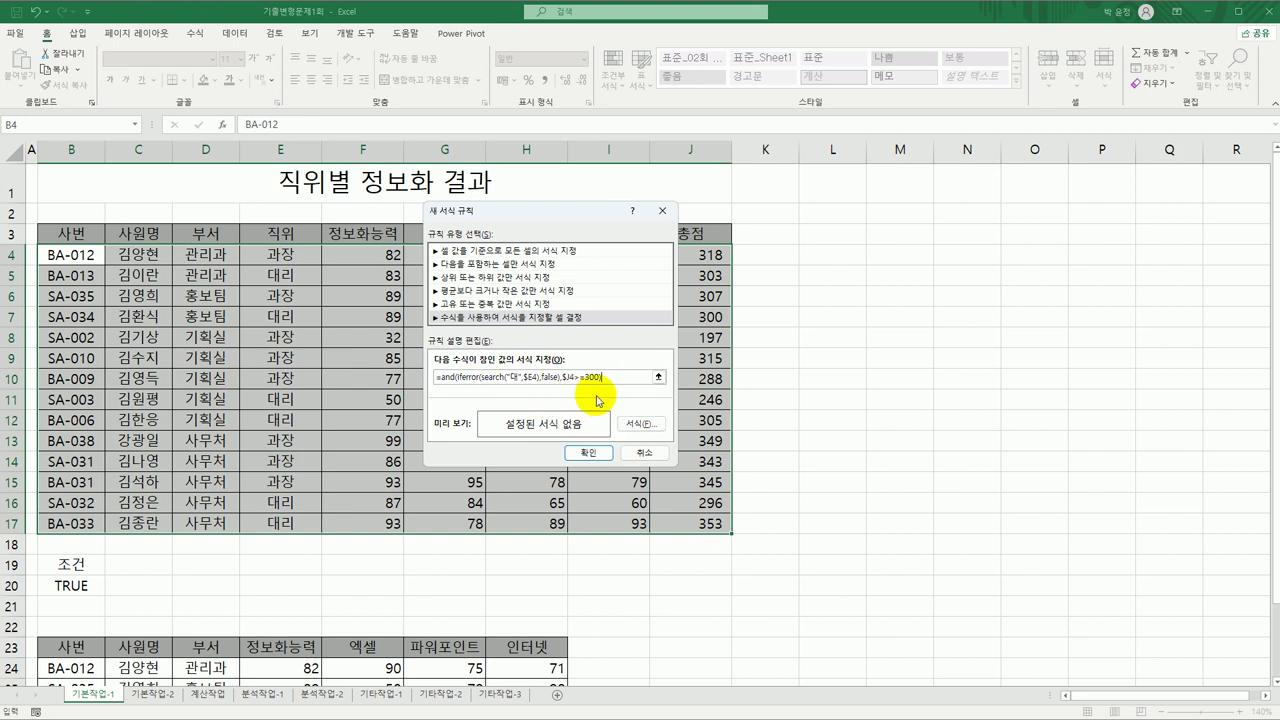
Step: Give the rule a bold italic font style (굵은 기울임꼴) in standard red, and apply the rule
{"action": "left_click", "coordinate": [640, 425]}
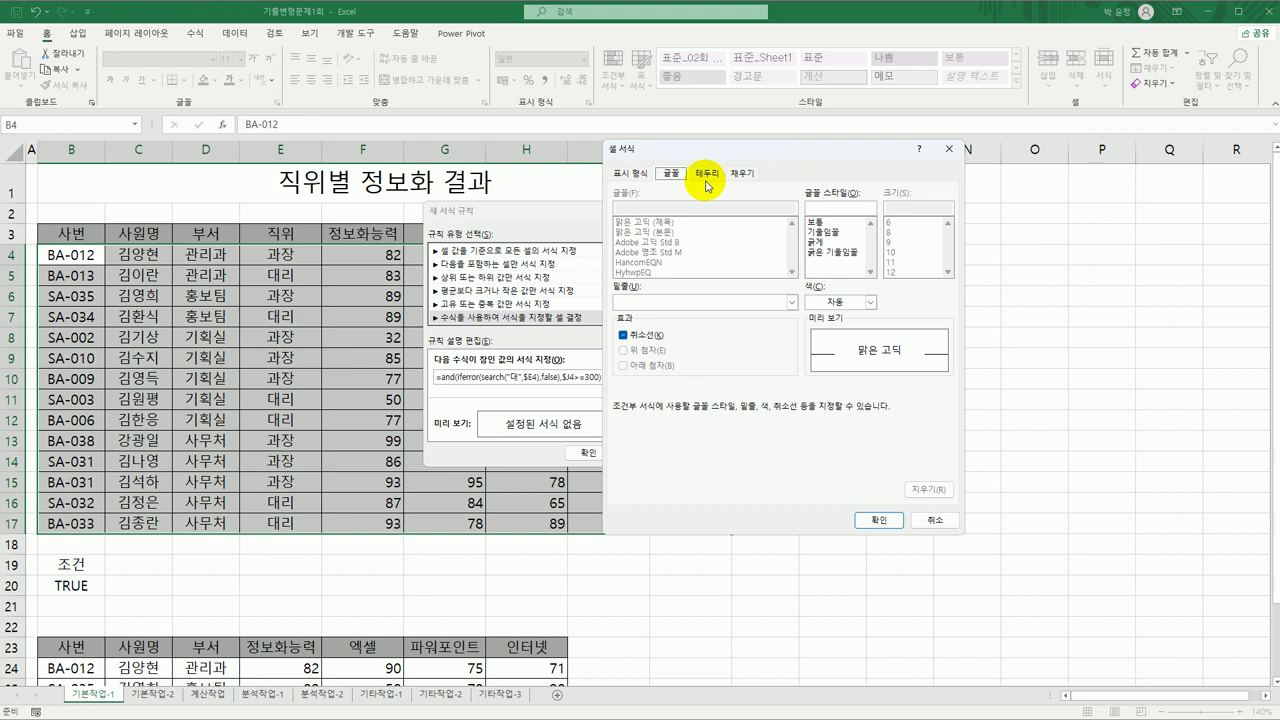
{"action": "left_click", "coordinate": [830, 252]}
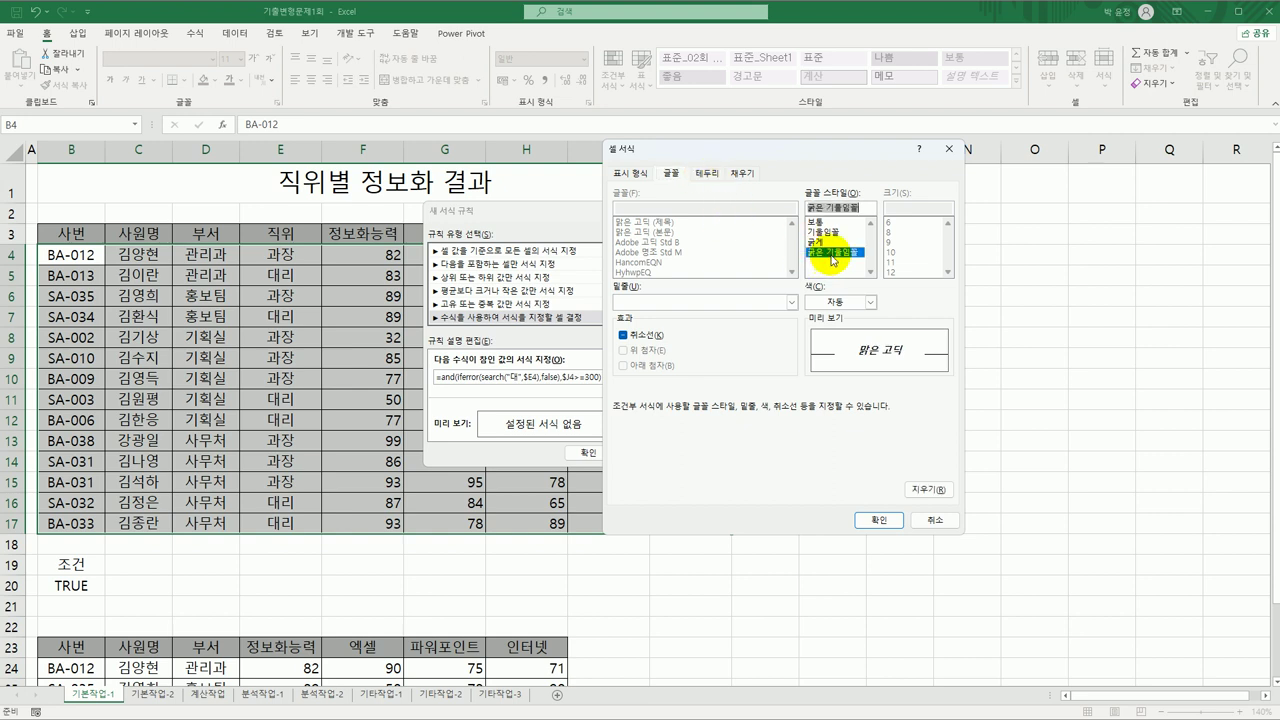
{"action": "left_click", "coordinate": [871, 302]}
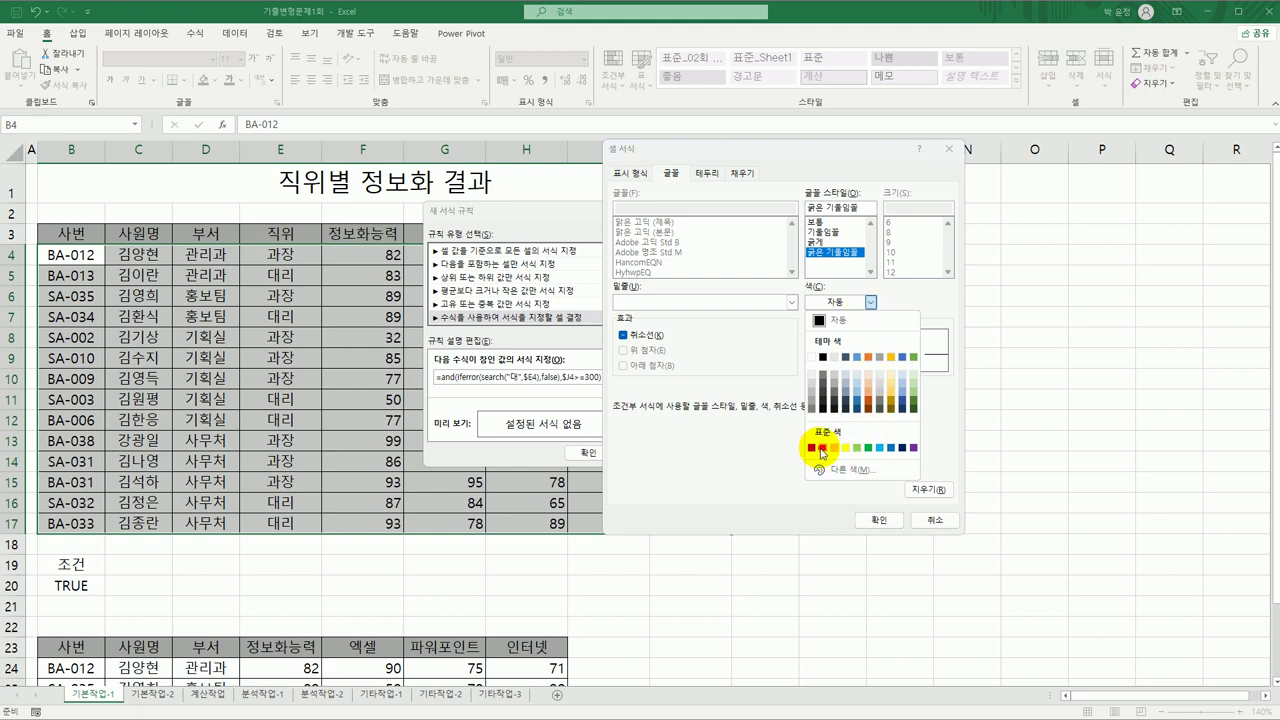
{"action": "left_click", "coordinate": [822, 448]}
{"action": "left_click", "coordinate": [878, 520]}
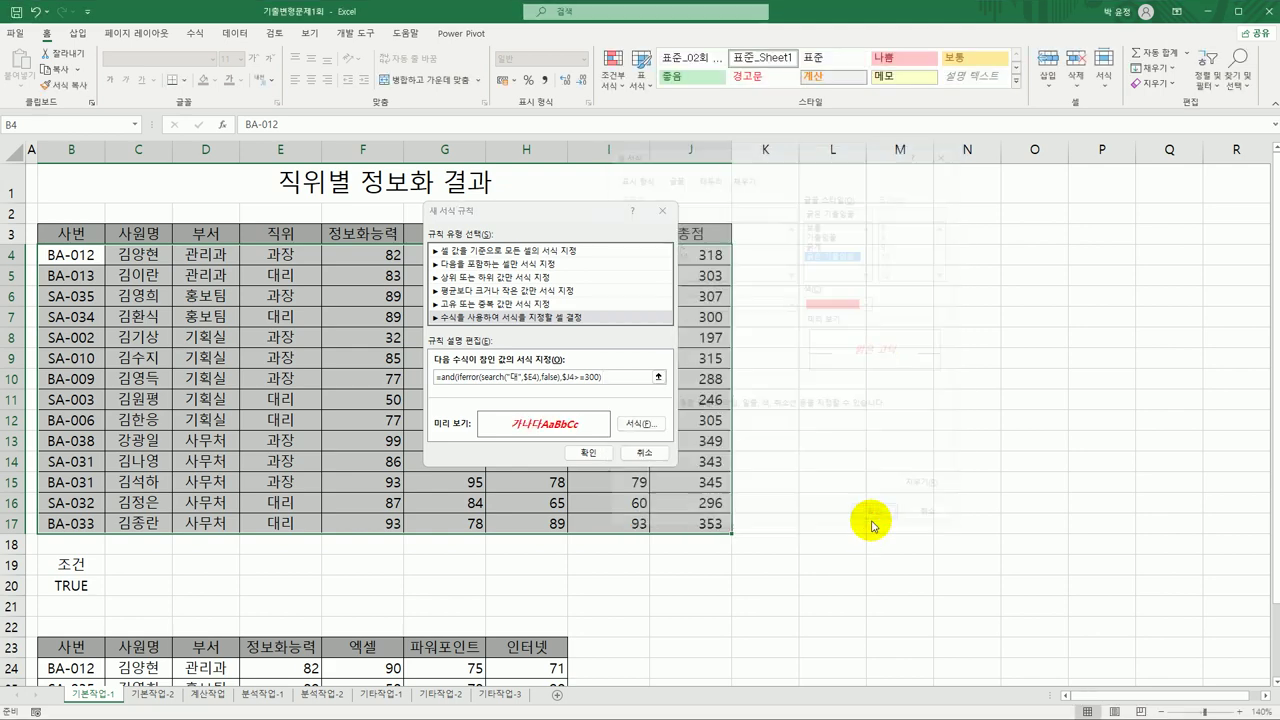
{"action": "left_click", "coordinate": [591, 454]}
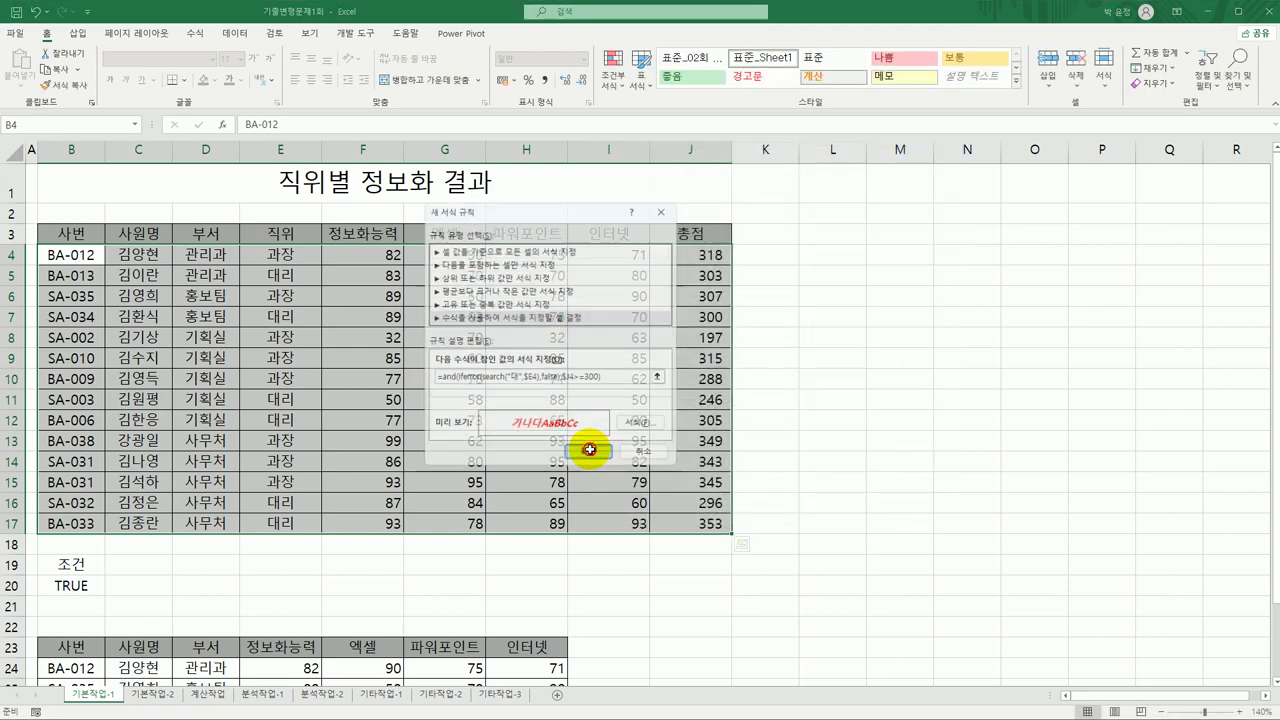
Step: Check the 직위 and 총점 values of the highlighted rows against the rule's conditions
{"action": "left_click", "coordinate": [311, 286]}
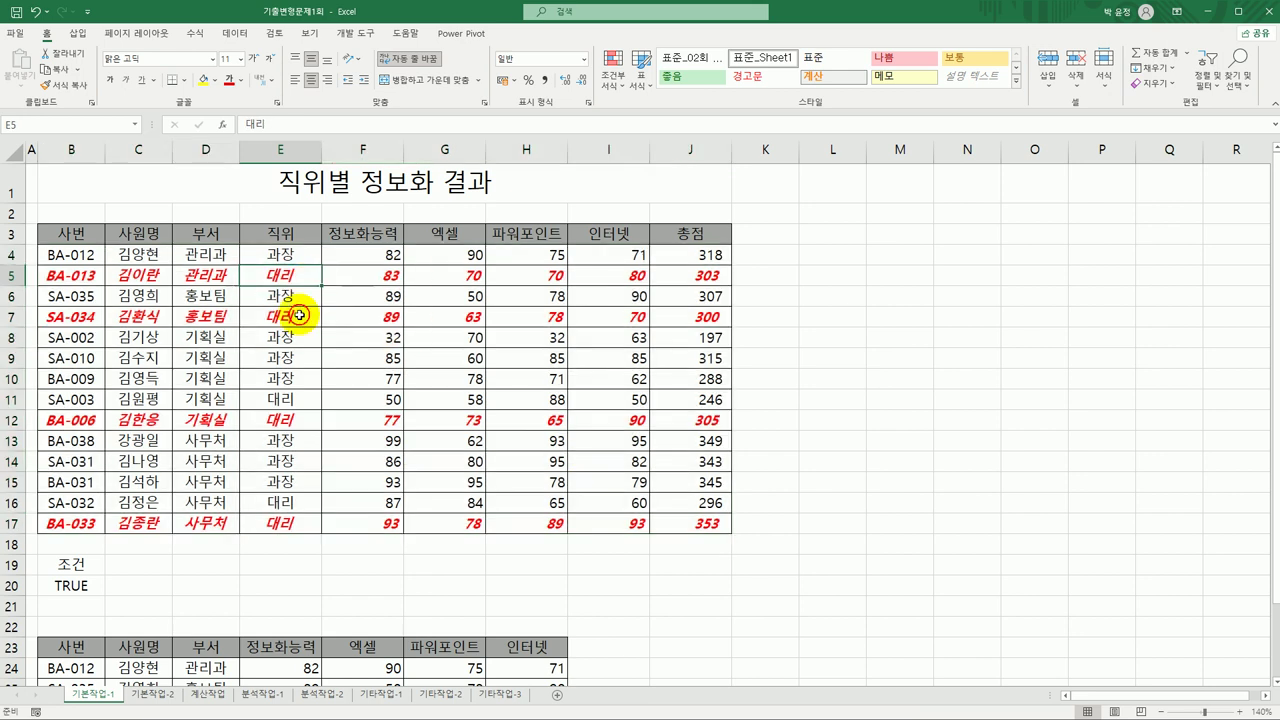
{"action": "left_click", "coordinate": [284, 316]}
{"action": "left_click", "coordinate": [283, 420]}
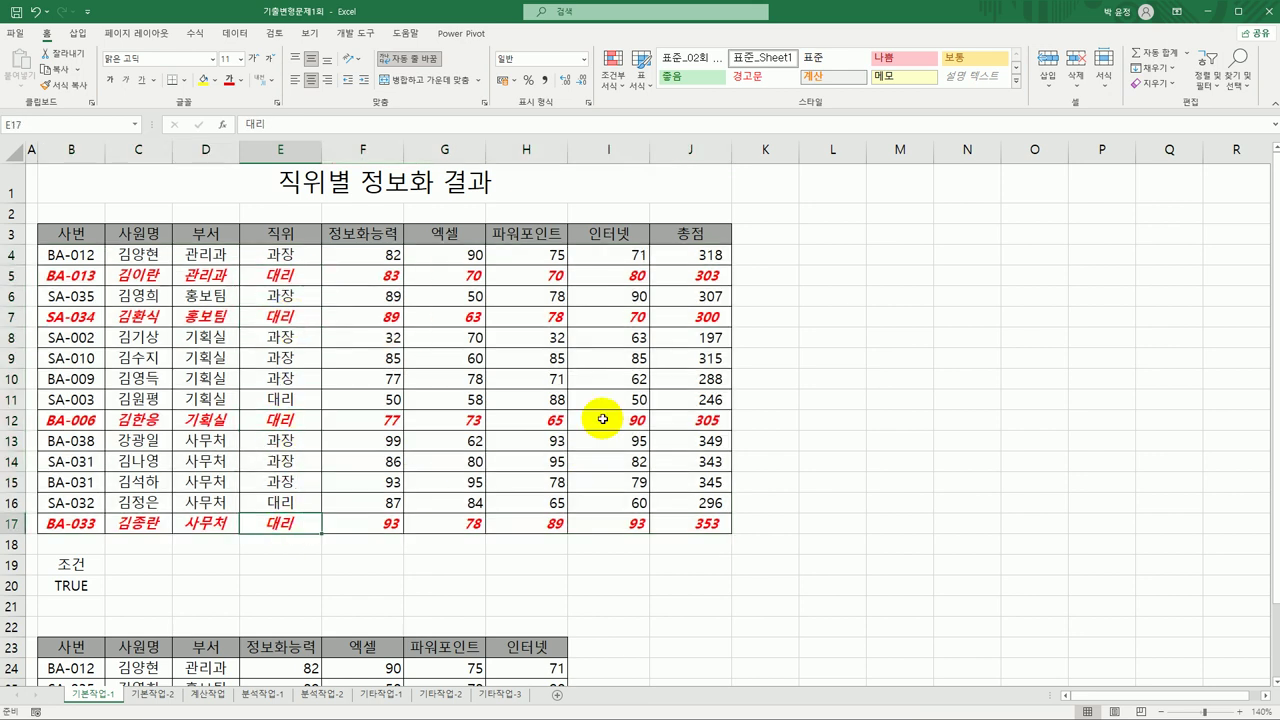
{"action": "left_click", "coordinate": [708, 316]}
{"action": "left_click", "coordinate": [712, 418]}
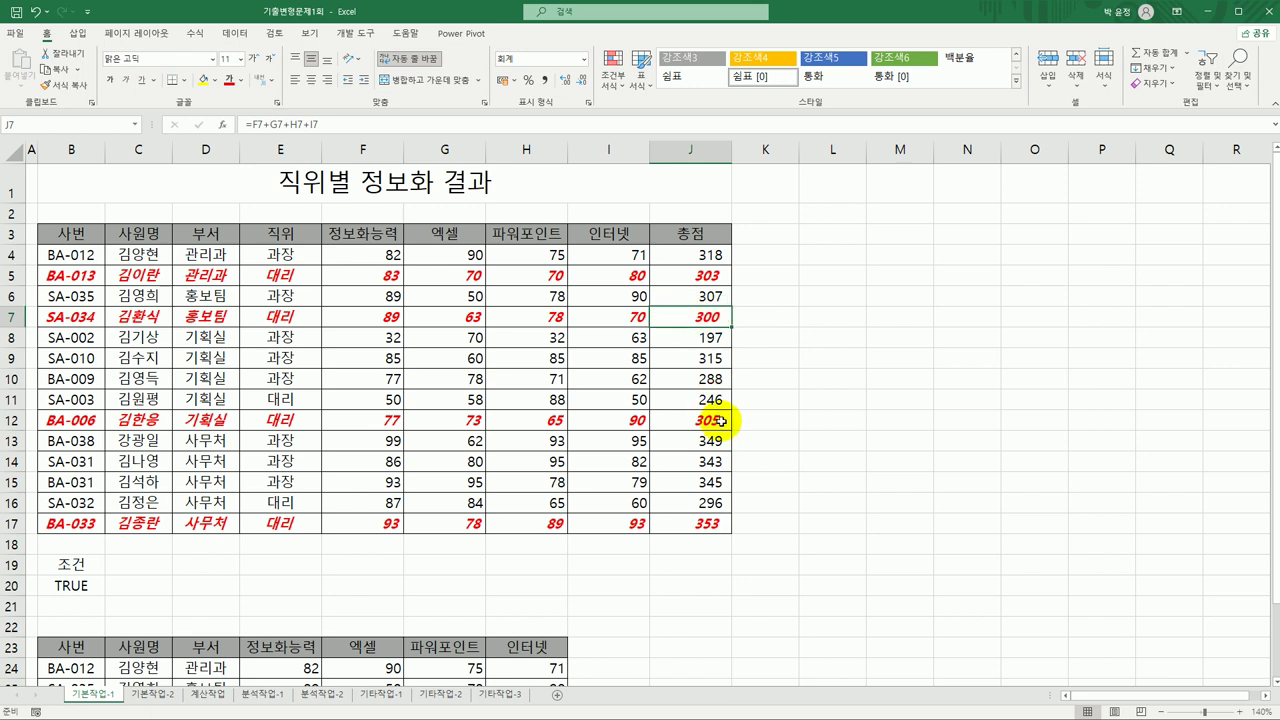
Step: On the 기본작업-2 sheet, turn on the 숨김 protection option for the 총점 cells J4:J17
{"action": "left_click", "coordinate": [707, 525]}
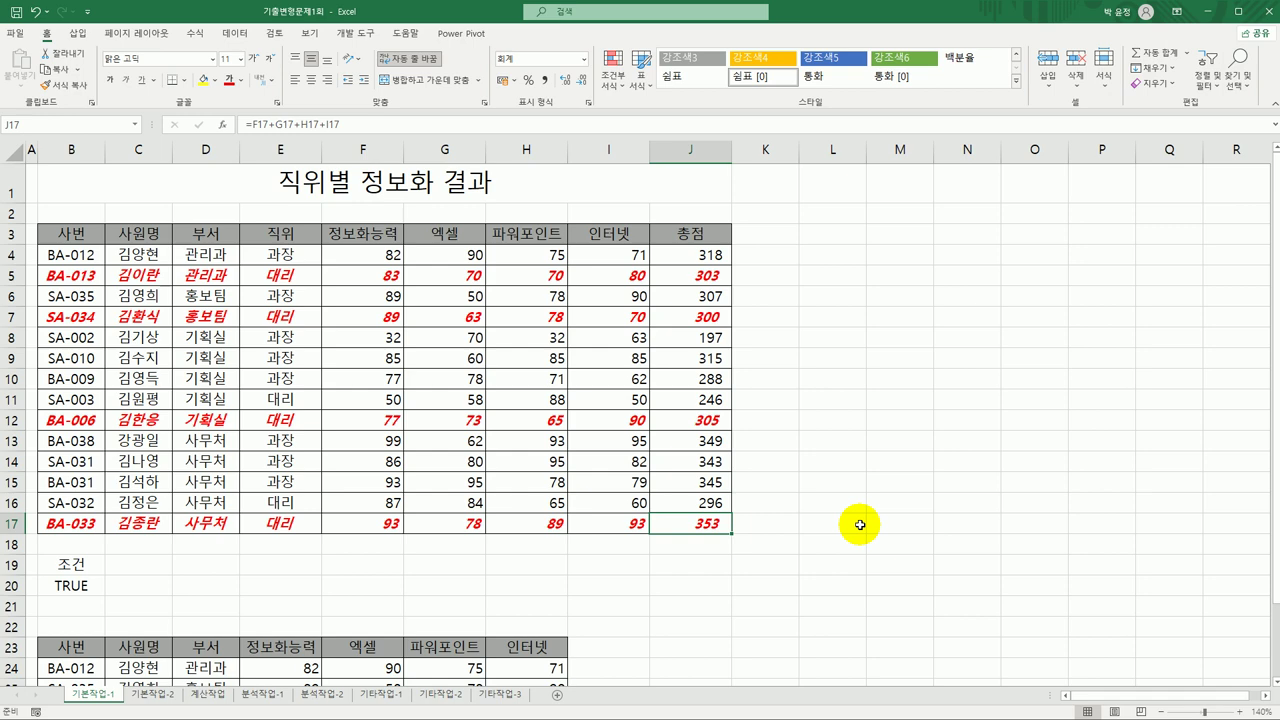
{"action": "left_click", "coordinate": [165, 693]}
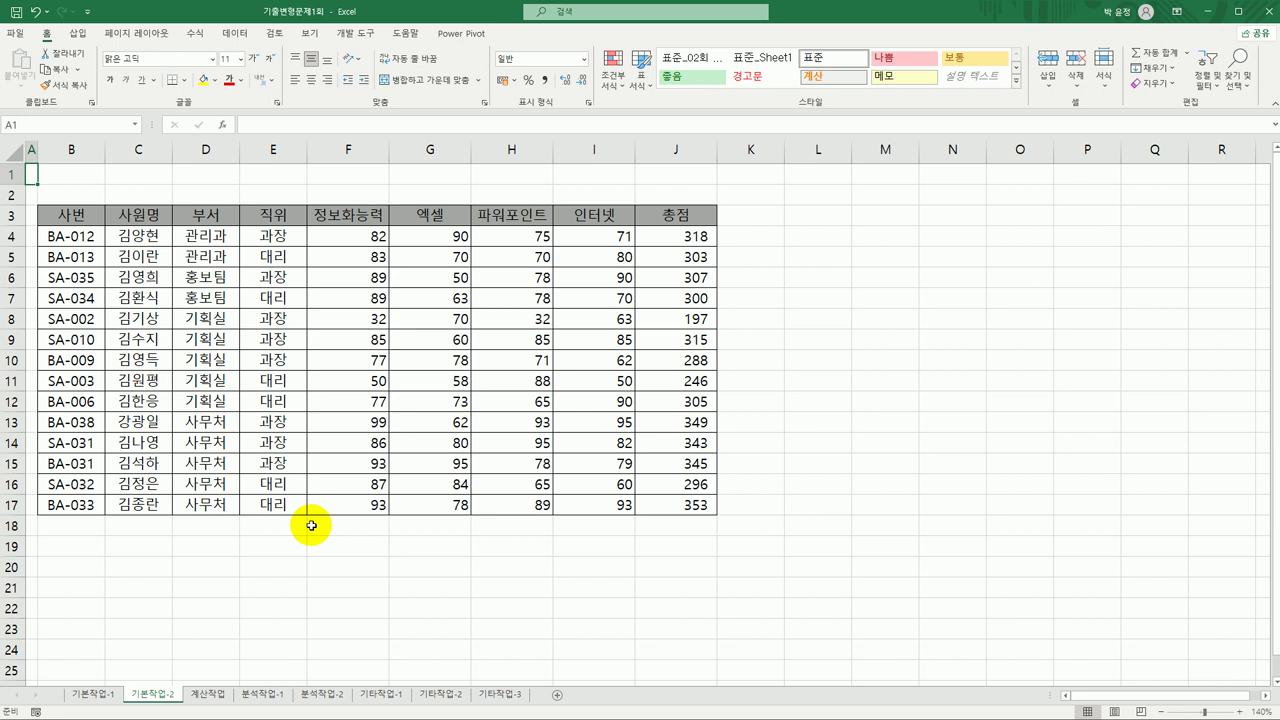
{"action": "left_click", "coordinate": [682, 238]}
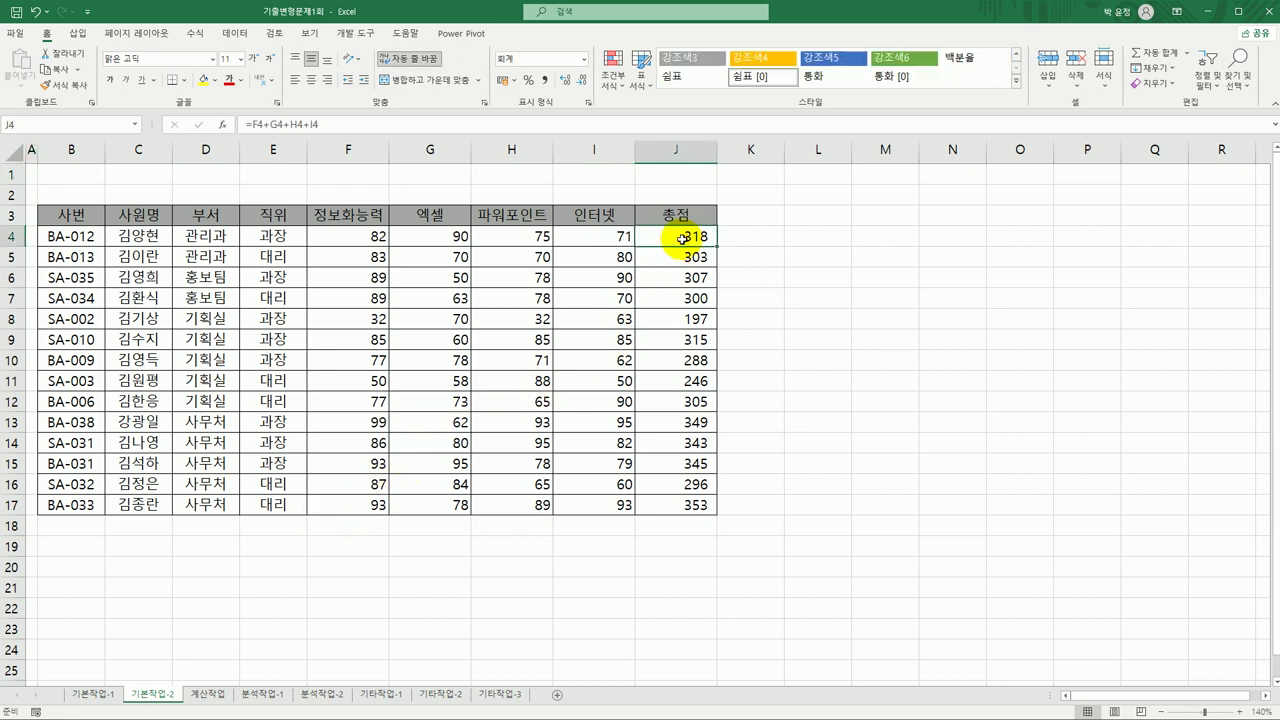
{"action": "left_click_drag", "start_coordinate": [682, 238], "coordinate": [684, 505]}
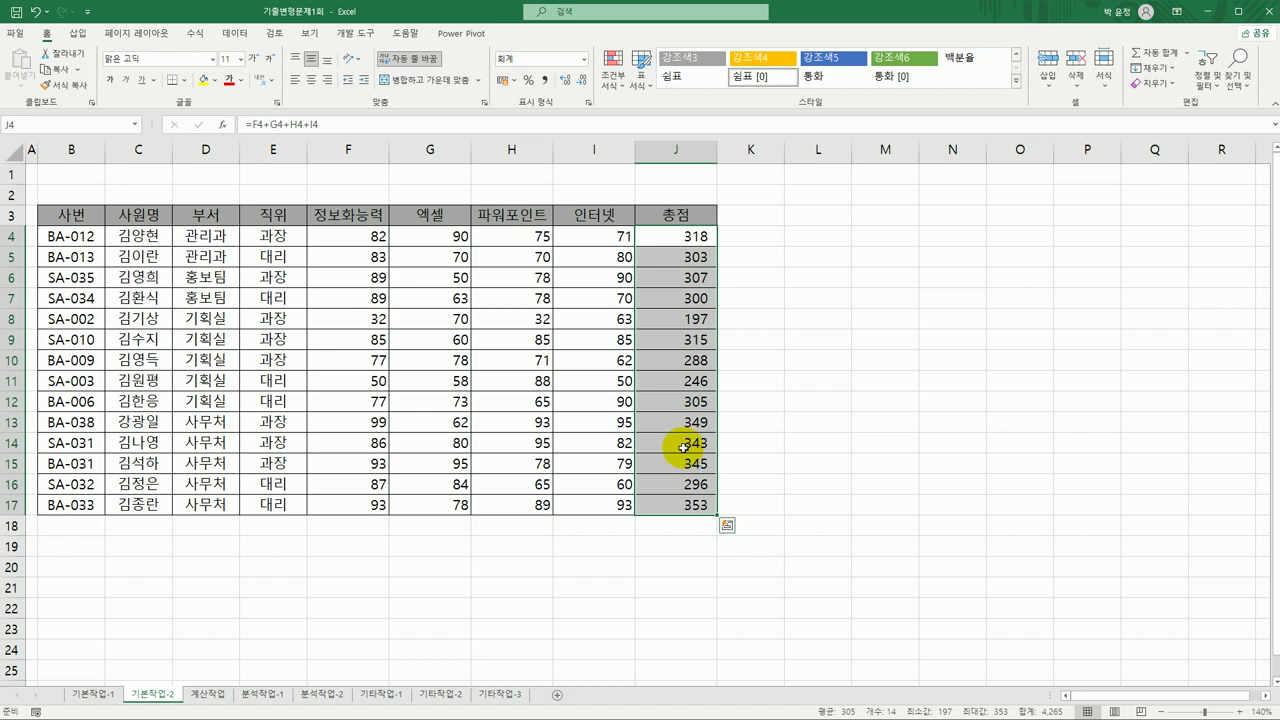
{"action": "right_click", "coordinate": [677, 235]}
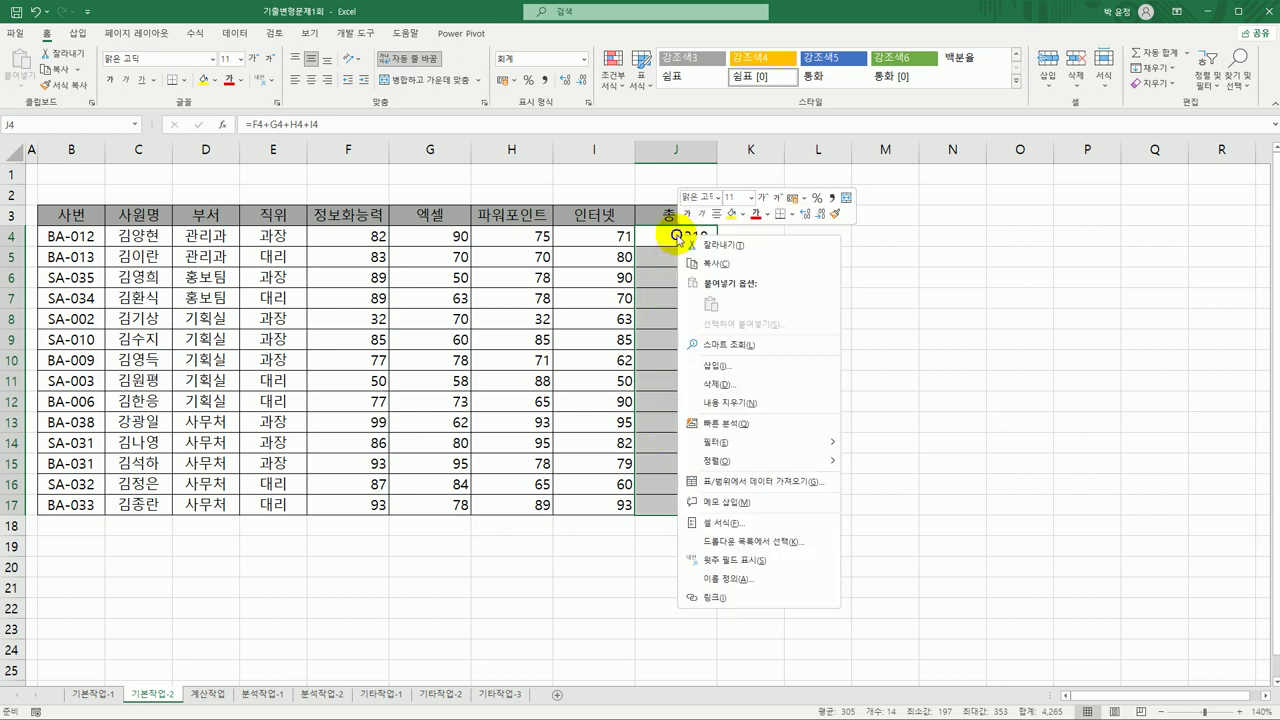
{"action": "left_click", "coordinate": [738, 528]}
{"action": "left_click_drag", "start_coordinate": [737, 346], "coordinate": [900, 188]}
{"action": "left_click", "coordinate": [946, 214]}
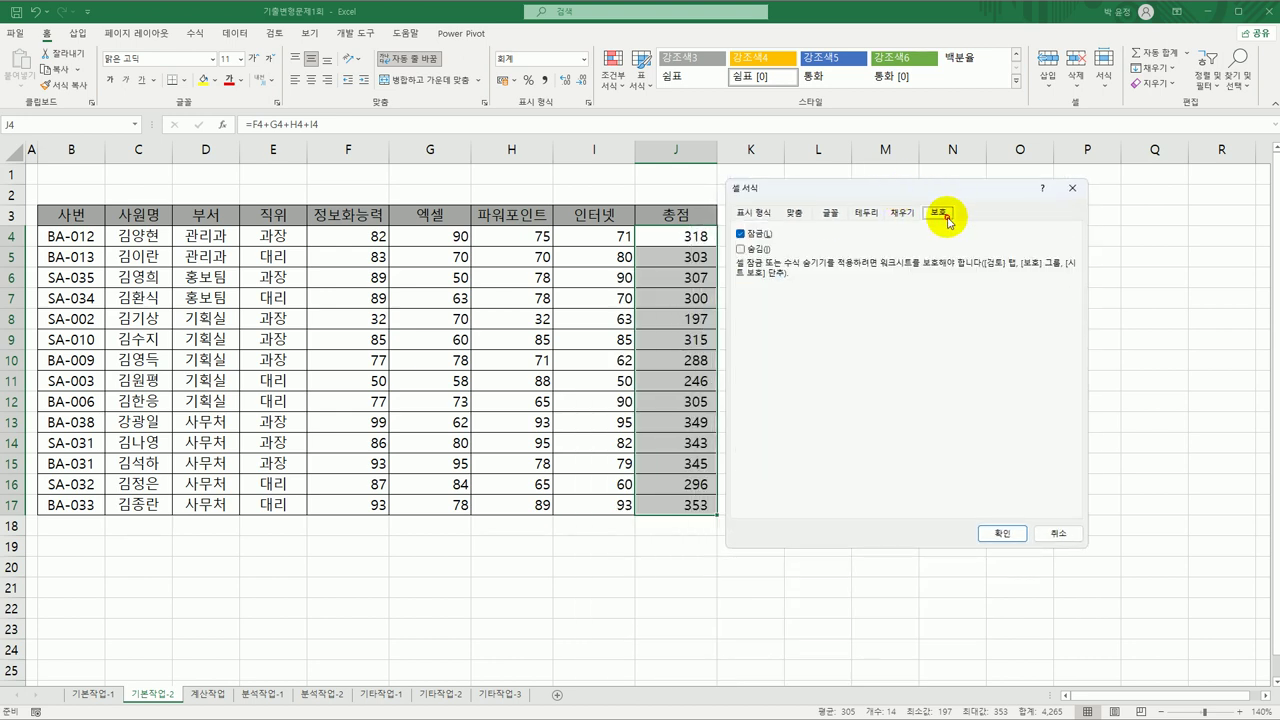
{"action": "left_click", "coordinate": [748, 249]}
{"action": "left_click", "coordinate": [990, 534]}
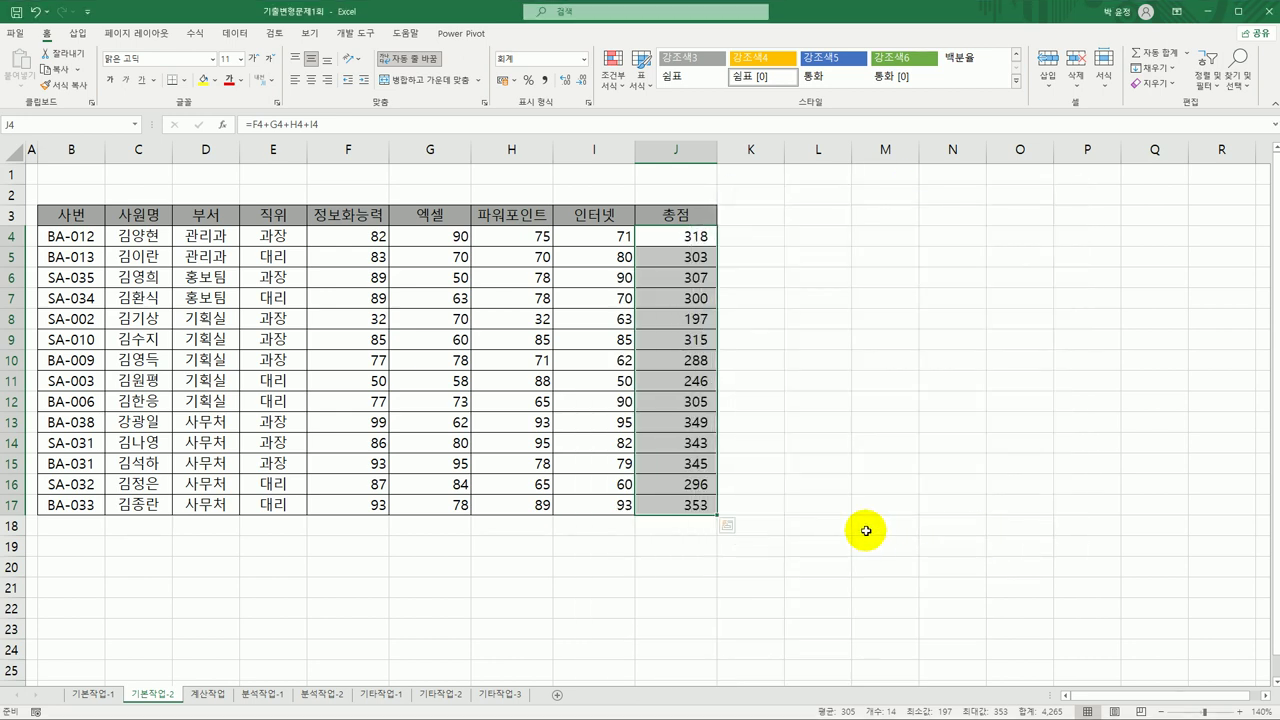
Step: Protect the 기본작업-2 sheet with the default permissions and no password, and check whether the 총점 formulas are hidden
{"action": "left_click", "coordinate": [686, 236]}
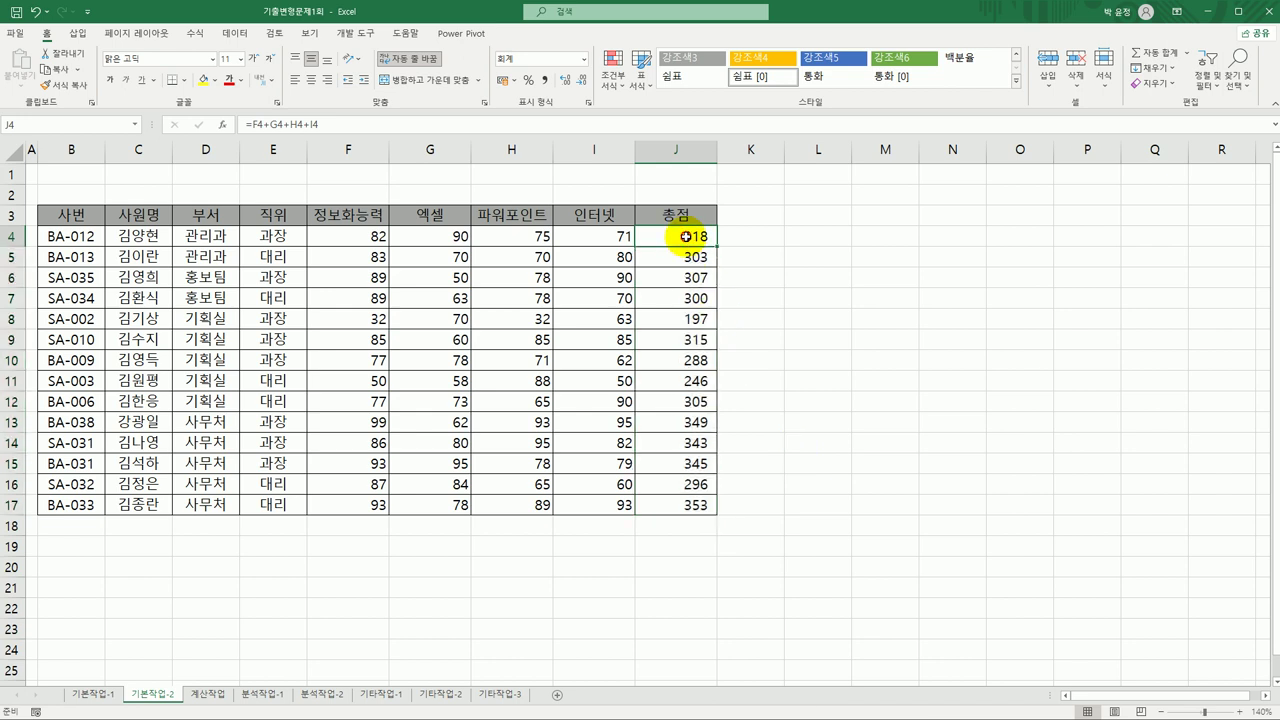
{"action": "left_click", "coordinate": [274, 33]}
{"action": "left_click", "coordinate": [467, 77]}
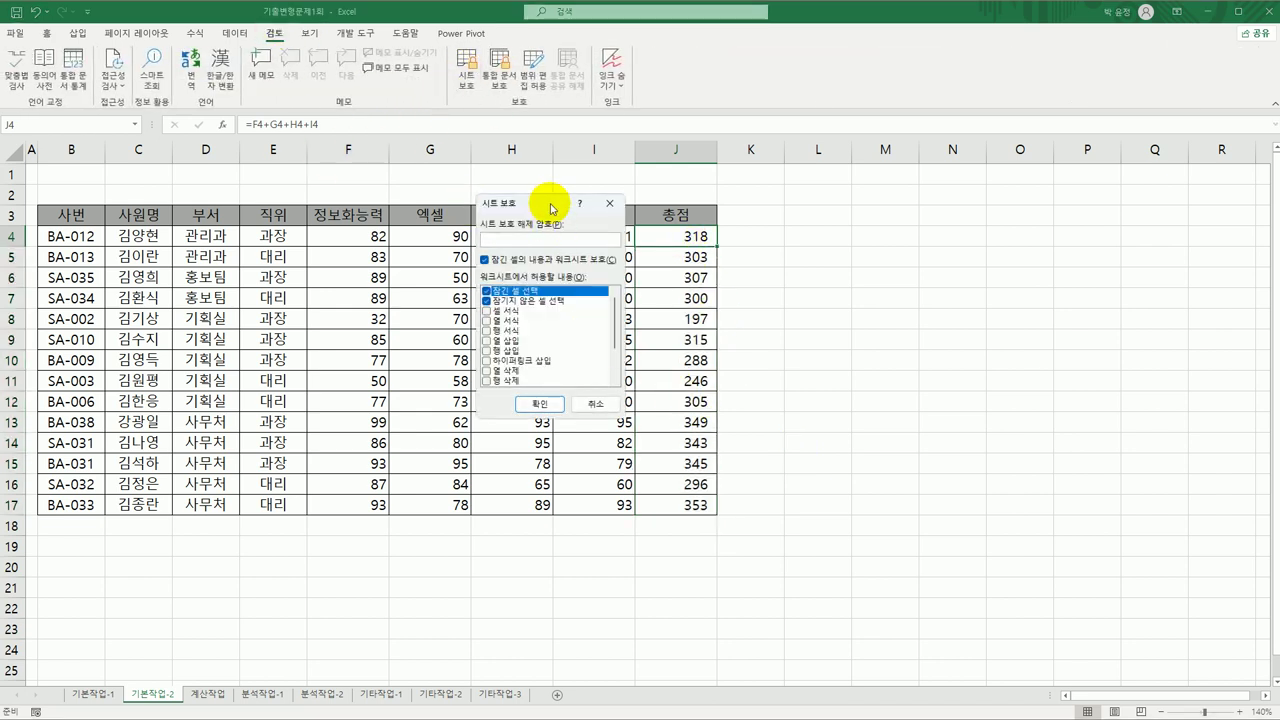
{"action": "left_click_drag", "start_coordinate": [549, 206], "coordinate": [862, 240]}
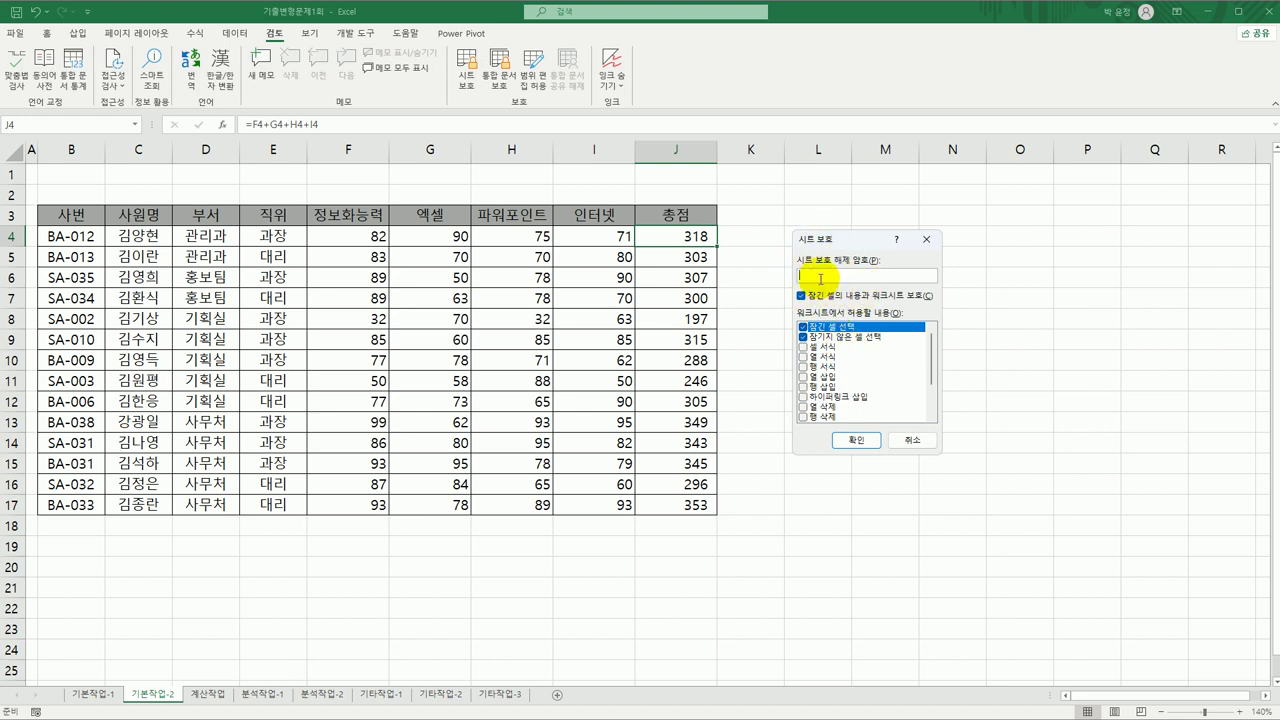
{"action": "left_click", "coordinate": [843, 442]}
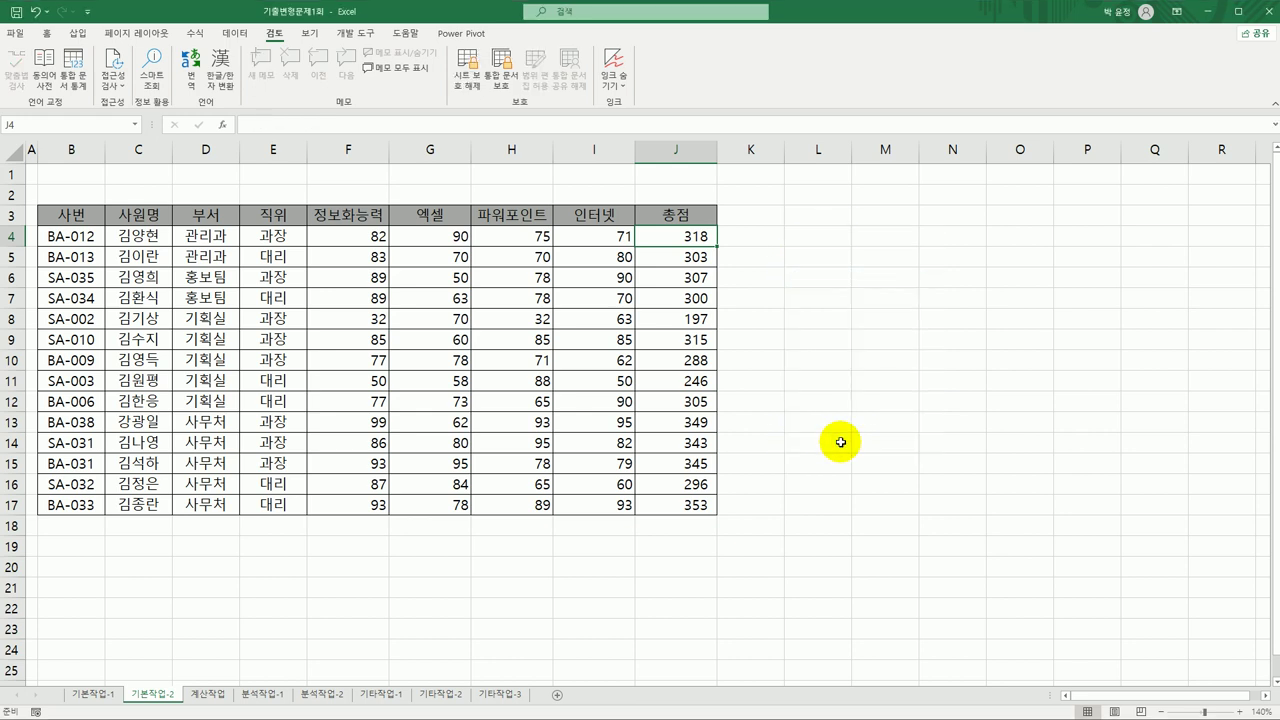
{"action": "left_click", "coordinate": [670, 342]}
{"action": "left_click", "coordinate": [692, 403]}
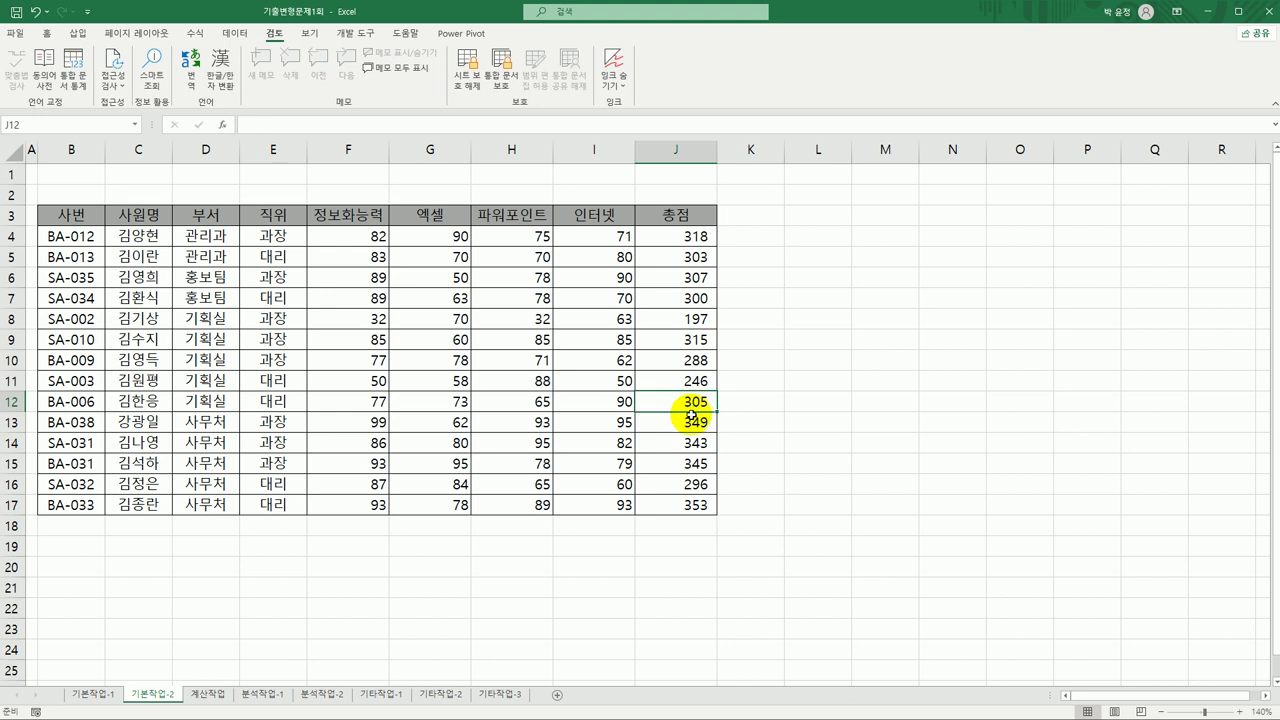
Step: Show the sheet in page break preview at 100% zoom and fit the print area B3:J17 onto one page
{"action": "left_click", "coordinate": [310, 33]}
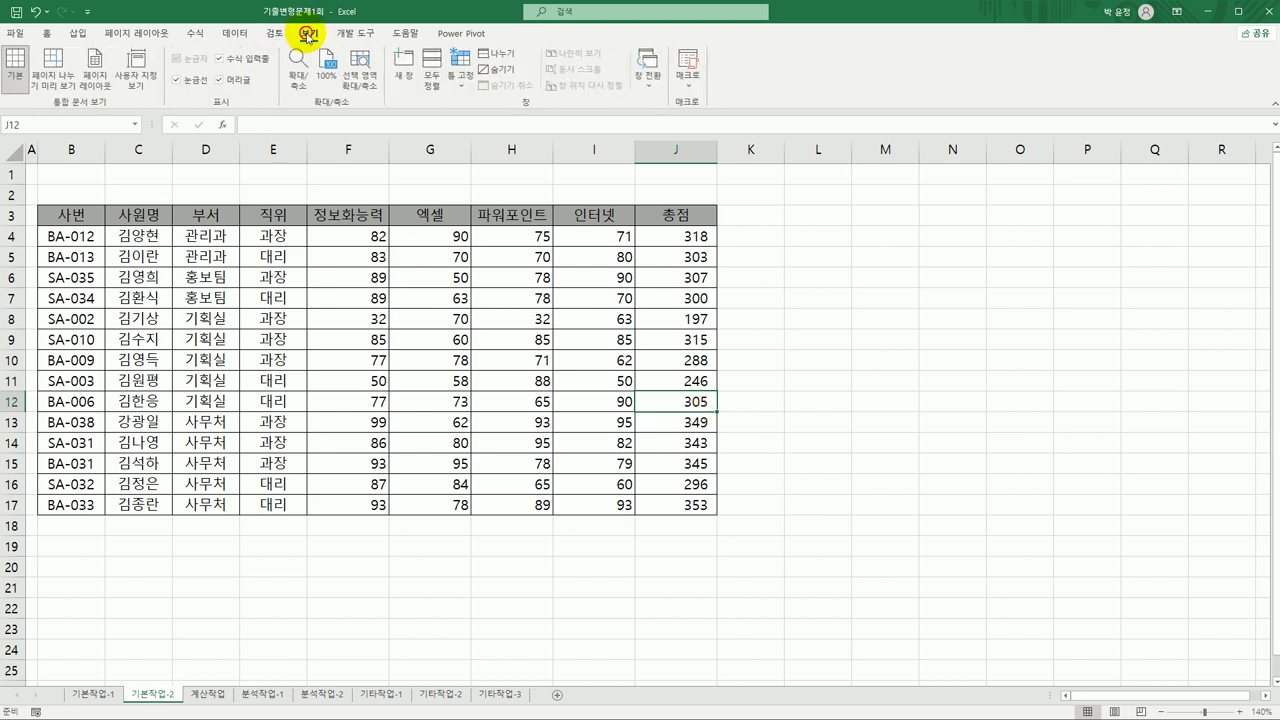
{"action": "left_click", "coordinate": [68, 85]}
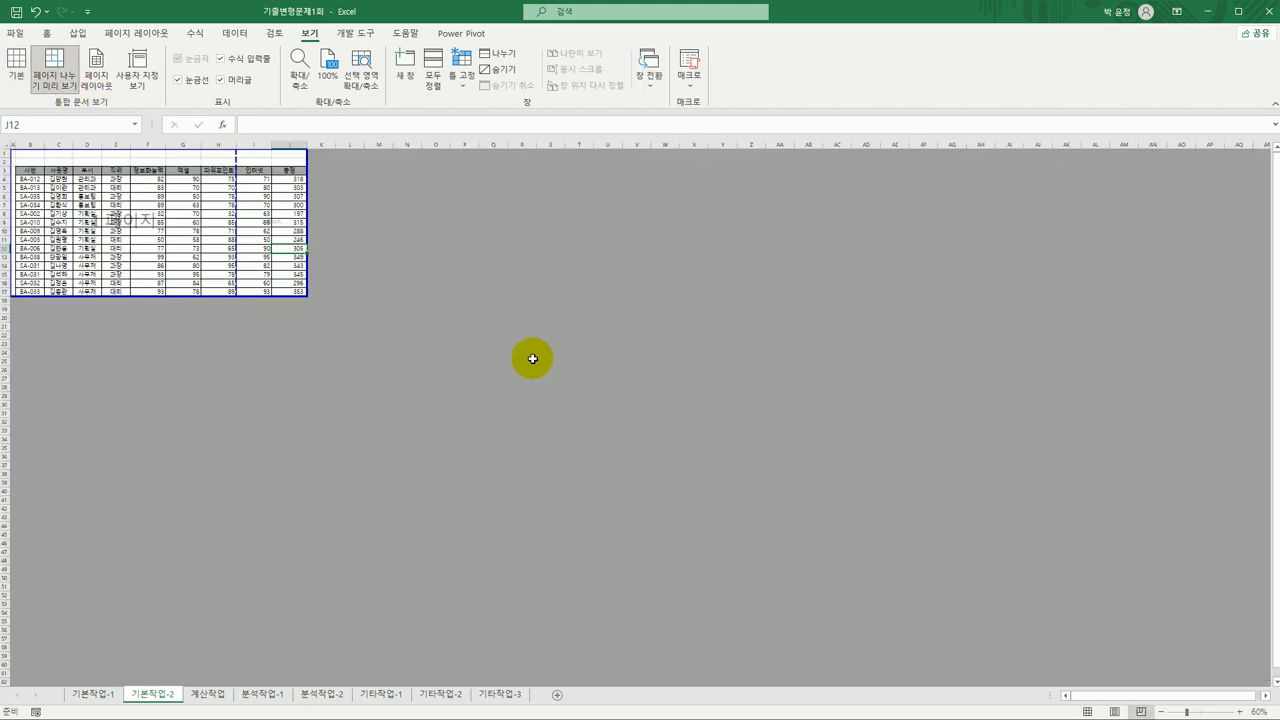
{"action": "left_click", "coordinate": [330, 78]}
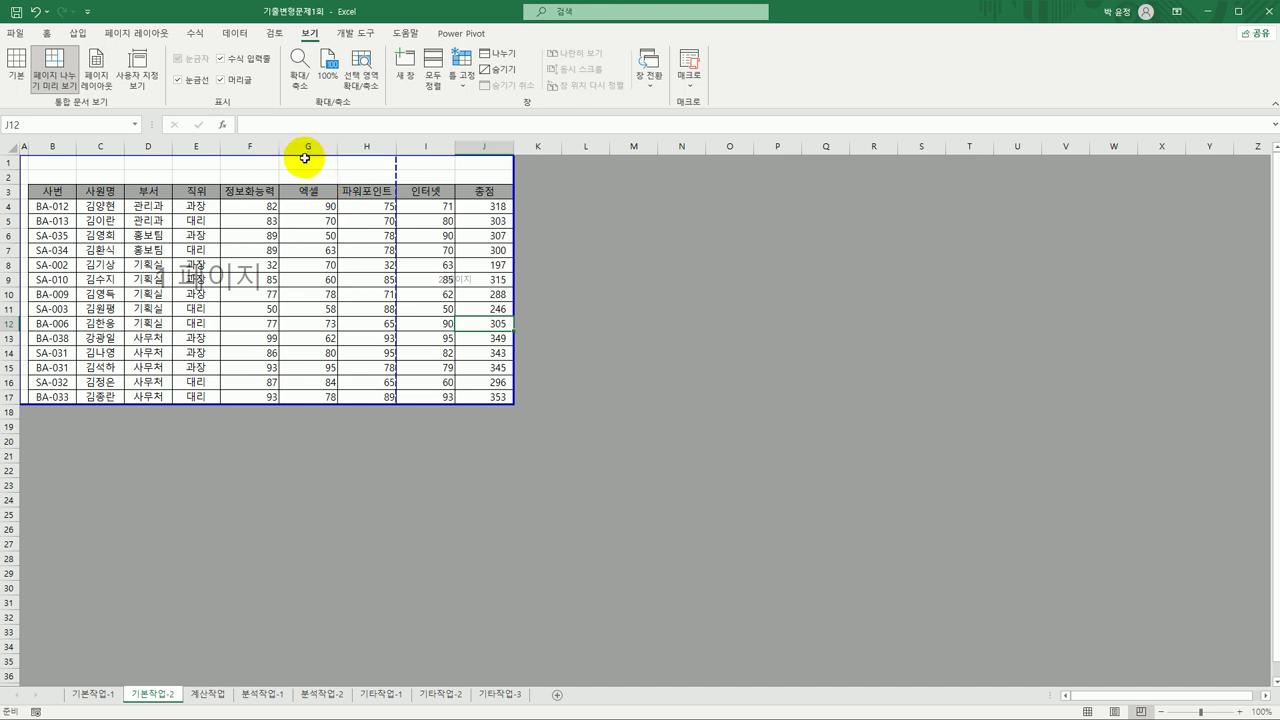
{"action": "left_click_drag", "start_coordinate": [305, 156], "coordinate": [300, 184]}
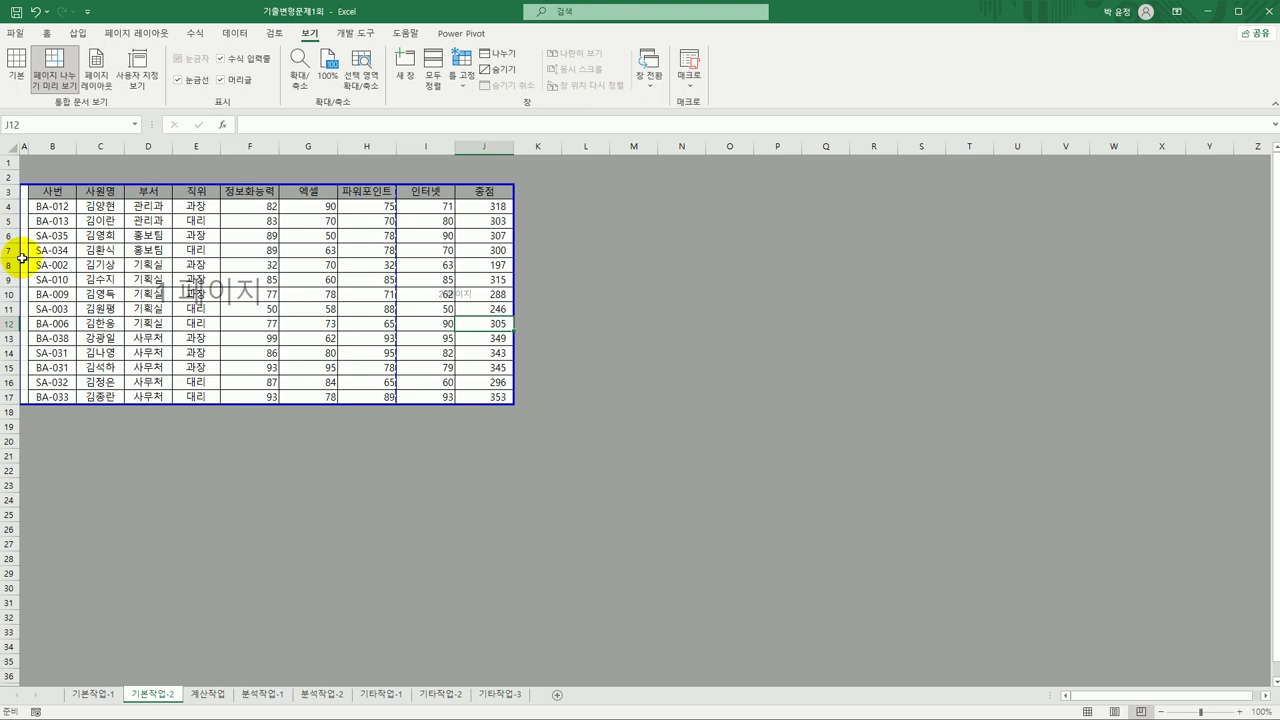
{"action": "left_click_drag", "start_coordinate": [20, 258], "coordinate": [28, 259]}
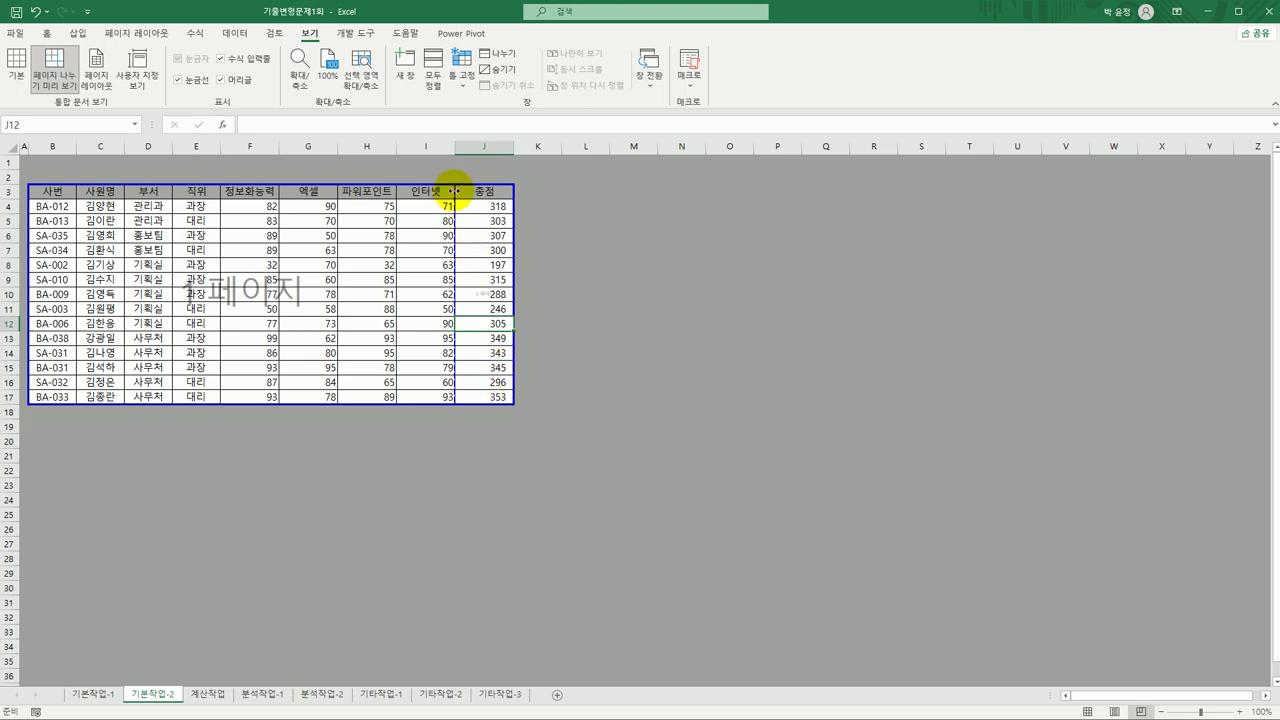
{"action": "left_click_drag", "start_coordinate": [454, 191], "coordinate": [518, 193]}
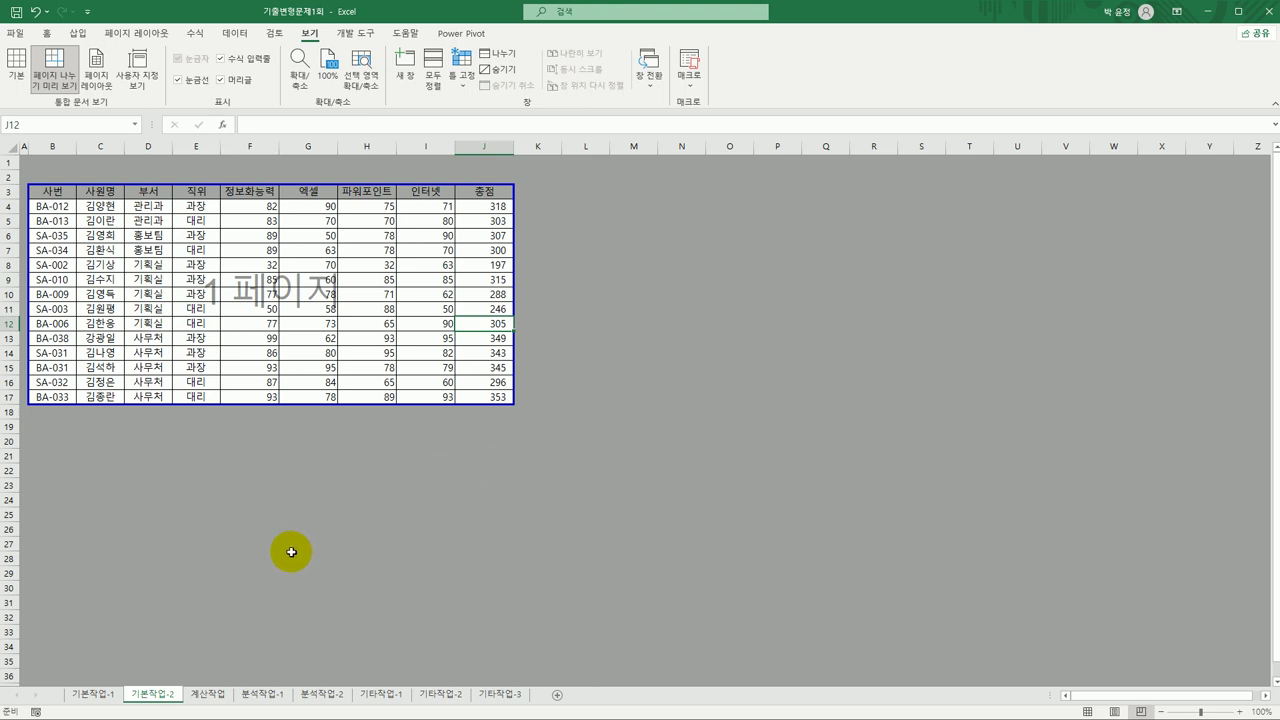
Step: On the 계산작업 sheet, compare 표1's 부서 names and 엑셀 최고점 column with the 부서 and 엑셀 columns of 표5
{"action": "left_click", "coordinate": [206, 694]}
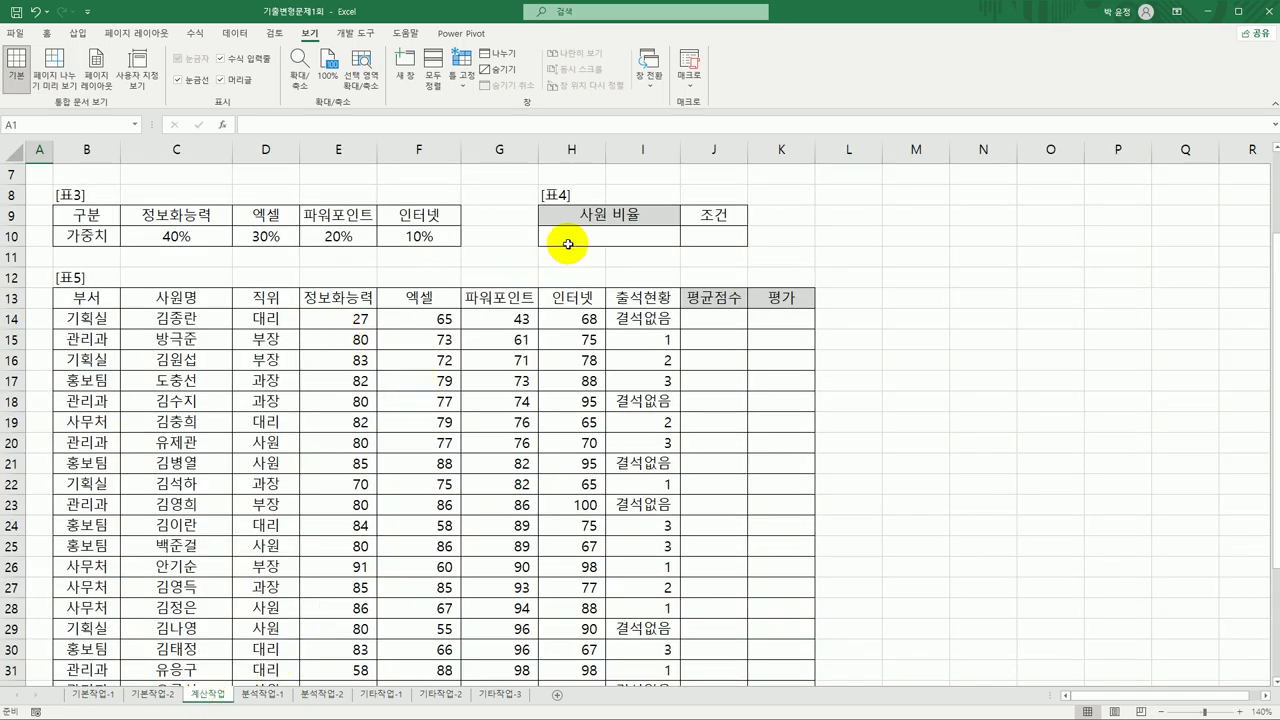
{"action": "scroll", "coordinate": [571, 323], "scroll_direction": "up", "scroll_amount": 2}
{"action": "left_click", "coordinate": [165, 240]}
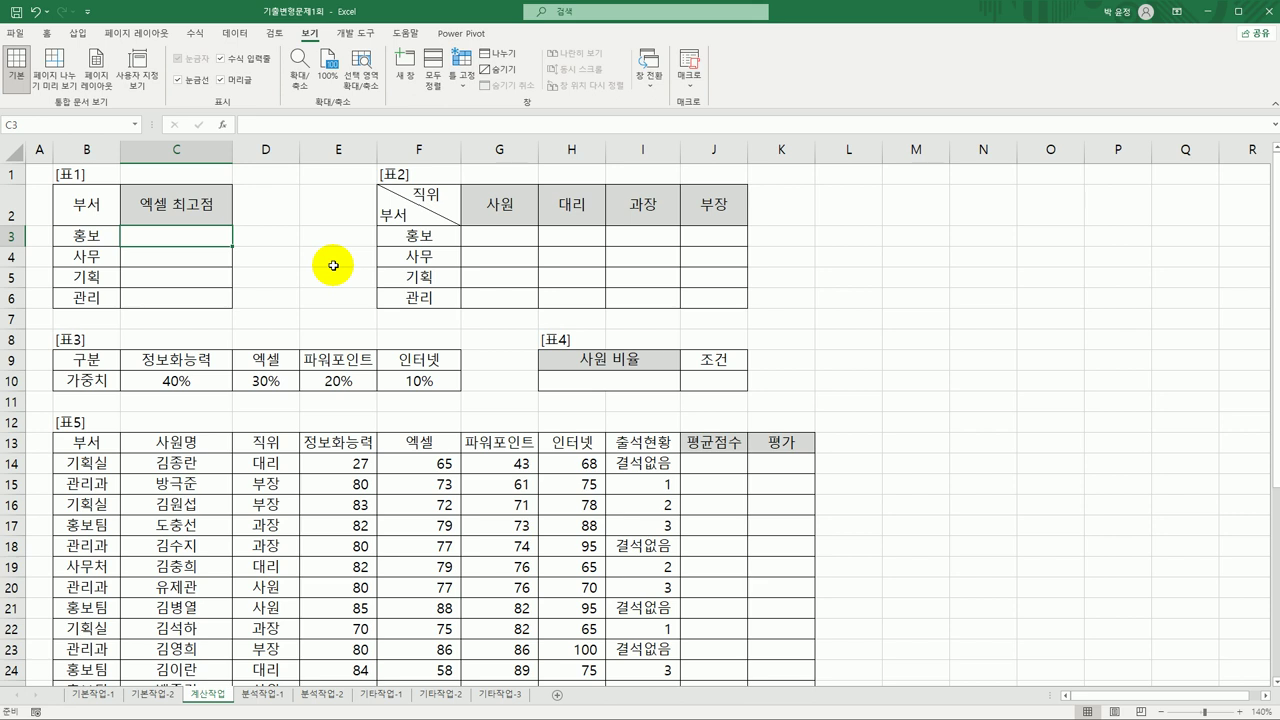
{"action": "left_click", "coordinate": [115, 458]}
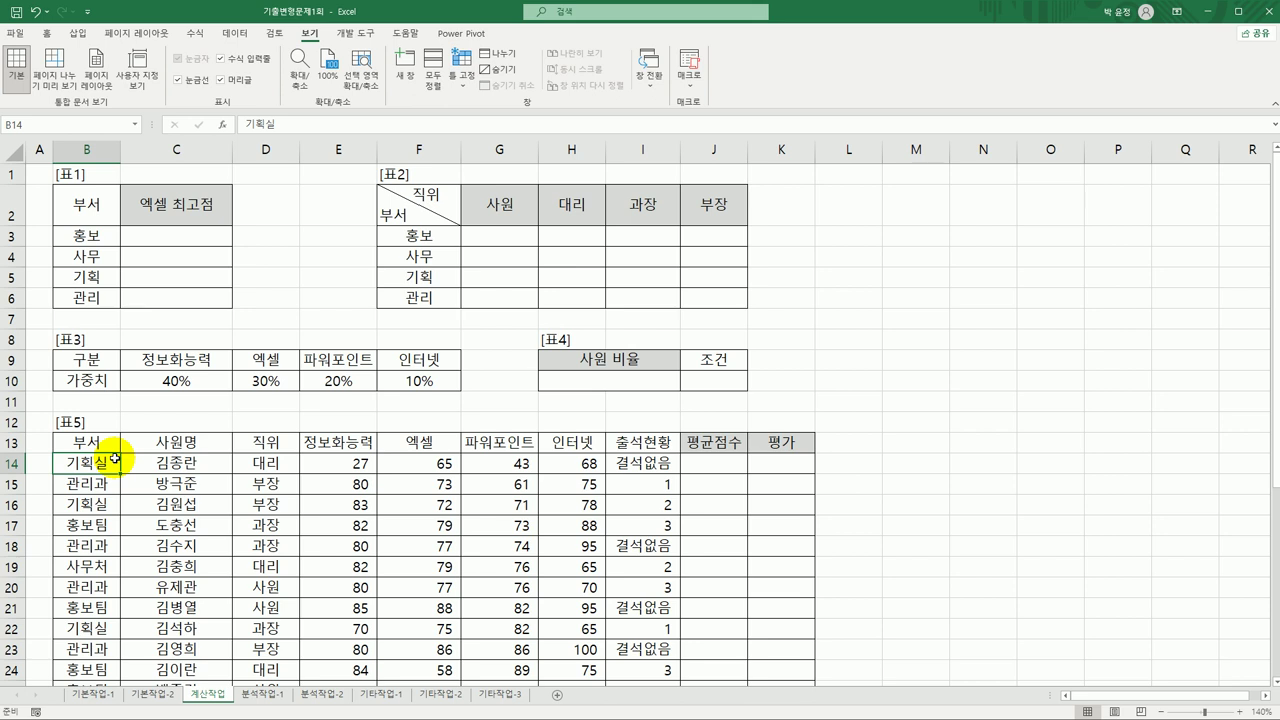
{"action": "left_click", "coordinate": [441, 463]}
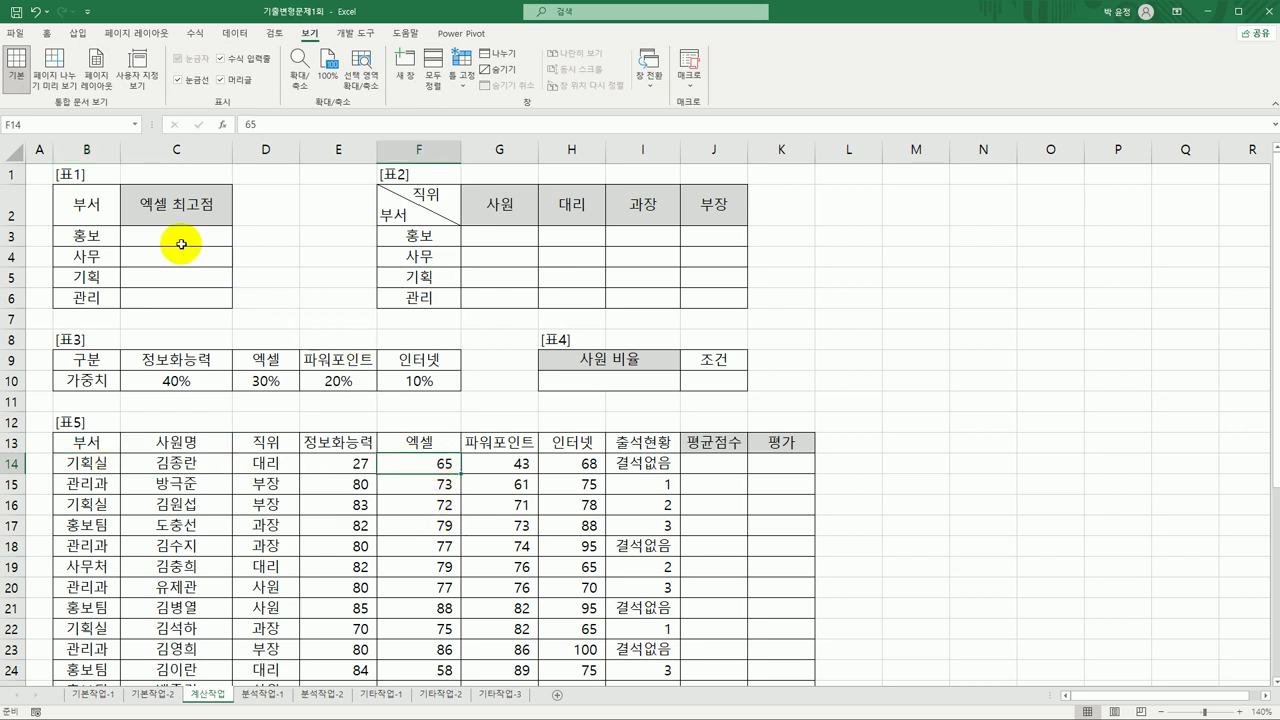
{"action": "left_click", "coordinate": [181, 244]}
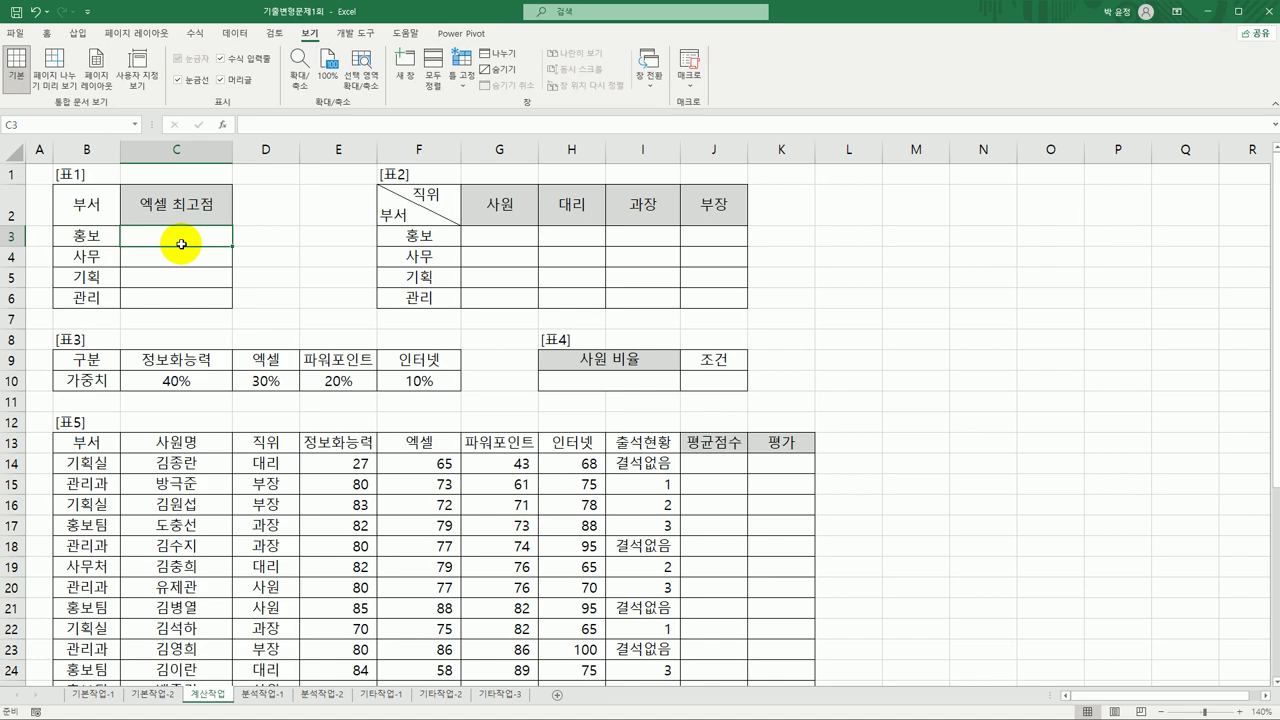
{"action": "scroll", "coordinate": [625, 550], "scroll_direction": "down", "scroll_amount": 6}
{"action": "scroll", "coordinate": [620, 545], "scroll_direction": "up", "scroll_amount": 6}
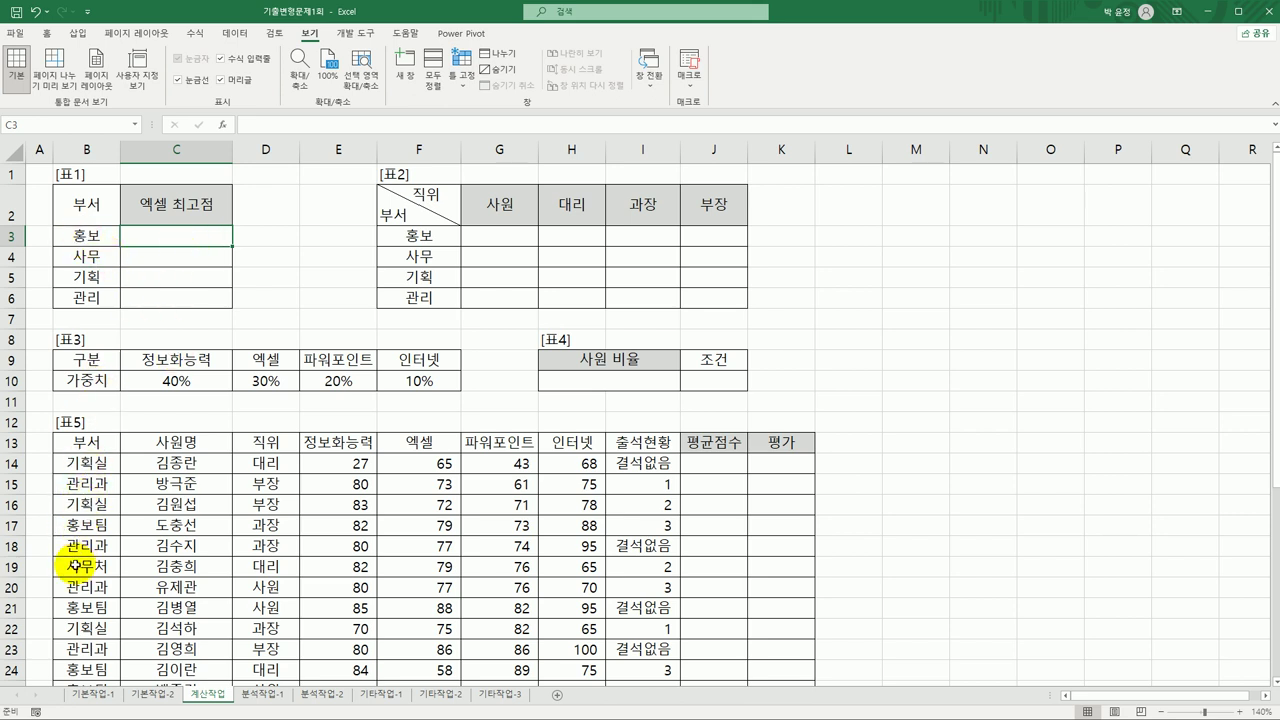
{"action": "left_click", "coordinate": [100, 235]}
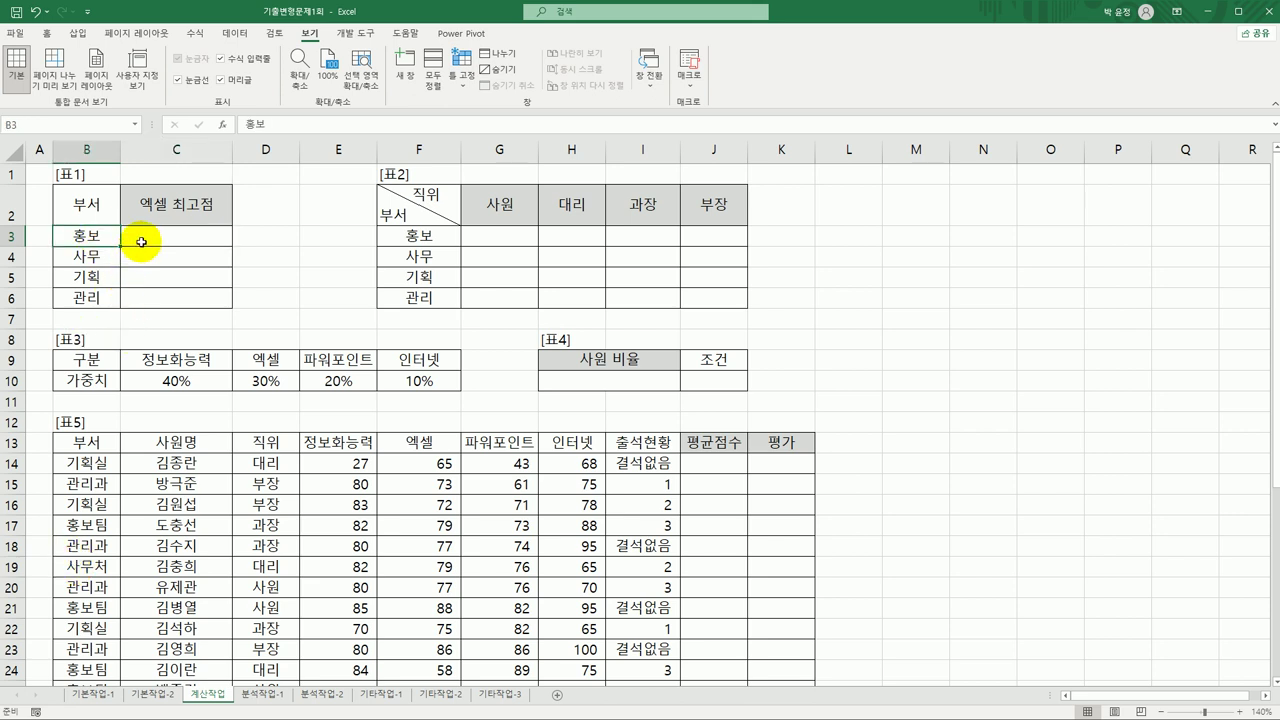
{"action": "left_click", "coordinate": [418, 460]}
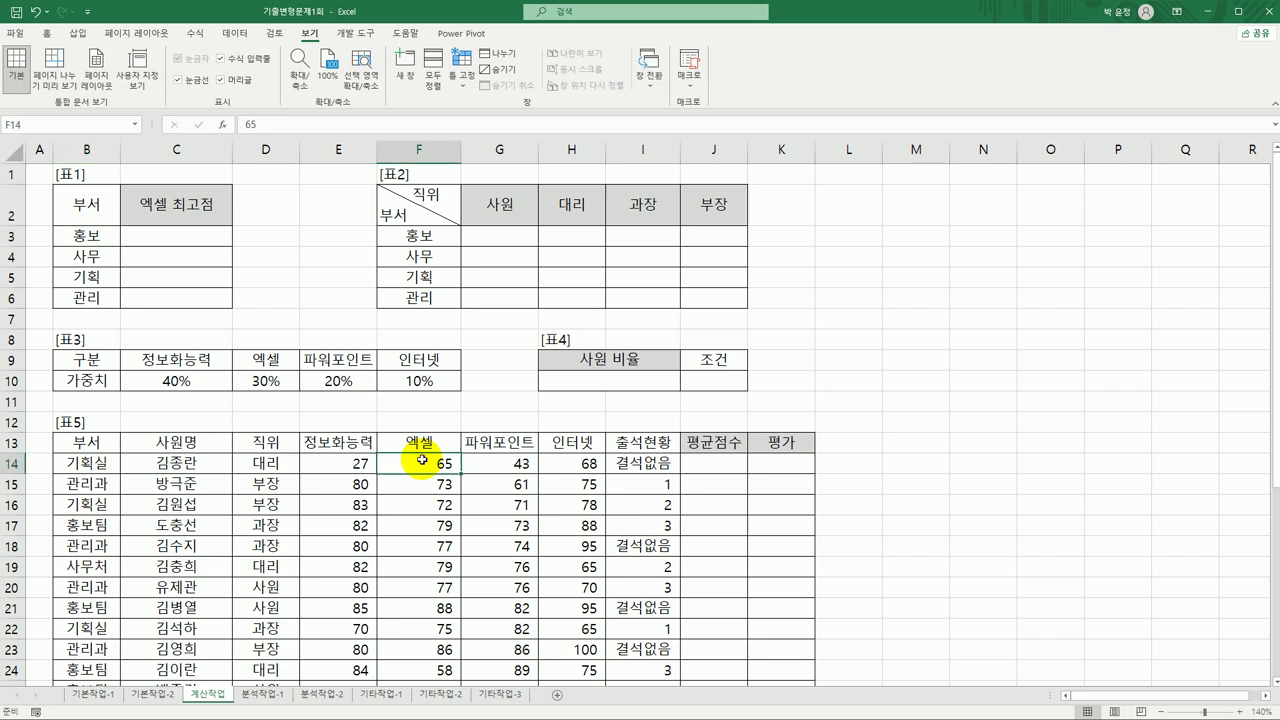
Step: Begin the 엑셀 최고점 formula in cell C3 of 표1 with =MAXA(if(
{"action": "left_click", "coordinate": [220, 235]}
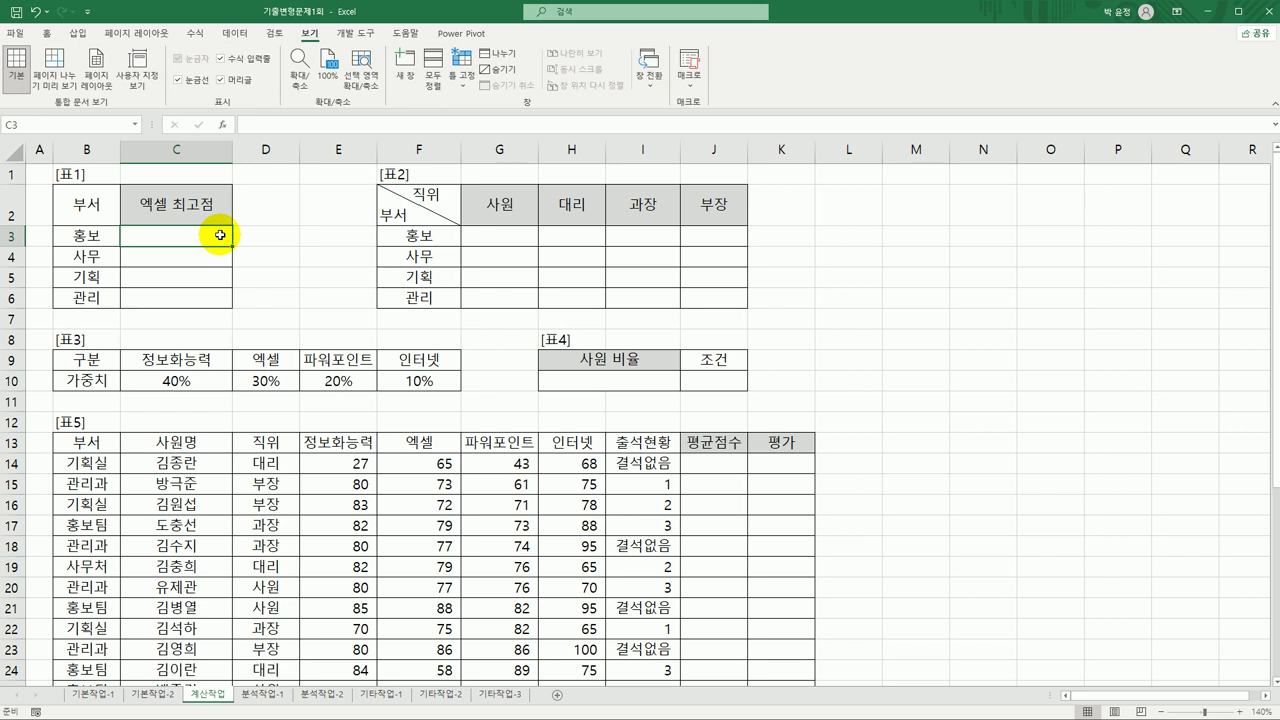
{"action": "type", "text": "="}
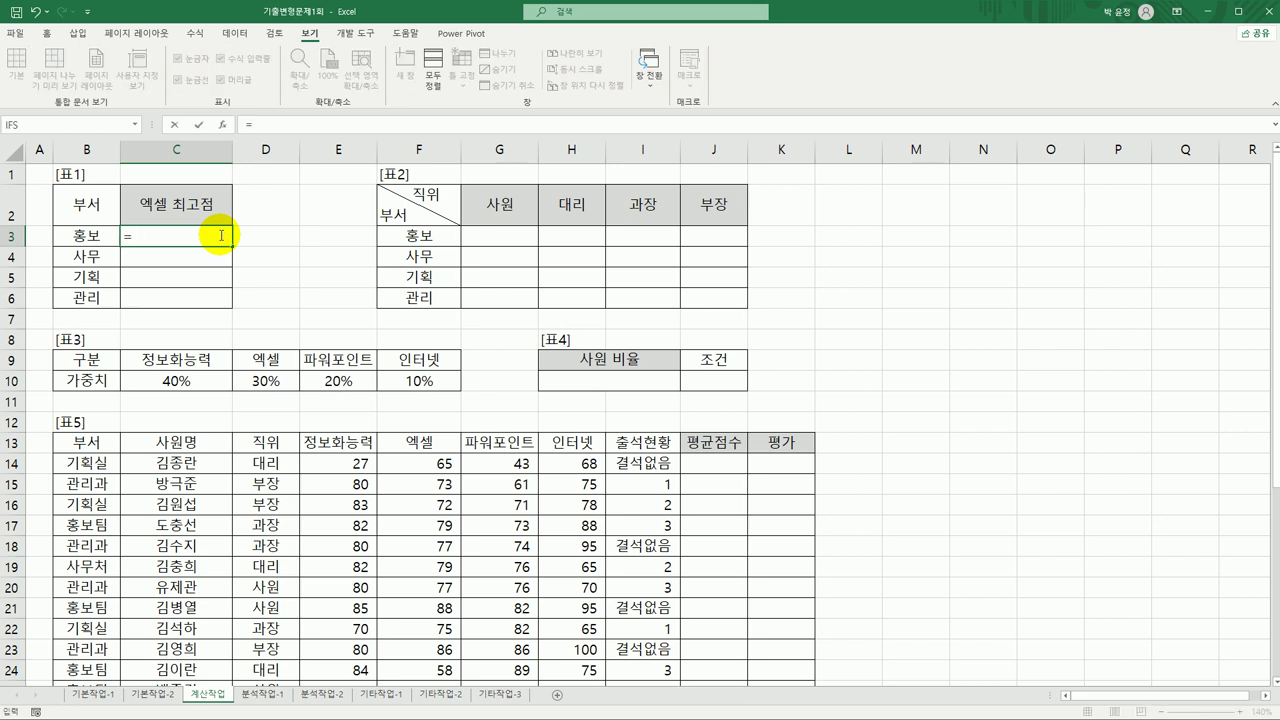
{"action": "type", "text": "ma"}
{"action": "key", "text": "Down"}
{"action": "key", "text": "Down"}
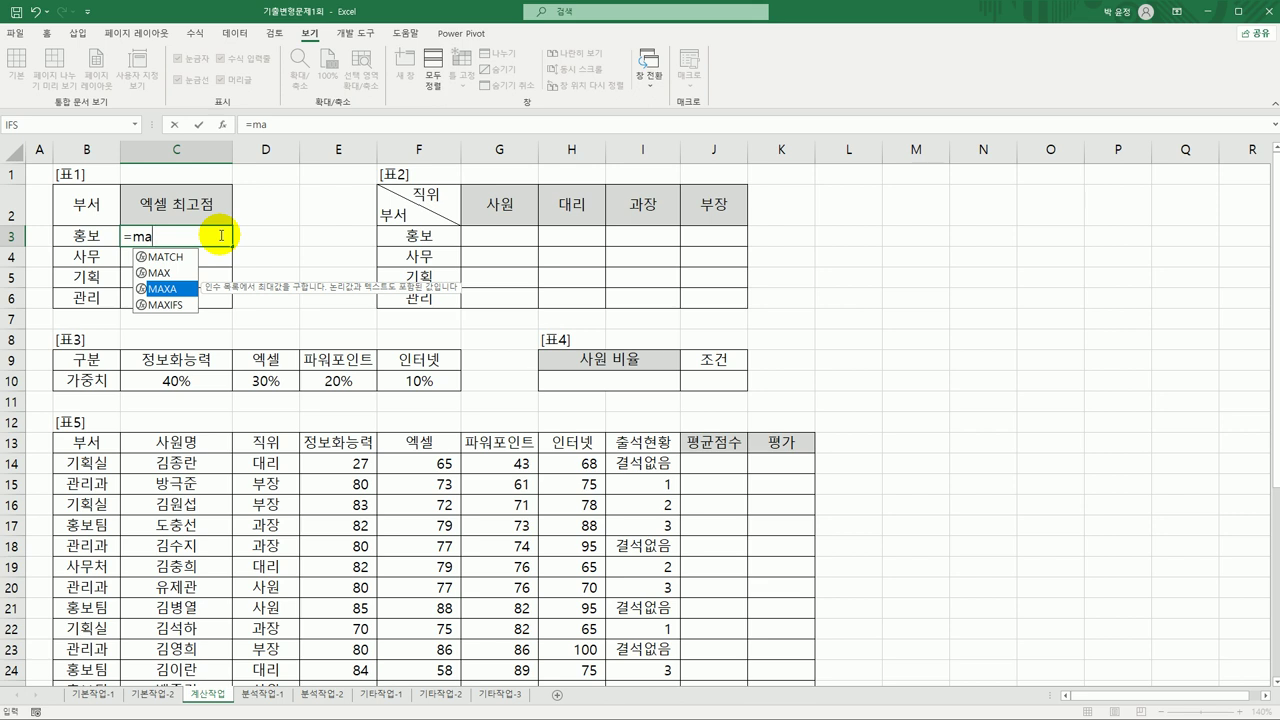
{"action": "key", "text": "Tab"}
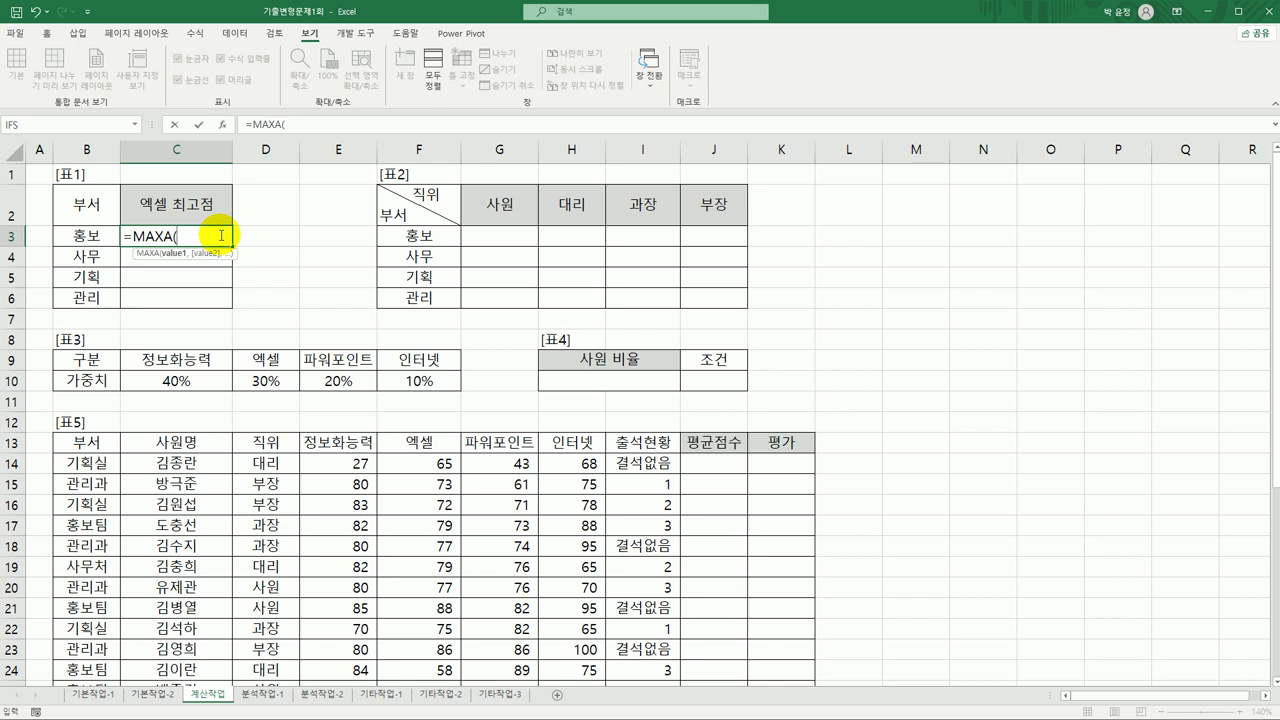
{"action": "type", "text": "if("}
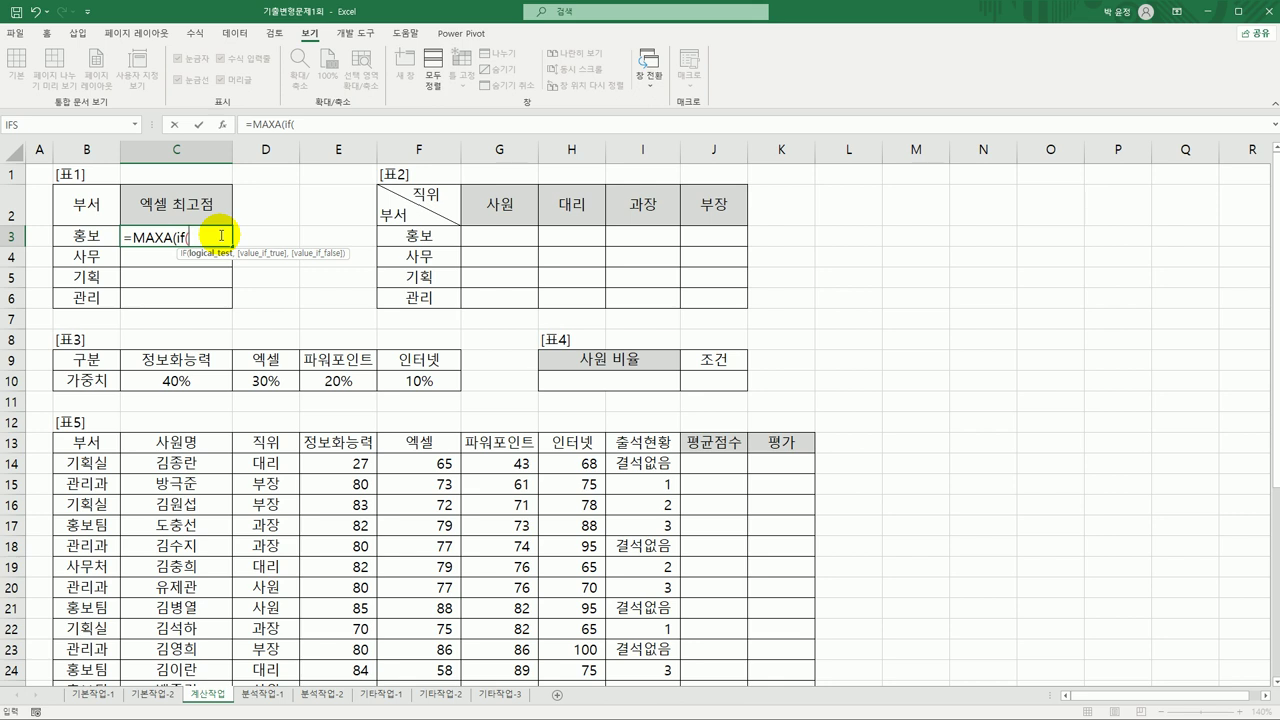
Step: Add the department condition left($B$14:$B$38,2)=B3 as the IF test in the C3 formula of 표1
{"action": "type", "text": "left("}
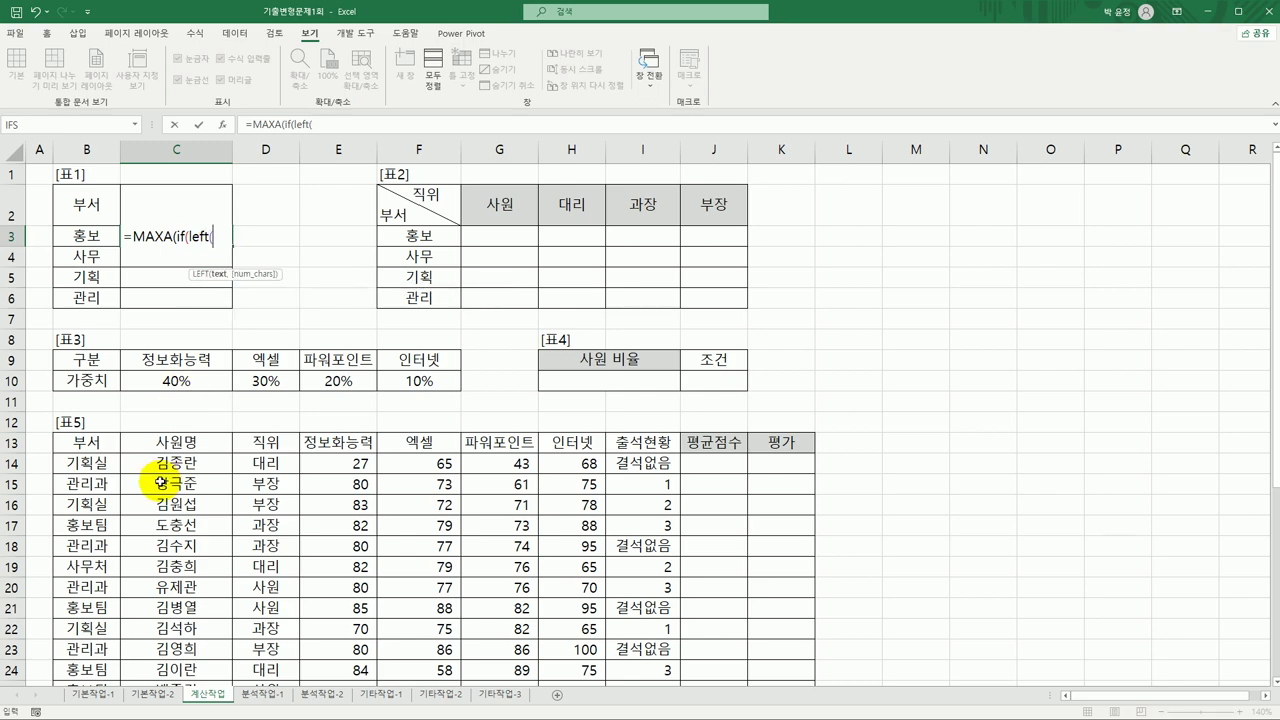
{"action": "left_click_drag", "start_coordinate": [86, 463], "coordinate": [93, 650]}
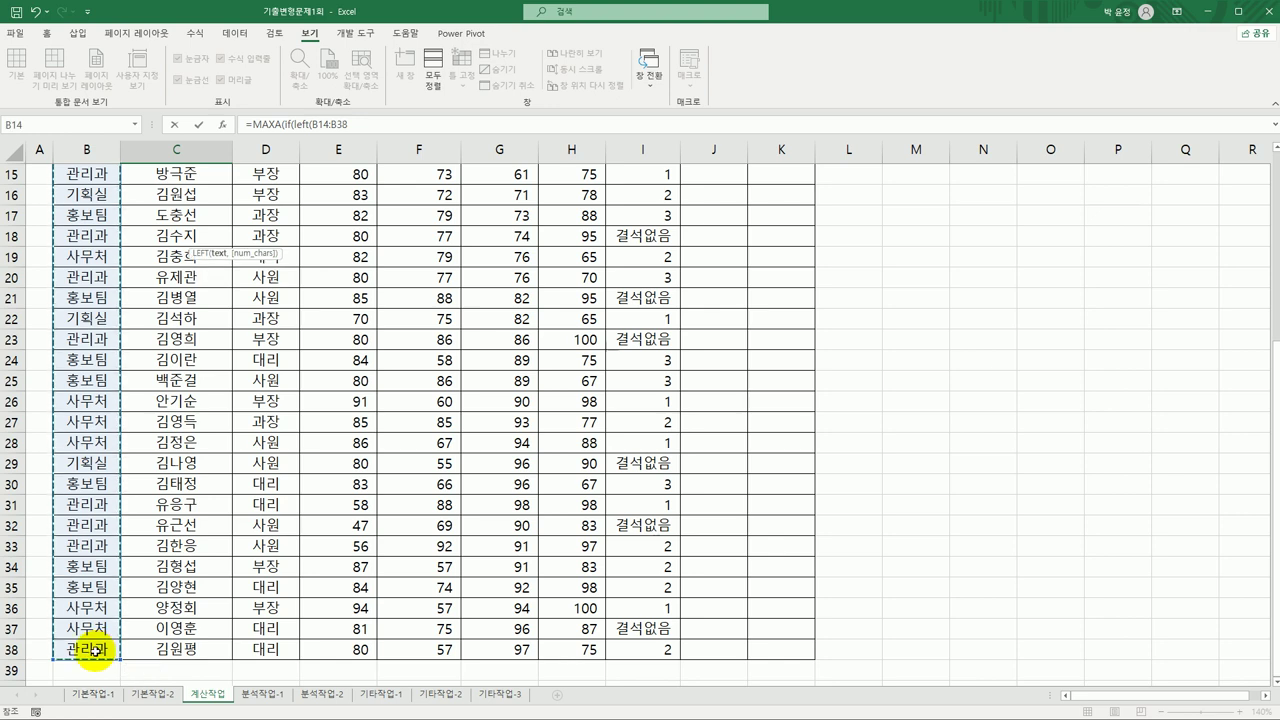
{"action": "key", "text": "F4"}
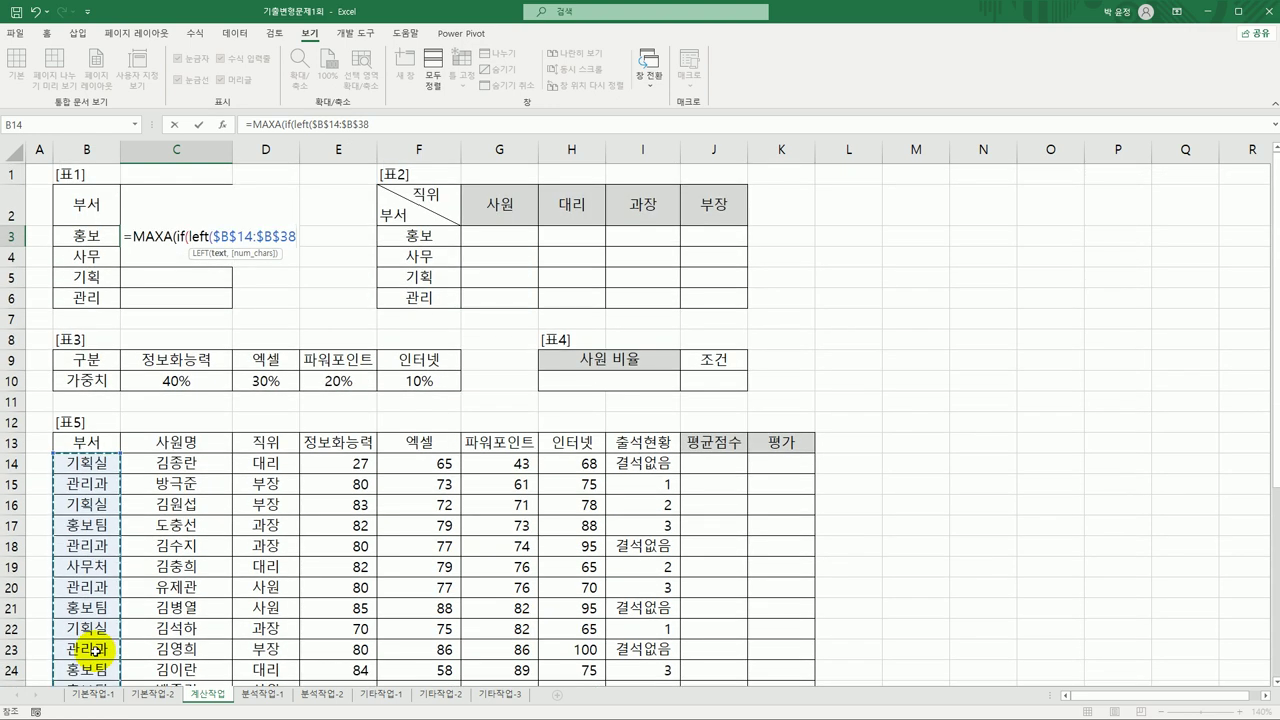
{"action": "type", "text": ","}
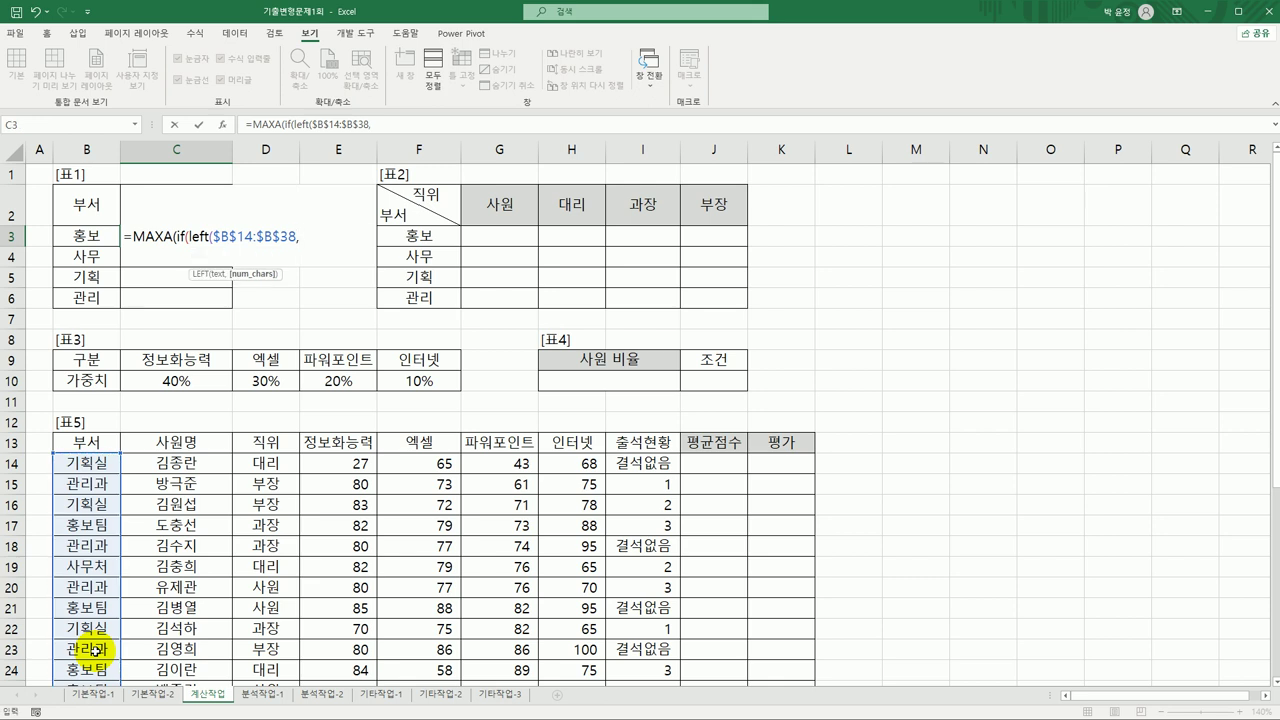
{"action": "type", "text": "2)"}
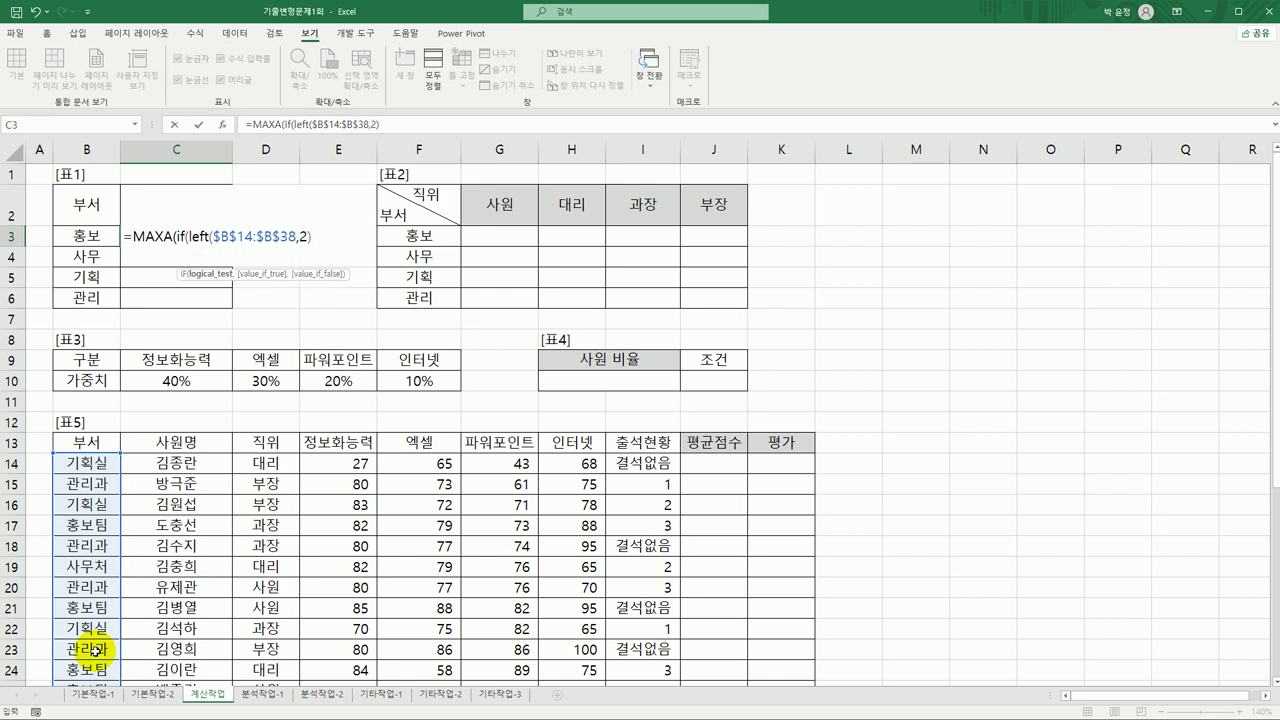
{"action": "type", "text": "="}
{"action": "key", "text": "Left"}
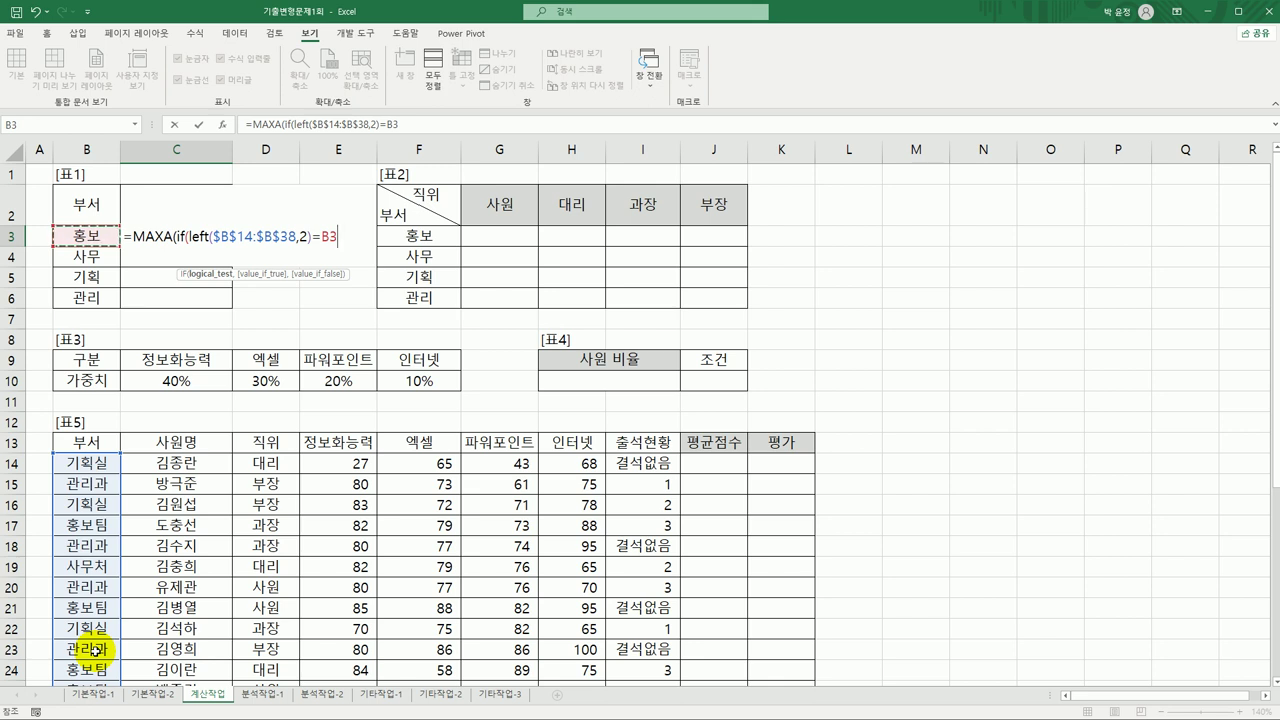
{"action": "type", "text": ","}
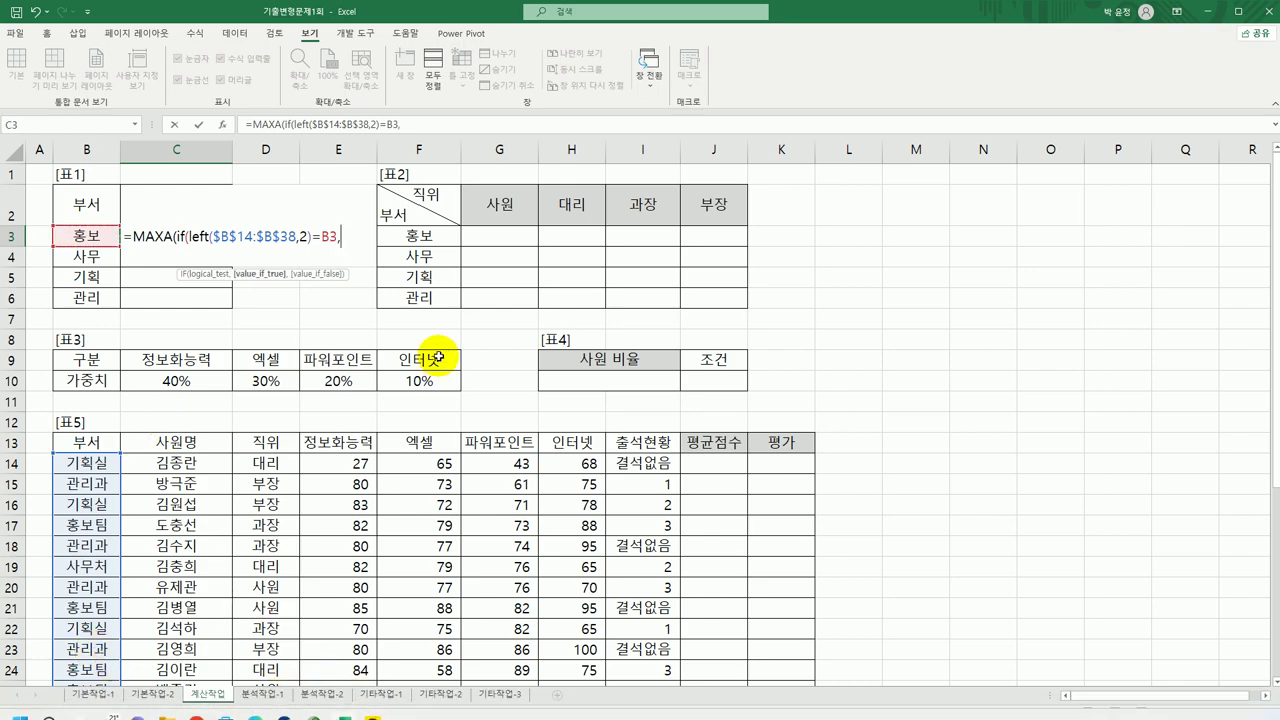
Step: Complete the C3 formula with $F$14:$F$38 as the true value, enter it as an array formula, and fill it down to C6
{"action": "left_click_drag", "start_coordinate": [442, 463], "coordinate": [444, 570]}
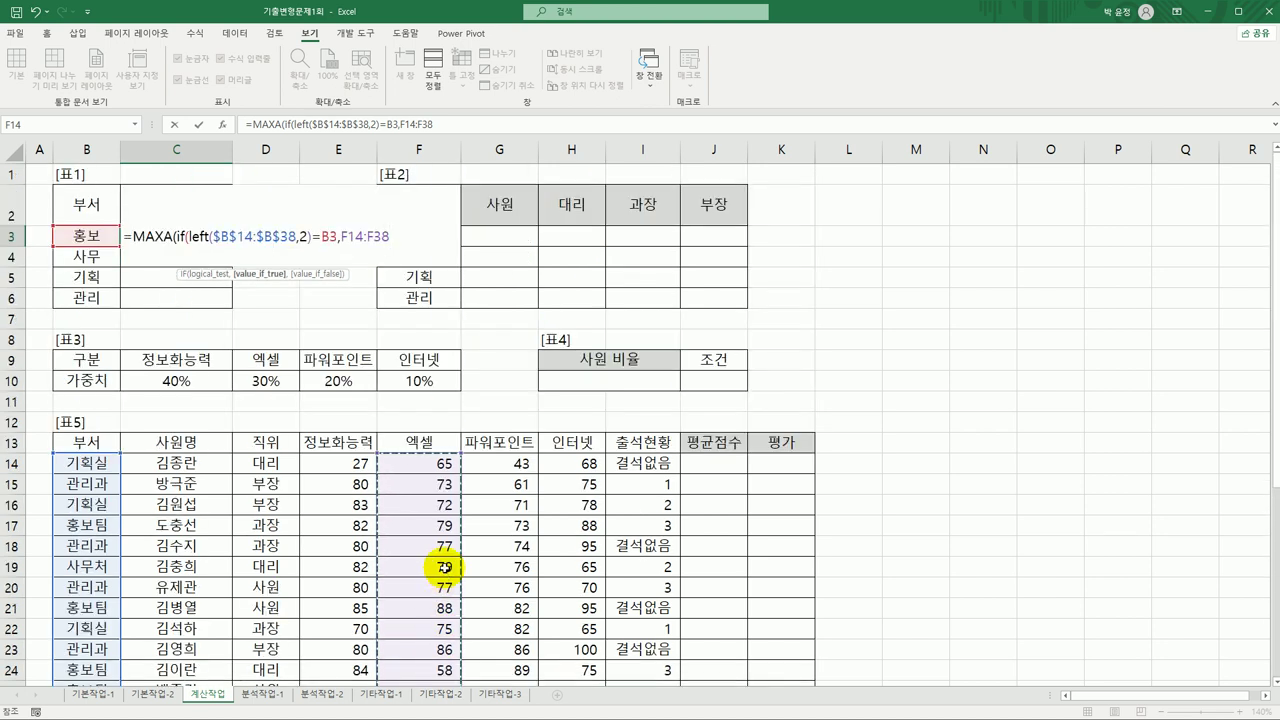
{"action": "key", "text": "F4"}
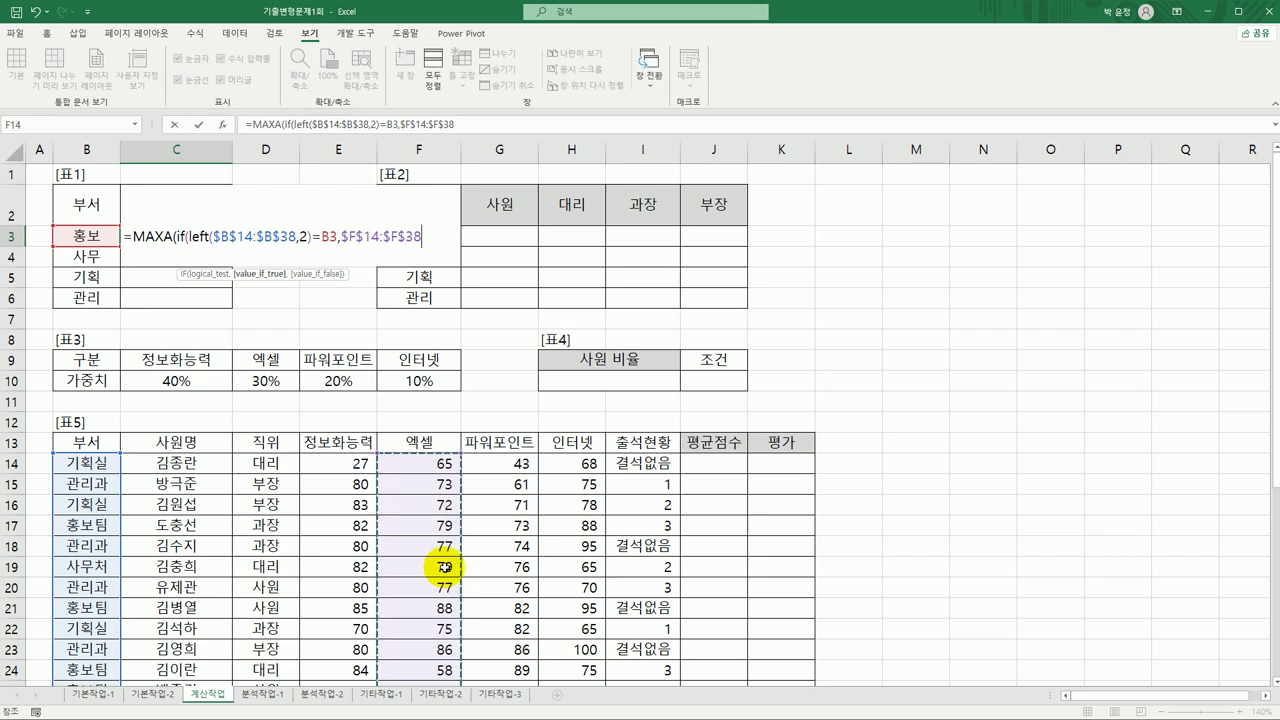
{"action": "type", "text": ")"}
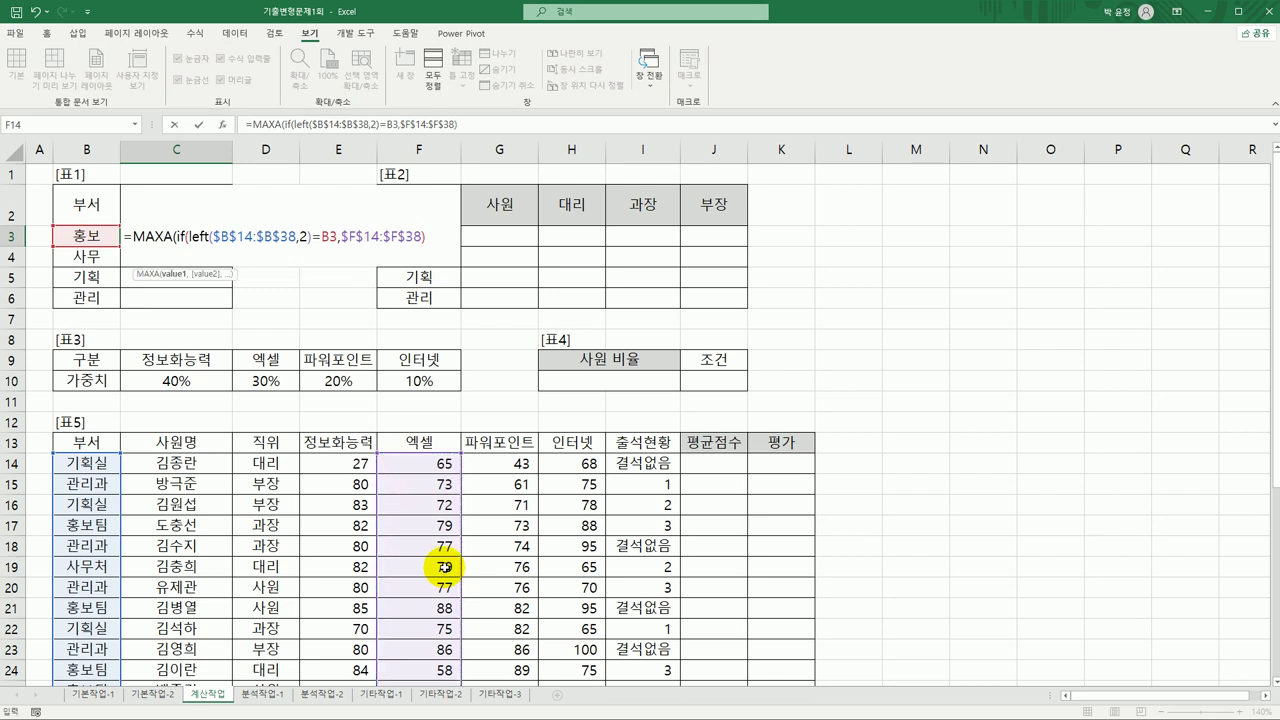
{"action": "type", "text": ")"}
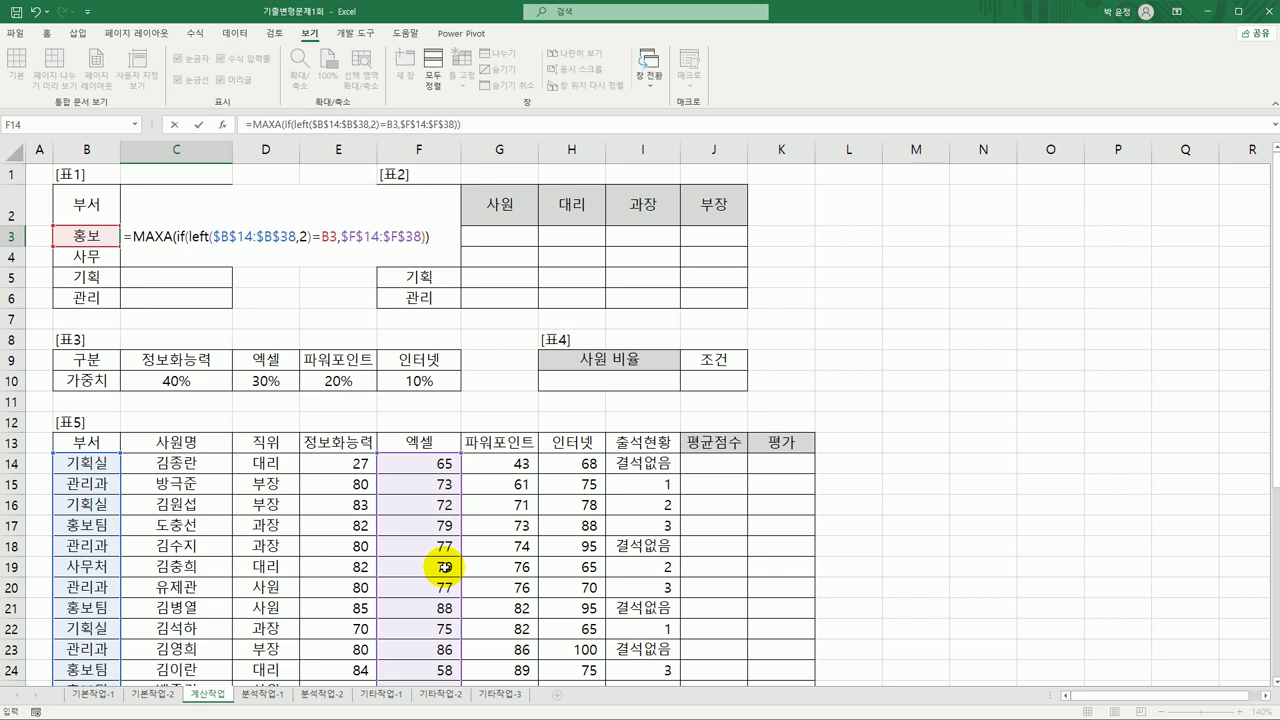
{"action": "key", "text": "ctrl+shift+Return"}
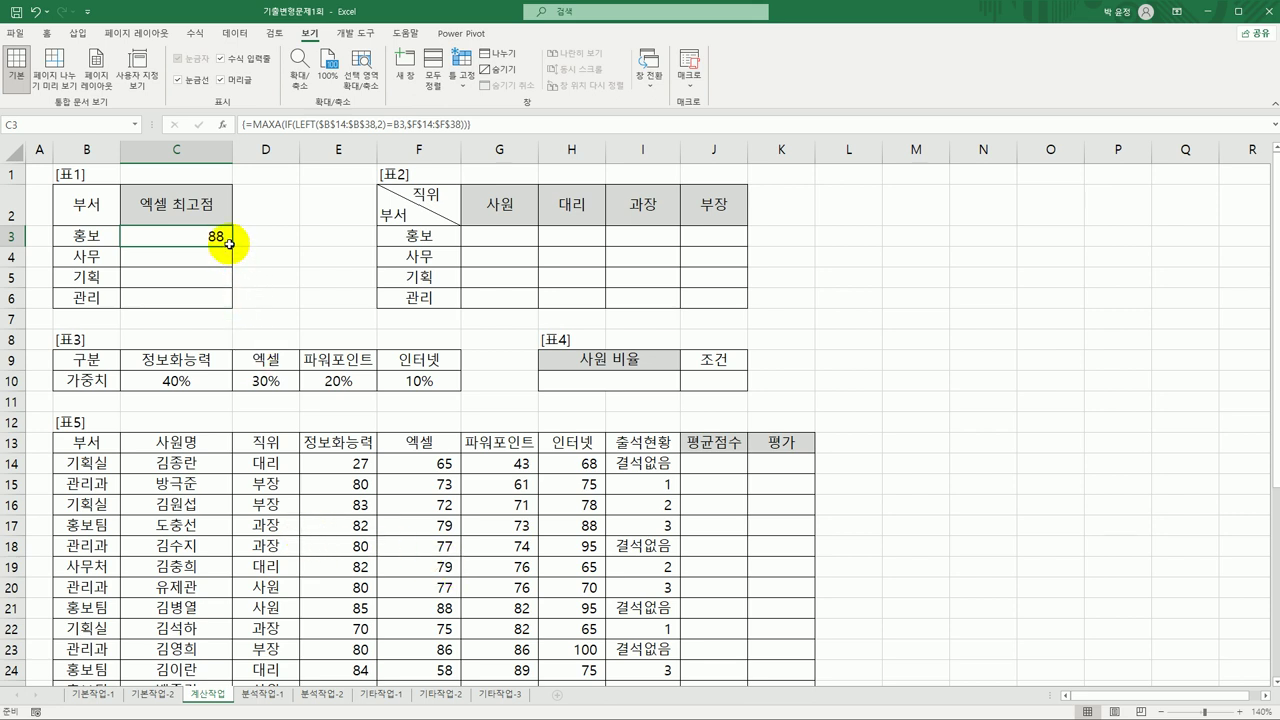
{"action": "left_click_drag", "start_coordinate": [230, 244], "coordinate": [228, 306]}
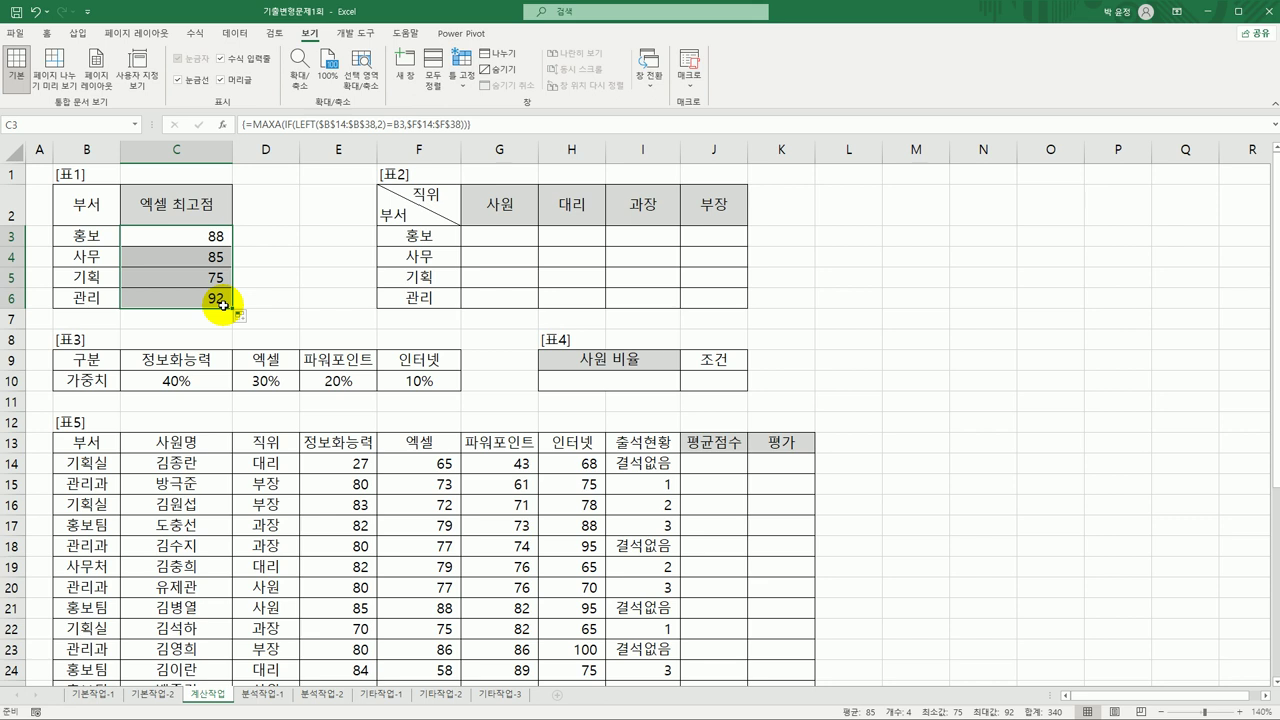
Step: Begin the average formula in cell G3 of 표2 with =AVERAGE(if((
{"action": "left_click", "coordinate": [482, 236]}
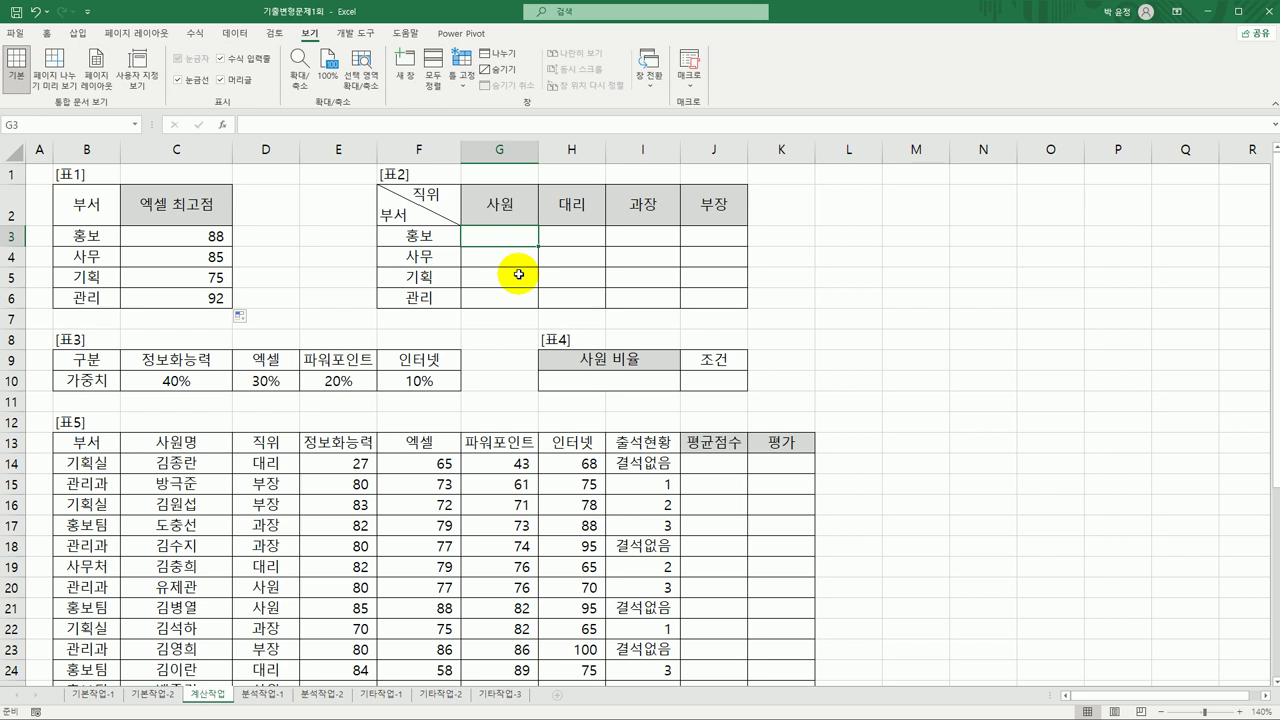
{"action": "type", "text": "=ave"}
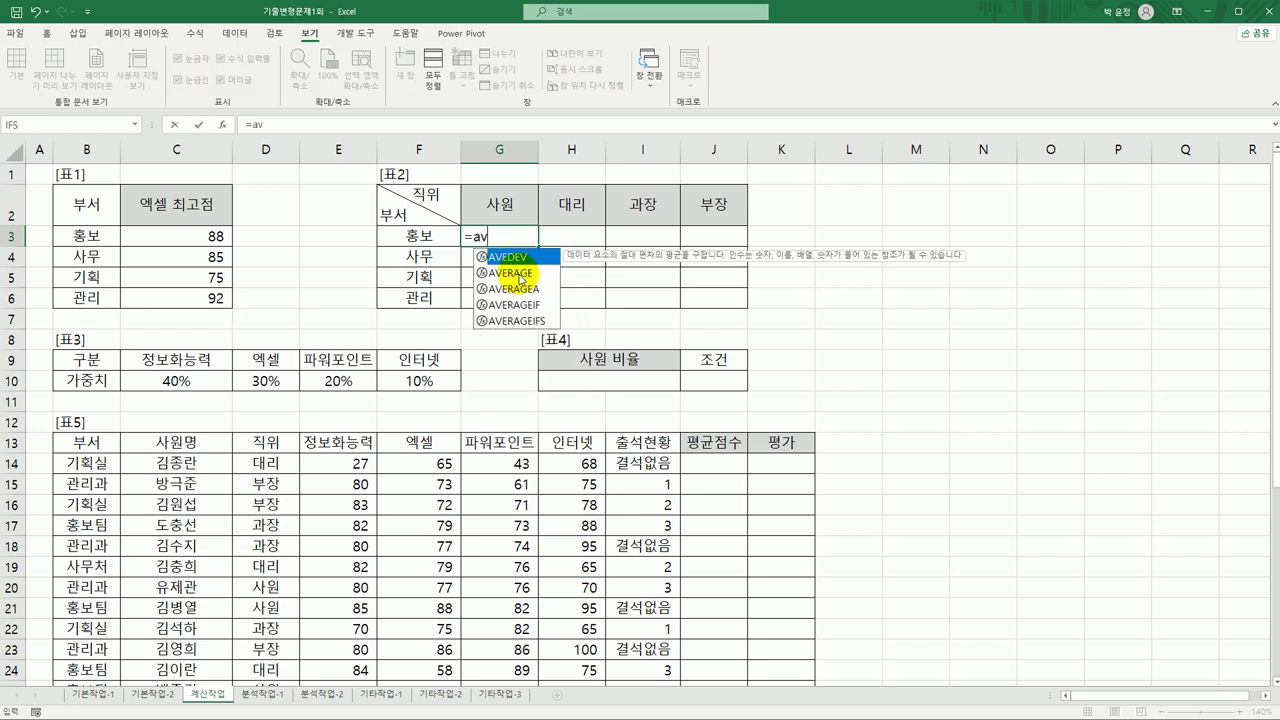
{"action": "double_click", "coordinate": [520, 276]}
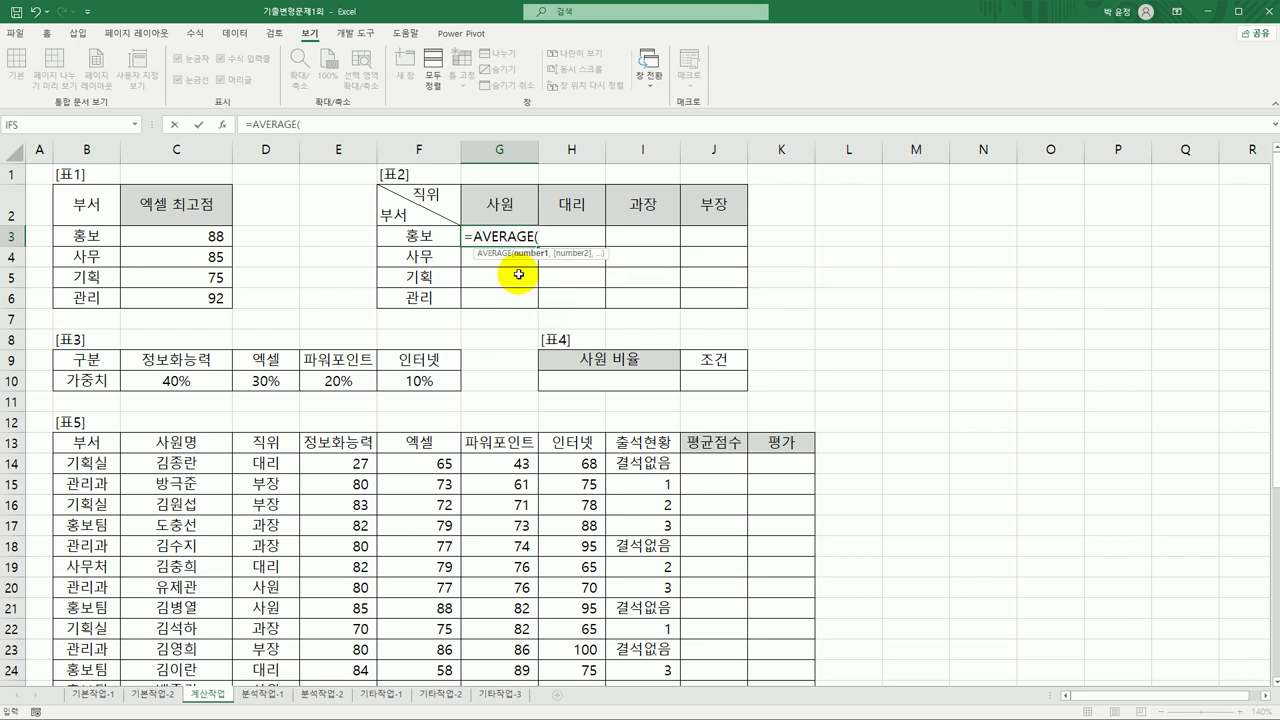
{"action": "type", "text": "if("}
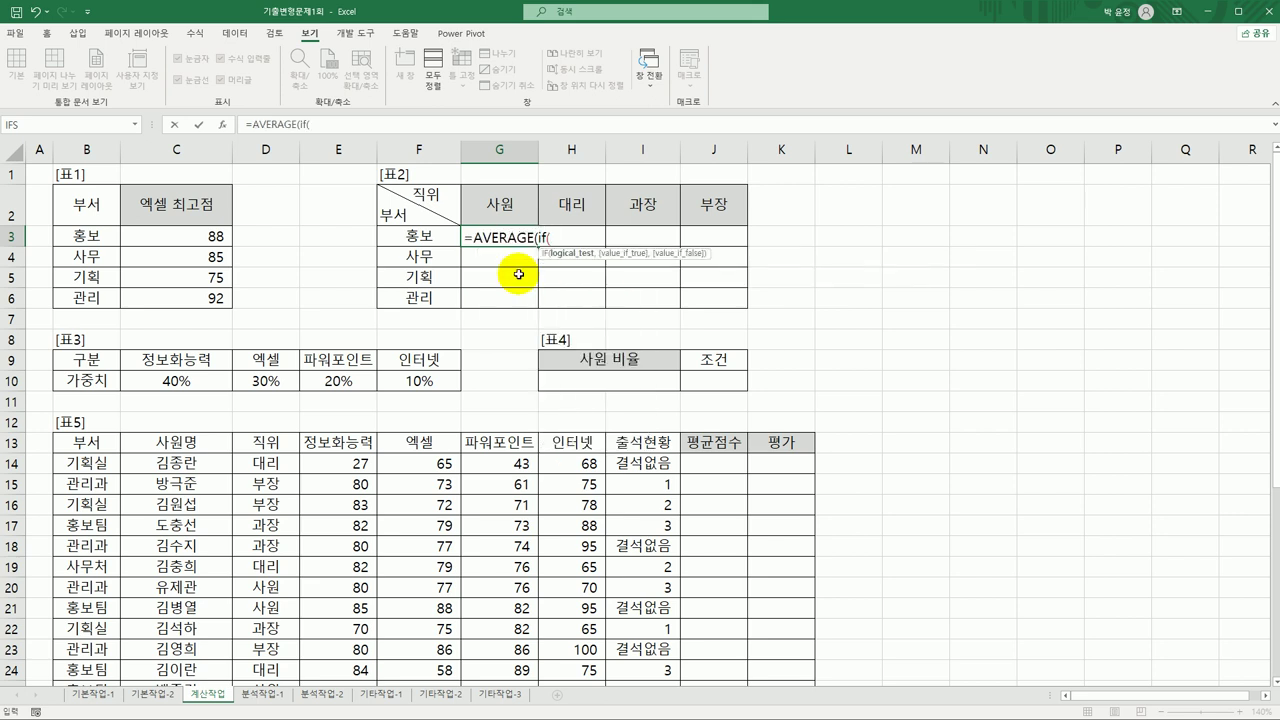
{"action": "type", "text": "("}
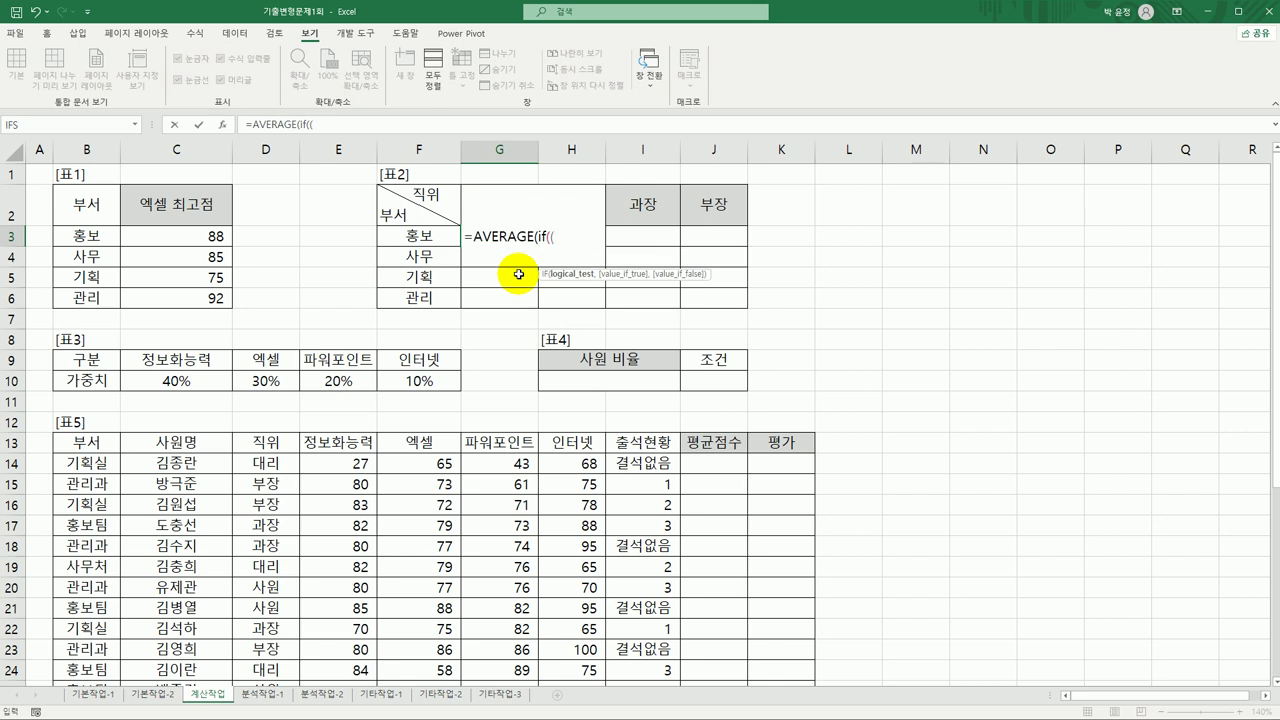
Step: Add the department condition left($B$14:$B$38,2)=$F3 to the G3 formula and open a second condition multiplied by it
{"action": "type", "text": "left("}
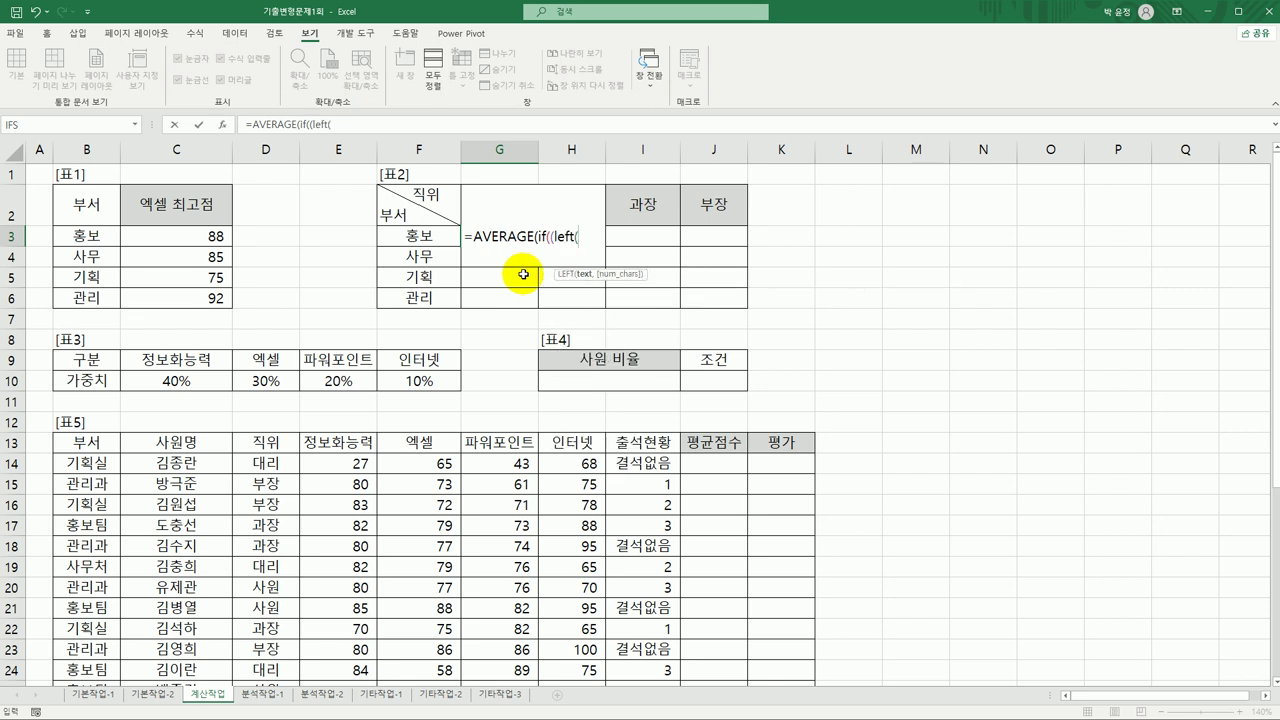
{"action": "left_click", "coordinate": [93, 462]}
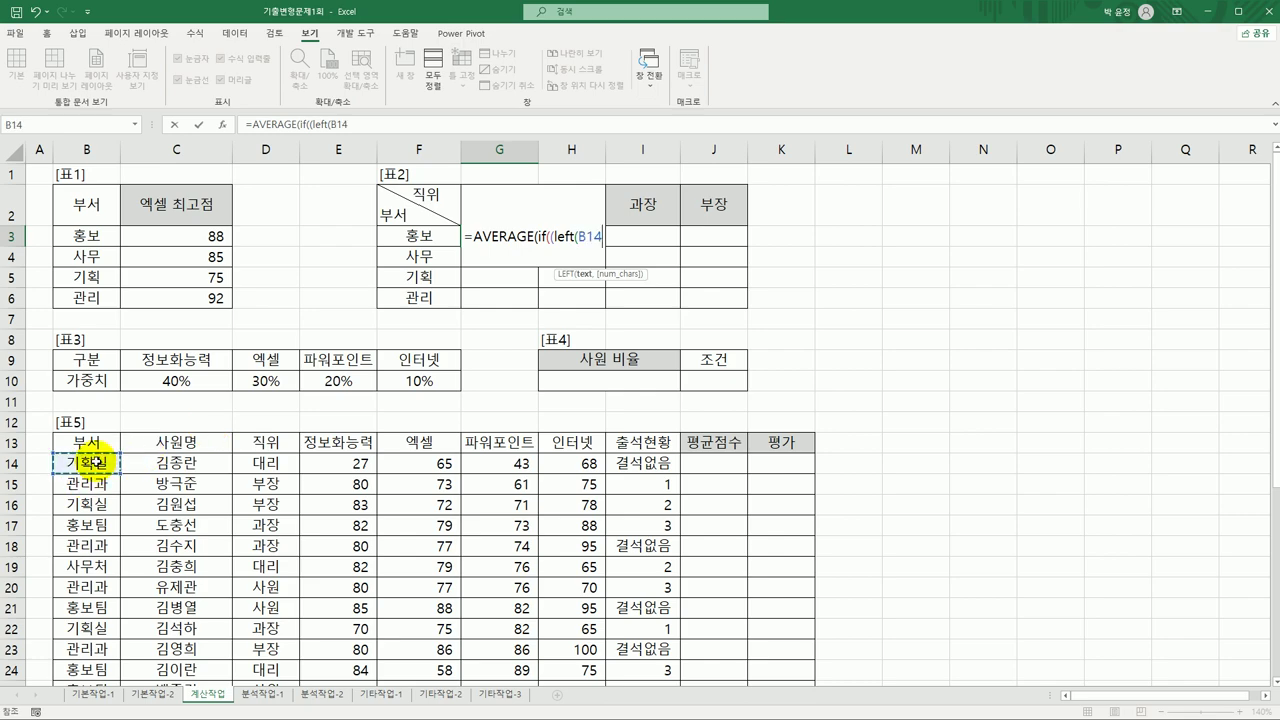
{"action": "left_click_drag", "start_coordinate": [93, 462], "coordinate": [78, 662]}
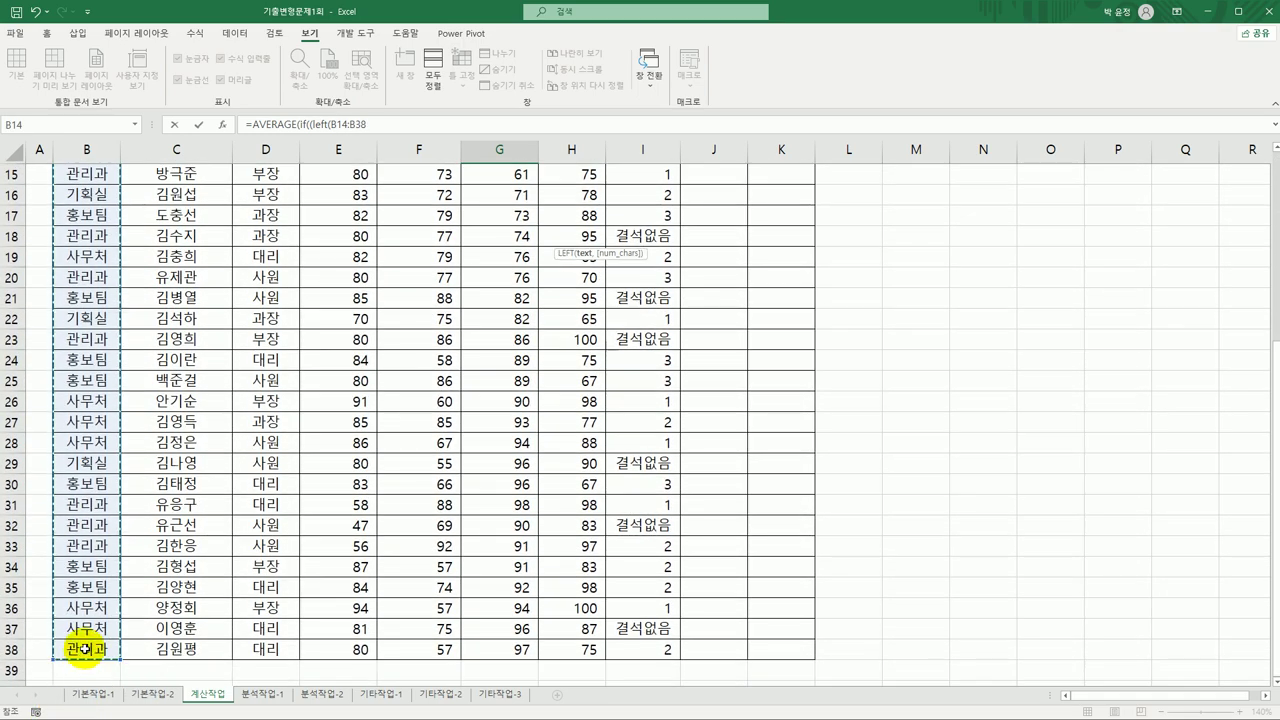
{"action": "key", "text": "F4"}
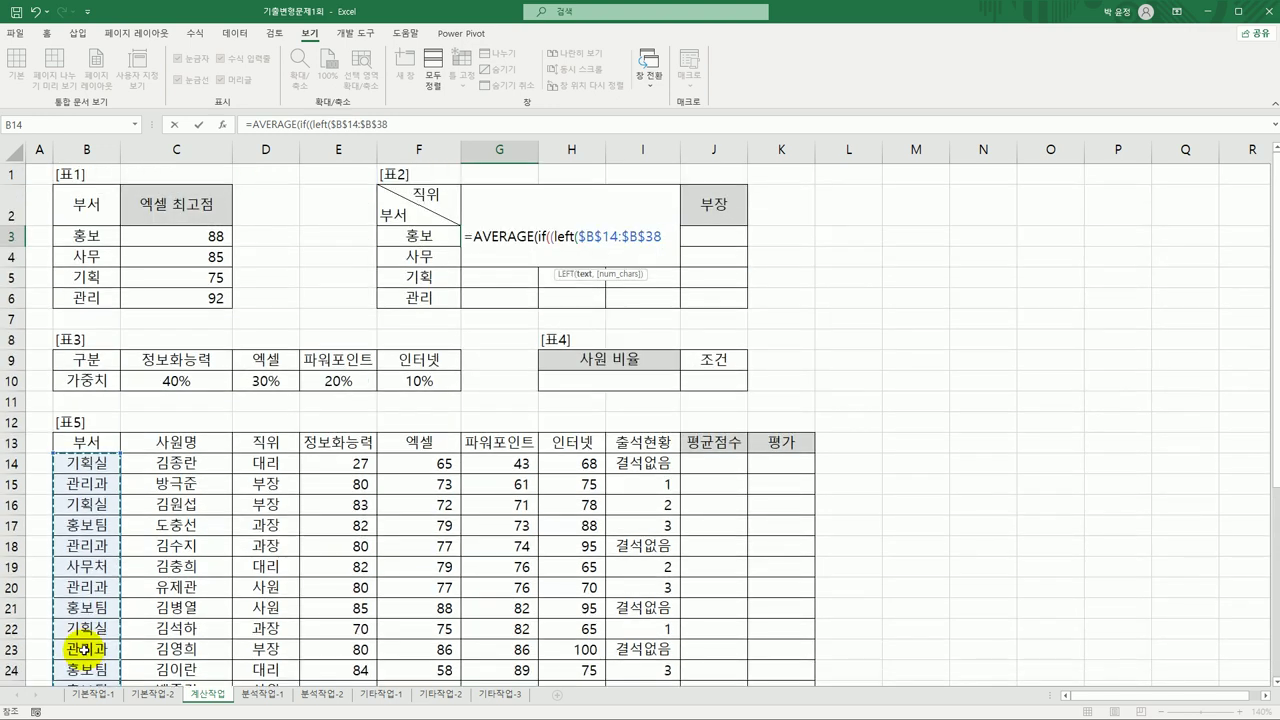
{"action": "type", "text": ",2)"}
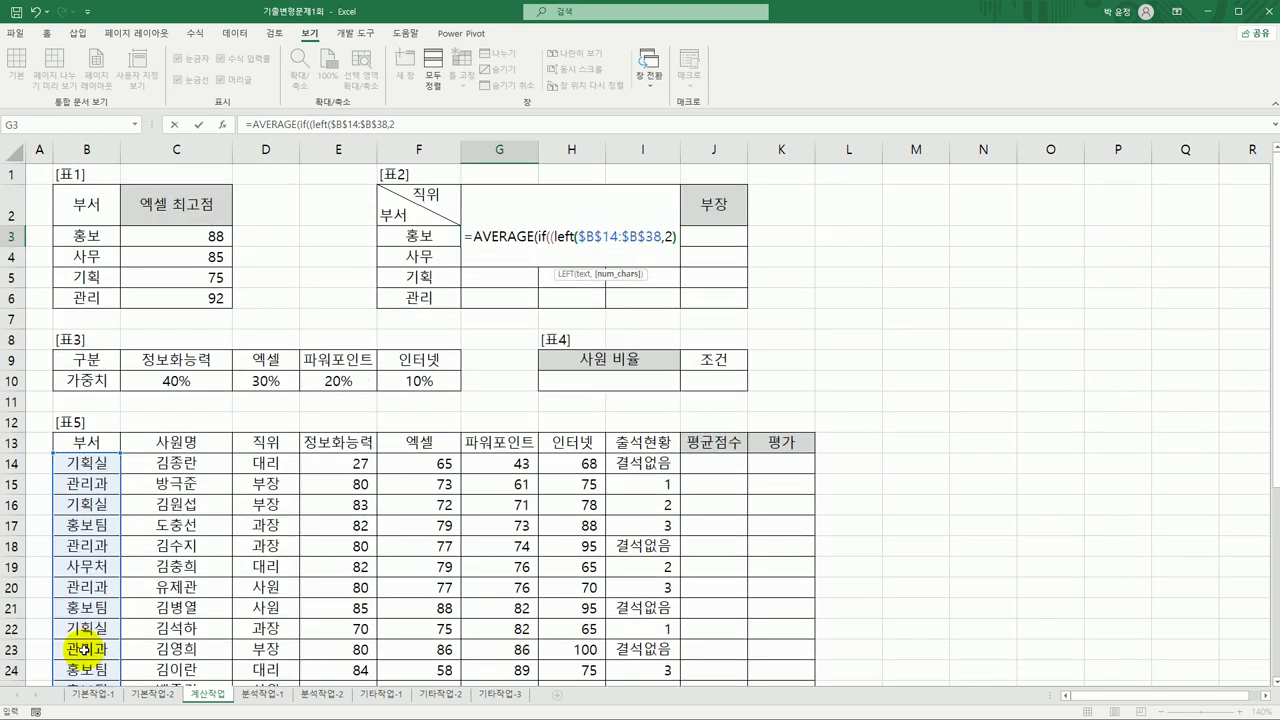
{"action": "type", "text": "="}
{"action": "key", "text": "Left"}
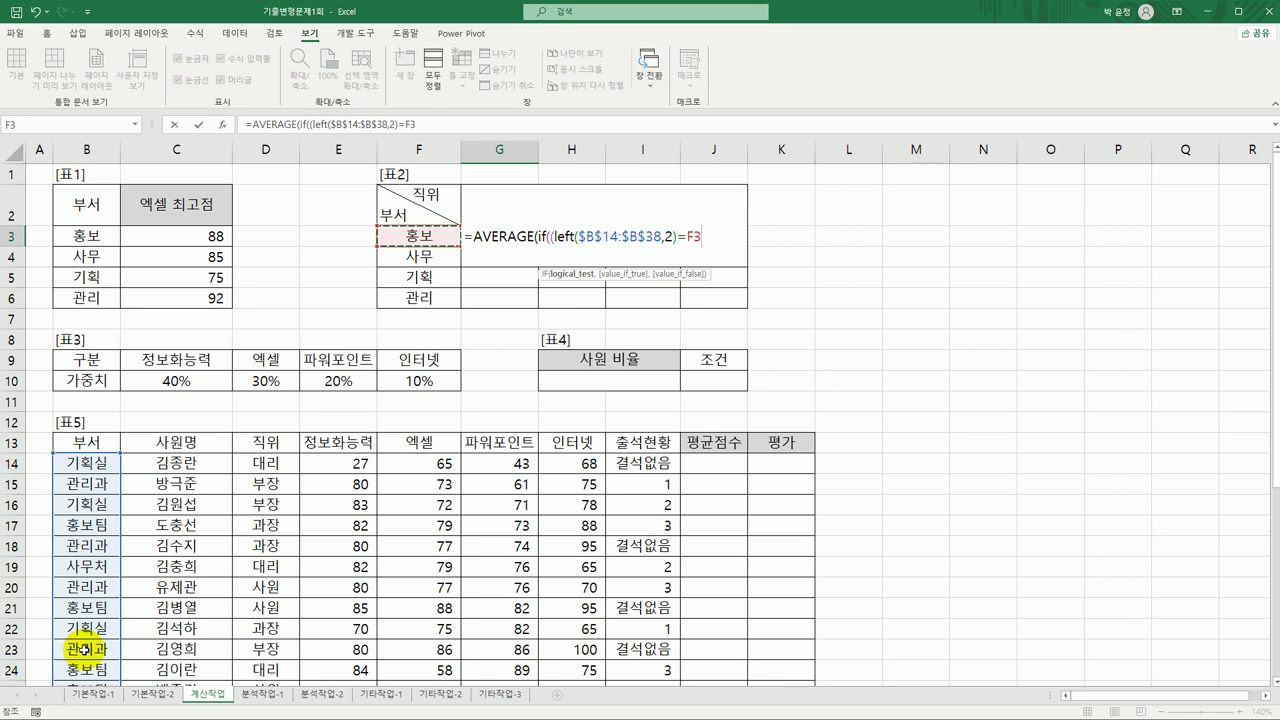
{"action": "key", "text": "F4"}
{"action": "key", "text": "F4"}
{"action": "key", "text": "F4"}
{"action": "type", "text": ")*("}
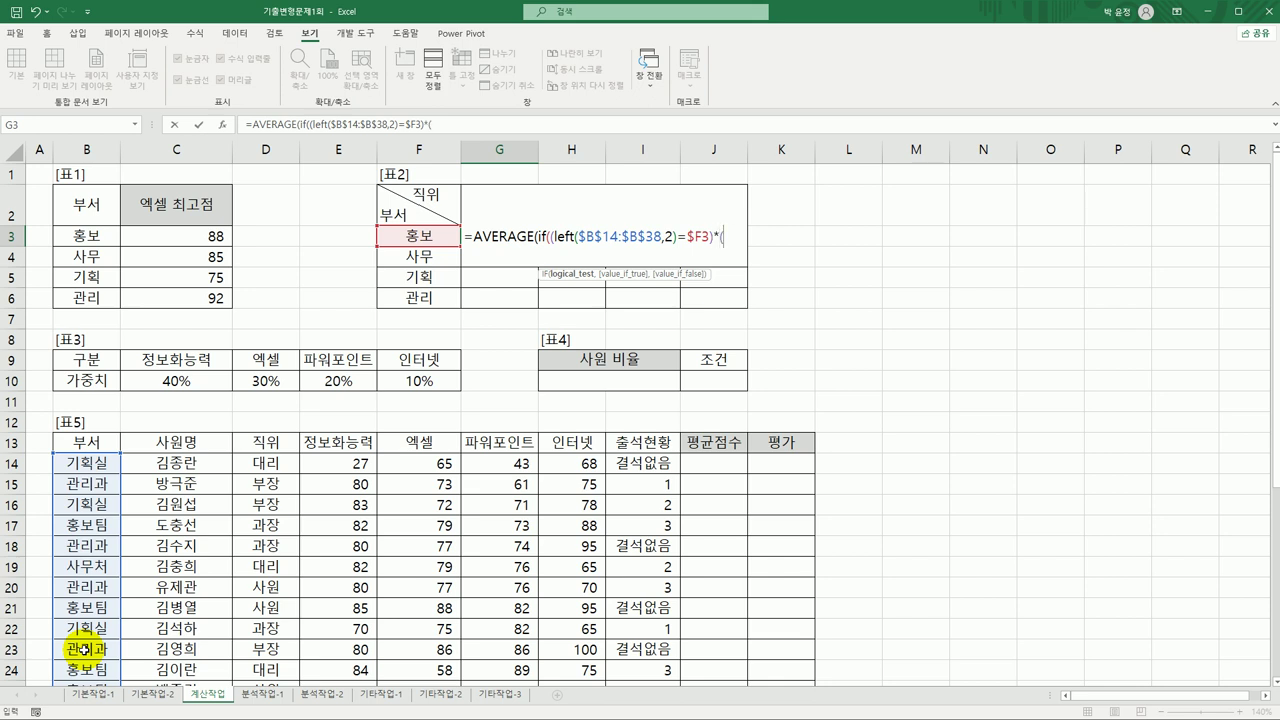
Step: Add the 직위 condition $D$14:$D$38=G$2 to the G3 formula and close the IF test
{"action": "left_click", "coordinate": [267, 463]}
{"action": "left_click_drag", "start_coordinate": [267, 463], "coordinate": [275, 652]}
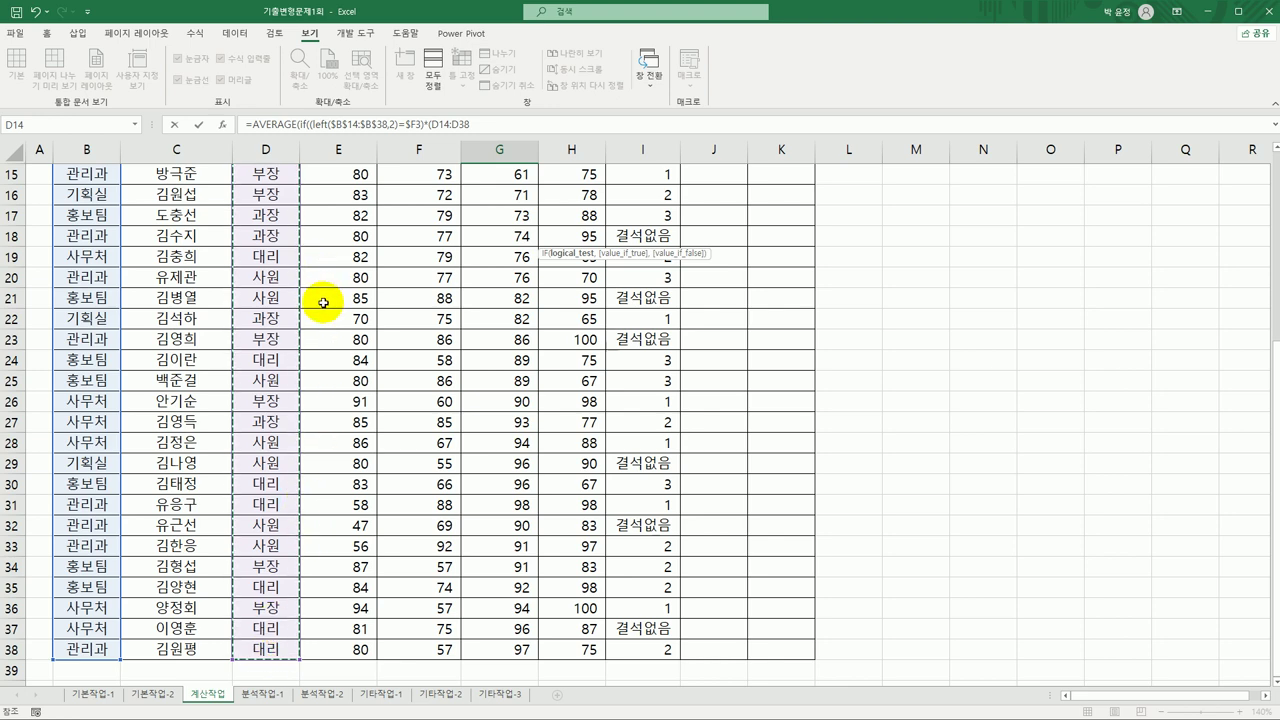
{"action": "key", "text": "F4"}
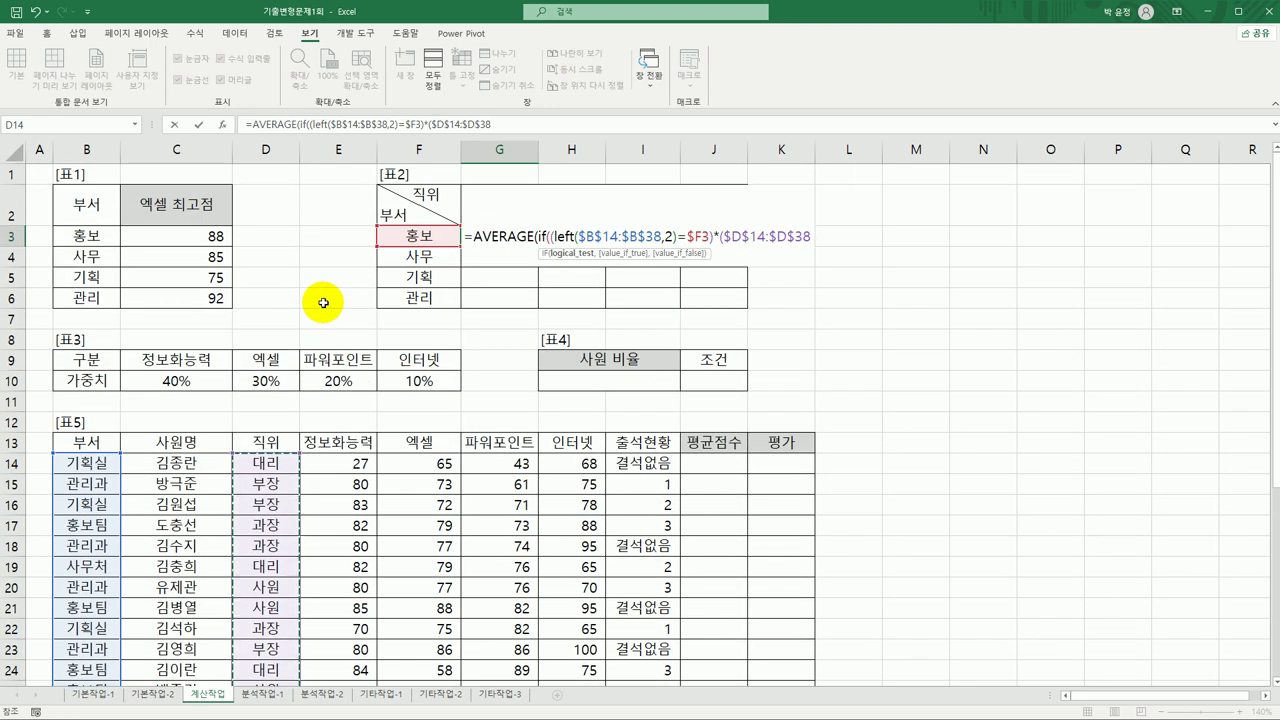
{"action": "type", "text": "="}
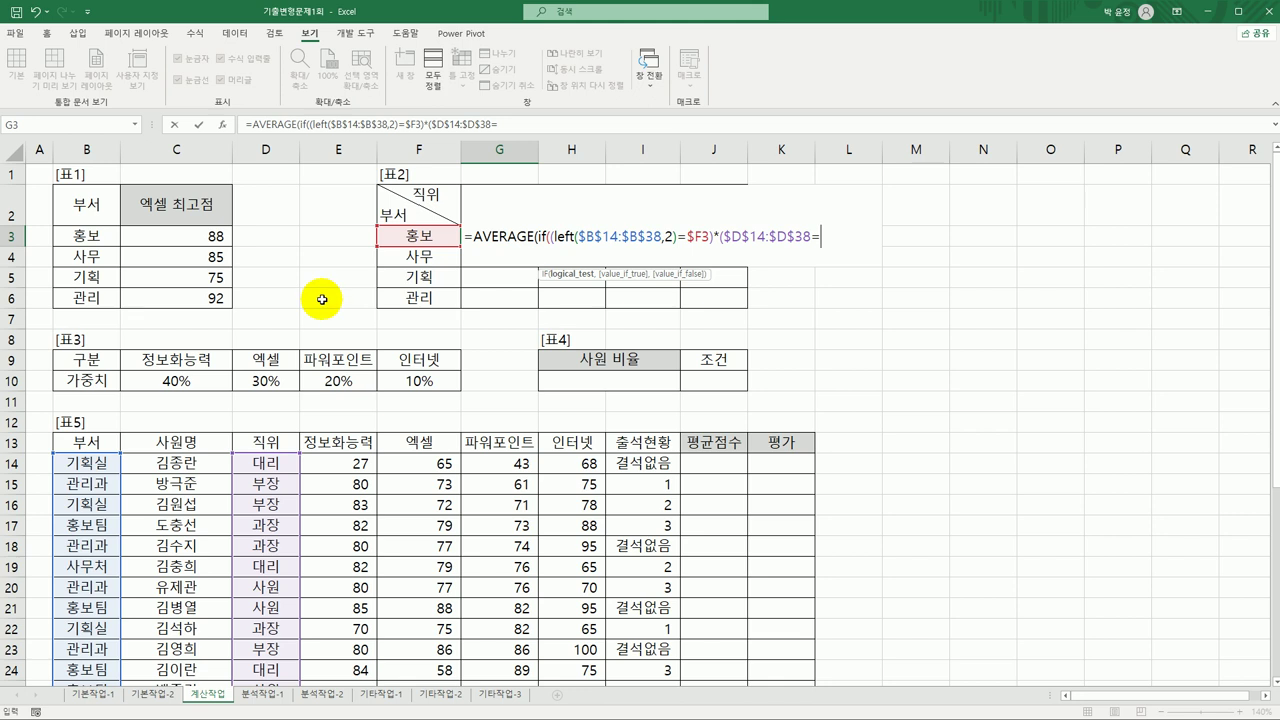
{"action": "left_click", "coordinate": [491, 198]}
{"action": "key", "text": "F4"}
{"action": "key", "text": "F4"}
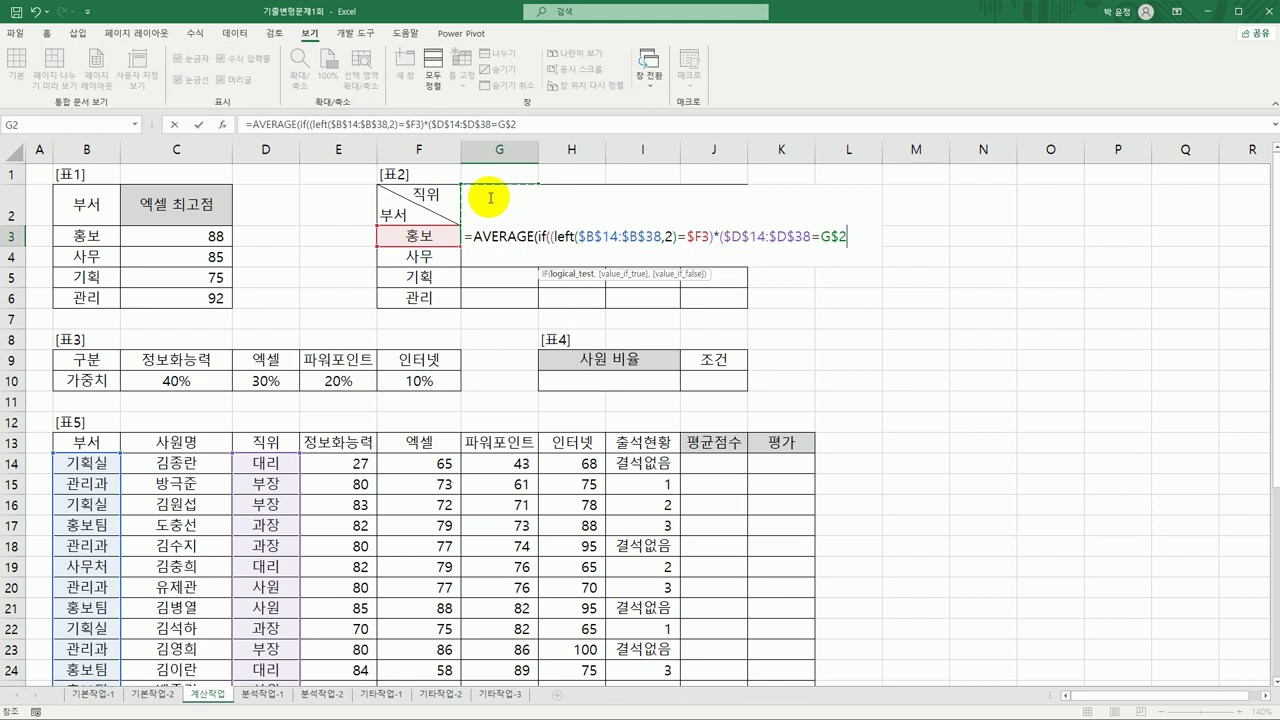
{"action": "type", "text": "),"}
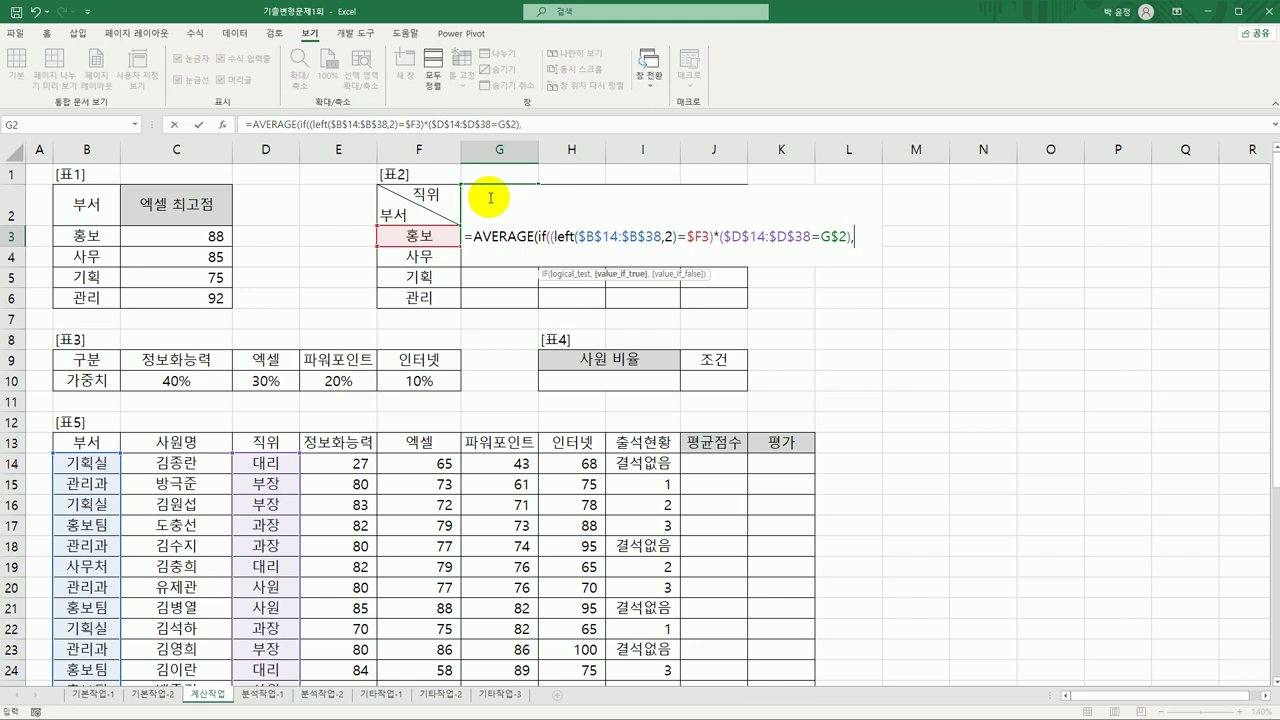
Step: Complete the G3 formula with $E$14:$H$38 as the true value, enter it as an array formula, and fill it across and down to J6
{"action": "left_click", "coordinate": [346, 463]}
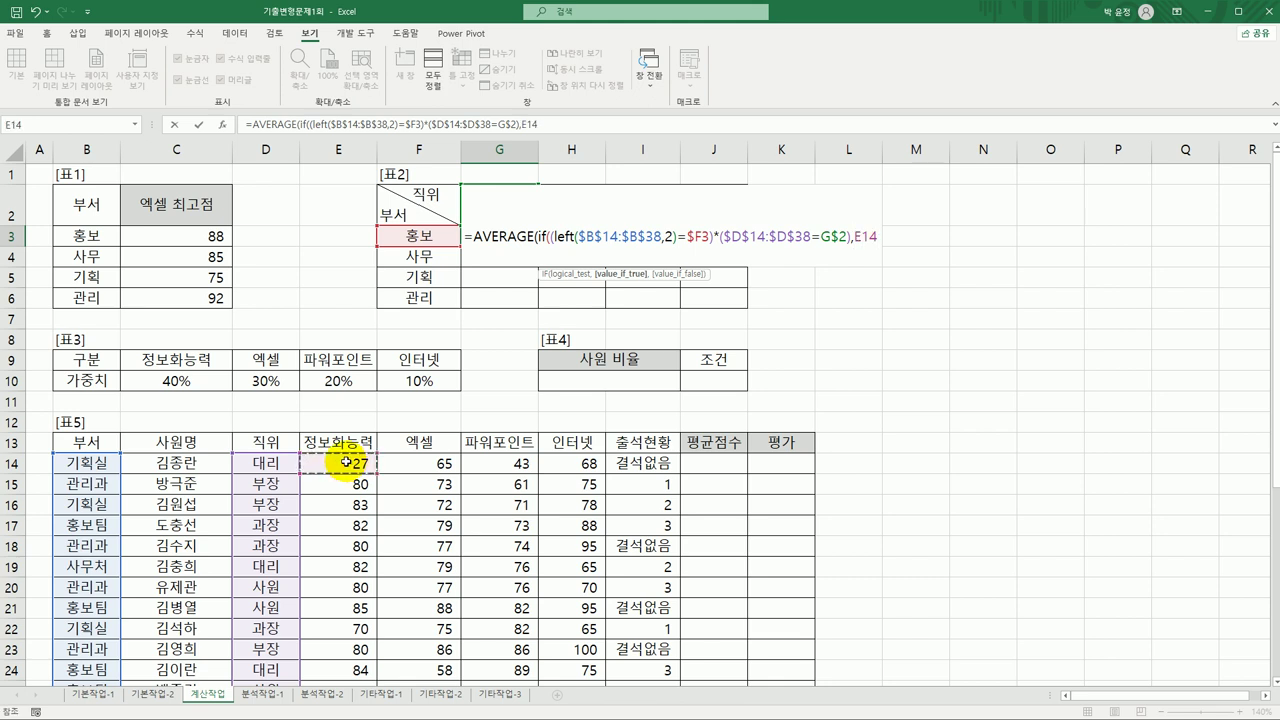
{"action": "left_click_drag", "start_coordinate": [346, 463], "coordinate": [554, 651]}
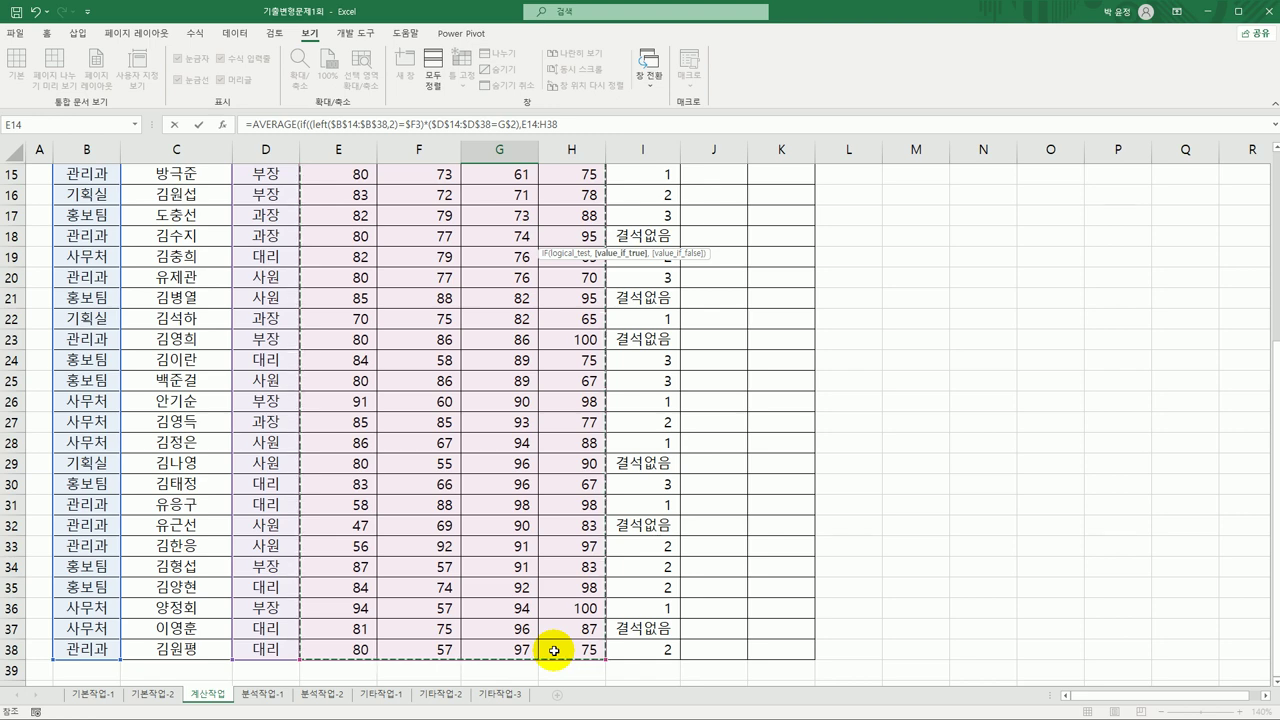
{"action": "key", "text": "F4"}
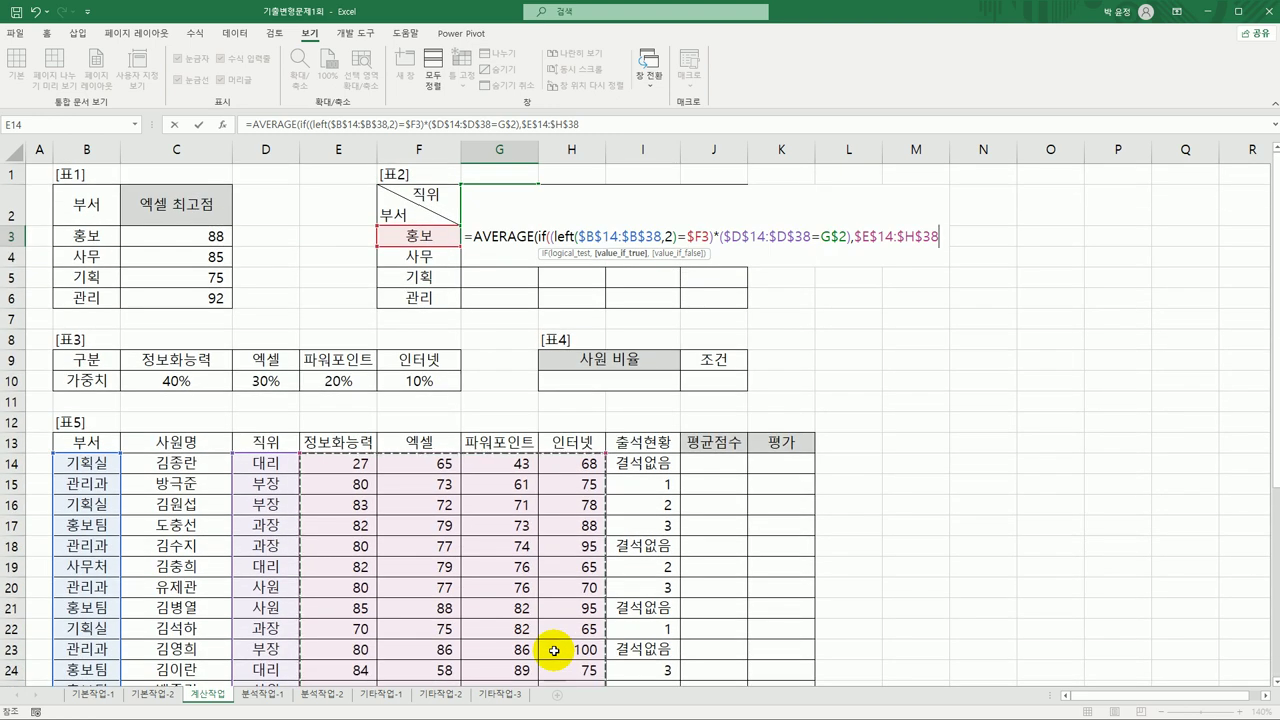
{"action": "type", "text": ")"}
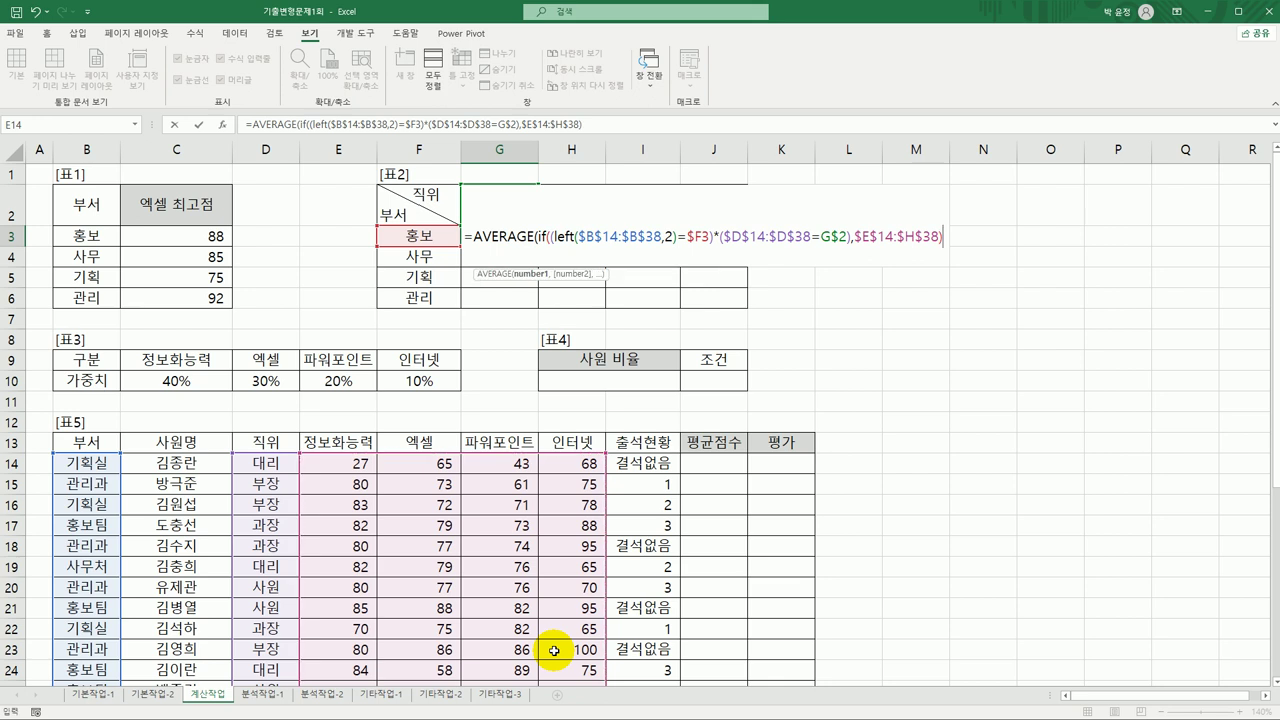
{"action": "type", "text": ")"}
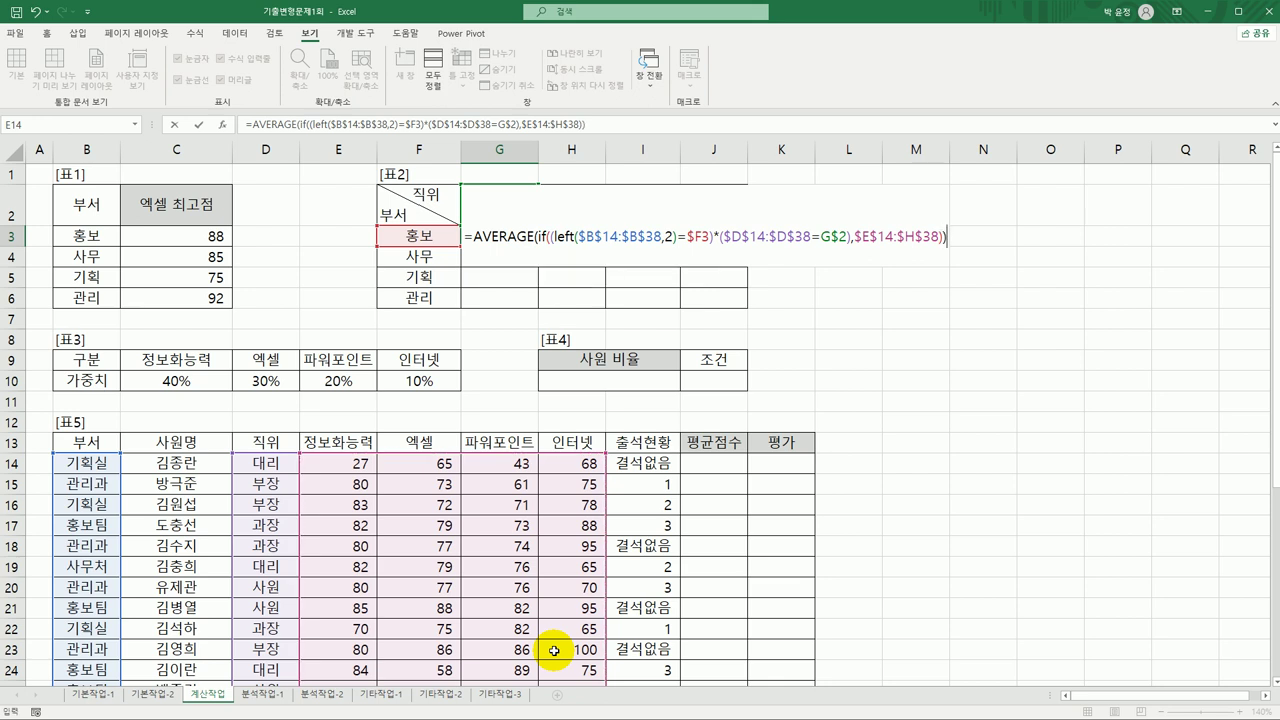
{"action": "key", "text": "ctrl+shift+Return"}
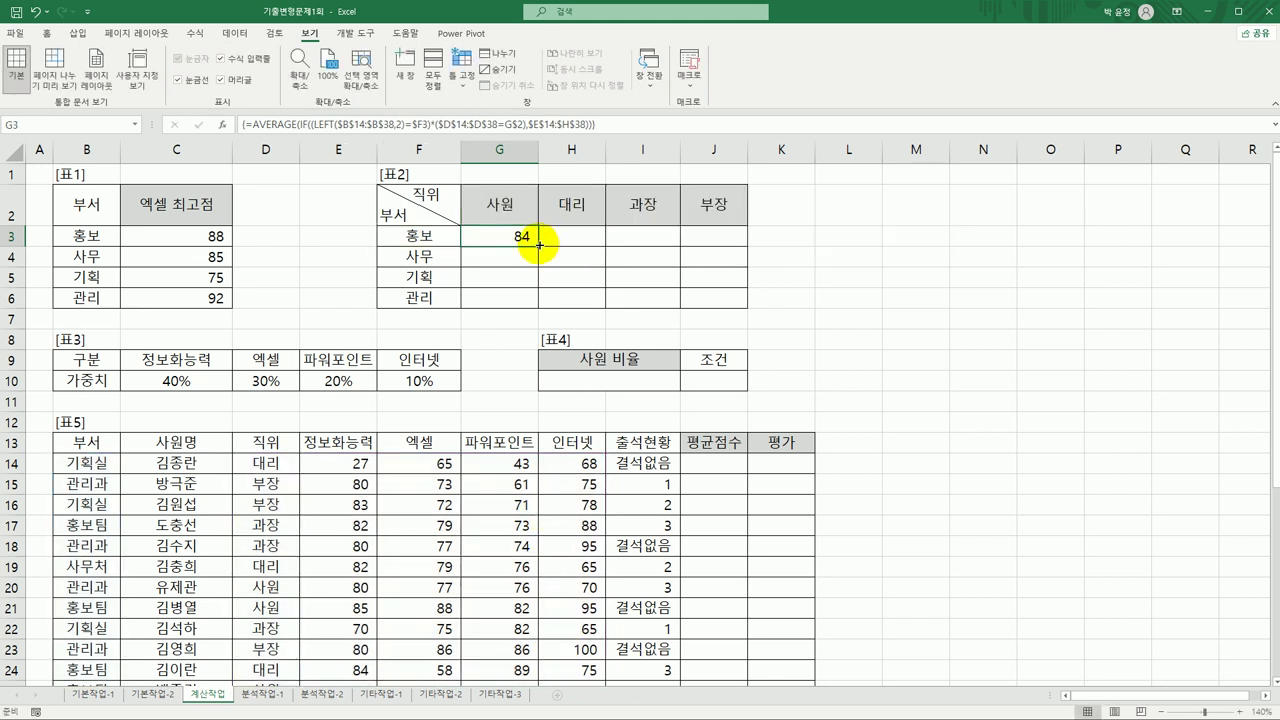
{"action": "left_click_drag", "start_coordinate": [539, 245], "coordinate": [734, 298]}
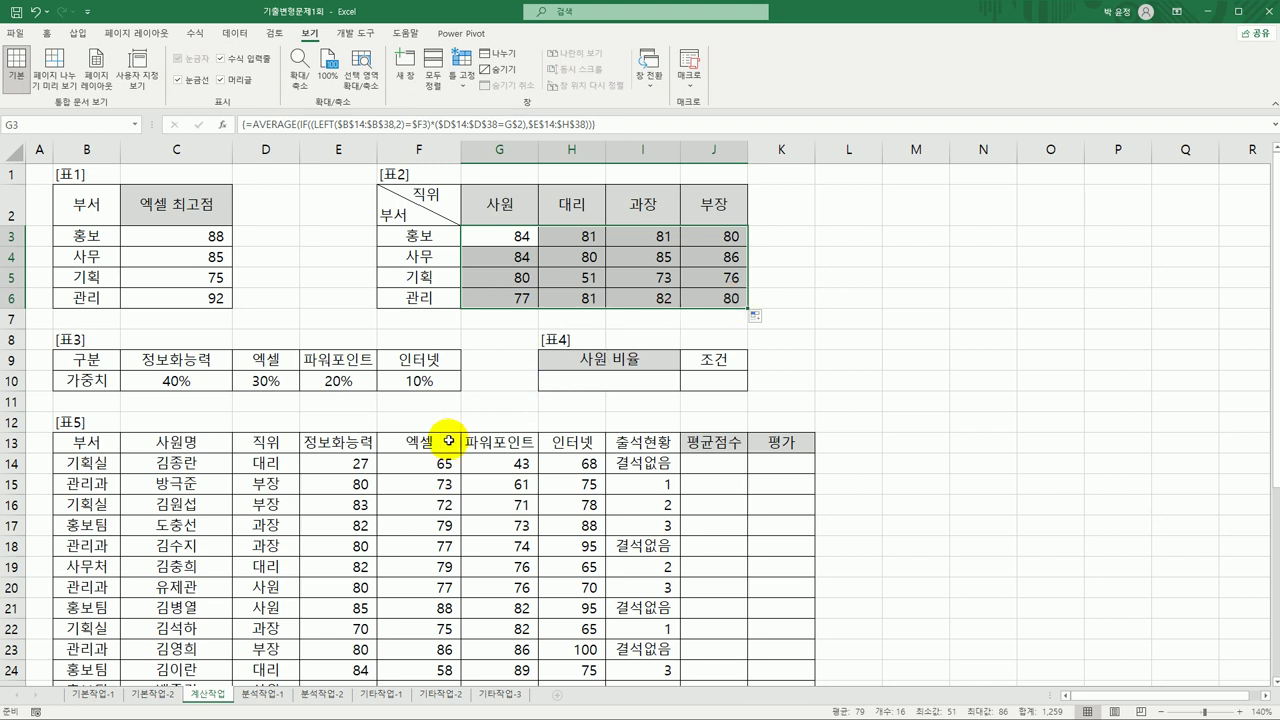
{"action": "left_click", "coordinate": [358, 449]}
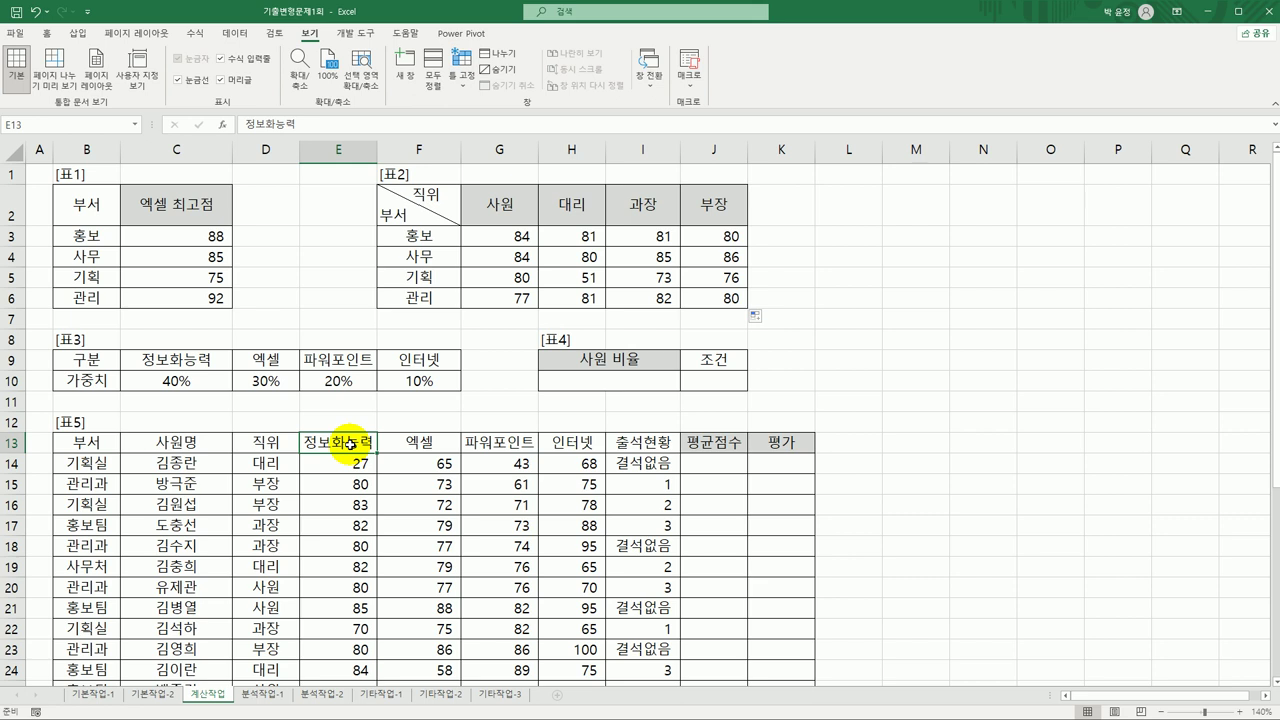
{"action": "left_click", "coordinate": [455, 444]}
{"action": "left_click", "coordinate": [535, 449]}
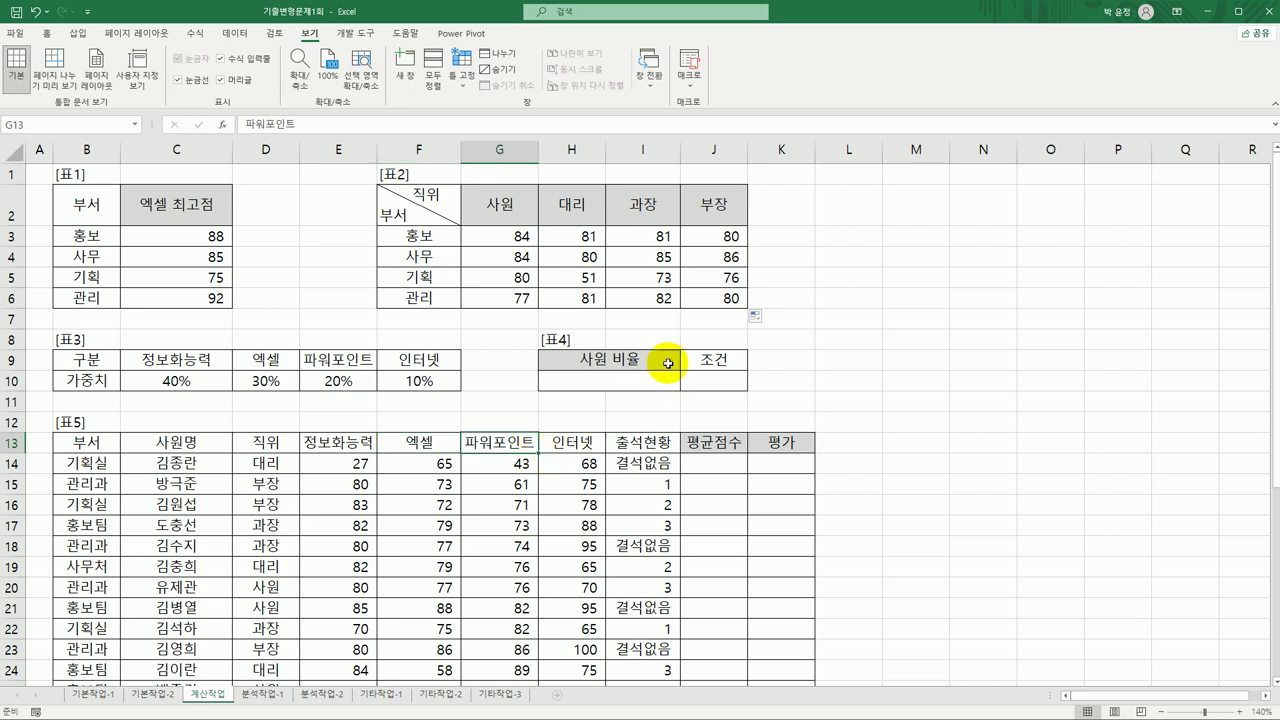
Step: Begin the 조건 formula in cell J10 of 표4 with =and(or(E14>=80,E14<60), to test the 정보화능력 score
{"action": "left_click", "coordinate": [714, 378]}
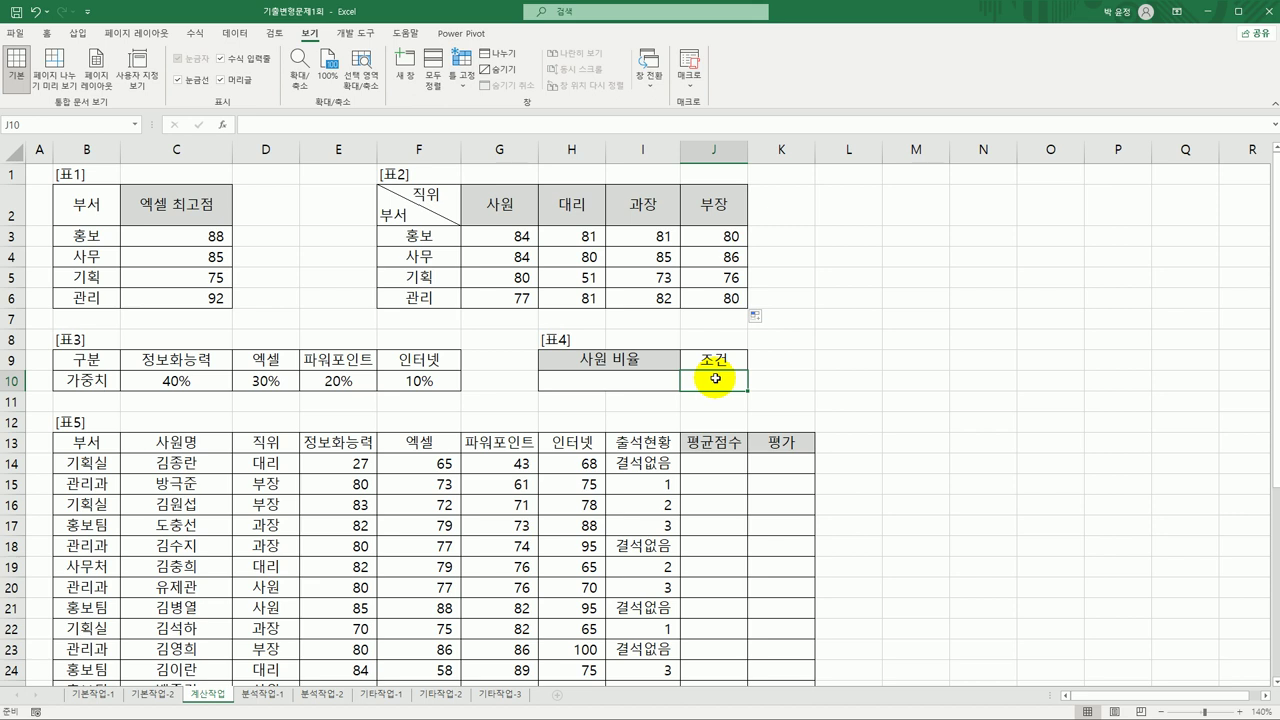
{"action": "type", "text": "="}
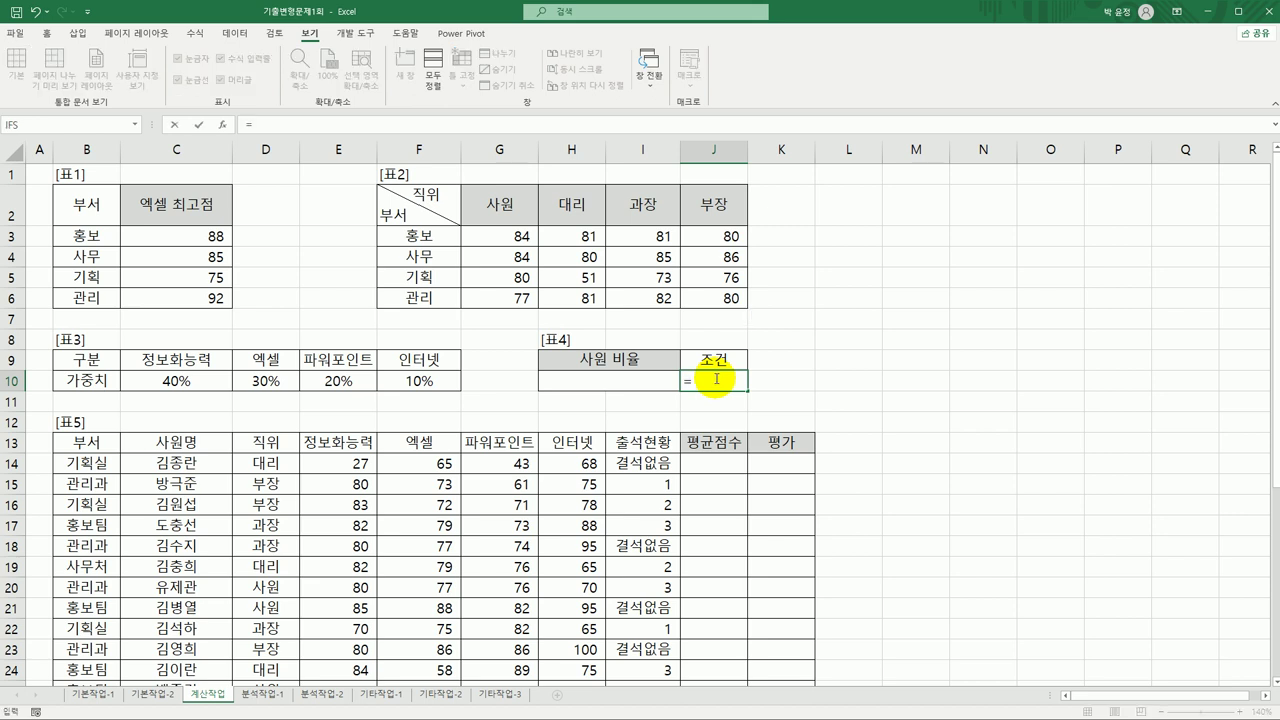
{"action": "type", "text": "and("}
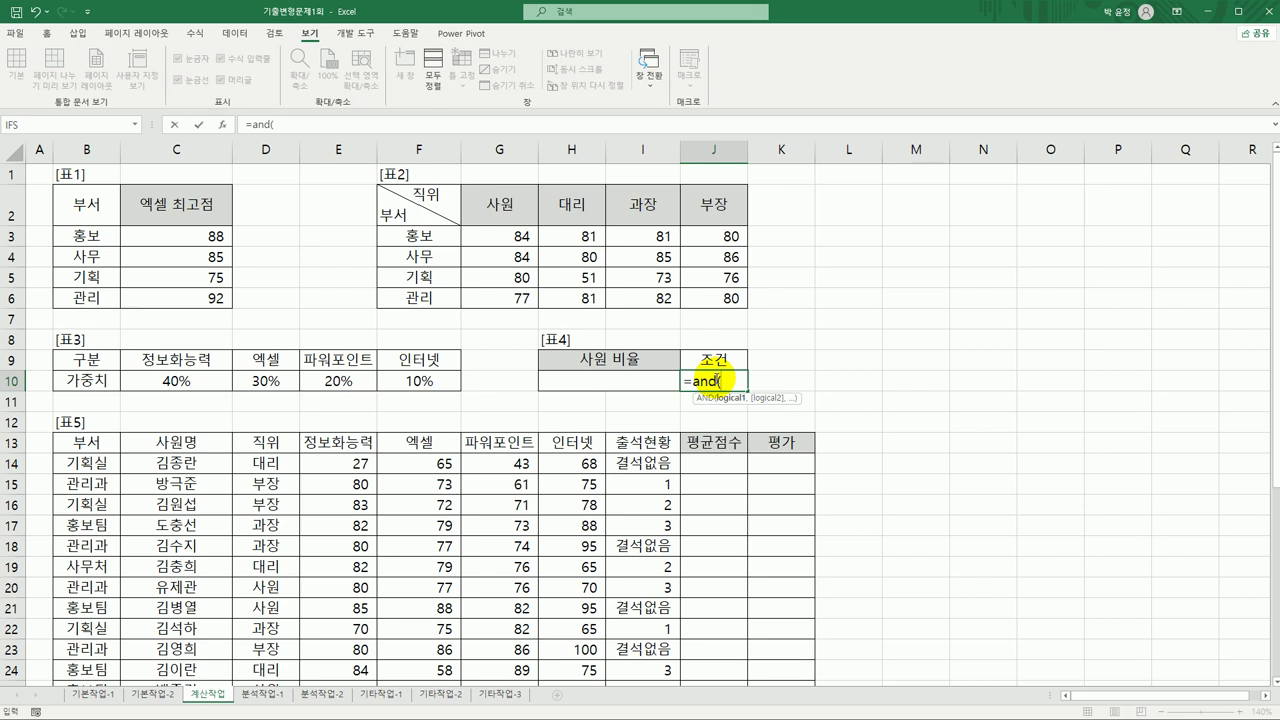
{"action": "type", "text": "or("}
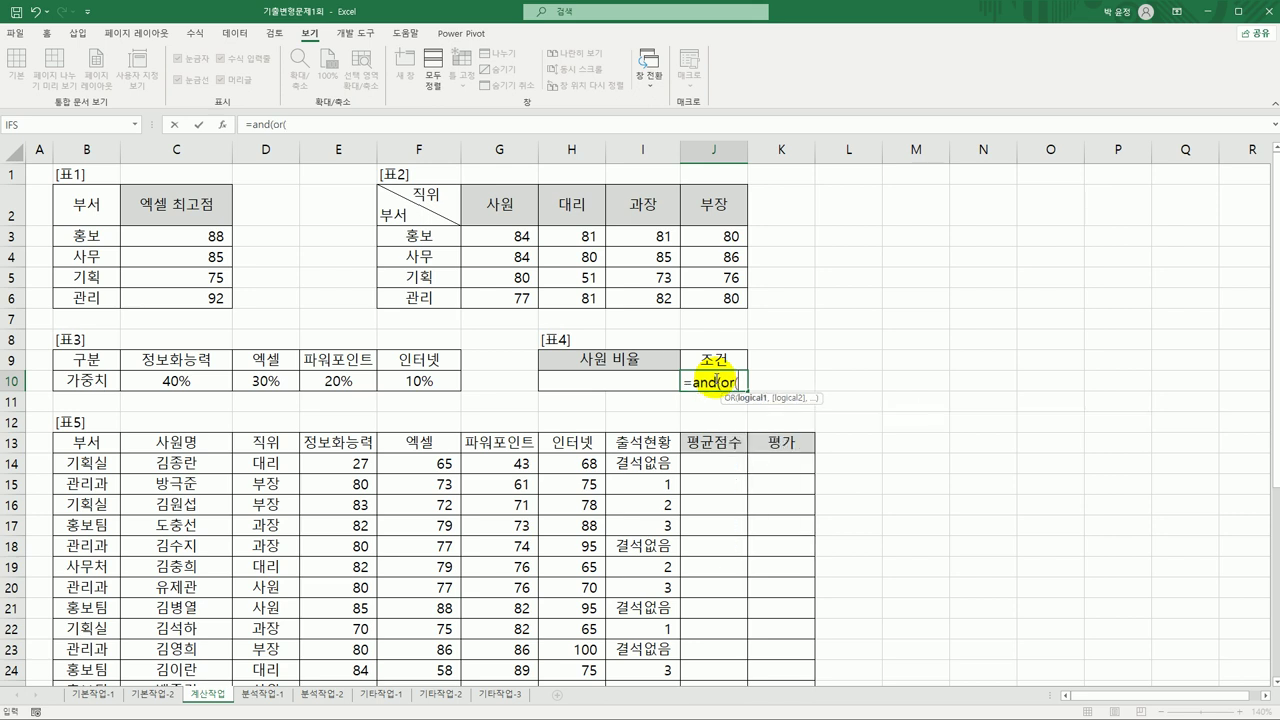
{"action": "left_click", "coordinate": [338, 463]}
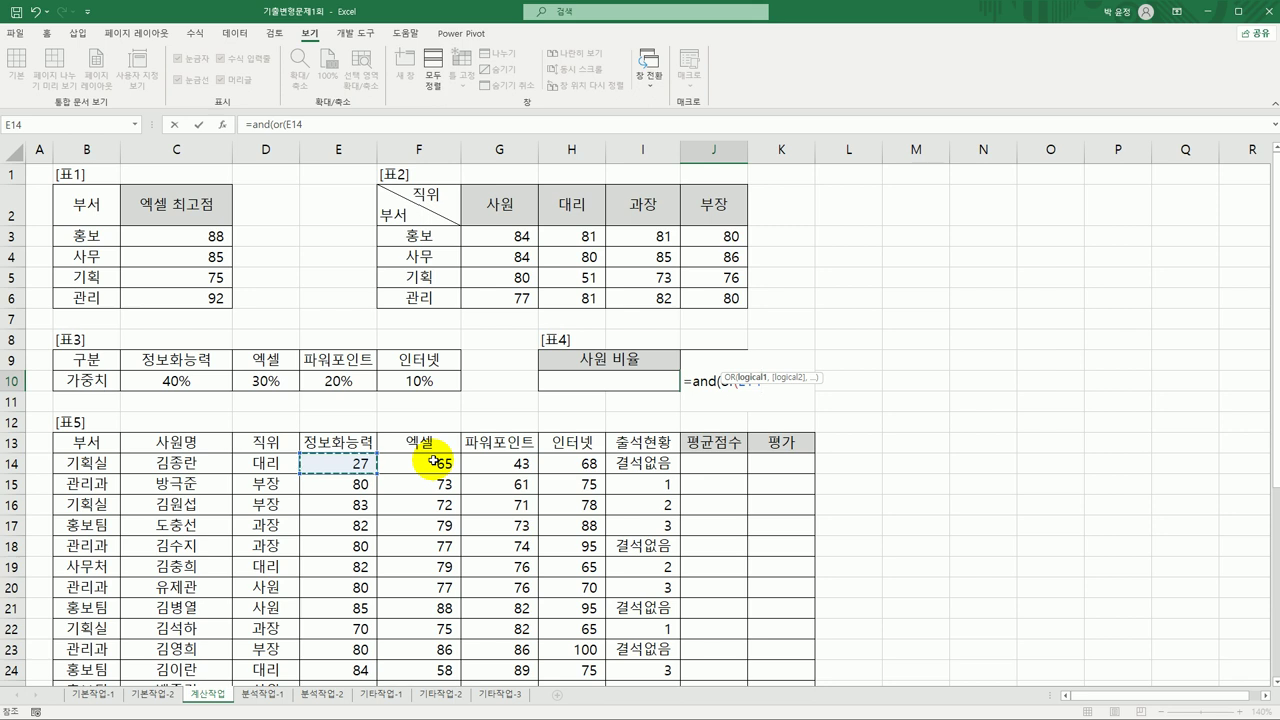
{"action": "type", "text": ">=80"}
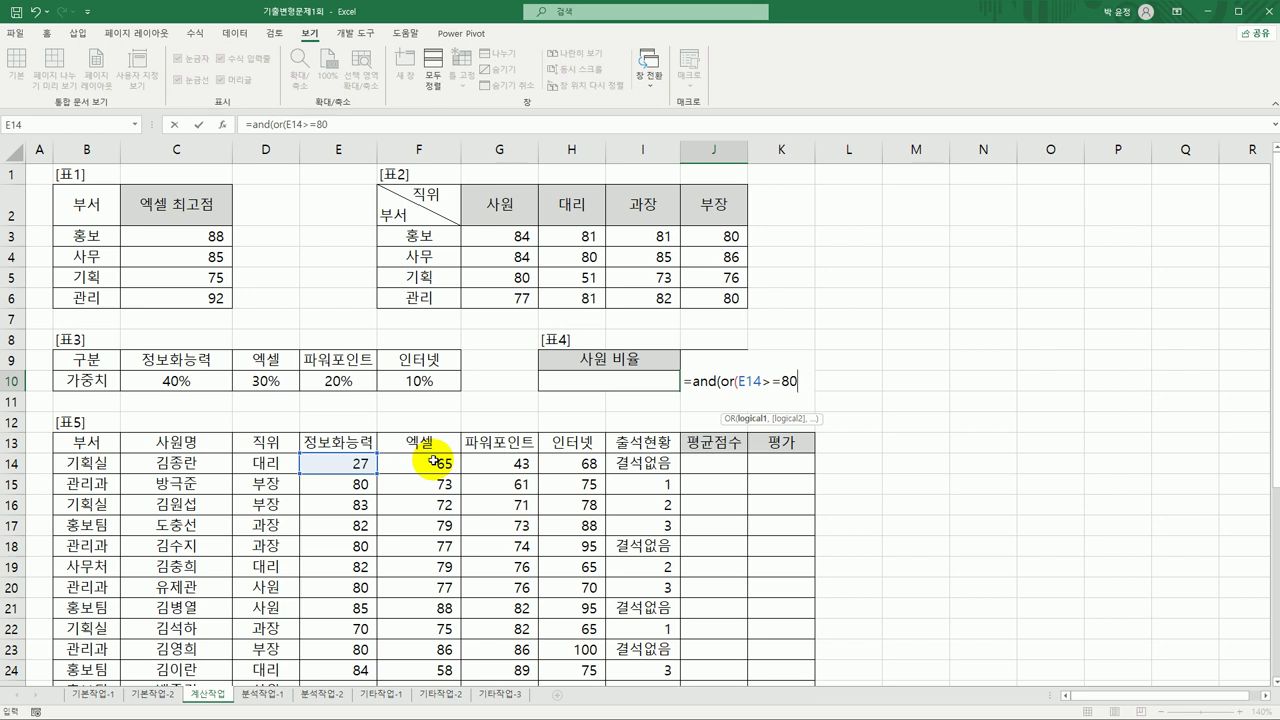
{"action": "type", "text": ","}
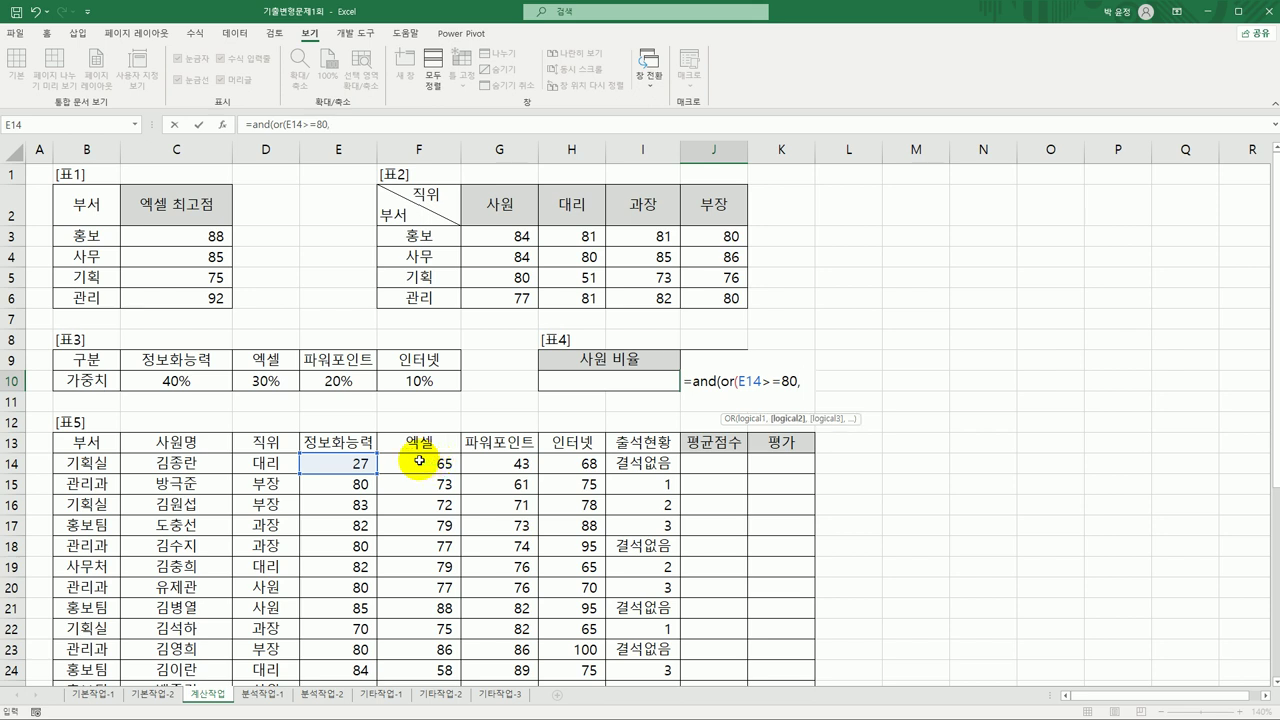
{"action": "left_click", "coordinate": [345, 463]}
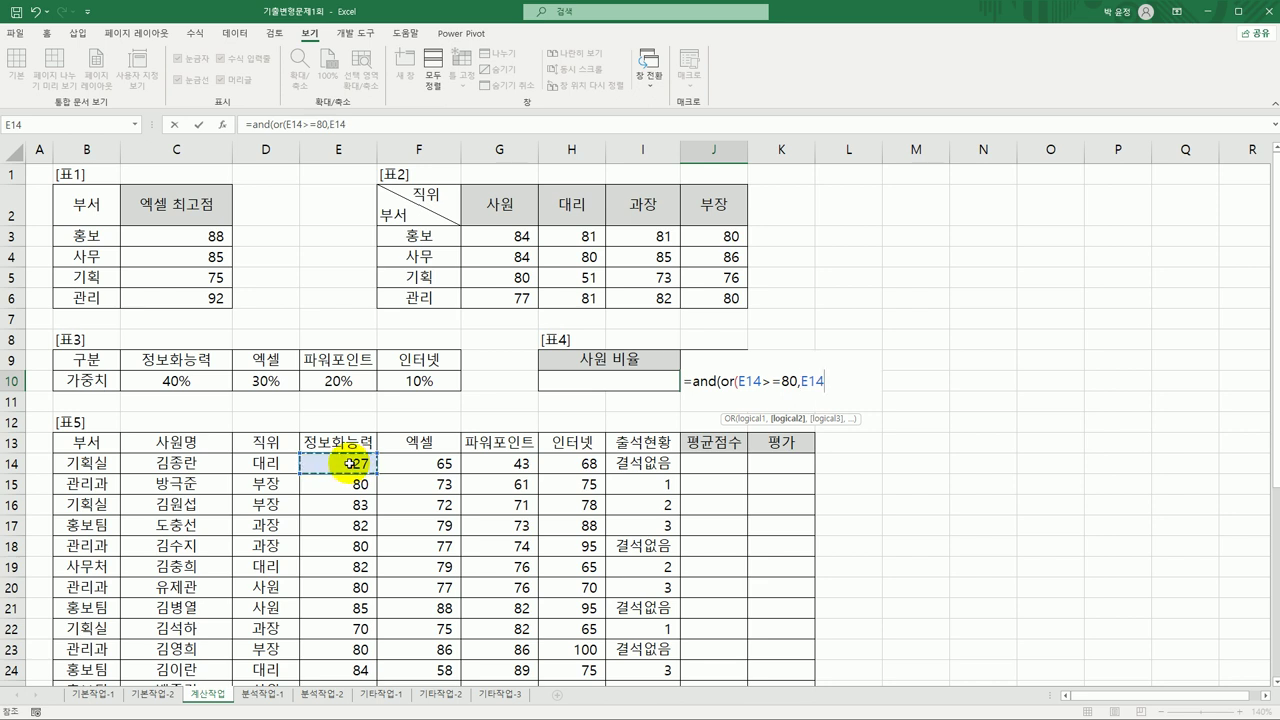
{"action": "type", "text": "<60),"}
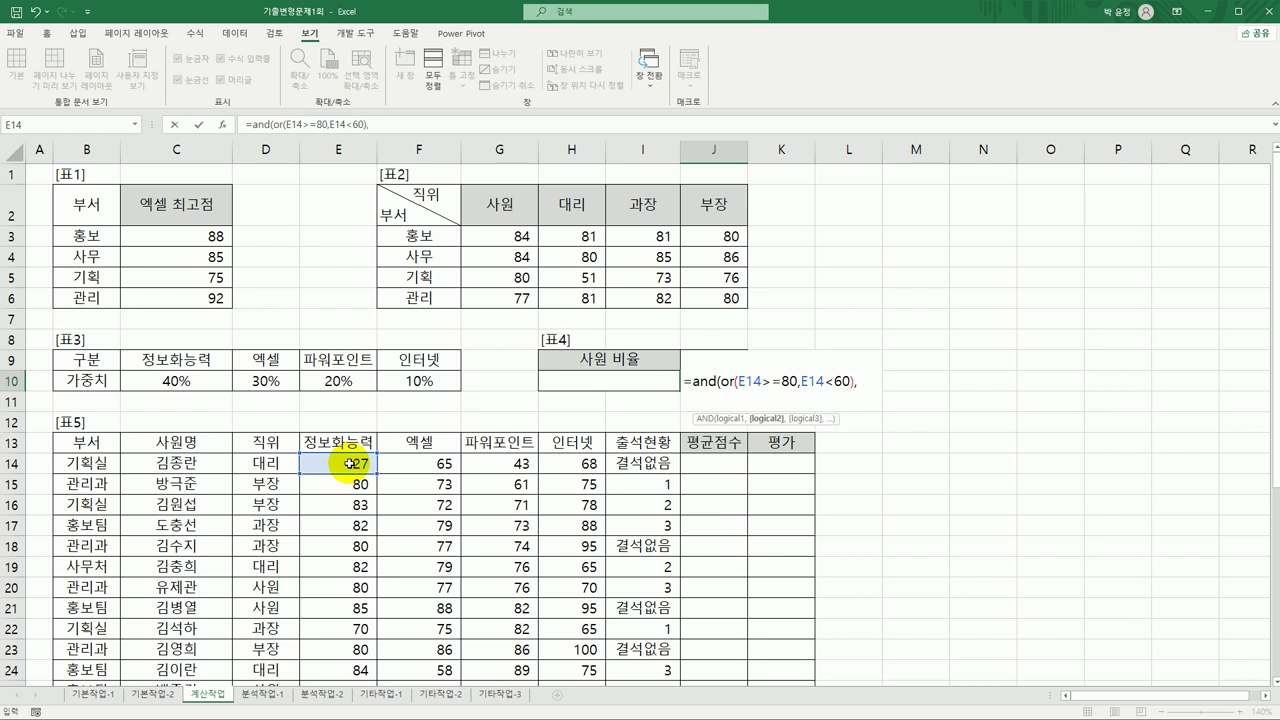
Step: Add the condition F14>G14 comparing 엑셀 with 파워포인트 to the J10 formula and enter it
{"action": "left_click", "coordinate": [441, 458]}
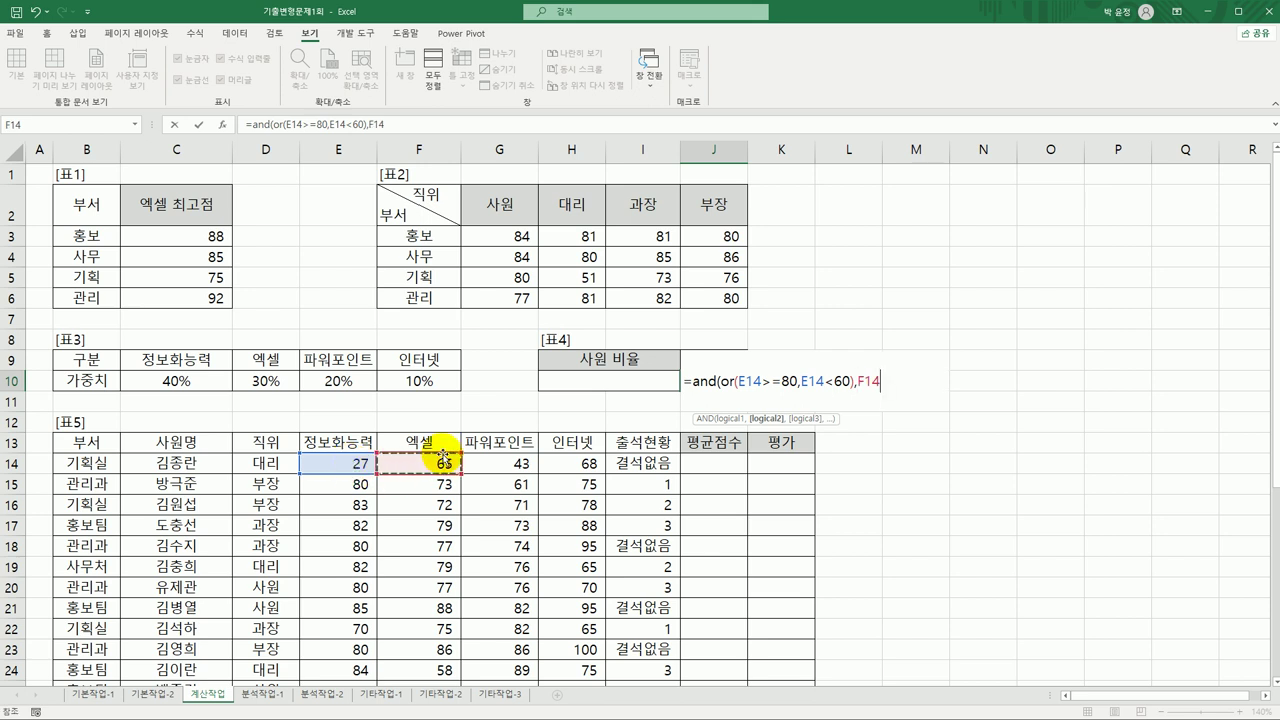
{"action": "type", "text": ">"}
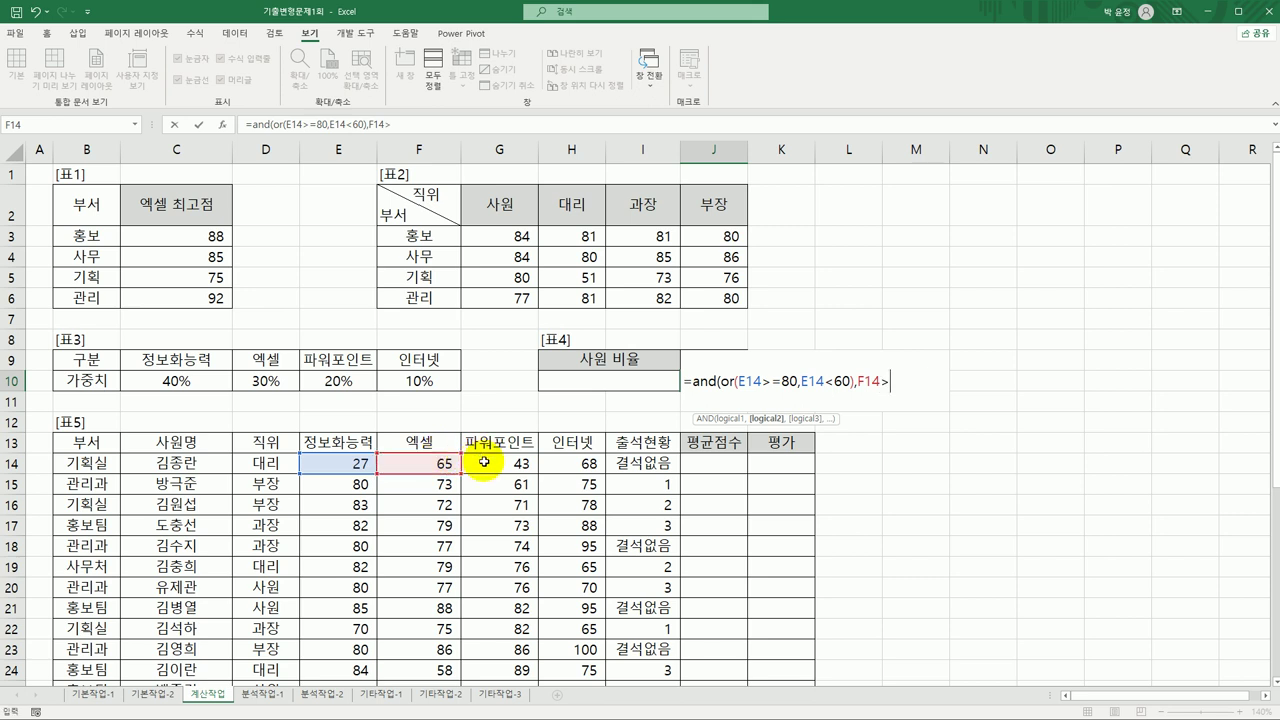
{"action": "left_click", "coordinate": [484, 462]}
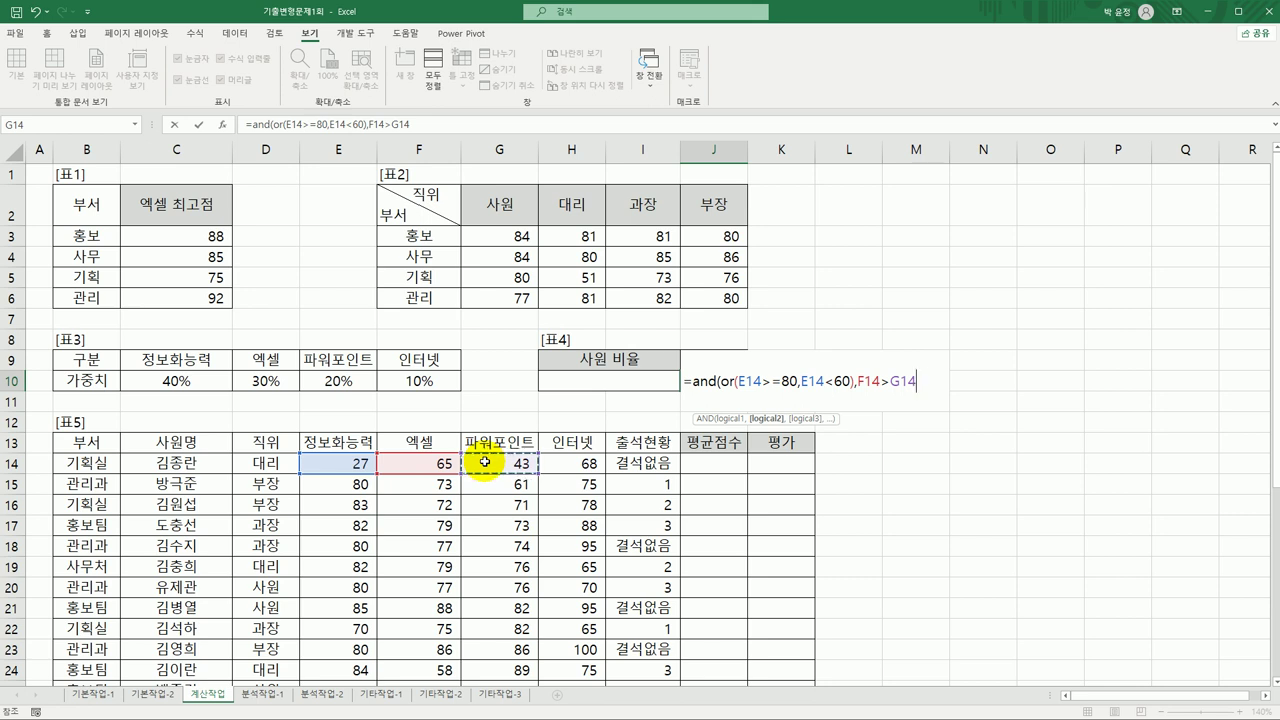
{"action": "type", "text": ")"}
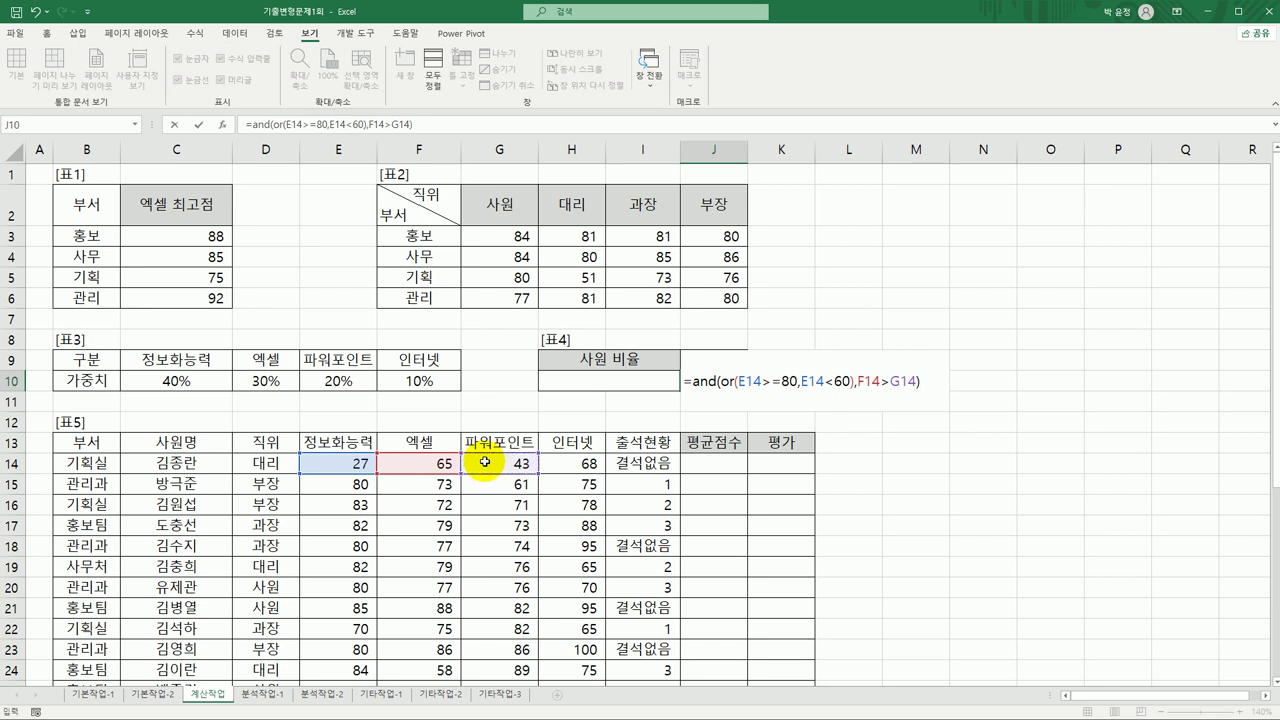
{"action": "key", "text": "ctrl+Return"}
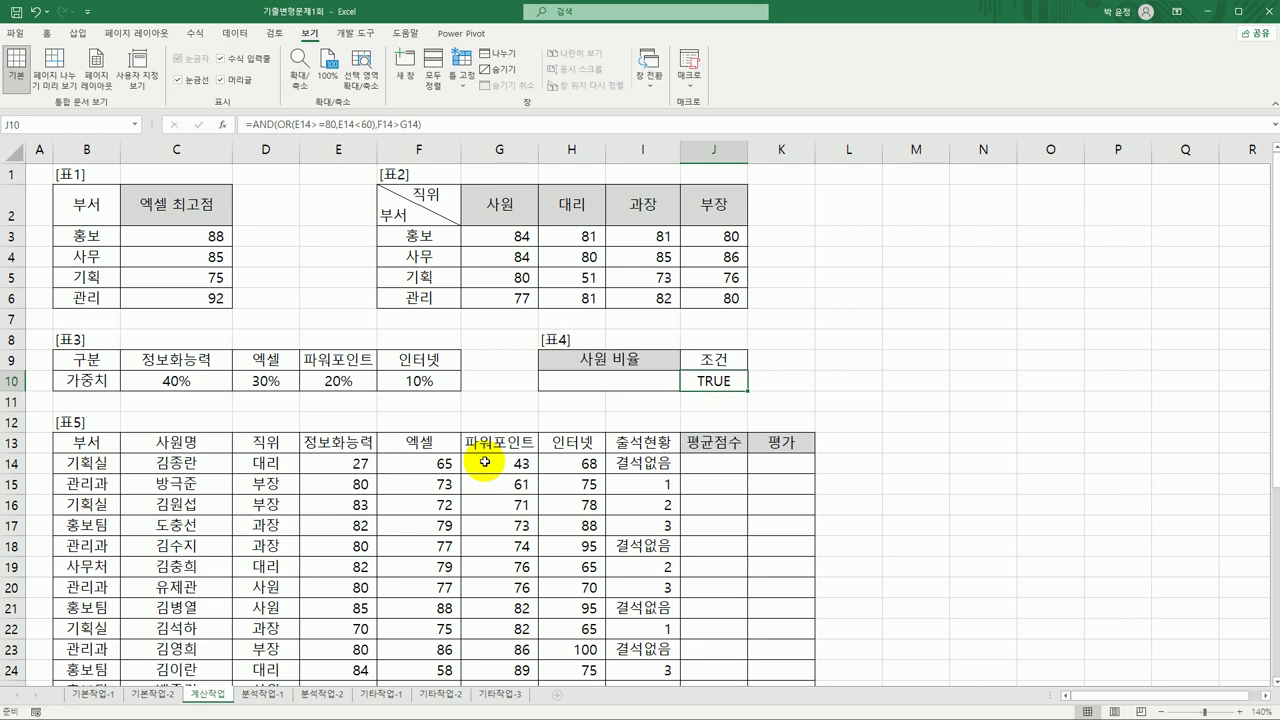
Step: Begin the 사원 비율 formula in cell H10 with =DCOUNTA( and set B13:I38 of 표5 as its database
{"action": "left_click", "coordinate": [573, 378]}
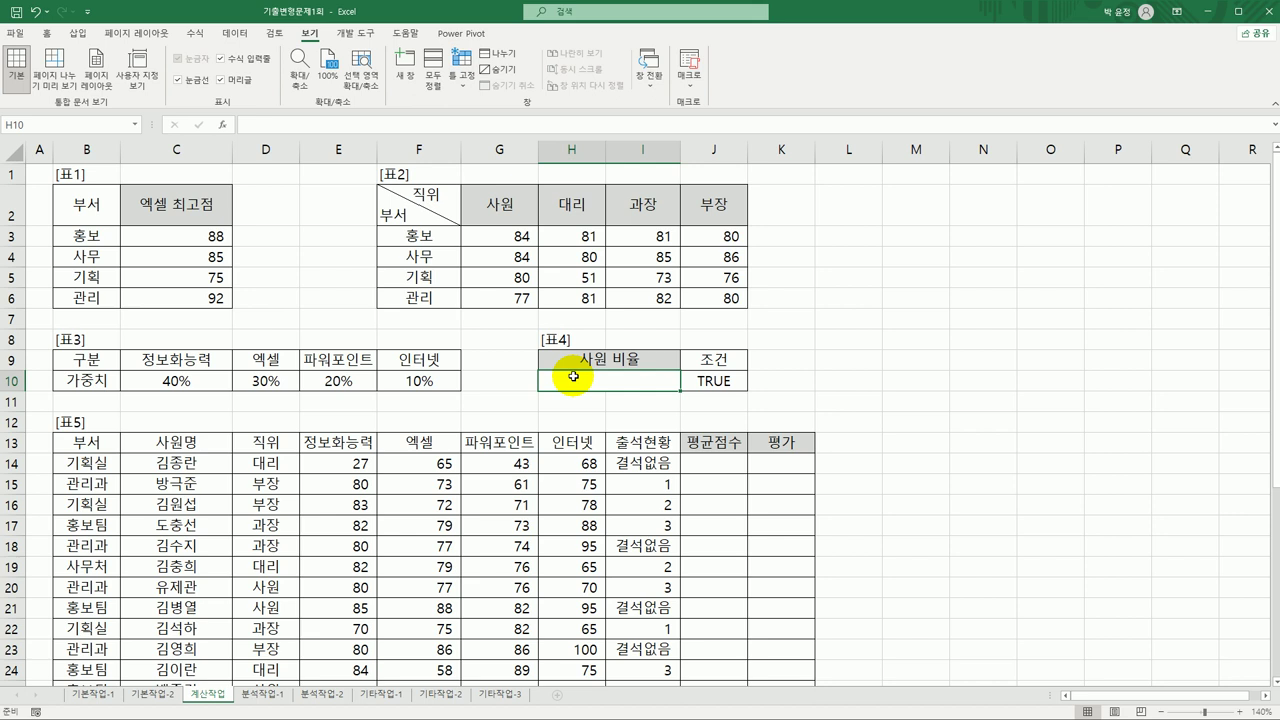
{"action": "type", "text": "="}
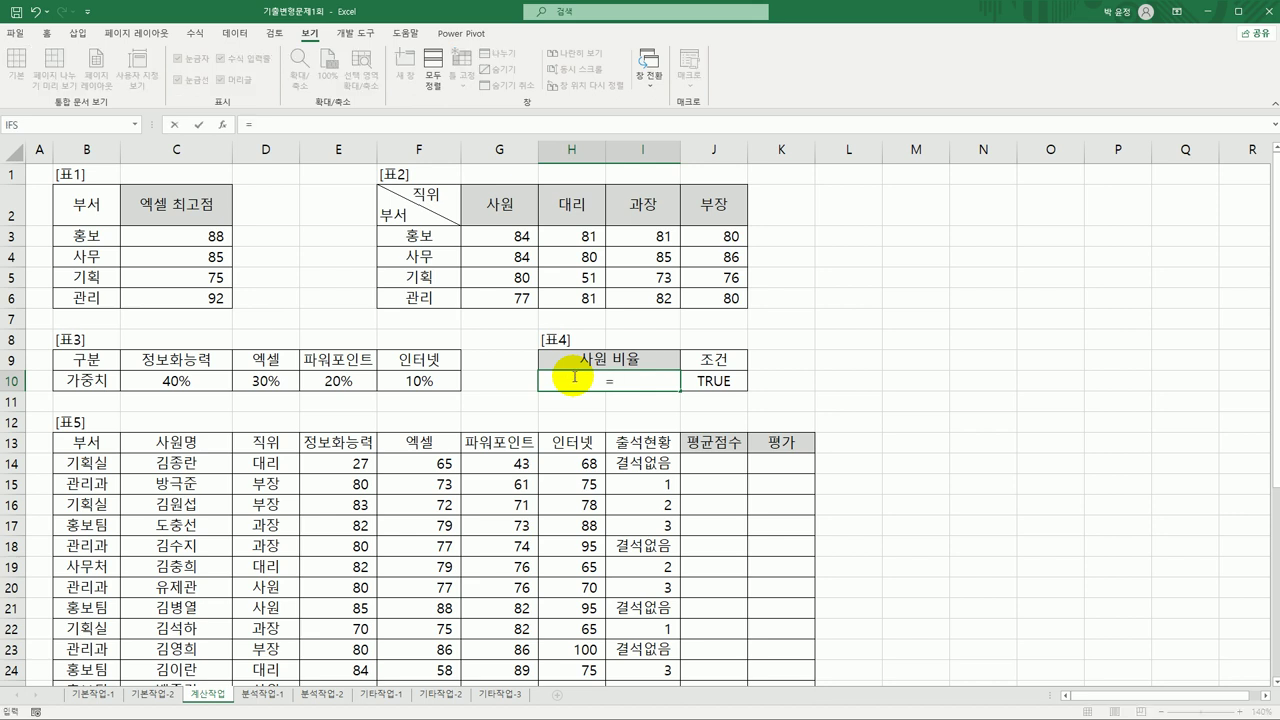
{"action": "type", "text": "dcou"}
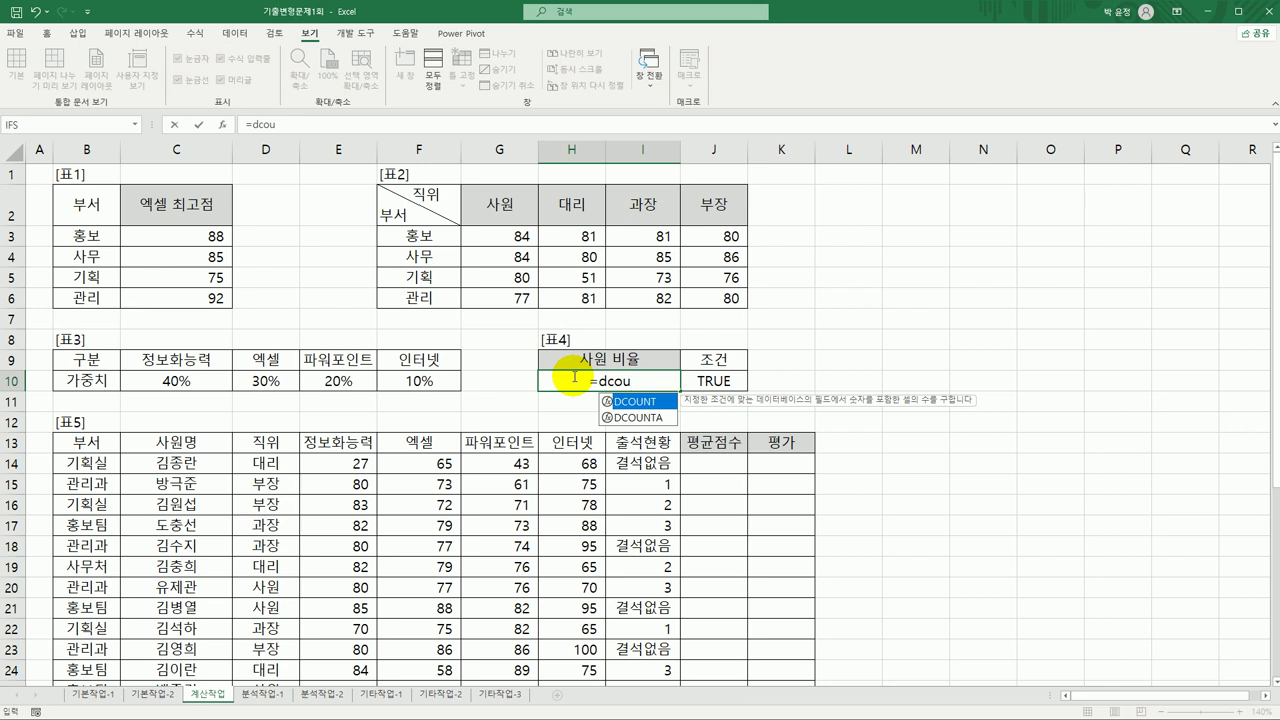
{"action": "key", "text": "Down"}
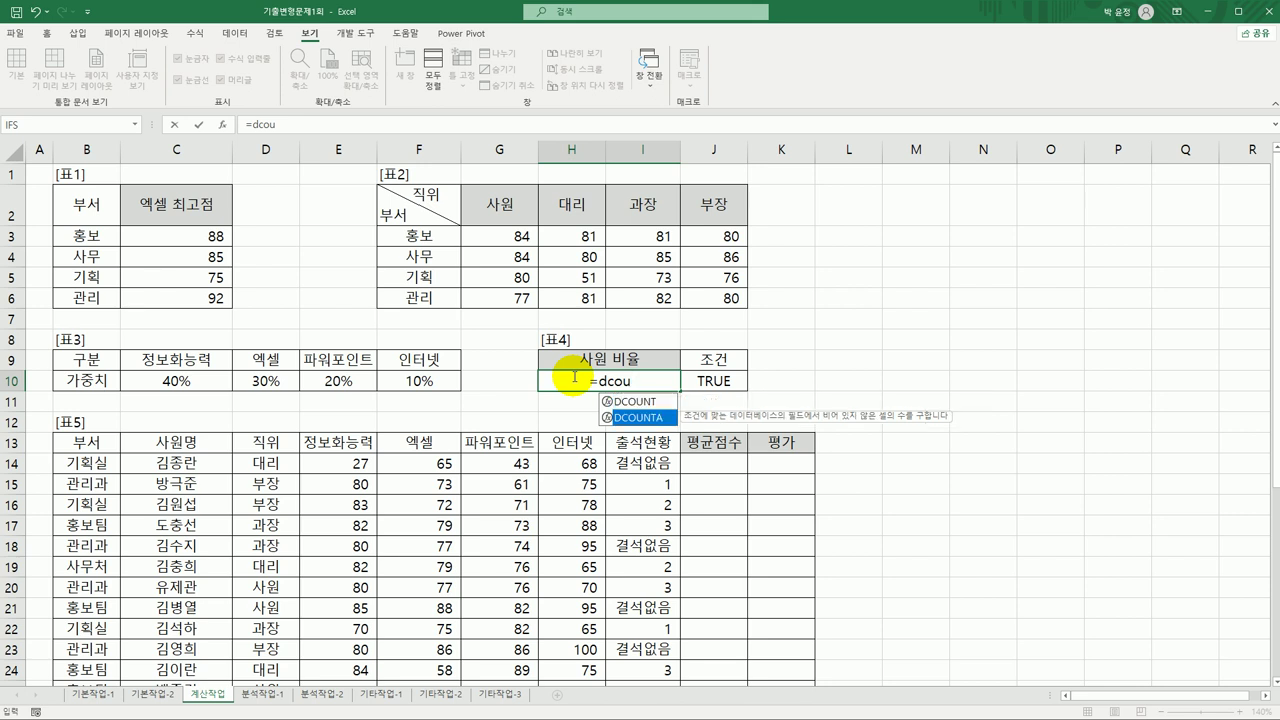
{"action": "key", "text": "Tab"}
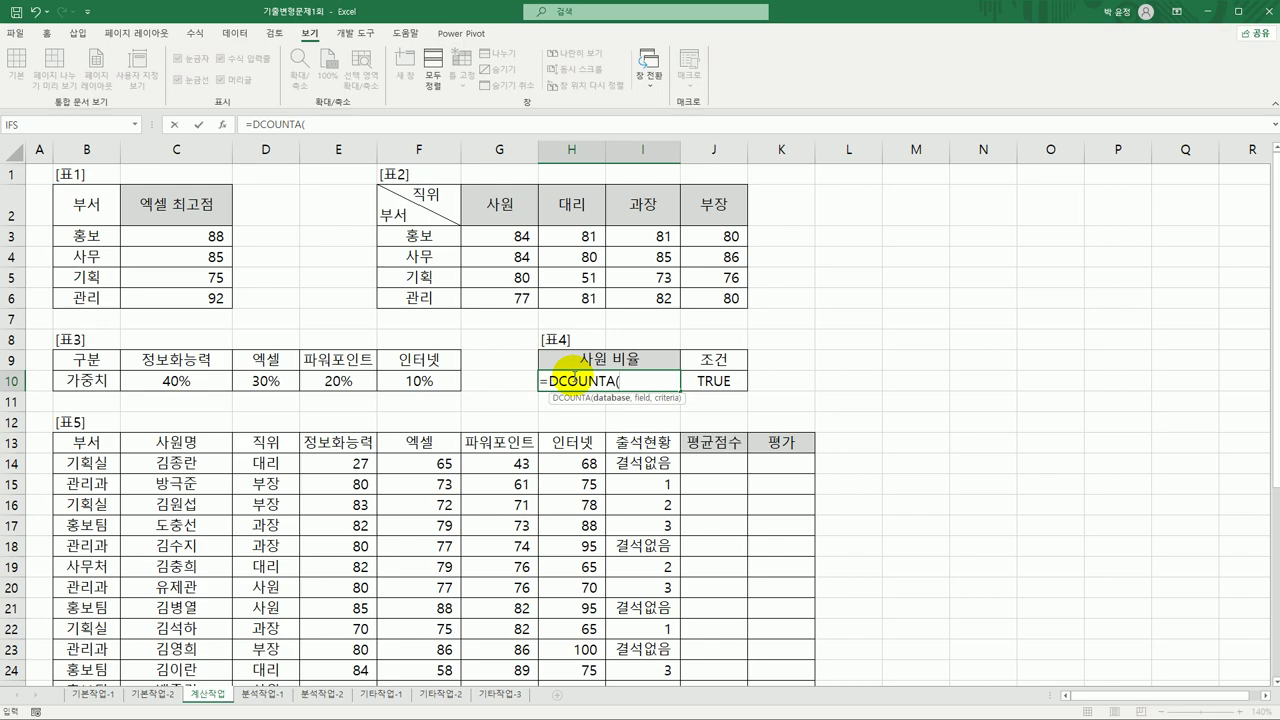
{"action": "left_click_drag", "start_coordinate": [327, 490], "coordinate": [651, 665]}
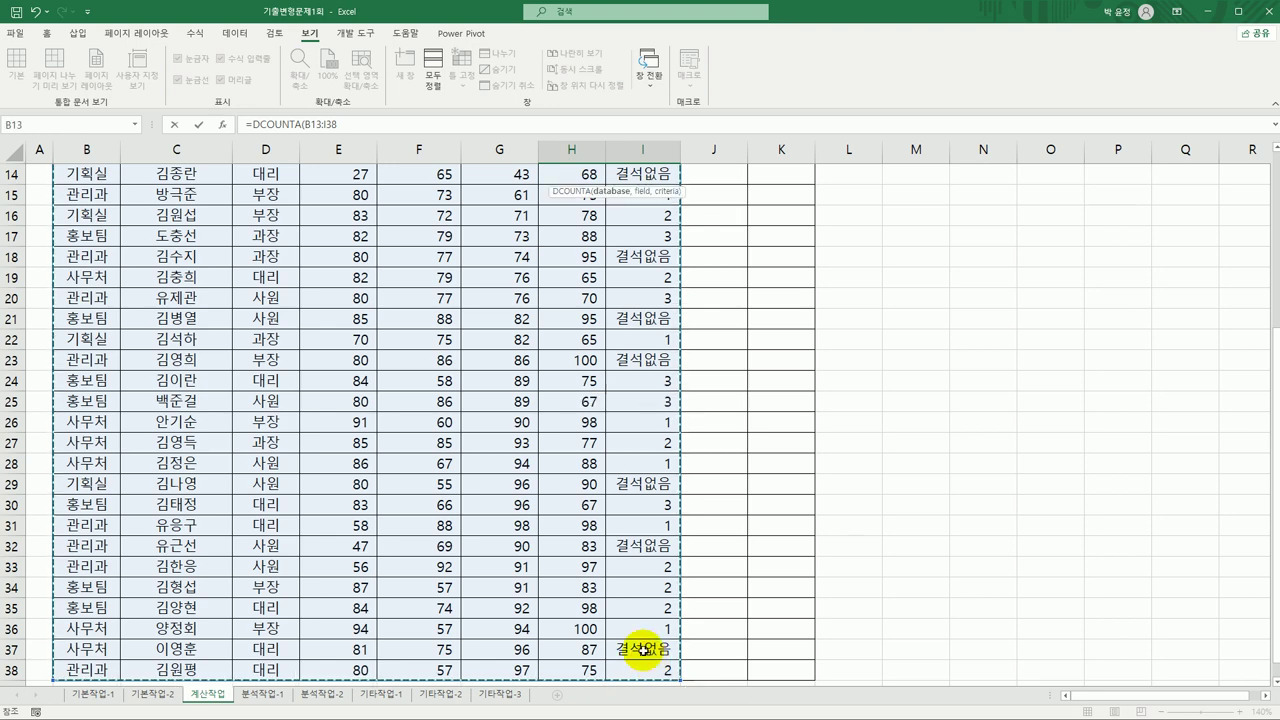
{"action": "scroll", "coordinate": [616, 344], "scroll_direction": "up", "scroll_amount": 4}
{"action": "scroll", "coordinate": [616, 344], "scroll_direction": "up", "scroll_amount": 1}
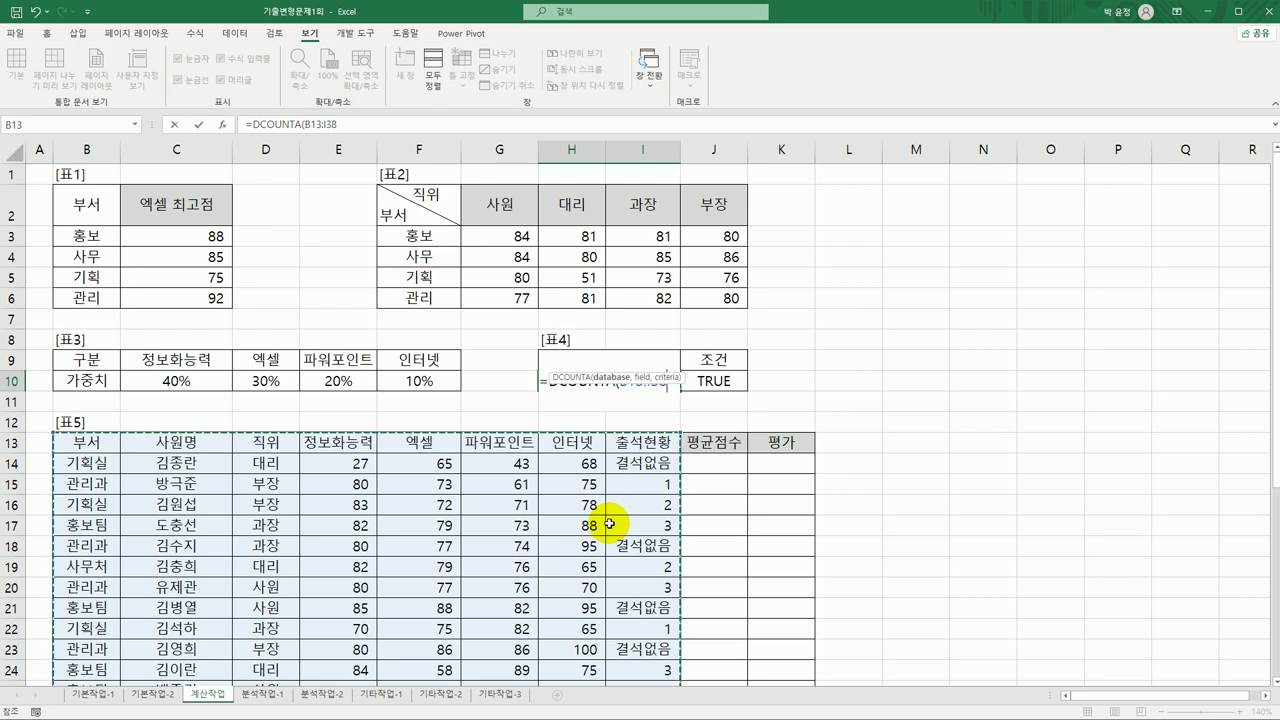
{"action": "type", "text": ","}
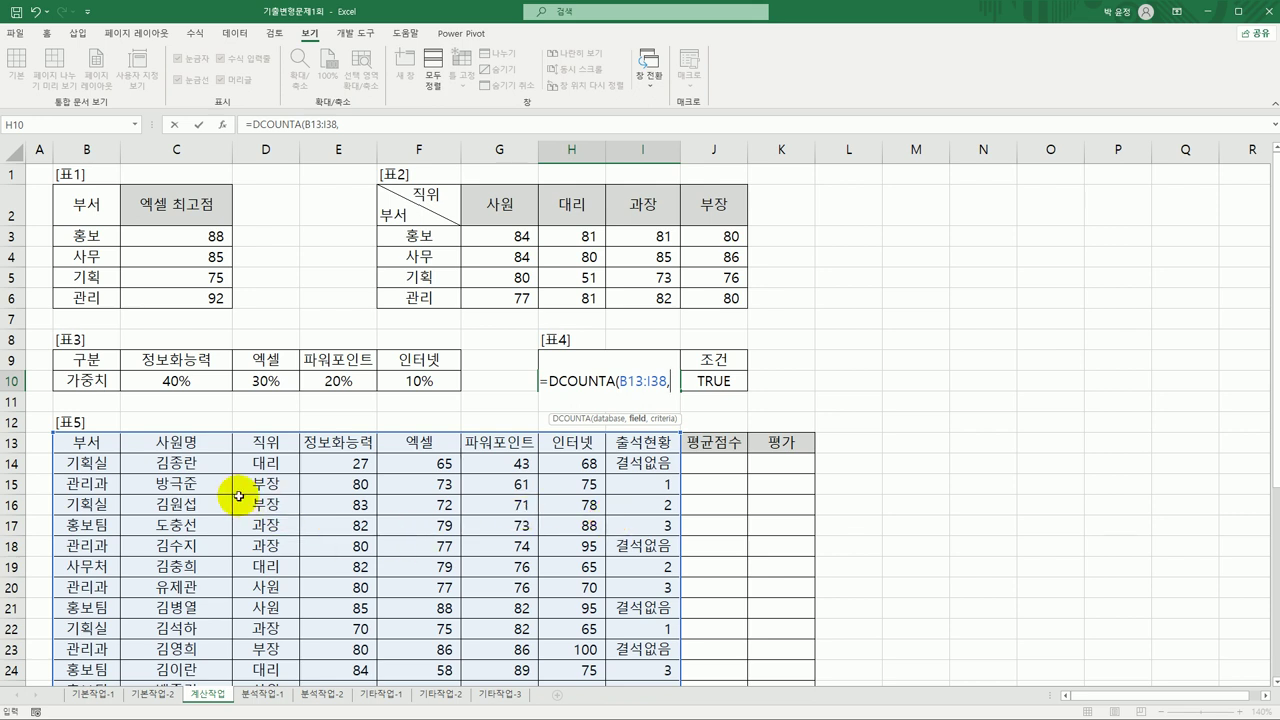
Step: Add the 사원명 header cell C13 as the field argument of the H10 DCOUNTA formula
{"action": "scroll", "coordinate": [595, 555], "scroll_direction": "down", "scroll_amount": 6}
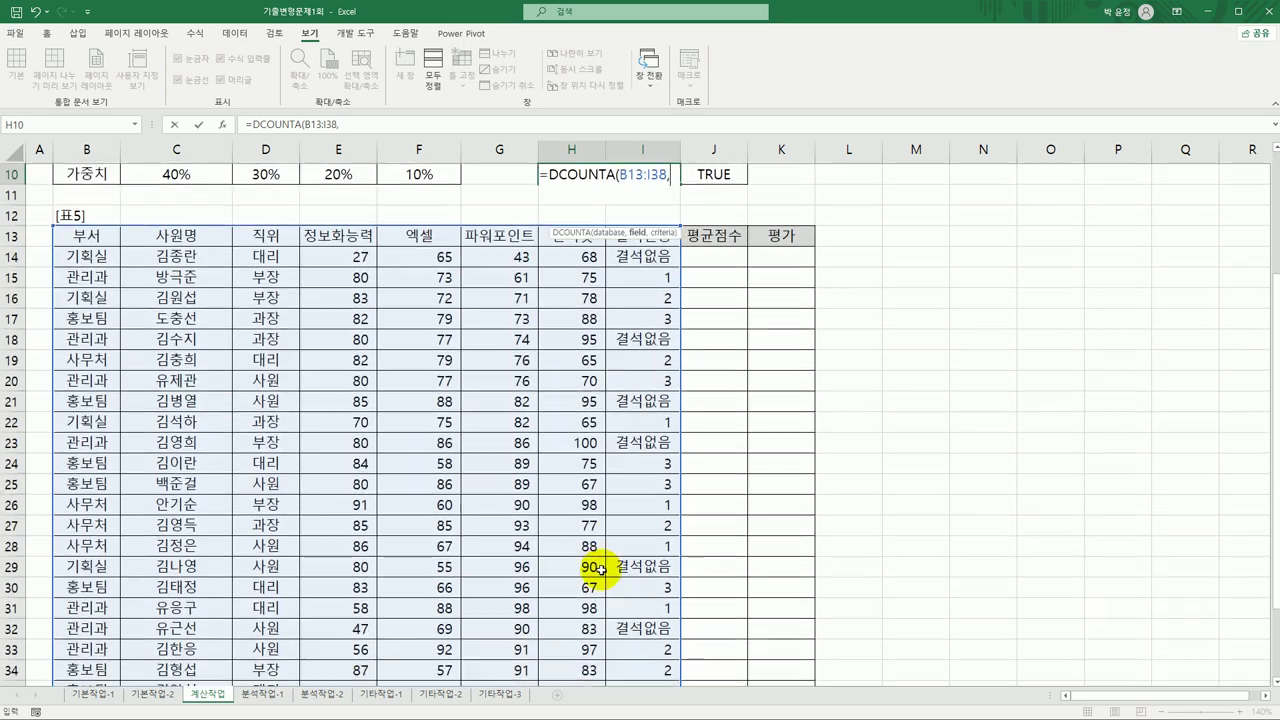
{"action": "scroll", "coordinate": [600, 568], "scroll_direction": "up", "scroll_amount": 6}
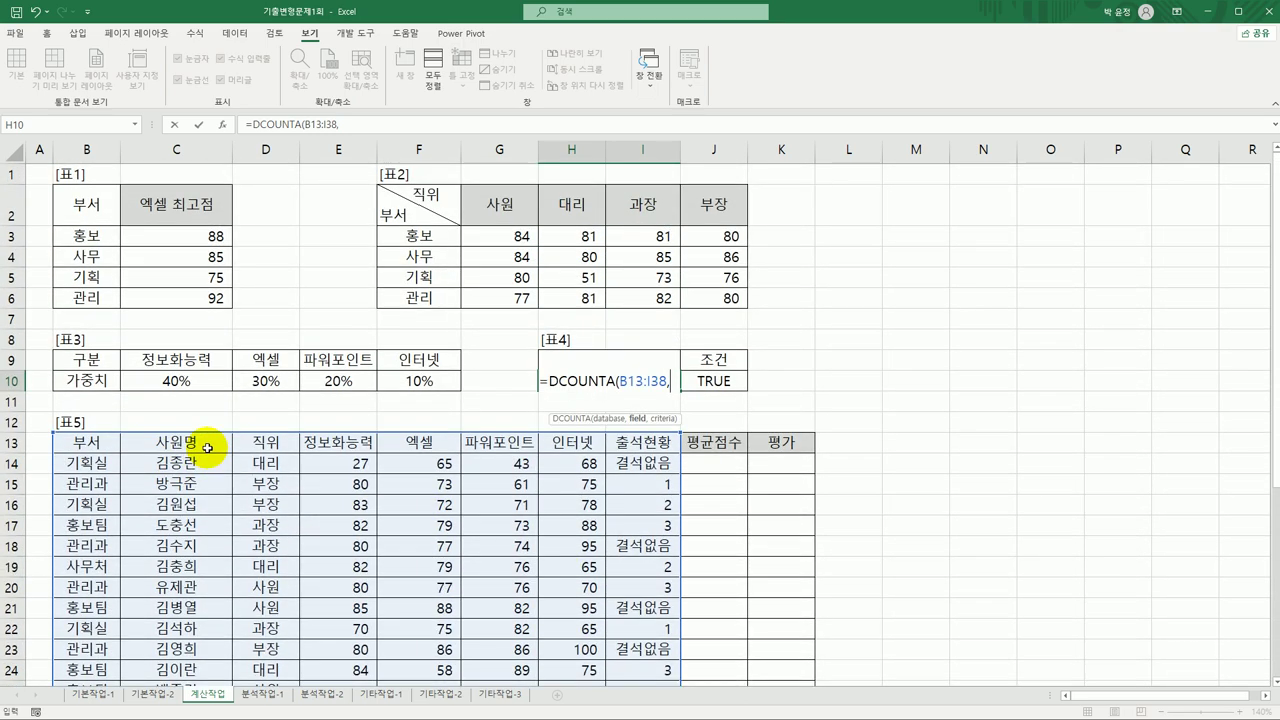
{"action": "left_click", "coordinate": [207, 447]}
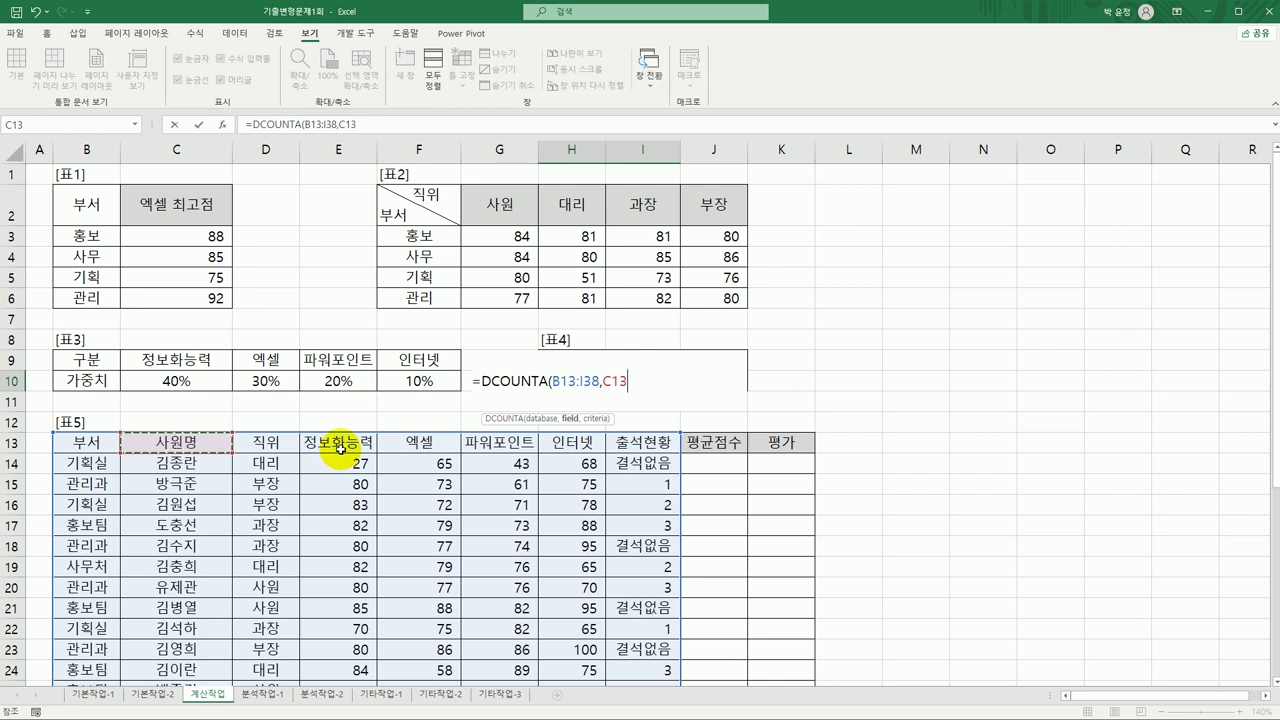
{"action": "type", "text": ","}
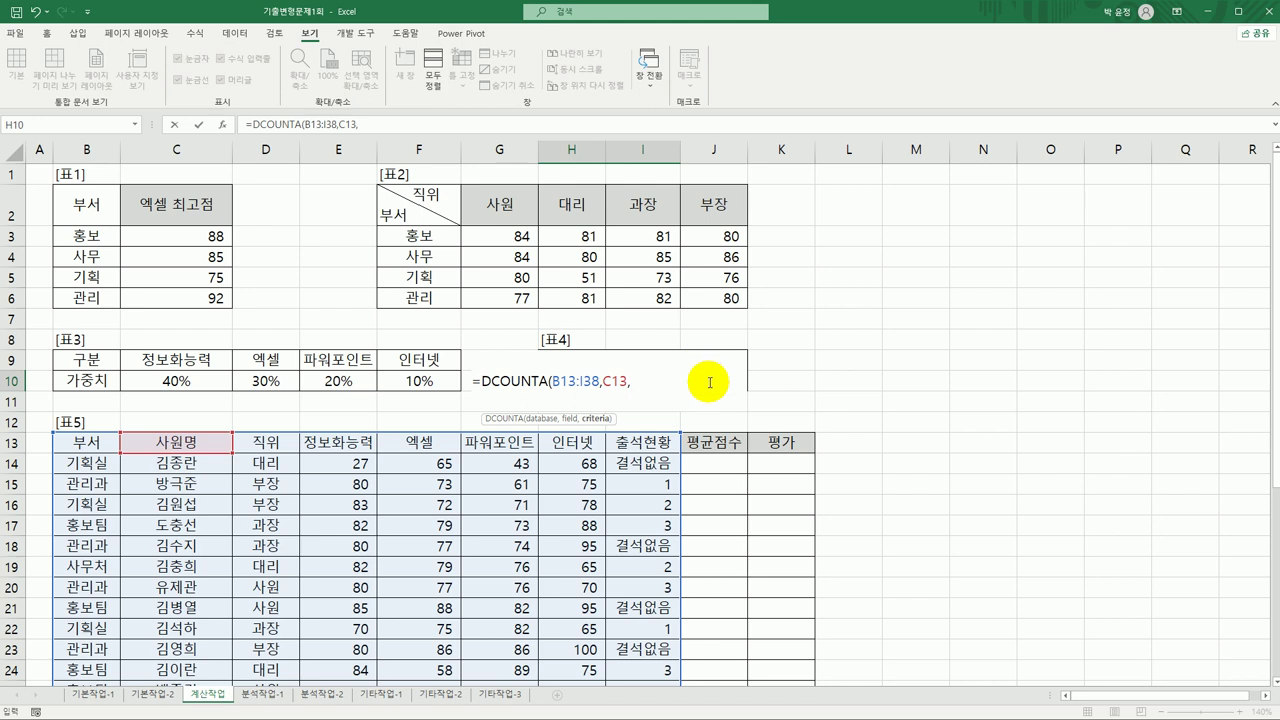
Step: Set J9:J10 as the criteria range of the H10 DCOUNTA formula and enter it
{"action": "left_click", "coordinate": [772, 358]}
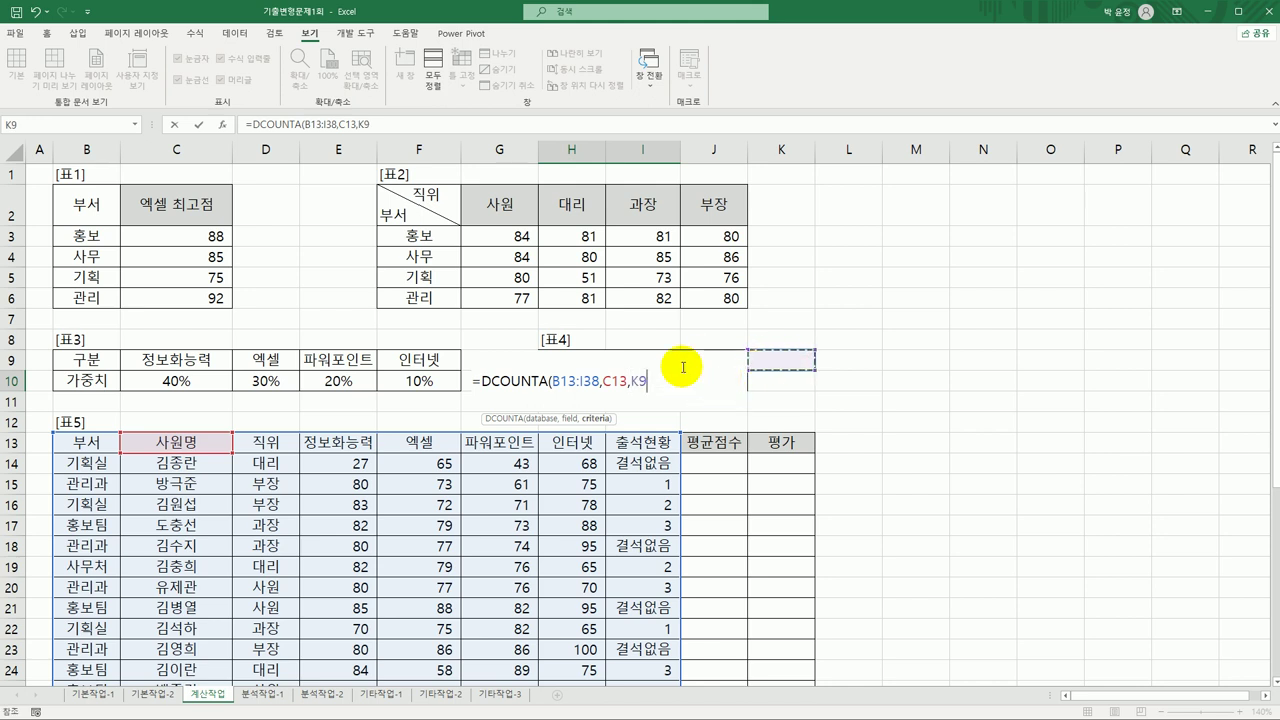
{"action": "key", "text": "Left"}
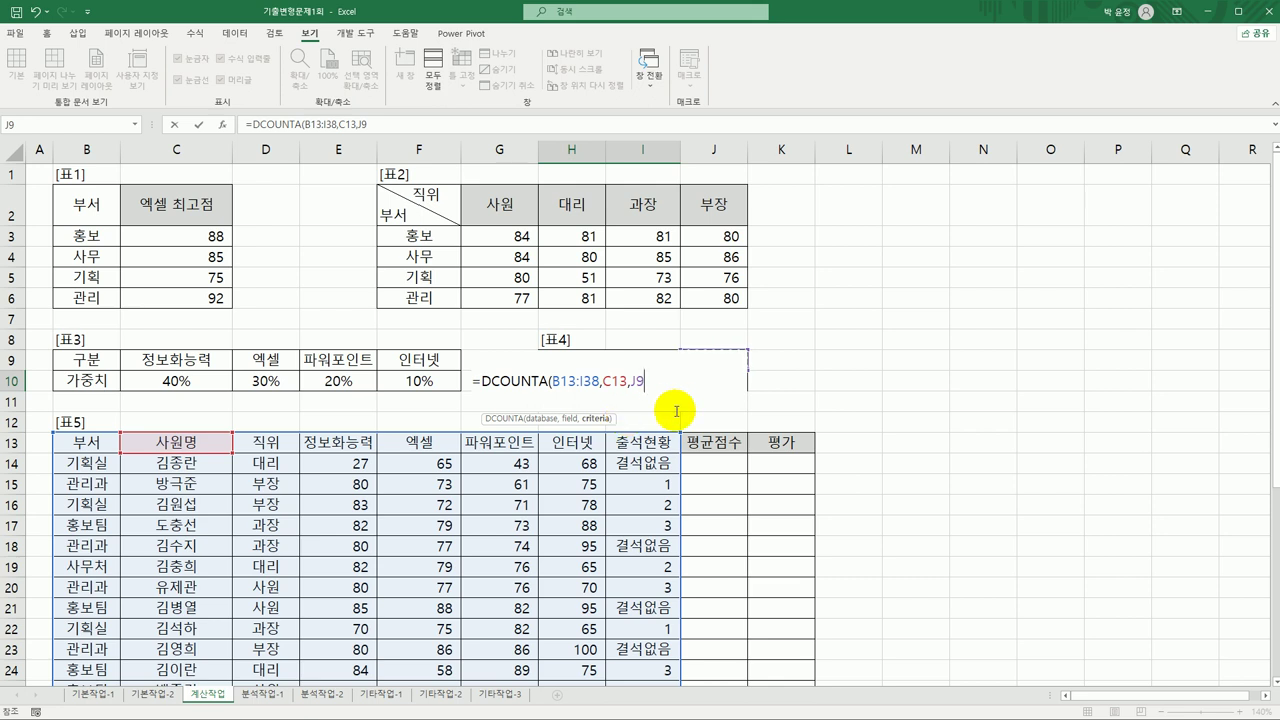
{"action": "key", "text": "F8"}
{"action": "key", "text": "Down"}
{"action": "key", "text": "Return"}
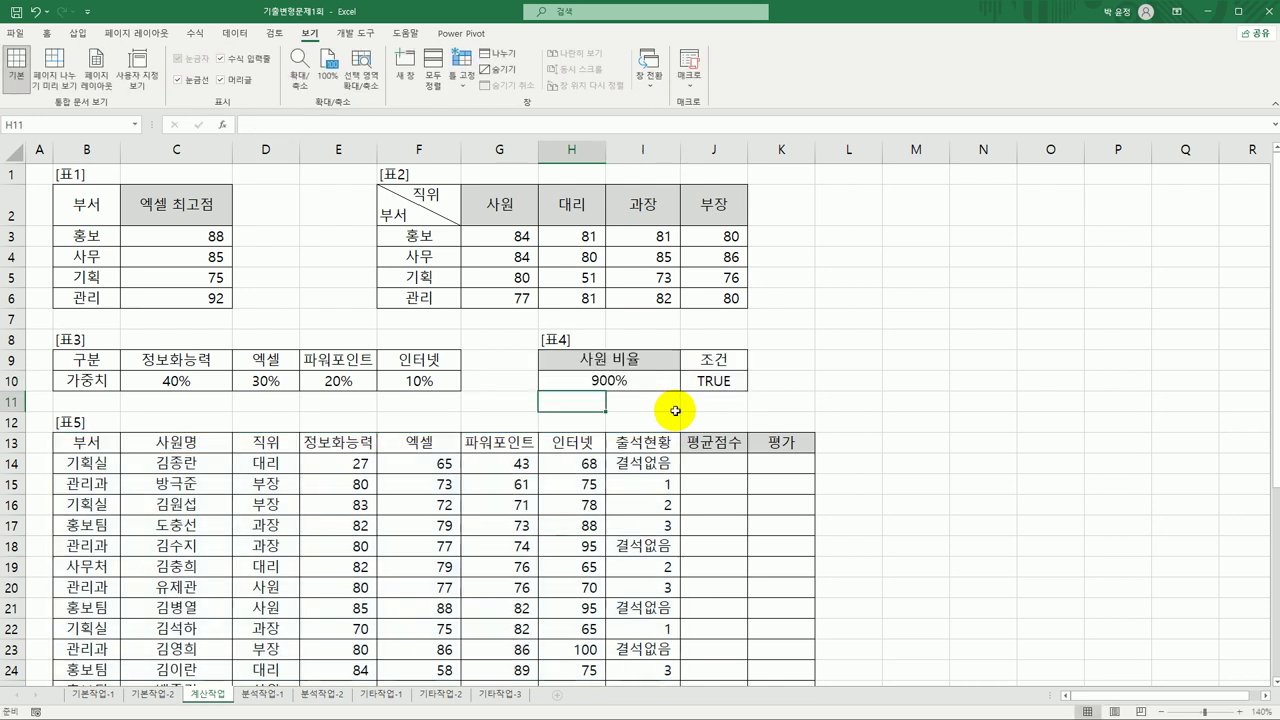
Step: Extend the H10 formula by dividing the DCOUNTA count by COUNTA(C14:C38), the 사원명 entries of 표5, and enter it
{"action": "key", "text": "Up"}
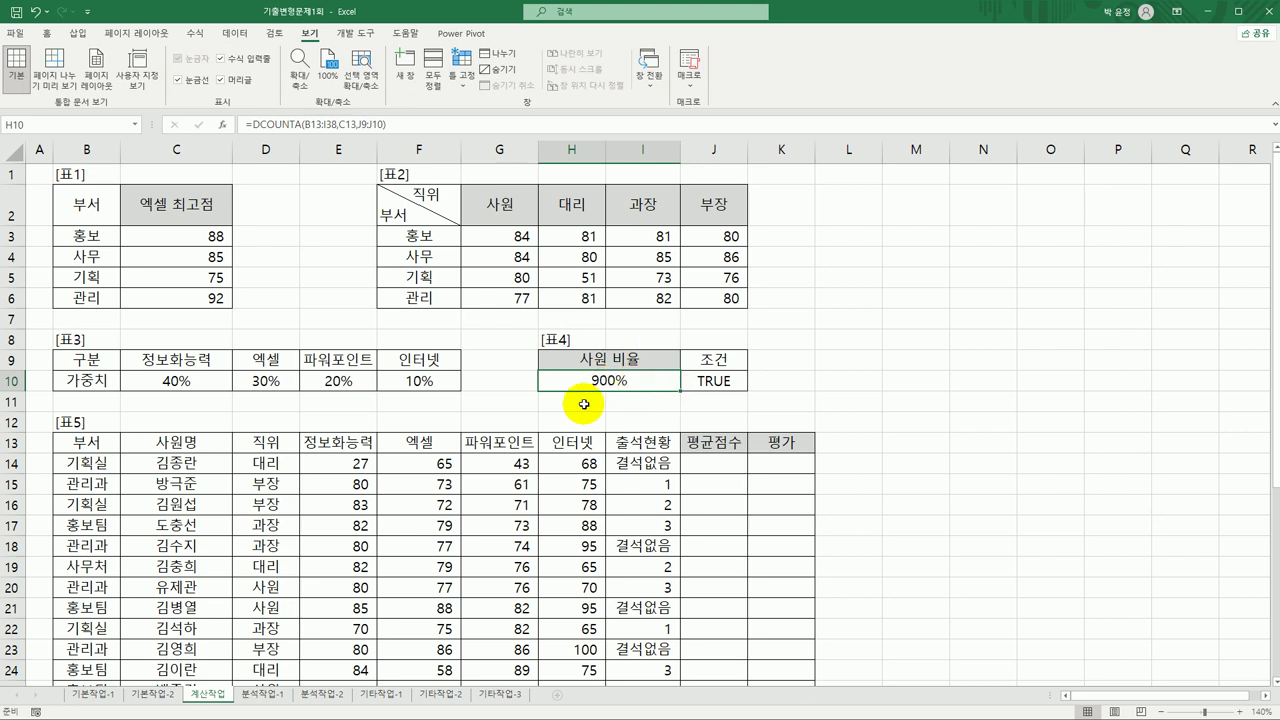
{"action": "double_click", "coordinate": [660, 380]}
{"action": "left_click", "coordinate": [700, 378]}
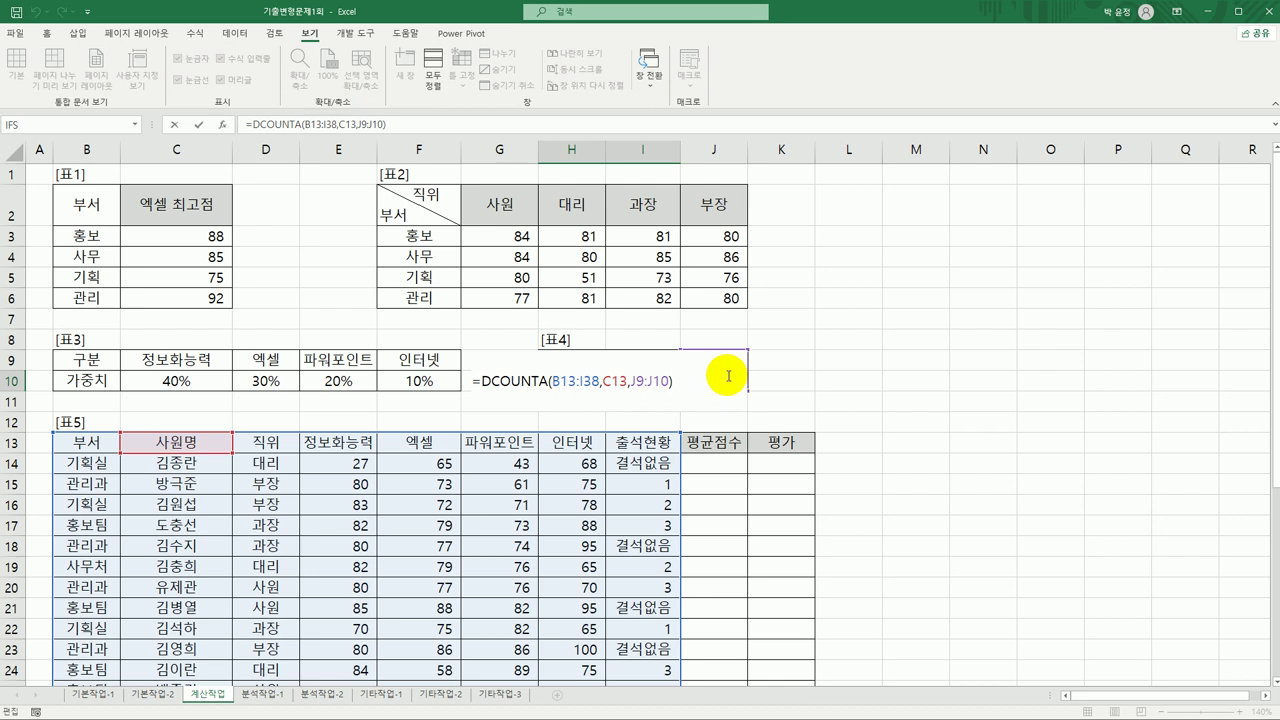
{"action": "type", "text": "/counta"}
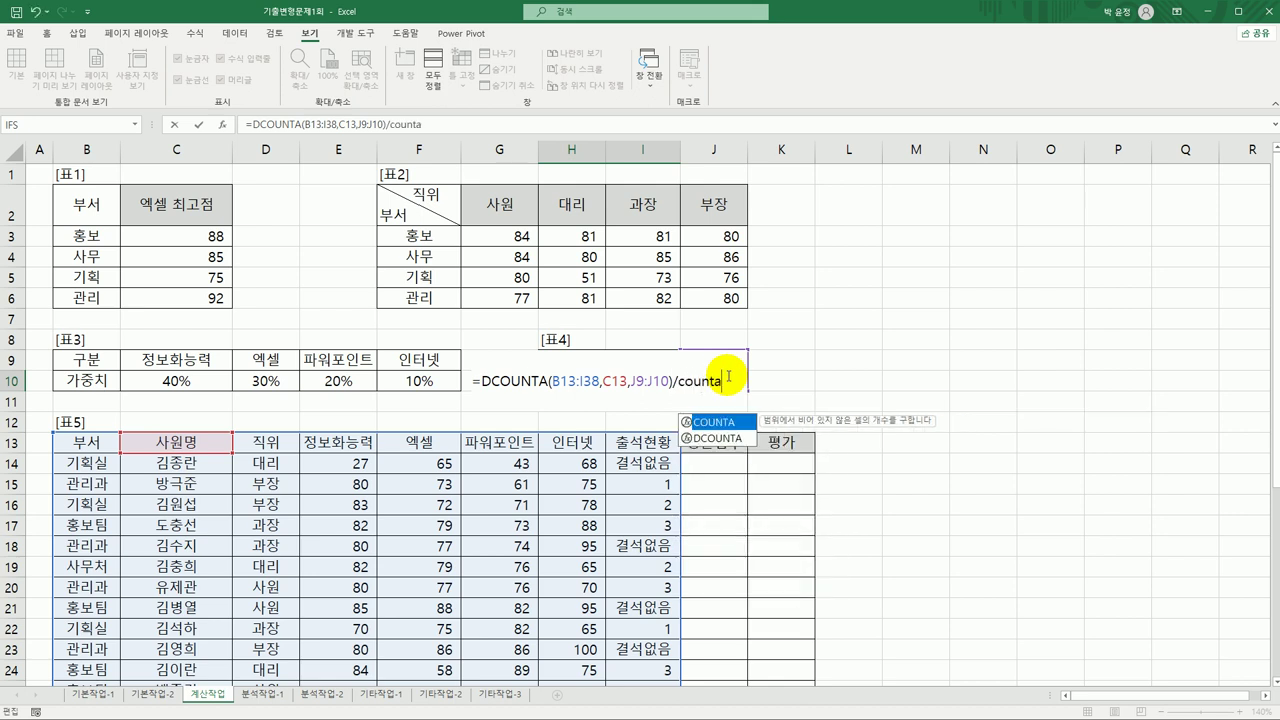
{"action": "key", "text": "Tab"}
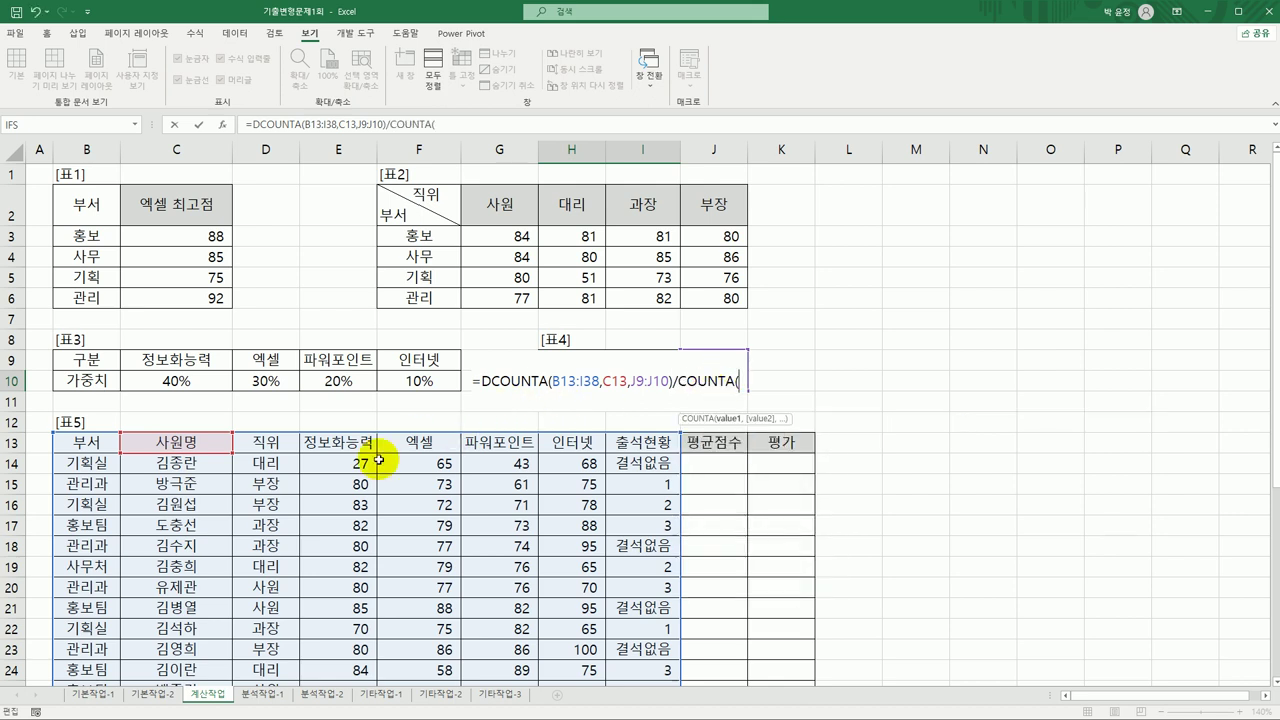
{"action": "left_click", "coordinate": [208, 468]}
{"action": "left_click_drag", "start_coordinate": [208, 468], "coordinate": [200, 650]}
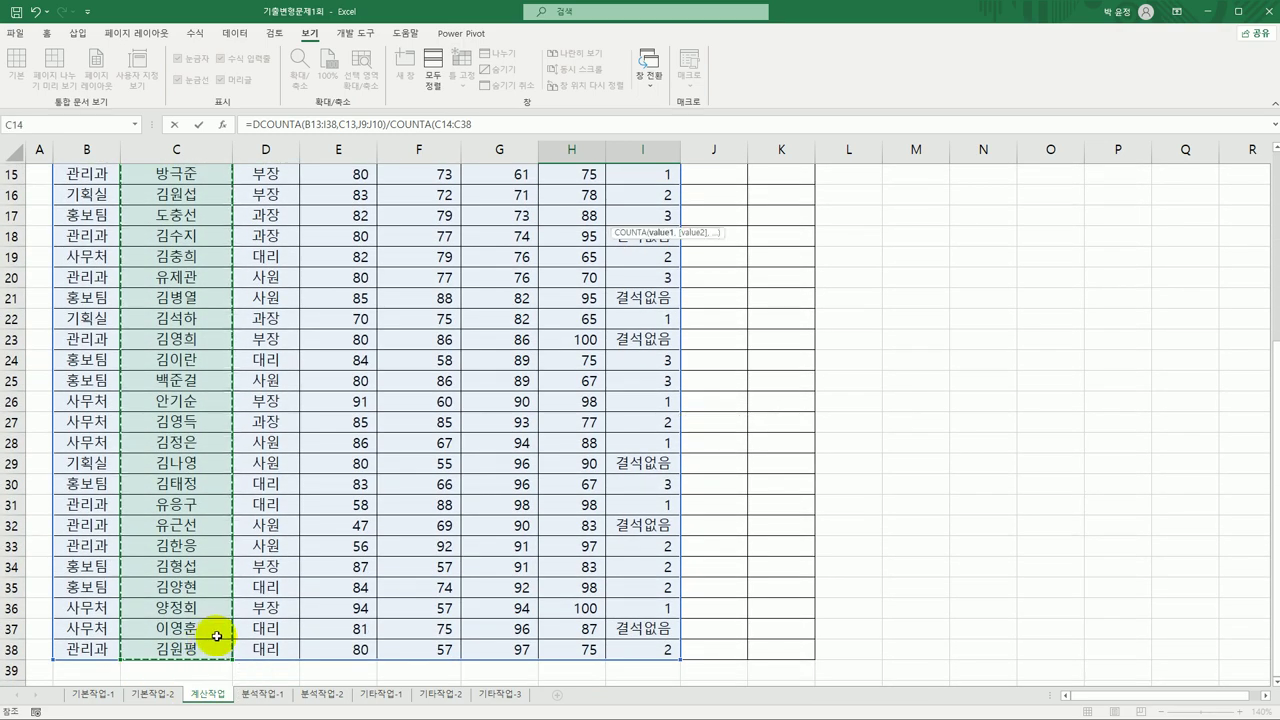
{"action": "type", "text": ")"}
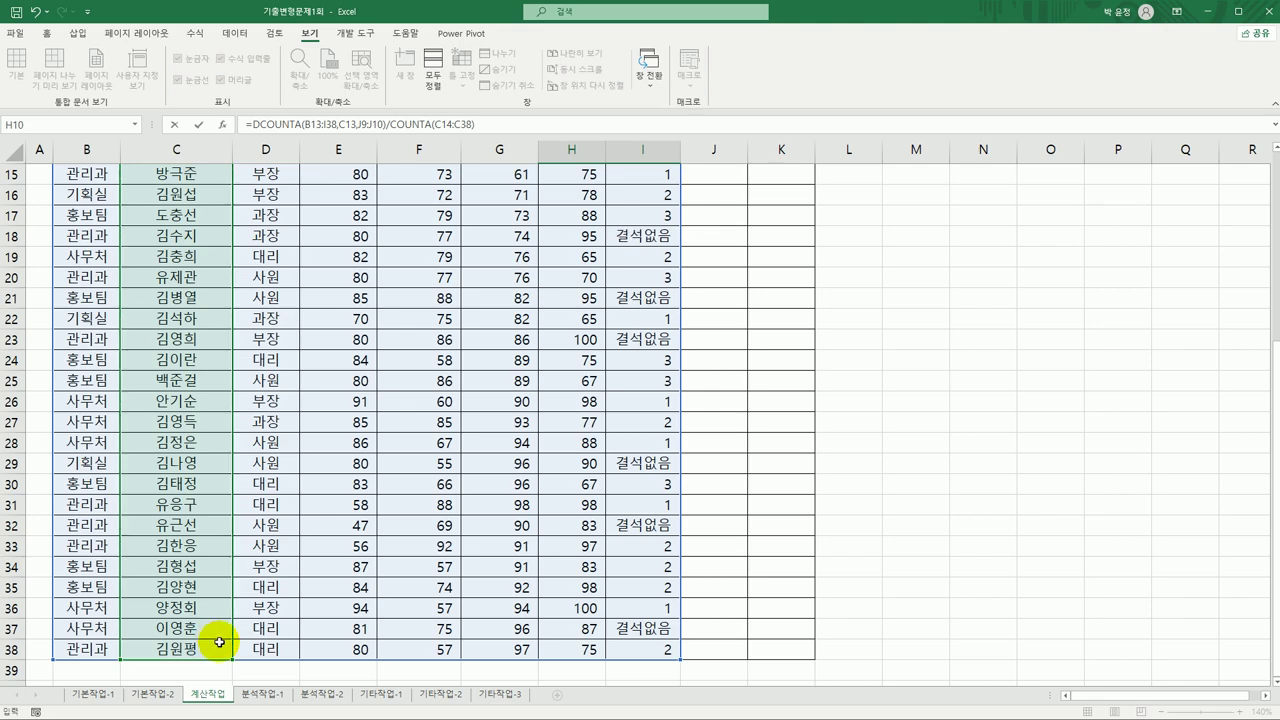
{"action": "key", "text": "Return"}
{"action": "scroll", "coordinate": [477, 447], "scroll_direction": "up", "scroll_amount": 3}
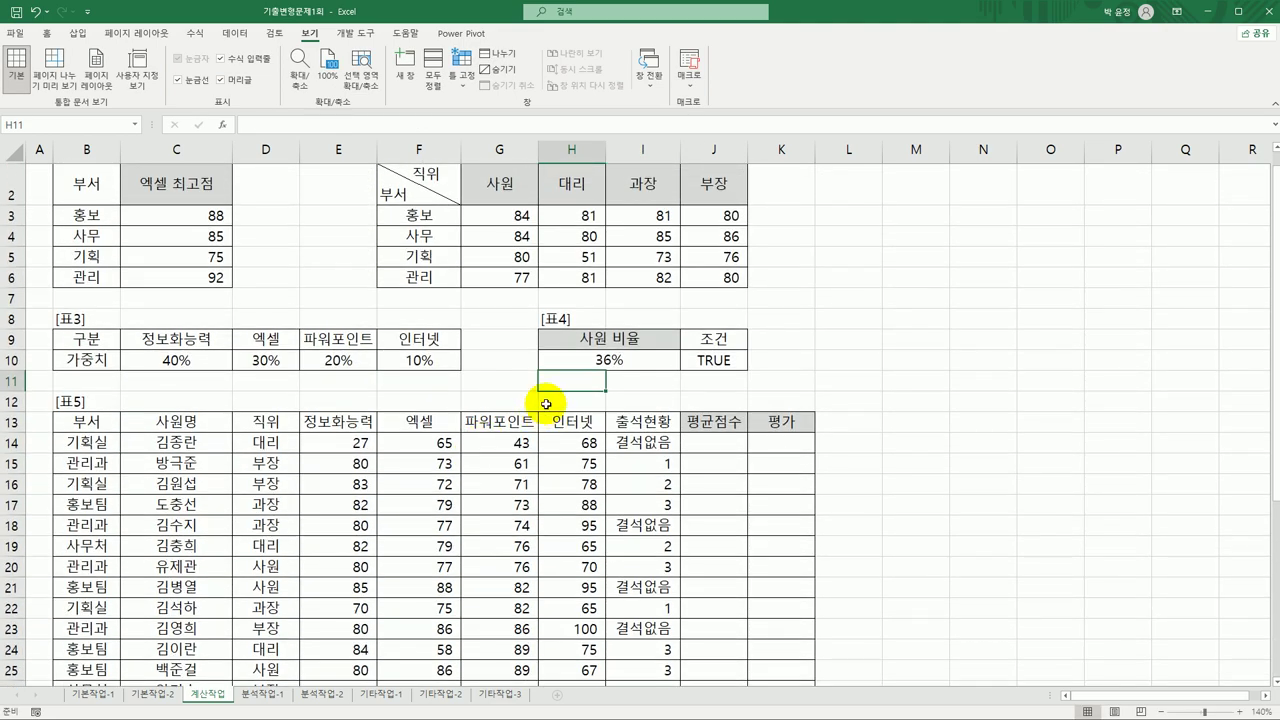
{"action": "left_click", "coordinate": [581, 361]}
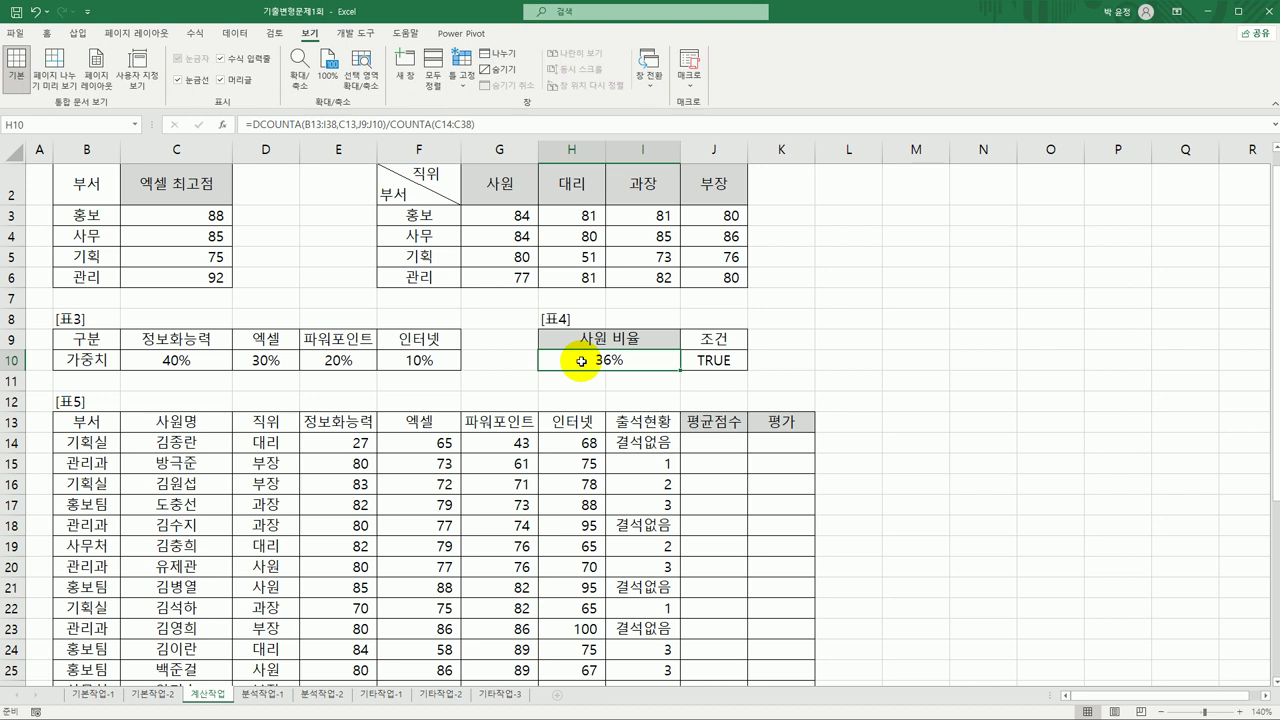
Step: Enter =SUMPRODUCT(E14:H14,$C$10:$F$10) in J14 to weight the first 평균점수 row with the 표3 가중치 values
{"action": "left_click", "coordinate": [709, 442]}
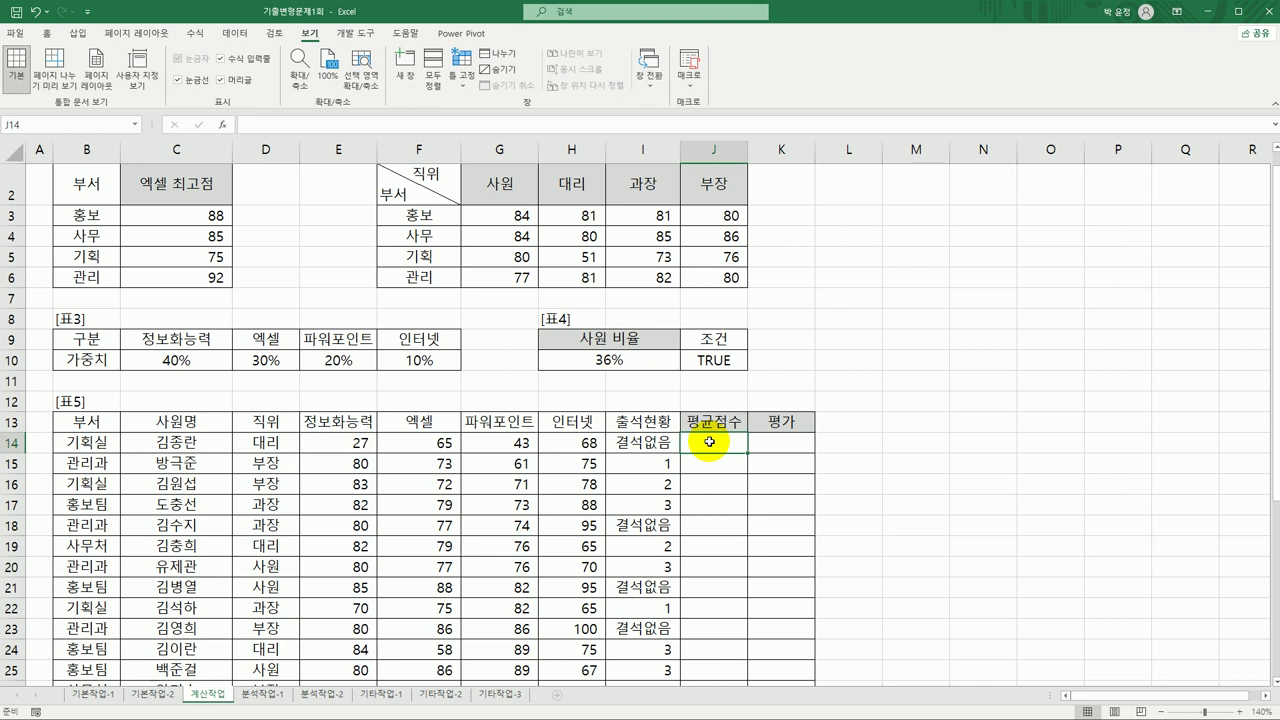
{"action": "type", "text": "="}
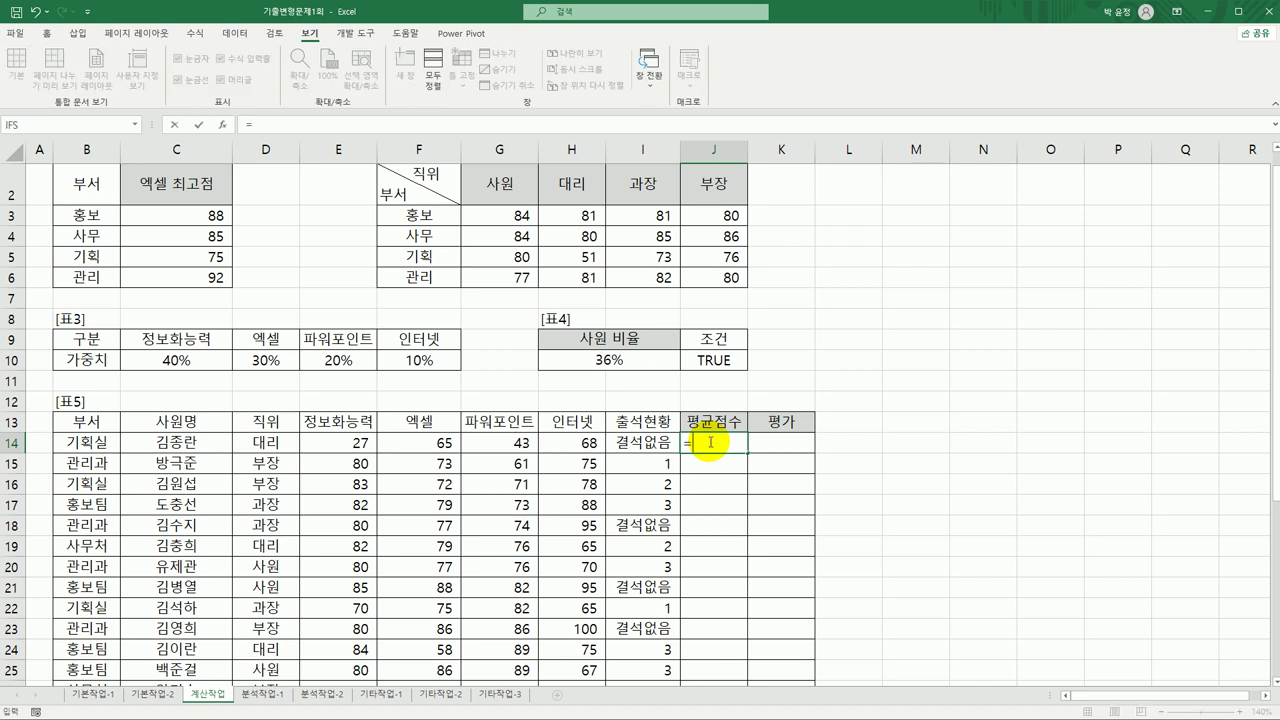
{"action": "type", "text": "sump"}
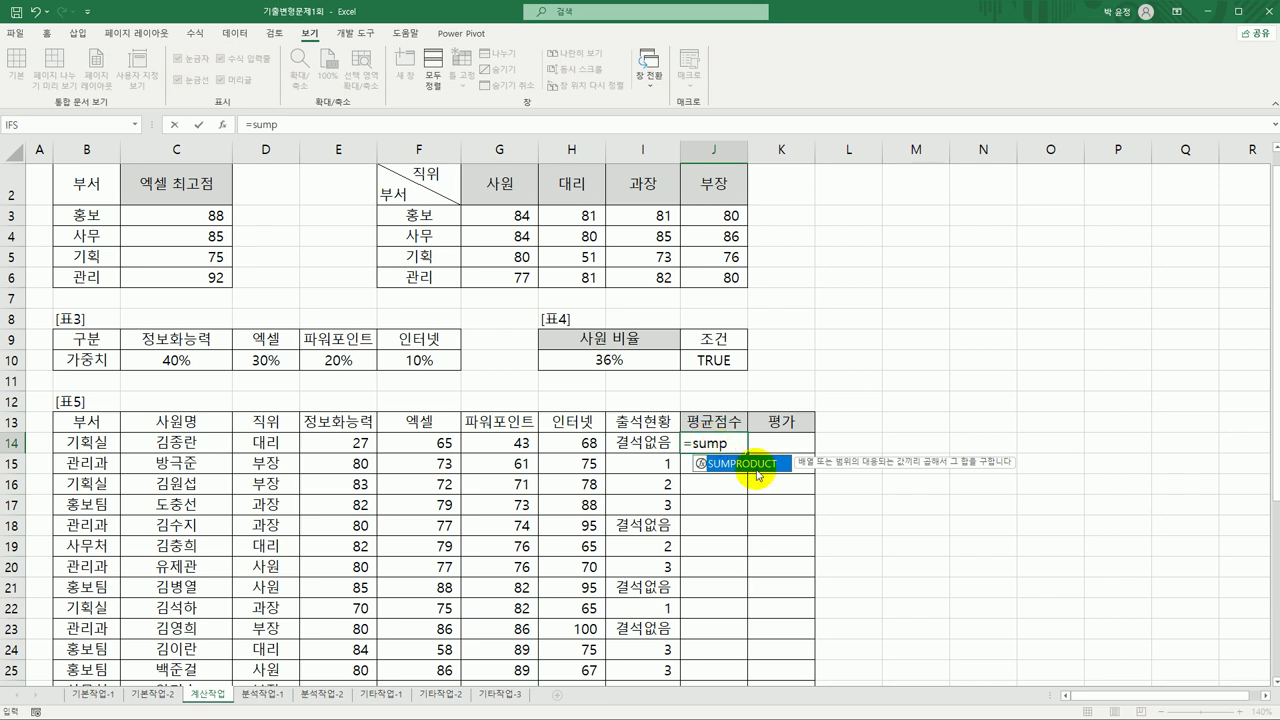
{"action": "double_click", "coordinate": [745, 464]}
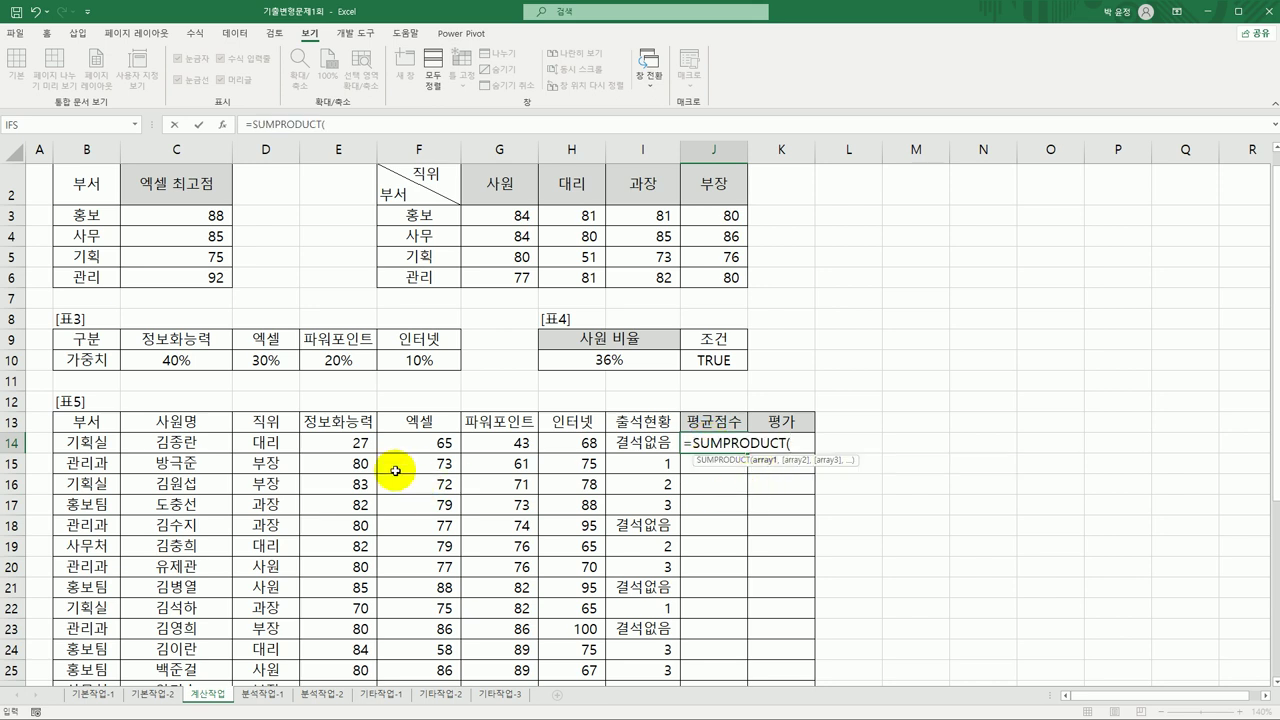
{"action": "left_click_drag", "start_coordinate": [343, 443], "coordinate": [566, 448]}
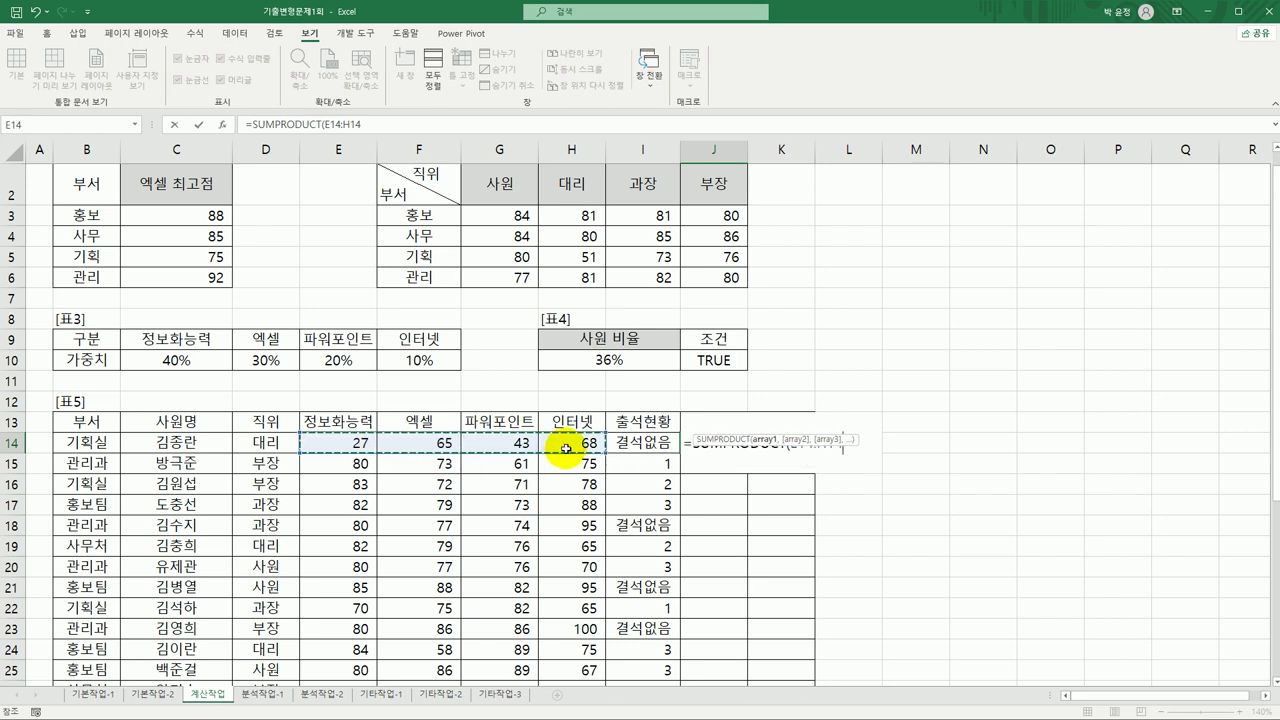
{"action": "type", "text": ","}
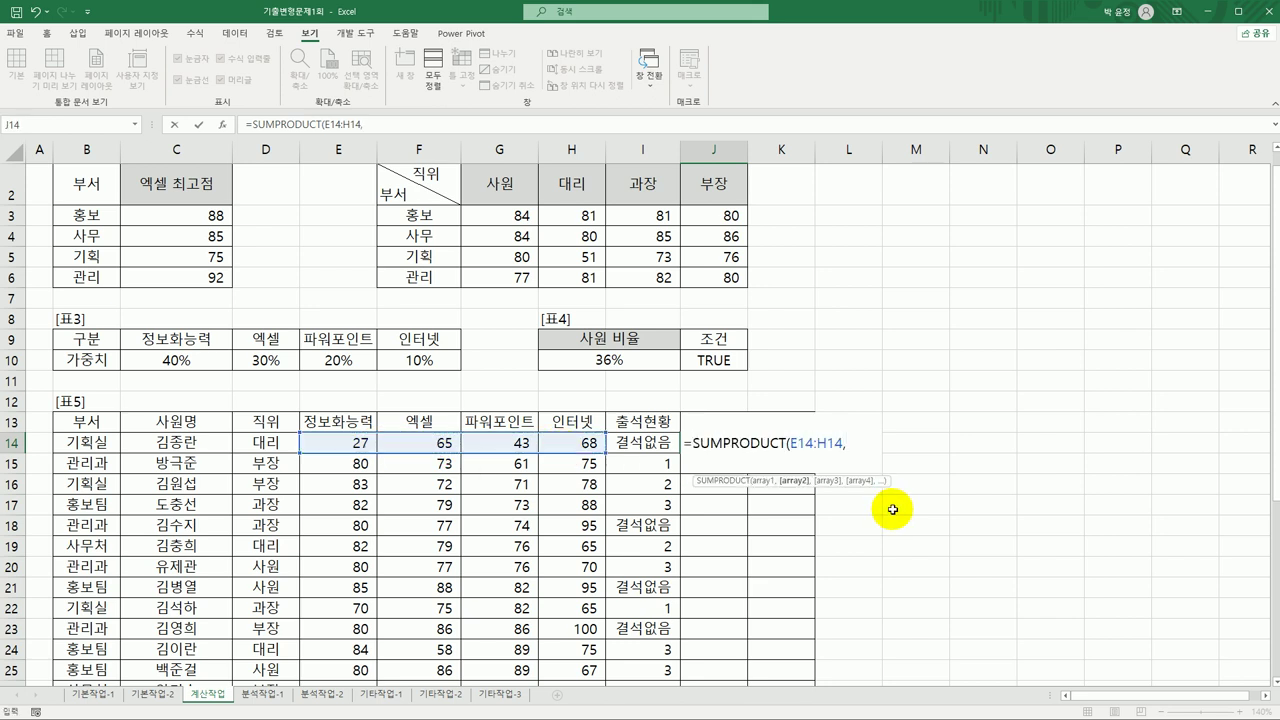
{"action": "left_click_drag", "start_coordinate": [221, 366], "coordinate": [423, 358]}
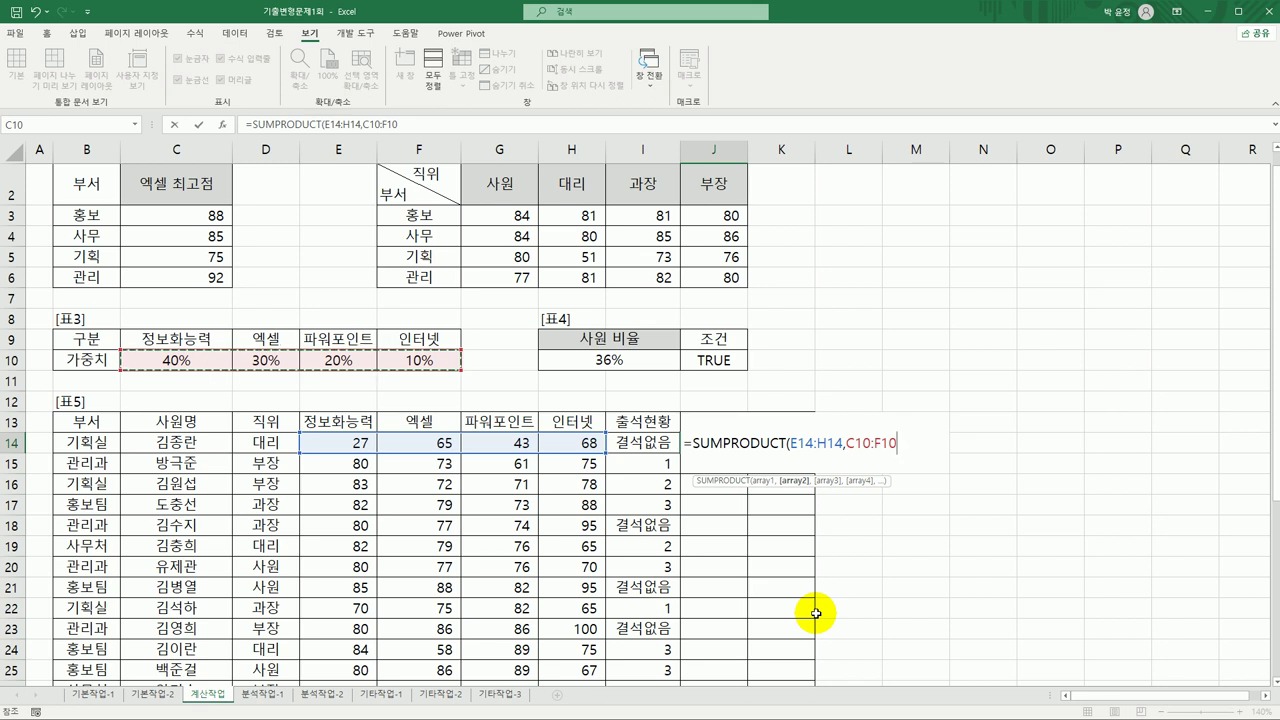
{"action": "key", "text": "F4"}
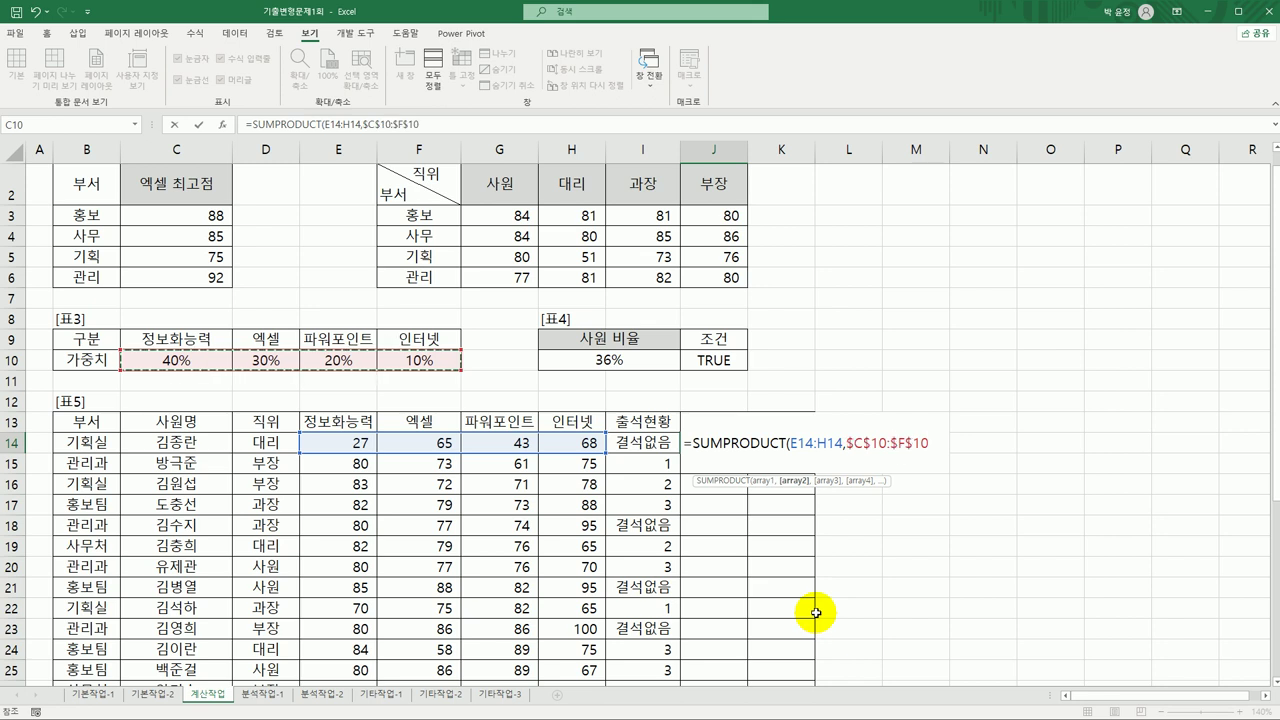
{"action": "key", "text": "Return"}
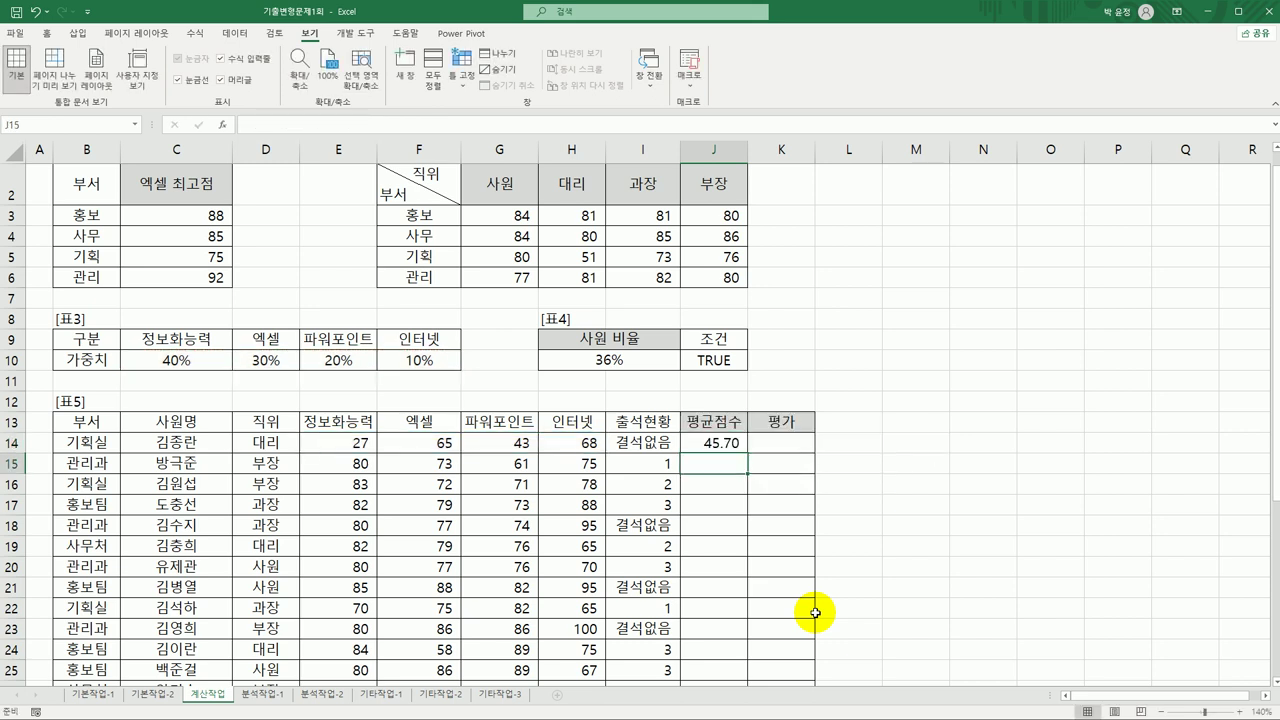
Step: Review how the row 14 scores pair with the 표3 weights in the J14 formula, and examine the 출석현황 column
{"action": "left_click", "coordinate": [715, 442]}
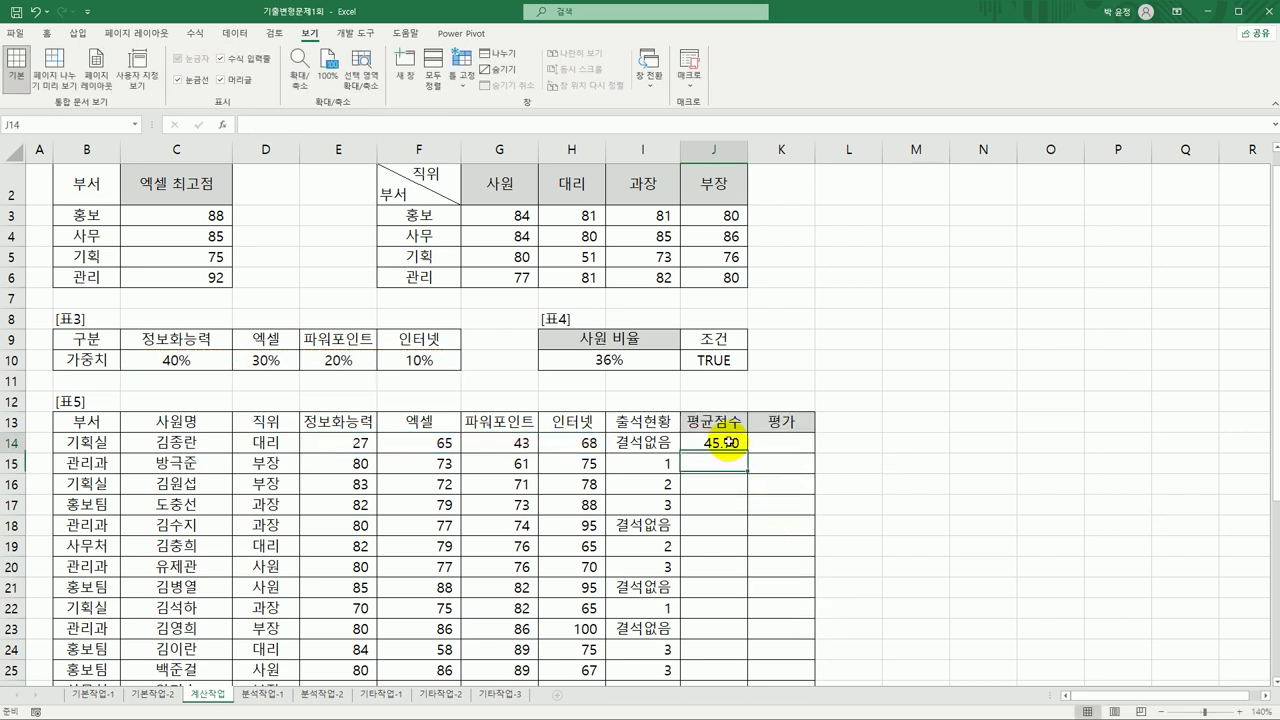
{"action": "left_click", "coordinate": [338, 441]}
{"action": "left_click", "coordinate": [191, 361]}
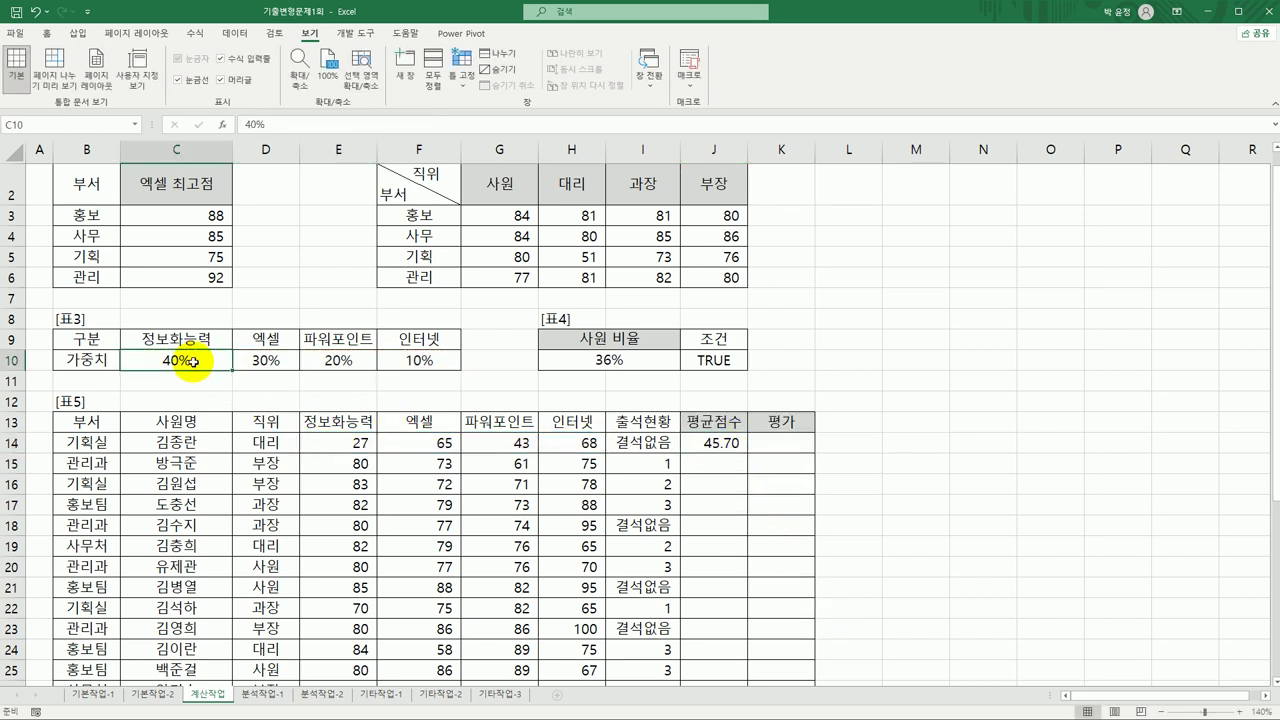
{"action": "left_click", "coordinate": [430, 443]}
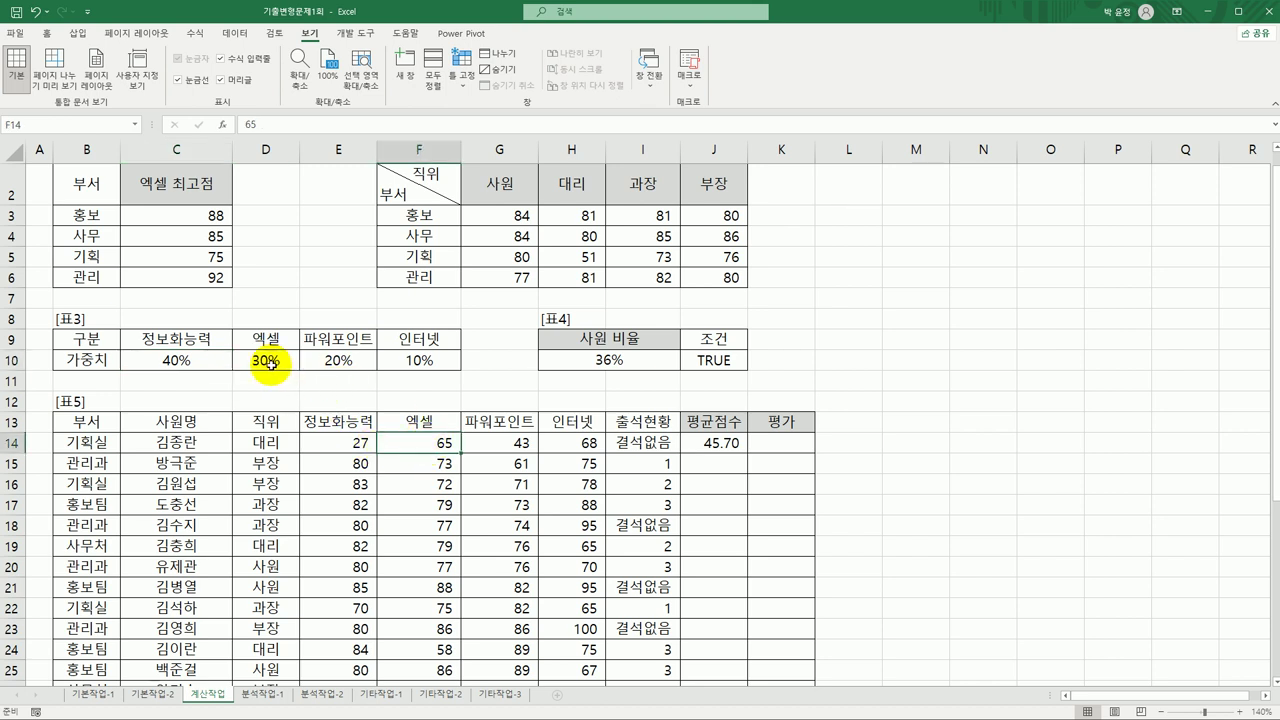
{"action": "left_click", "coordinate": [498, 445]}
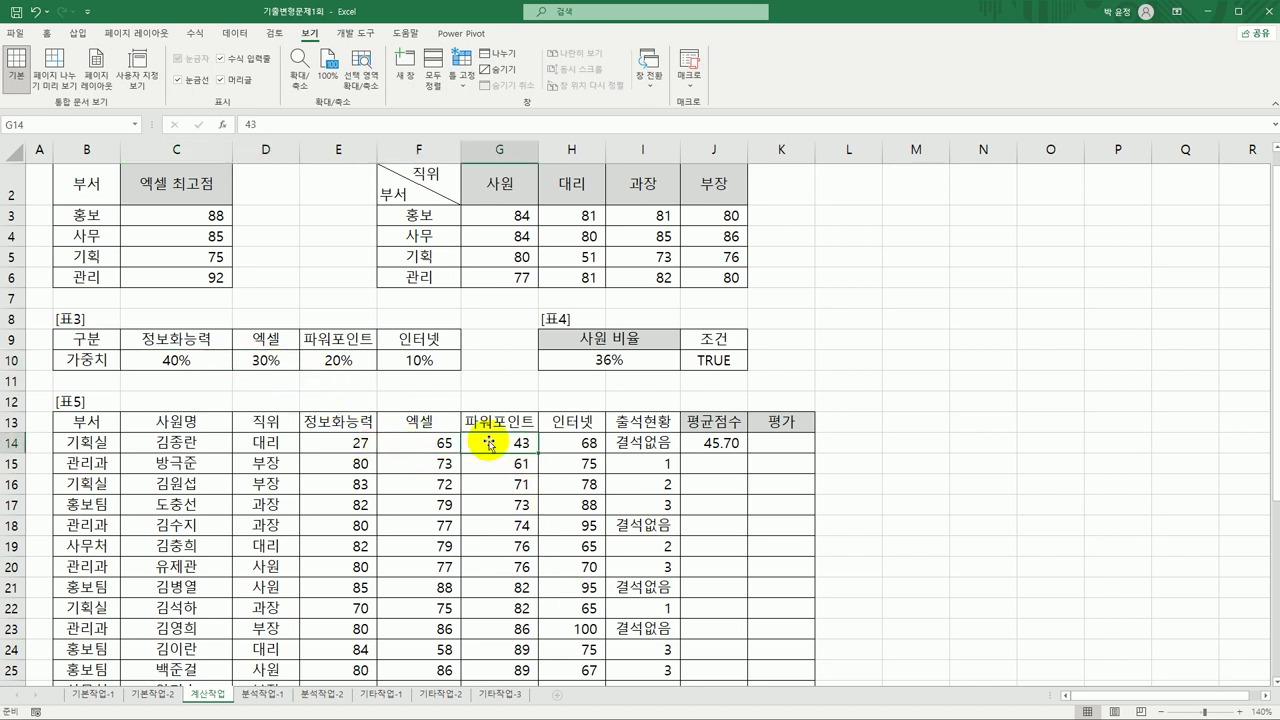
{"action": "left_click", "coordinate": [340, 360]}
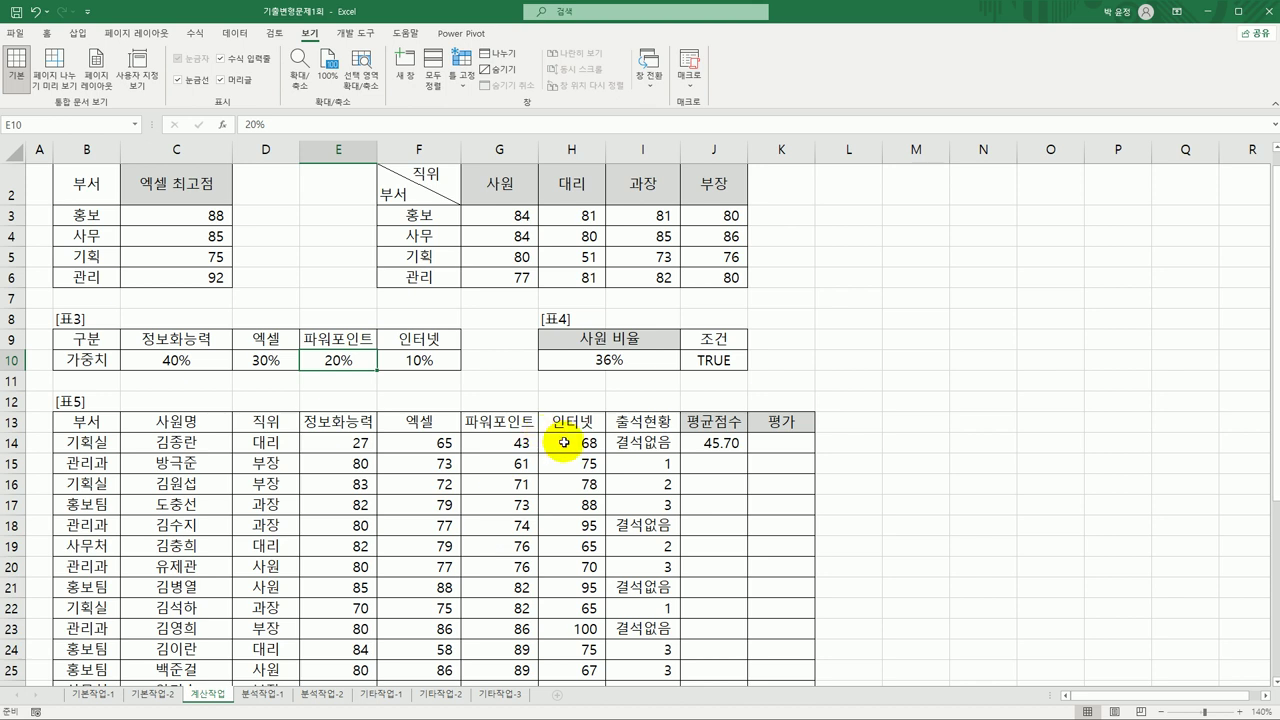
{"action": "left_click", "coordinate": [433, 364]}
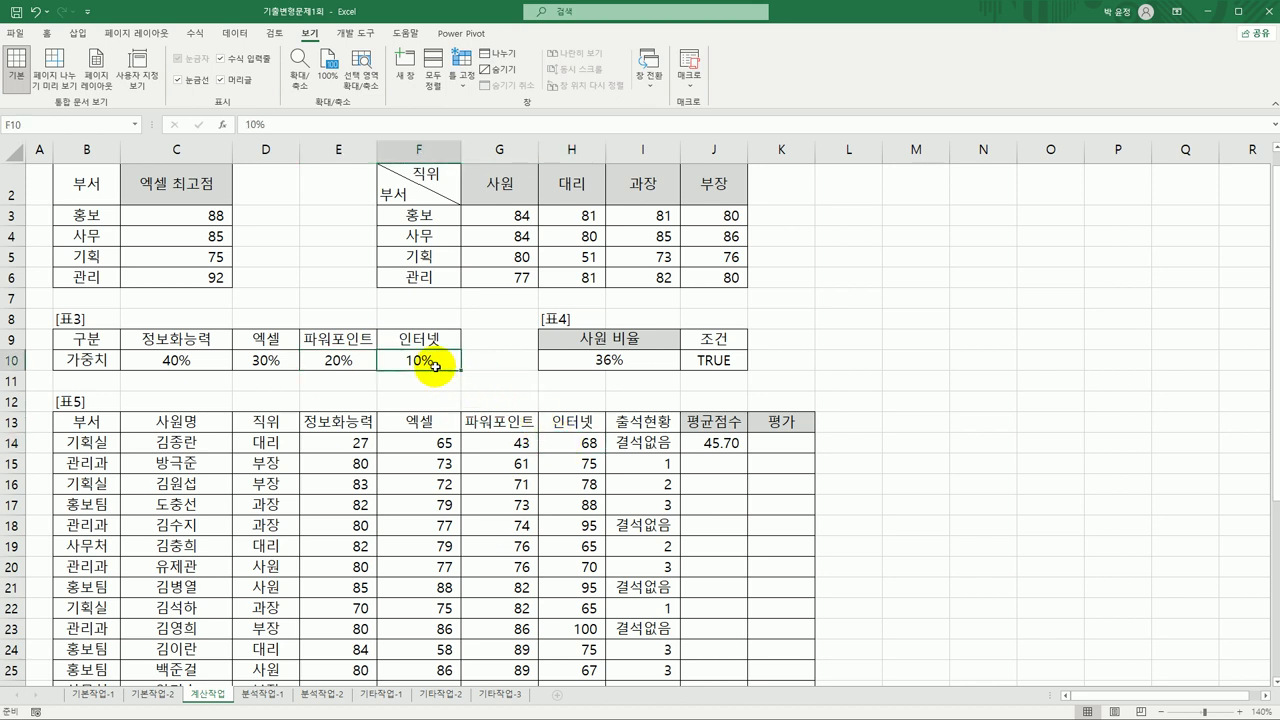
{"action": "left_click", "coordinate": [716, 443]}
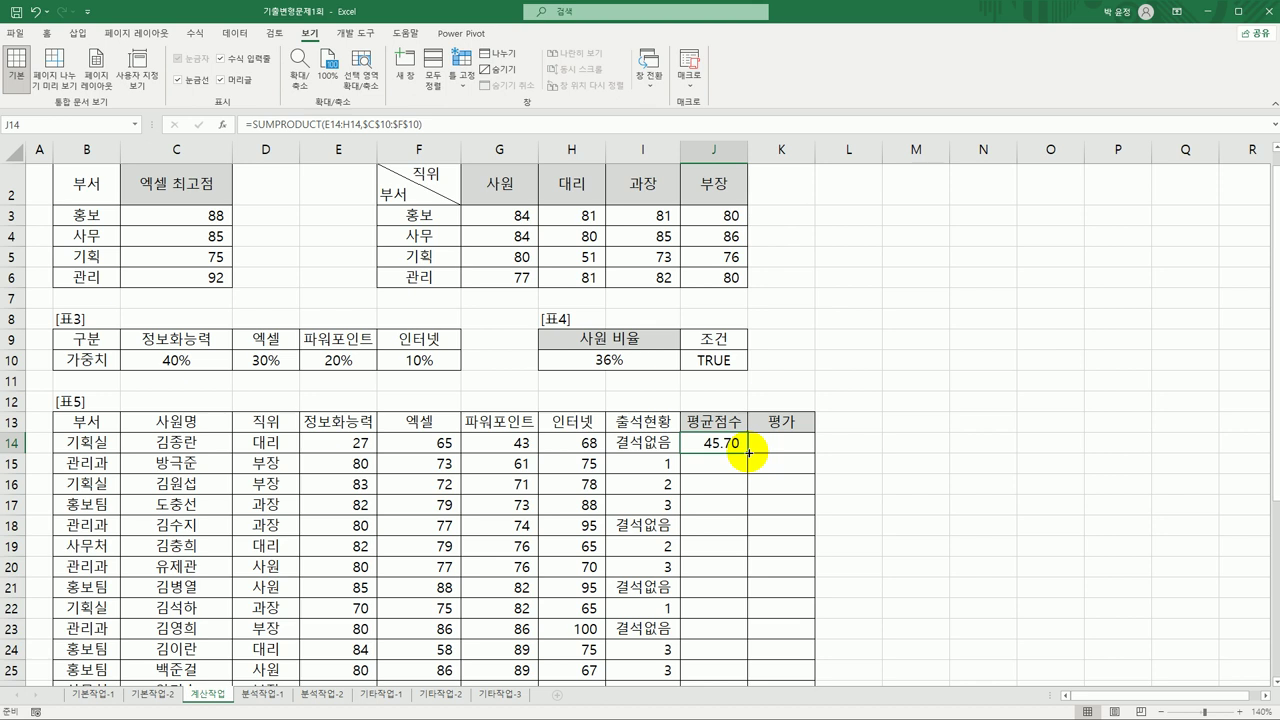
{"action": "left_click", "coordinate": [650, 444]}
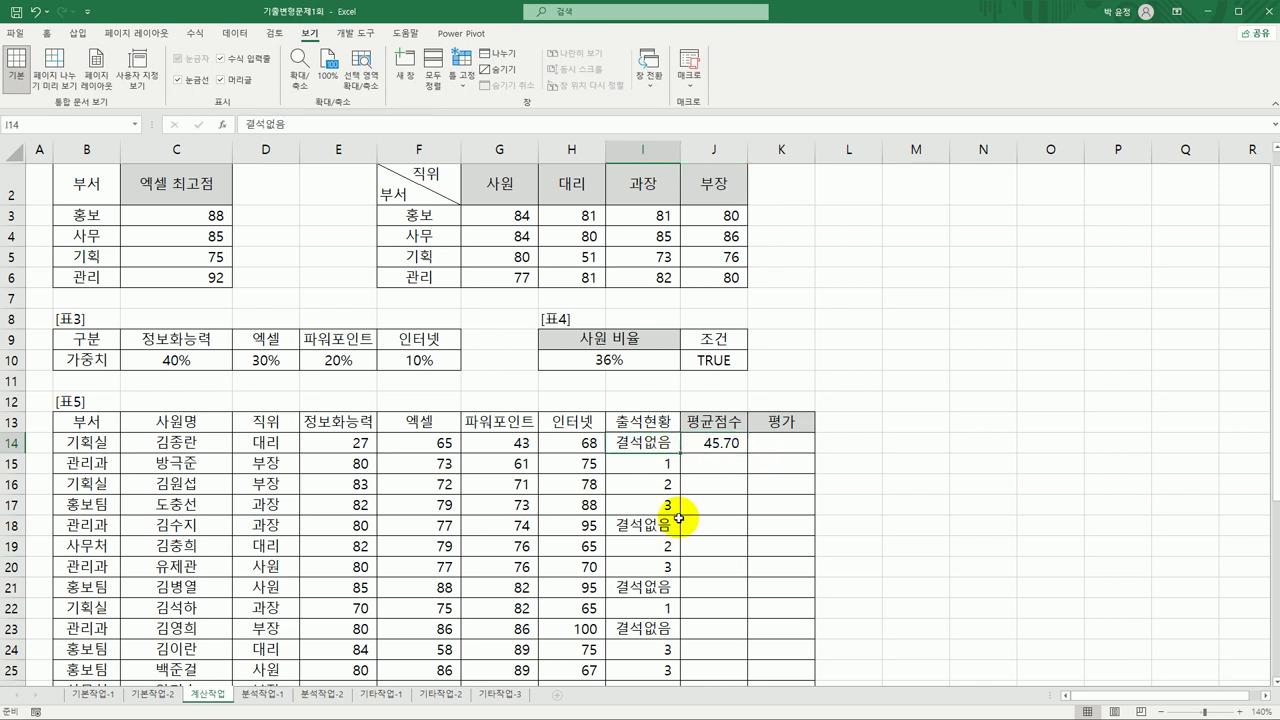
{"action": "left_click", "coordinate": [650, 638]}
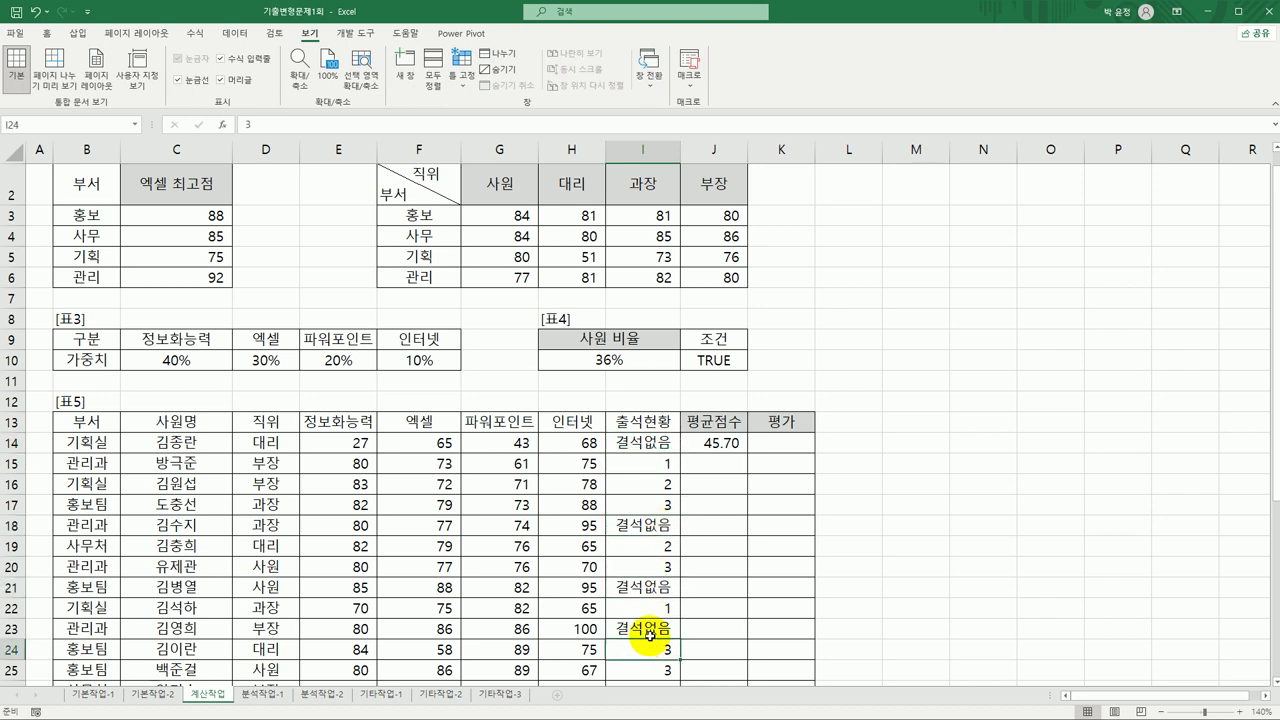
Step: Fill the J14 평균점수 formula down through J38 of 표5
{"action": "left_click", "coordinate": [722, 443]}
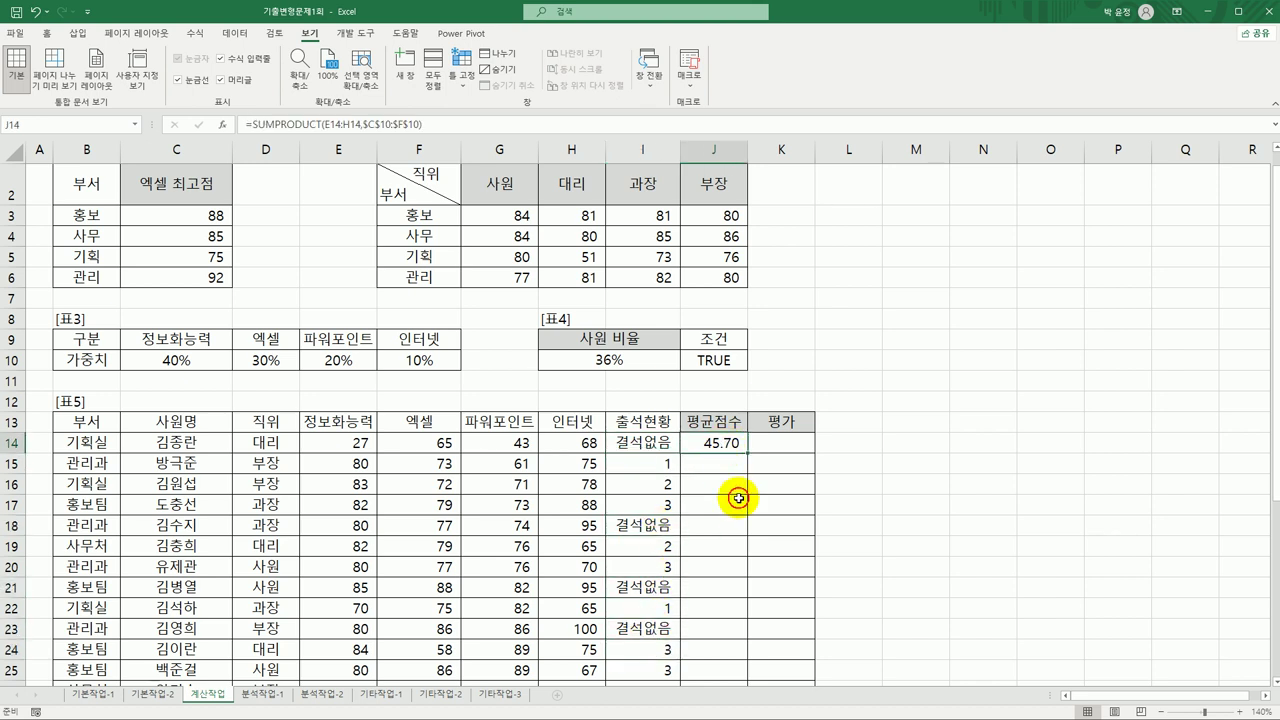
{"action": "double_click", "coordinate": [748, 452]}
{"action": "scroll", "coordinate": [730, 486], "scroll_direction": "down", "scroll_amount": 6}
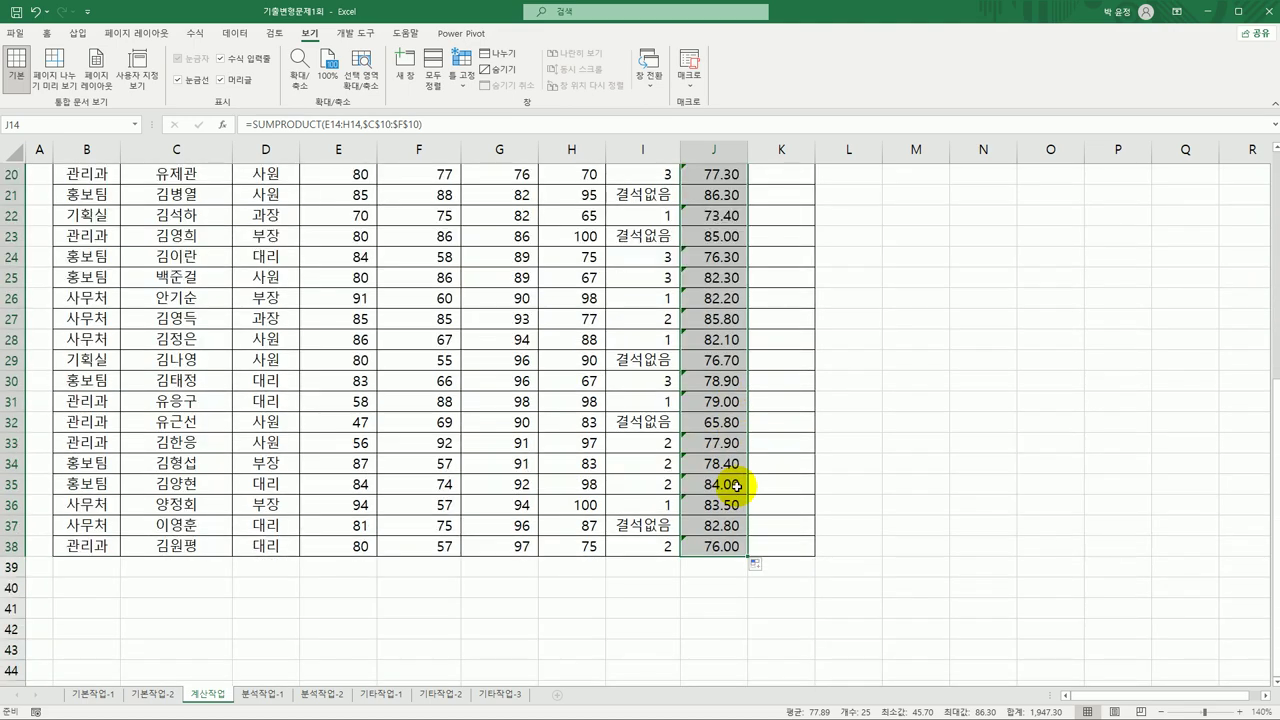
{"action": "scroll", "coordinate": [736, 486], "scroll_direction": "up", "scroll_amount": 6}
{"action": "left_click", "coordinate": [722, 440]}
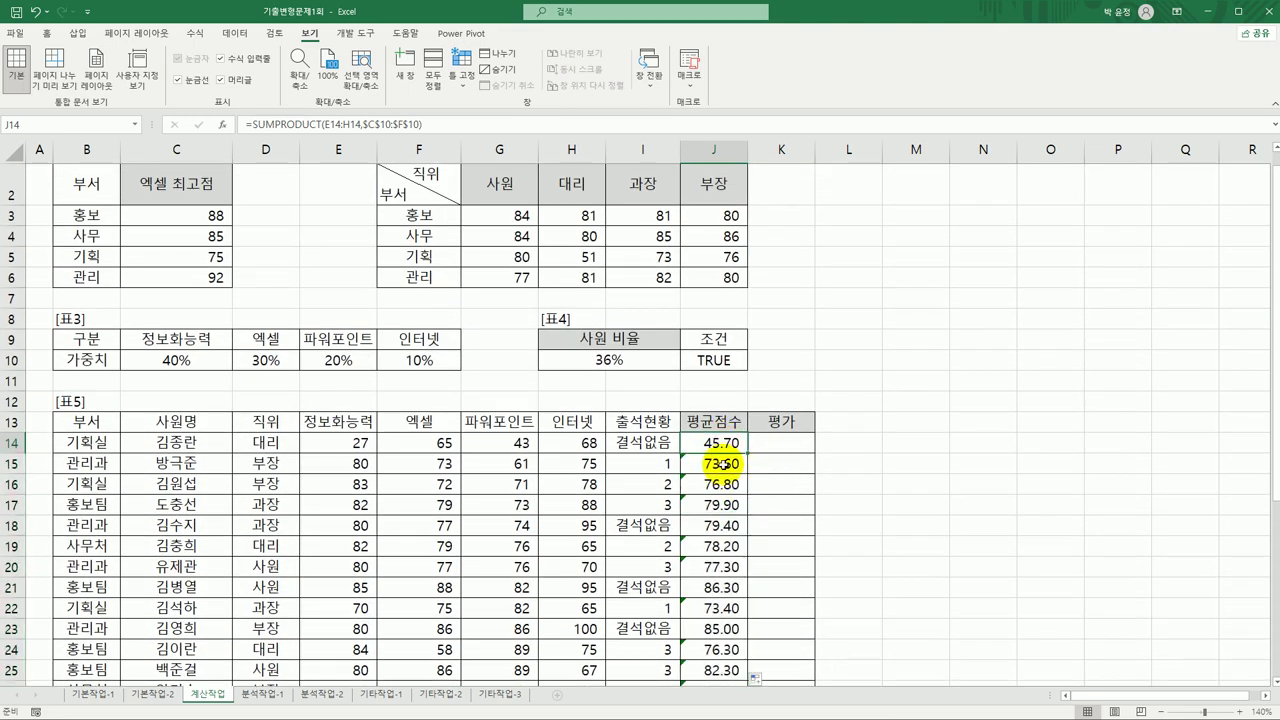
Step: Examine the numeric 출석현황 entries below I14, ending back on the J14 평균점수 formula
{"action": "left_click", "coordinate": [668, 484]}
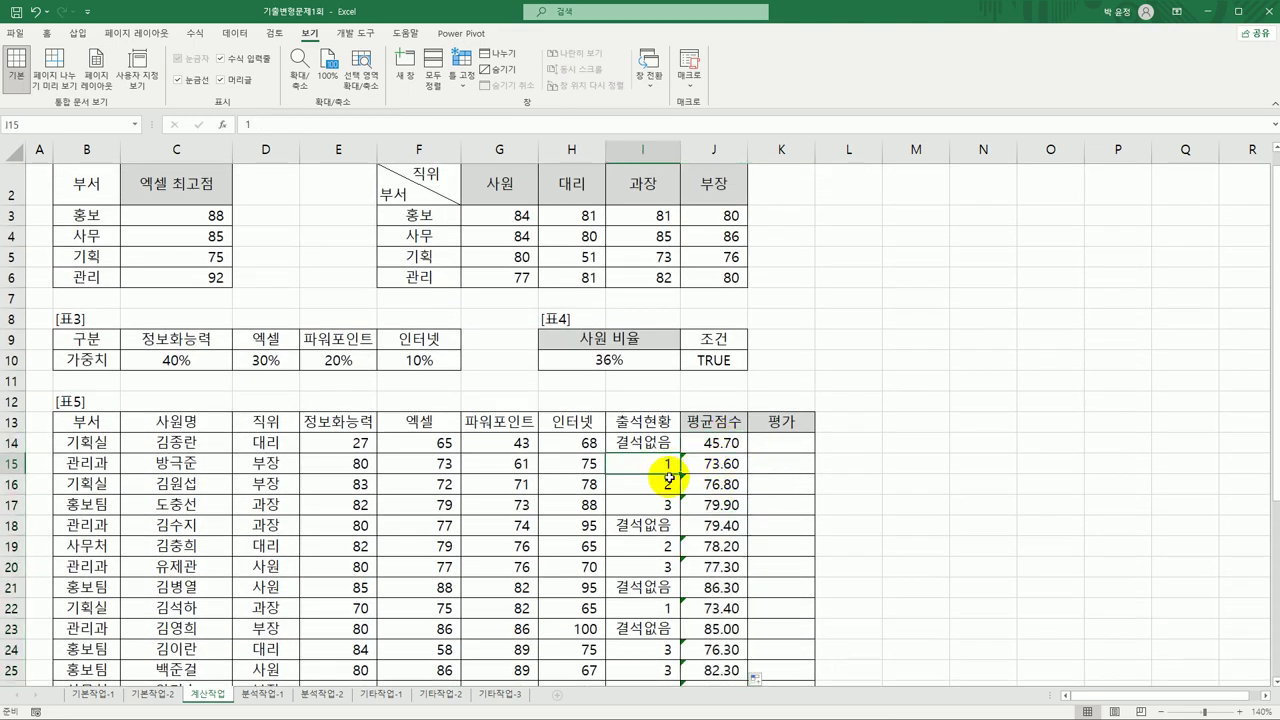
{"action": "left_click", "coordinate": [672, 502]}
{"action": "left_click", "coordinate": [660, 466]}
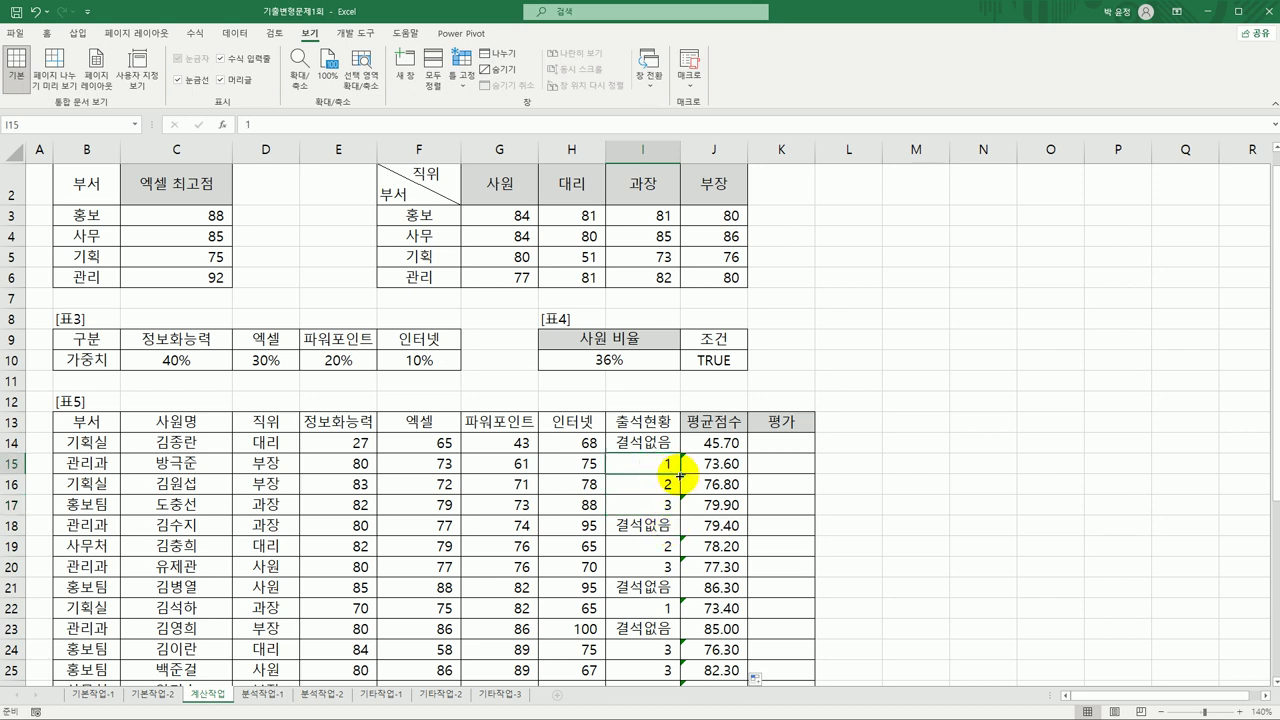
{"action": "left_click", "coordinate": [718, 441]}
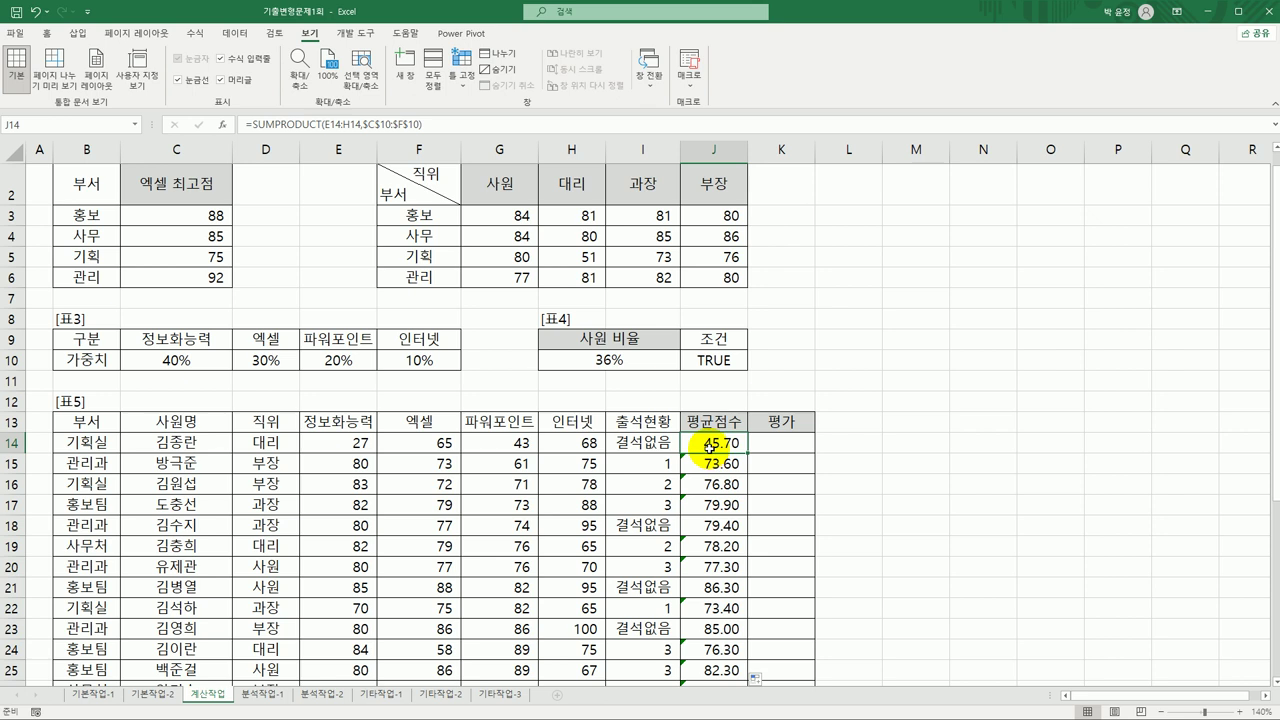
Step: Extend the J14 평균점수 formula with -IF(ISERROR(VALUE(I14)),0,10) to deduct 10 points when 출석현황 is numeric
{"action": "double_click", "coordinate": [709, 450]}
{"action": "type", "text": "-"}
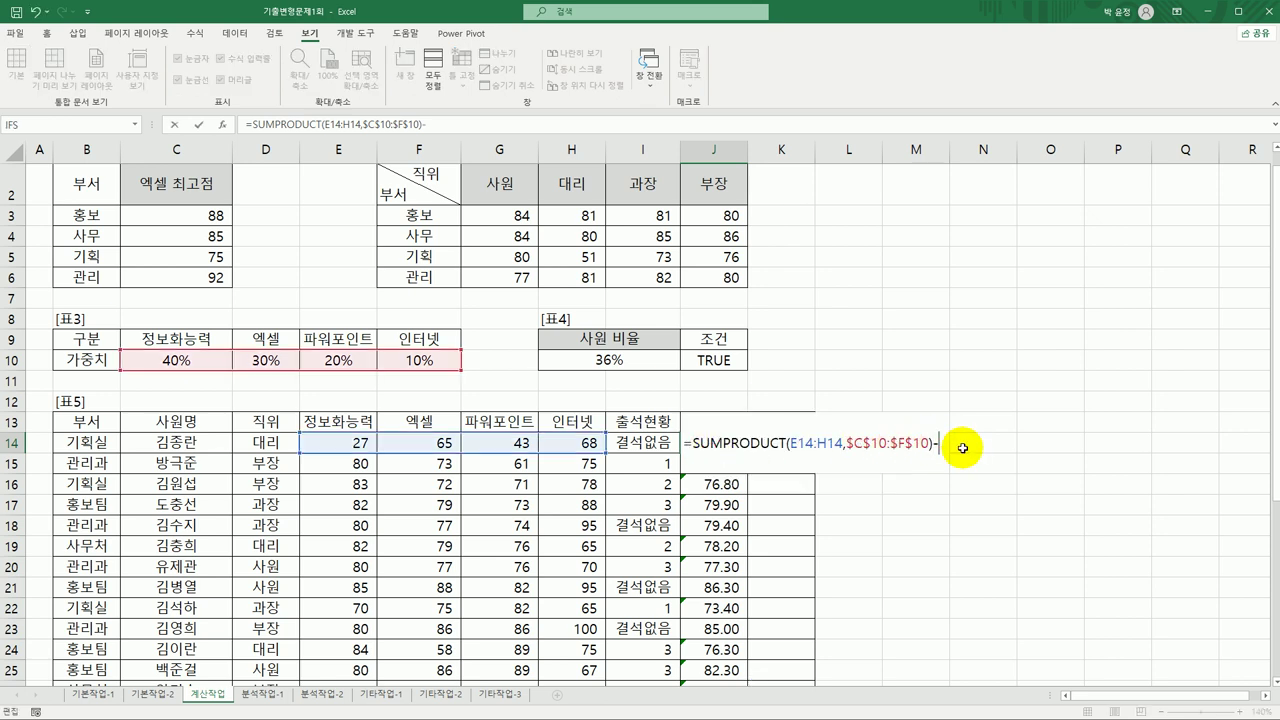
{"action": "type", "text": "if("}
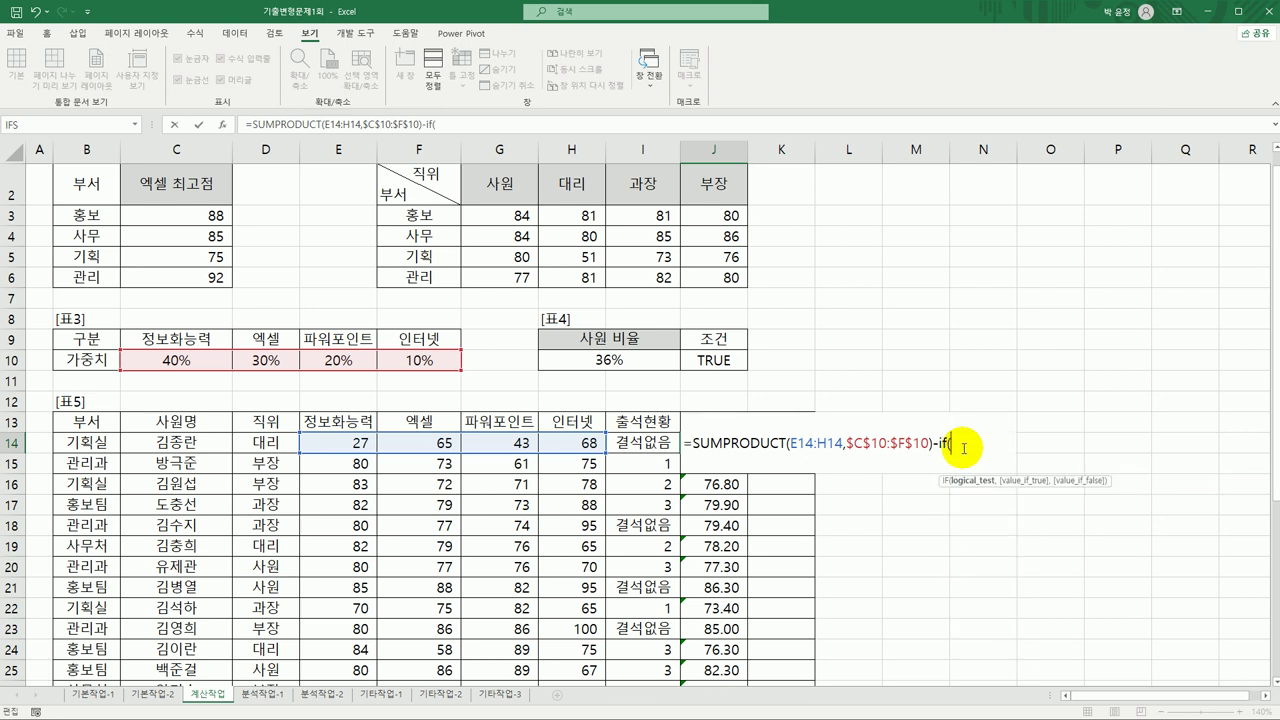
{"action": "type", "text": "ise"}
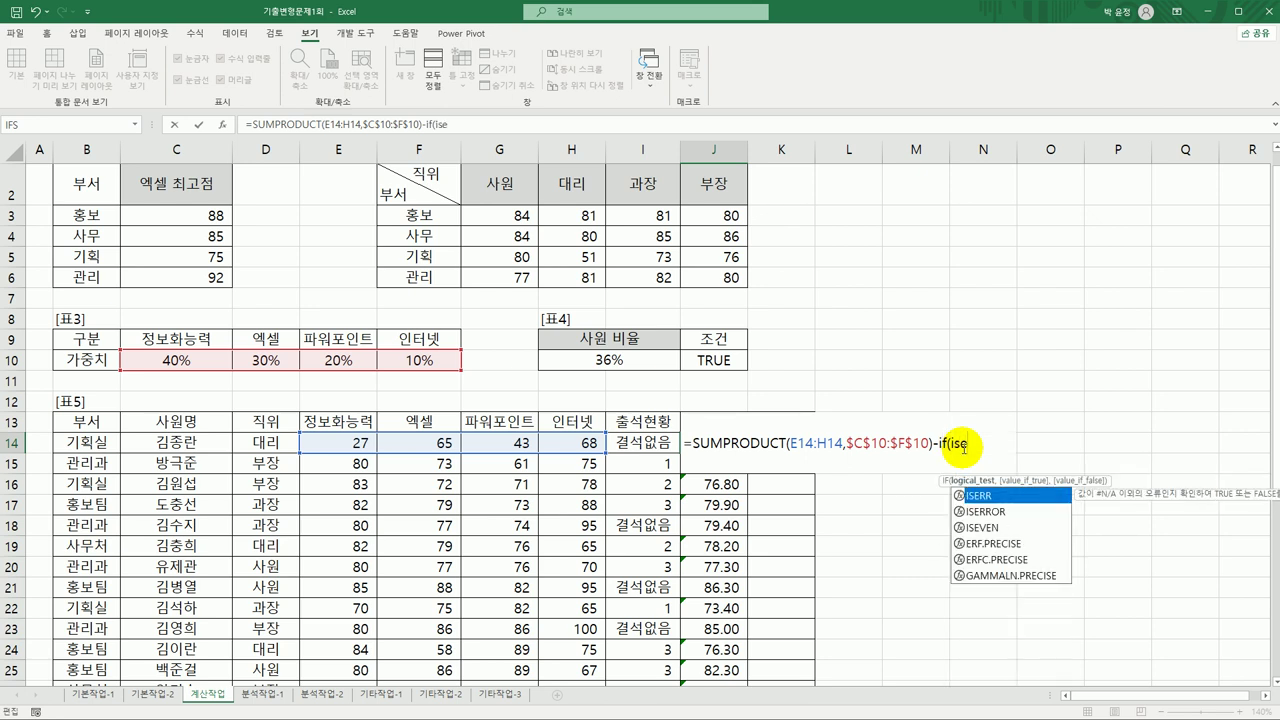
{"action": "key", "text": "Down"}
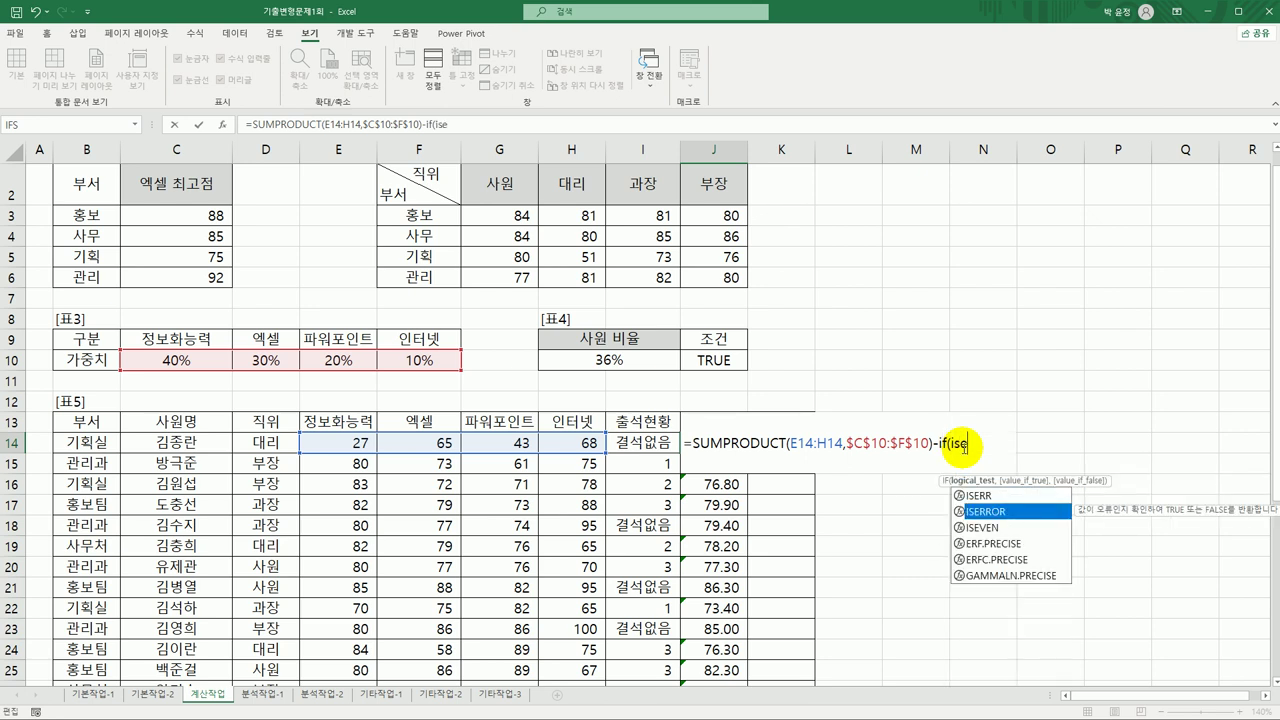
{"action": "key", "text": "Tab"}
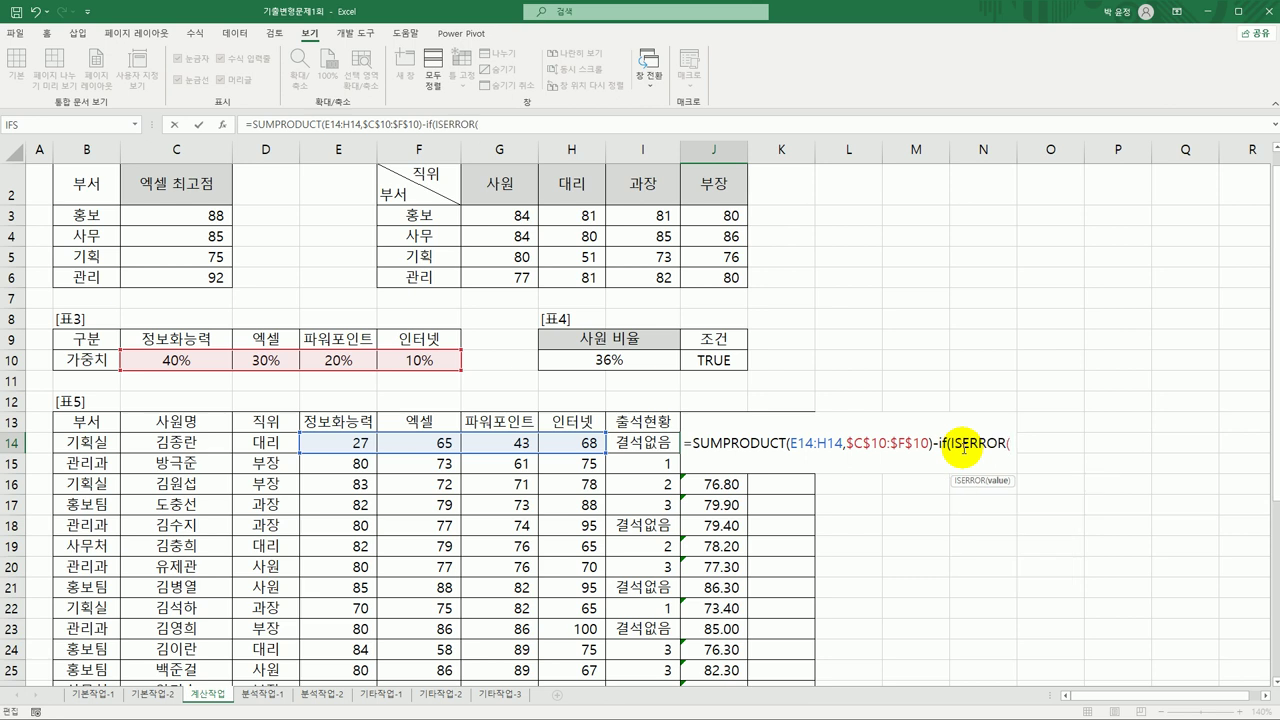
{"action": "type", "text": "value"}
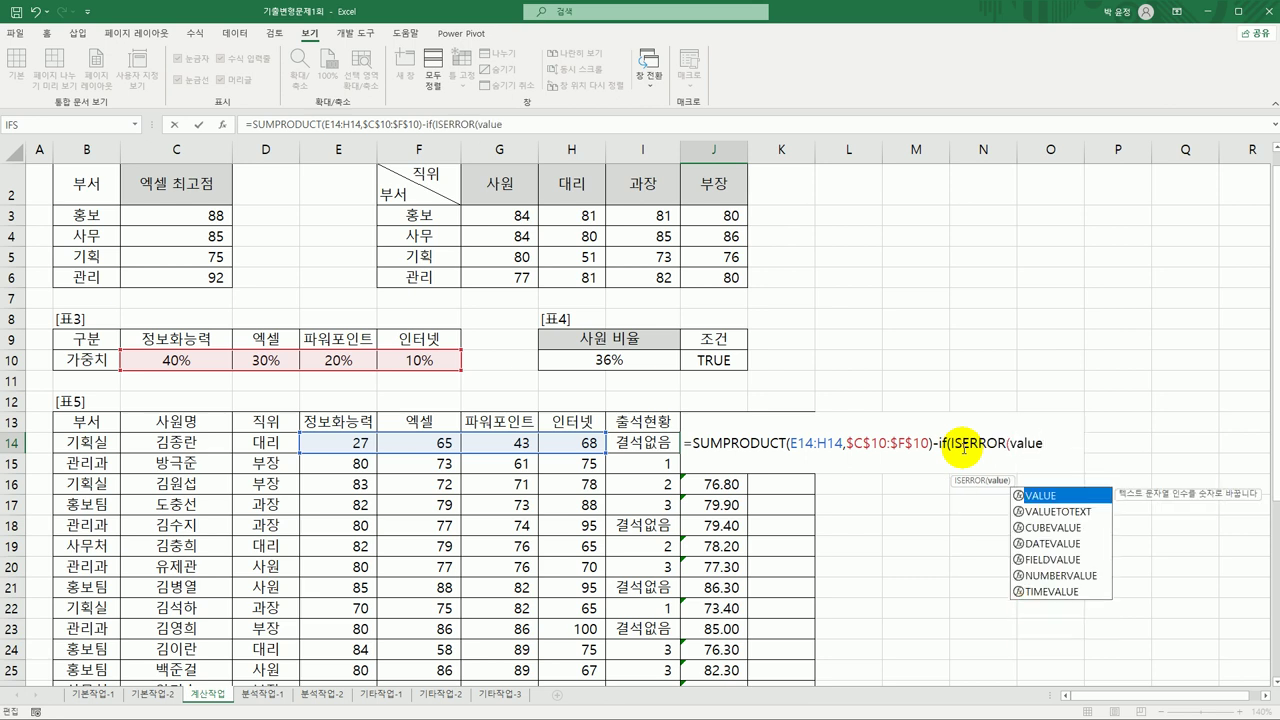
{"action": "key", "text": "Tab"}
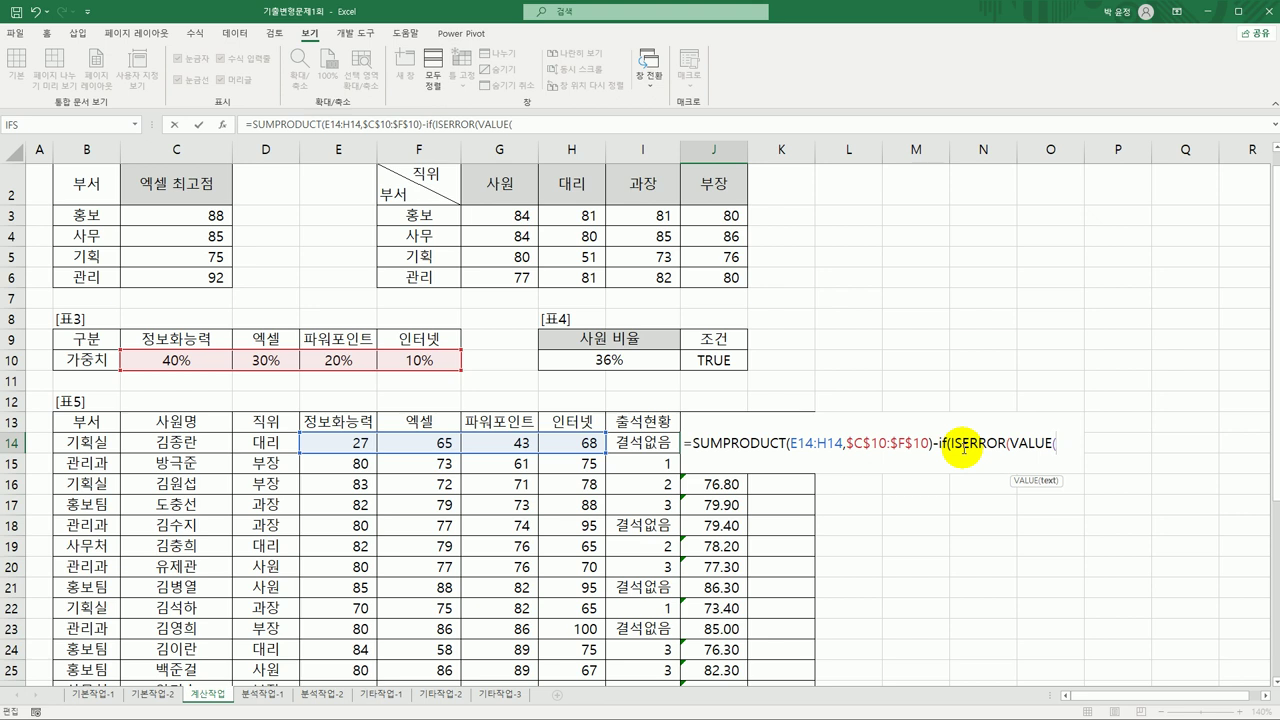
{"action": "left_click", "coordinate": [632, 445]}
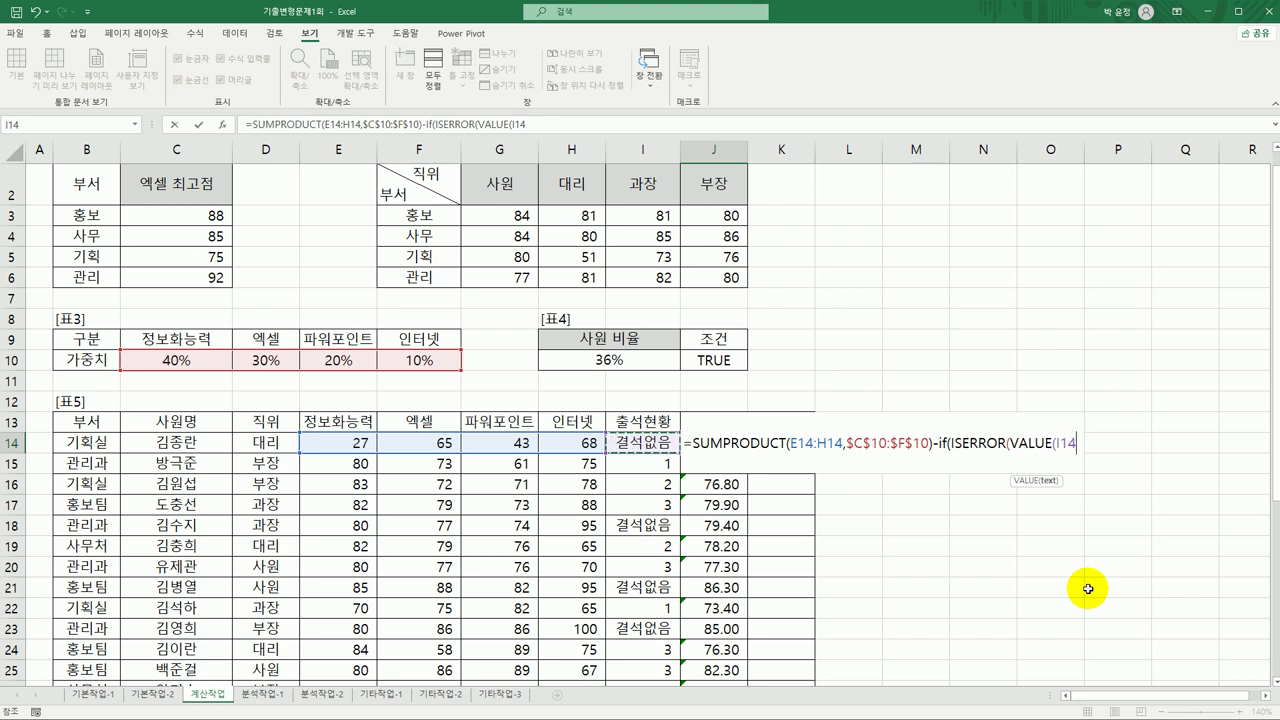
{"action": "type", "text": ")"}
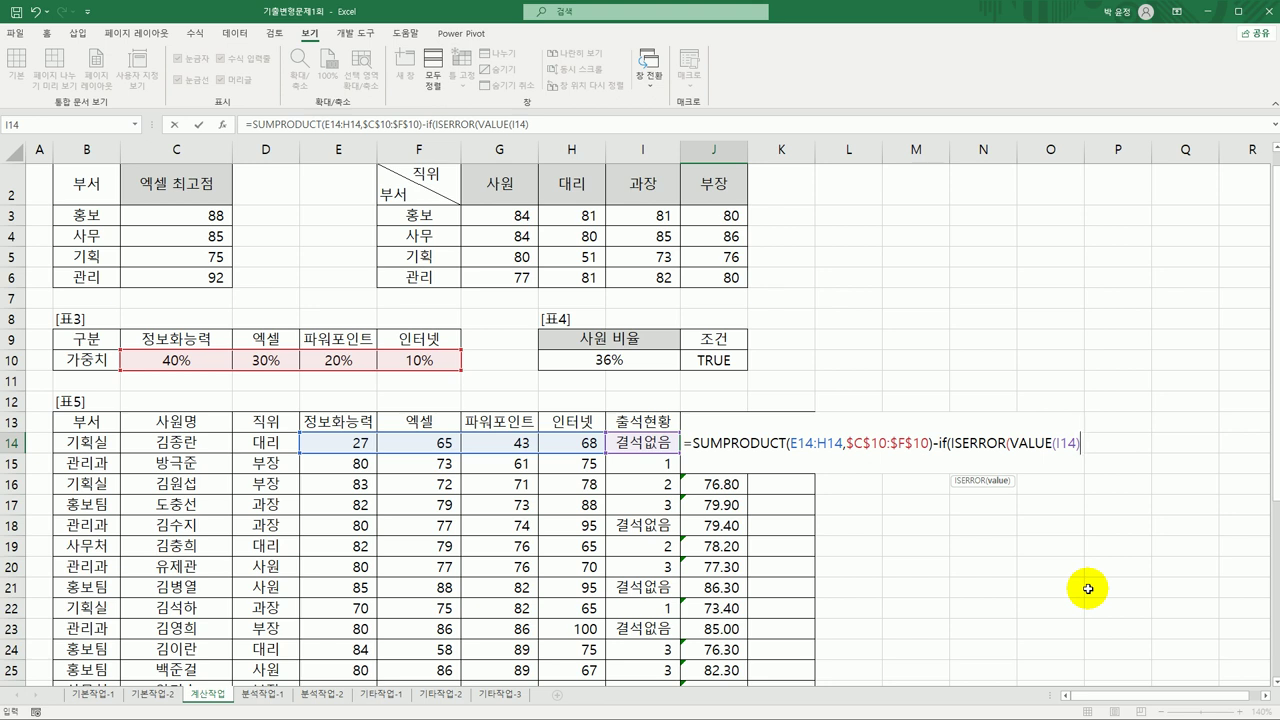
{"action": "type", "text": "),0"}
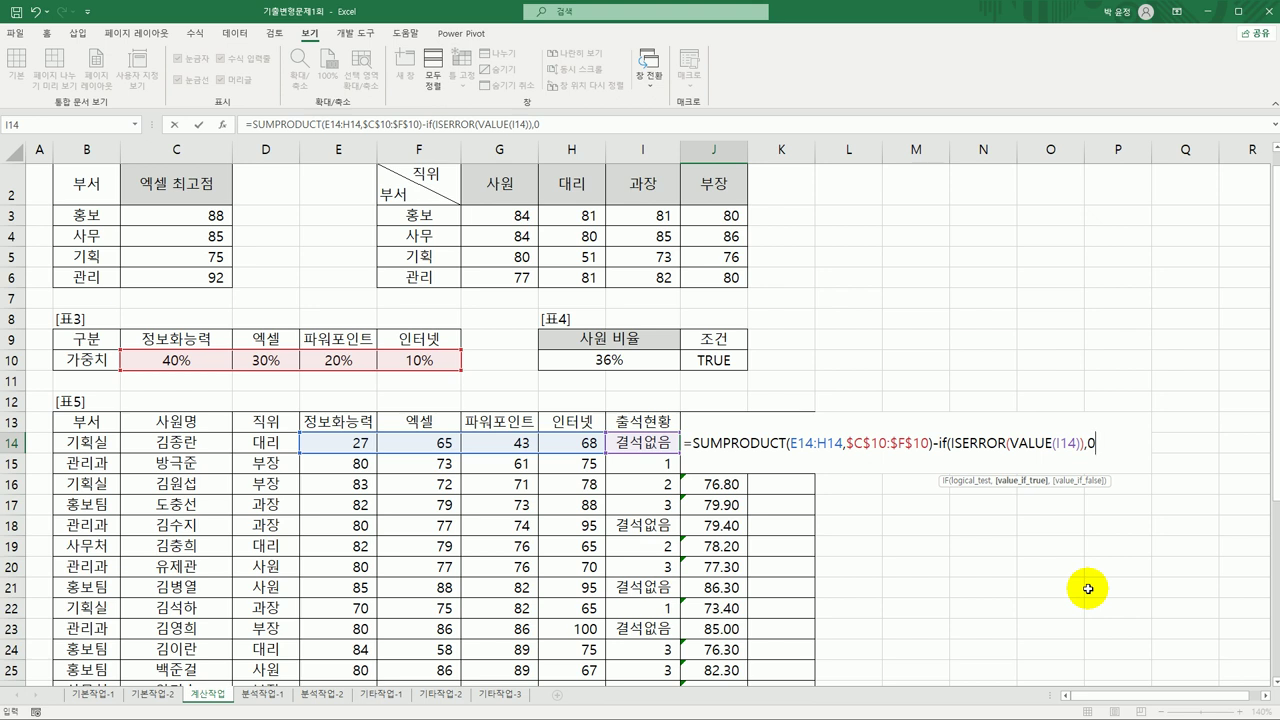
{"action": "type", "text": ",10)"}
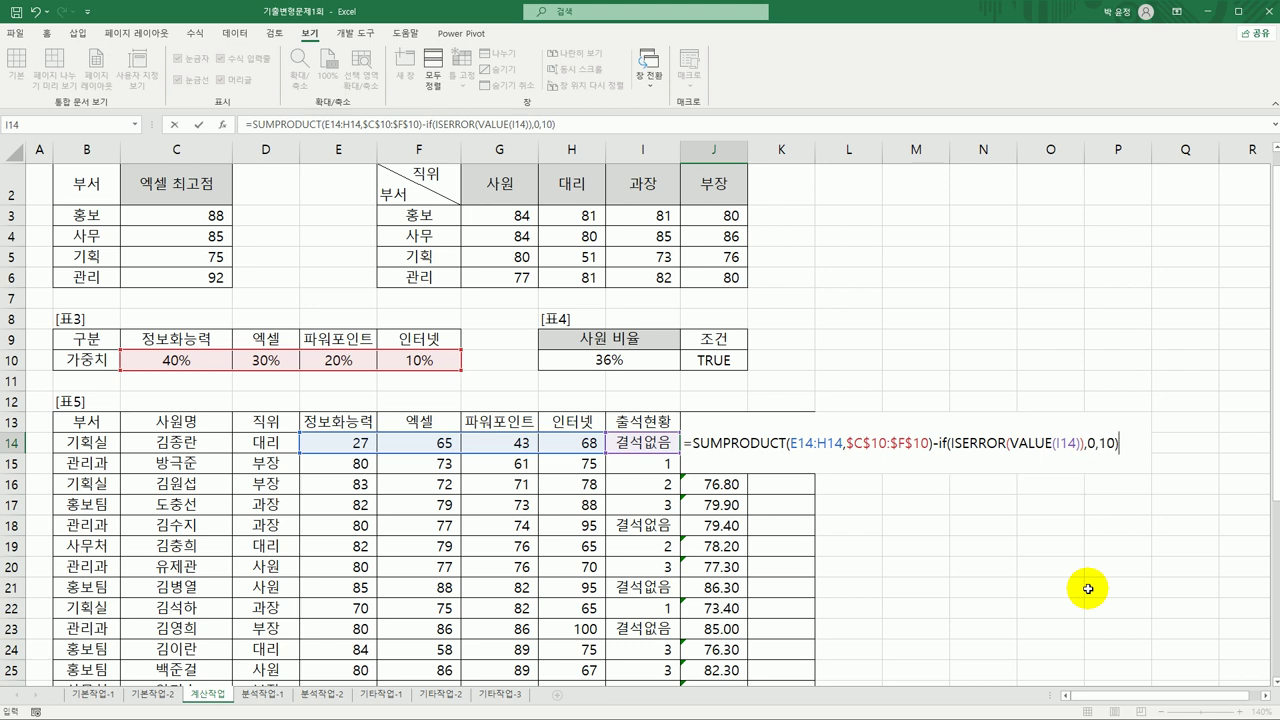
{"action": "key", "text": "Return"}
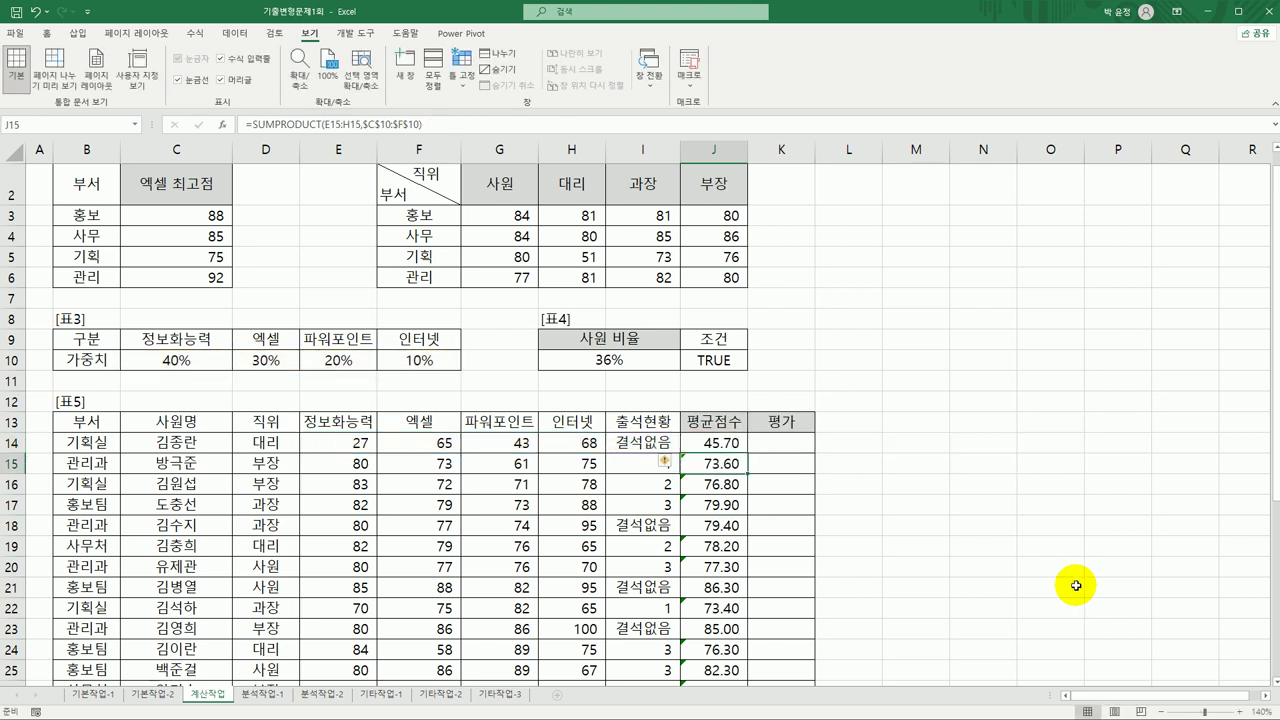
Step: Fill the extended J14 formula down the 평균점수 column of 표5 through J38
{"action": "left_click", "coordinate": [737, 440]}
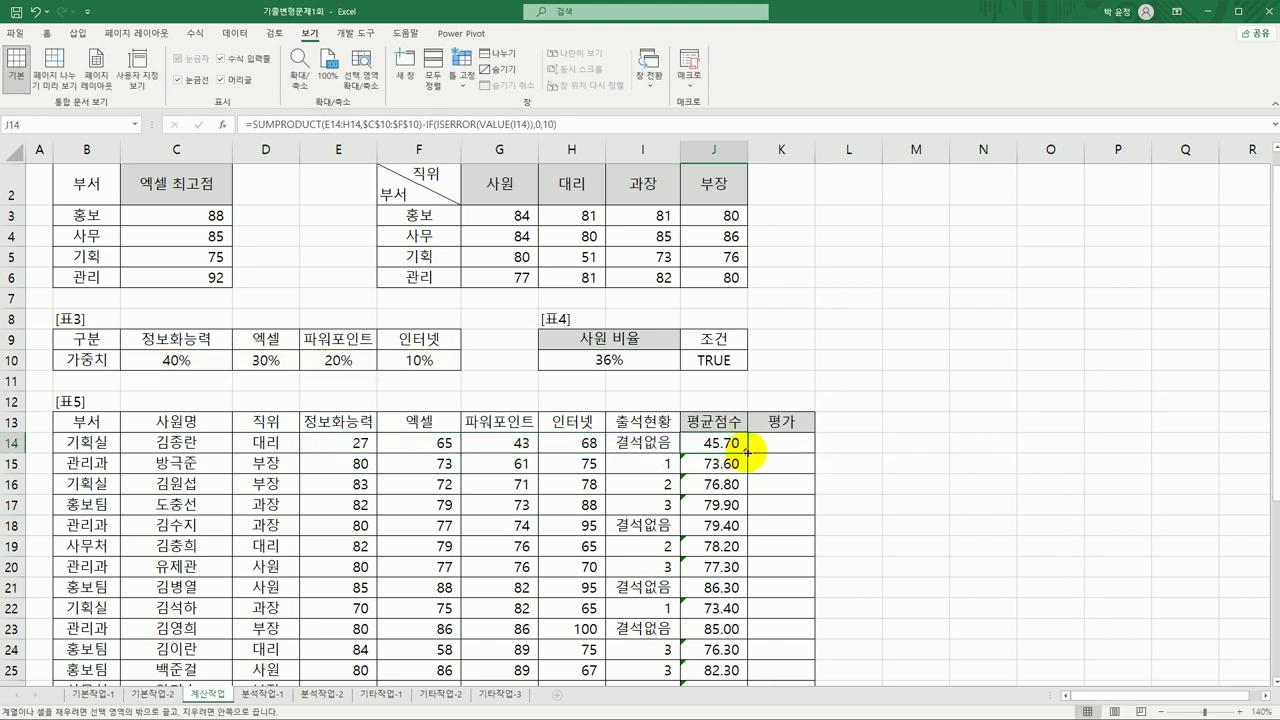
{"action": "double_click", "coordinate": [748, 452]}
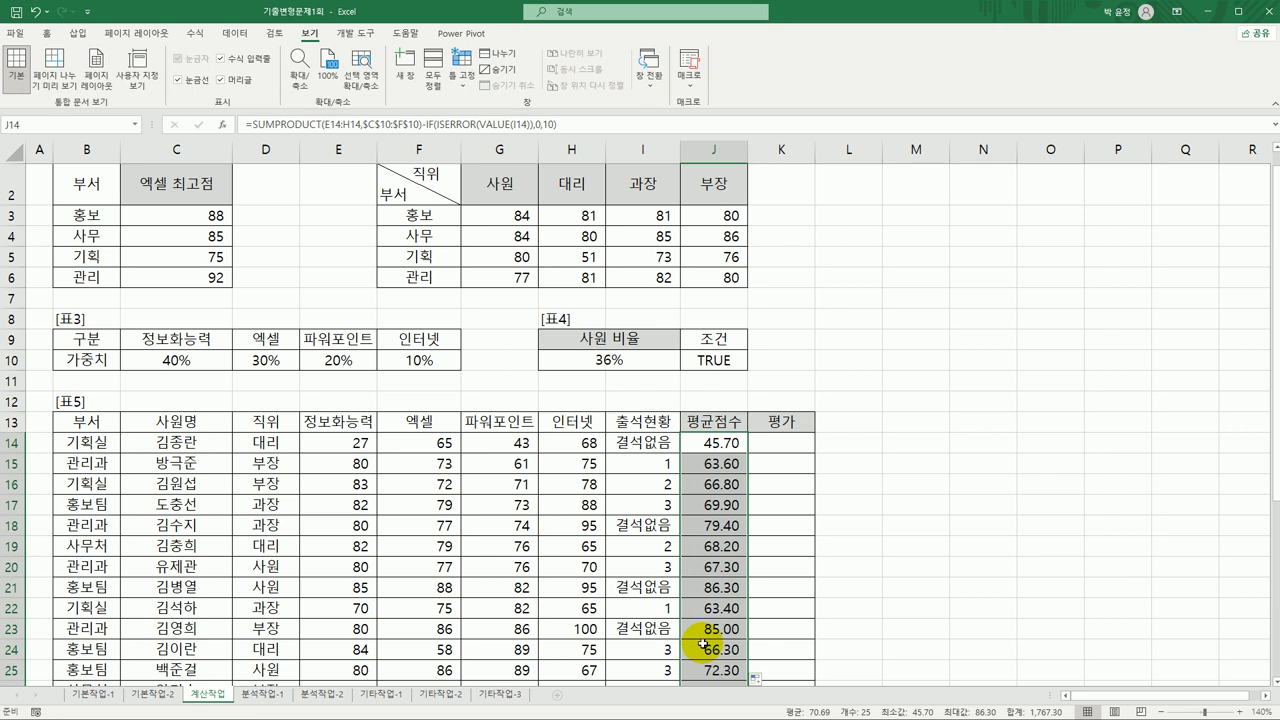
{"action": "left_click", "coordinate": [710, 481]}
Step: Enter the trial formula =VALUE(I14) in the empty cell M14 to test the 출석현황 conversion
{"action": "left_click", "coordinate": [893, 443]}
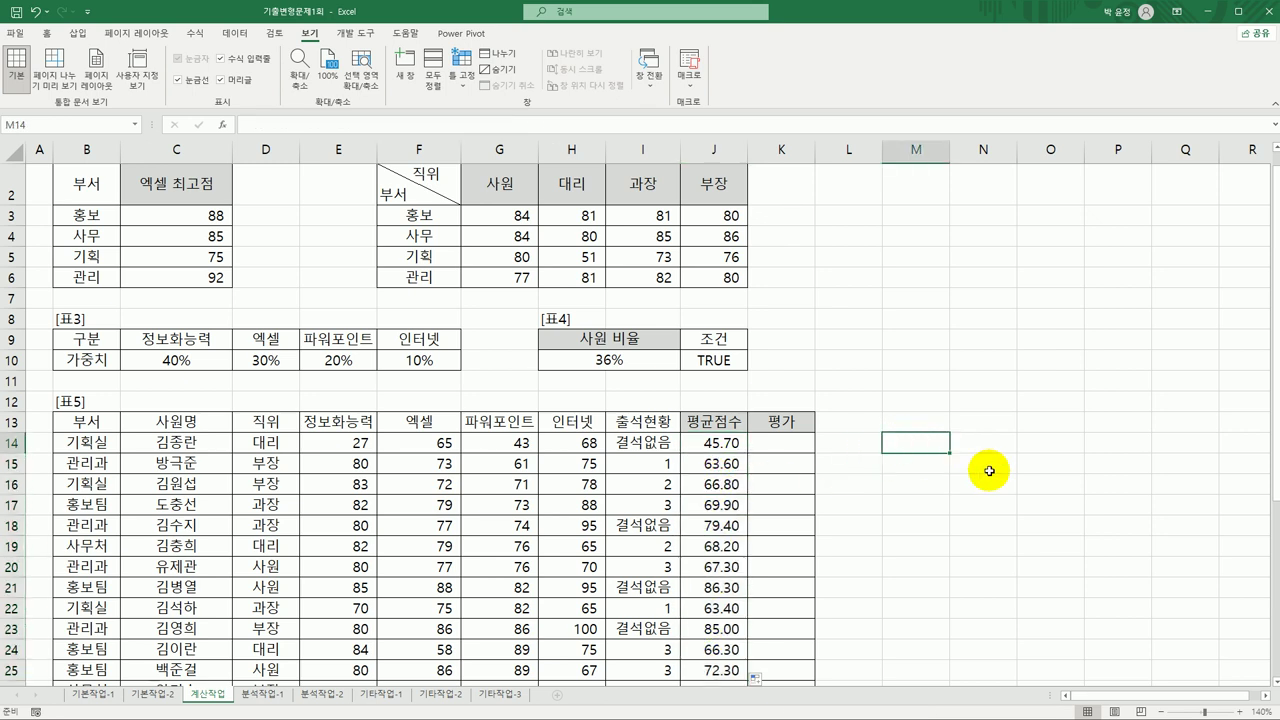
{"action": "type", "text": "=VALUE("}
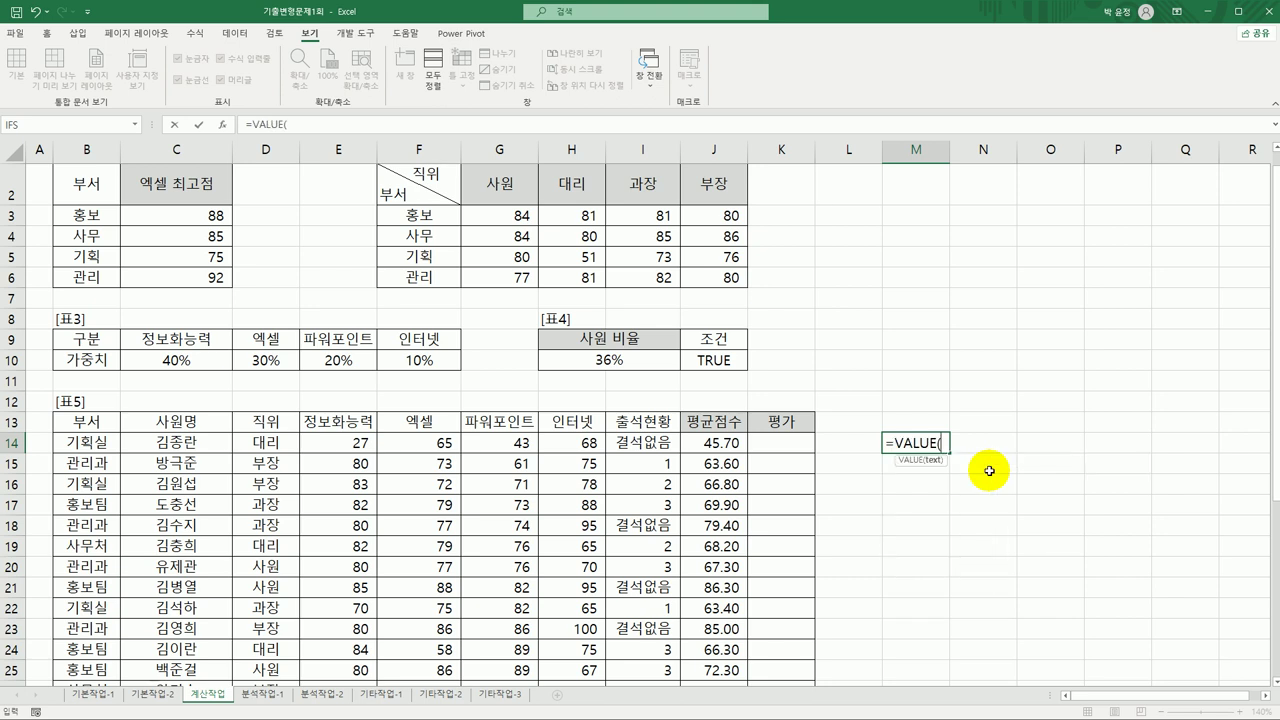
{"action": "key", "text": "Left"}
{"action": "key", "text": "Left"}
{"action": "key", "text": "Left"}
{"action": "key", "text": "Left"}
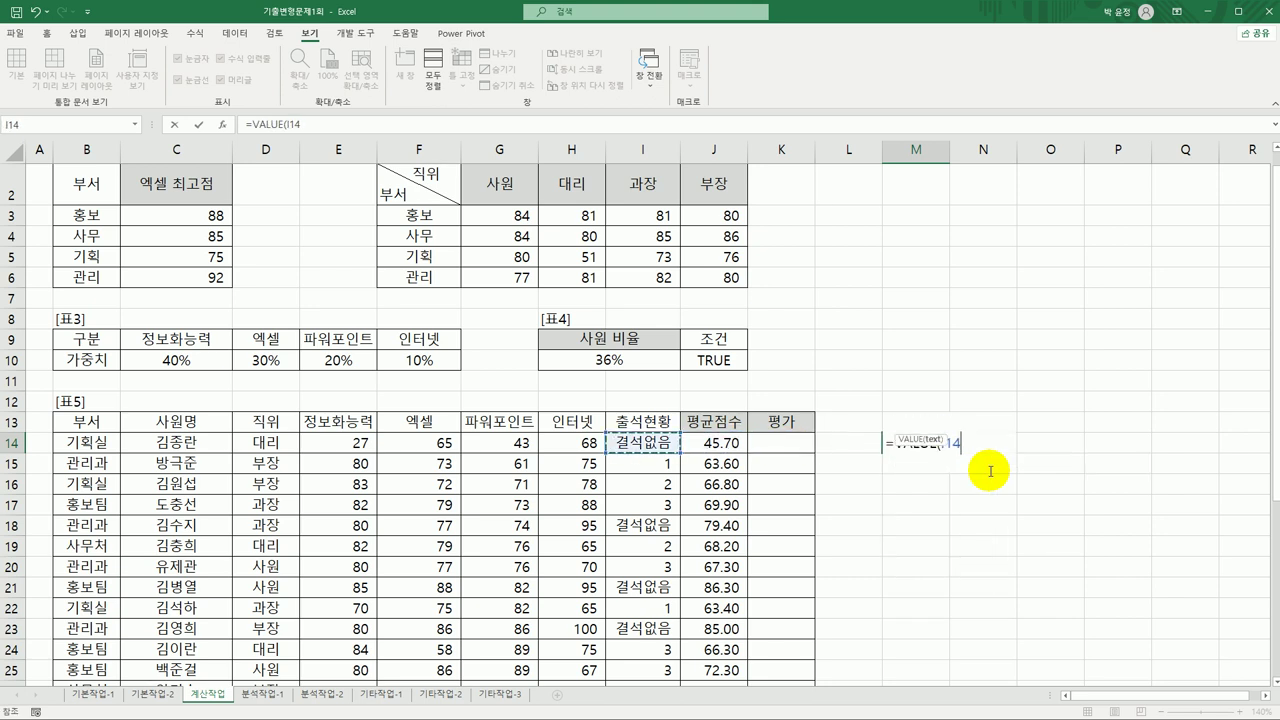
{"action": "type", "text": ")"}
{"action": "key", "text": "Return"}
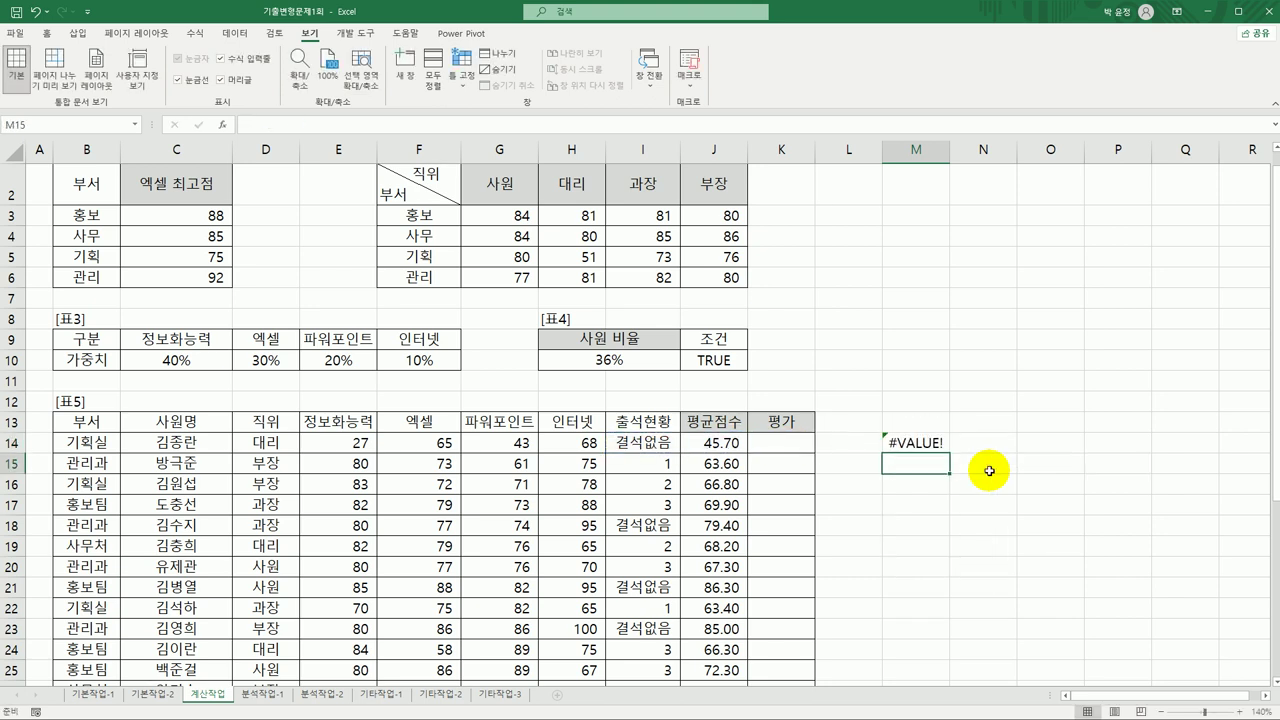
Step: Compare the M14 trial result with I14 and fill the trial formula down through M24
{"action": "left_click", "coordinate": [928, 443]}
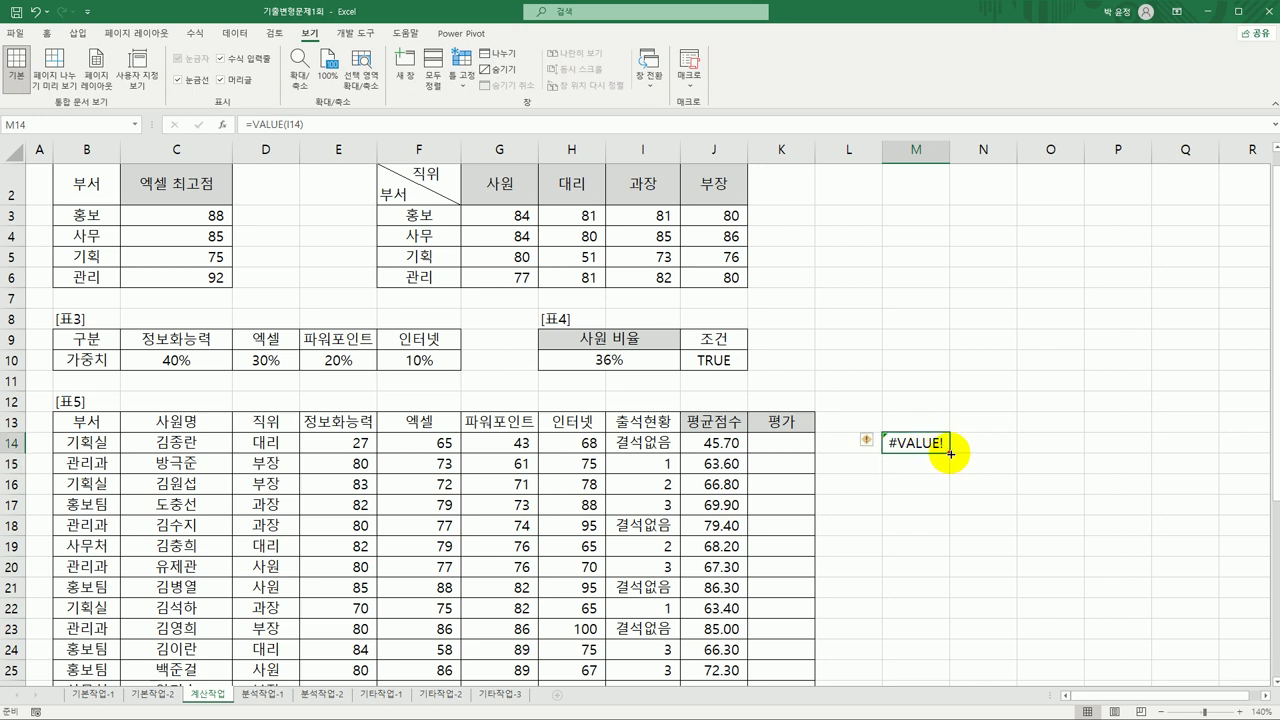
{"action": "left_click", "coordinate": [617, 440]}
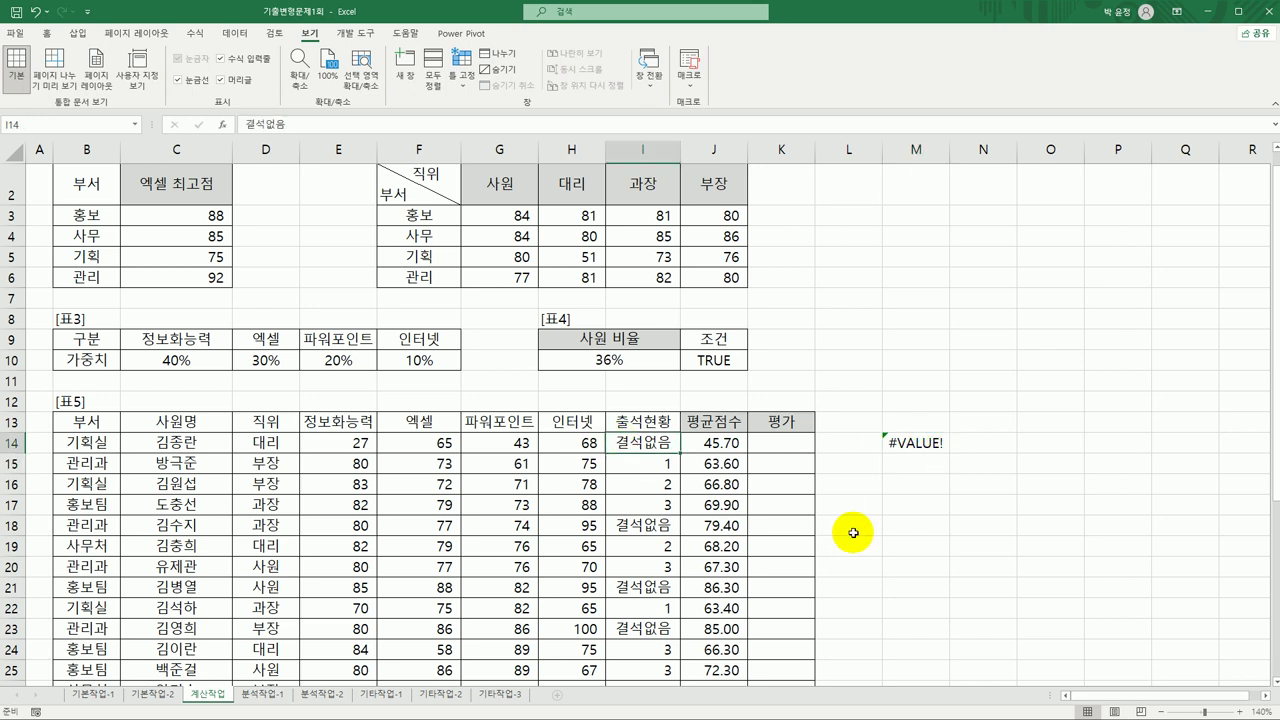
{"action": "left_click", "coordinate": [918, 443]}
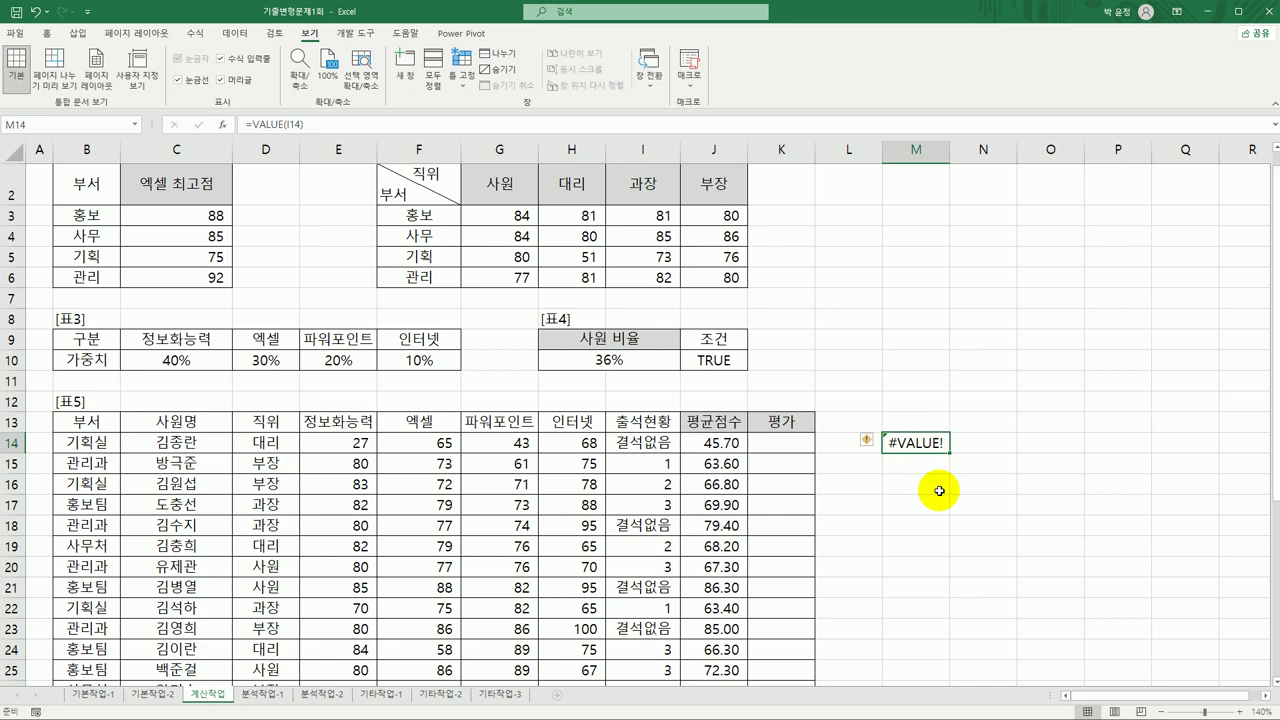
{"action": "left_click_drag", "start_coordinate": [949, 453], "coordinate": [917, 443]}
{"action": "scroll", "coordinate": [931, 466], "scroll_direction": "up", "scroll_amount": 3}
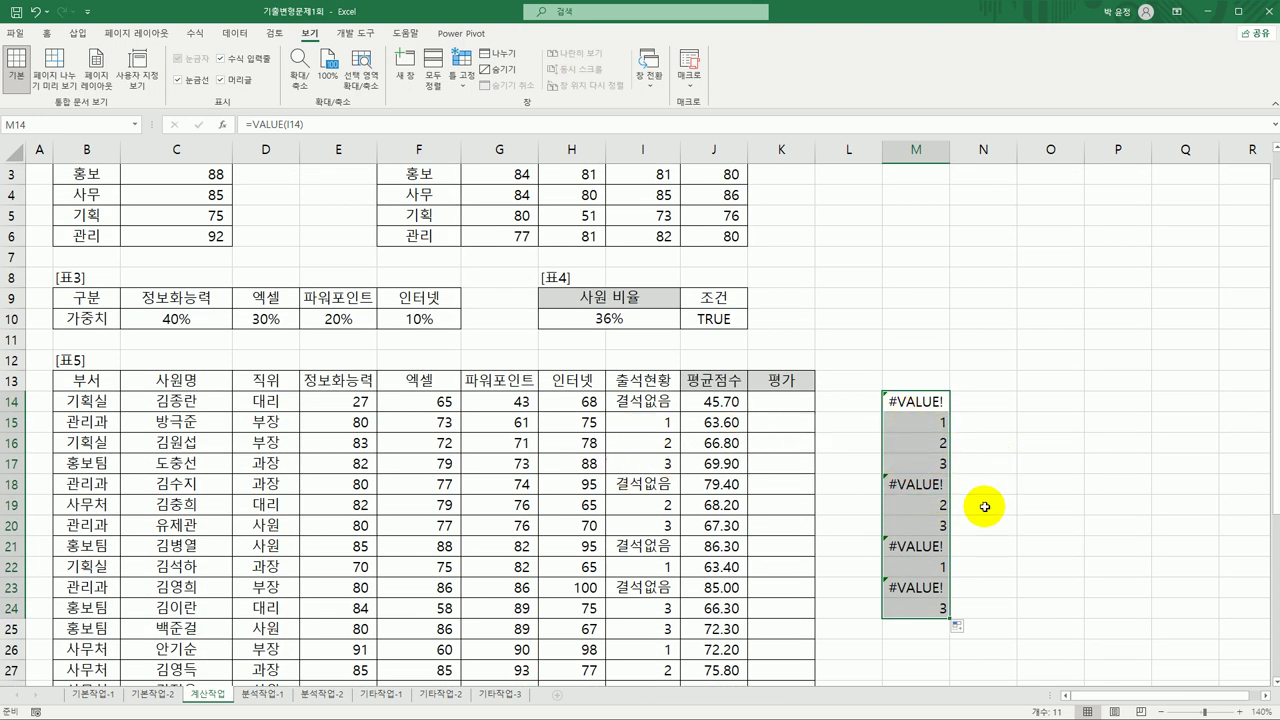
Step: Compare the trial results with the 출석현황 entries and clear the trial formulas from M14:M24
{"action": "left_click", "coordinate": [926, 402]}
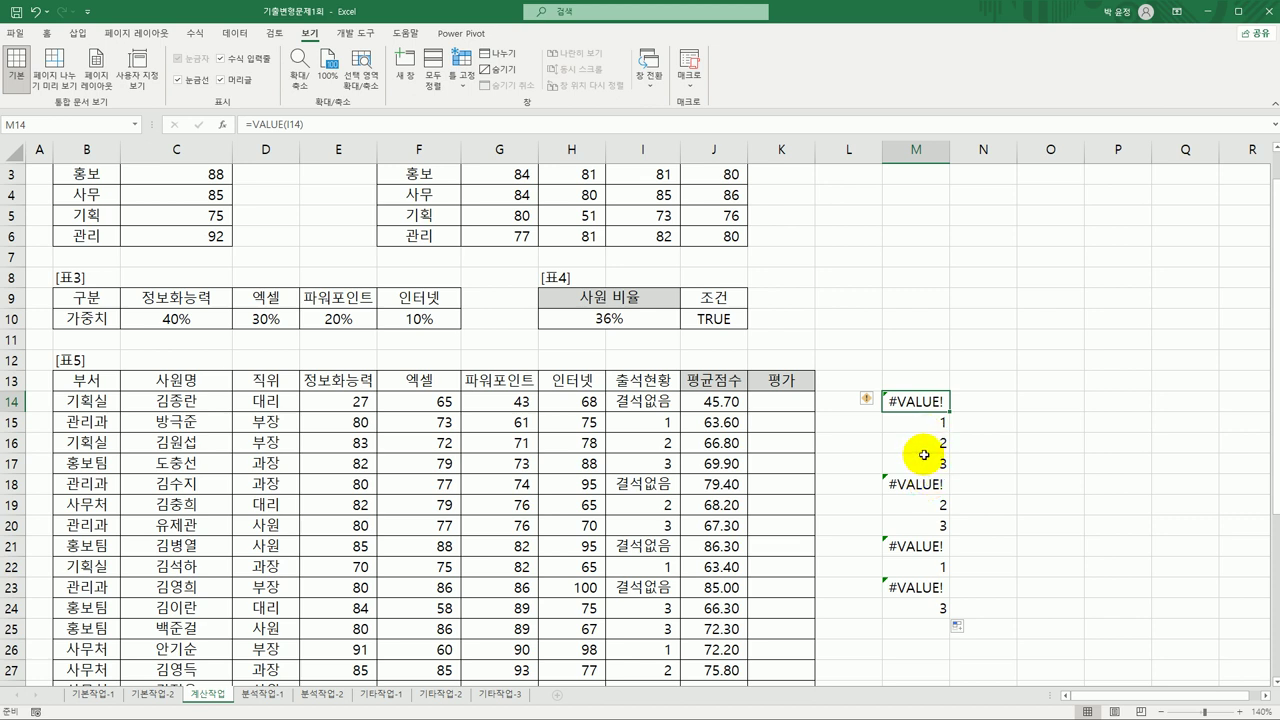
{"action": "left_click", "coordinate": [636, 421]}
{"action": "left_click", "coordinate": [901, 400]}
{"action": "left_click_drag", "start_coordinate": [901, 400], "coordinate": [894, 603]}
{"action": "key", "text": "Delete"}
Step: Recheck the J14 formula, open the Visual Basic editor and insert a new module
{"action": "left_click", "coordinate": [731, 400]}
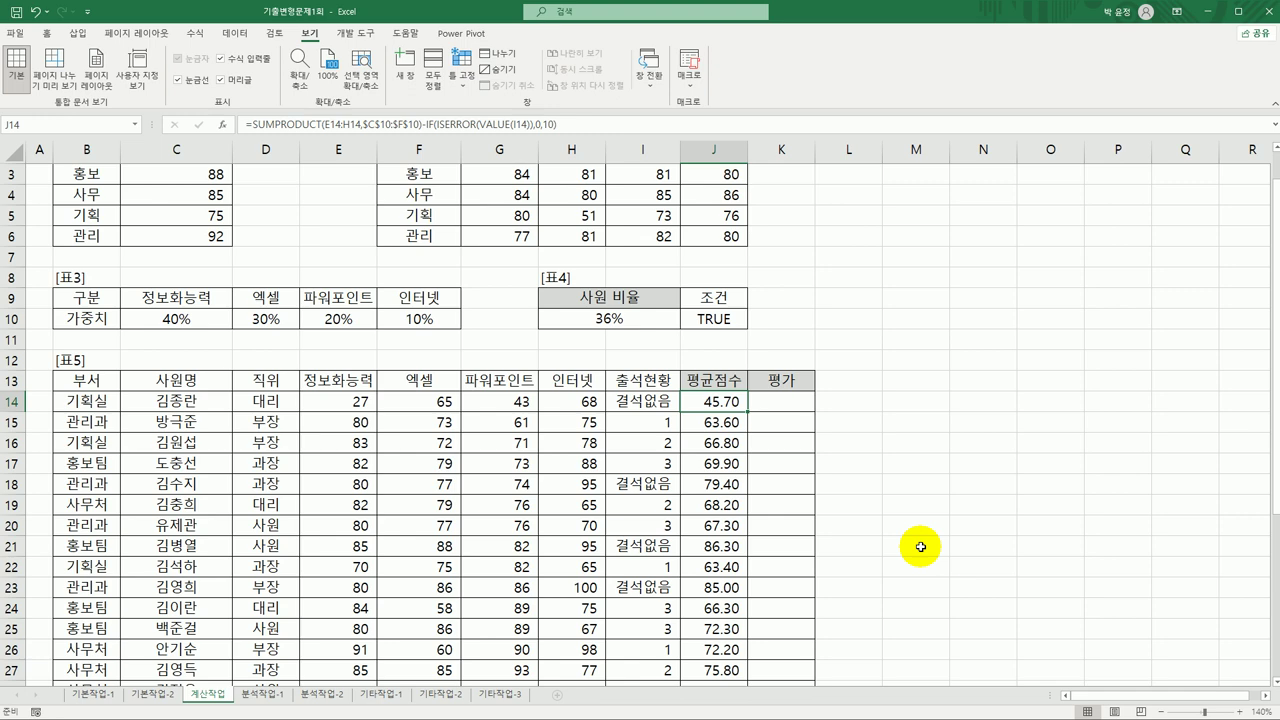
{"action": "scroll", "coordinate": [920, 547], "scroll_direction": "up", "scroll_amount": 1}
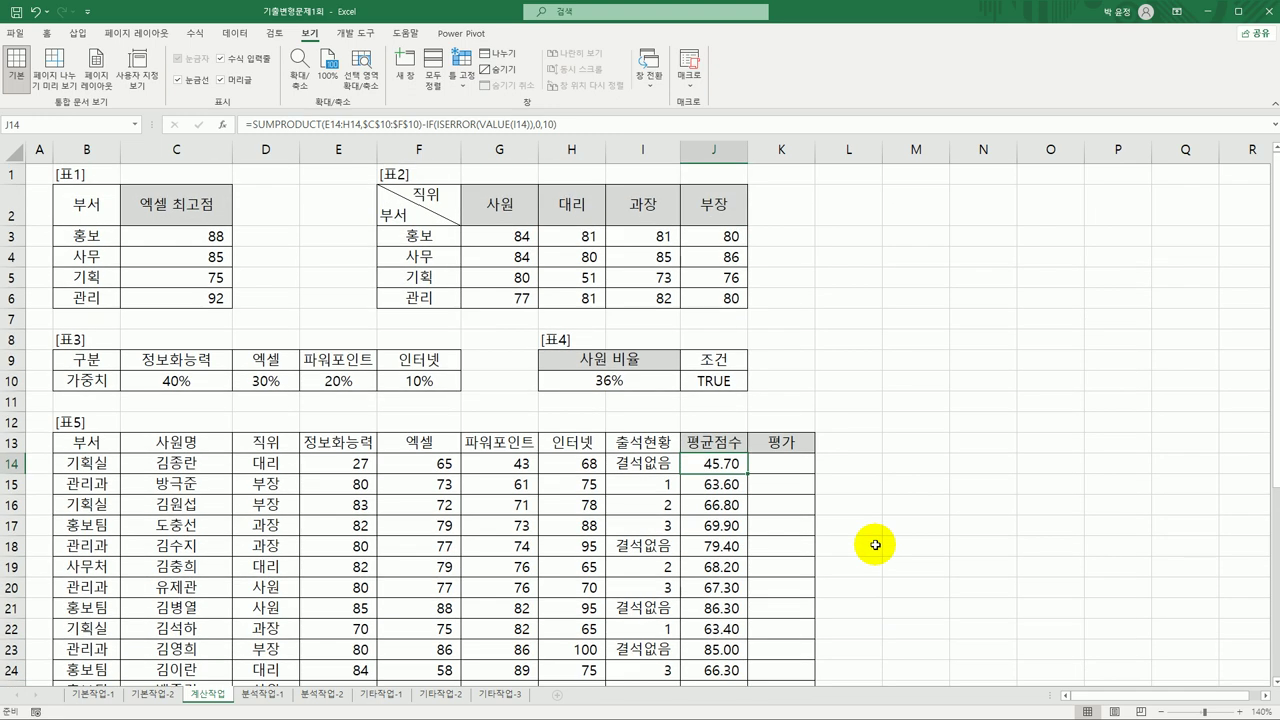
{"action": "scroll", "coordinate": [874, 537], "scroll_direction": "down", "scroll_amount": 3}
{"action": "left_click", "coordinate": [355, 34]}
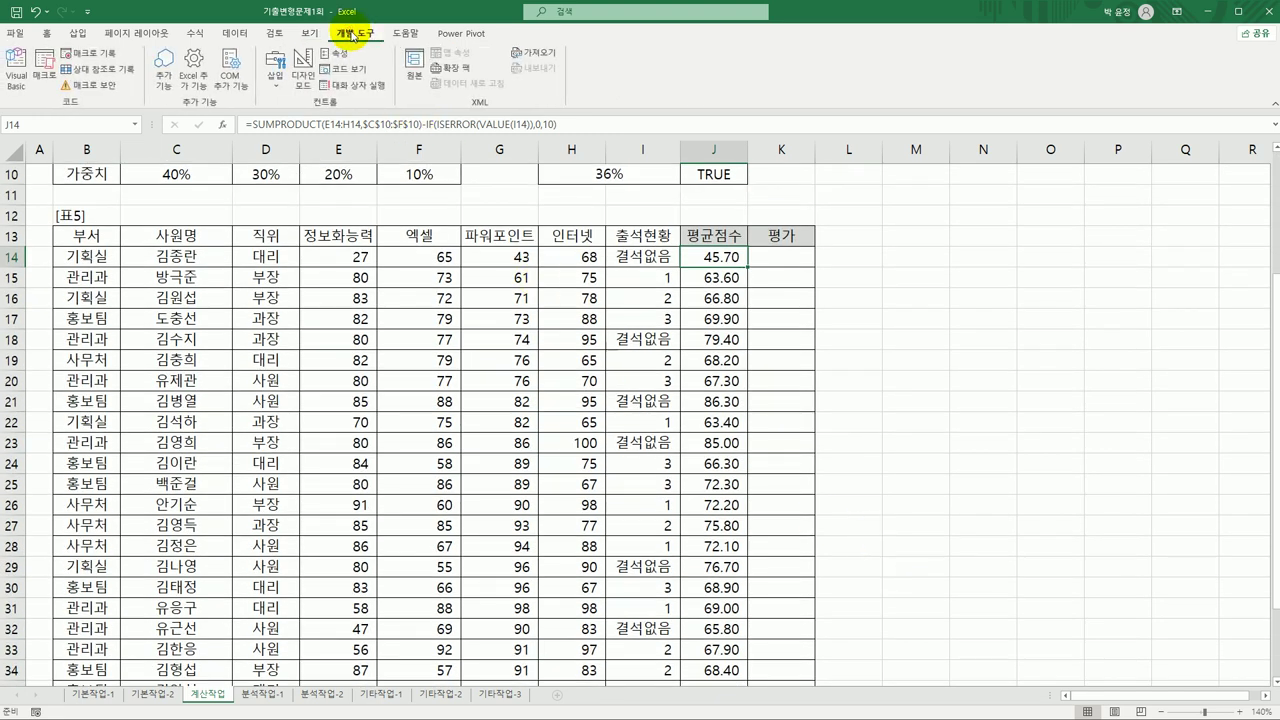
{"action": "left_click", "coordinate": [16, 70]}
{"action": "left_click", "coordinate": [621, 121]}
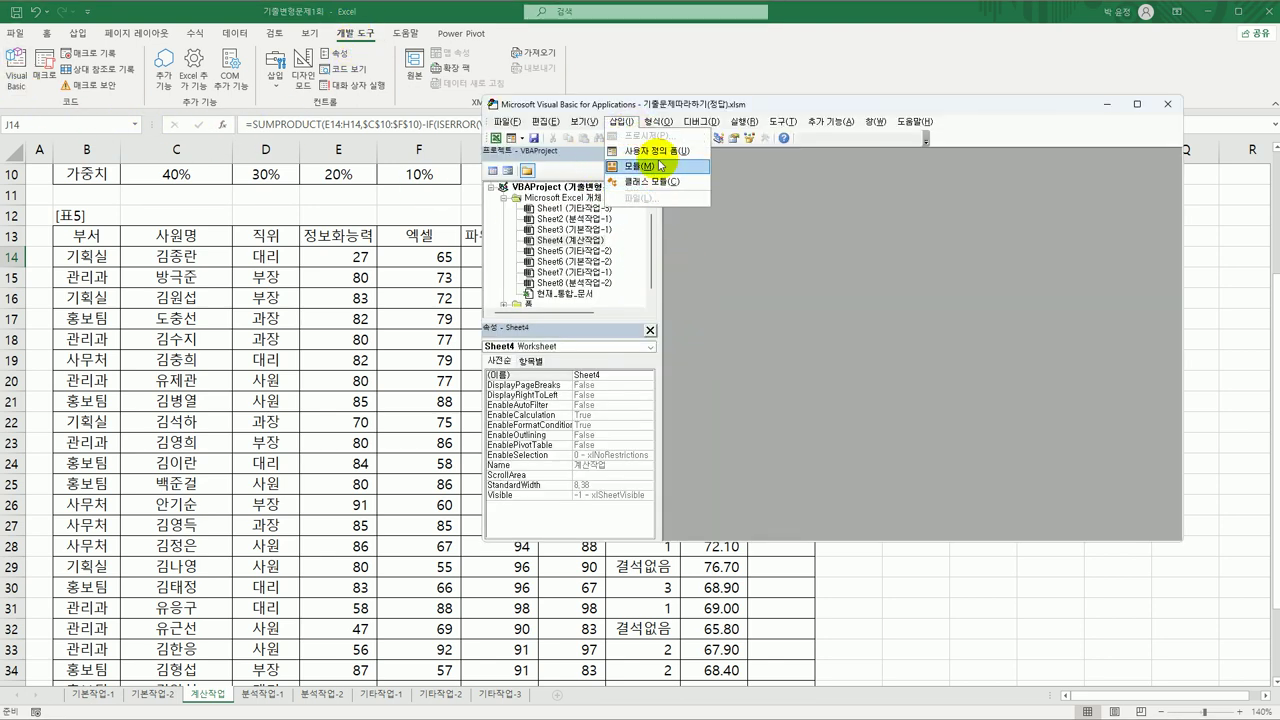
{"action": "left_click", "coordinate": [658, 162]}
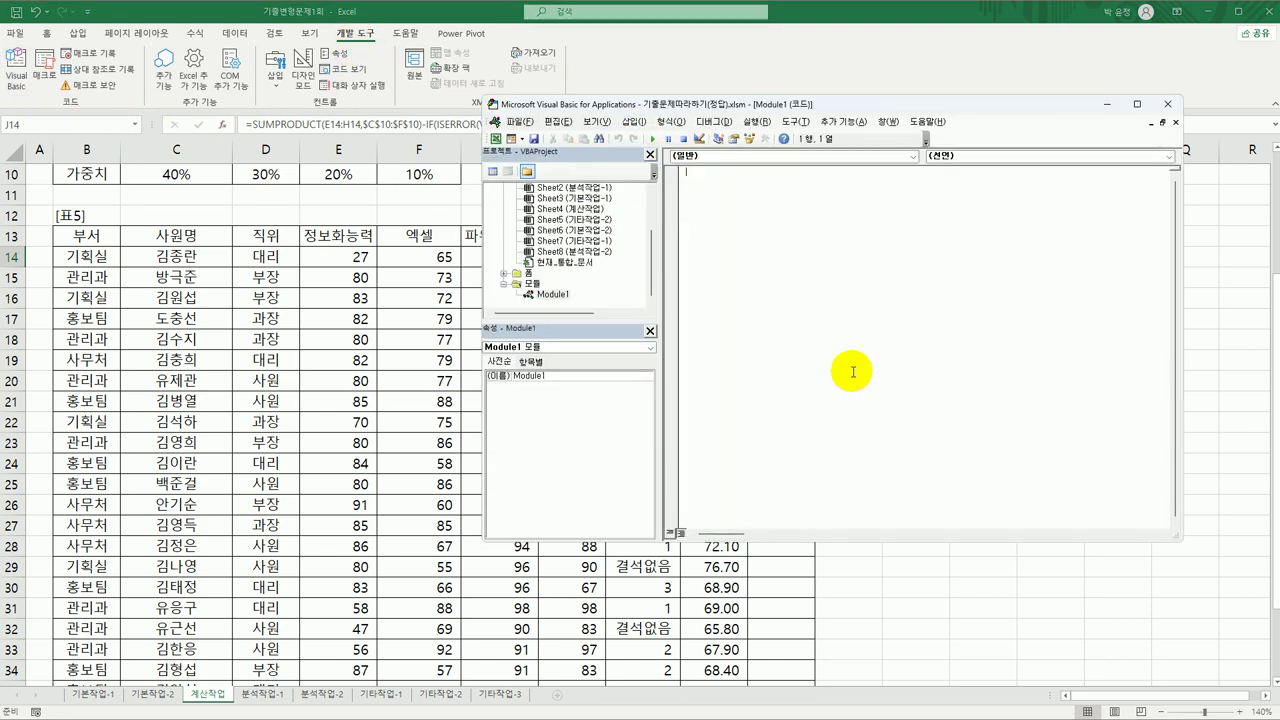
Step: Declare the public function fn평가 with the arguments 직위 and 정보화능력 in the new module
{"action": "type", "text": "public function fn평가(직위, 정"}
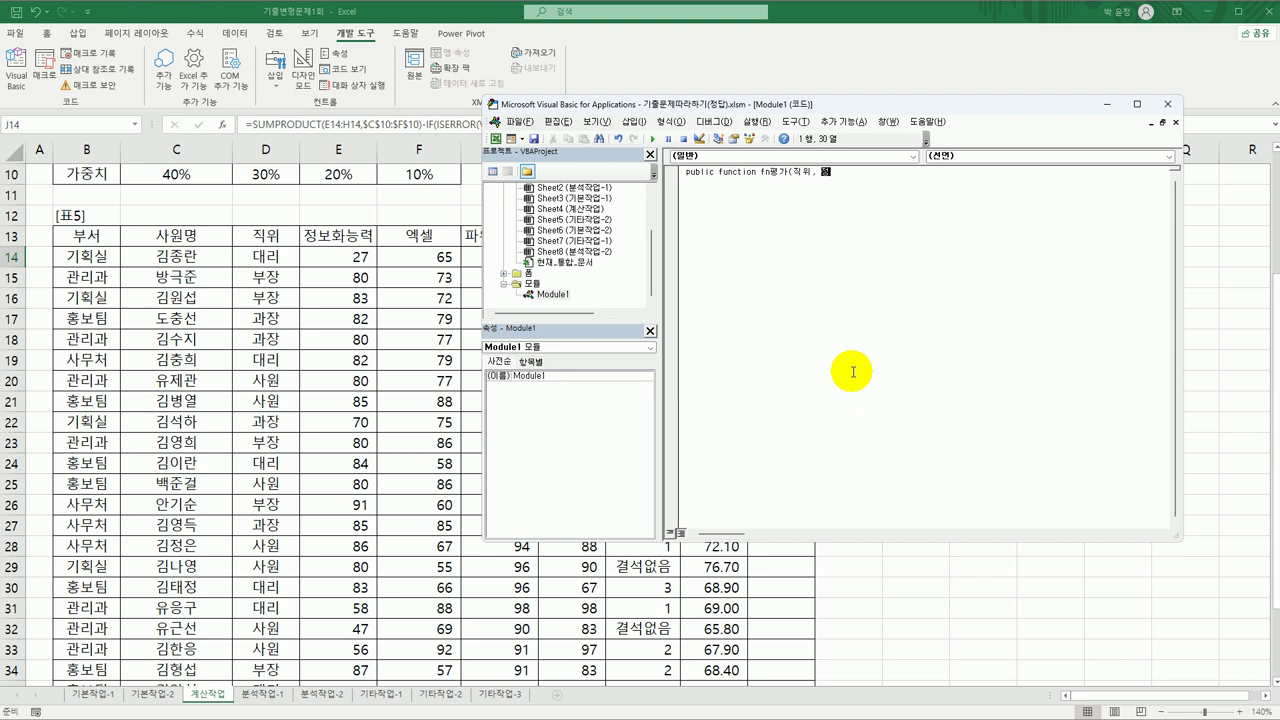
{"action": "type", "text": "보화능력)"}
{"action": "key", "text": "Return"}
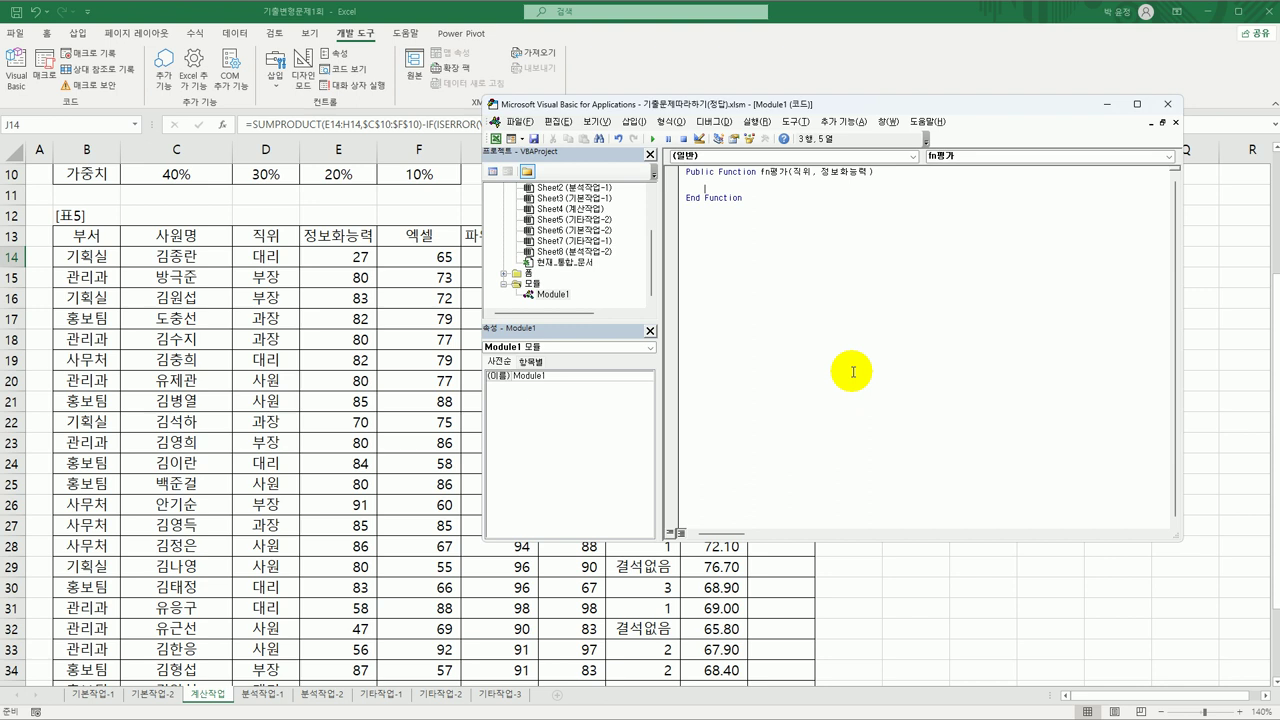
Step: Begin the fn평가 condition as if (직위 = "사원" and 정보화능력 >=80) or (, moving the editor window for a clearer view
{"action": "type", "text": "if (직위 = \"사원\""}
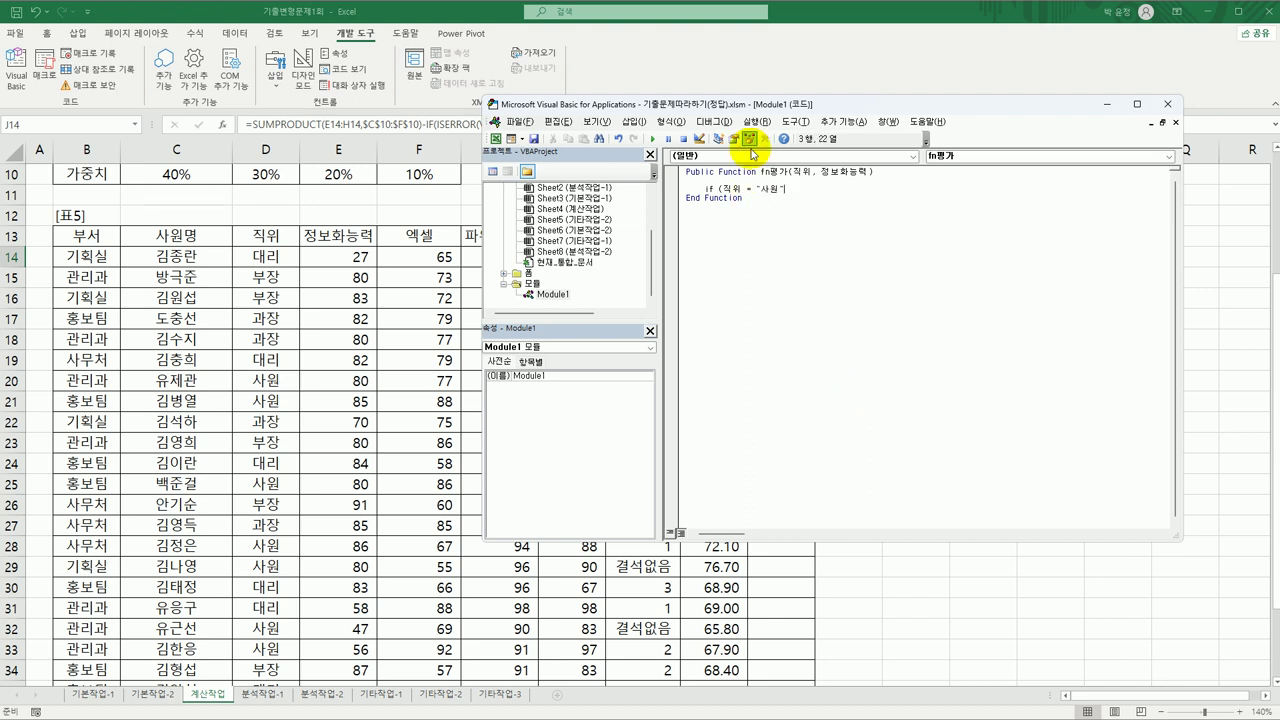
{"action": "left_click_drag", "start_coordinate": [737, 104], "coordinate": [500, 87]}
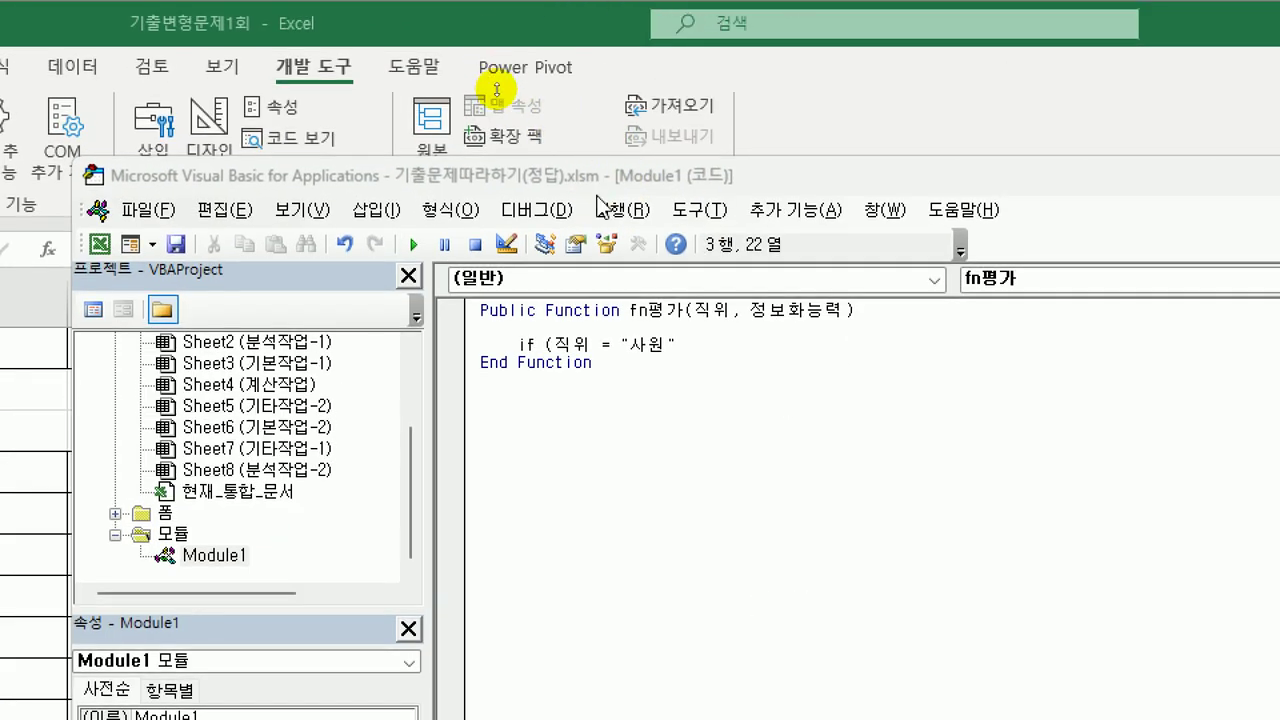
{"action": "left_click_drag", "start_coordinate": [612, 180], "coordinate": [534, 58]}
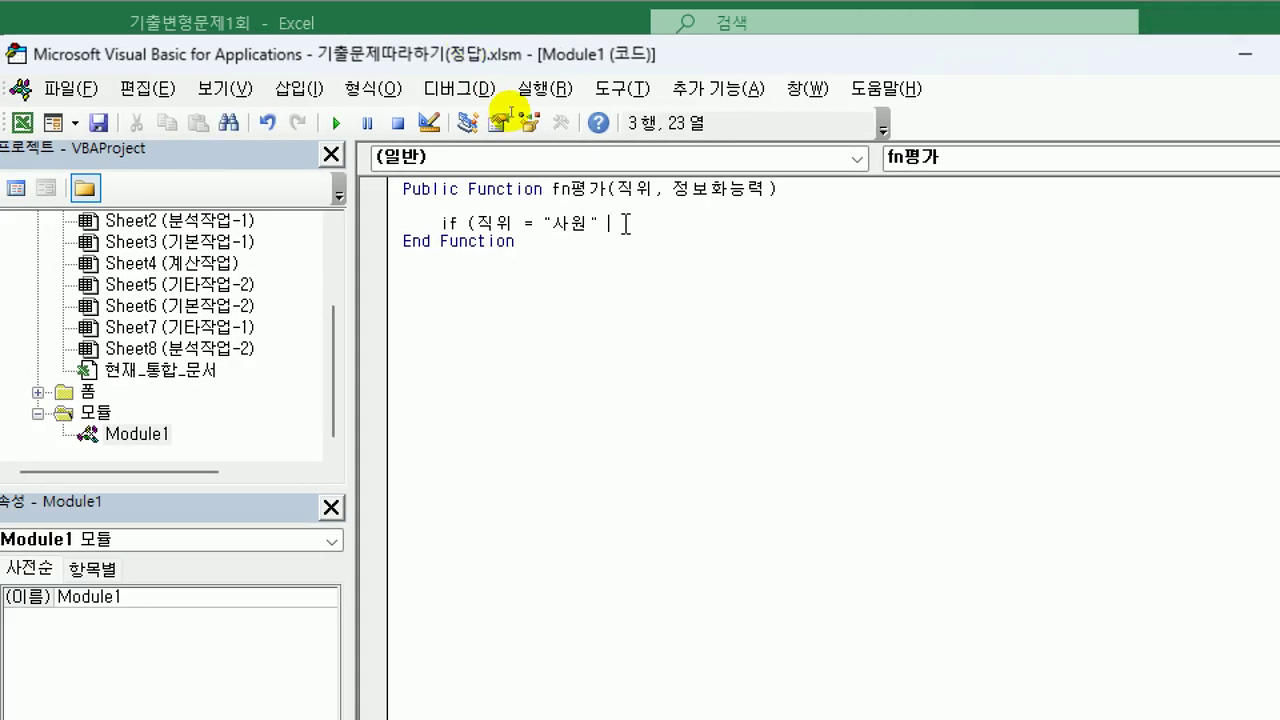
{"action": "type", "text": "and "}
{"action": "type", "text": "정보화느"}
{"action": "type", "text": "능력"}
{"action": "type", "text": " >="}
{"action": "type", "text": "80"}
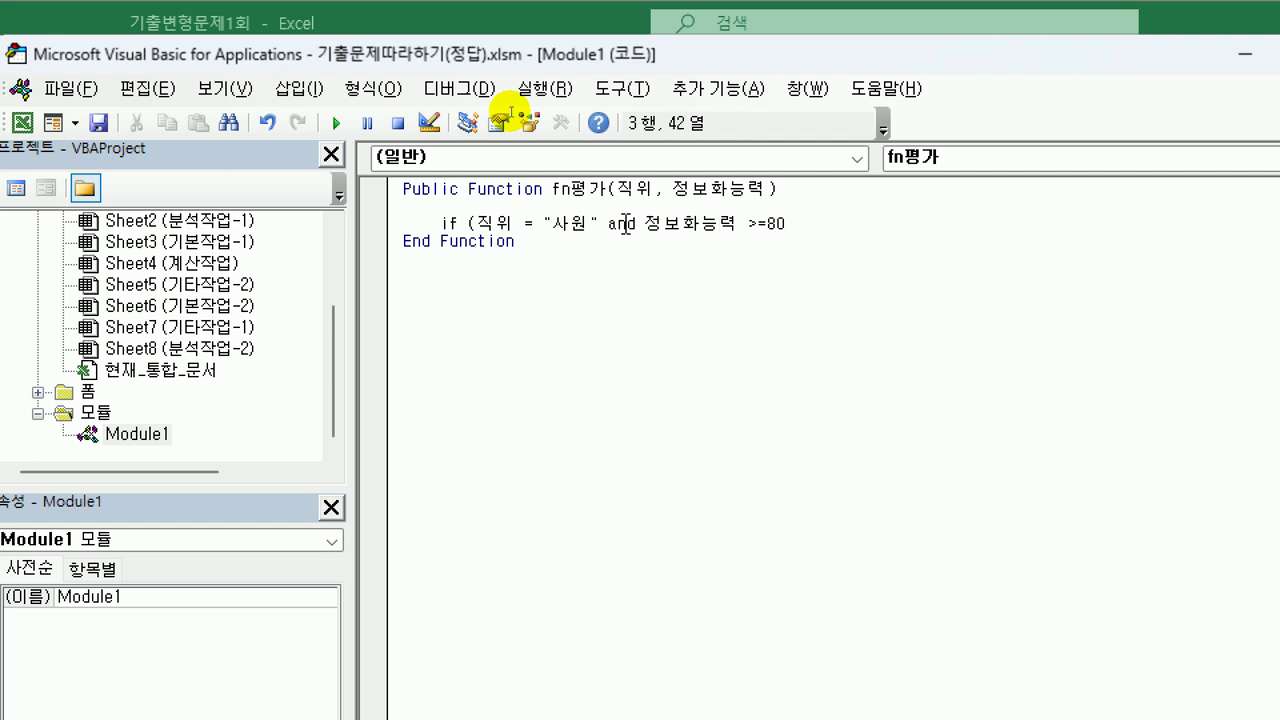
{"action": "type", "text": ")"}
{"action": "type", "text": "or ("}
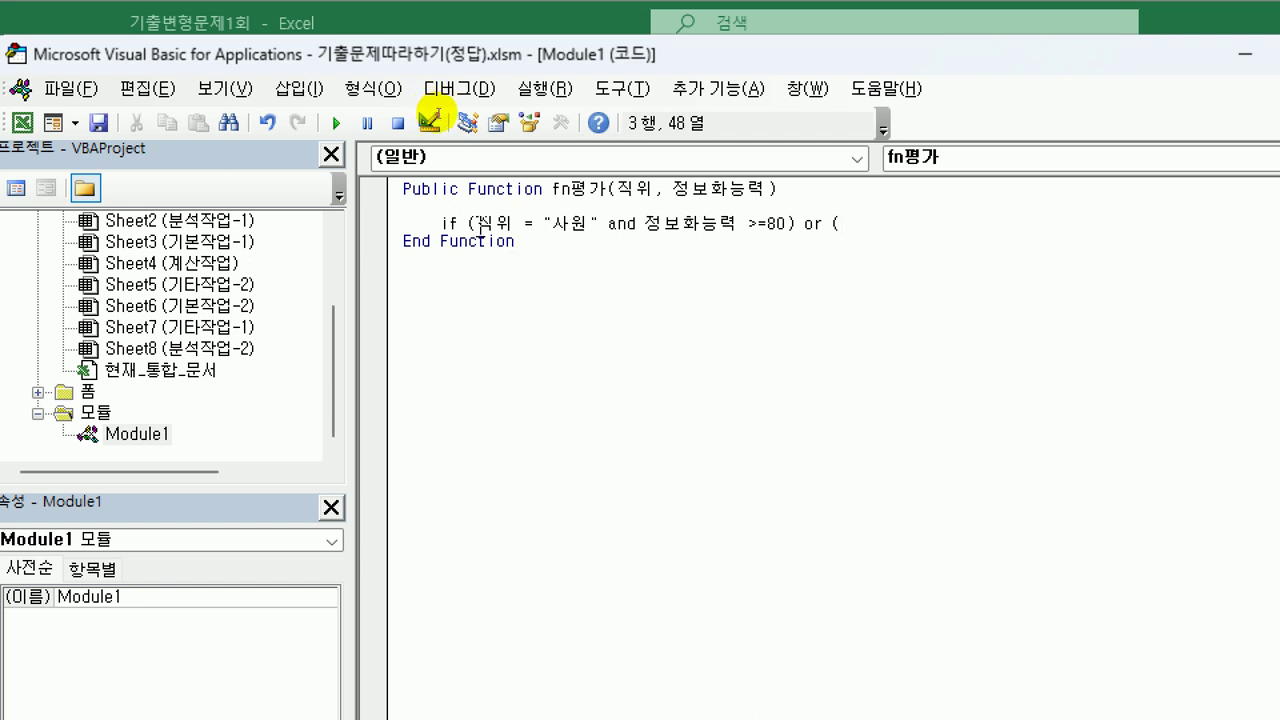
Step: Complete the Or part of the If condition with a copy of the first condition, changing 사원 to 대리
{"action": "left_click_drag", "start_coordinate": [477, 224], "coordinate": [794, 224]}
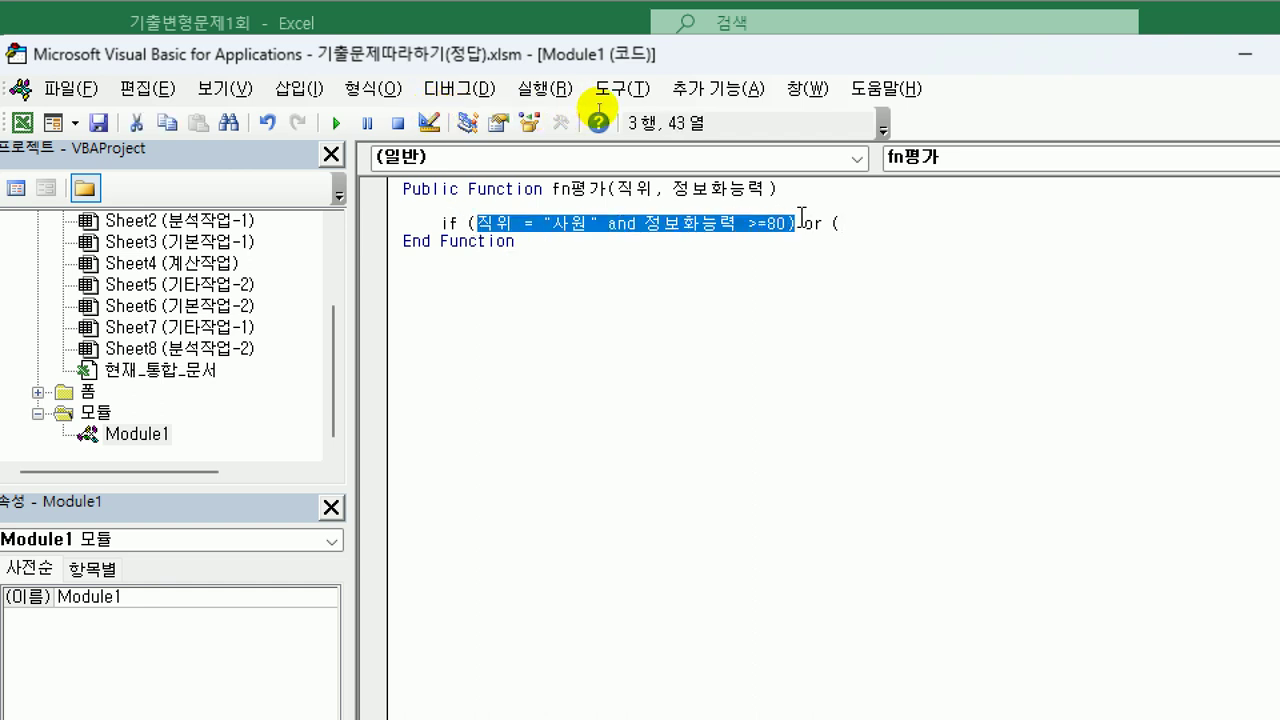
{"action": "left_click", "coordinate": [894, 228]}
{"action": "type", "text": "직위 = \"사원\" and 정보화능력 >=80)"}
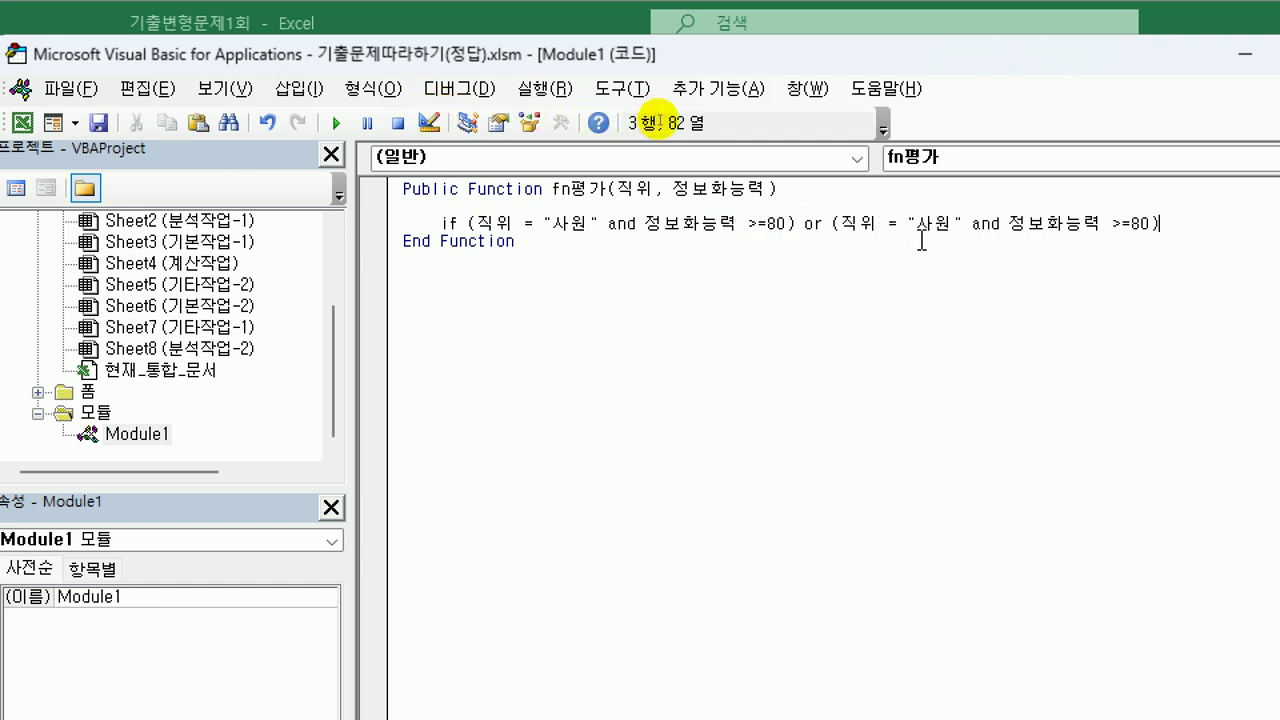
{"action": "left_click_drag", "start_coordinate": [916, 228], "coordinate": [948, 228]}
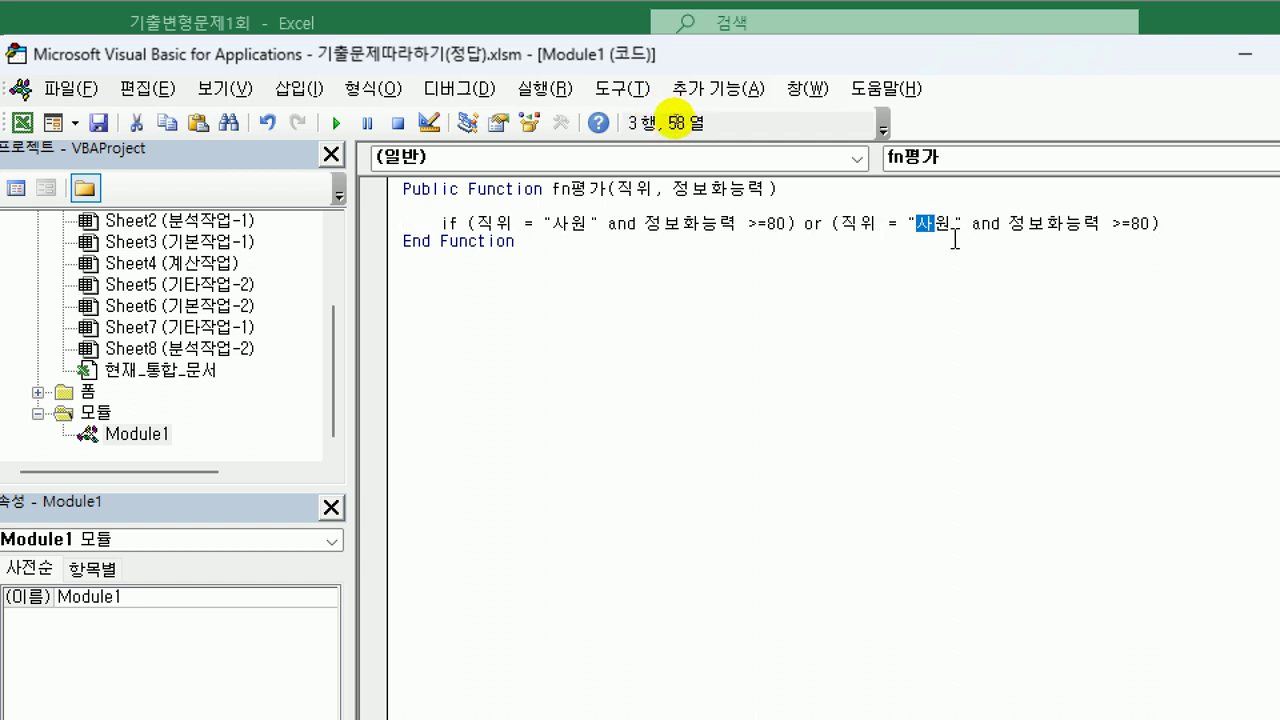
{"action": "type", "text": "대"}
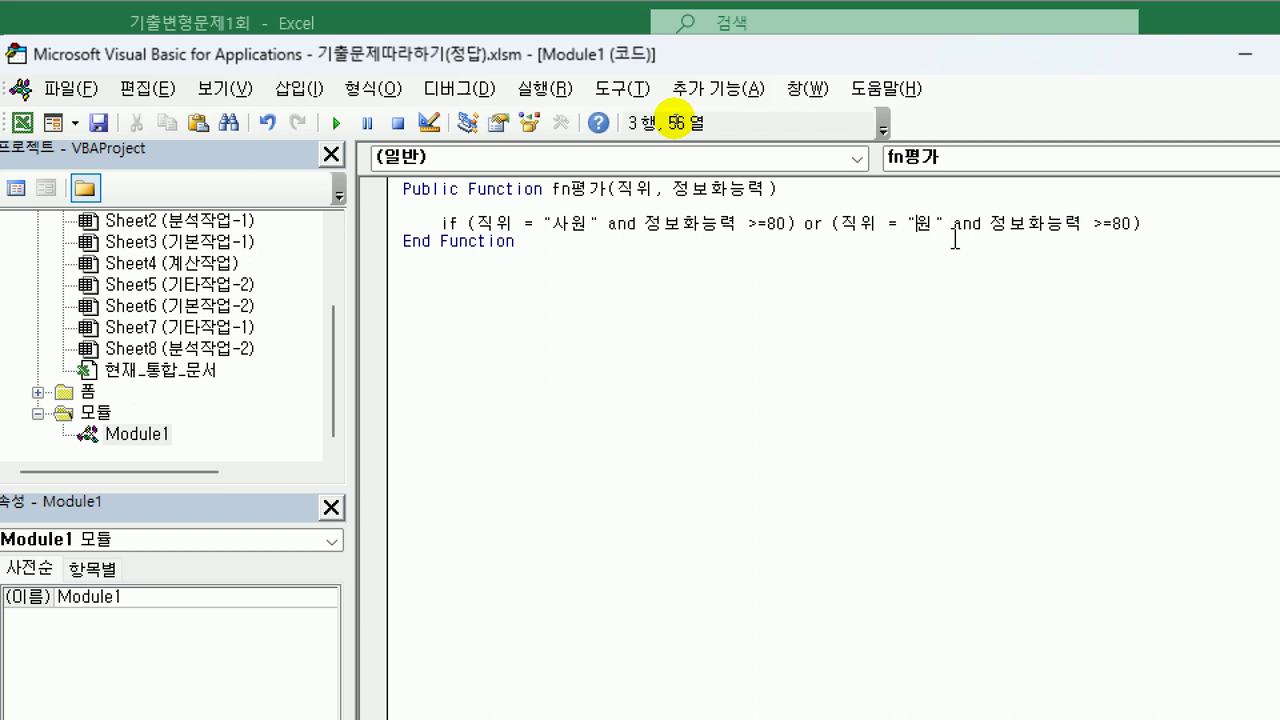
{"action": "key", "text": "shift+Right"}
{"action": "type", "text": "리"}
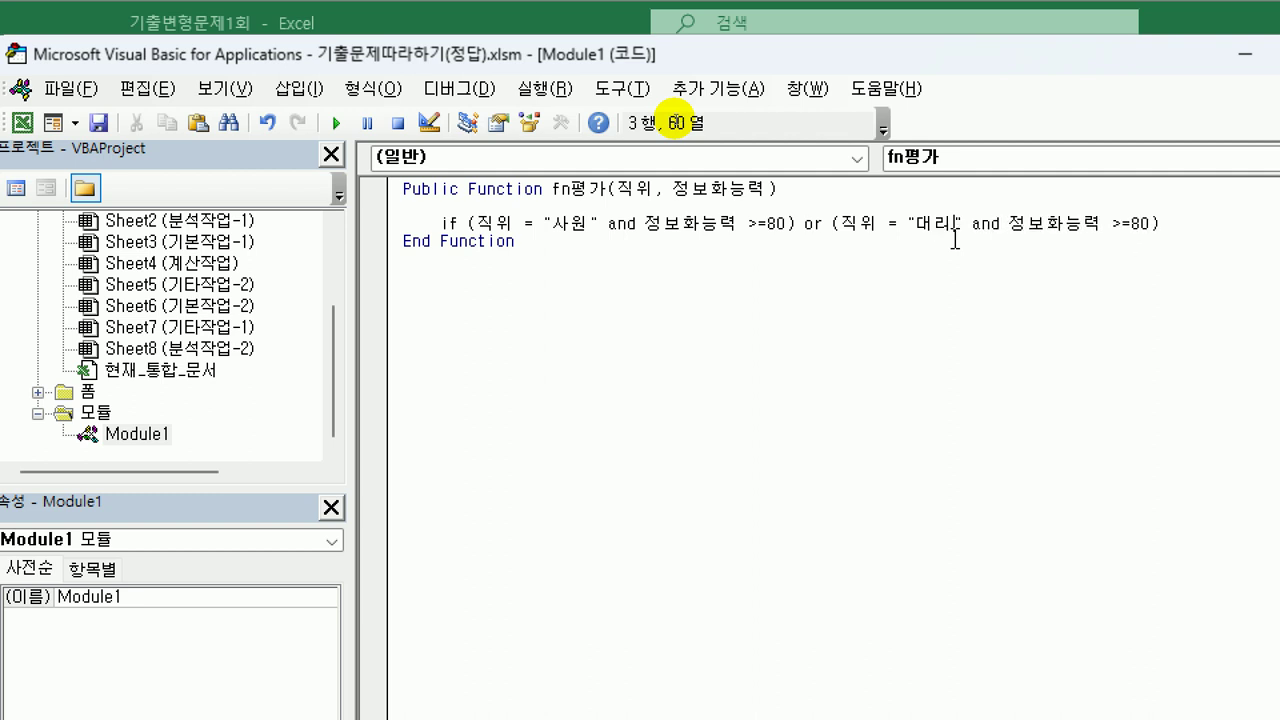
Step: Change the 정보화능력 threshold in the 대리 condition to 85 and end the If line with Then
{"action": "key", "text": "Right"}
{"action": "key", "text": "Right"}
{"action": "key", "text": "Right"}
{"action": "key", "text": "Right"}
{"action": "key", "text": "Right"}
{"action": "key", "text": "Right"}
{"action": "key", "text": "Right"}
{"action": "key", "text": "Right"}
{"action": "key", "text": "Right"}
{"action": "key", "text": "Right"}
{"action": "key", "text": "Right"}
{"action": "key", "text": "Right"}
{"action": "key", "text": "Right"}
{"action": "key", "text": "Right"}
{"action": "key", "text": "Right"}
{"action": "key", "text": "shift+Right"}
{"action": "type", "text": "5"}
{"action": "key", "text": "Right"}
{"action": "type", "text": "then"}
{"action": "key", "text": "Return"}
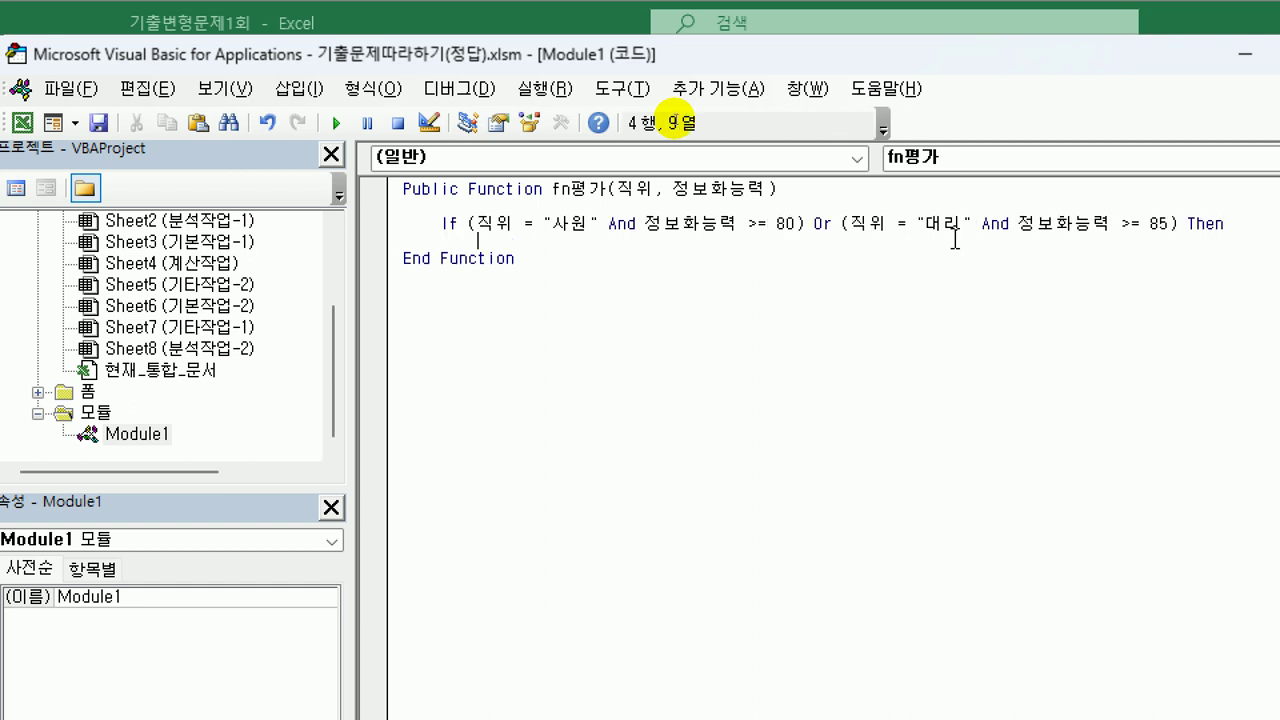
Step: Make the function return "우수사원" when the condition is met by adding fn평가 = "우수사원"
{"action": "type", "text": "fn평가 = \""}
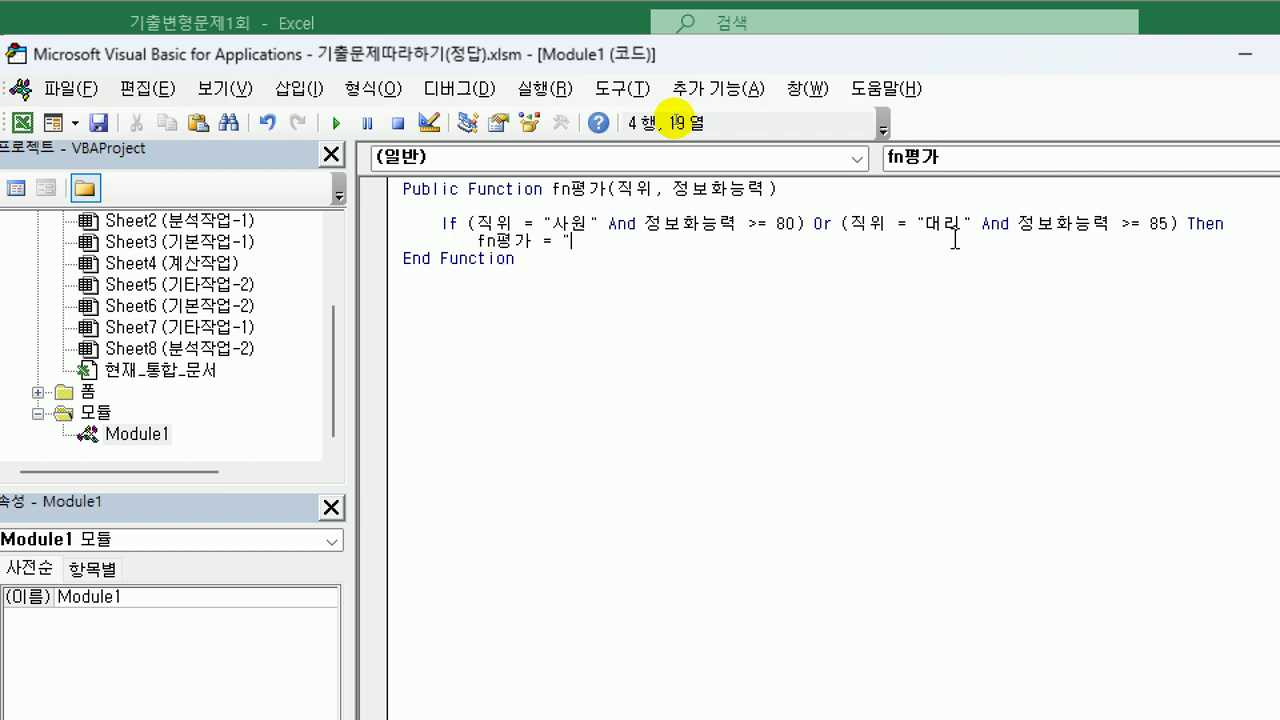
{"action": "type", "text": "우수사원\""}
{"action": "key", "text": "Return"}
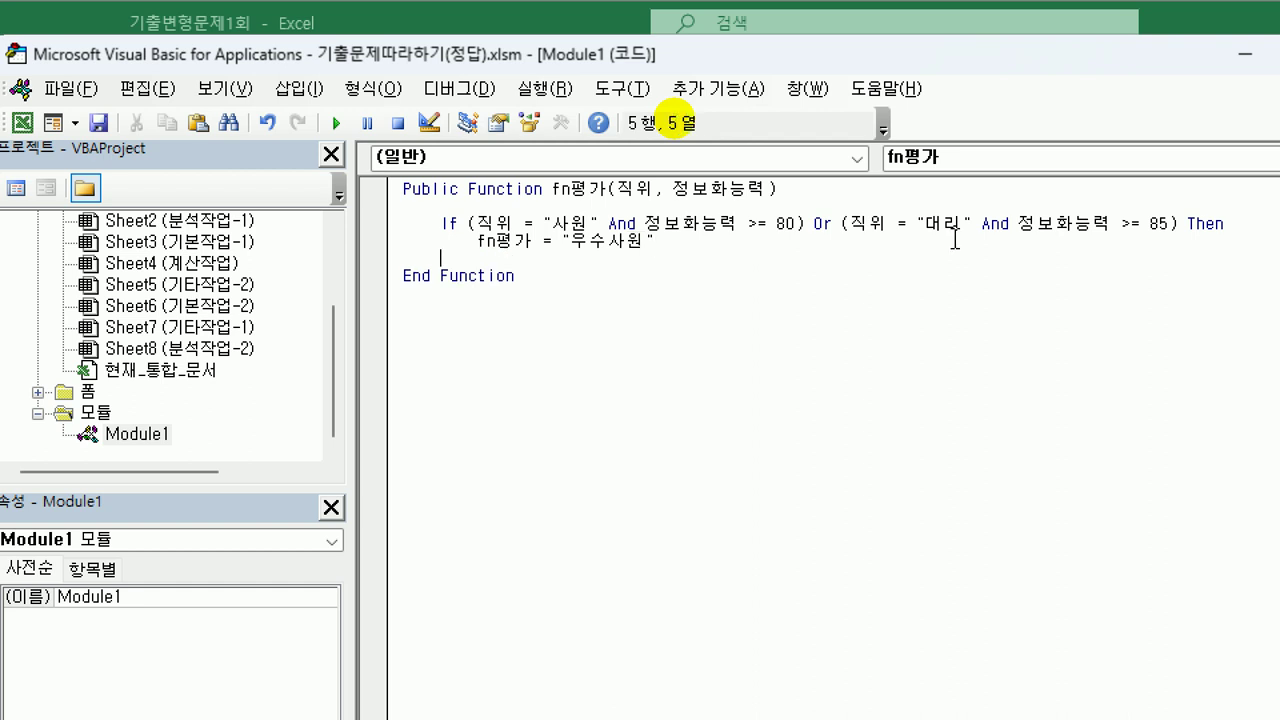
Step: Add an Else branch with fn평가 = "" and close the block with End If
{"action": "type", "text": "else"}
{"action": "key", "text": "Return"}
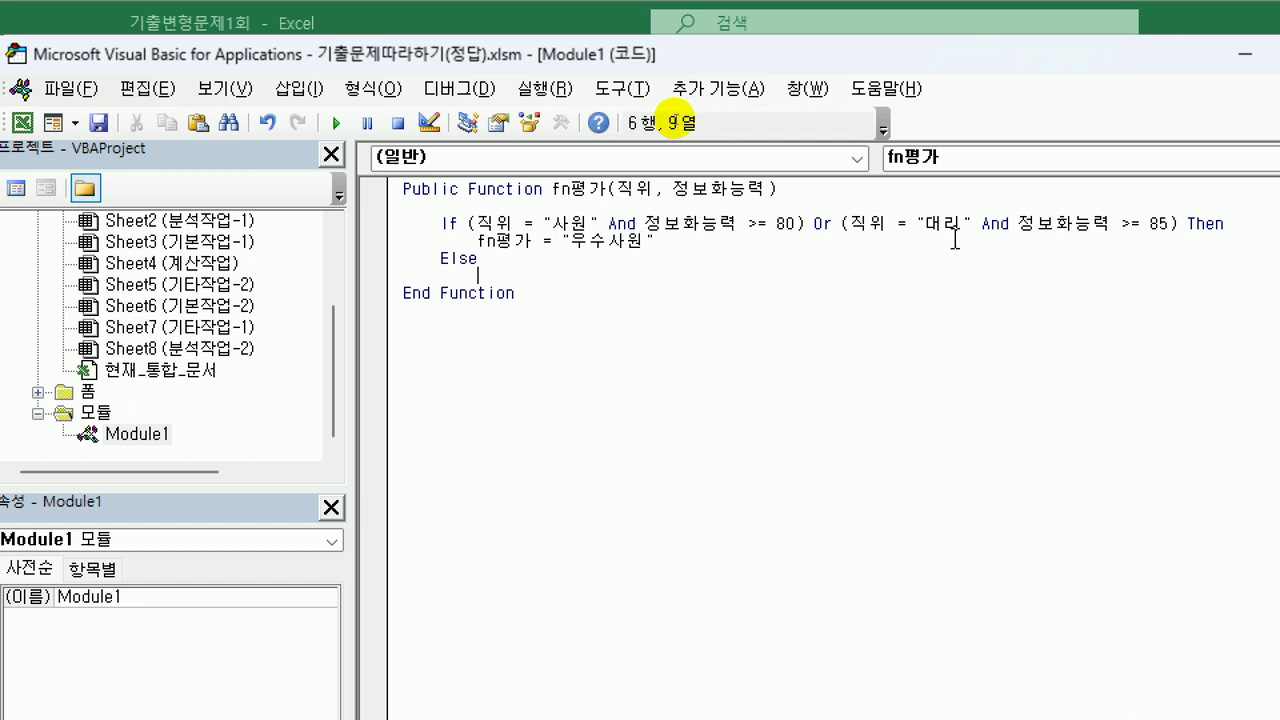
{"action": "type", "text": "fn평가"}
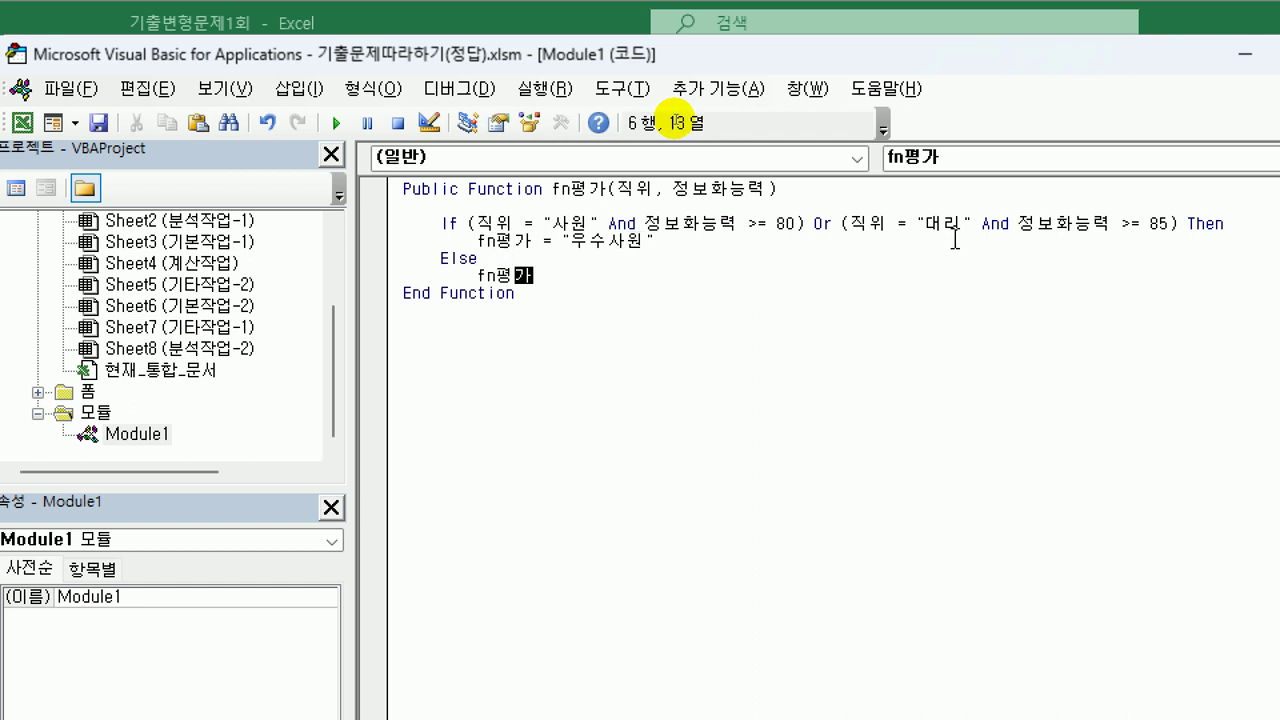
{"action": "type", "text": " =\"\""}
{"action": "key", "text": "Return"}
{"action": "type", "text": "end if"}
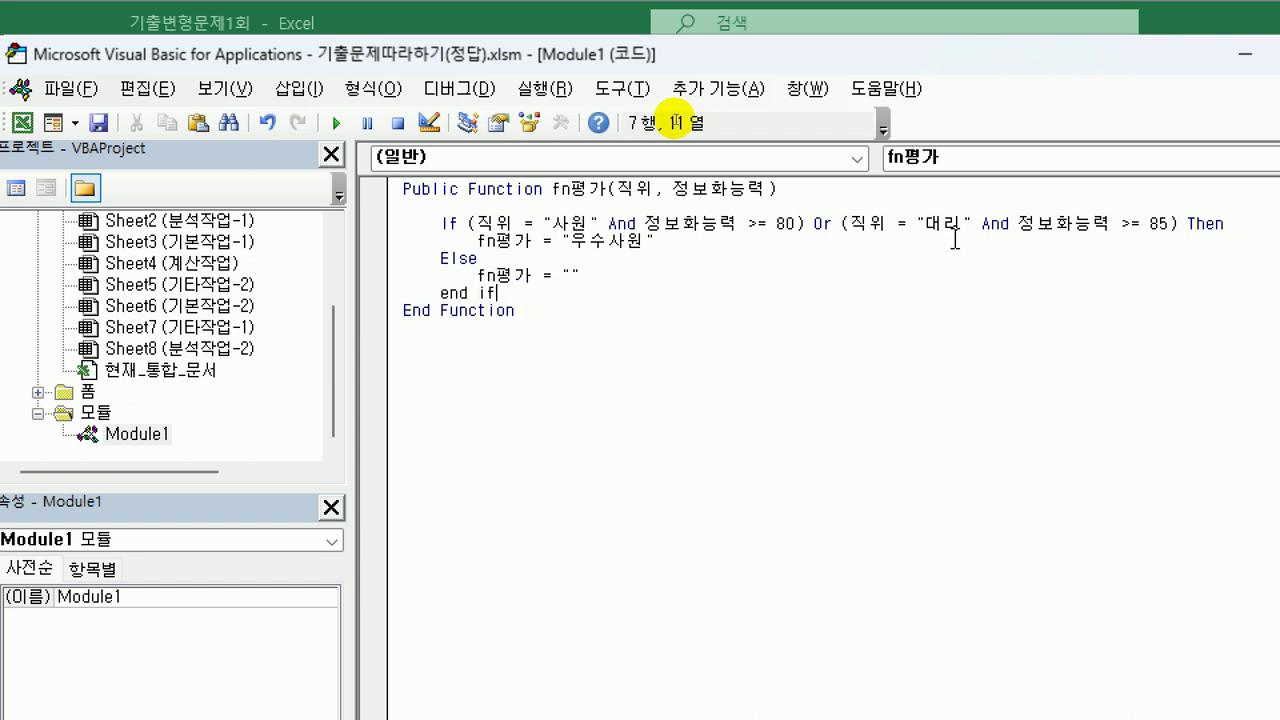
{"action": "key", "text": "Return"}
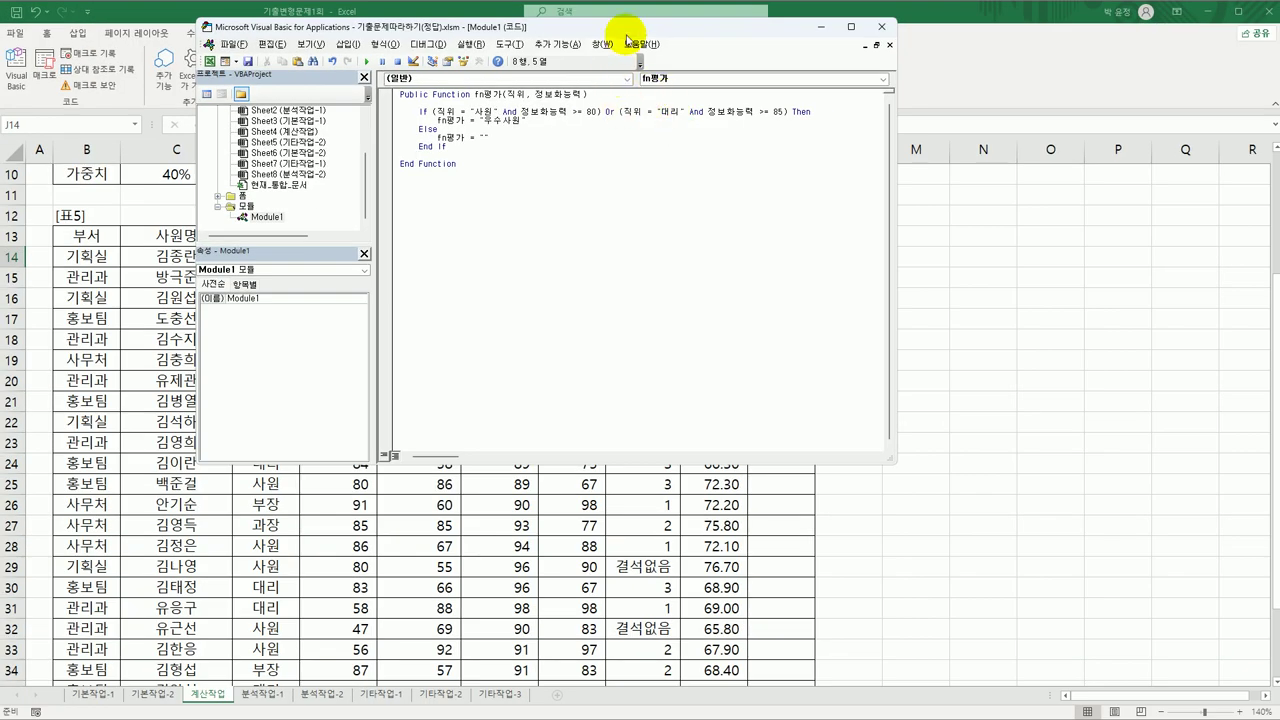
Step: Close the code editor and insert the user-defined function fn평가 in cell K14
{"action": "left_click_drag", "start_coordinate": [860, 56], "coordinate": [840, 84]}
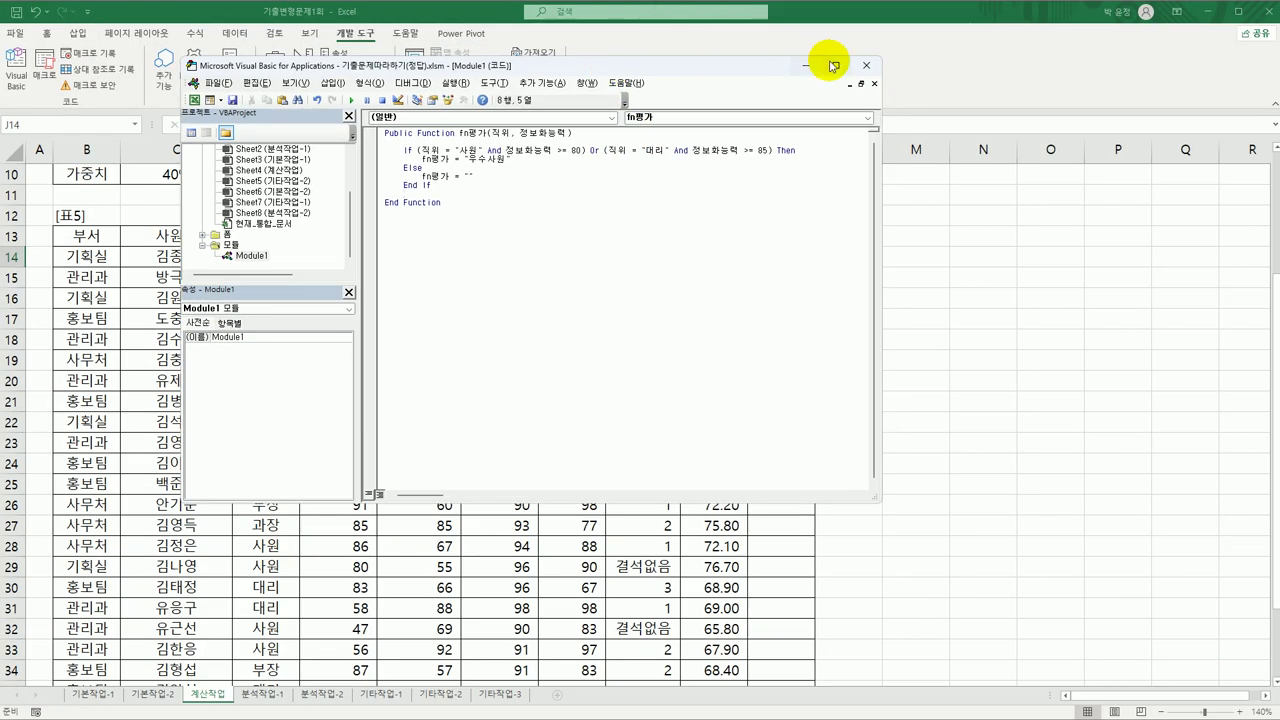
{"action": "left_click", "coordinate": [871, 55]}
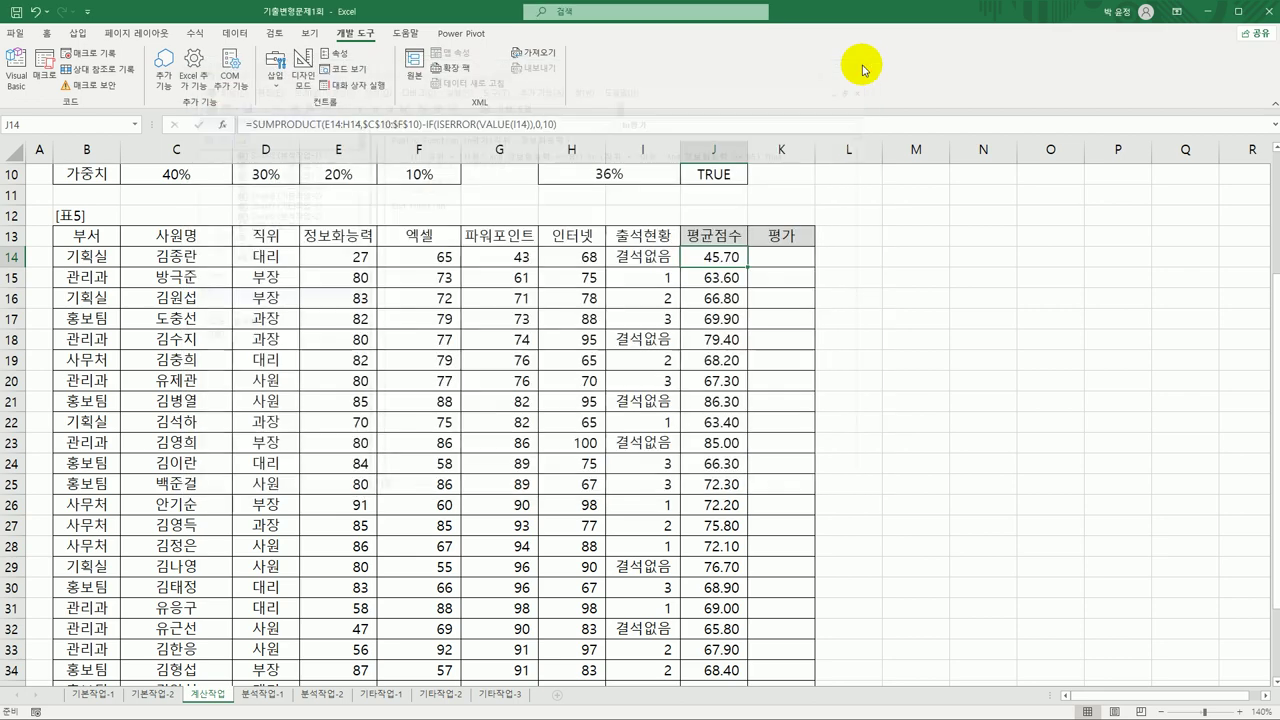
{"action": "left_click", "coordinate": [808, 258]}
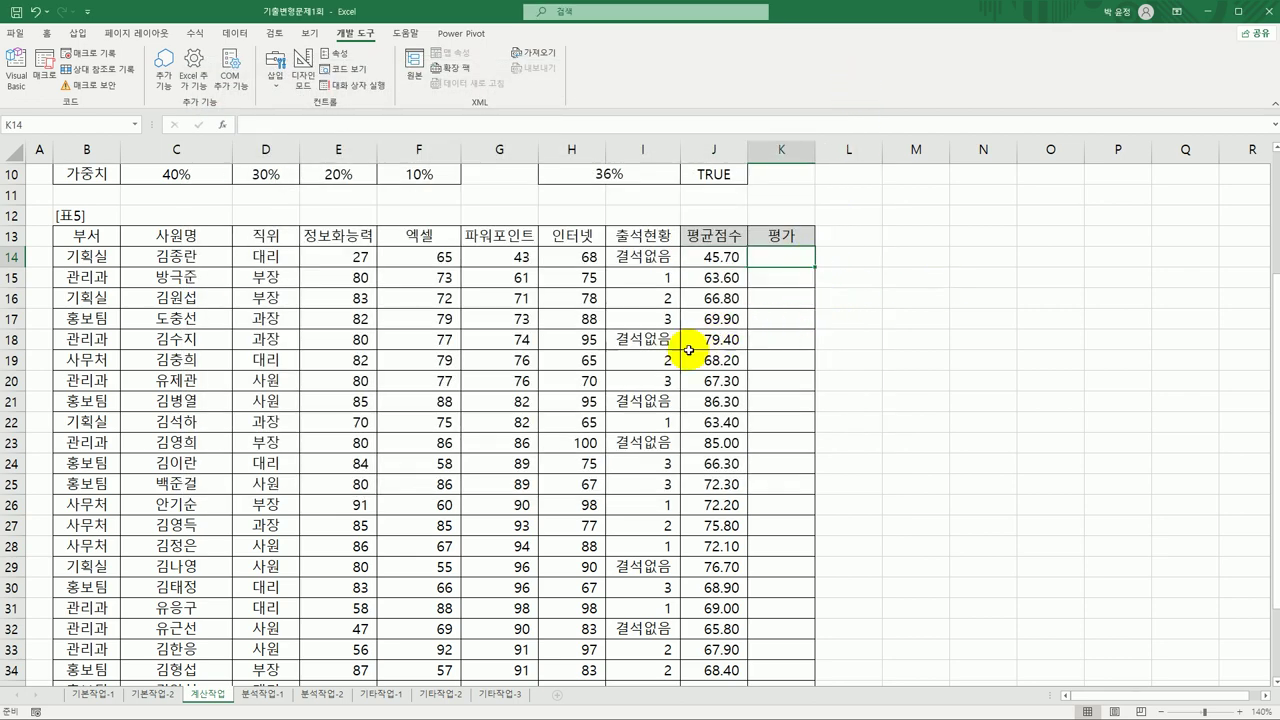
{"action": "left_click", "coordinate": [224, 125]}
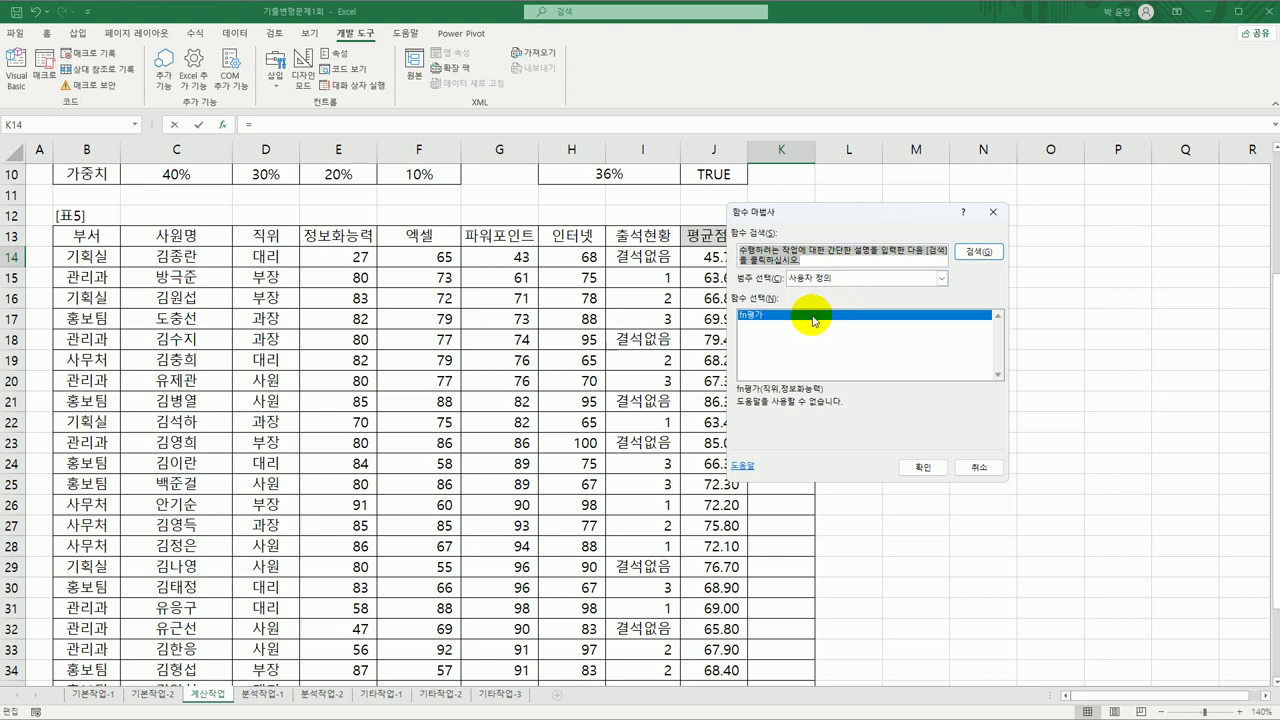
{"action": "left_click", "coordinate": [920, 468]}
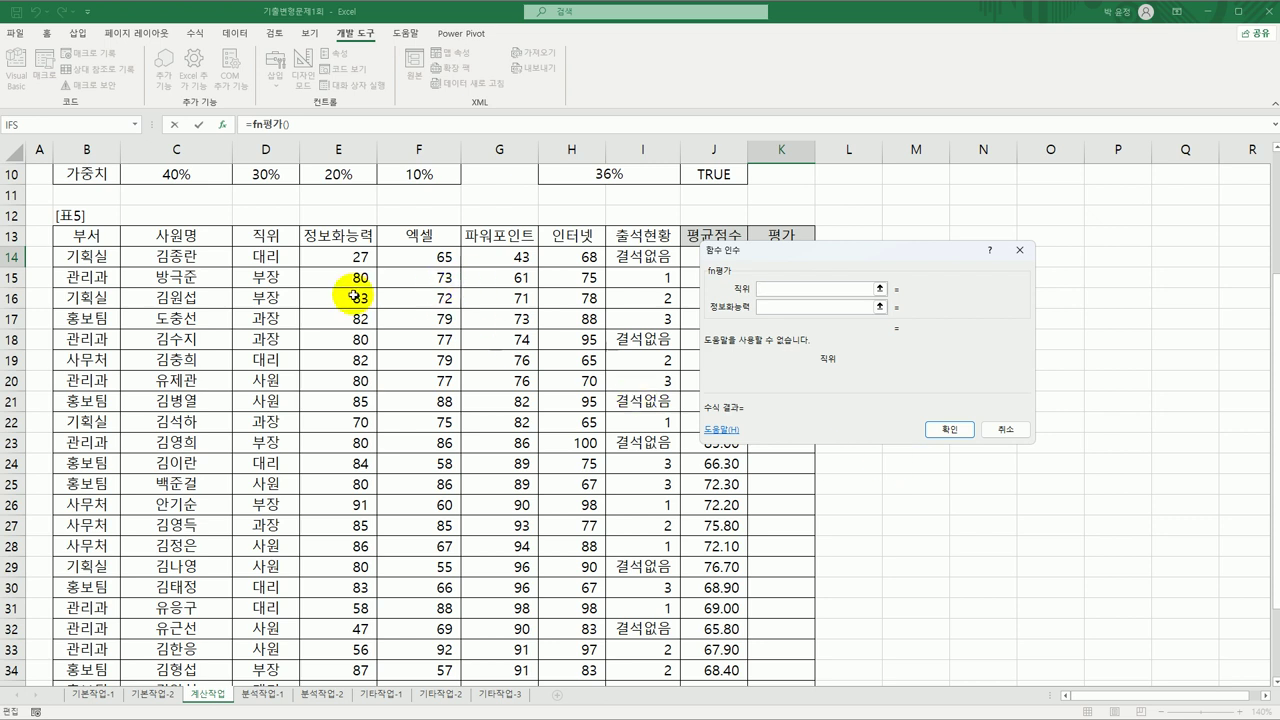
Step: Set the function's 직위 argument to D14 and 정보화능력 to E14, and fill the formula down the 평가 column
{"action": "left_click", "coordinate": [256, 265]}
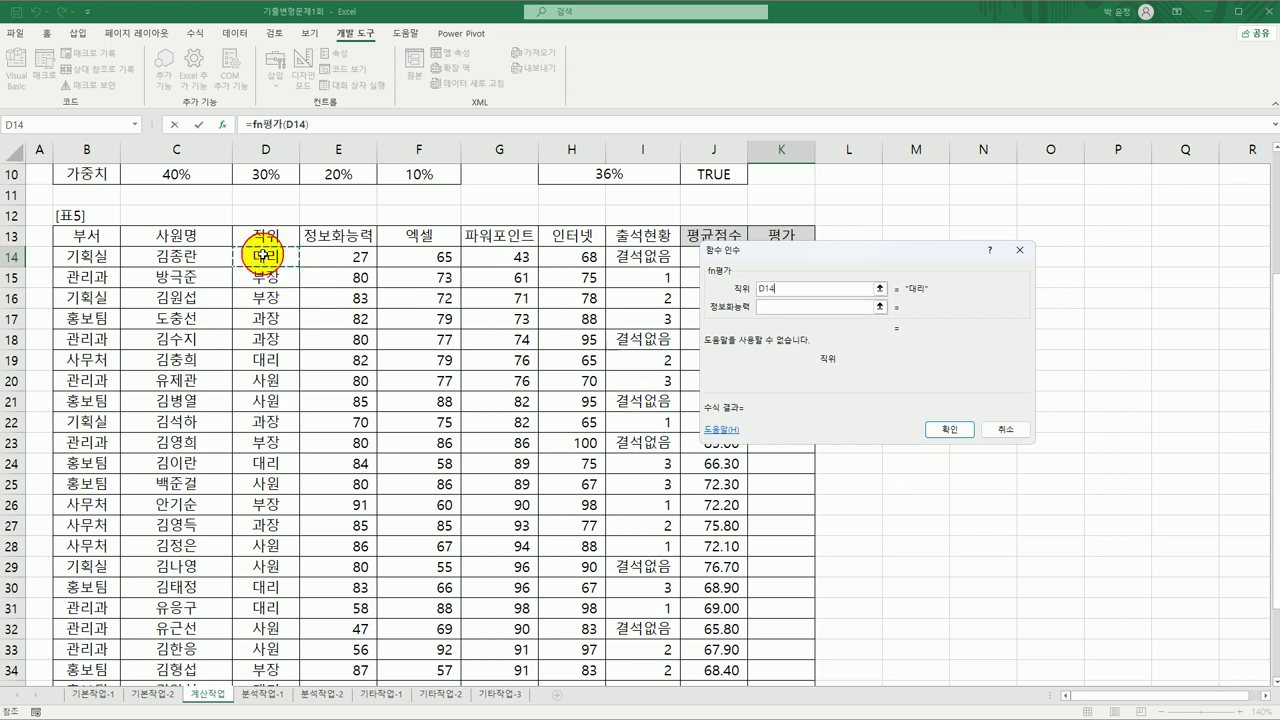
{"action": "left_click", "coordinate": [788, 310]}
{"action": "left_click", "coordinate": [363, 256]}
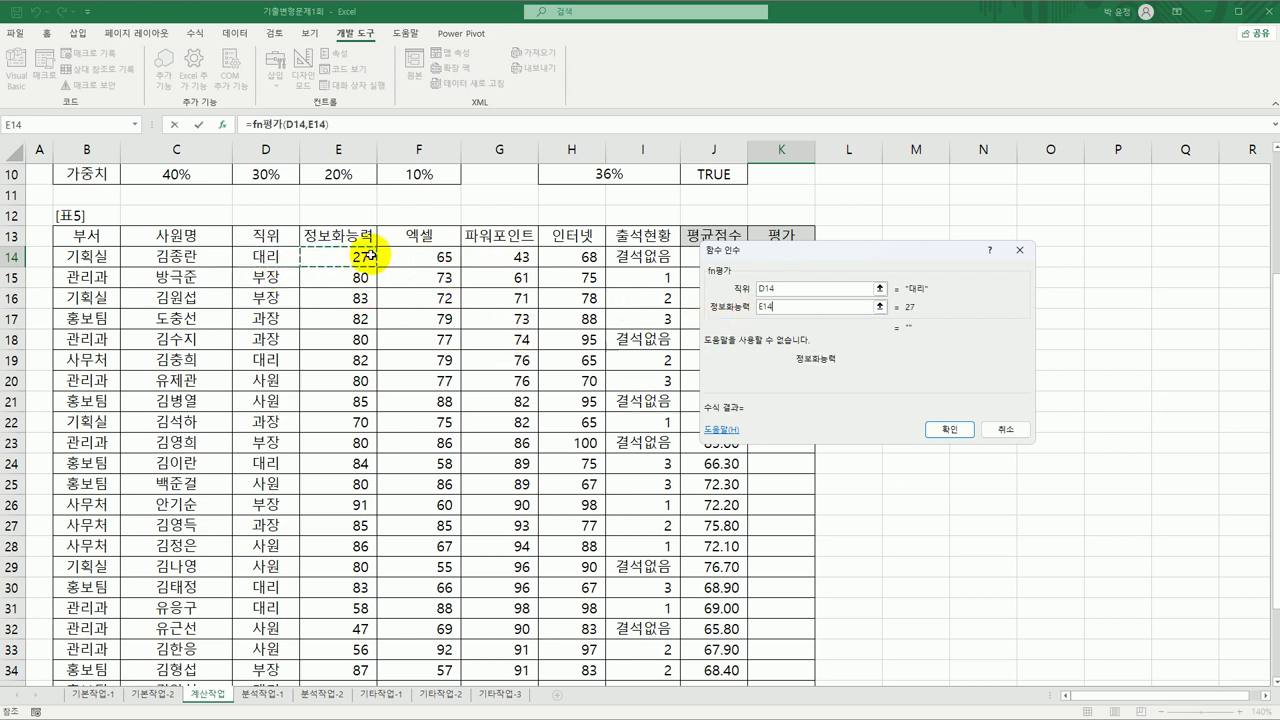
{"action": "left_click", "coordinate": [948, 429]}
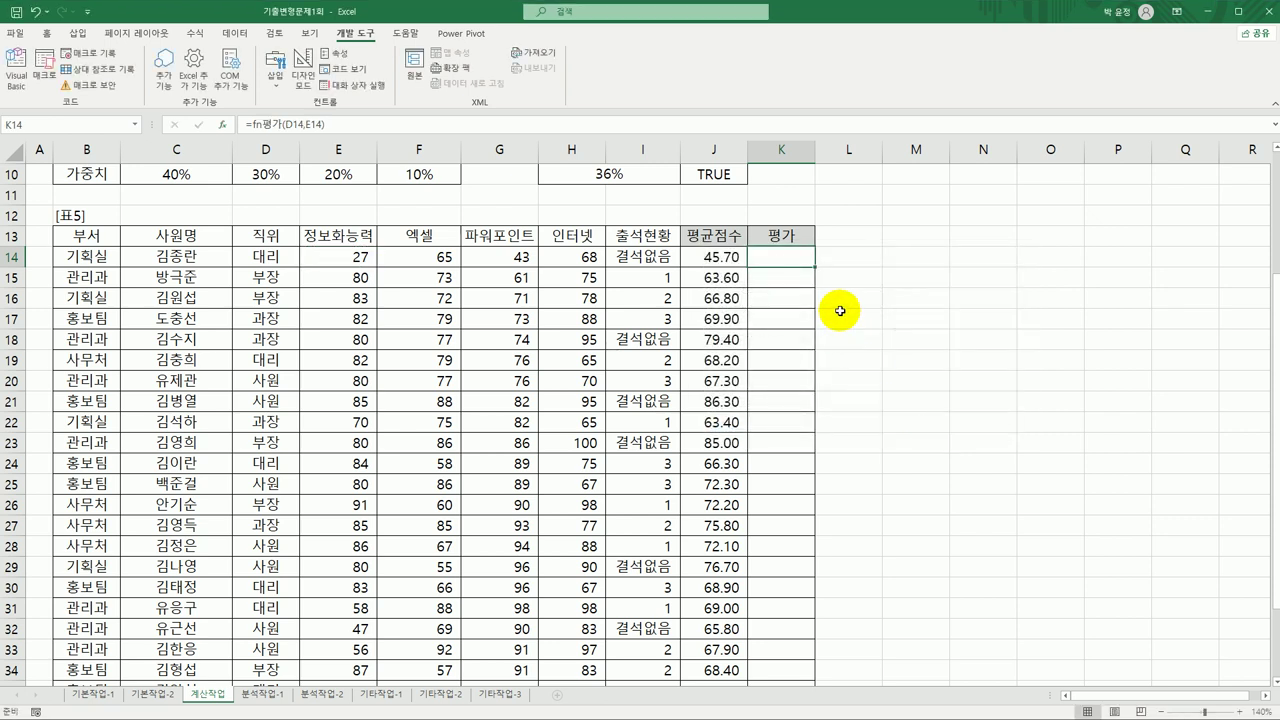
{"action": "double_click", "coordinate": [816, 269]}
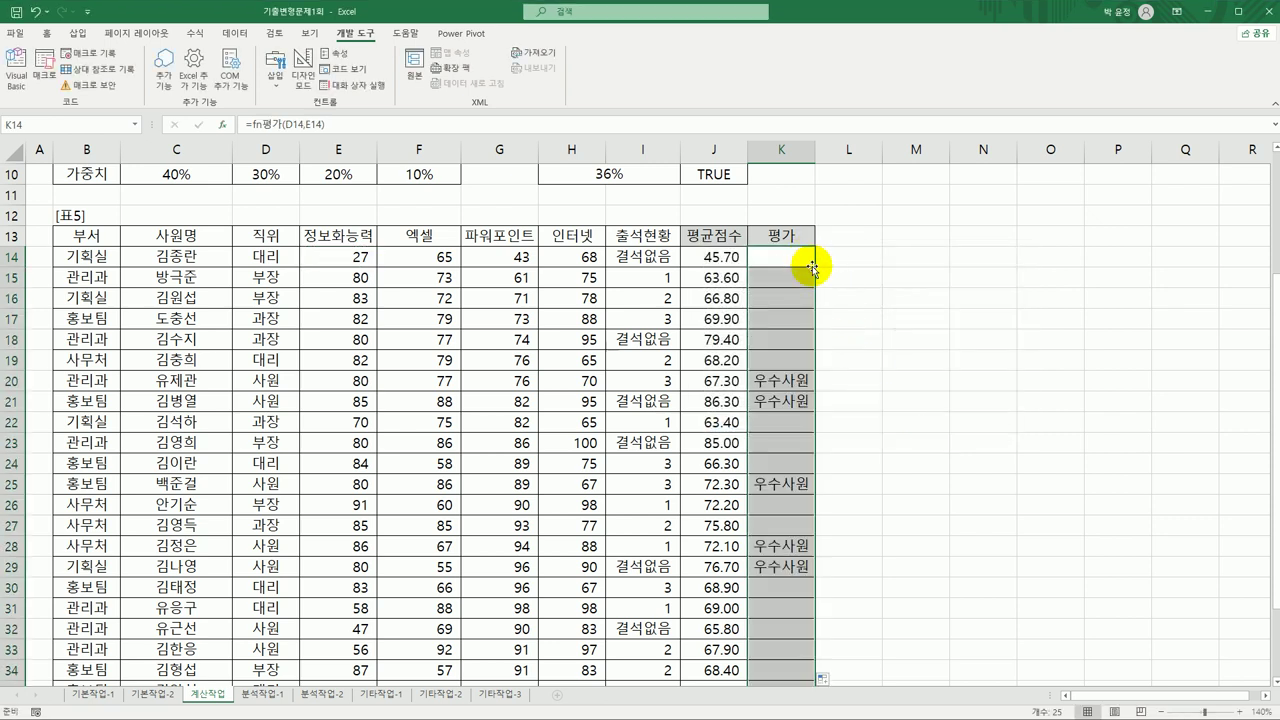
{"action": "left_click", "coordinate": [860, 350]}
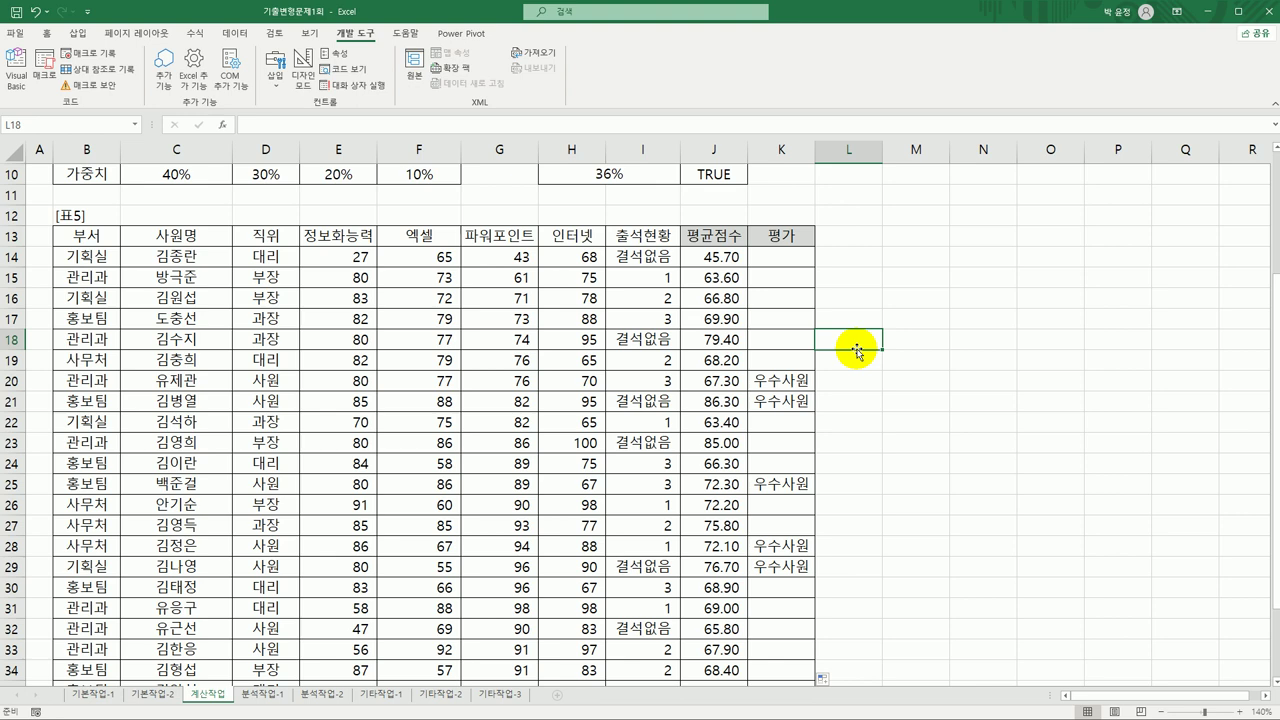
Step: On the 분석작업-1 sheet, start a Microsoft Query import at cell B3 with MS Access Database as the data source
{"action": "left_click", "coordinate": [281, 693]}
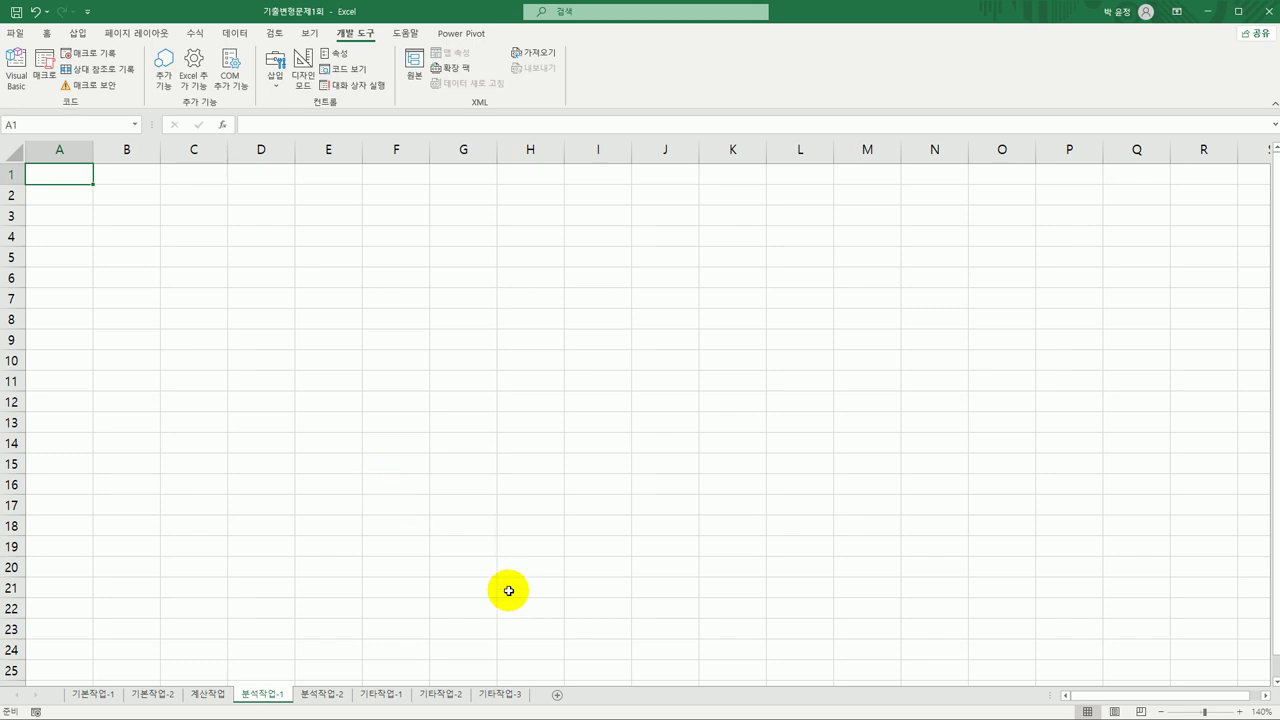
{"action": "left_click", "coordinate": [141, 220]}
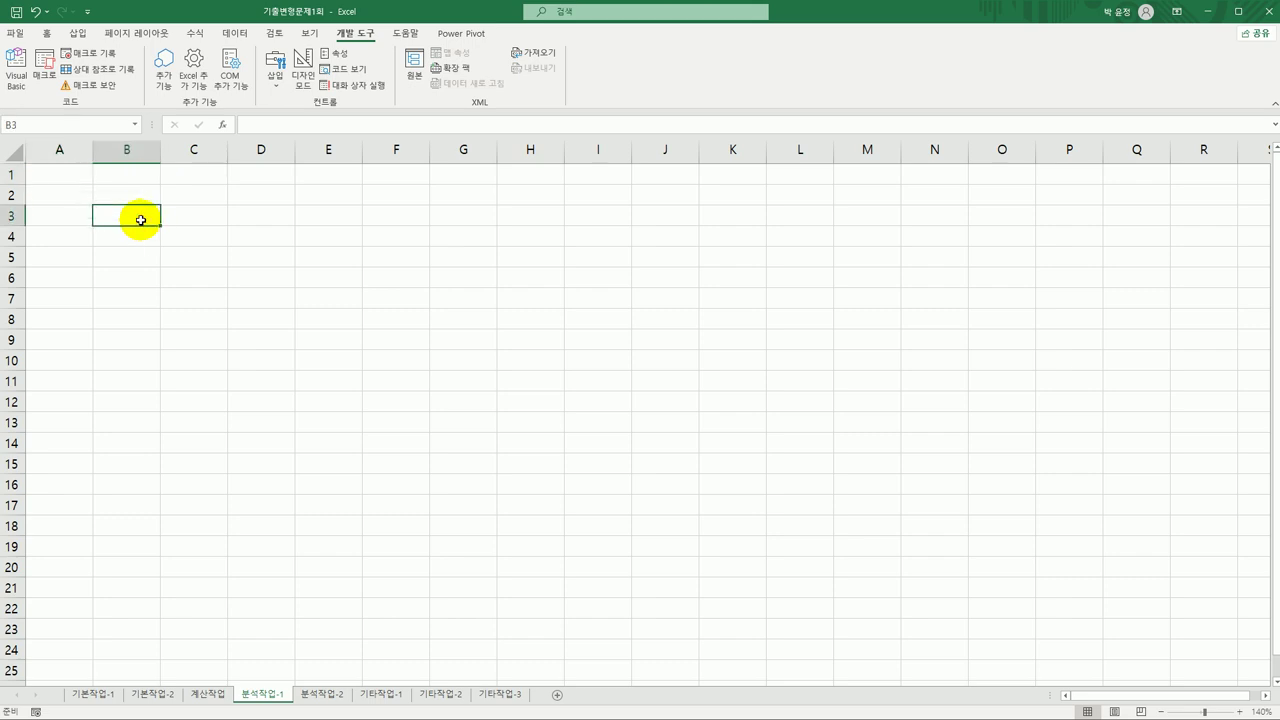
{"action": "left_click", "coordinate": [232, 33]}
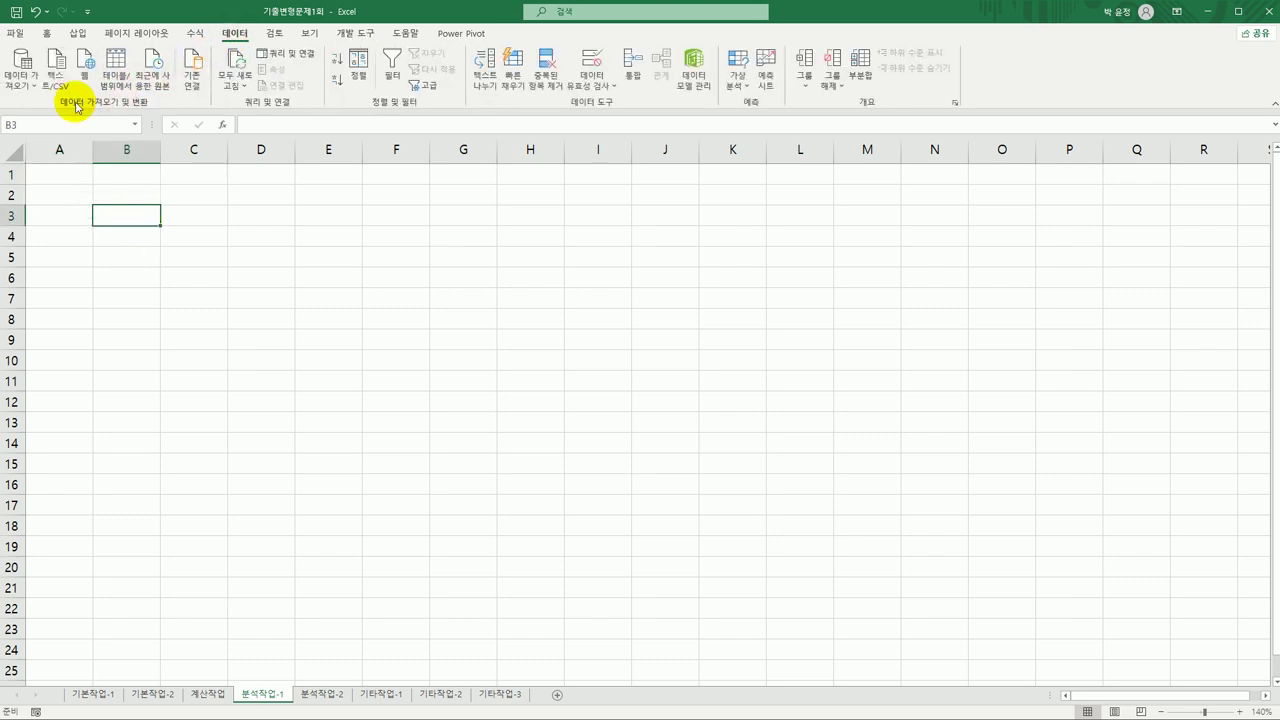
{"action": "left_click", "coordinate": [27, 85]}
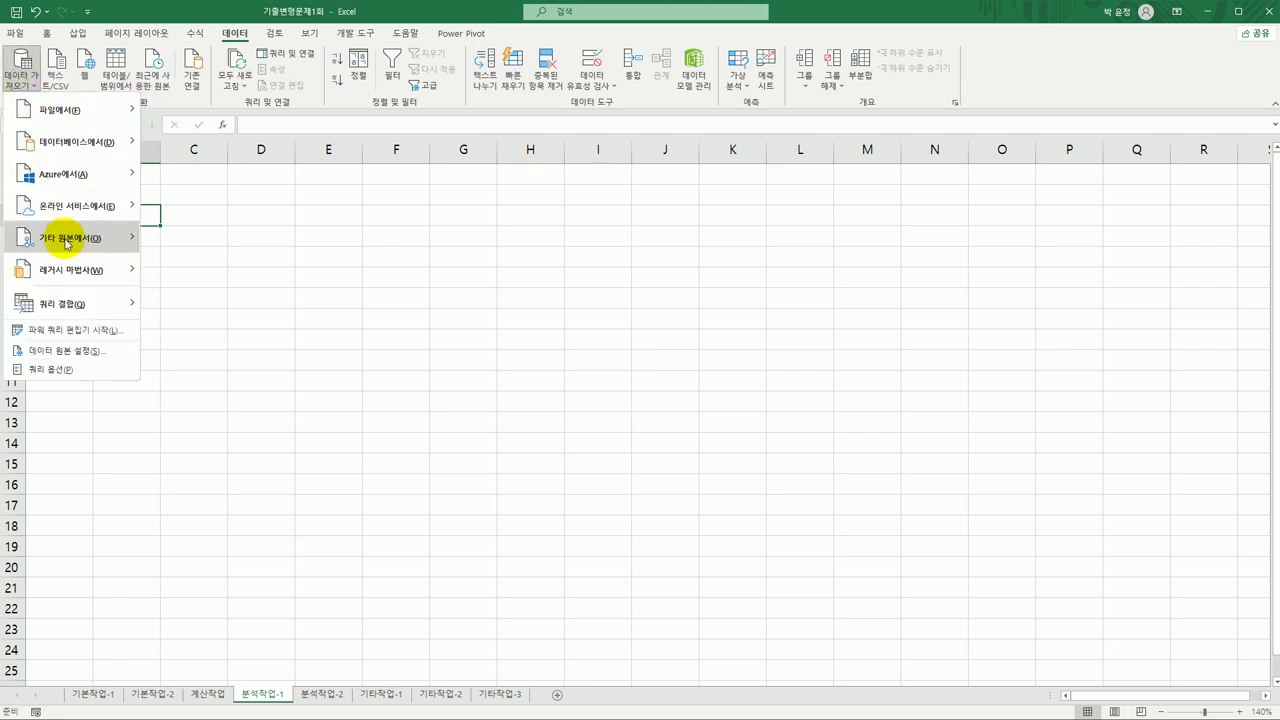
{"action": "mouse_move", "coordinate": [66, 241]}
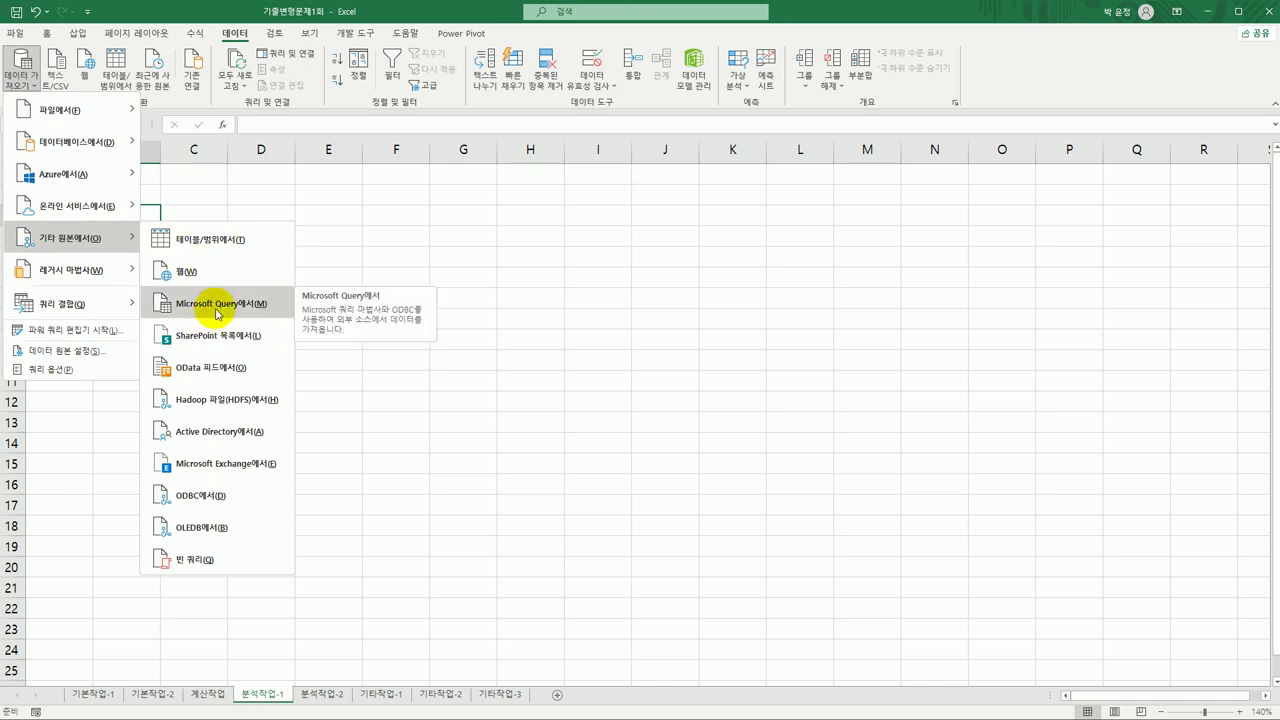
{"action": "left_click", "coordinate": [217, 312]}
{"action": "left_click", "coordinate": [725, 360]}
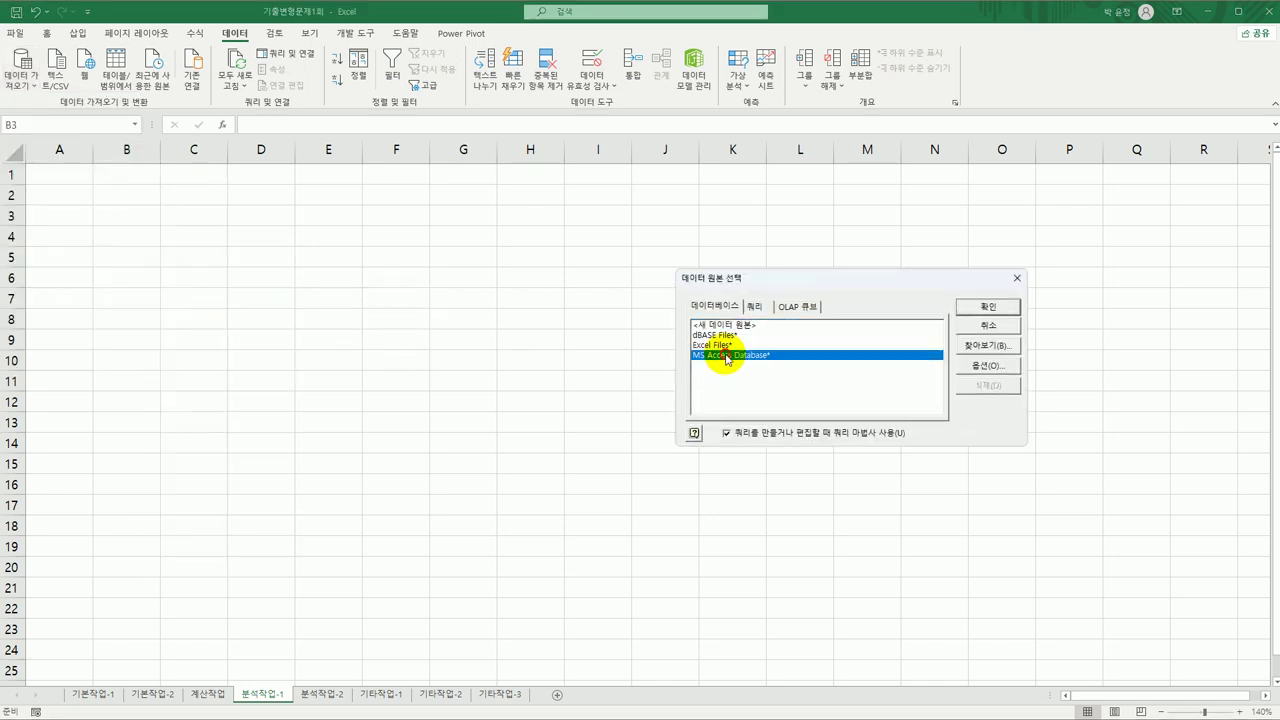
{"action": "left_click", "coordinate": [985, 306]}
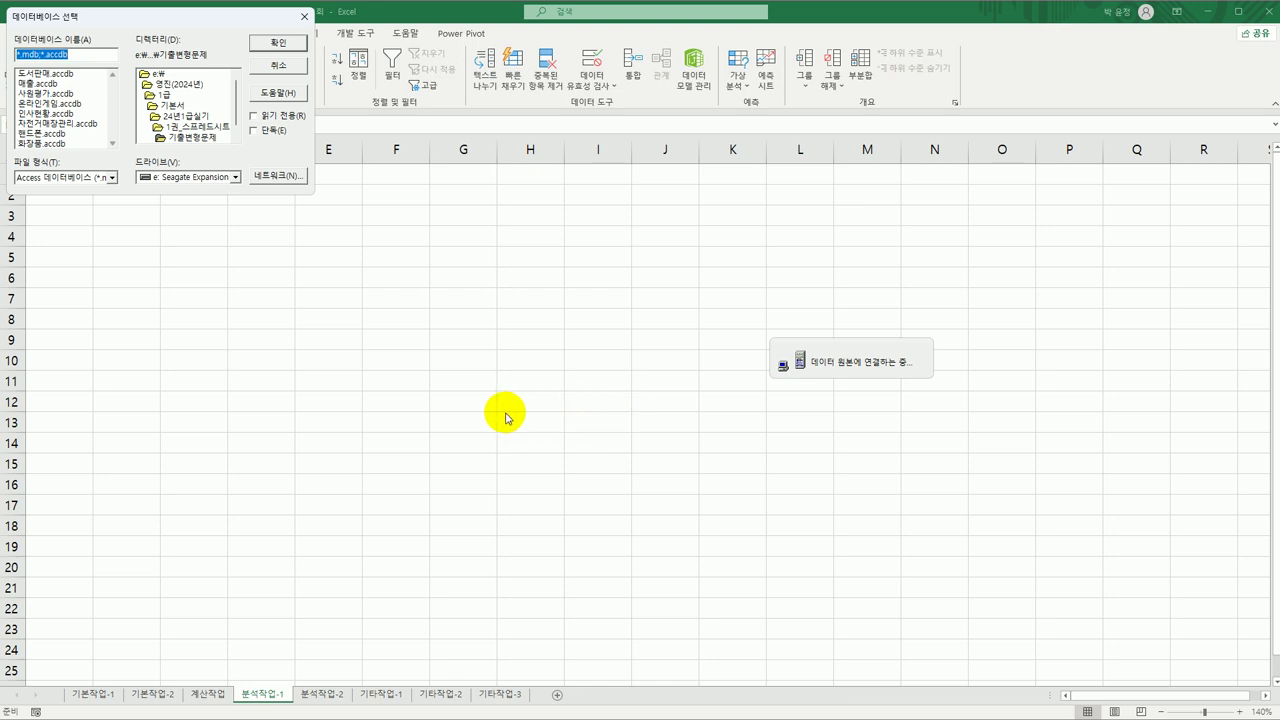
Step: Choose 사원평가.accdb as the database for the query
{"action": "left_click_drag", "start_coordinate": [180, 22], "coordinate": [470, 131]}
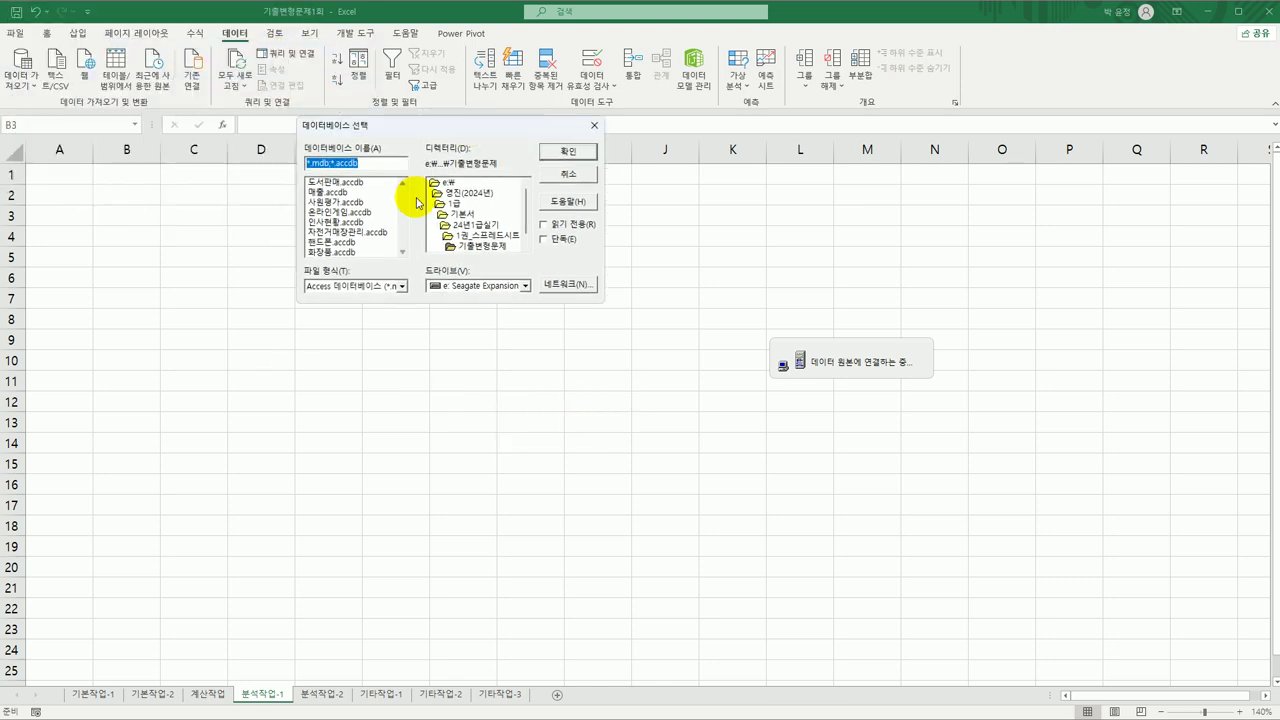
{"action": "left_click", "coordinate": [341, 203]}
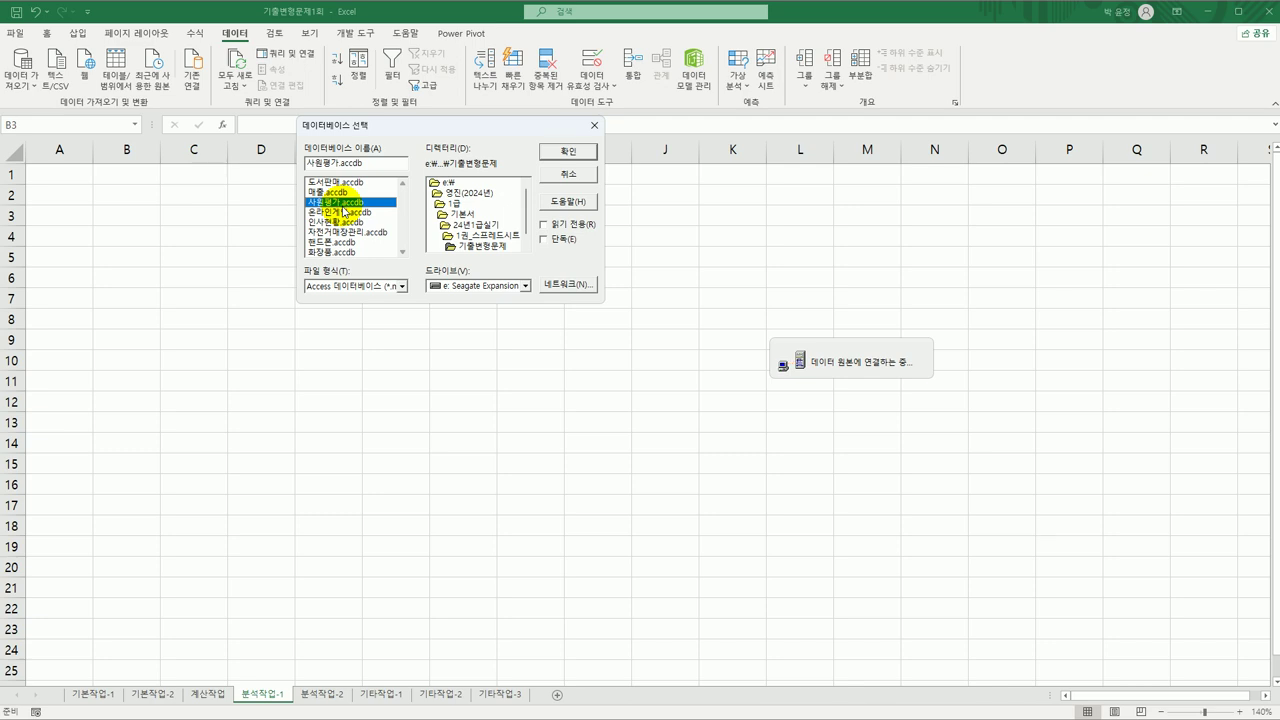
{"action": "left_click", "coordinate": [566, 153]}
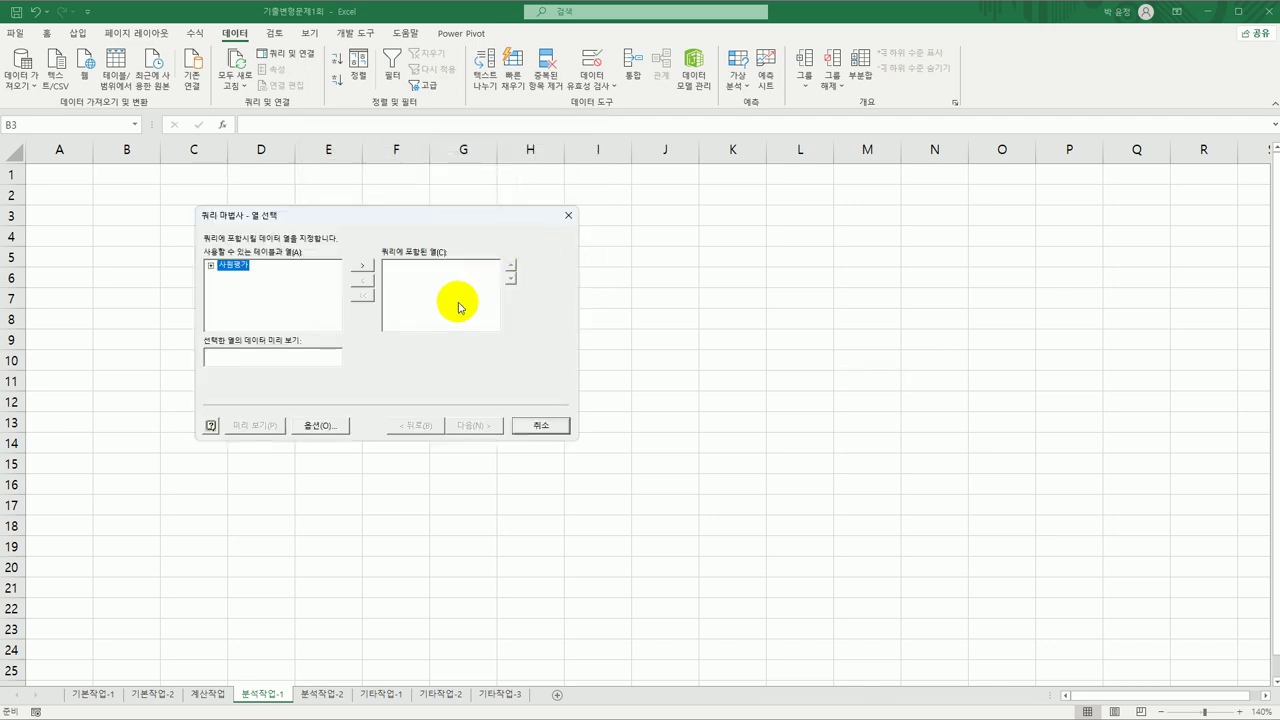
Step: Add the 직위, 부서, 정보화능력, 엑셀, 파워포인트 and 인터넷 columns of the 사원평가 table to the query
{"action": "double_click", "coordinate": [230, 267]}
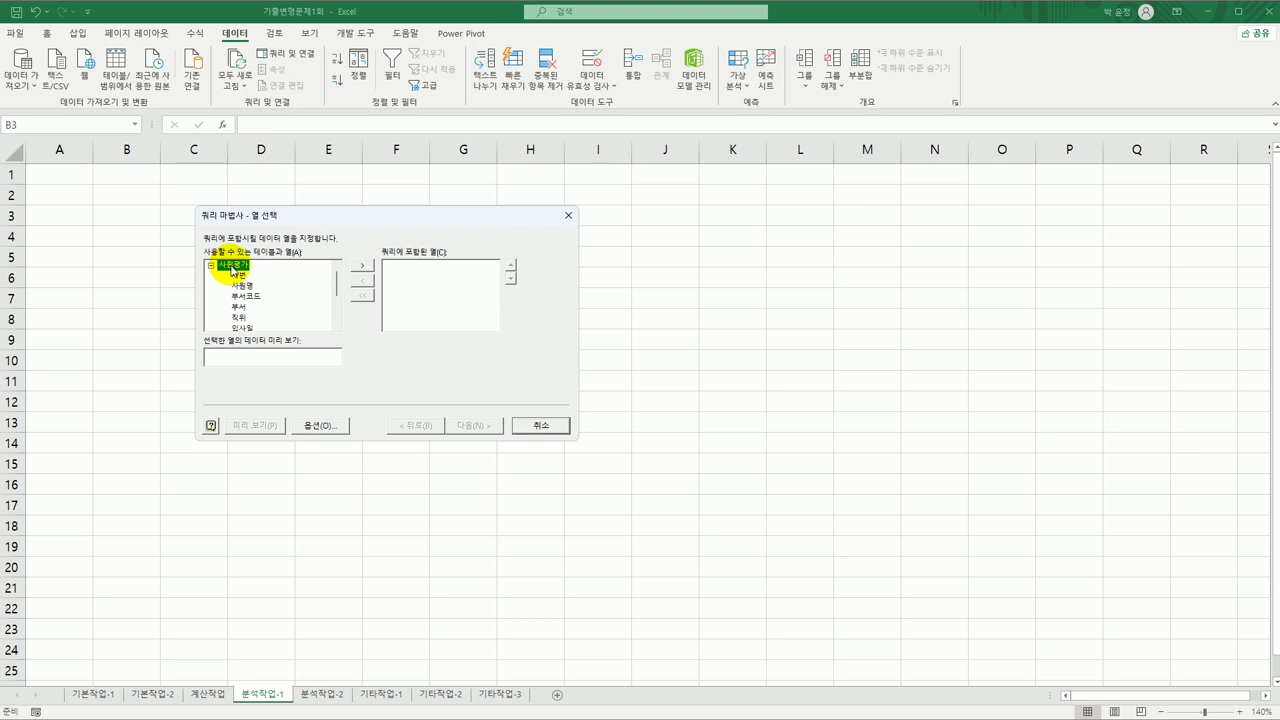
{"action": "double_click", "coordinate": [242, 318]}
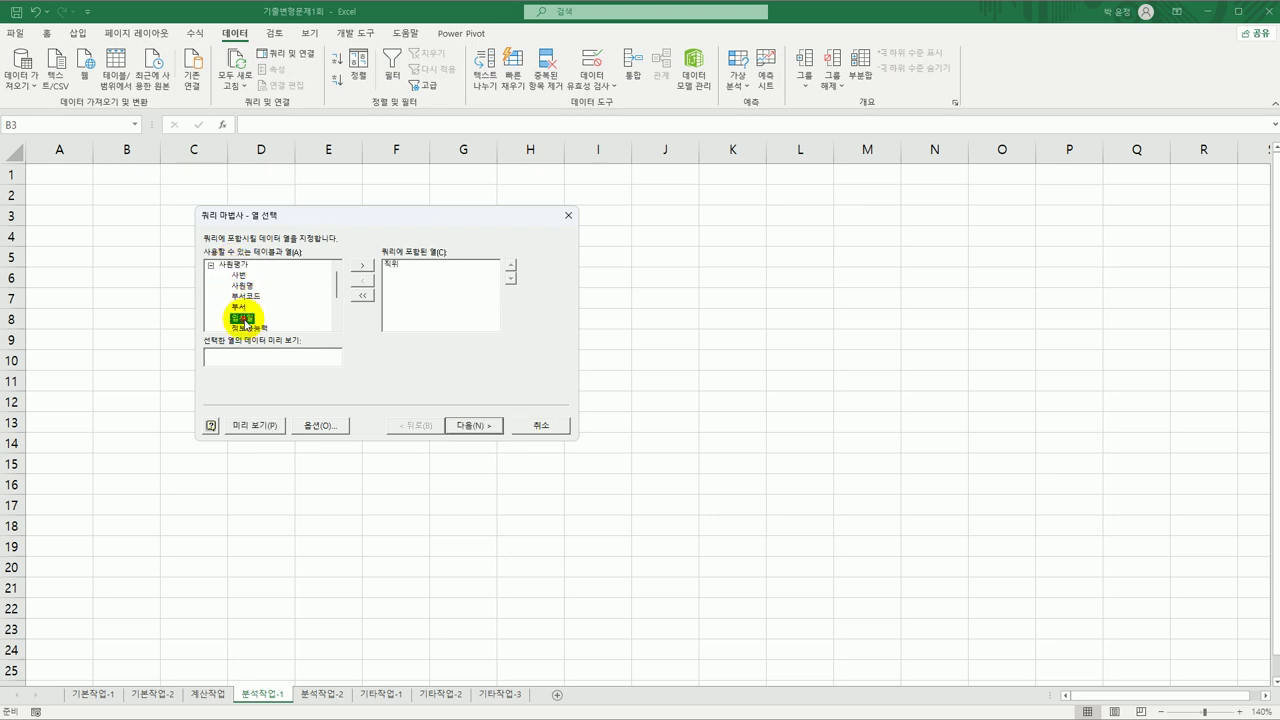
{"action": "double_click", "coordinate": [244, 307]}
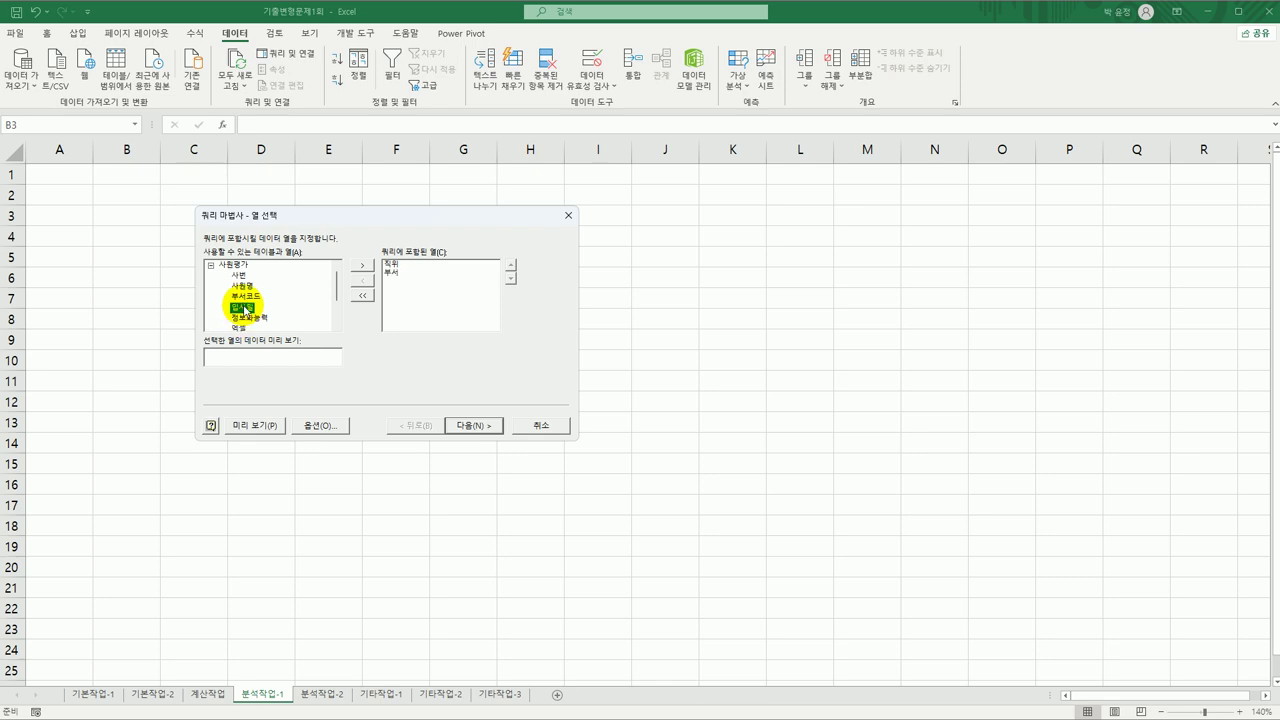
{"action": "double_click", "coordinate": [254, 318]}
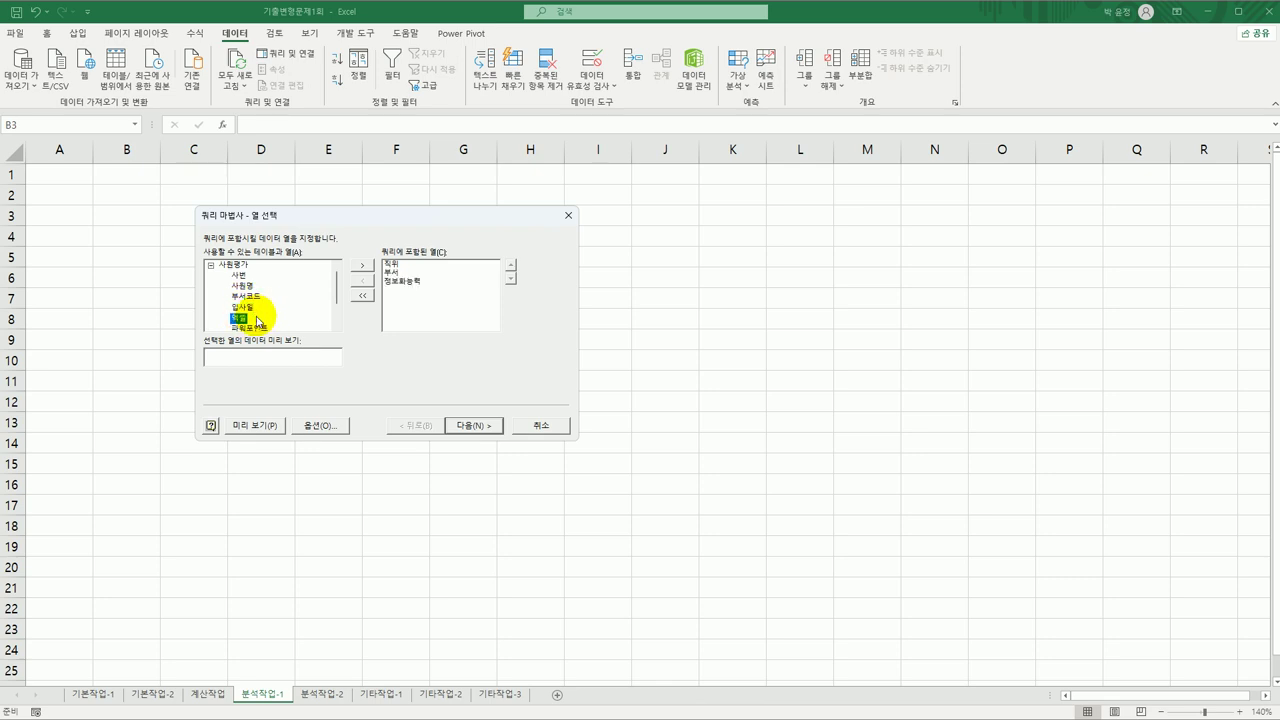
{"action": "double_click", "coordinate": [244, 319]}
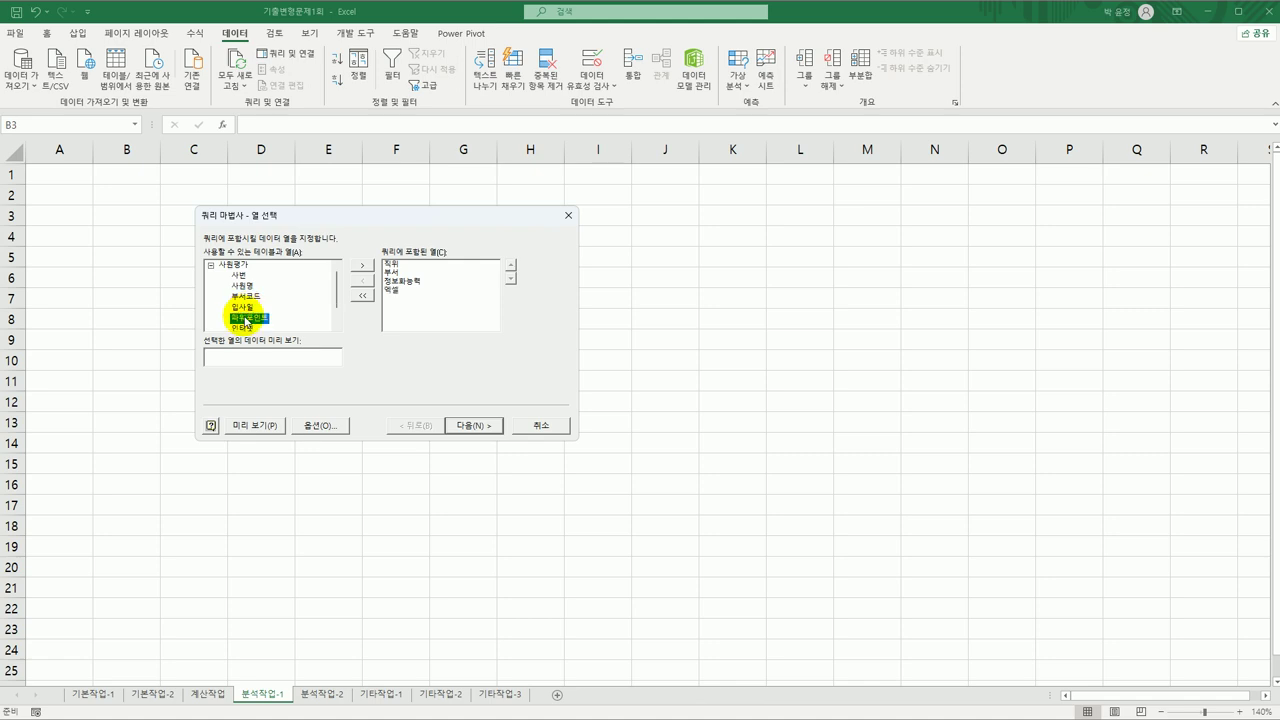
{"action": "double_click", "coordinate": [244, 319]}
{"action": "double_click", "coordinate": [246, 320]}
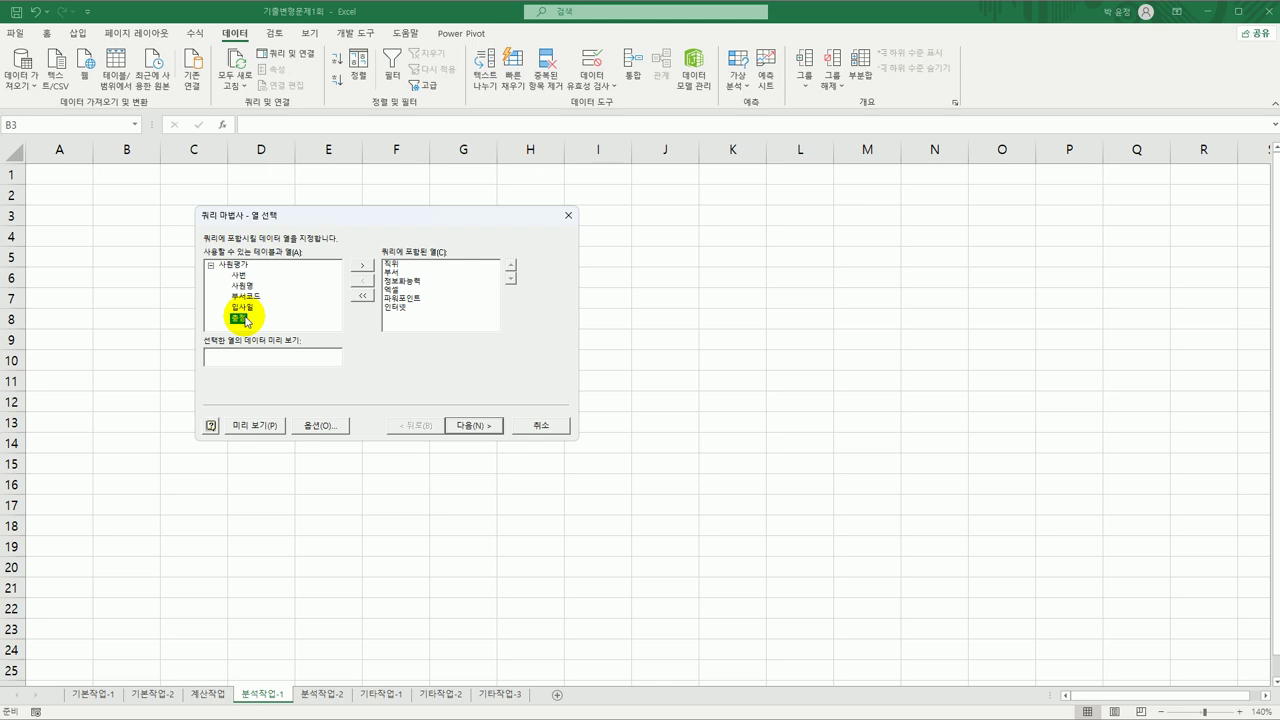
Step: Finish the query without filtering or sorting and return the data as a PivotTable report at cell B3 of the existing worksheet
{"action": "left_click", "coordinate": [472, 425]}
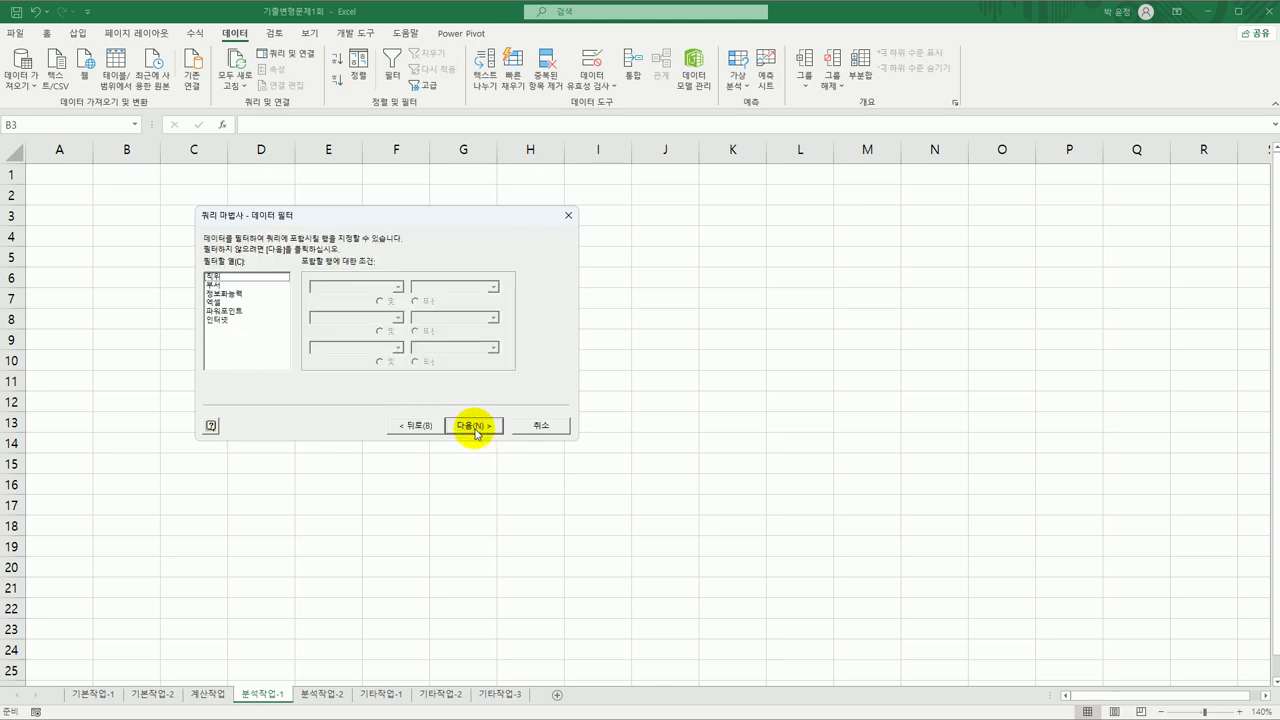
{"action": "left_click", "coordinate": [474, 425]}
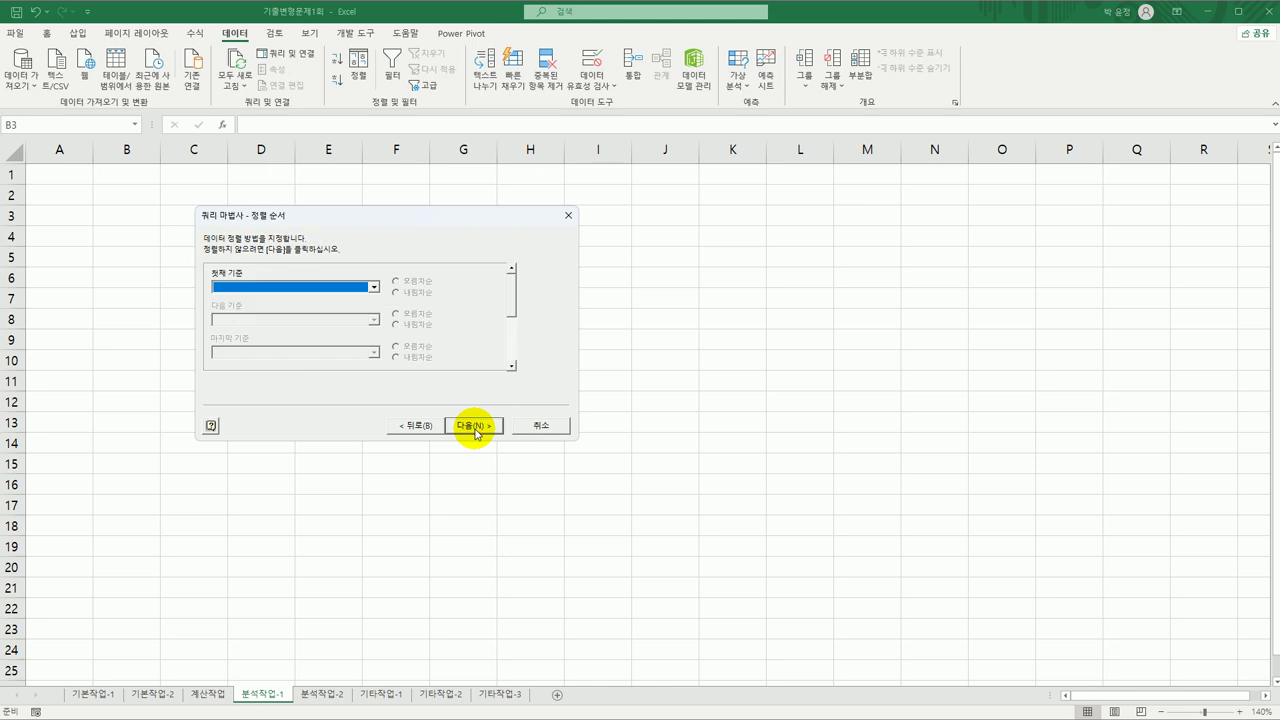
{"action": "left_click", "coordinate": [474, 425]}
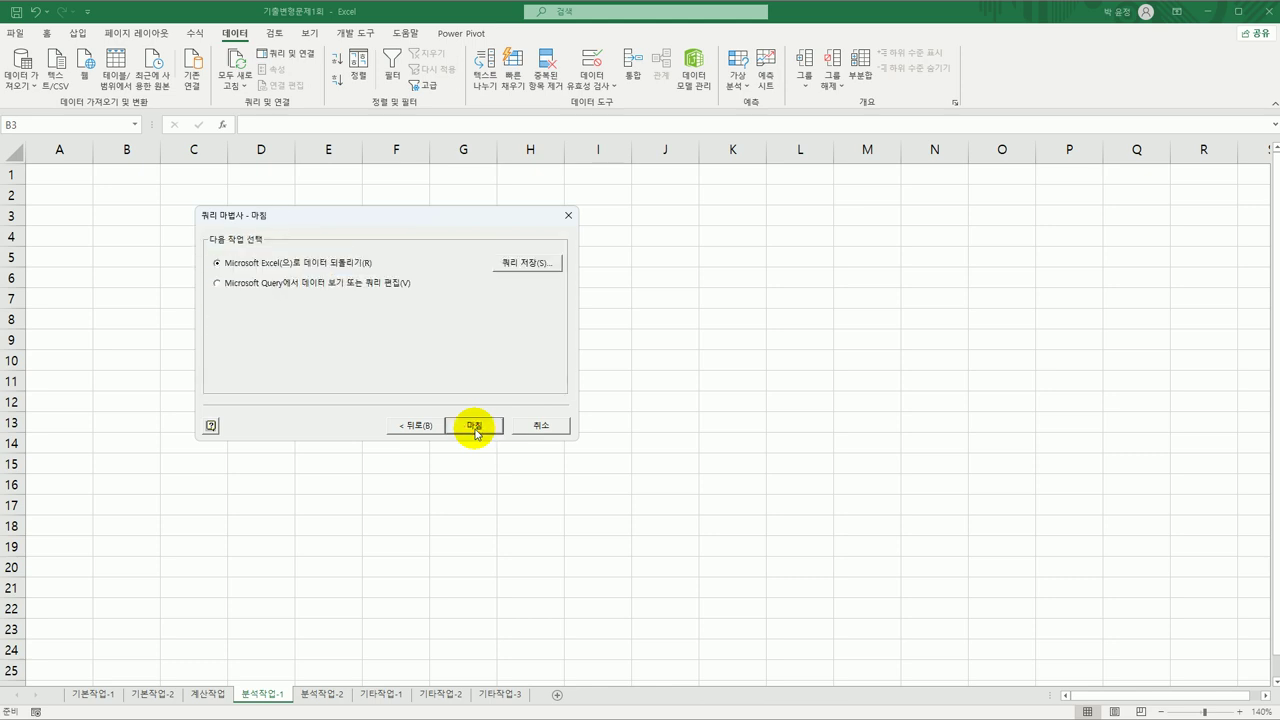
{"action": "left_click", "coordinate": [475, 428]}
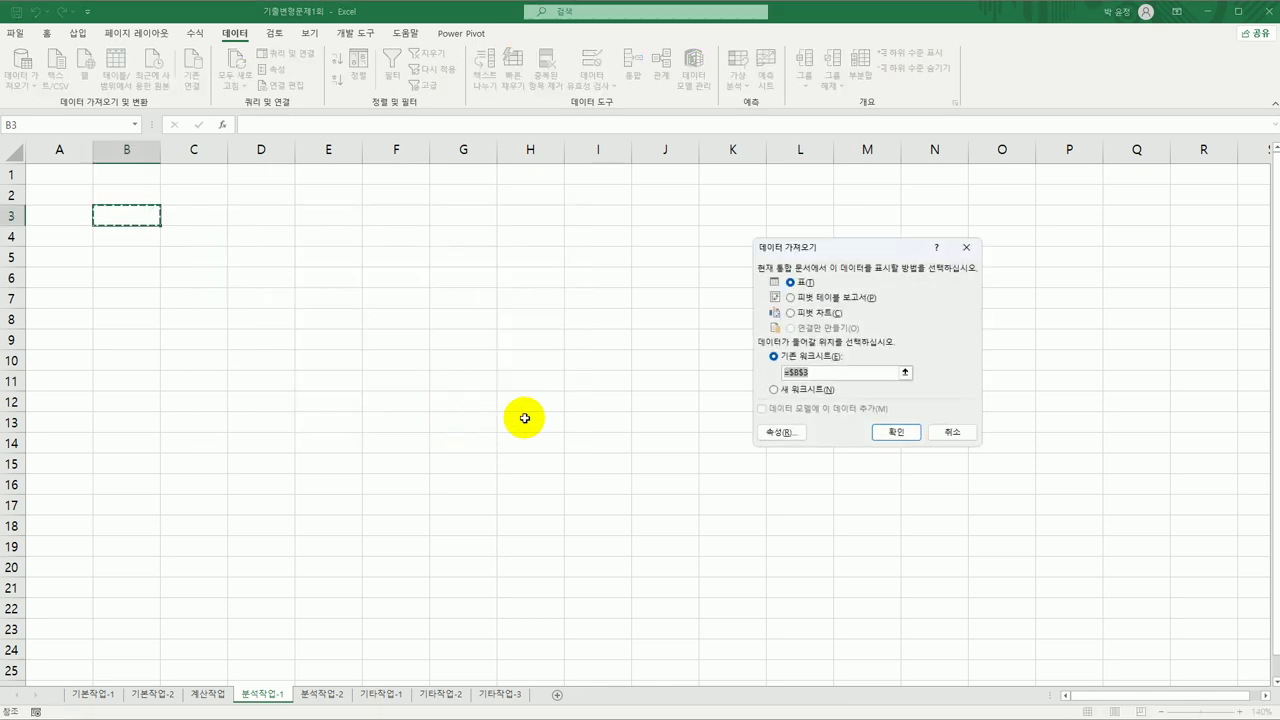
{"action": "left_click", "coordinate": [803, 297]}
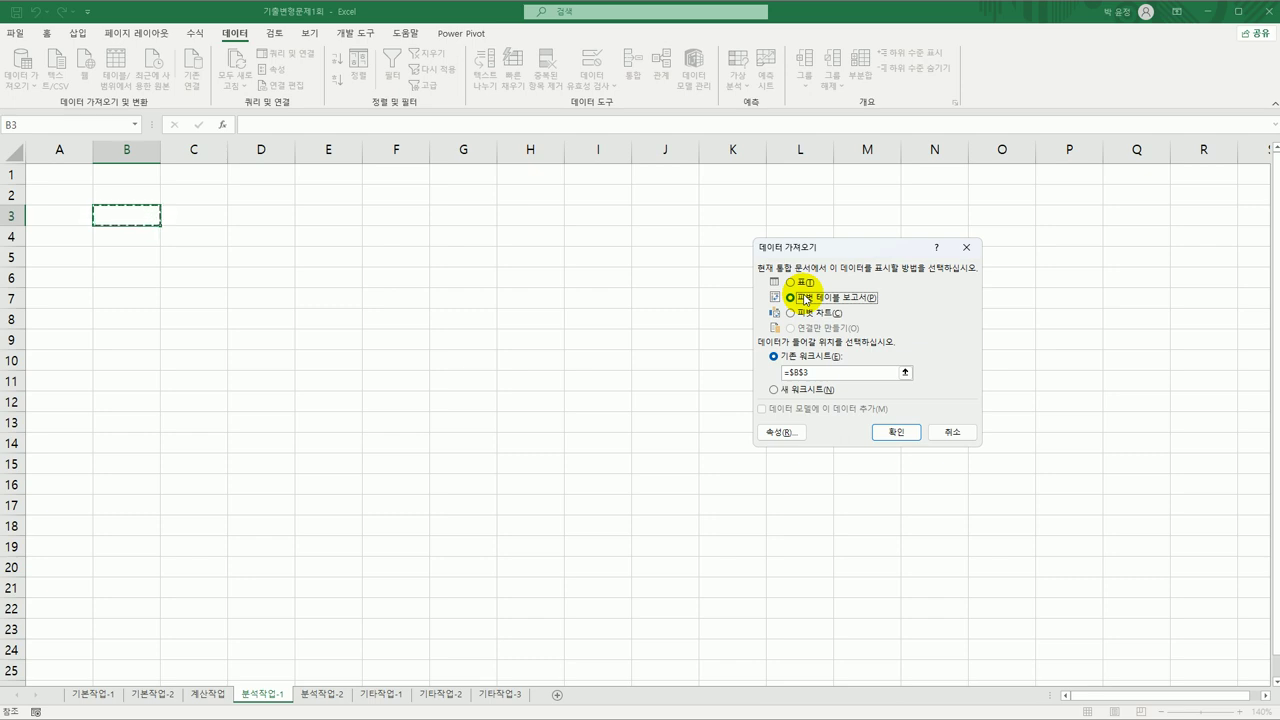
{"action": "left_click", "coordinate": [888, 432]}
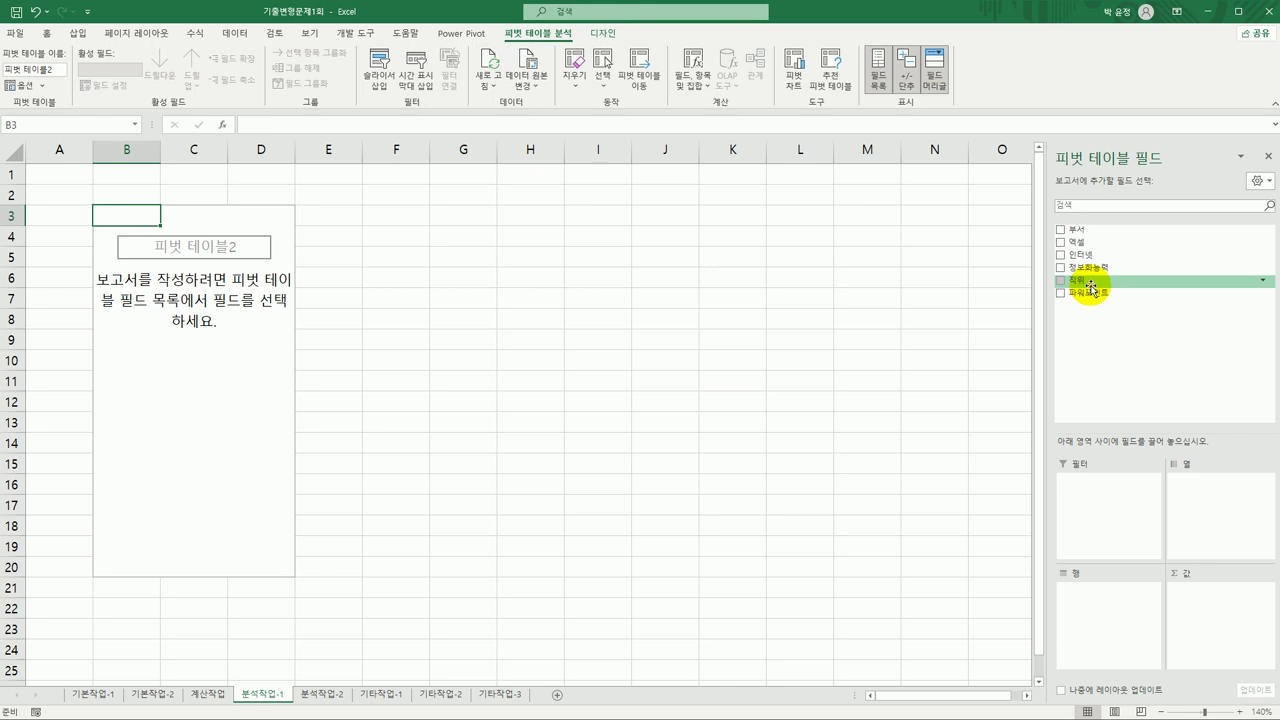
Step: Lay out the PivotTable with 직위 as filter, 부서 as rows, and 정보화능력, 엑셀, 파워포인트 and 인터넷 as values in that order
{"action": "left_click_drag", "start_coordinate": [1088, 289], "coordinate": [1097, 502]}
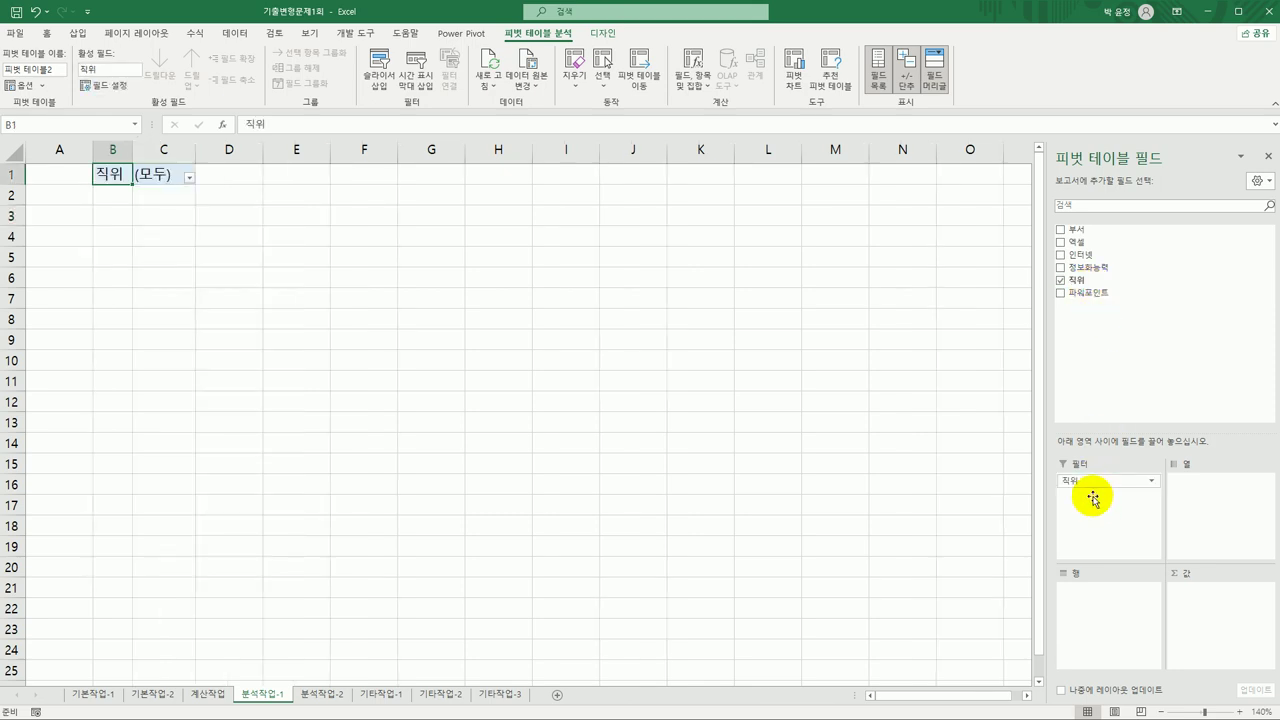
{"action": "left_click_drag", "start_coordinate": [1080, 230], "coordinate": [1098, 625]}
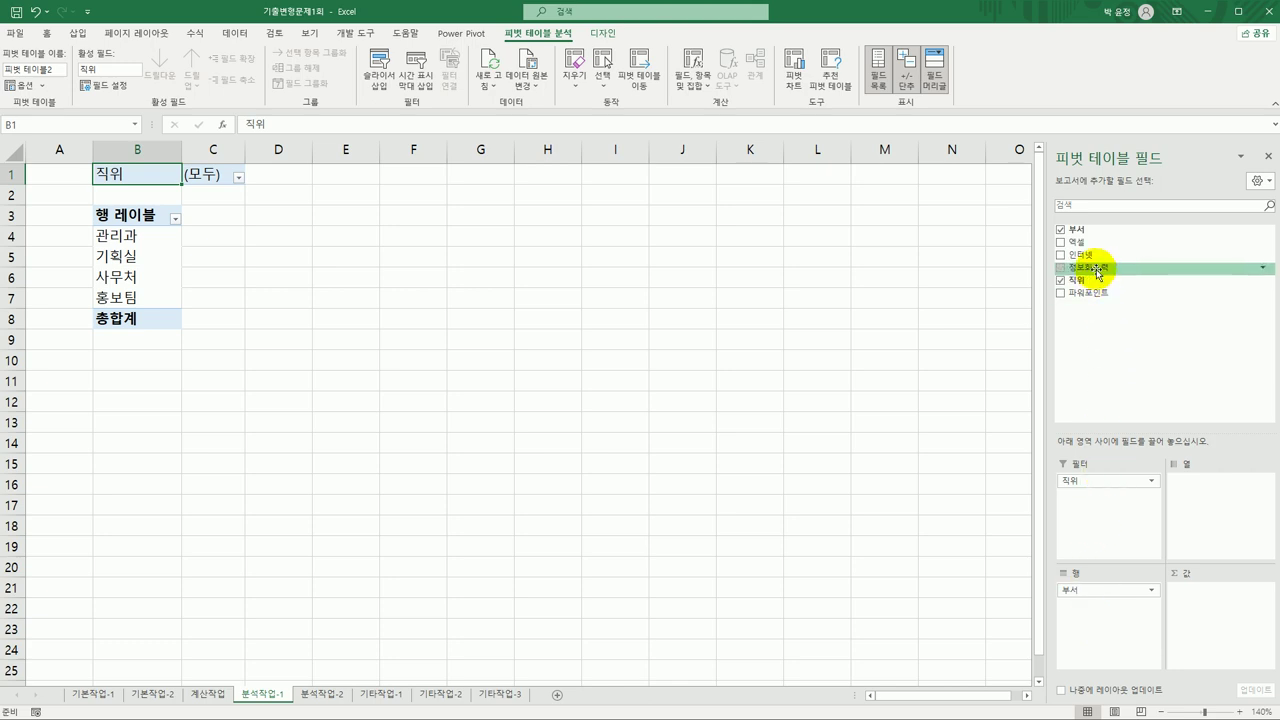
{"action": "left_click_drag", "start_coordinate": [1100, 267], "coordinate": [1192, 628]}
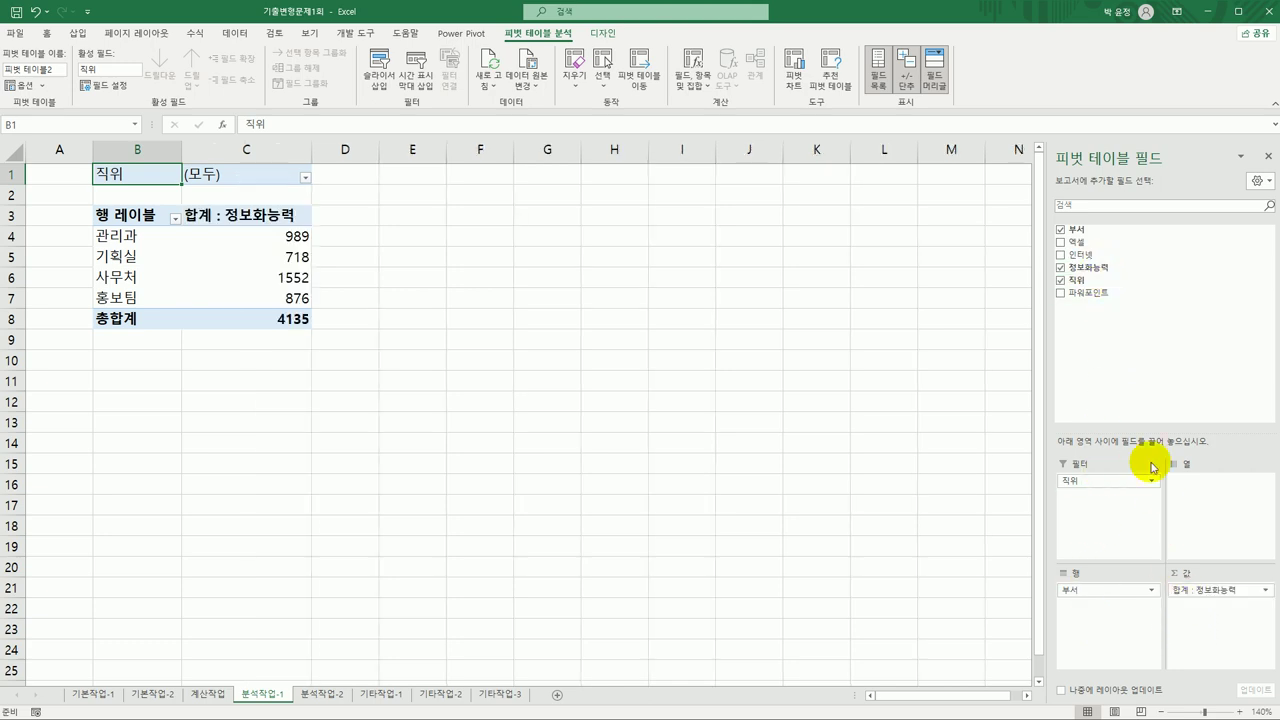
{"action": "left_click_drag", "start_coordinate": [1082, 250], "coordinate": [1200, 662]}
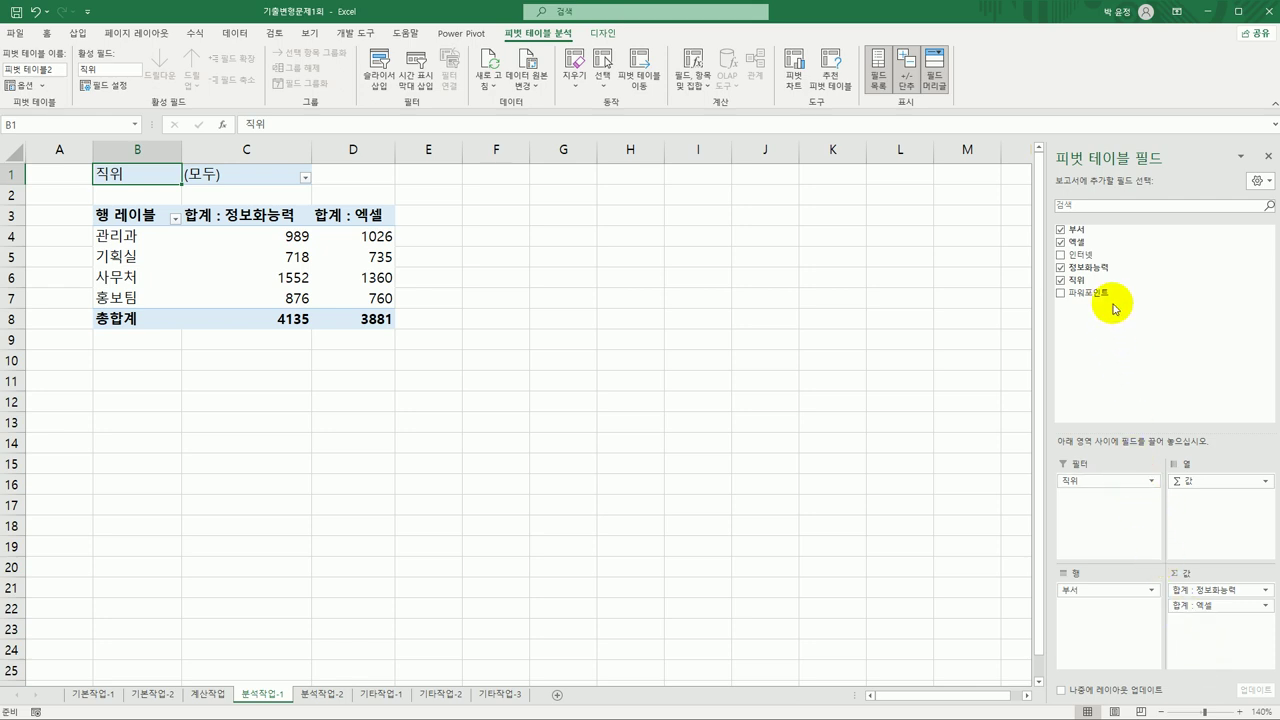
{"action": "left_click_drag", "start_coordinate": [1100, 292], "coordinate": [1230, 636]}
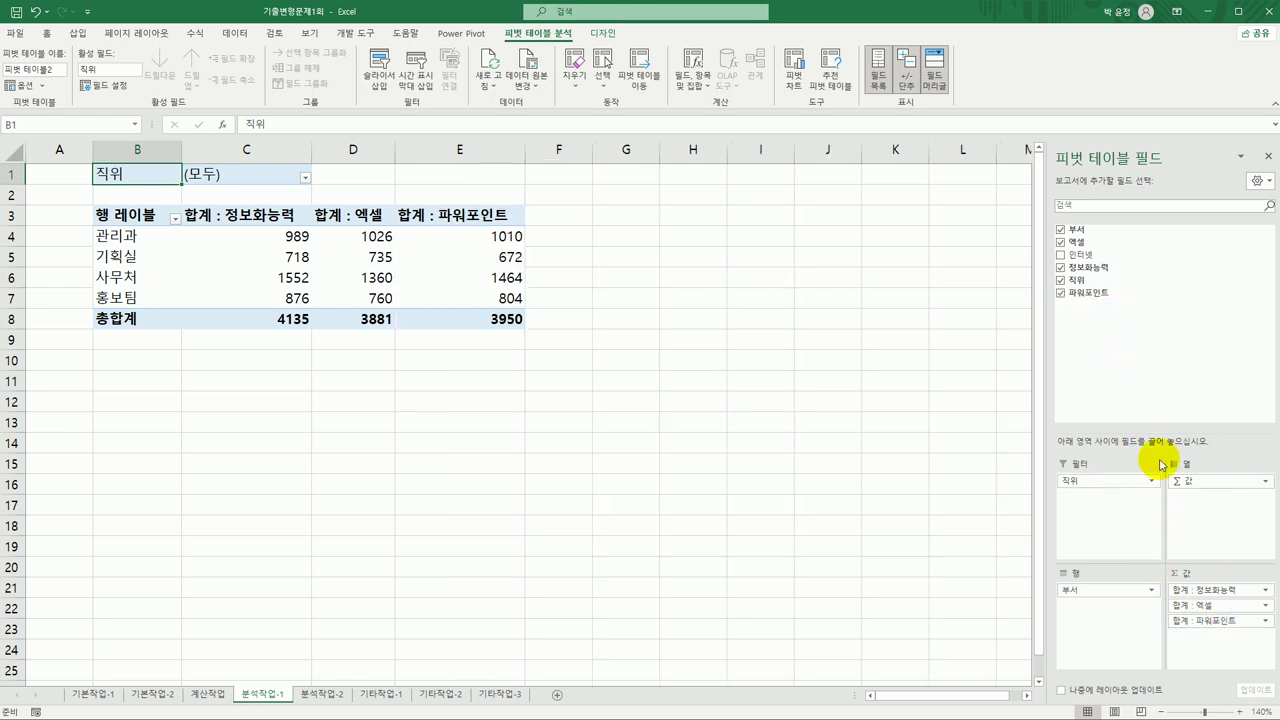
{"action": "left_click_drag", "start_coordinate": [1109, 257], "coordinate": [1210, 657]}
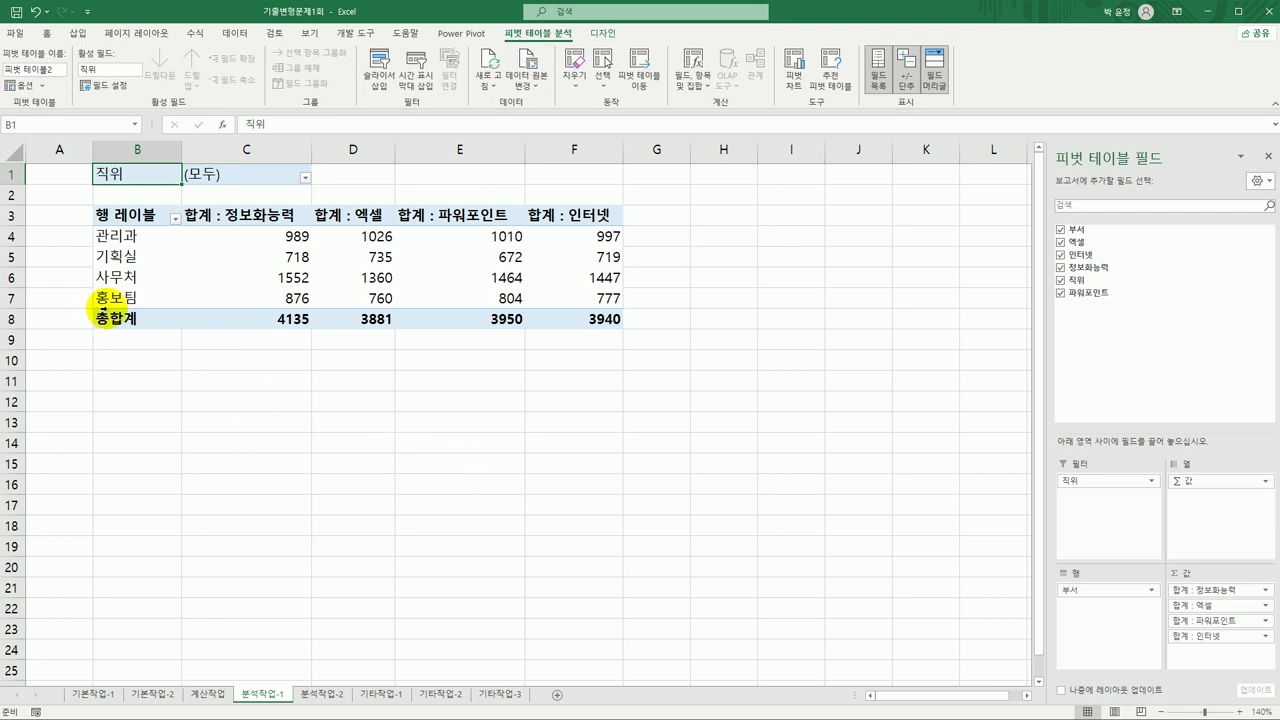
Step: Change the PivotTable's report layout to tabular form (테이블 형식으로 표시)
{"action": "left_click", "coordinate": [240, 220]}
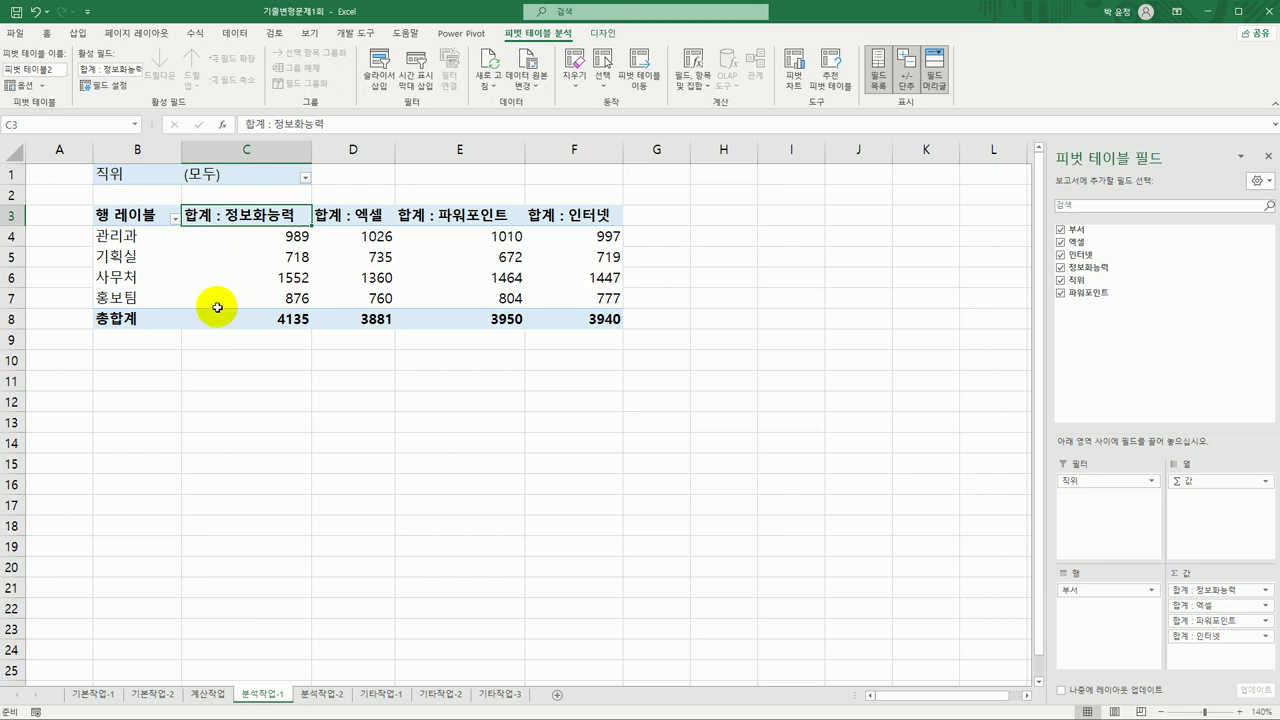
{"action": "left_click", "coordinate": [135, 216]}
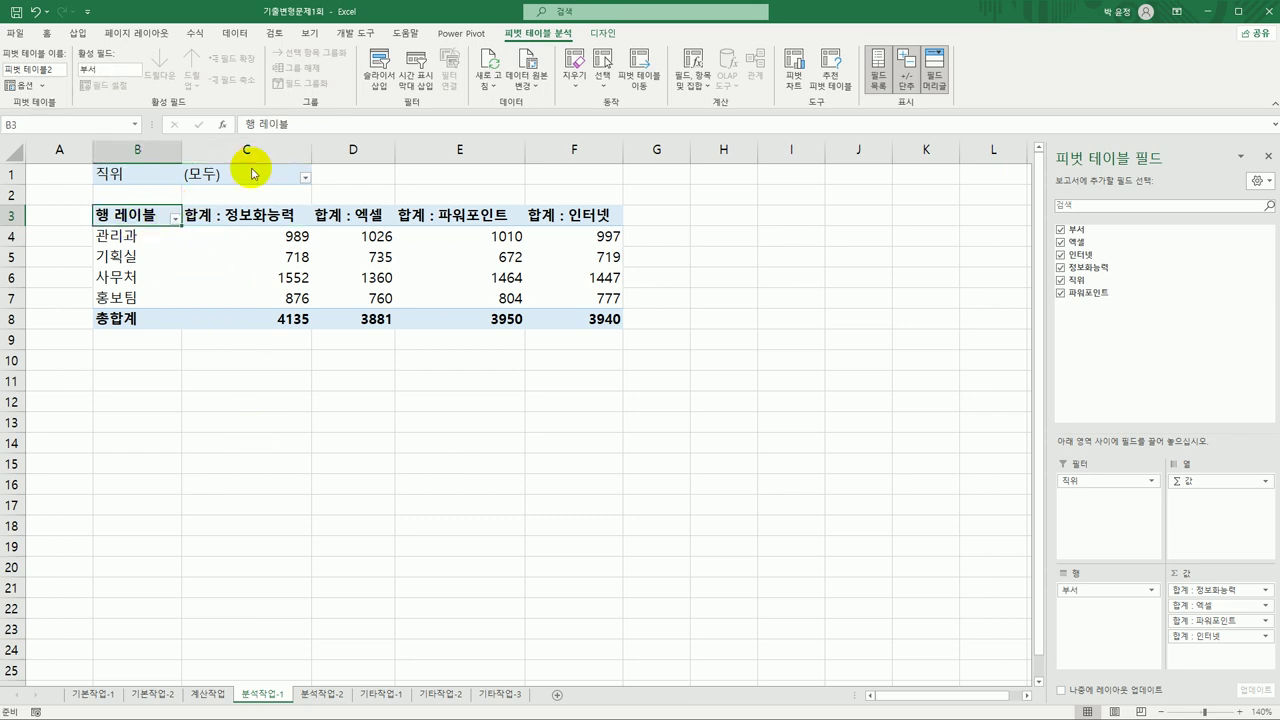
{"action": "left_click", "coordinate": [603, 34]}
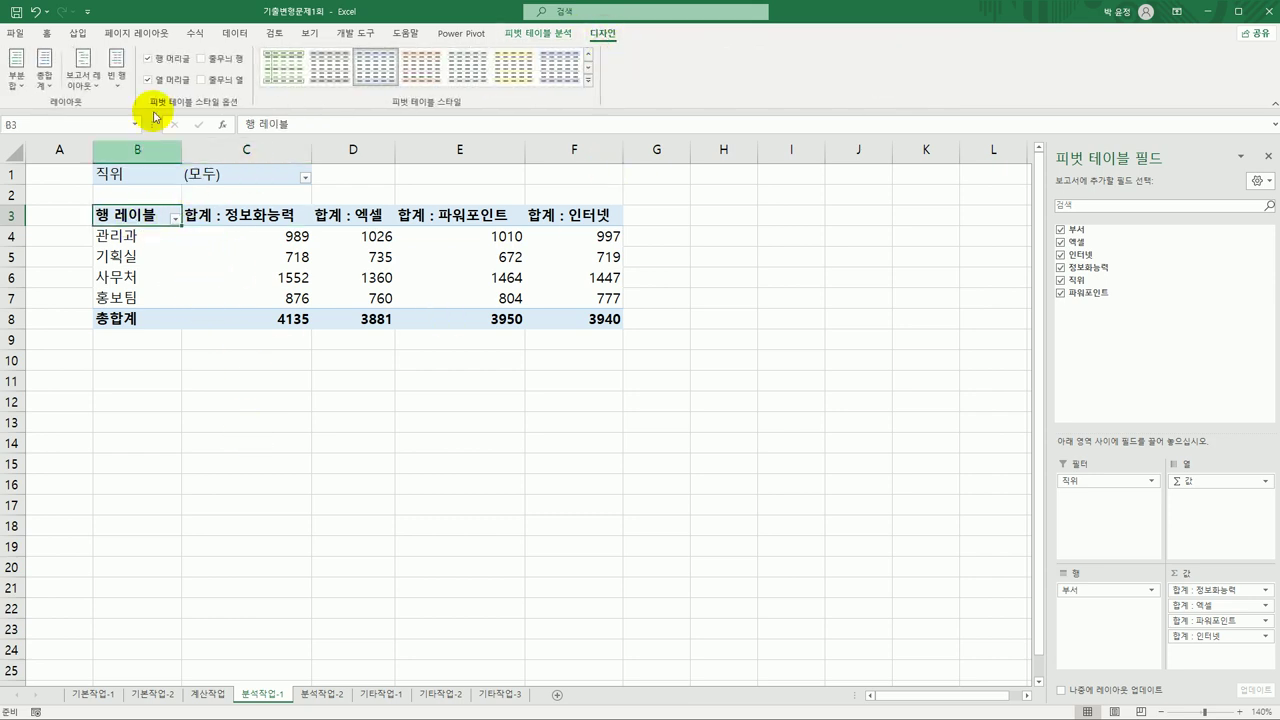
{"action": "left_click", "coordinate": [84, 75]}
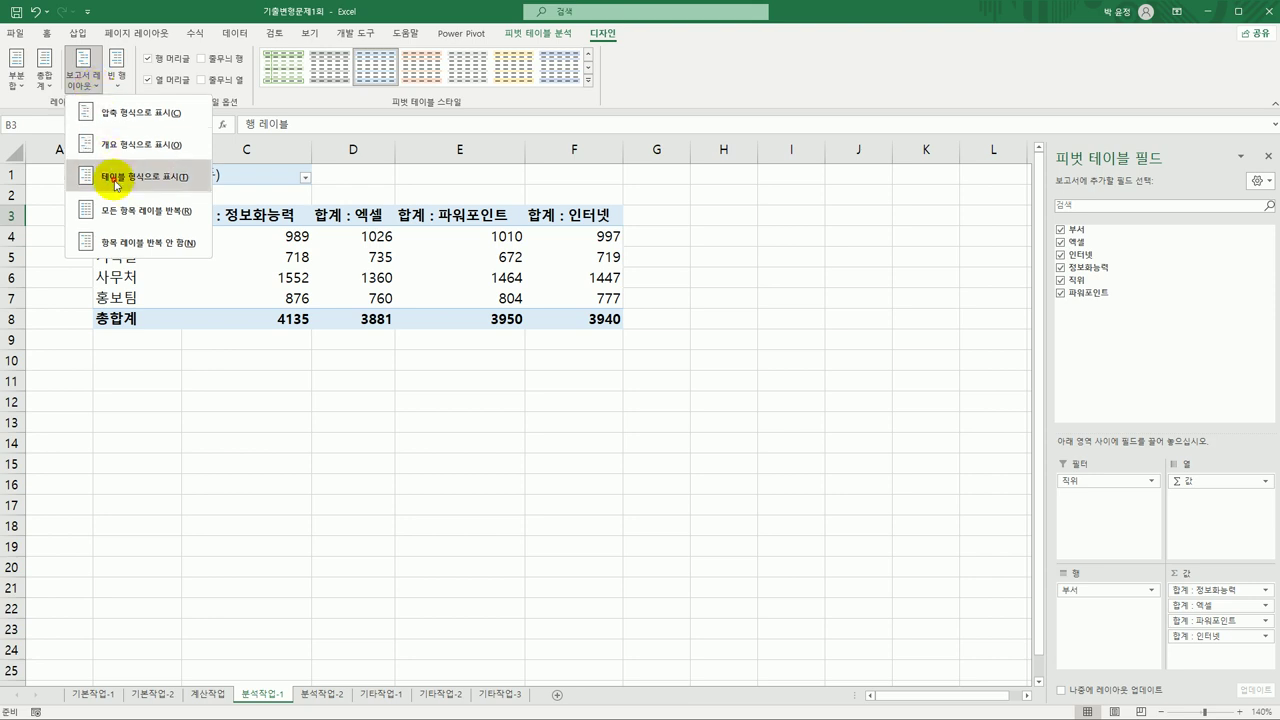
{"action": "left_click", "coordinate": [117, 185]}
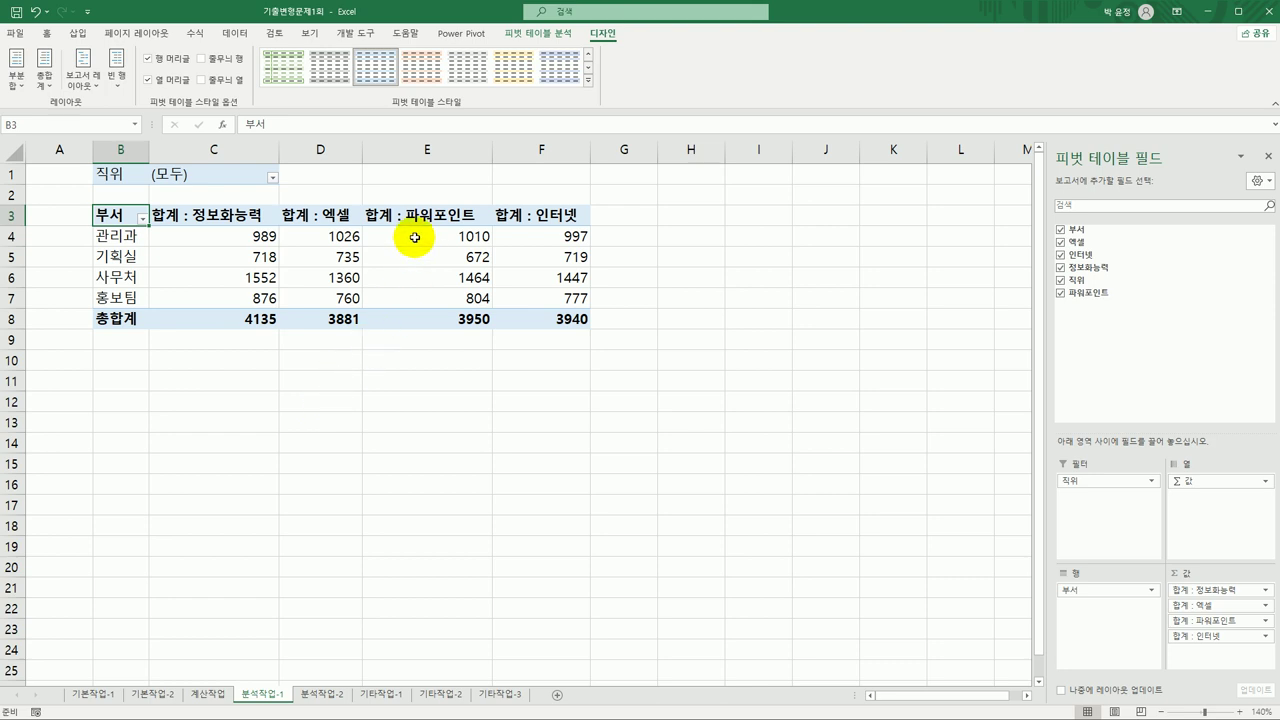
Step: Start inserting a calculated field in the PivotTable and name it 표준편차
{"action": "left_click", "coordinate": [535, 37]}
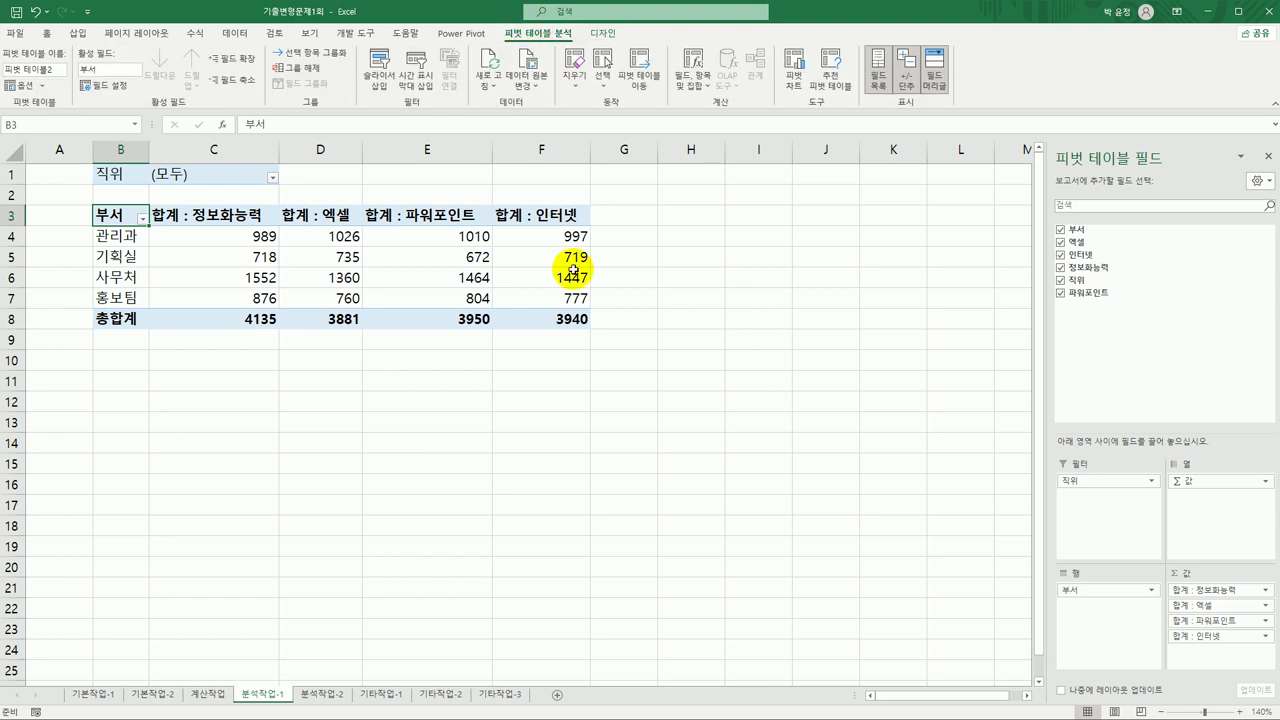
{"action": "left_click", "coordinate": [700, 90]}
{"action": "left_click", "coordinate": [705, 118]}
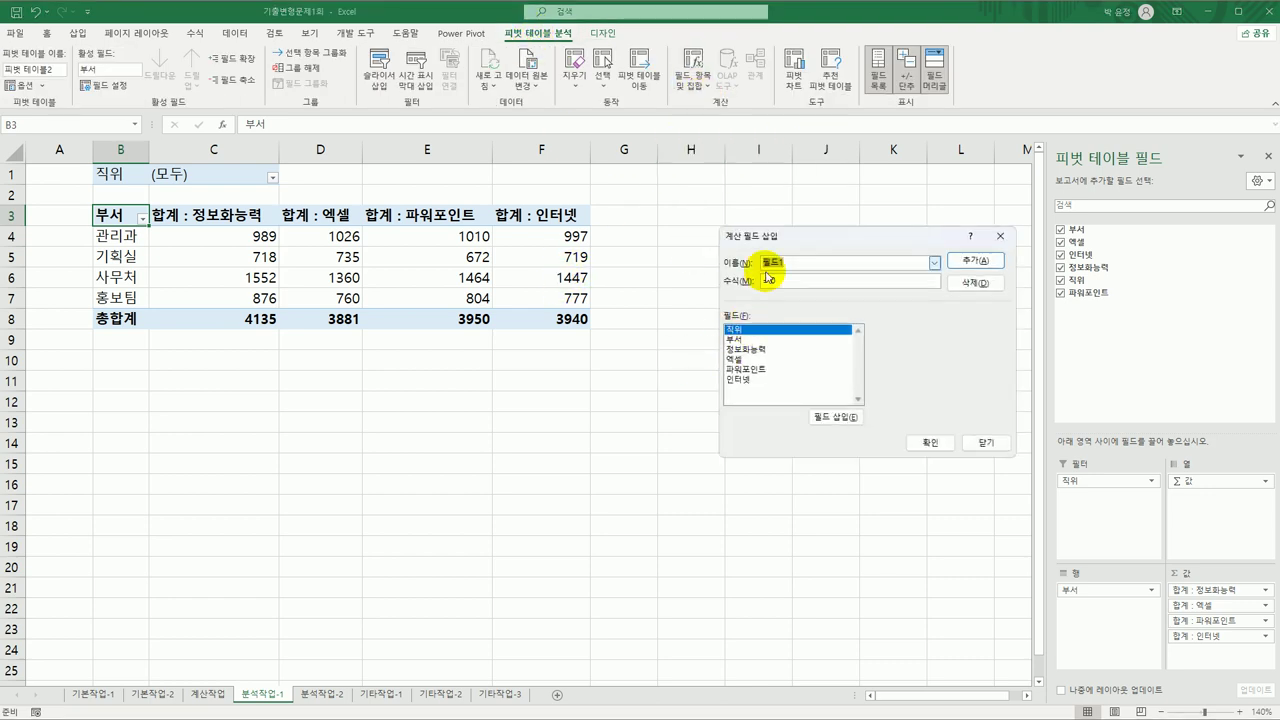
{"action": "left_click_drag", "start_coordinate": [808, 241], "coordinate": [695, 198]}
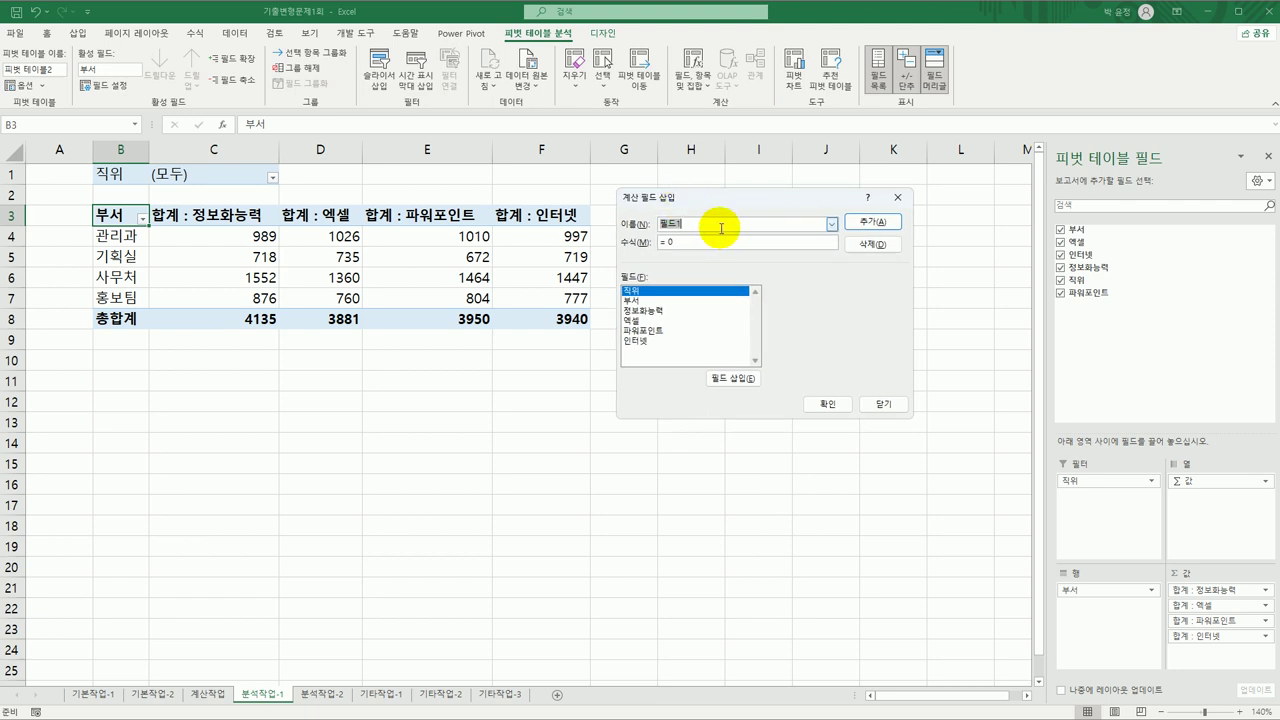
{"action": "key", "text": "BackSpace"}
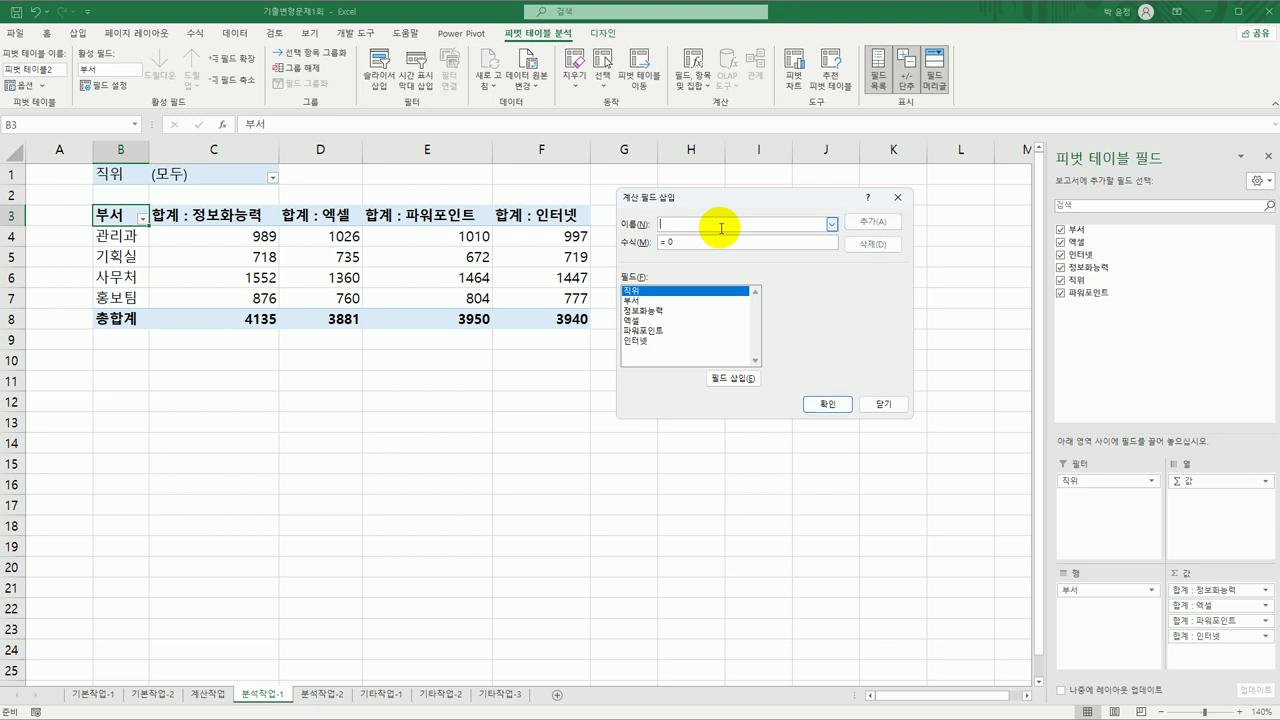
{"action": "type", "text": "표준편차"}
{"action": "key", "text": "Tab"}
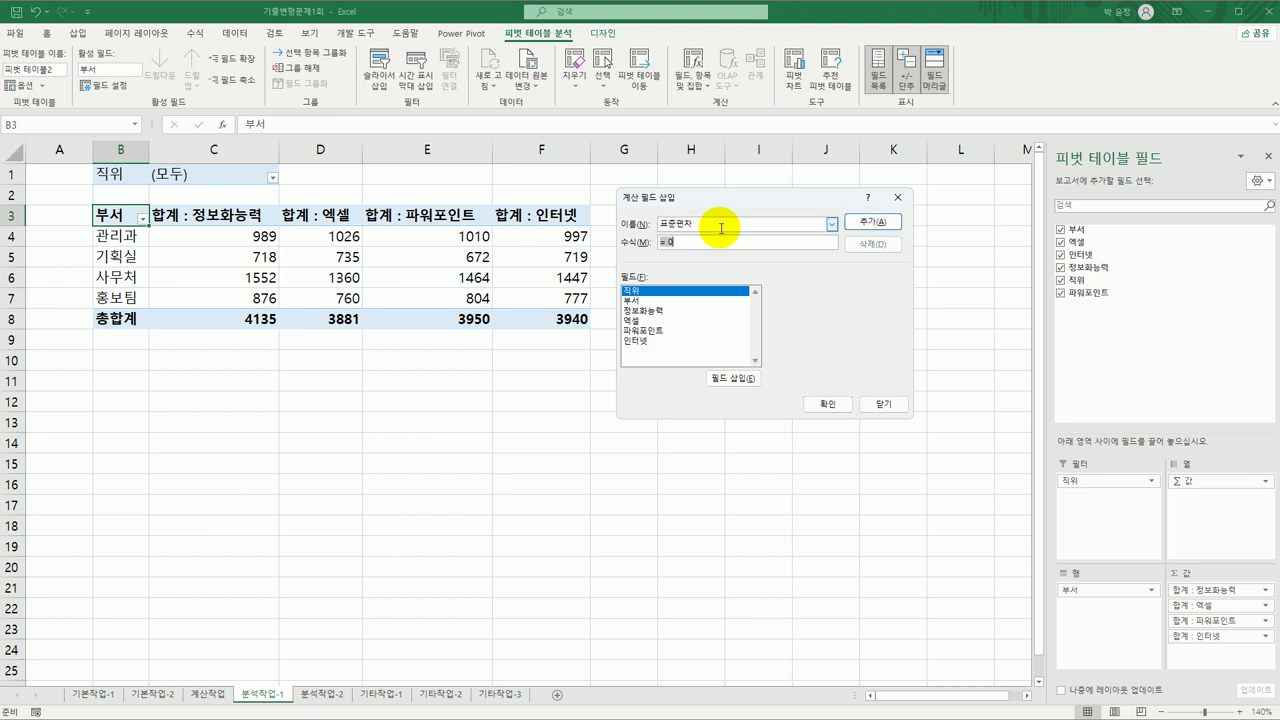
Step: Set the calculated field's formula to =stdev.s(정보화능력, 엑셀, 파워포인트, 인터넷) and add the field to the PivotTable
{"action": "type", "text": "=ㅅ"}
{"action": "key", "text": "BackSpace"}
{"action": "type", "text": "ㅅ"}
{"action": "type", "text": "dev.s"}
{"action": "type", "text": "("}
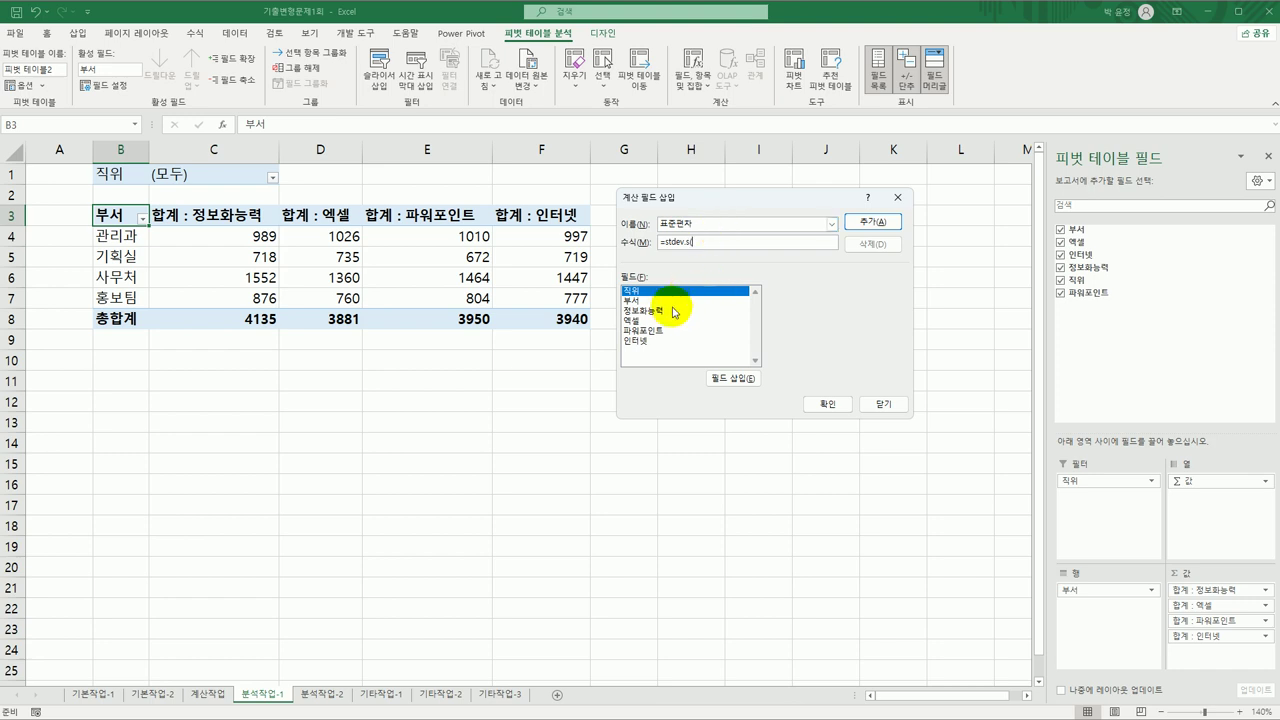
{"action": "double_click", "coordinate": [660, 312]}
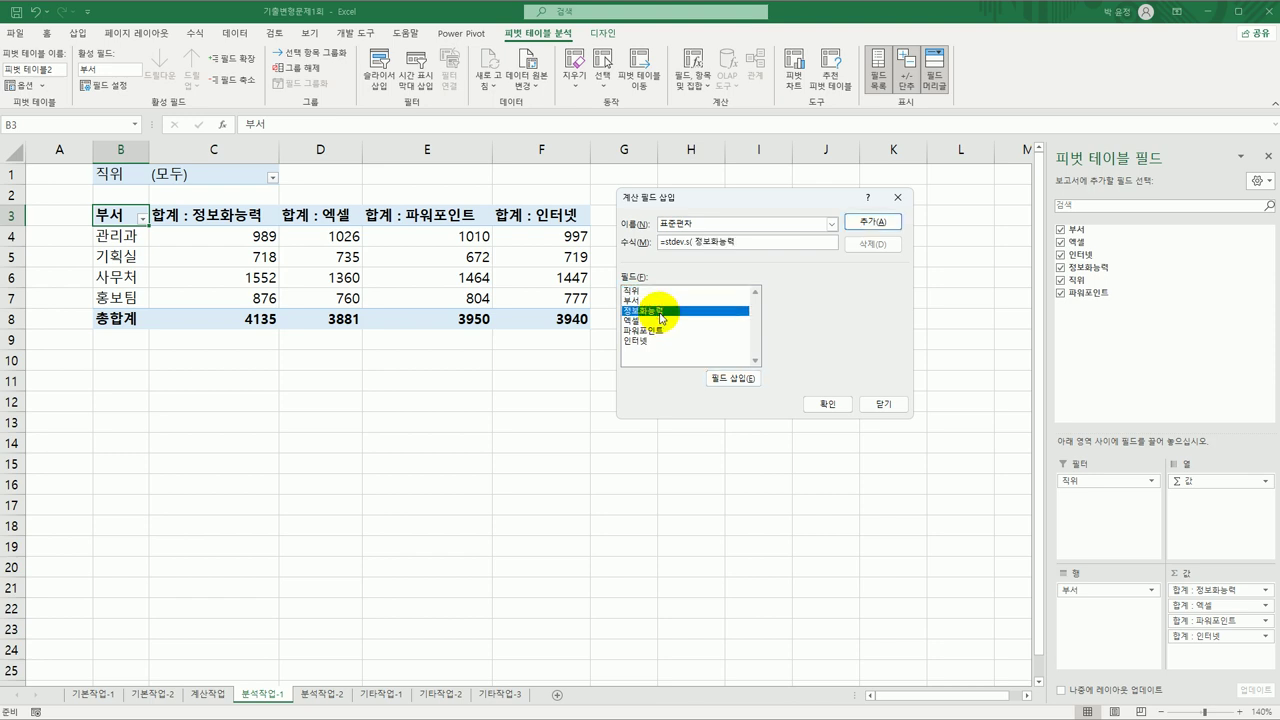
{"action": "type", "text": ","}
{"action": "double_click", "coordinate": [660, 321]}
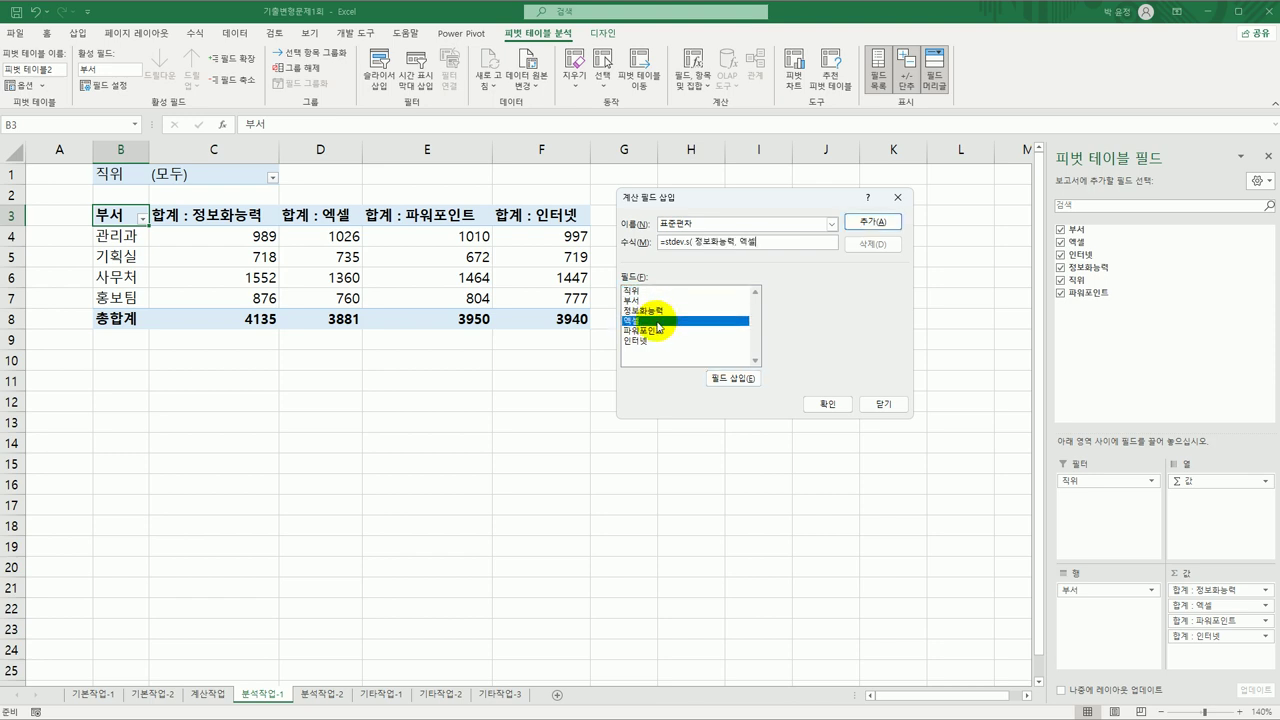
{"action": "type", "text": ","}
{"action": "left_click", "coordinate": [660, 331]}
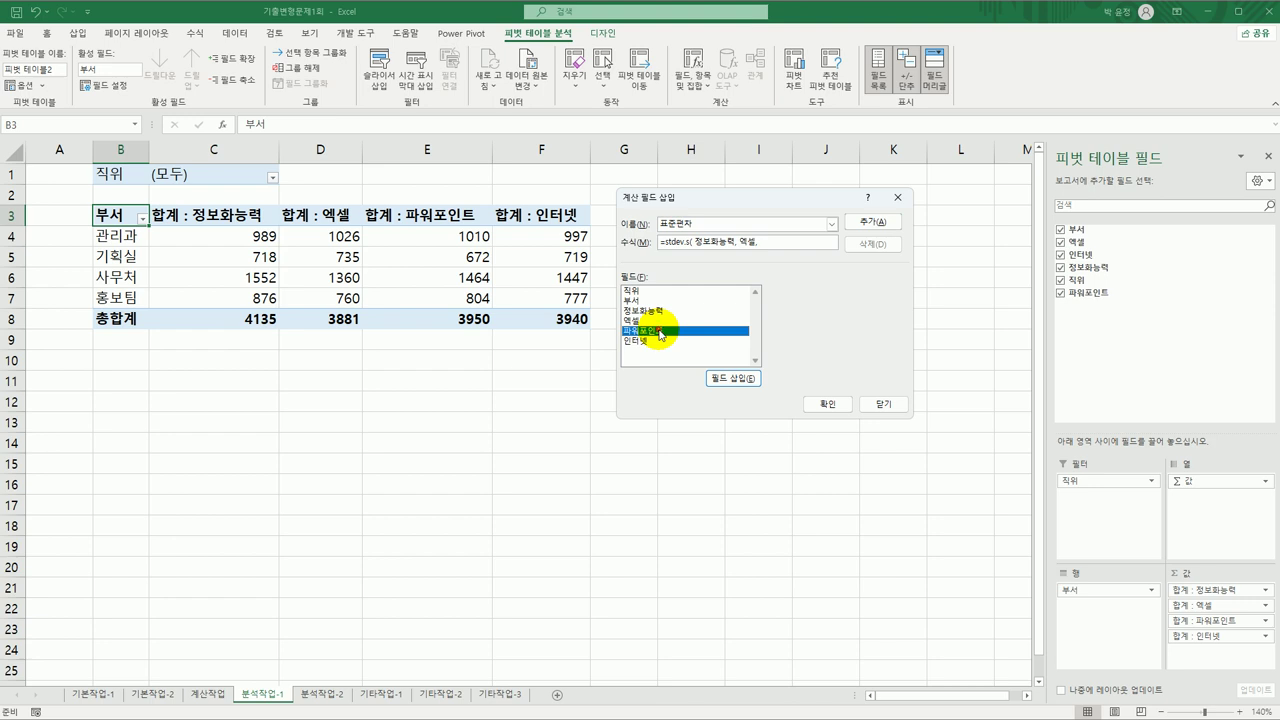
{"action": "double_click", "coordinate": [660, 331]}
{"action": "type", "text": ","}
{"action": "double_click", "coordinate": [656, 341]}
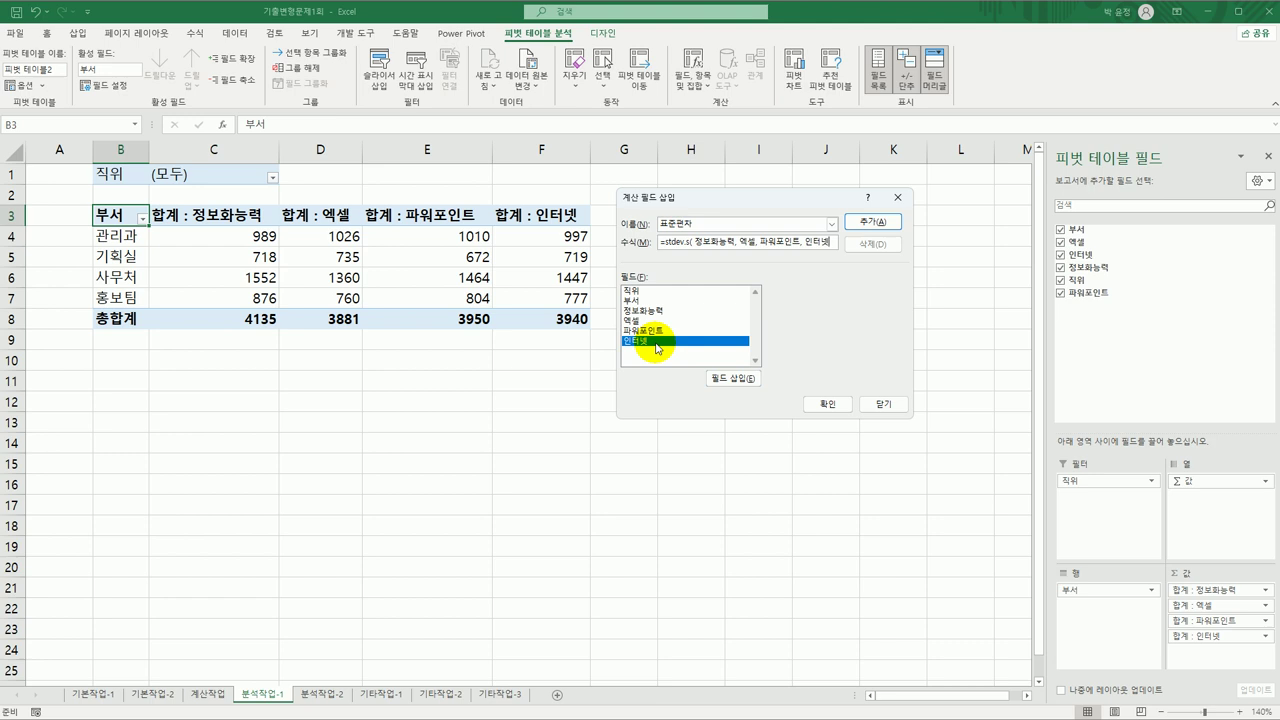
{"action": "type", "text": ")"}
{"action": "left_click", "coordinate": [870, 222]}
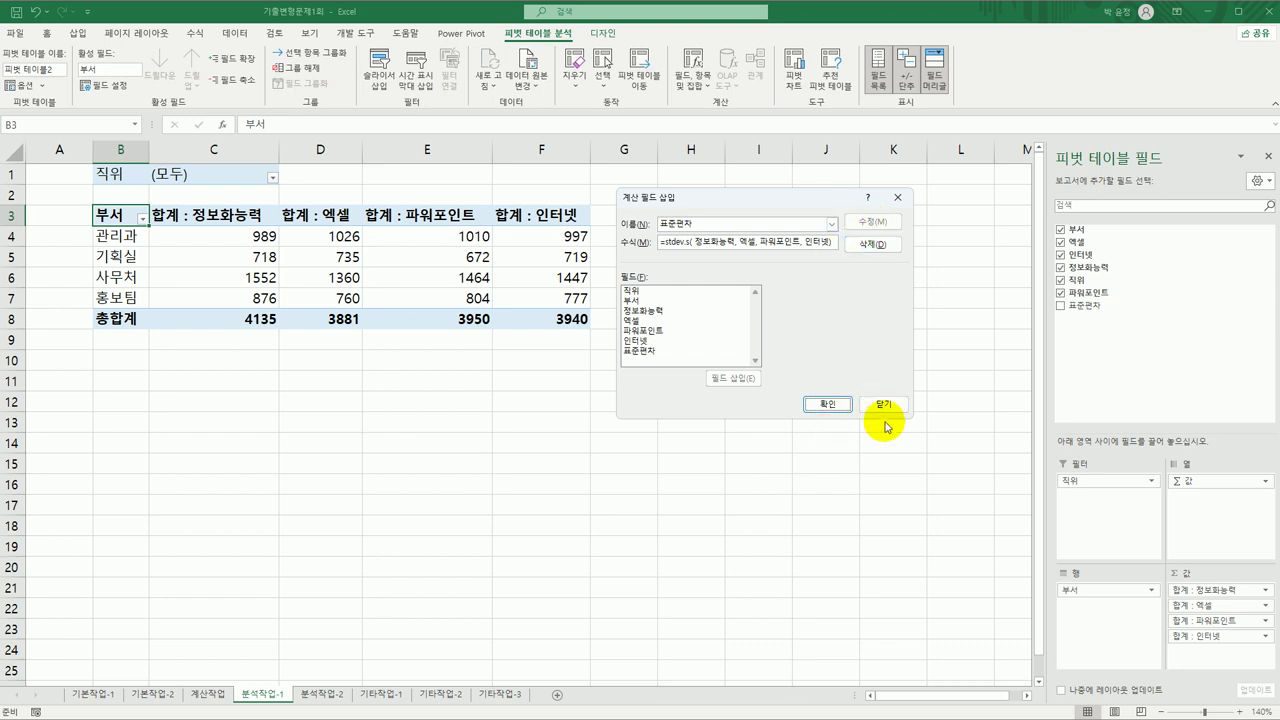
{"action": "left_click", "coordinate": [826, 406]}
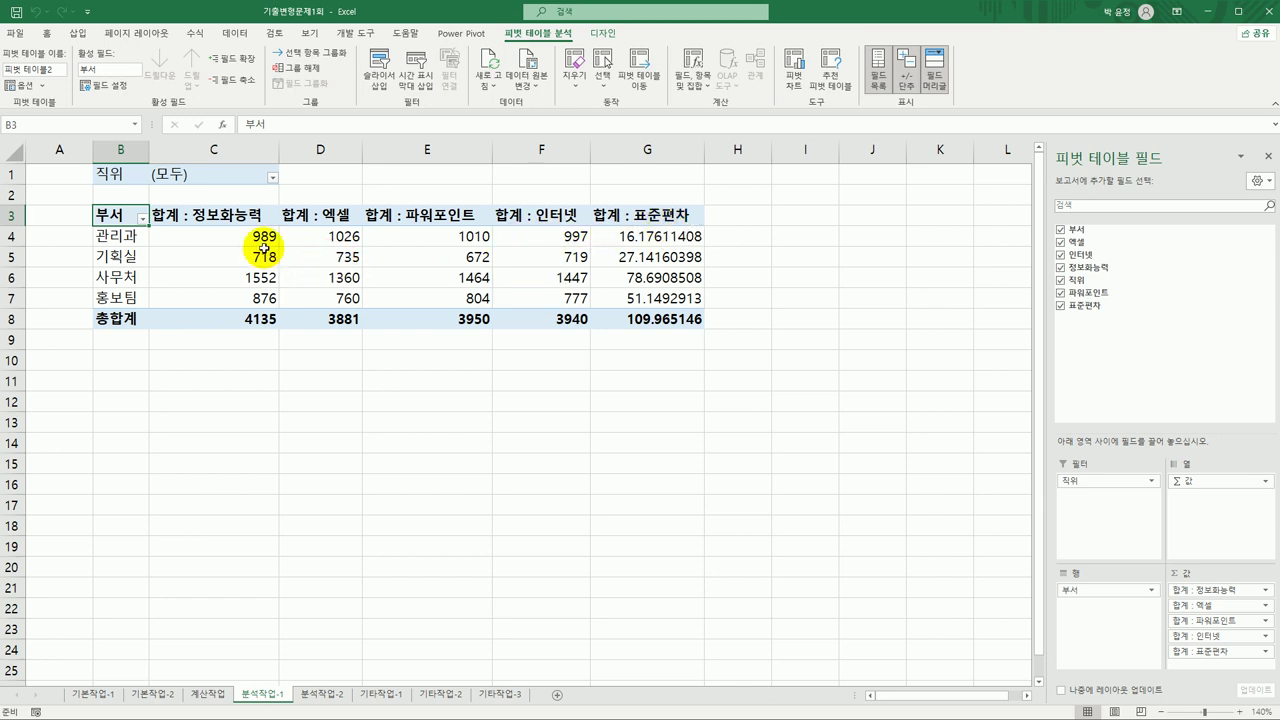
Step: Summarize the 정보화능력 value field by 평균 and format it as 숫자 with 2 decimal places
{"action": "left_click", "coordinate": [240, 220]}
{"action": "right_click", "coordinate": [240, 220]}
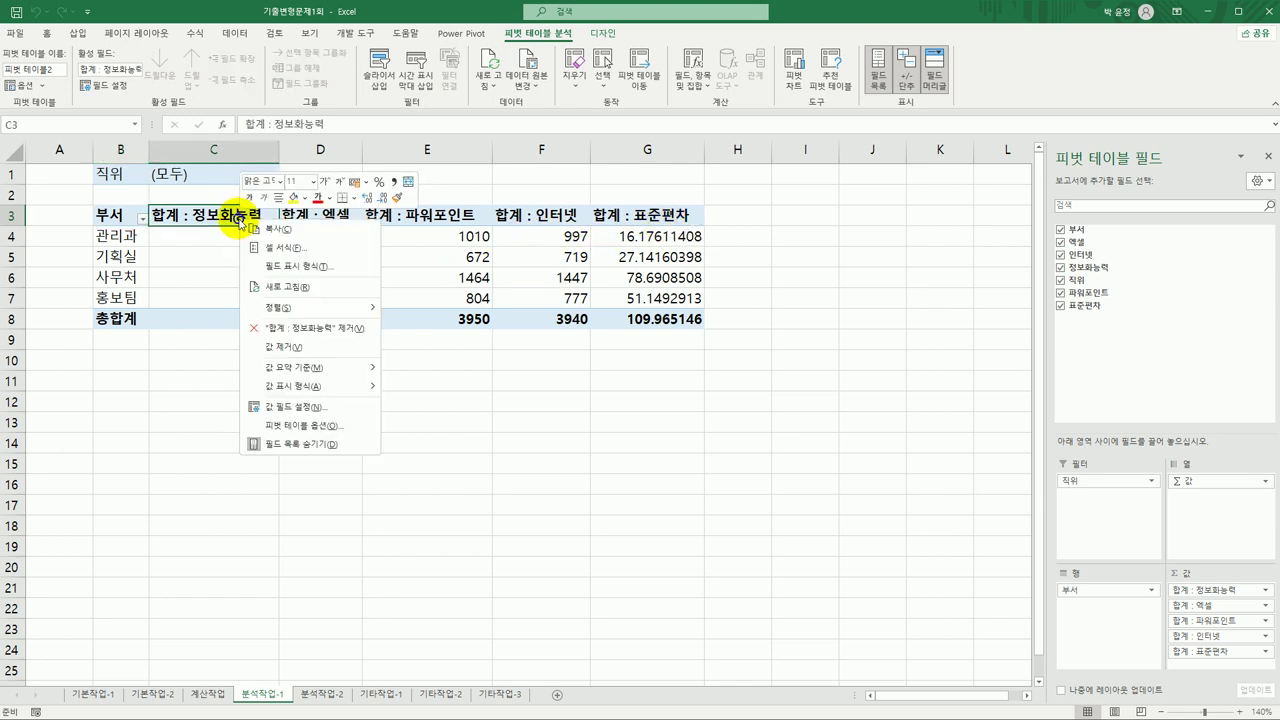
{"action": "left_click", "coordinate": [322, 406]}
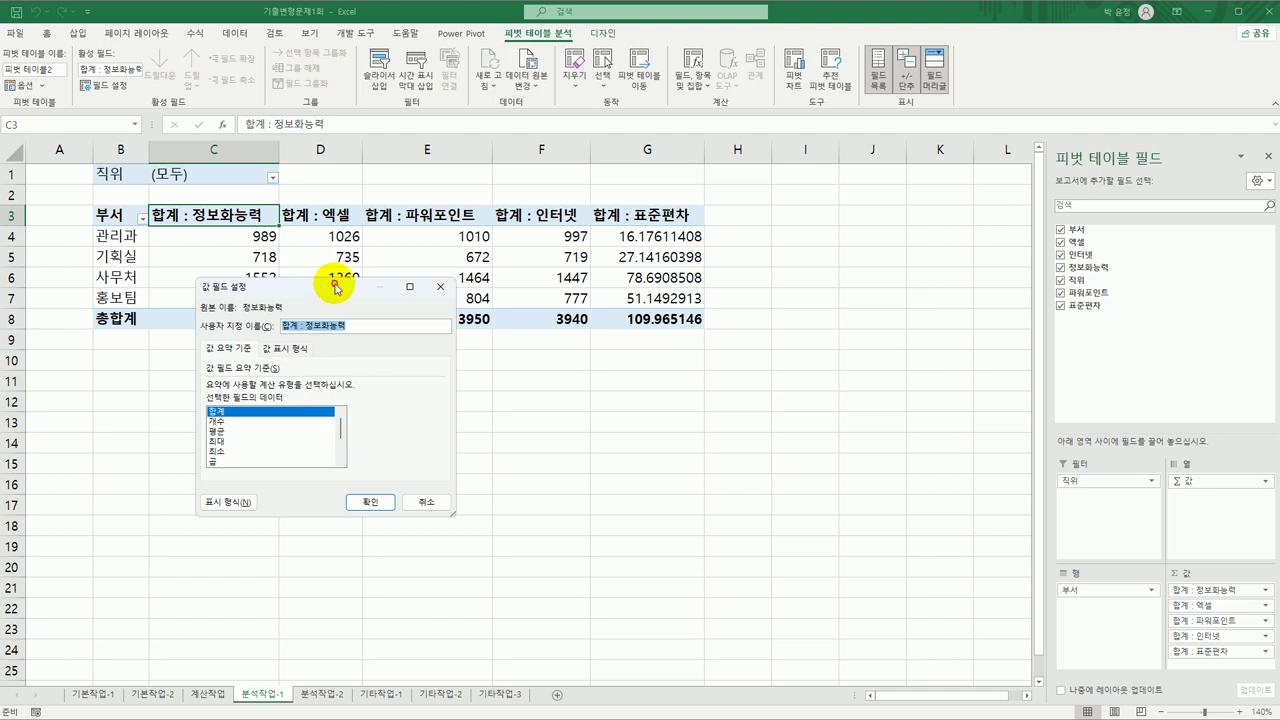
{"action": "left_click_drag", "start_coordinate": [327, 294], "coordinate": [473, 232]}
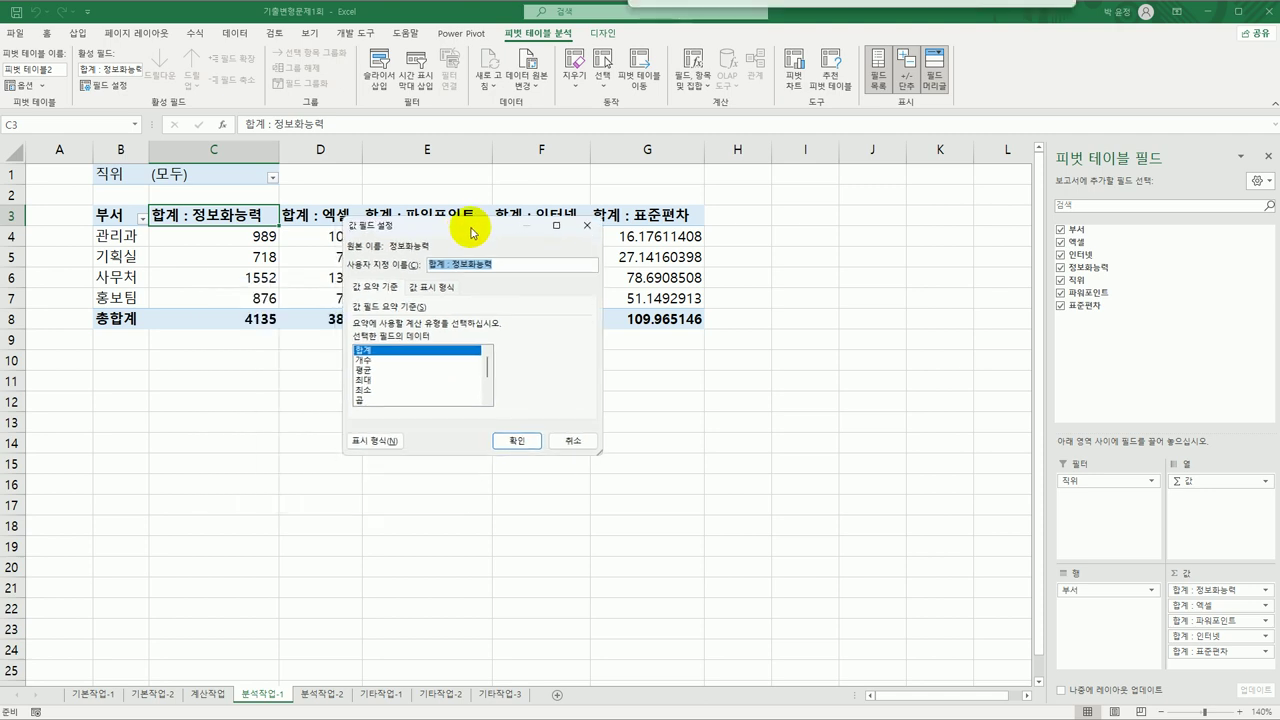
{"action": "left_click", "coordinate": [410, 372]}
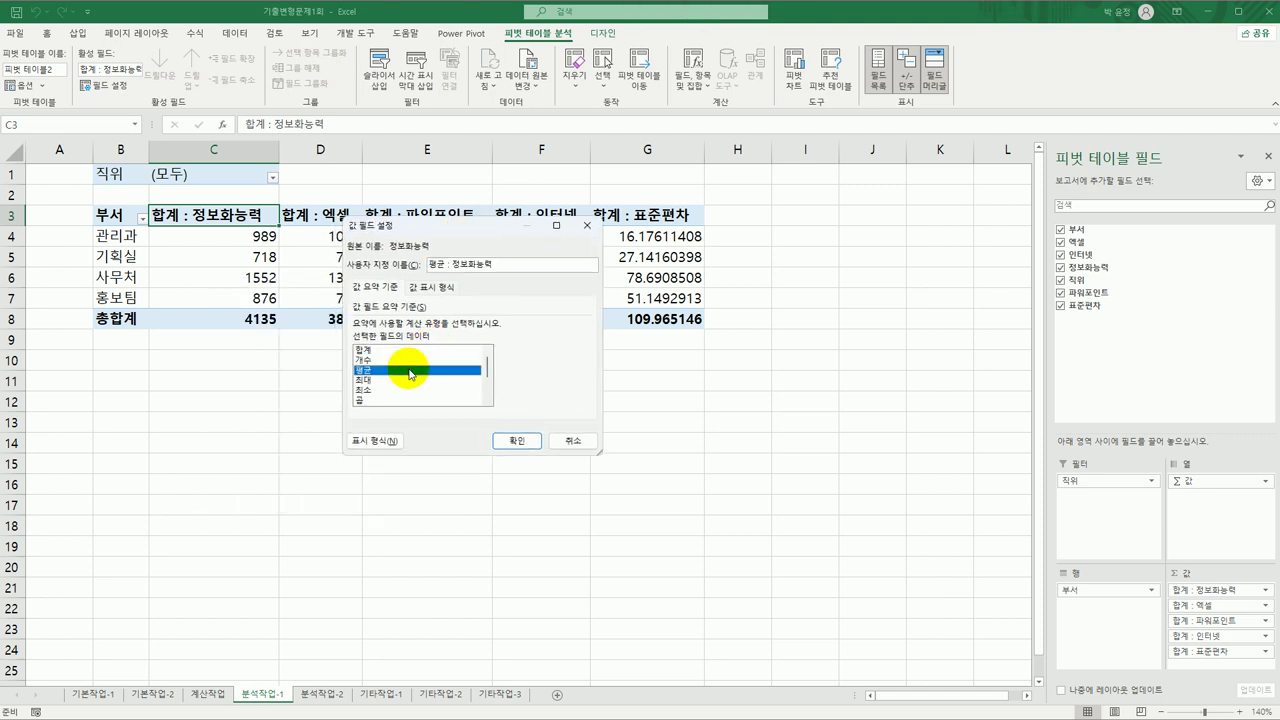
{"action": "left_click", "coordinate": [383, 440]}
{"action": "left_click", "coordinate": [200, 289]}
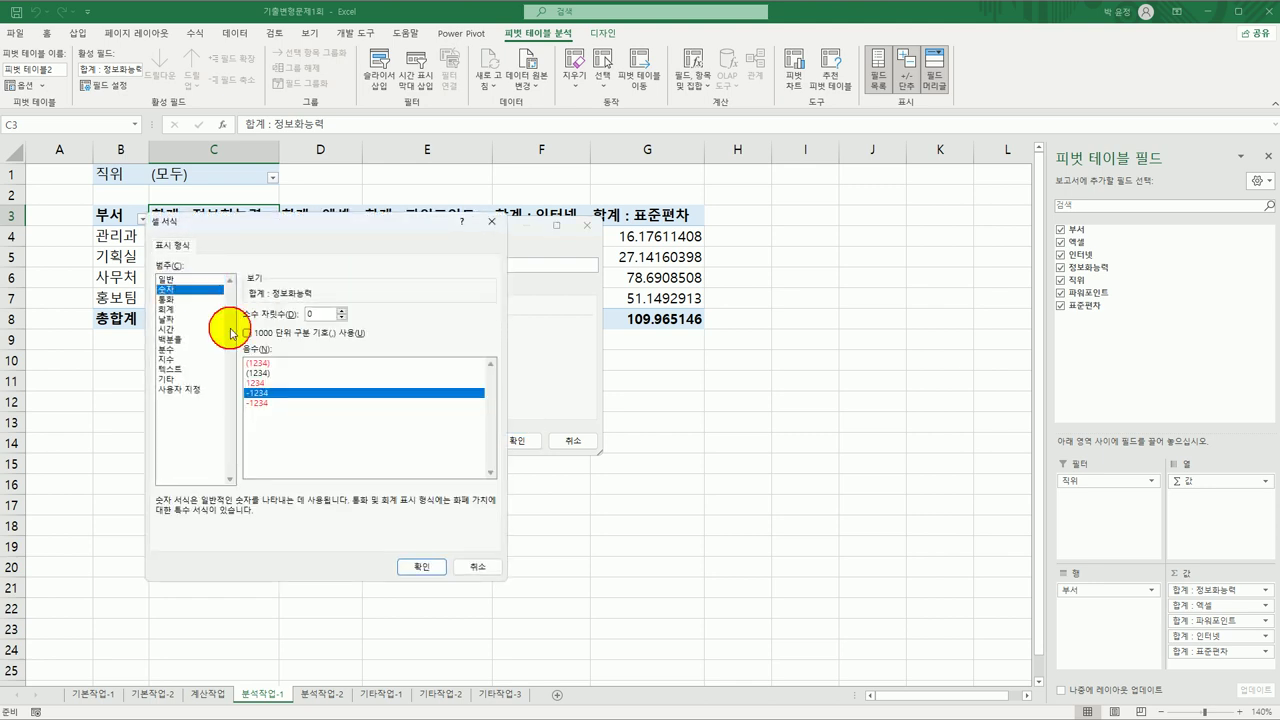
{"action": "left_click", "coordinate": [343, 310]}
{"action": "left_click", "coordinate": [343, 310]}
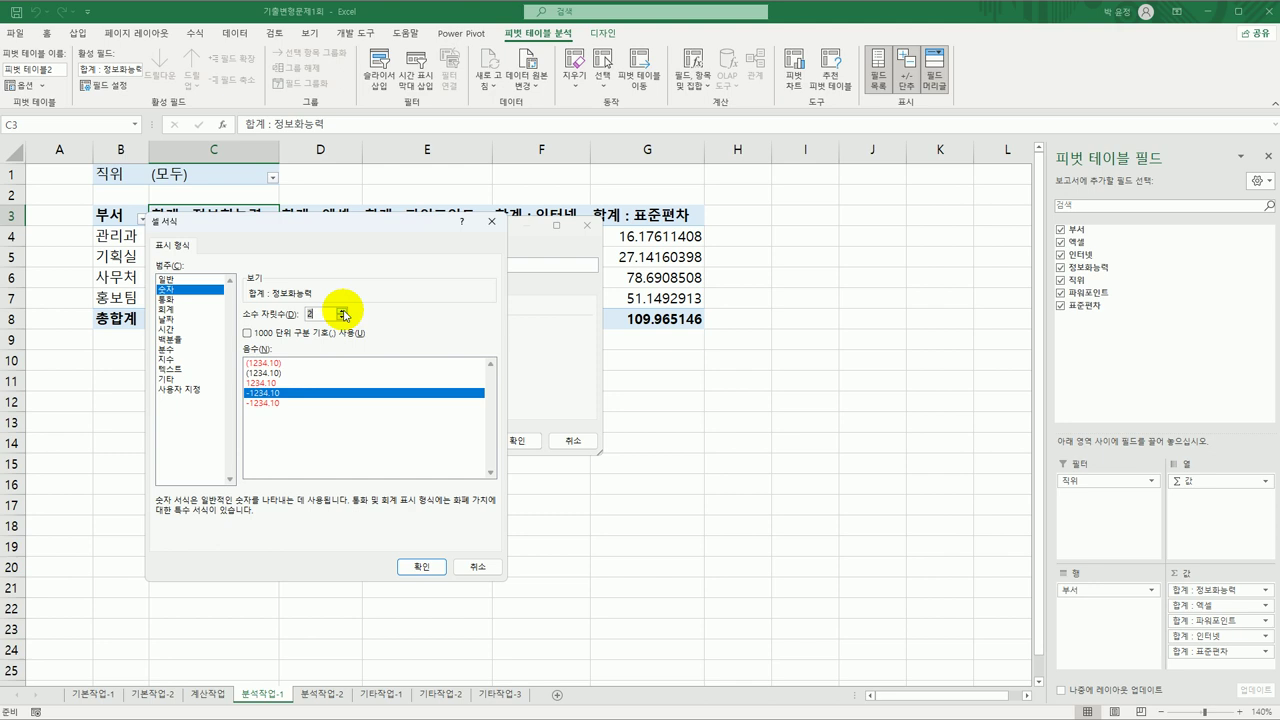
{"action": "left_click", "coordinate": [421, 566]}
{"action": "left_click", "coordinate": [515, 439]}
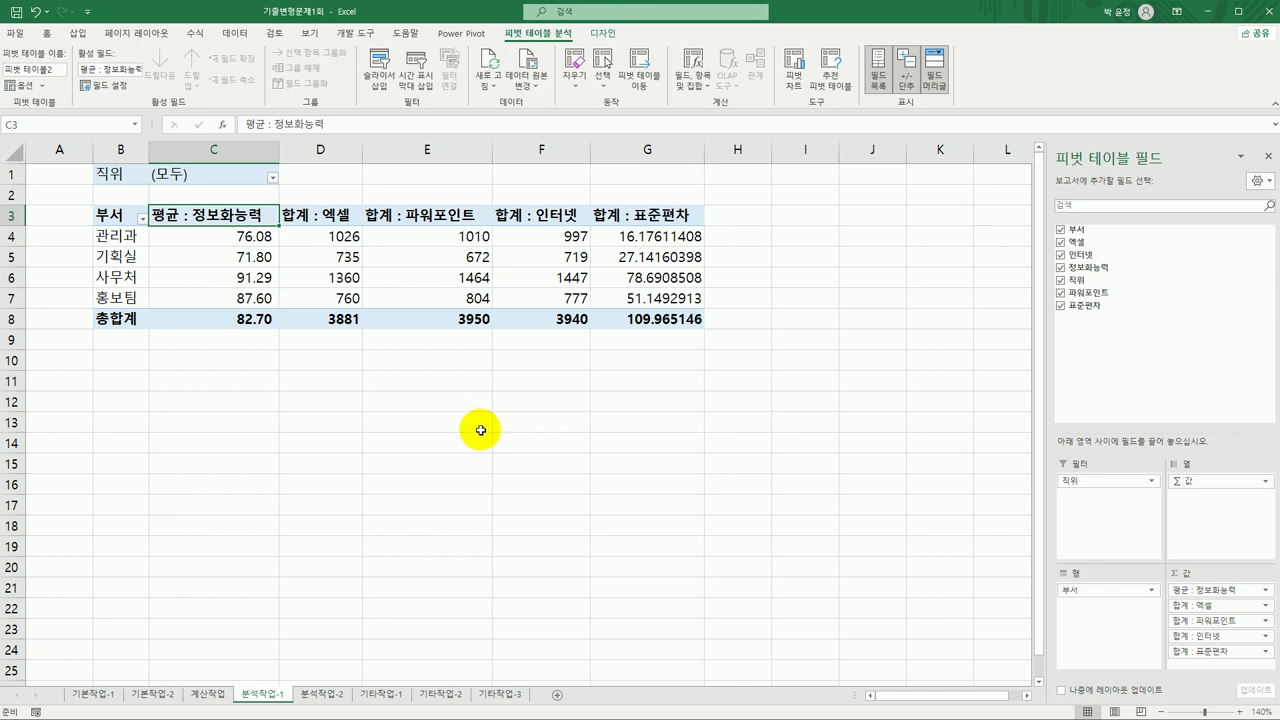
Step: Summarize the 엑셀 value field by 평균 and format it as 숫자 with 2 decimal places
{"action": "left_click", "coordinate": [341, 216]}
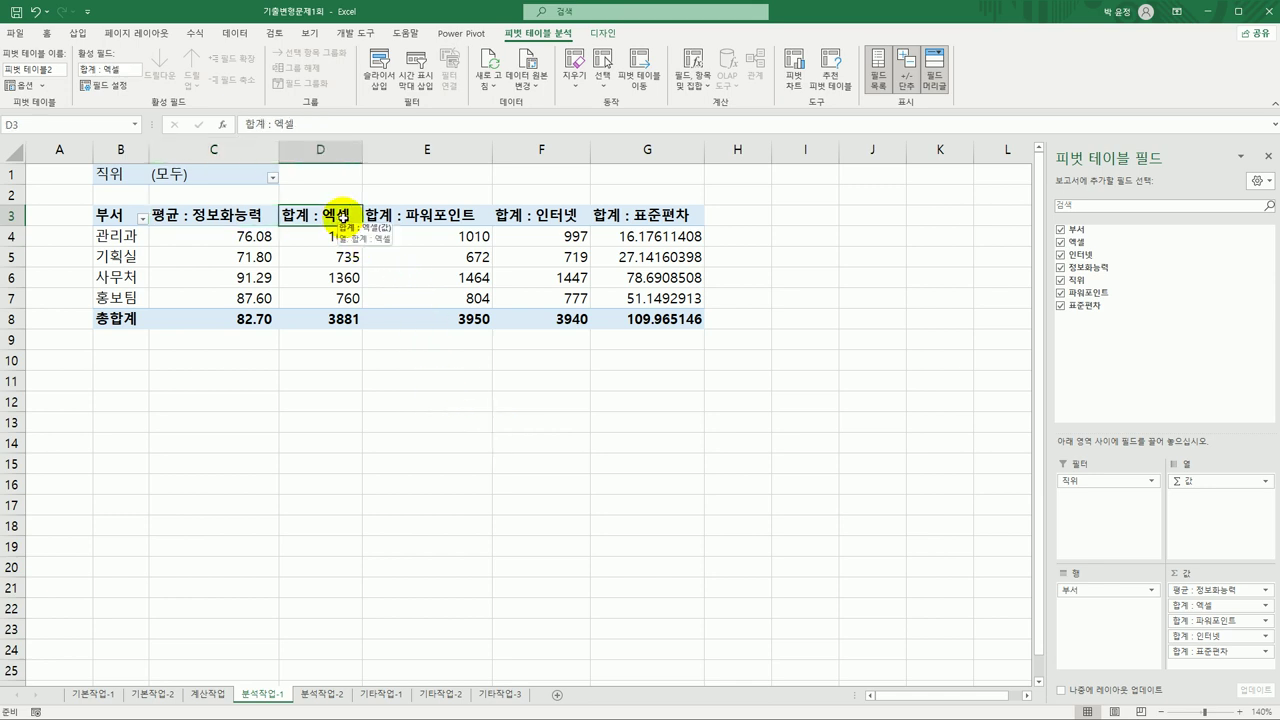
{"action": "right_click", "coordinate": [341, 216]}
{"action": "left_click", "coordinate": [410, 418]}
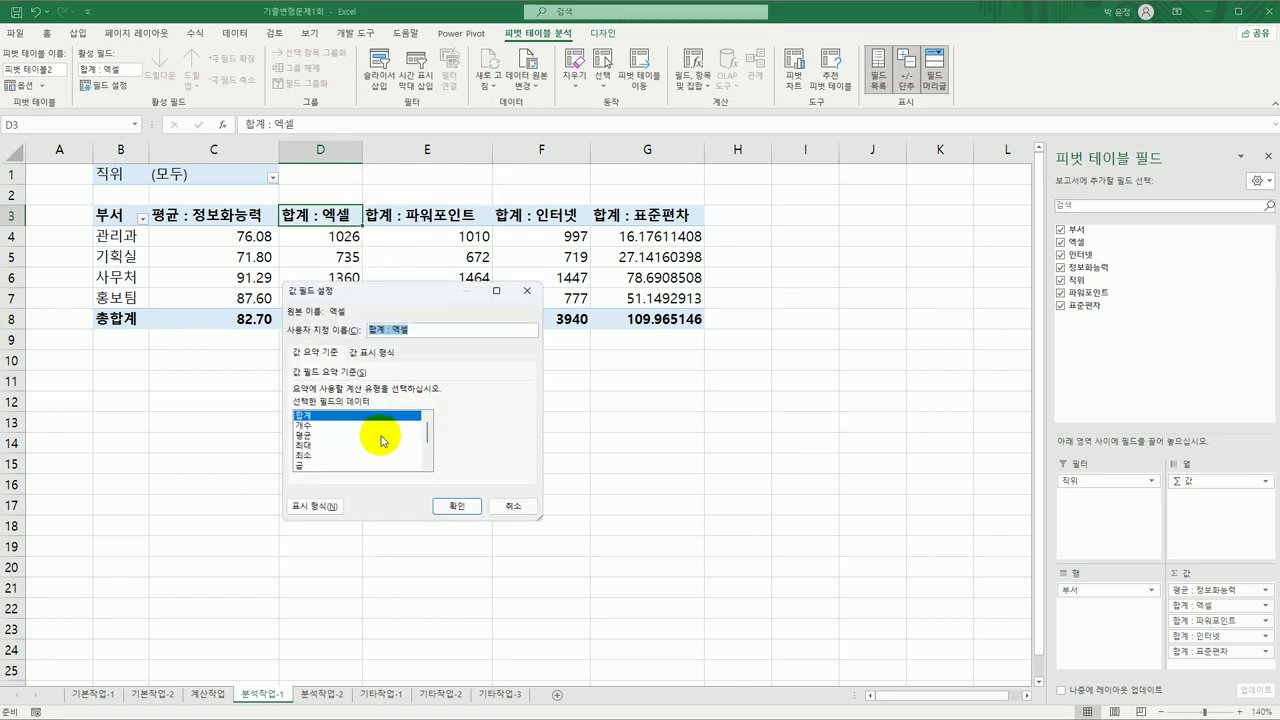
{"action": "left_click", "coordinate": [300, 435]}
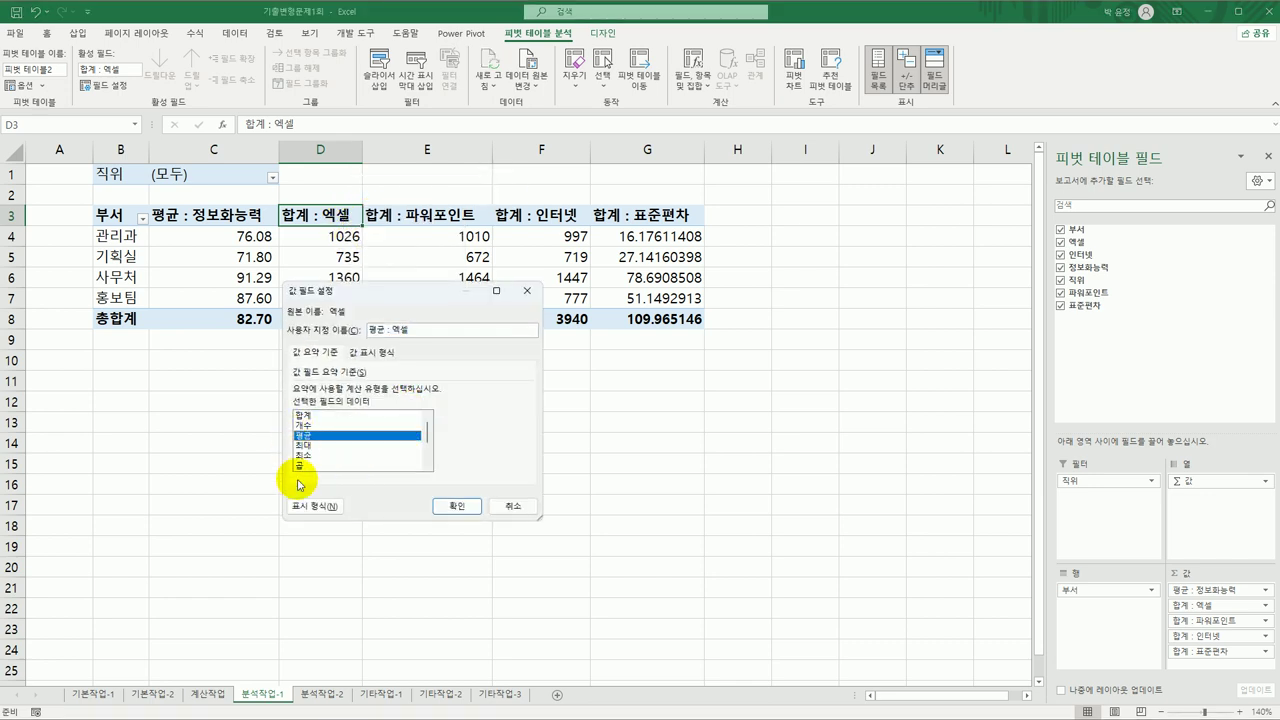
{"action": "left_click", "coordinate": [312, 506]}
{"action": "left_click", "coordinate": [262, 293]}
{"action": "left_click", "coordinate": [400, 316]}
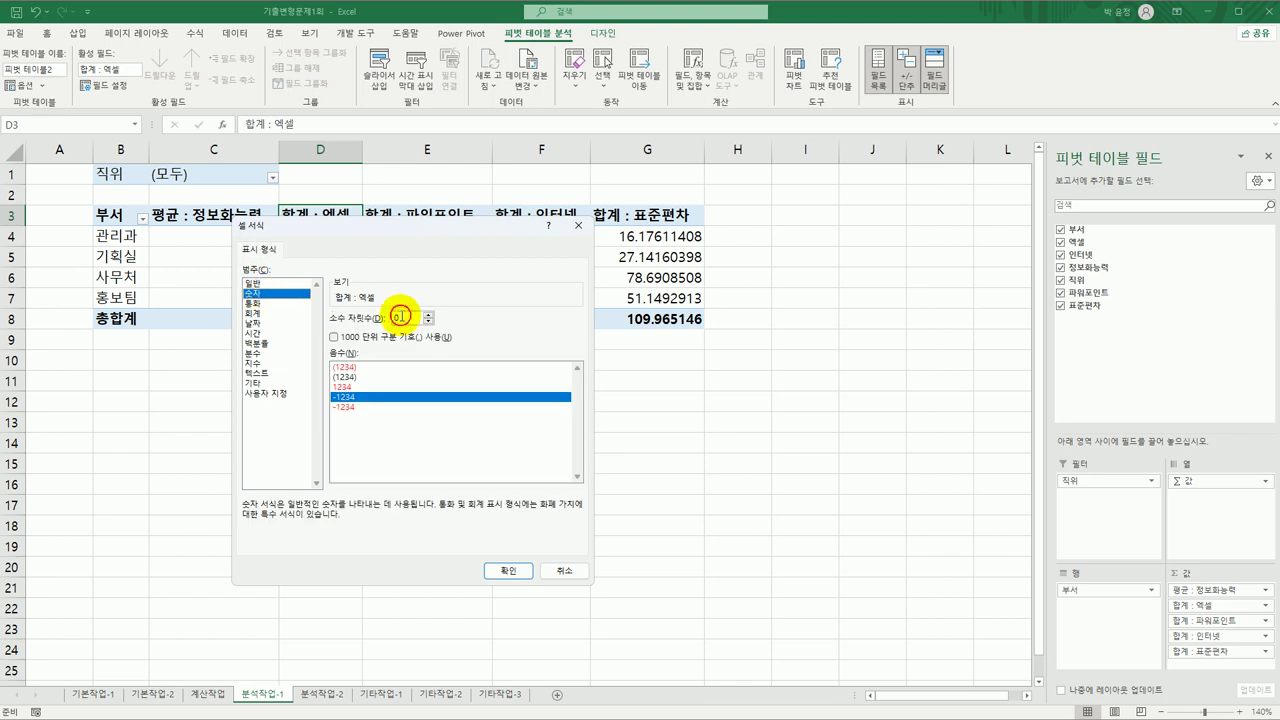
{"action": "double_click", "coordinate": [400, 316]}
{"action": "type", "text": "2"}
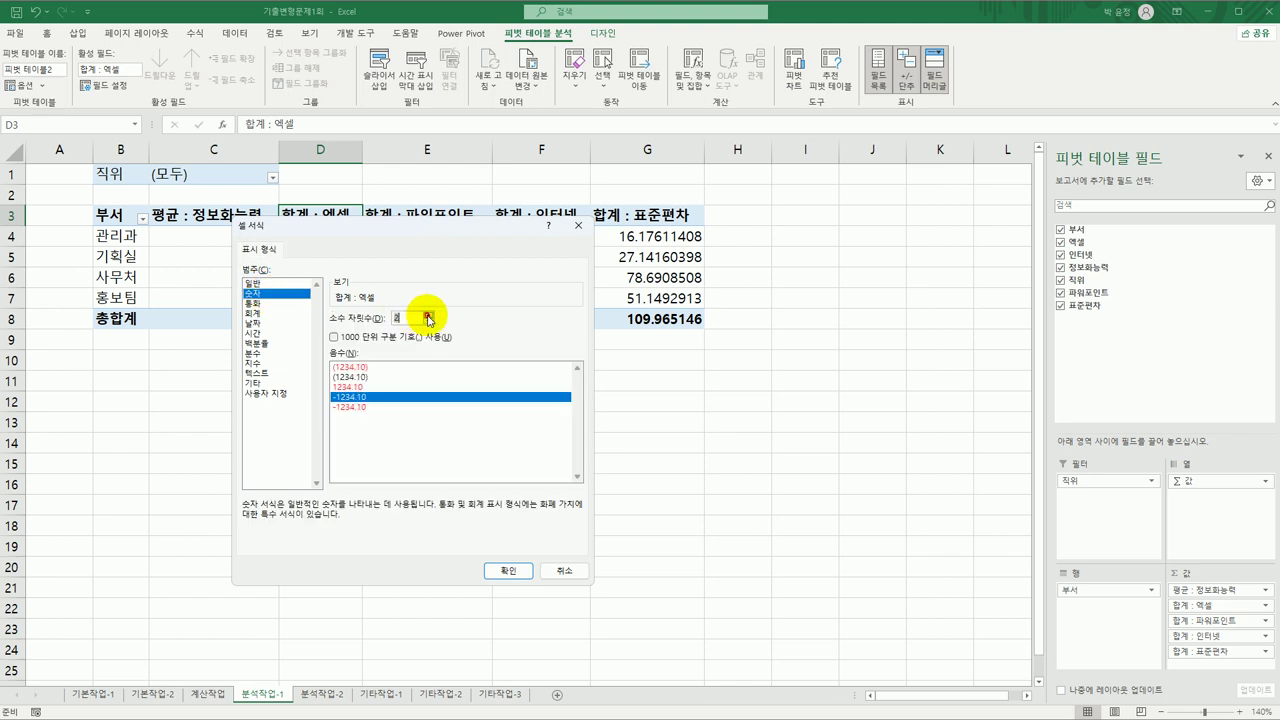
{"action": "left_click", "coordinate": [509, 573]}
{"action": "left_click", "coordinate": [460, 505]}
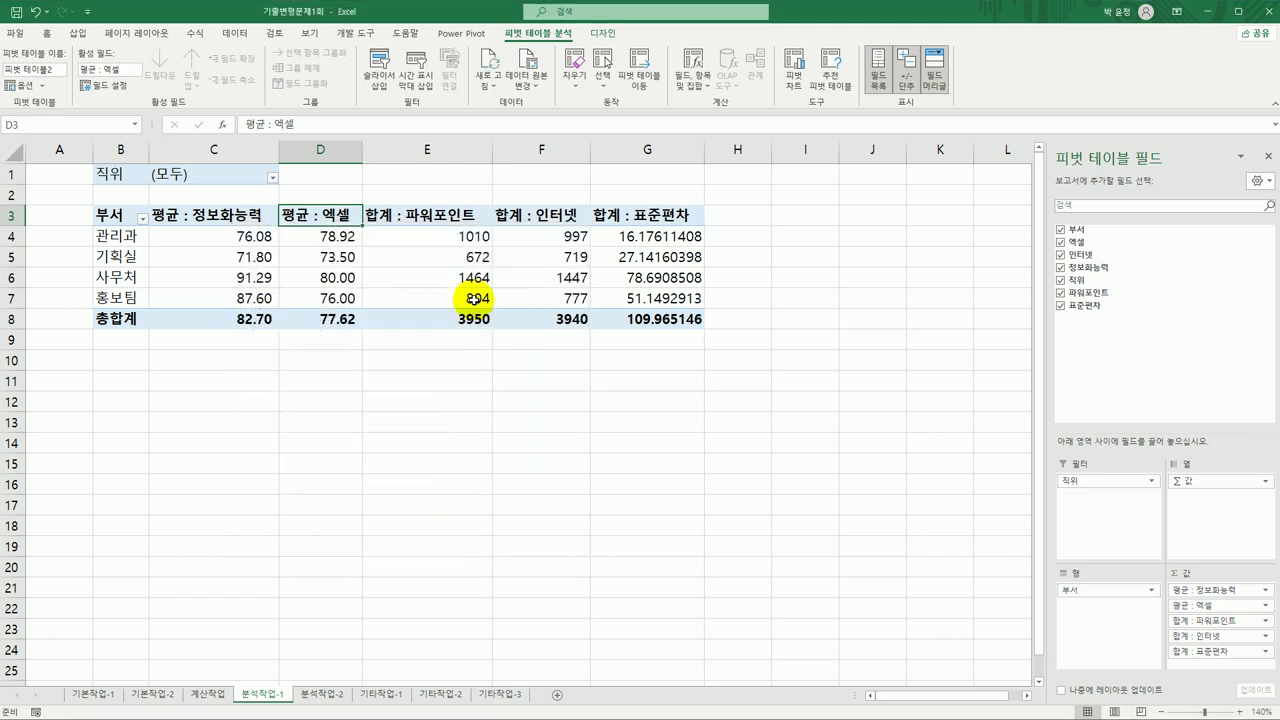
Step: Summarize the 파워포인트 value field by 평균 and format it as 숫자 with 2 decimal places
{"action": "left_click", "coordinate": [427, 215]}
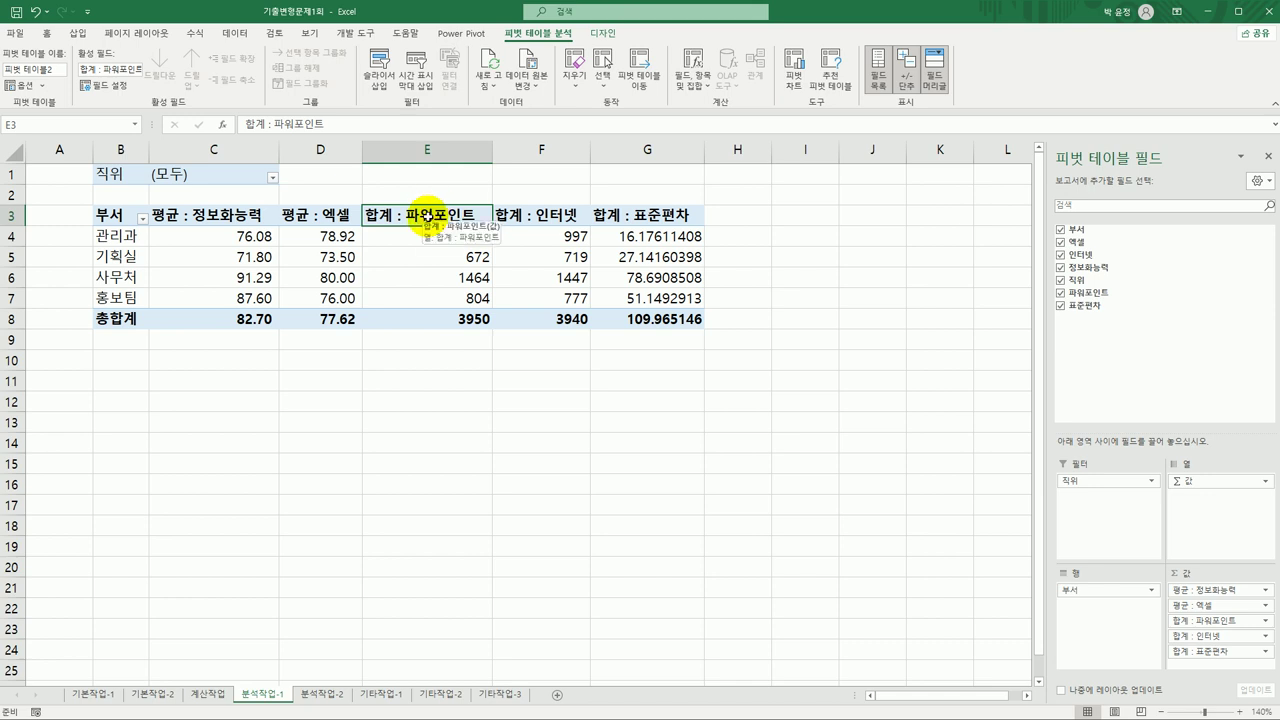
{"action": "right_click", "coordinate": [427, 215]}
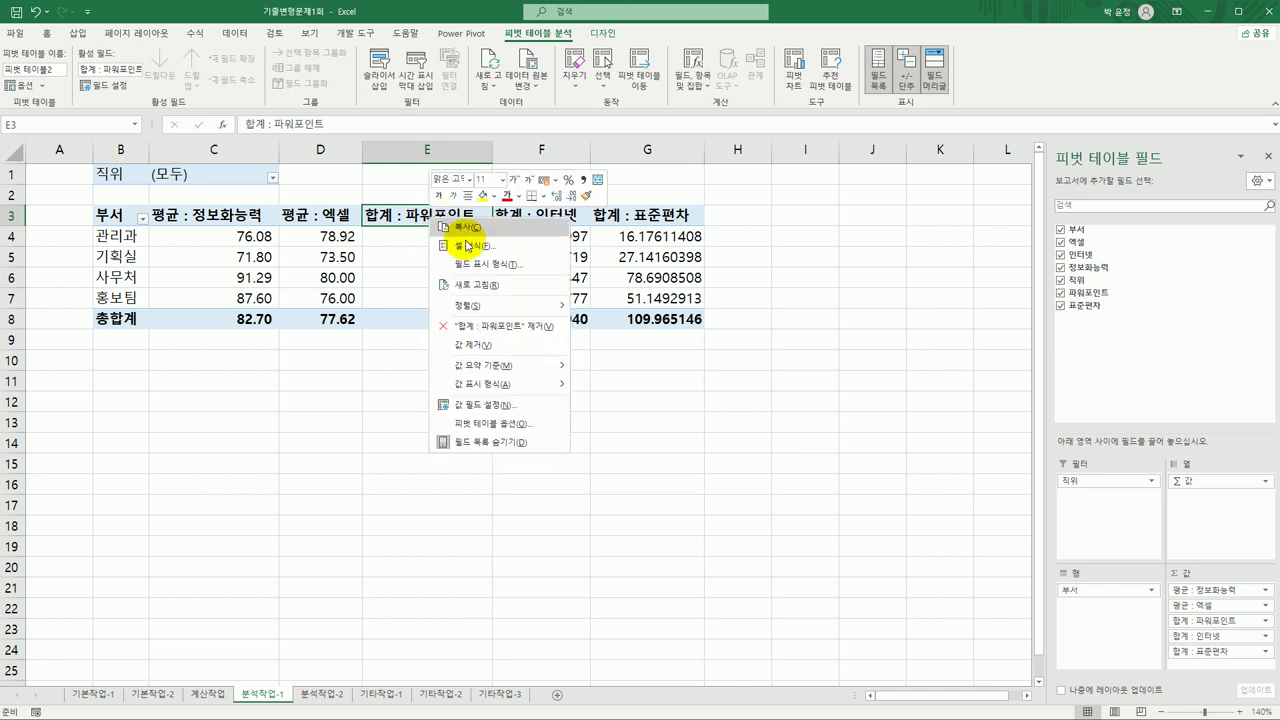
{"action": "left_click", "coordinate": [471, 406]}
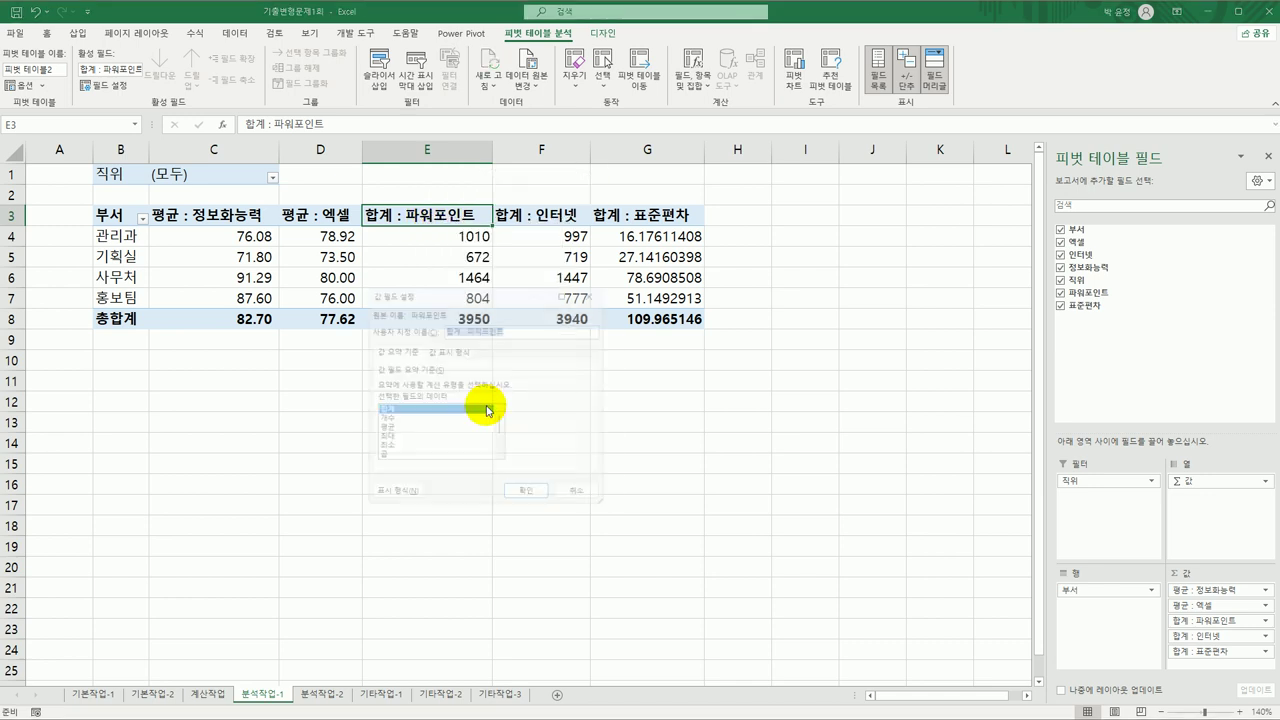
{"action": "left_click", "coordinate": [395, 431]}
{"action": "left_click", "coordinate": [388, 500]}
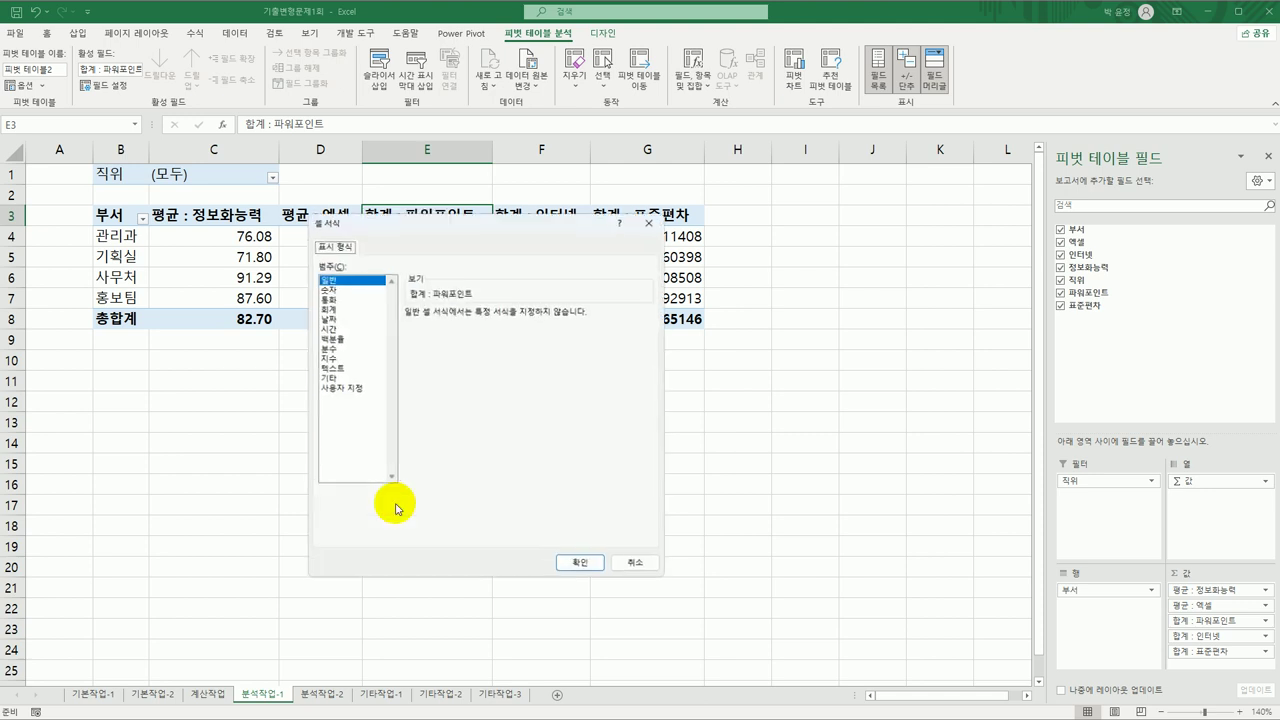
{"action": "left_click", "coordinate": [330, 289]}
{"action": "left_click", "coordinate": [501, 316]}
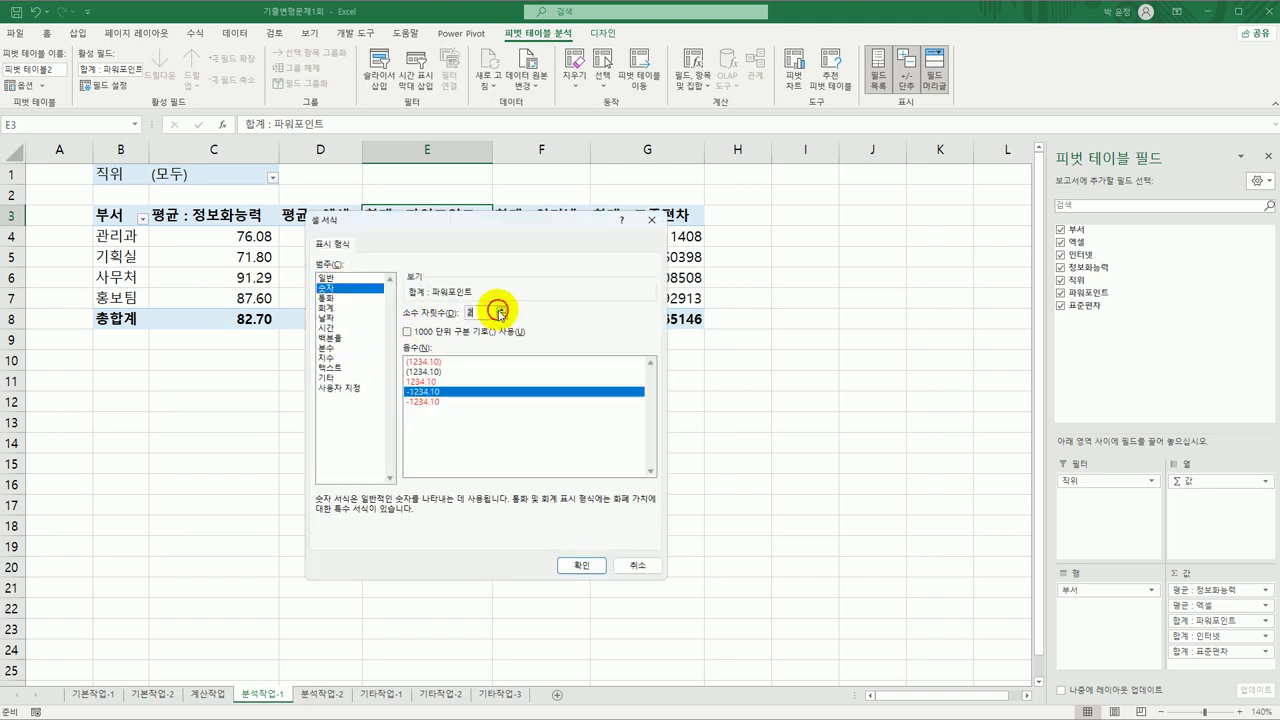
{"action": "left_click", "coordinate": [575, 566]}
{"action": "left_click", "coordinate": [530, 502]}
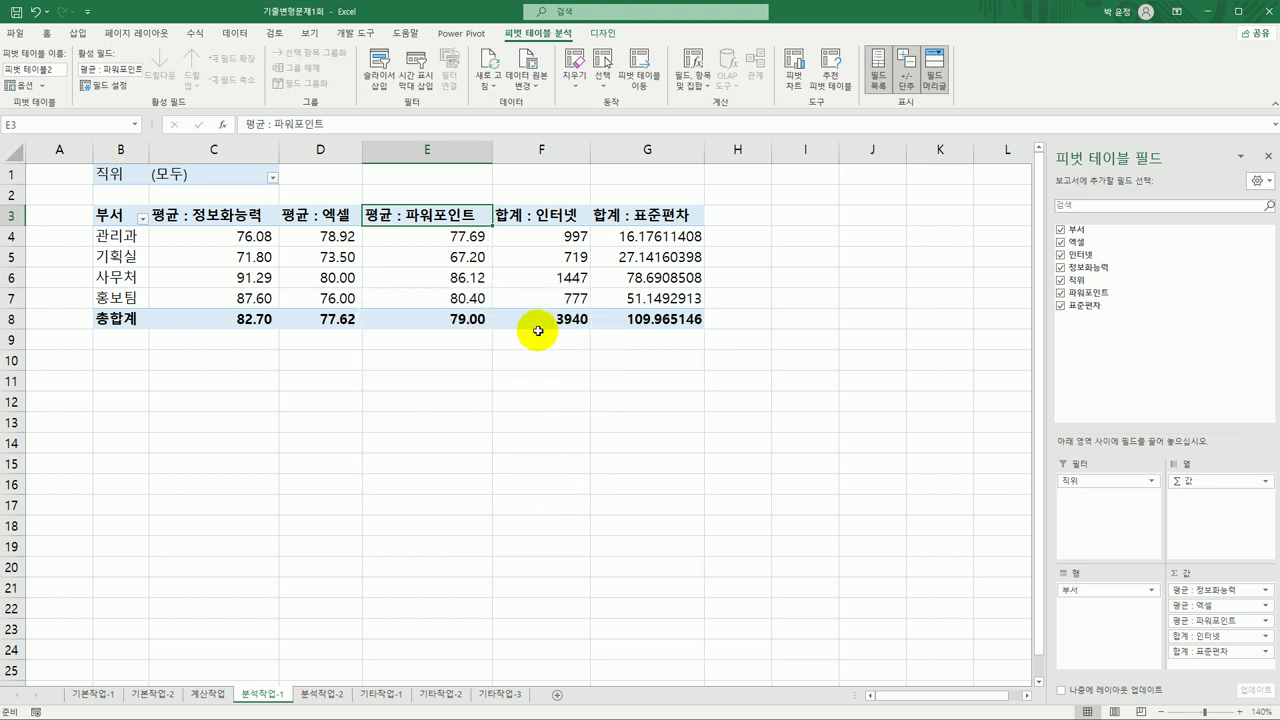
Step: Summarize the 인터넷 value field by 평균 and format it as 숫자 with 2 decimal places
{"action": "right_click", "coordinate": [531, 216]}
{"action": "left_click", "coordinate": [586, 401]}
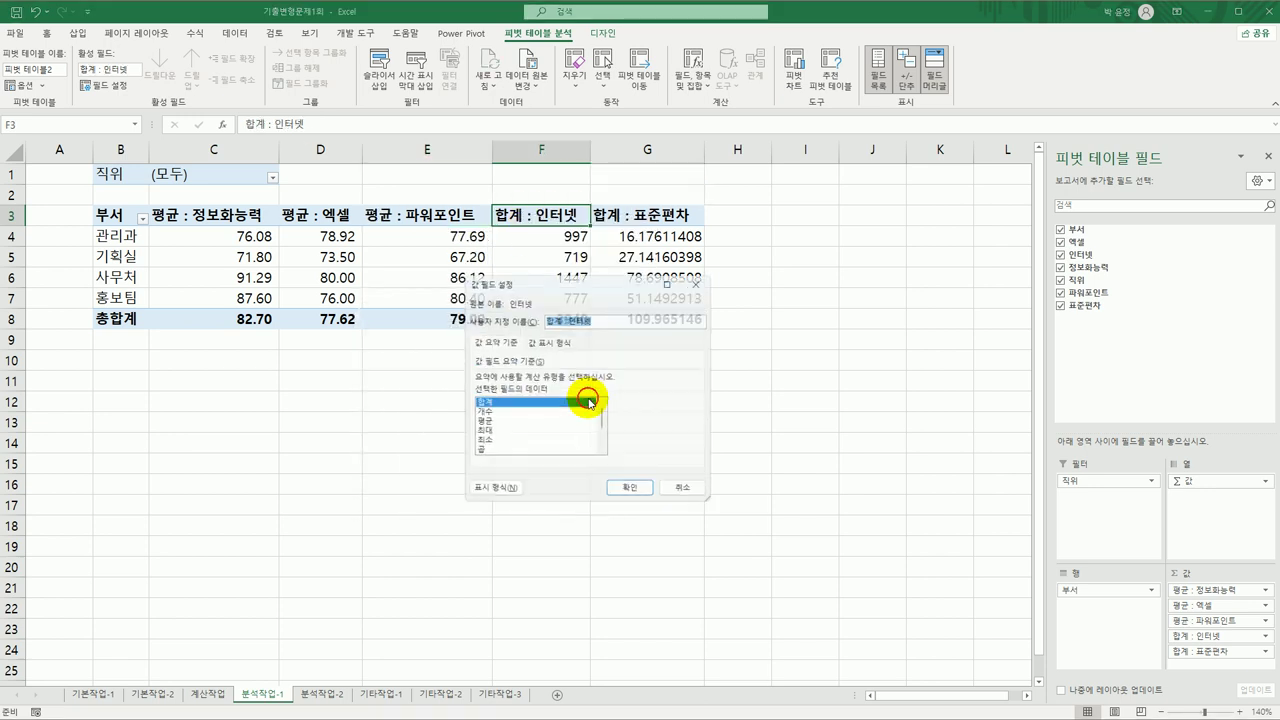
{"action": "left_click", "coordinate": [490, 493]}
{"action": "left_click", "coordinate": [428, 280]}
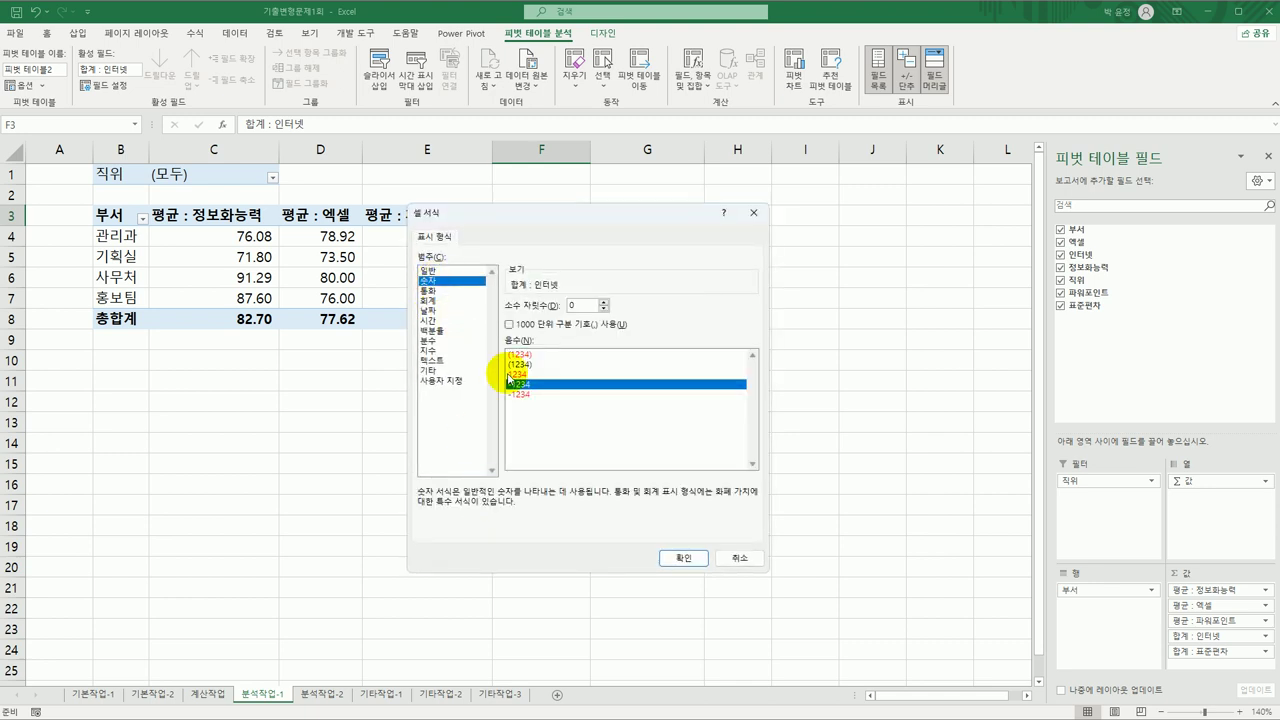
{"action": "left_click", "coordinate": [604, 302]}
{"action": "left_click", "coordinate": [605, 308]}
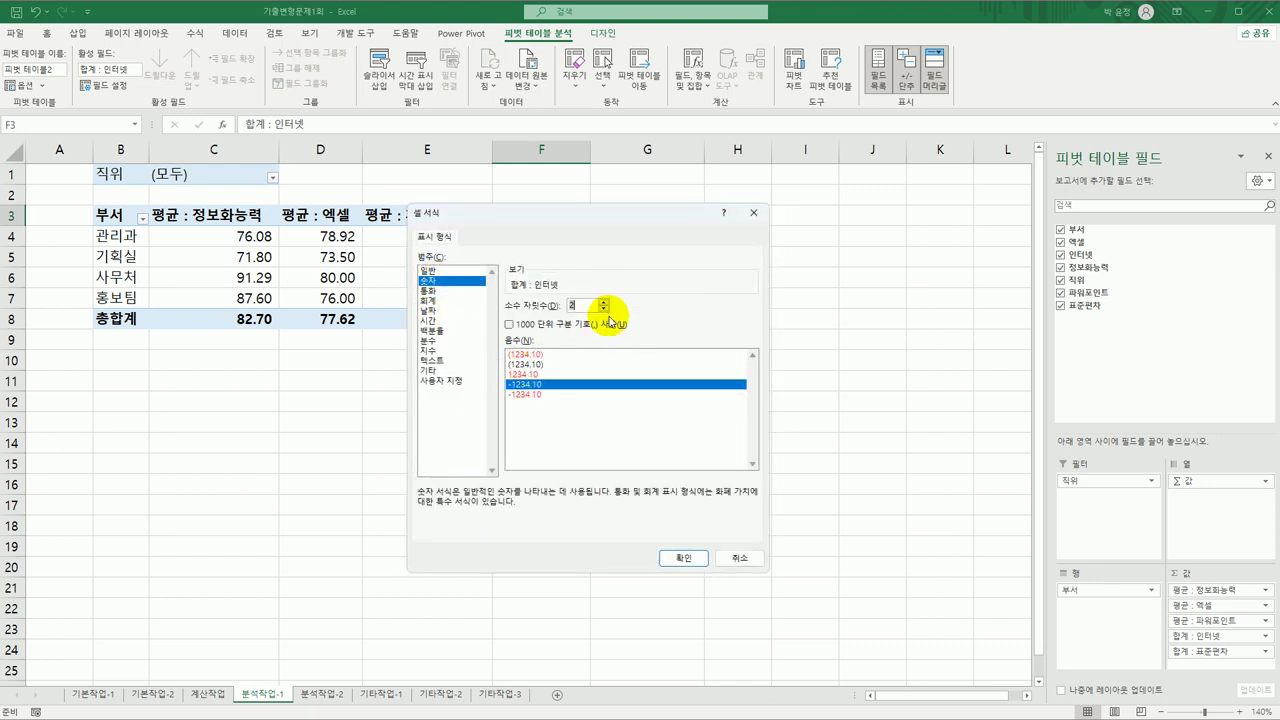
{"action": "left_click", "coordinate": [678, 558]}
{"action": "left_click", "coordinate": [641, 492]}
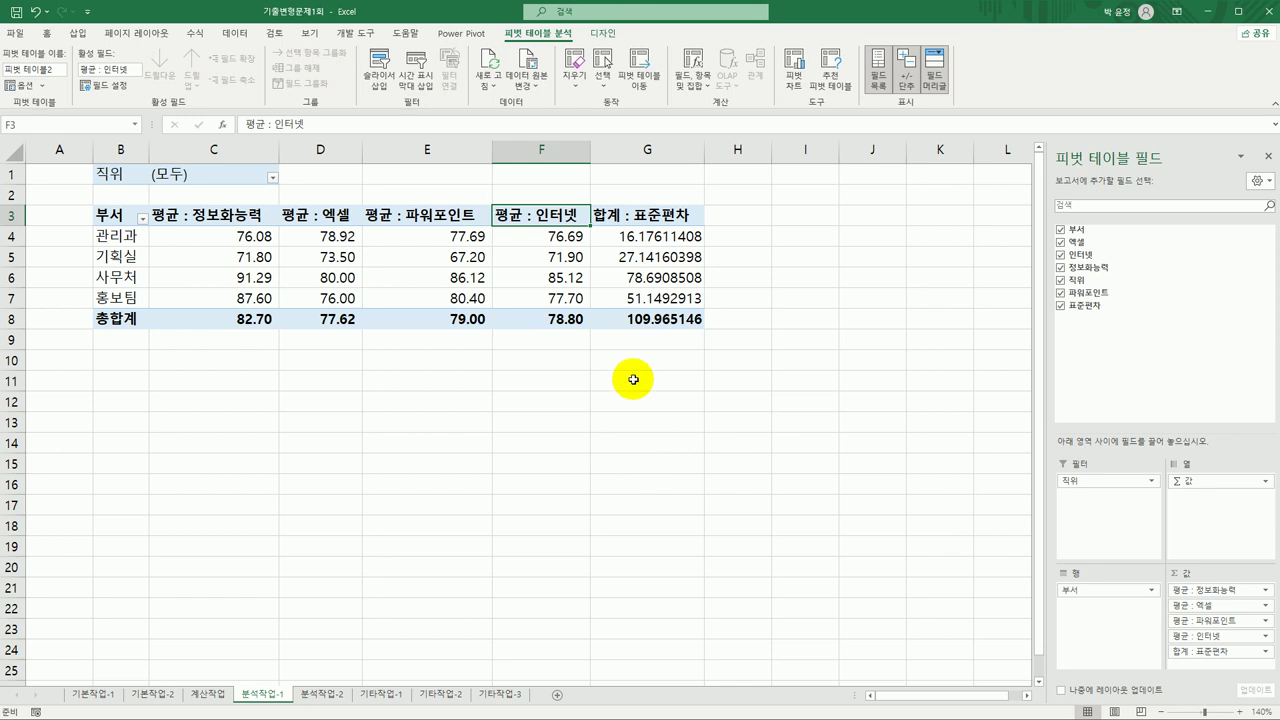
Step: Format the 표준편차 calculated value field as 숫자 with 2 decimal places
{"action": "left_click", "coordinate": [641, 217]}
{"action": "right_click", "coordinate": [641, 217]}
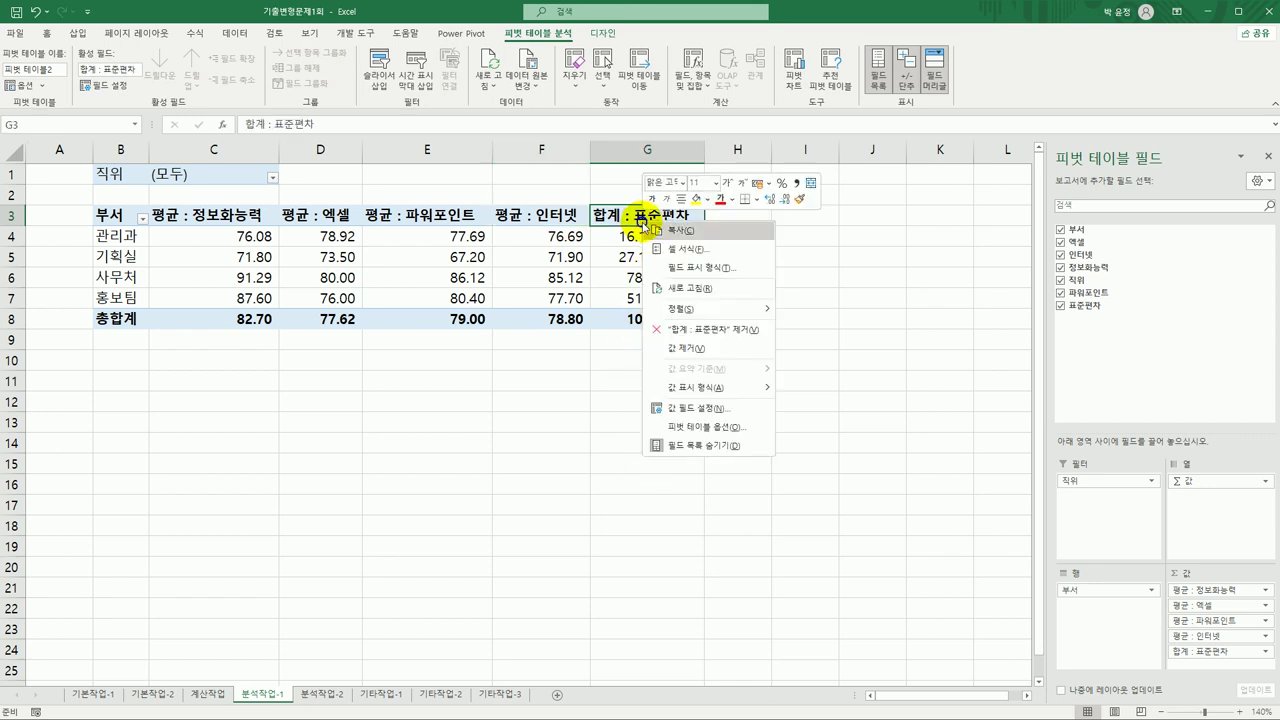
{"action": "left_click", "coordinate": [714, 409]}
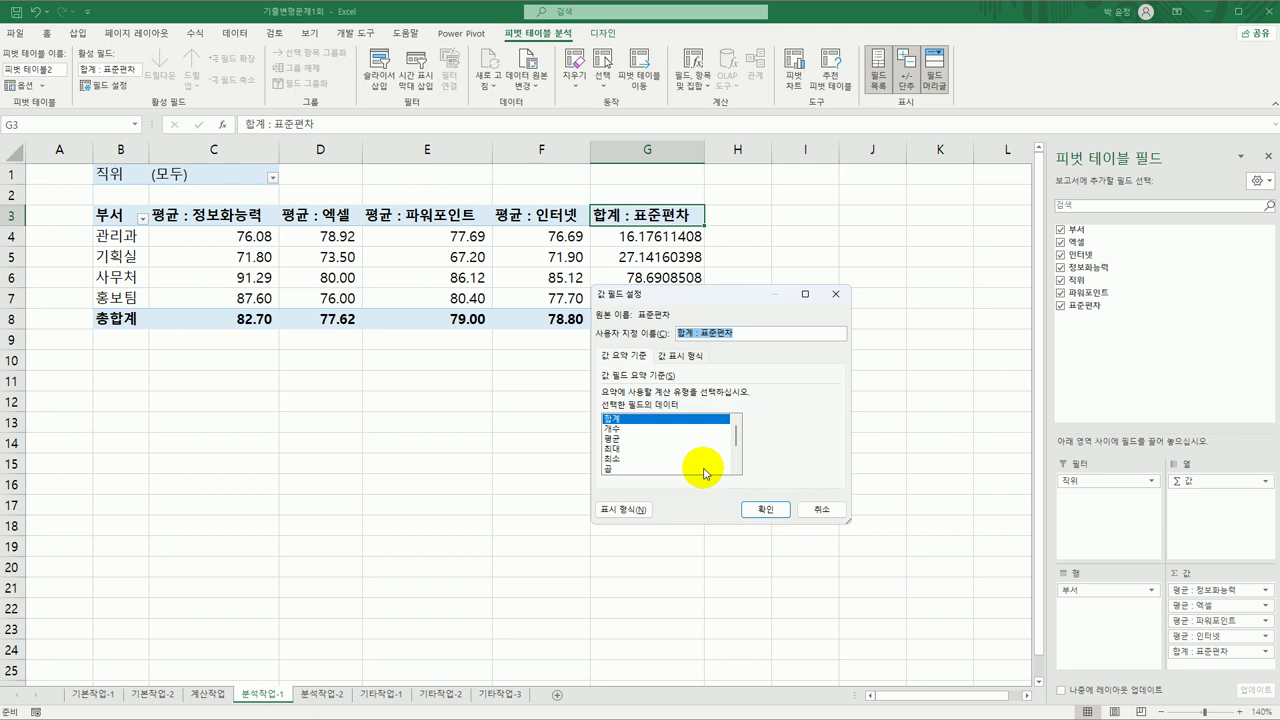
{"action": "left_click", "coordinate": [624, 509]}
{"action": "left_click", "coordinate": [568, 296]}
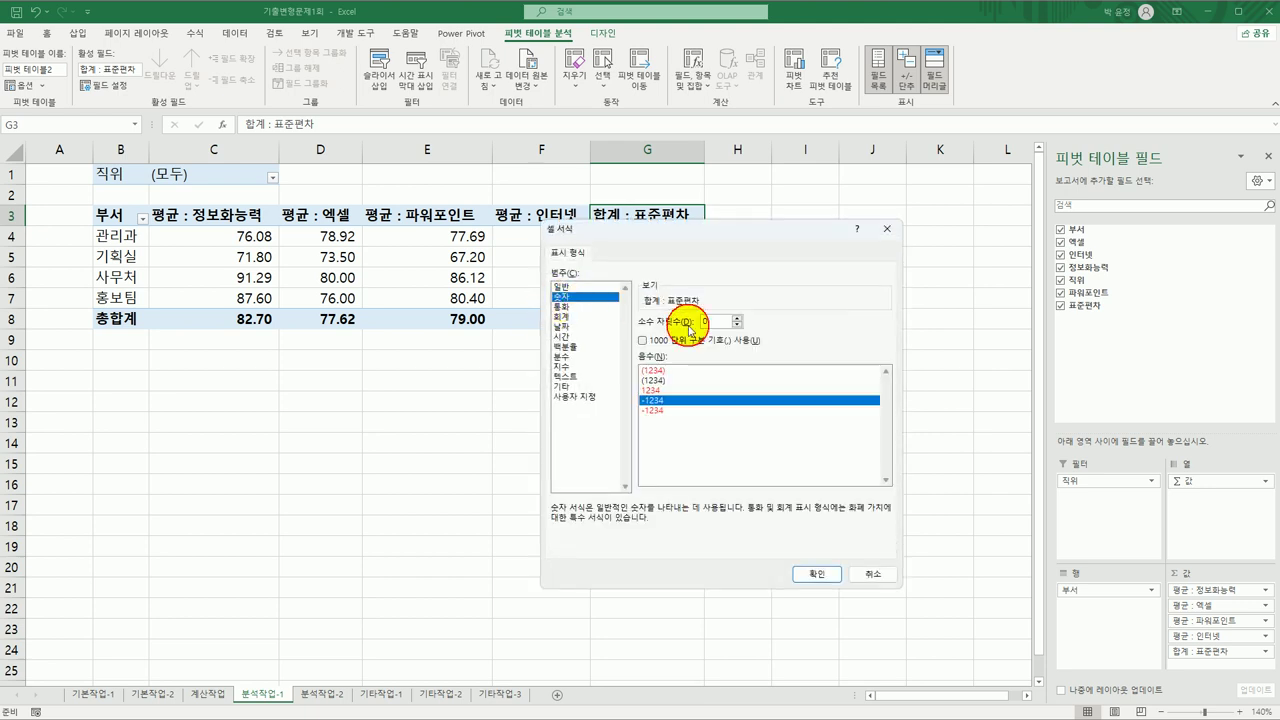
{"action": "left_click", "coordinate": [737, 317]}
{"action": "left_click", "coordinate": [816, 574]}
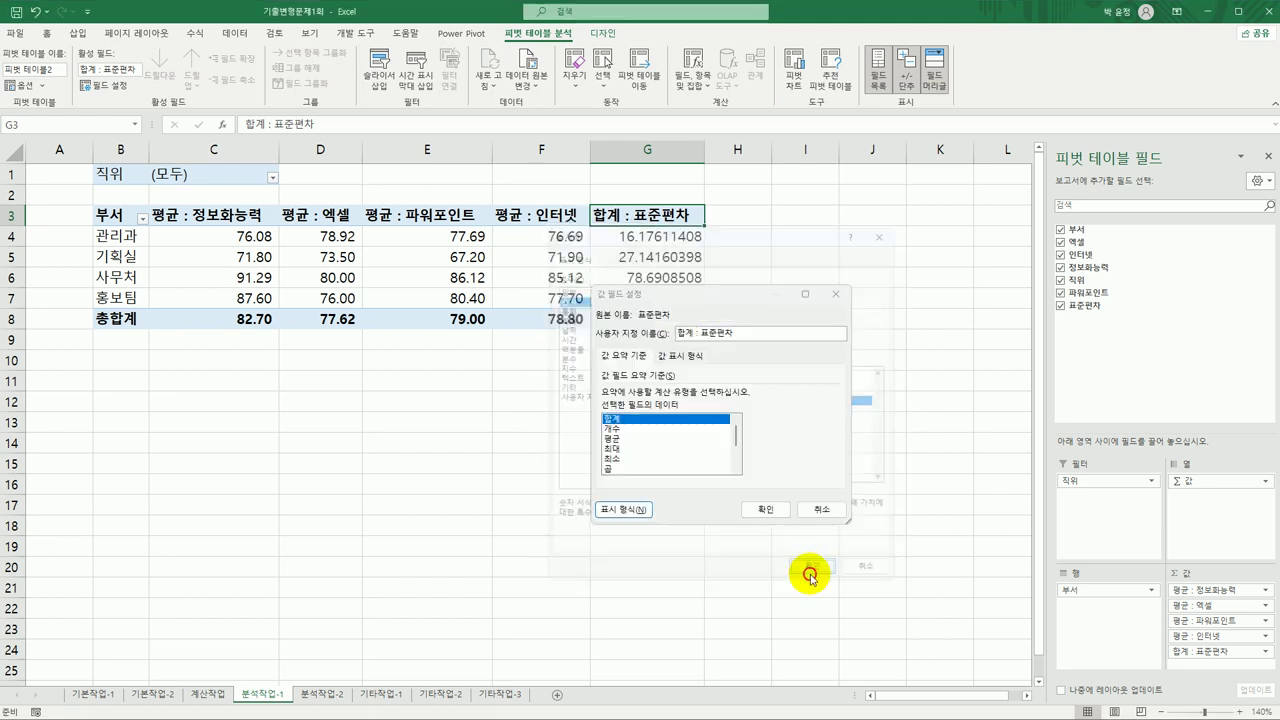
{"action": "left_click", "coordinate": [762, 509]}
{"action": "left_click", "coordinate": [757, 510]}
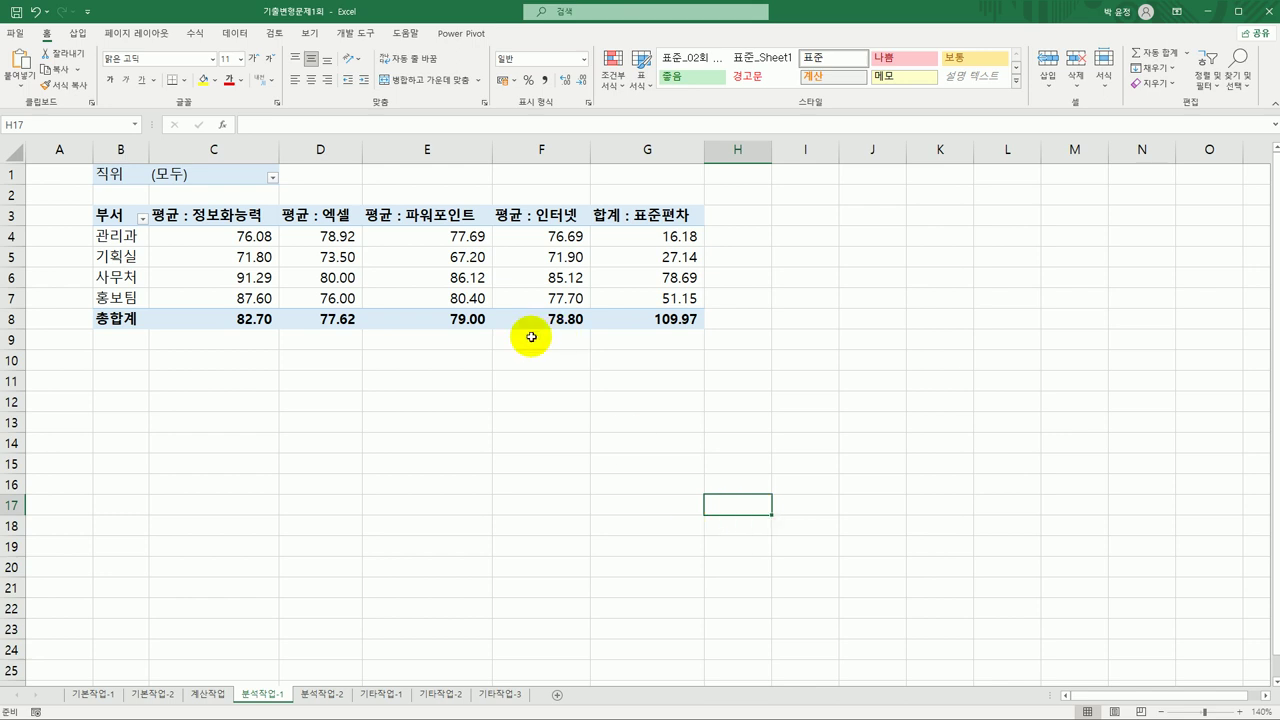
Step: Apply the style 연한 주황, 피벗 스타일 밝게 24 to the PivotTable and turn on banded columns (줄무늬 열)
{"action": "left_click", "coordinate": [430, 259]}
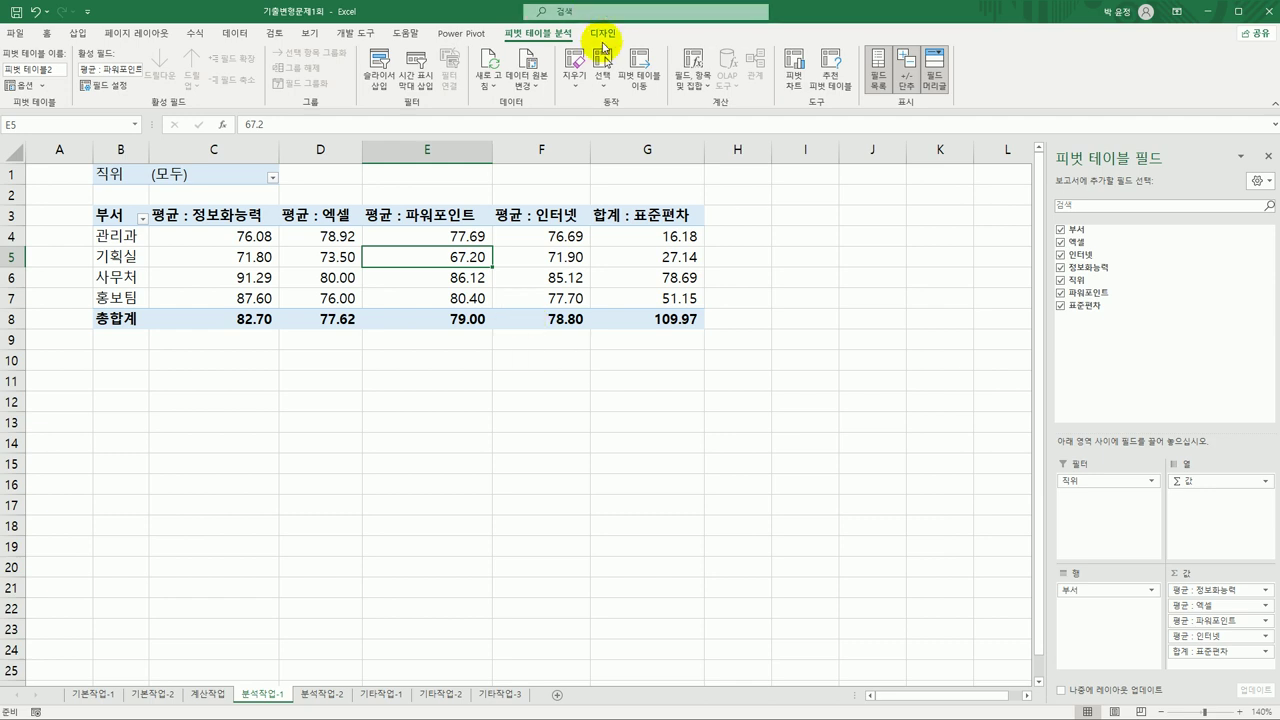
{"action": "left_click", "coordinate": [601, 33]}
{"action": "left_click", "coordinate": [589, 78]}
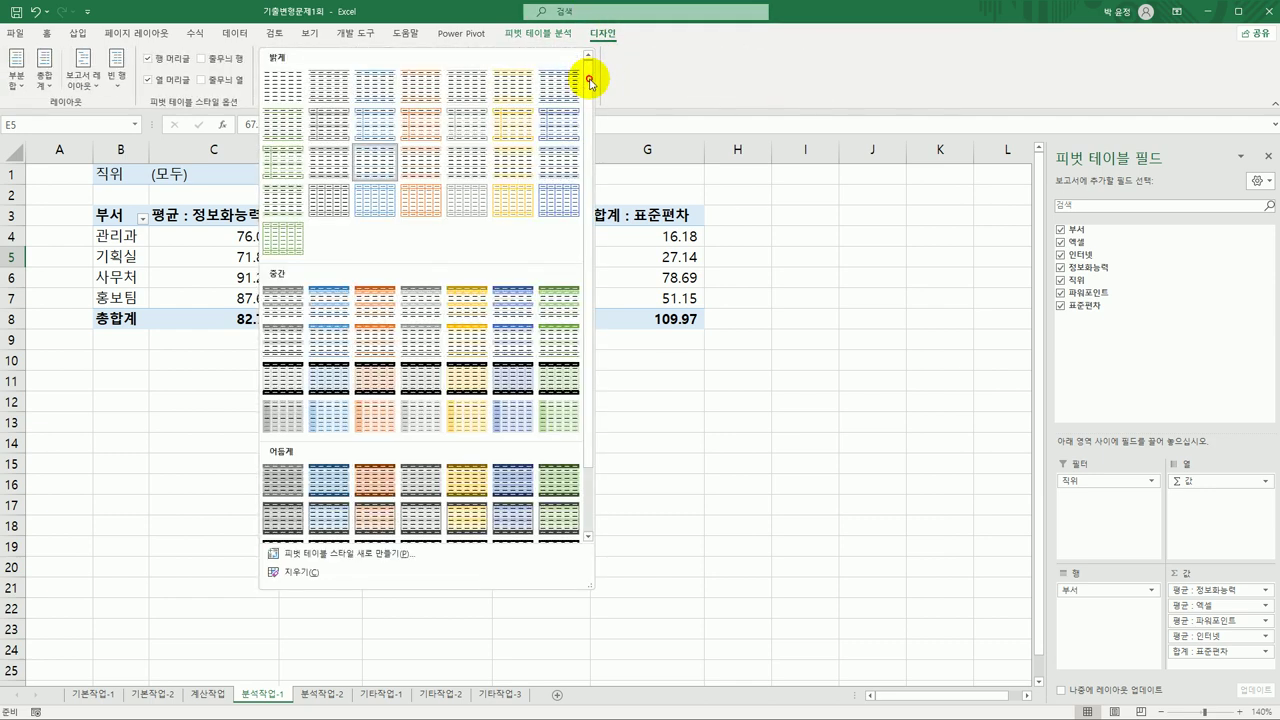
{"action": "left_click", "coordinate": [434, 207]}
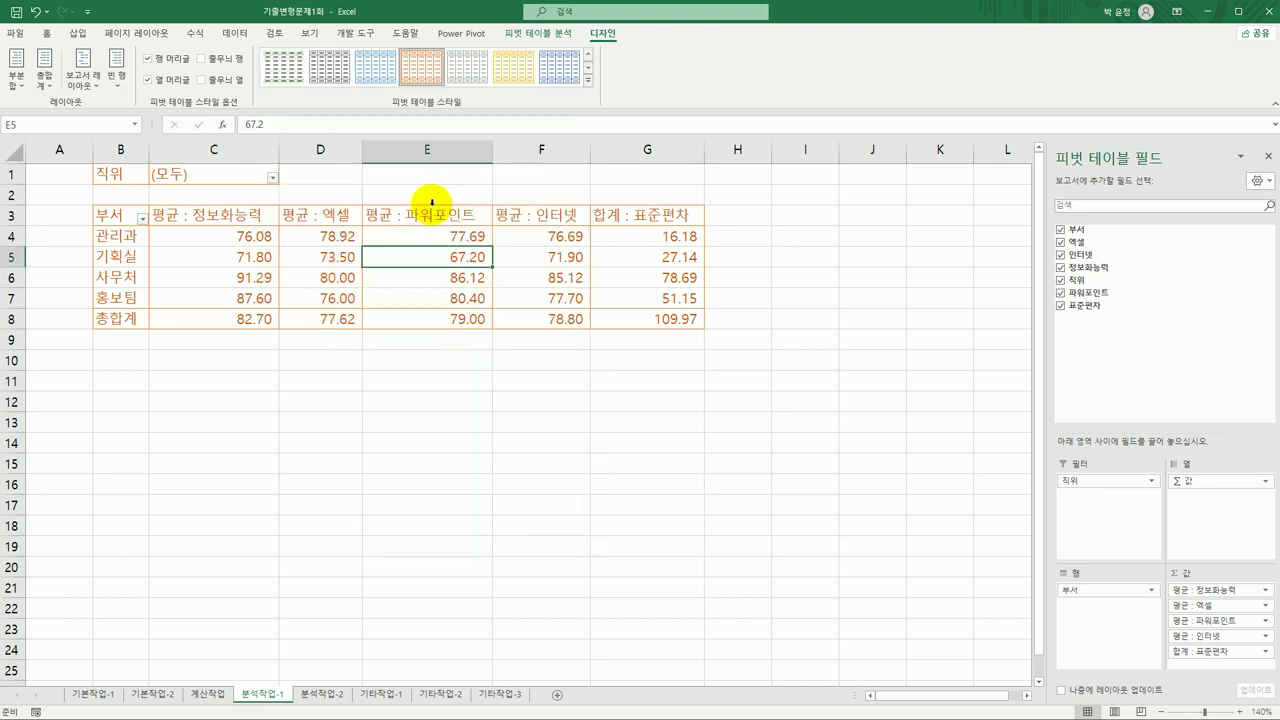
{"action": "left_click", "coordinate": [229, 81]}
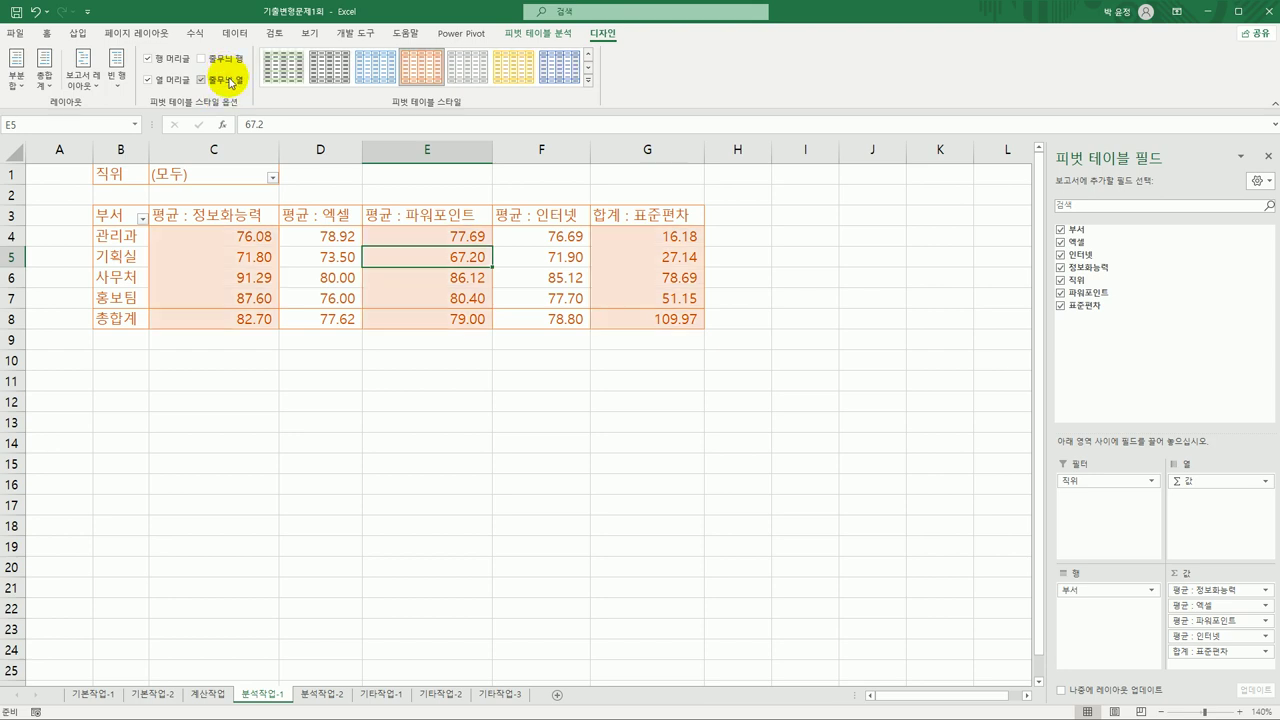
{"action": "left_click", "coordinate": [588, 79]}
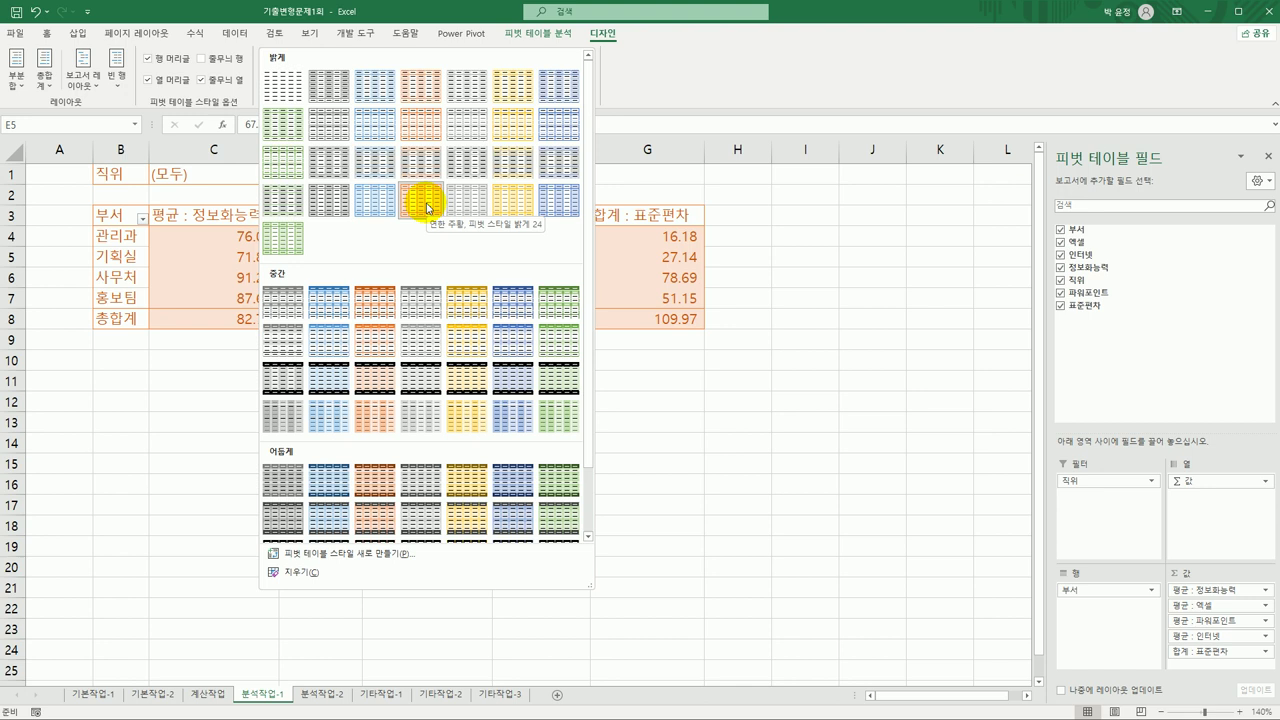
{"action": "left_click", "coordinate": [701, 414]}
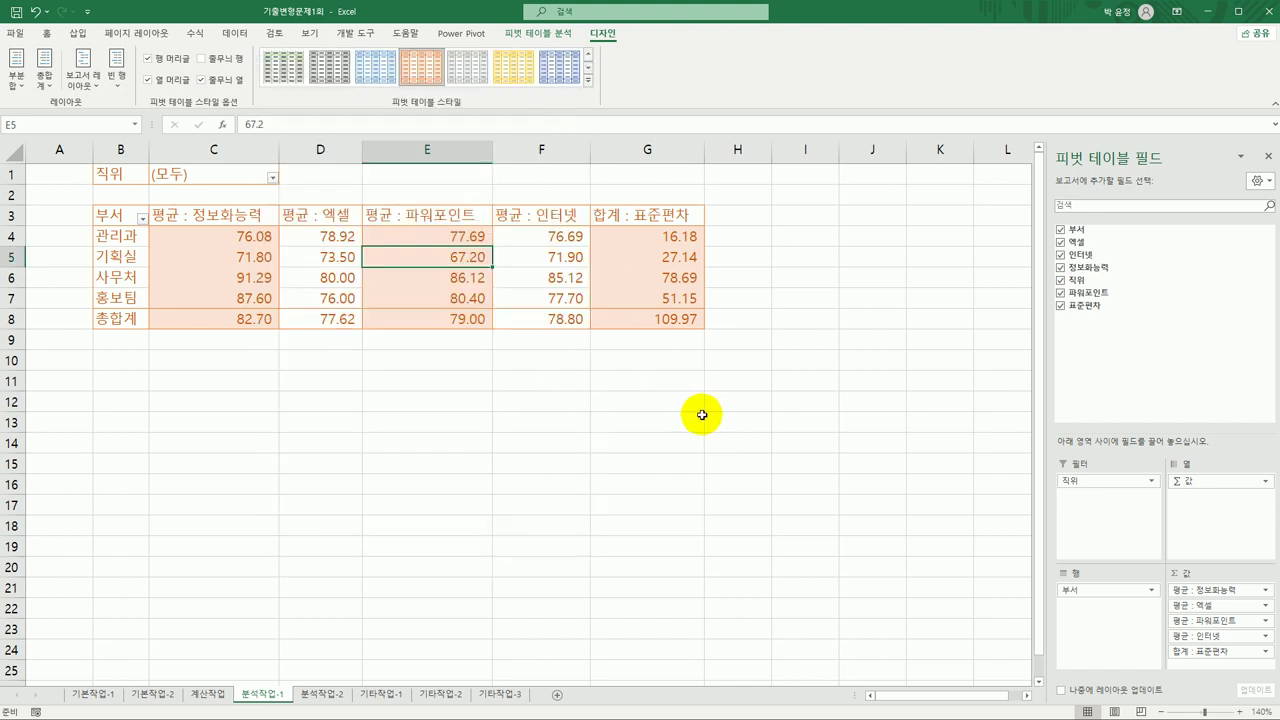
{"action": "left_click", "coordinate": [754, 420]}
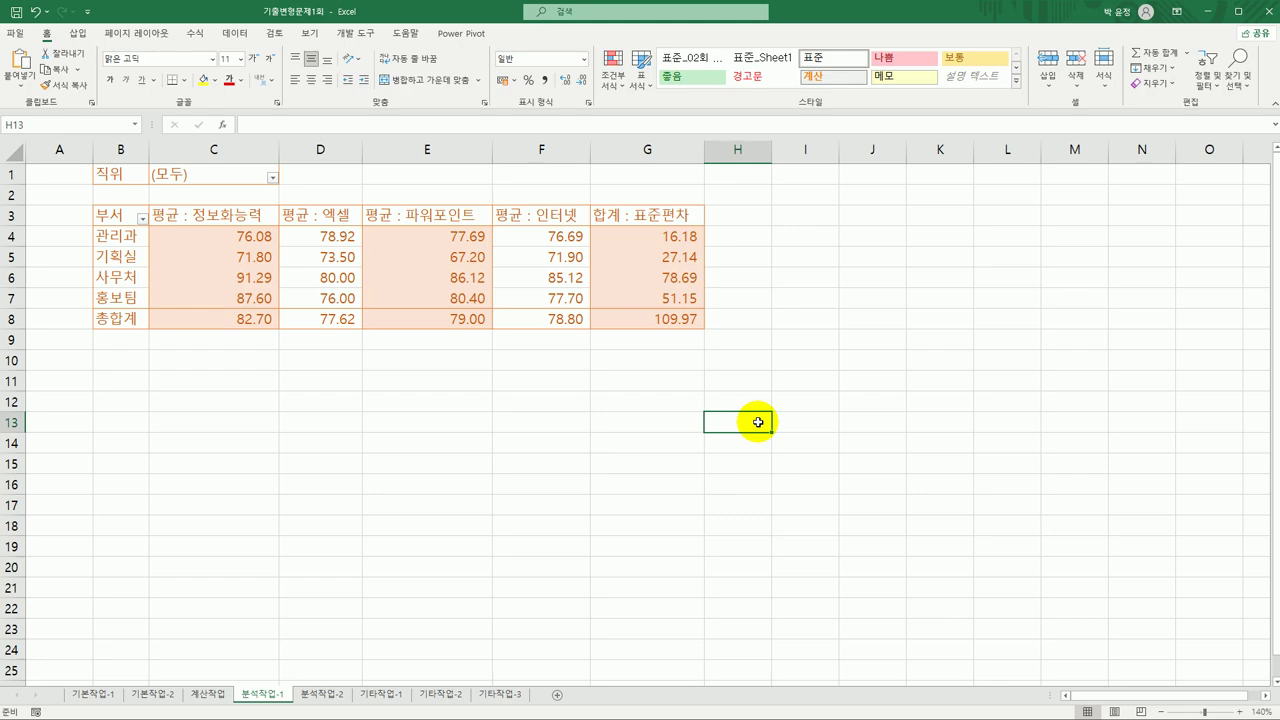
Step: On sheet 분석작업-2, restrict the 직위 cells D6:D27 with data validation to the list 사원,대리,과장,부장
{"action": "left_click", "coordinate": [320, 693]}
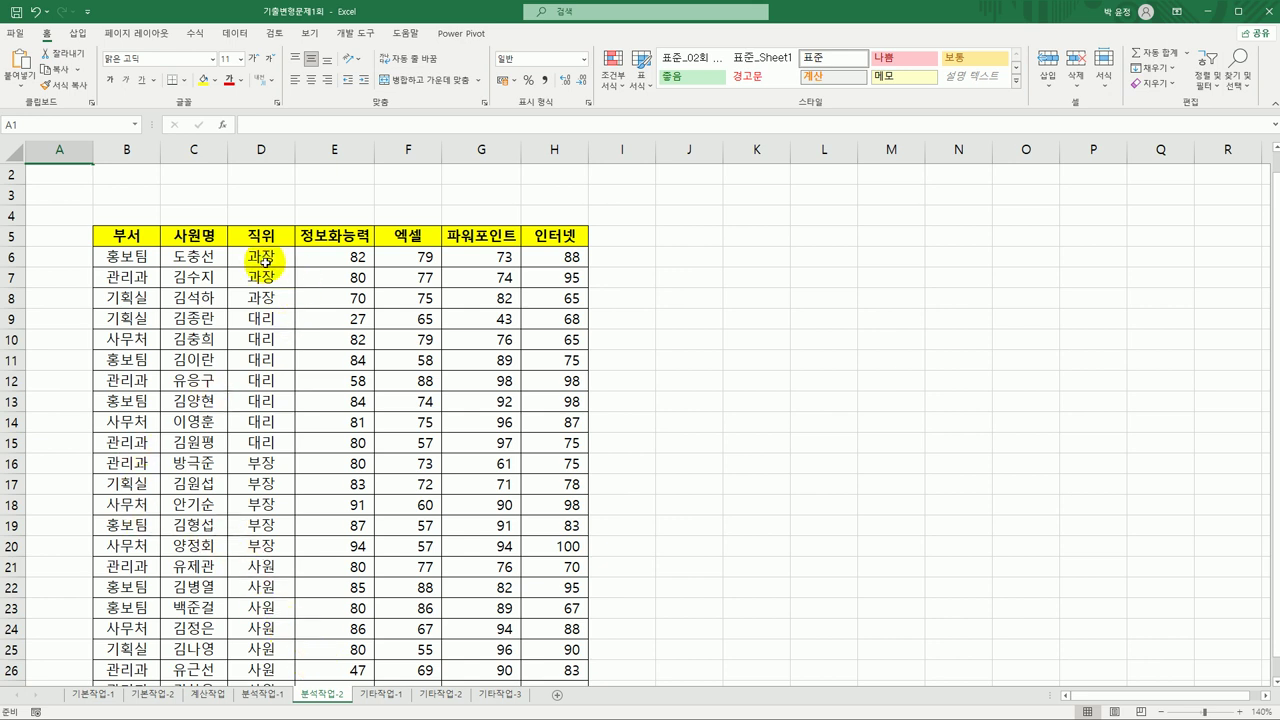
{"action": "left_click_drag", "start_coordinate": [262, 257], "coordinate": [255, 634]}
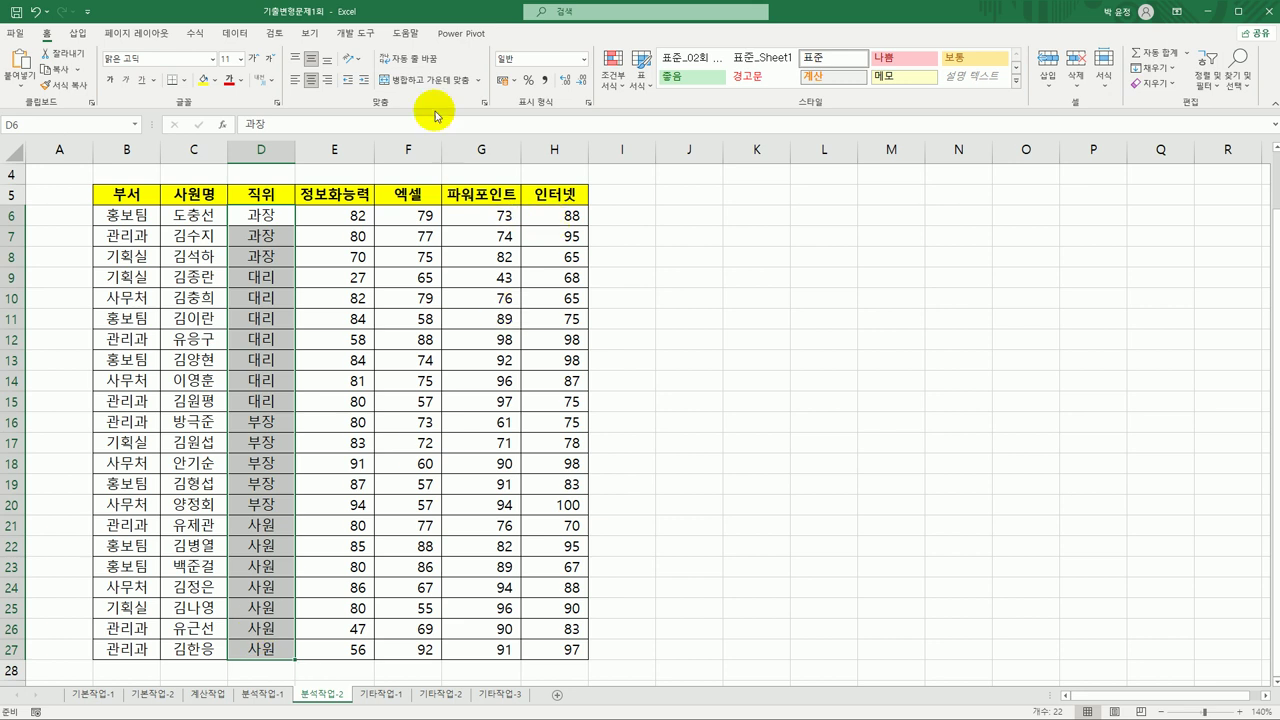
{"action": "left_click", "coordinate": [235, 33]}
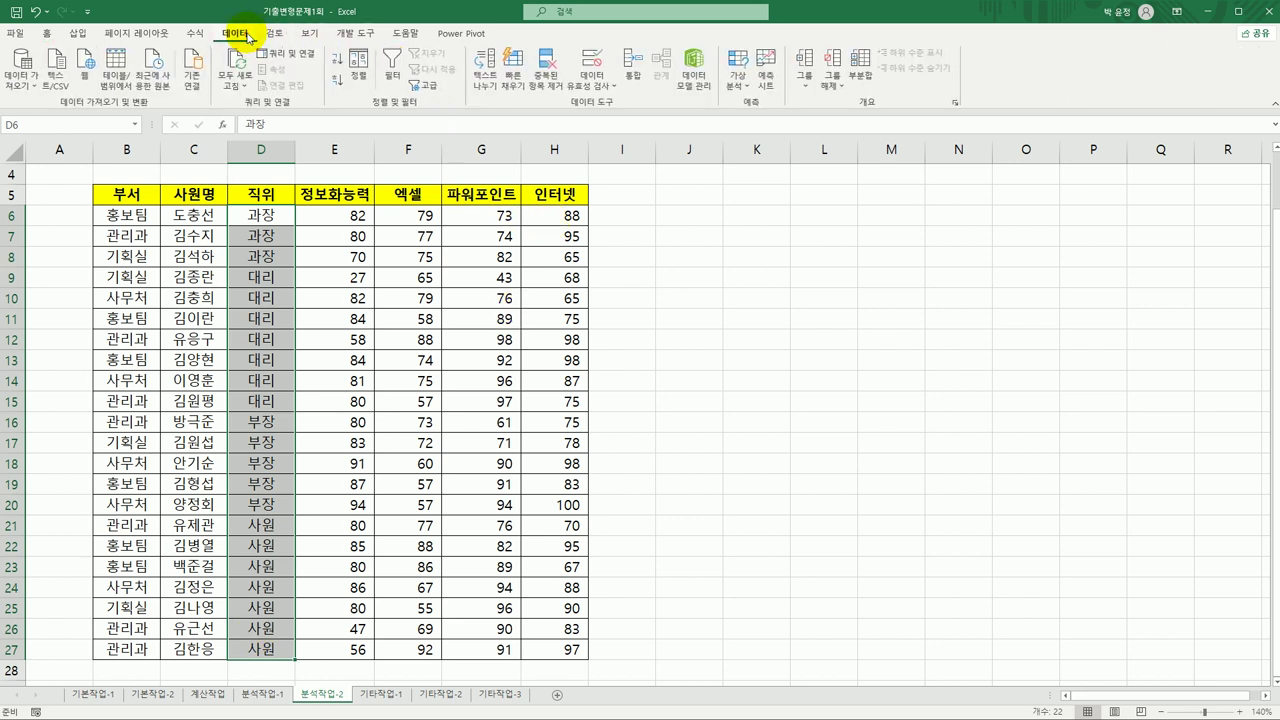
{"action": "left_click", "coordinate": [597, 66]}
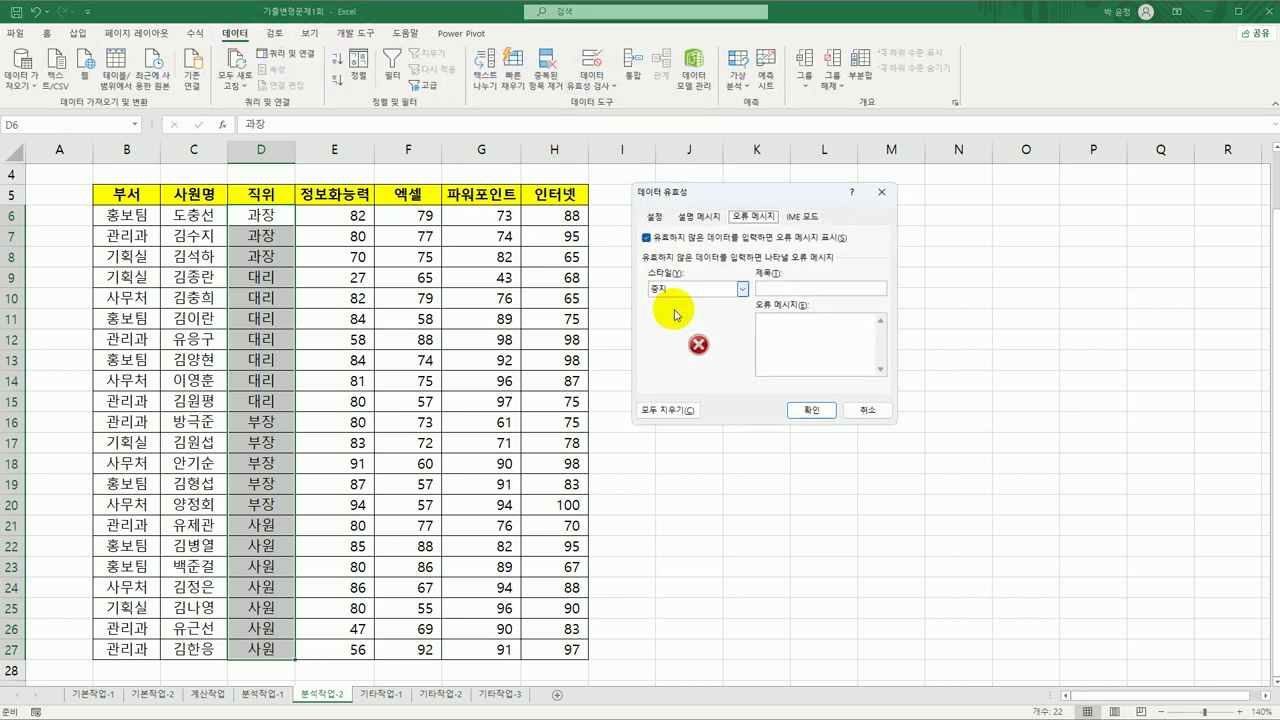
{"action": "left_click", "coordinate": [653, 216]}
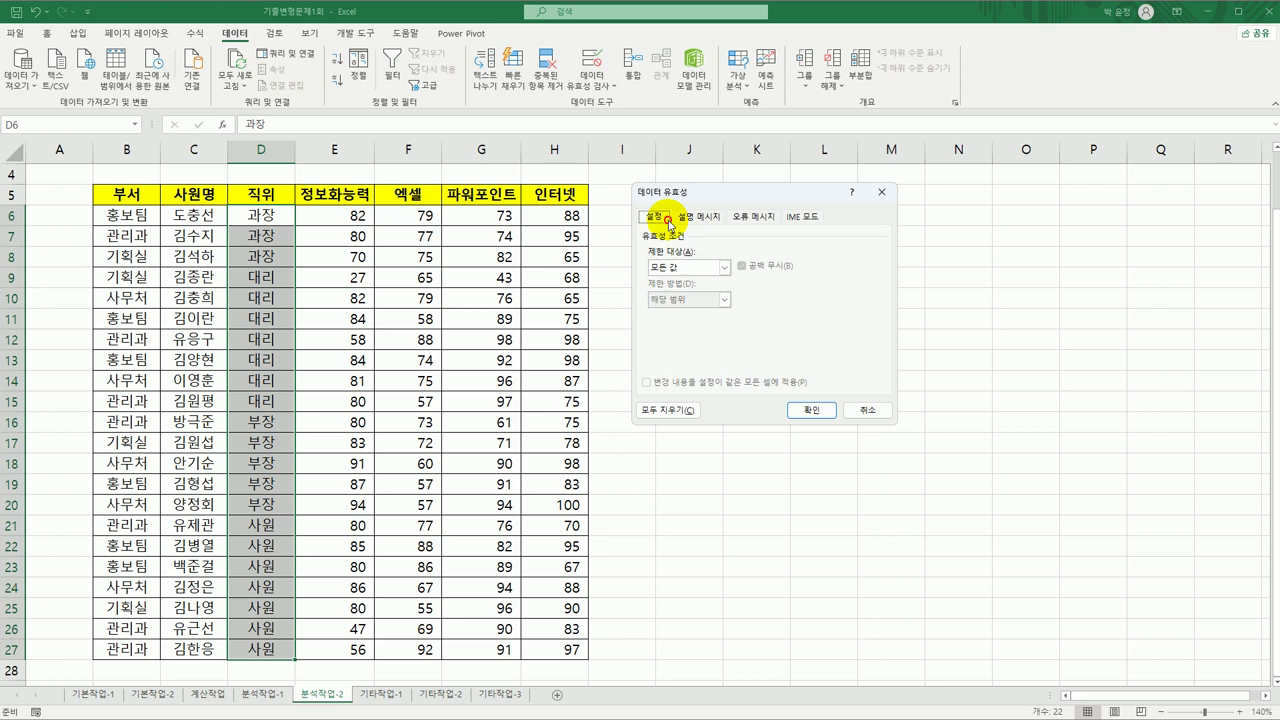
{"action": "left_click", "coordinate": [686, 267]}
{"action": "left_click", "coordinate": [680, 314]}
{"action": "left_click", "coordinate": [673, 336]}
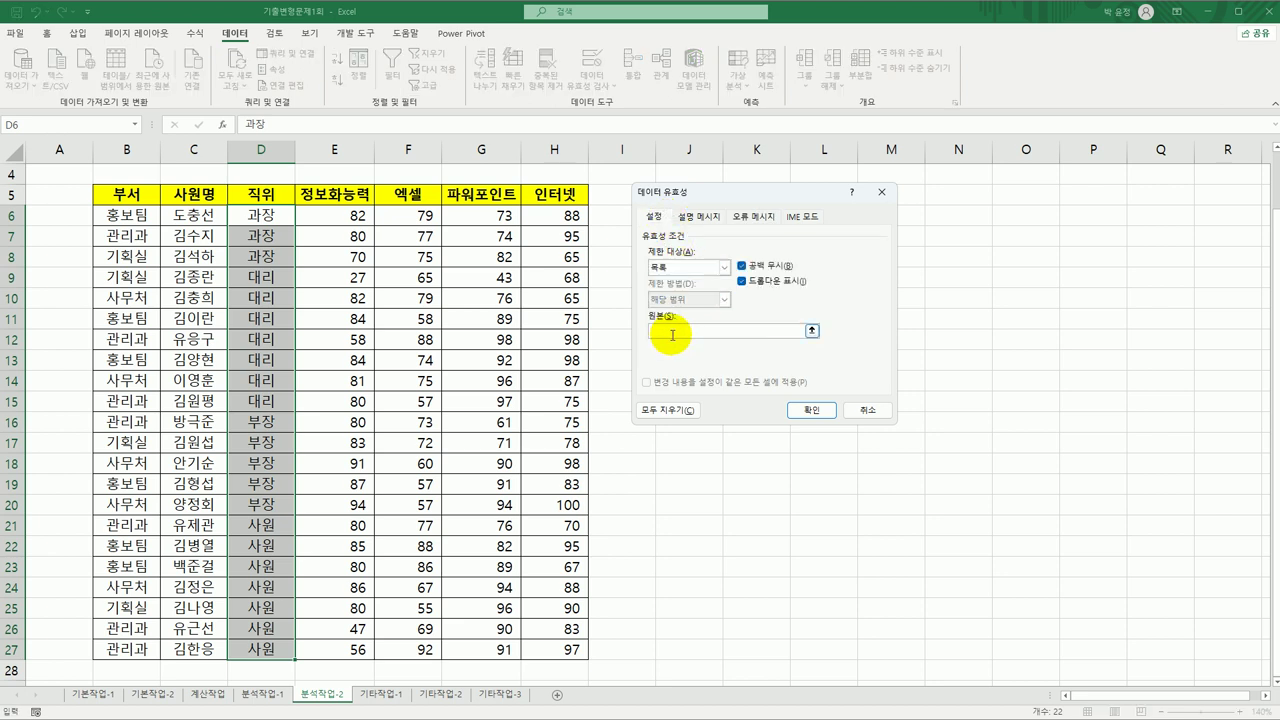
{"action": "type", "text": "사원,대리,과장,부장"}
Step: Add a validation input message titled 직급목록 with the text "사원, 대리, 과장, 부장"
{"action": "left_click", "coordinate": [698, 218]}
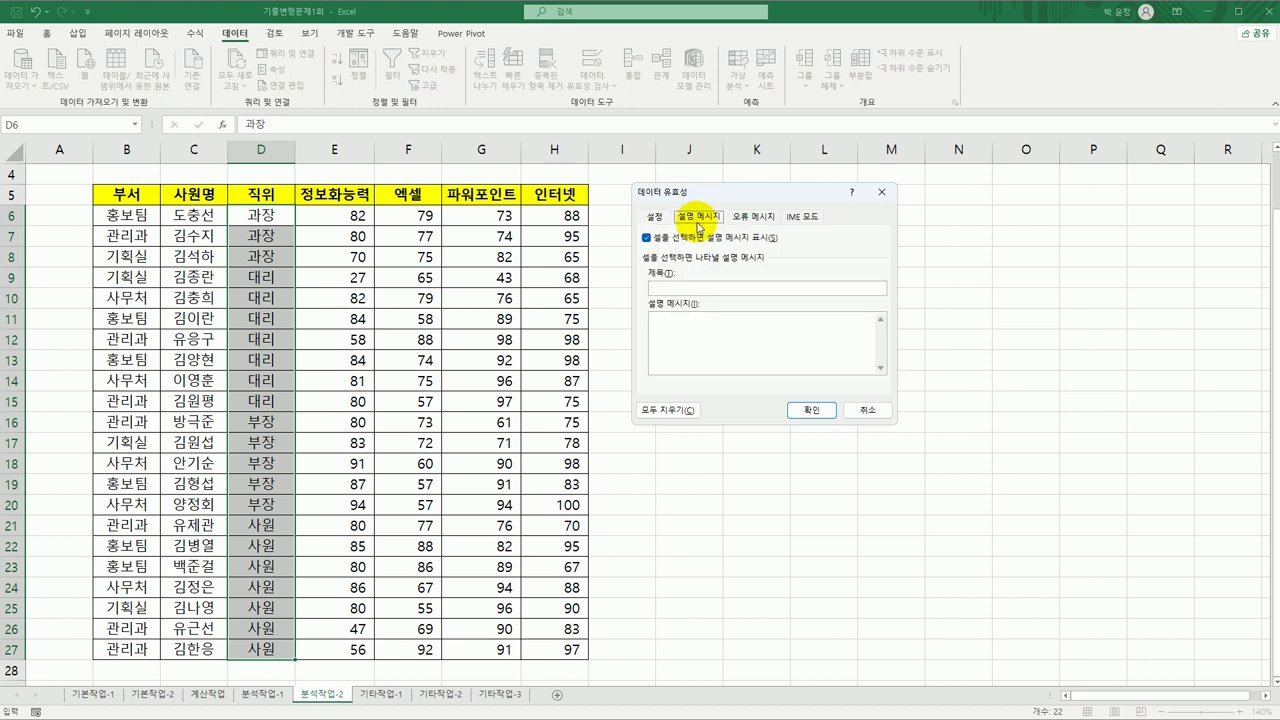
{"action": "left_click", "coordinate": [684, 290]}
{"action": "type", "text": "직급목록"}
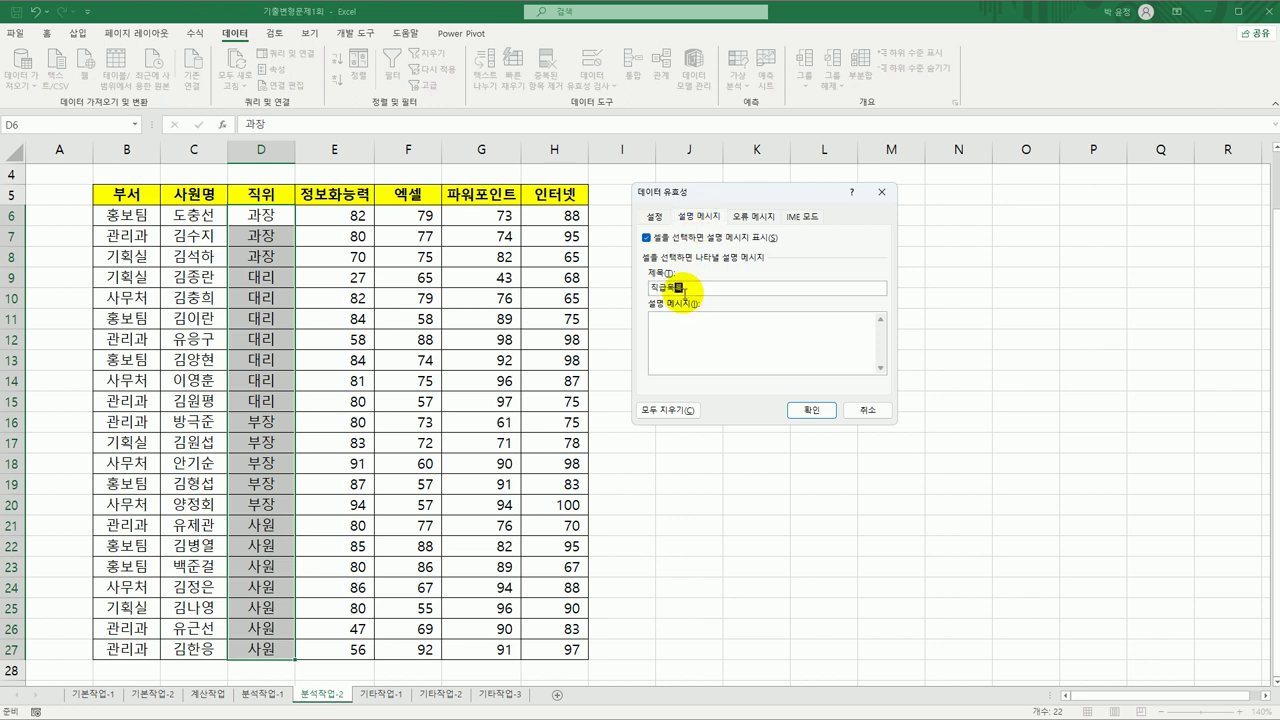
{"action": "key", "text": "Tab"}
{"action": "type", "text": "사원, 대리, 과장, 부장"}
Step: Add an error message titled 직급 reading "목록에 있는 값만 입력하세요. 사원, 대리, 과장, 부장" and apply the validation
{"action": "left_click", "coordinate": [755, 216]}
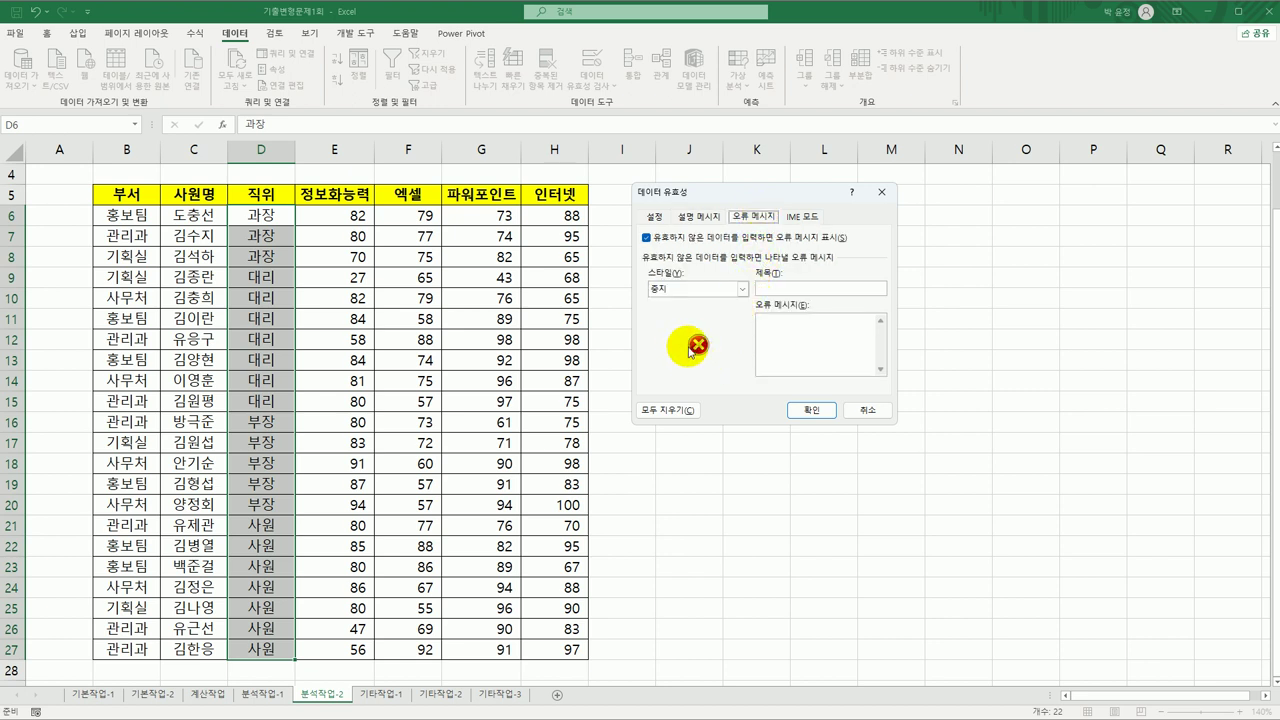
{"action": "left_click", "coordinate": [779, 290]}
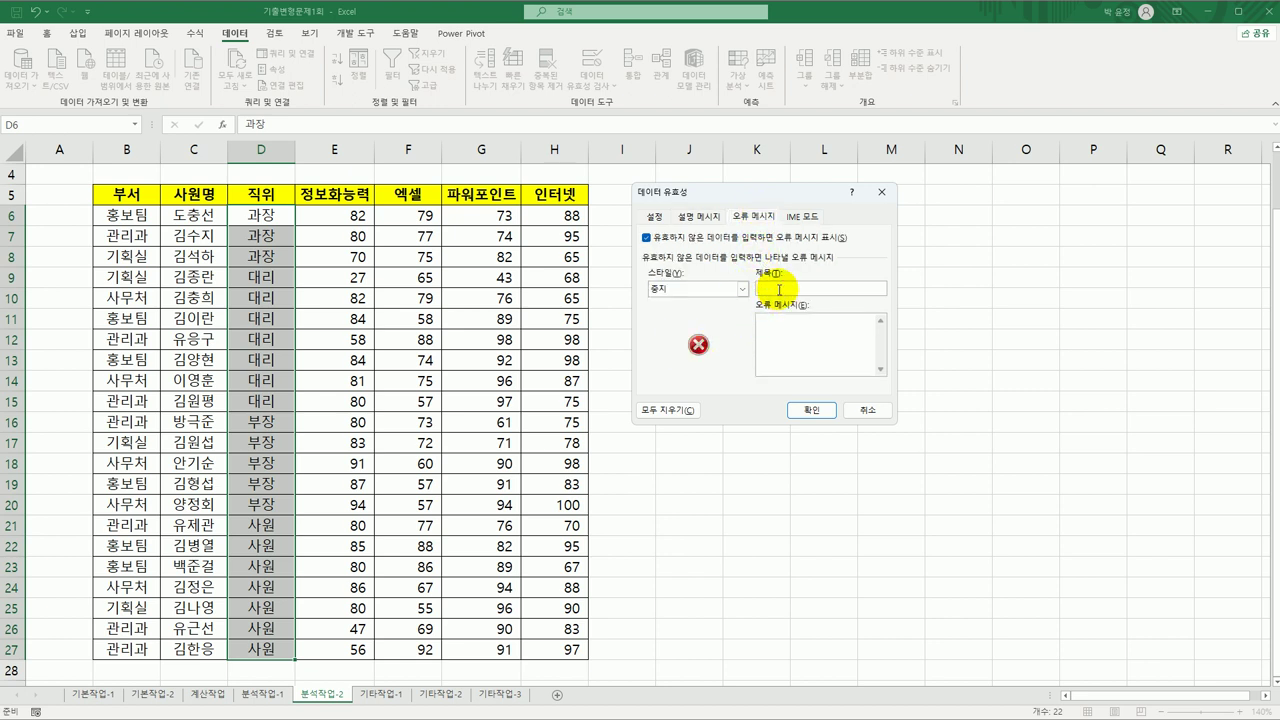
{"action": "type", "text": "직급"}
{"action": "key", "text": "Tab"}
{"action": "type", "text": "목록에 ㅇ"}
{"action": "type", "text": "는 값만 입력"}
{"action": "type", "text": "하세요."}
{"action": "type", "text": "사원, 대리, "}
{"action": "type", "text": "과장, 부장"}
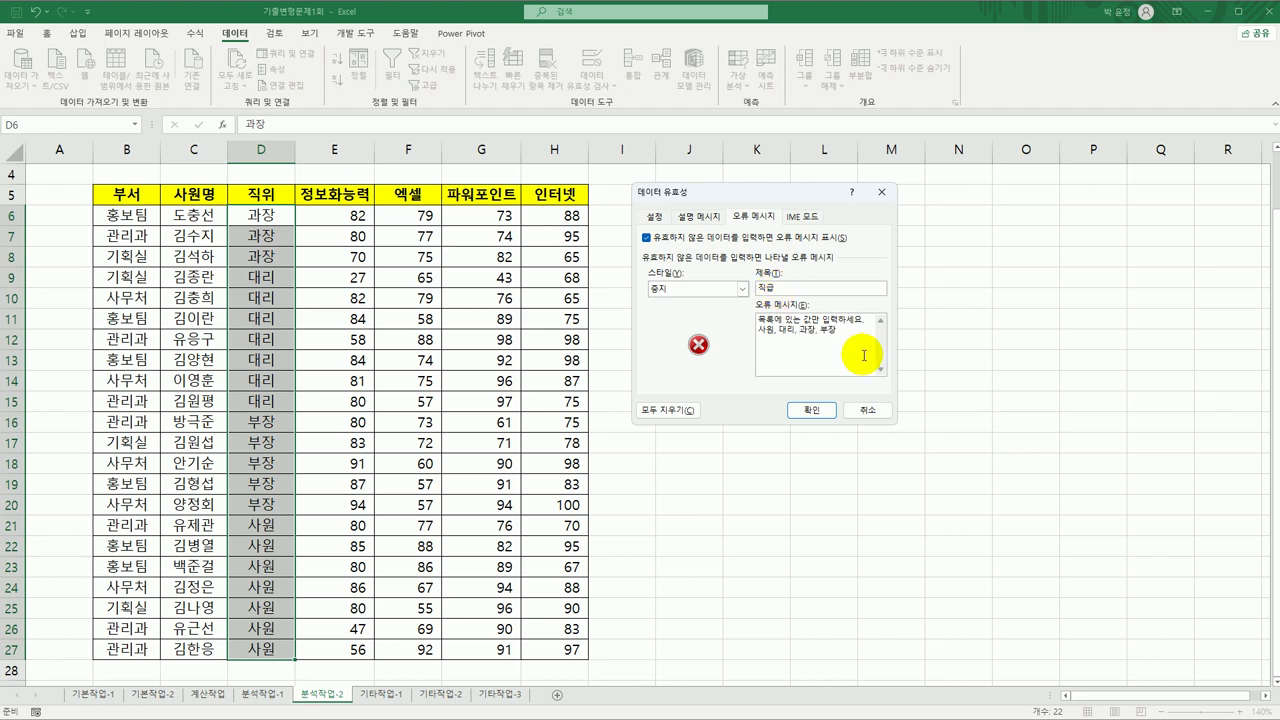
{"action": "left_click", "coordinate": [806, 410]}
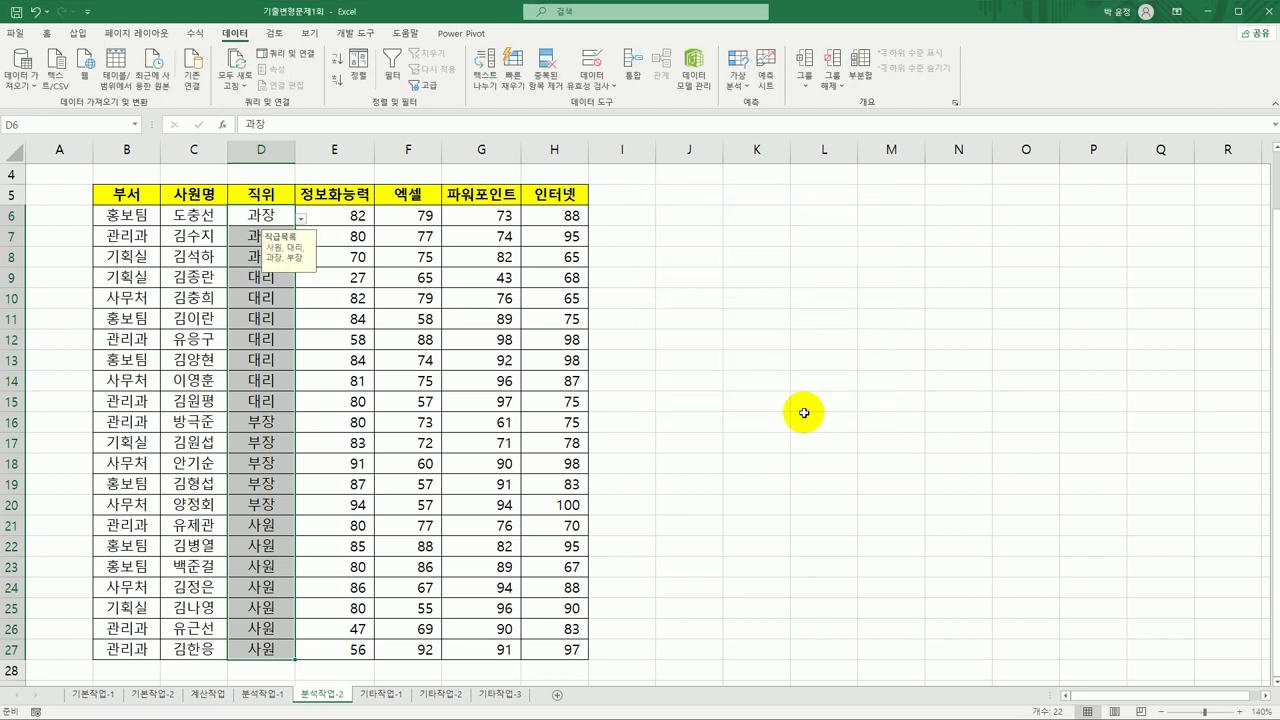
{"action": "left_click", "coordinate": [806, 413]}
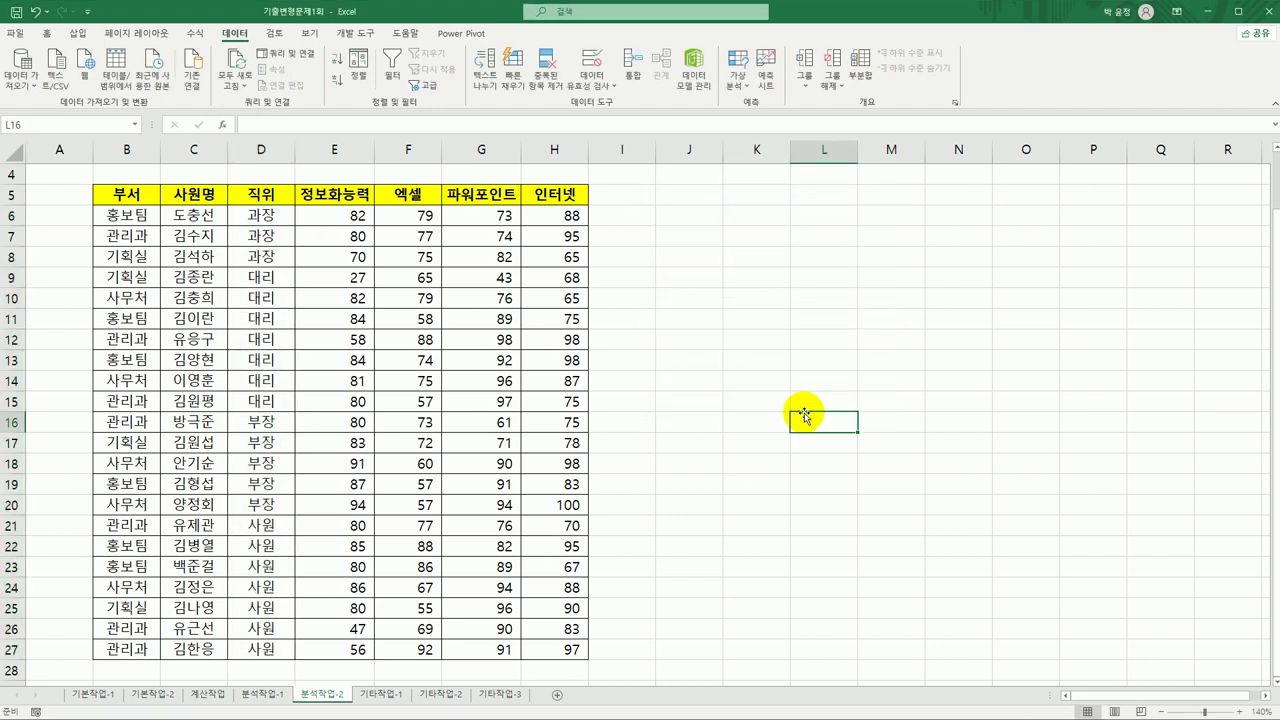
Step: Turn on AutoFilter for the table and filter the 부서 column to 기획실 and 홍보팀 only
{"action": "left_click", "coordinate": [277, 206]}
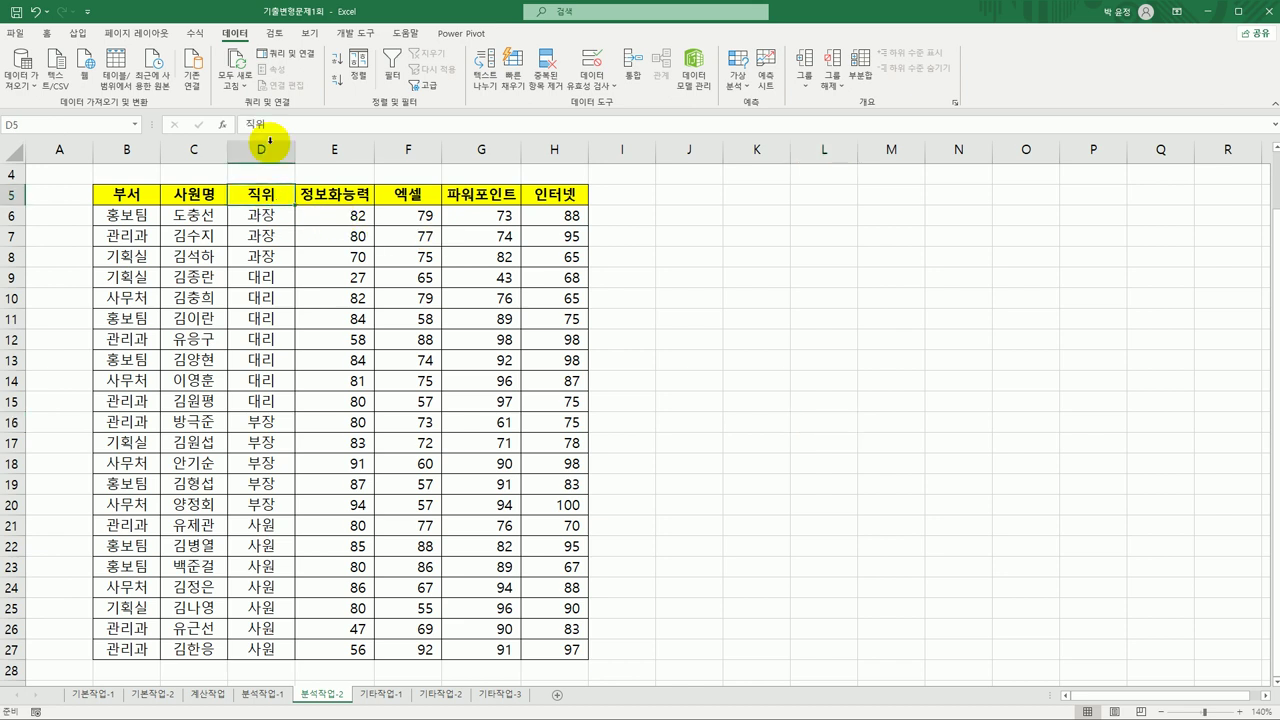
{"action": "left_click", "coordinate": [390, 68]}
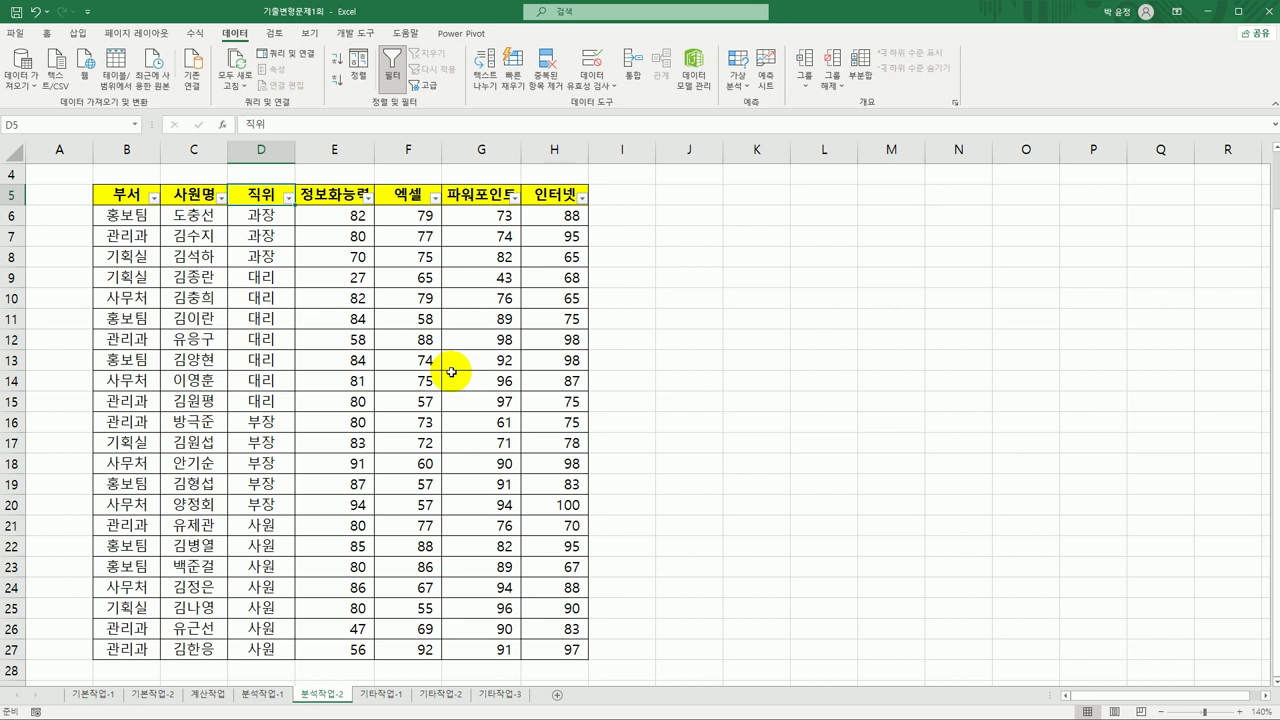
{"action": "left_click", "coordinate": [133, 196]}
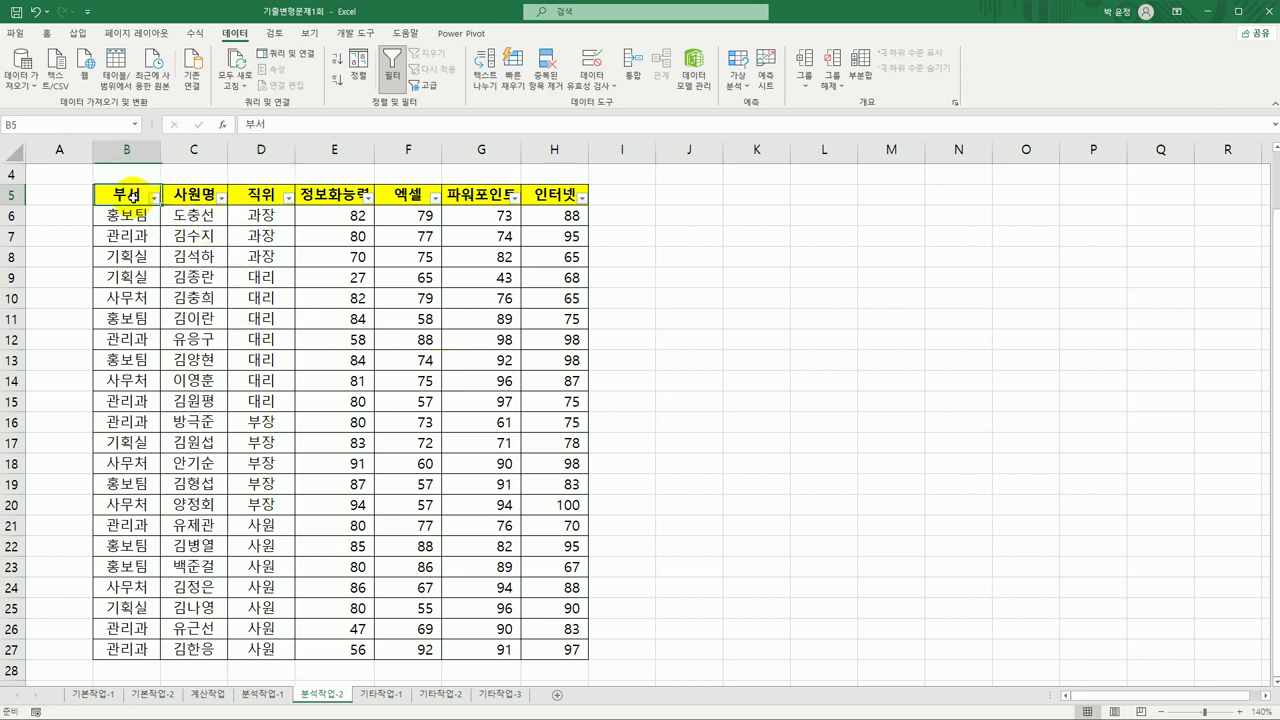
{"action": "left_click", "coordinate": [153, 197]}
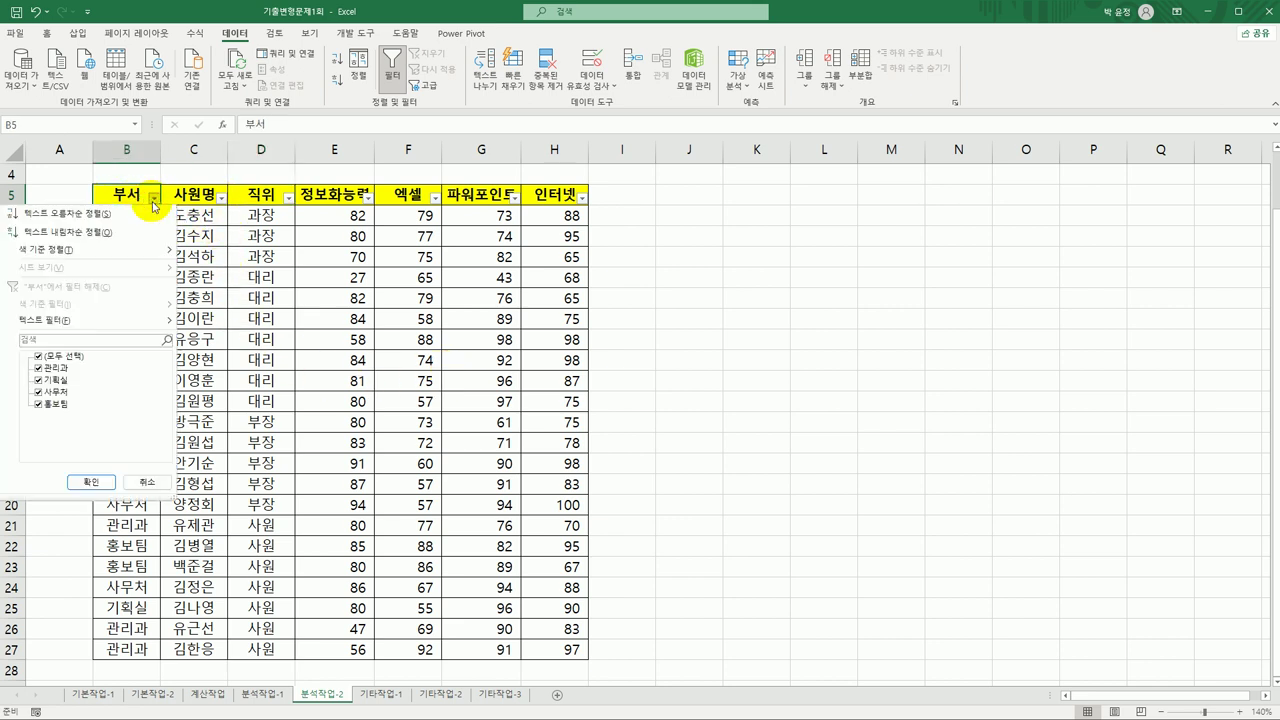
{"action": "left_click", "coordinate": [74, 357]}
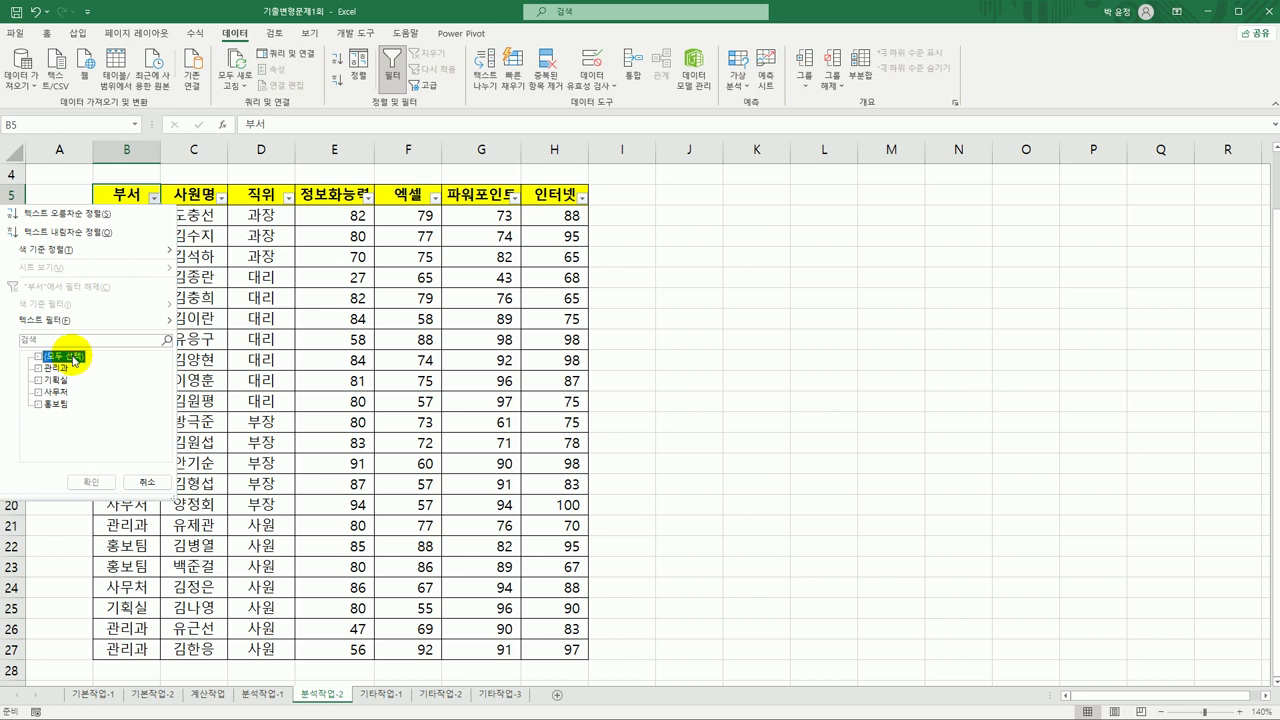
{"action": "left_click", "coordinate": [50, 381]}
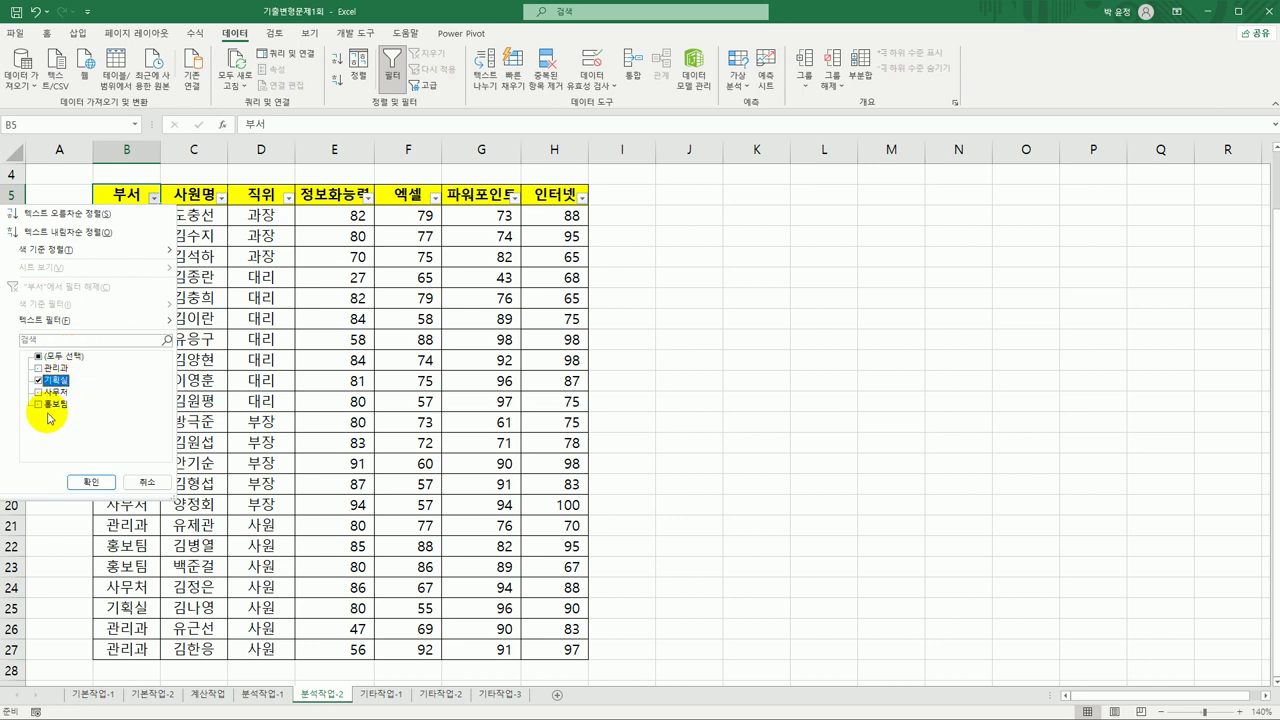
{"action": "left_click", "coordinate": [50, 405]}
{"action": "left_click", "coordinate": [91, 482]}
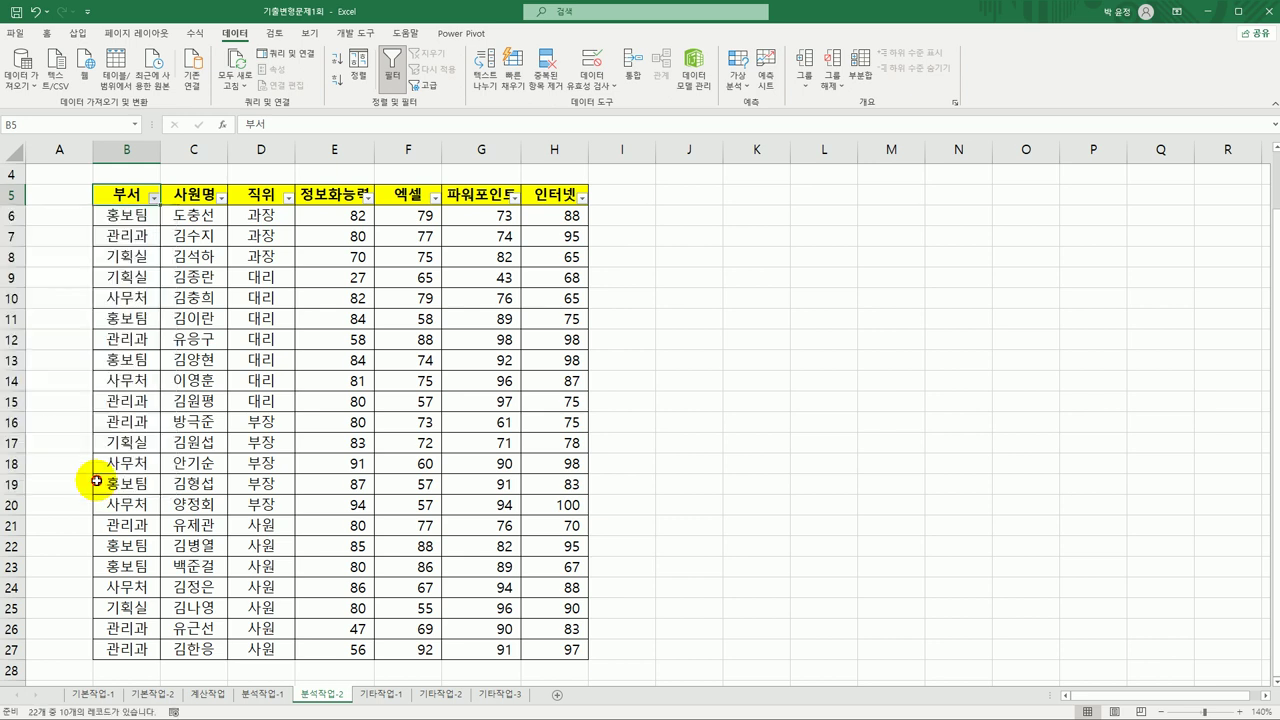
{"action": "left_click", "coordinate": [695, 457]}
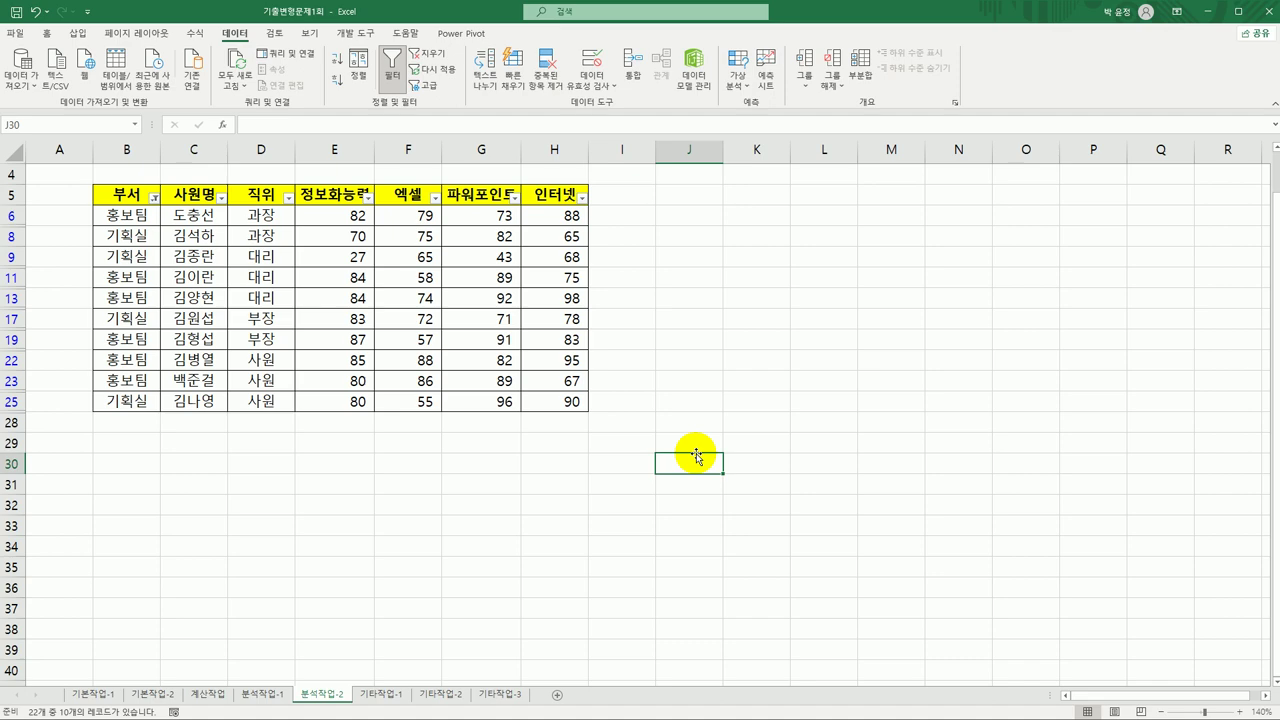
Step: On sheet 기타작업-1, switch the chart's rows and columns and delete the 정보화능력 data series
{"action": "left_click", "coordinate": [381, 693]}
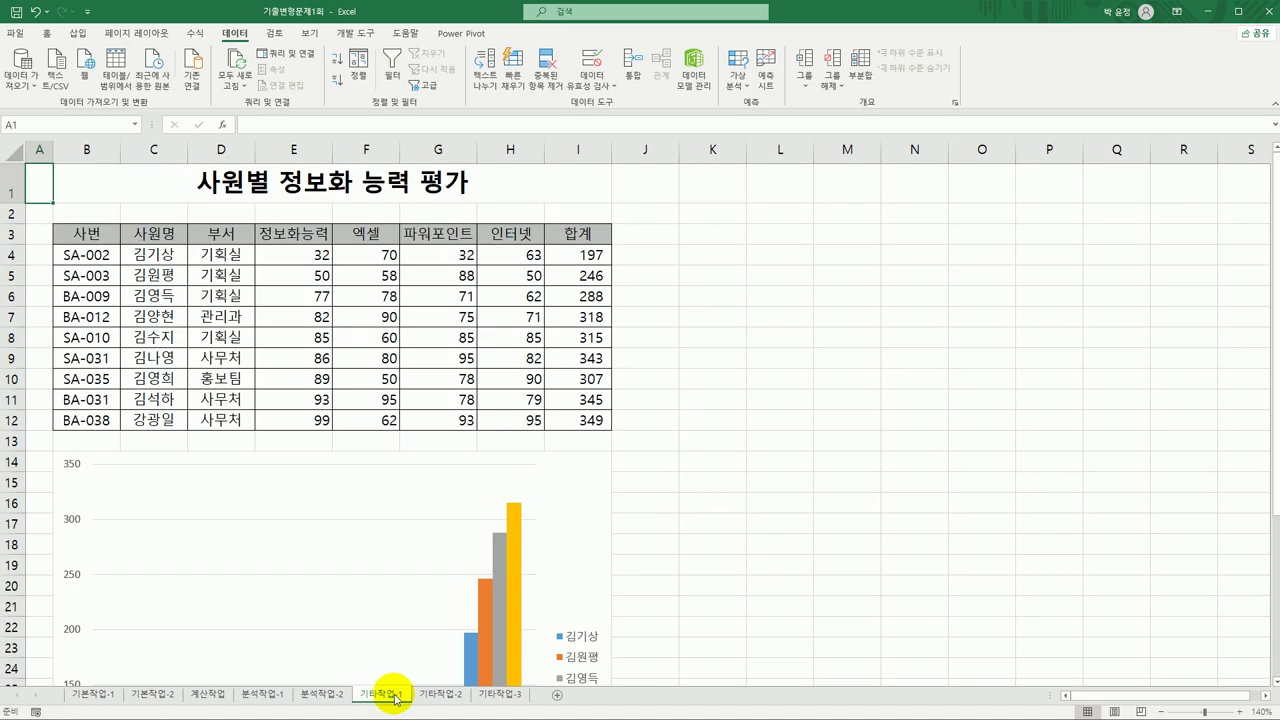
{"action": "scroll", "coordinate": [798, 409], "scroll_direction": "down", "scroll_amount": 3}
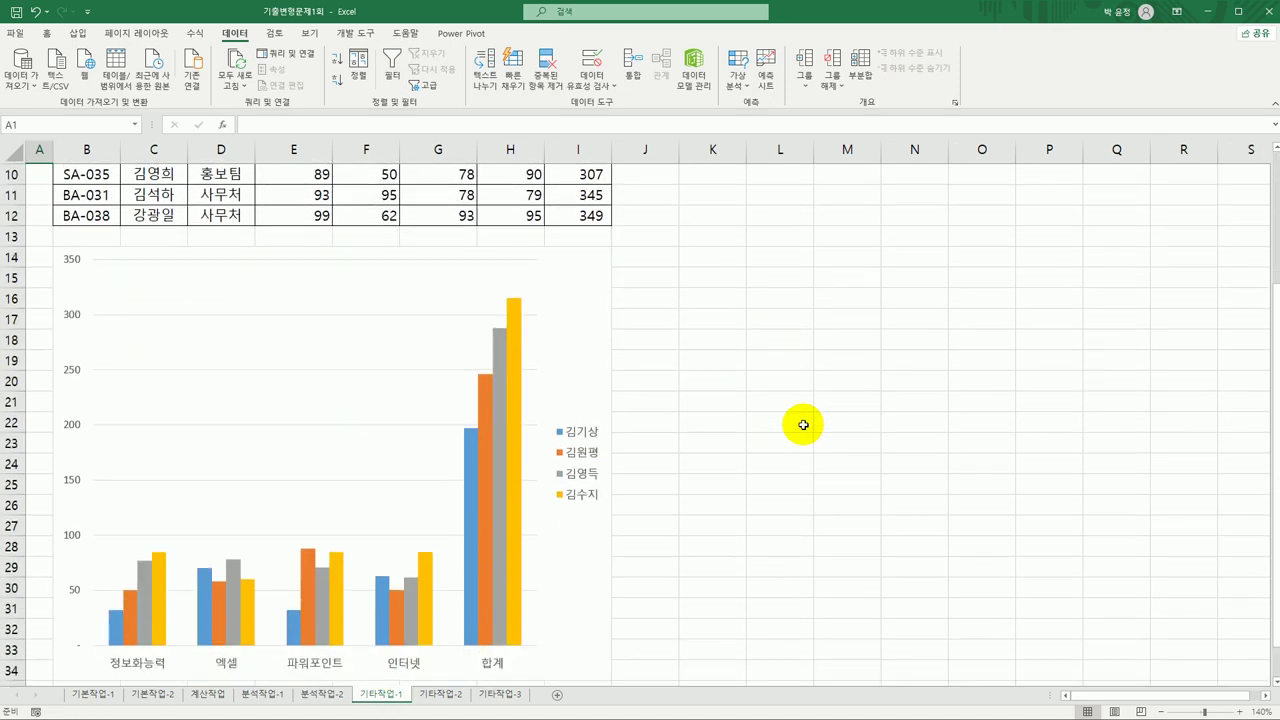
{"action": "left_click", "coordinate": [564, 288]}
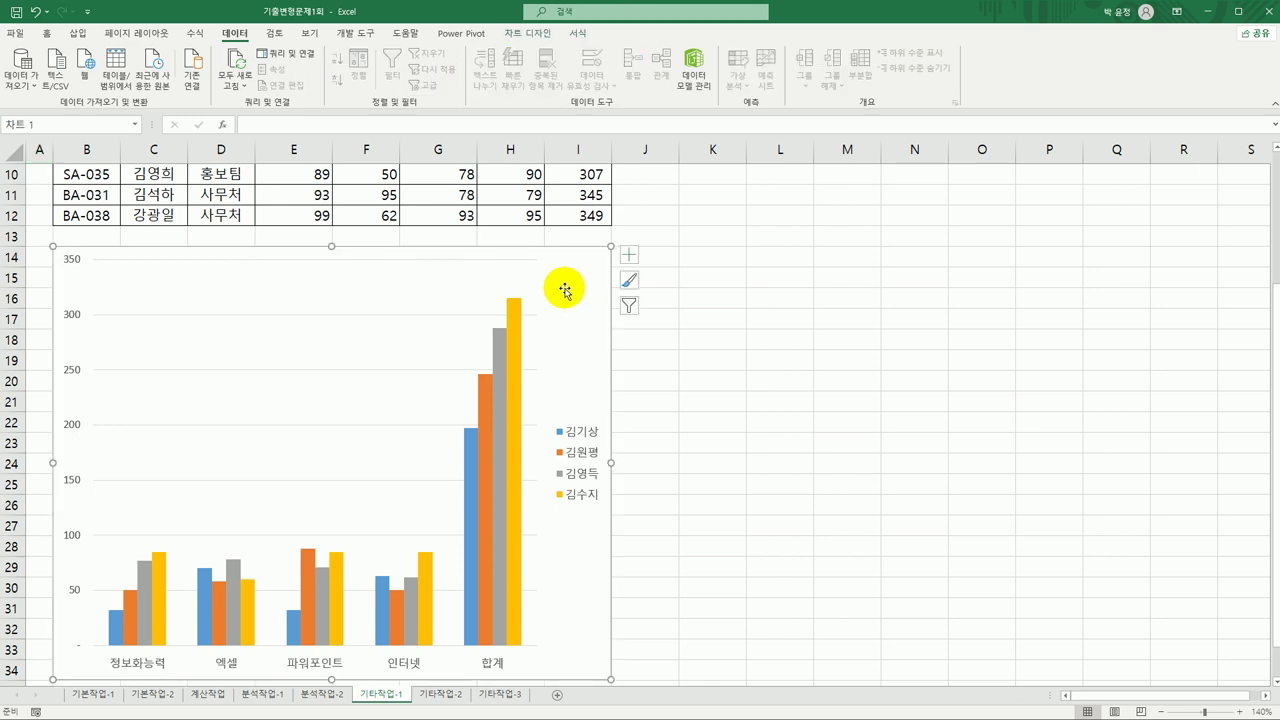
{"action": "left_click", "coordinate": [528, 33]}
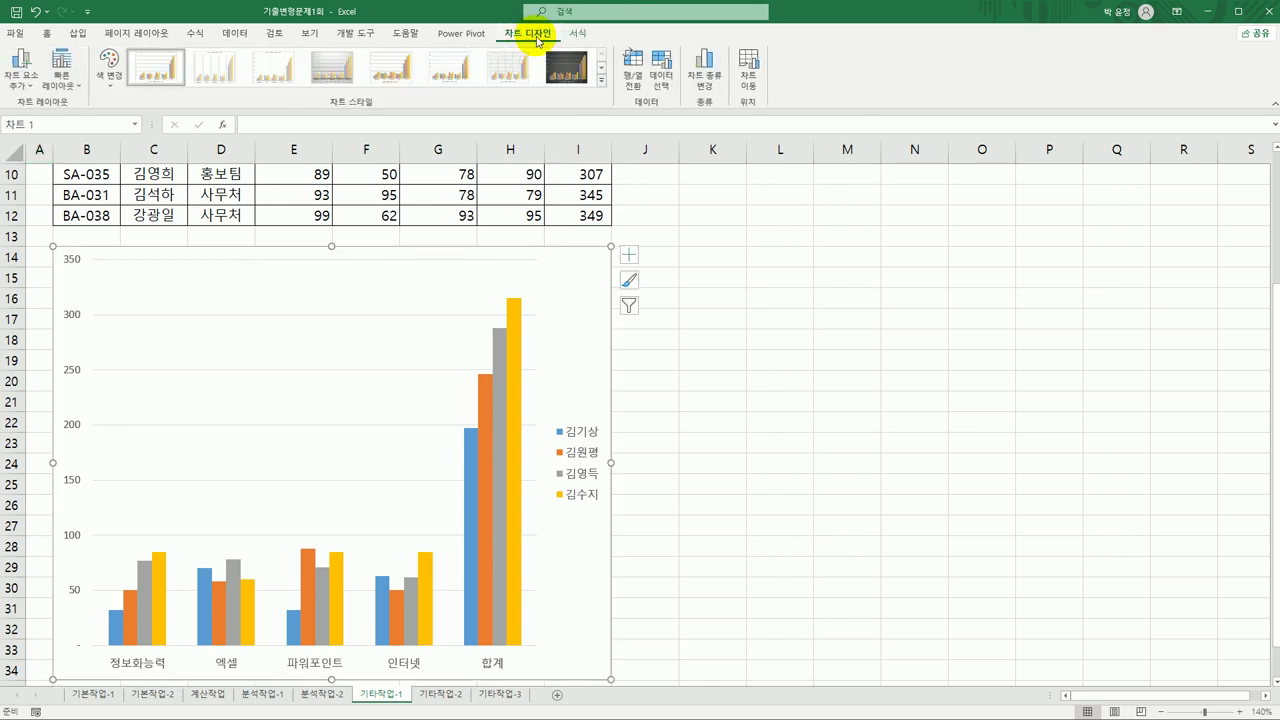
{"action": "left_click", "coordinate": [633, 75]}
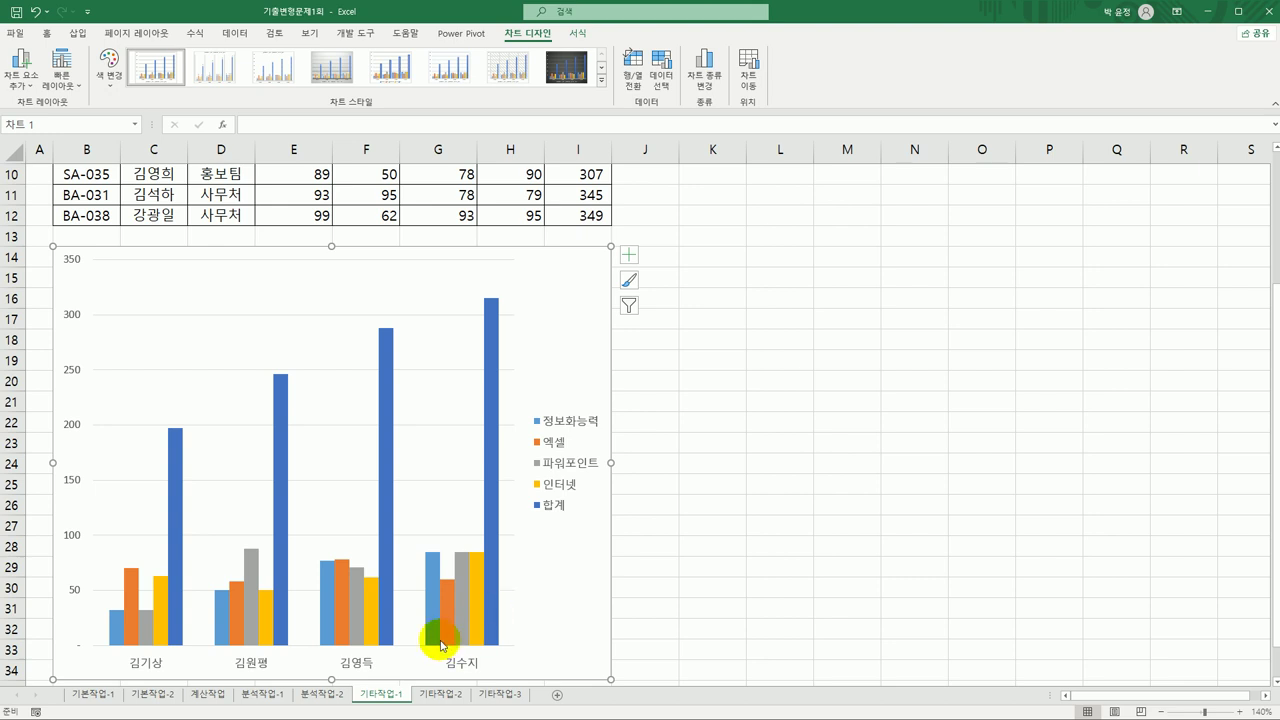
{"action": "left_click", "coordinate": [433, 575]}
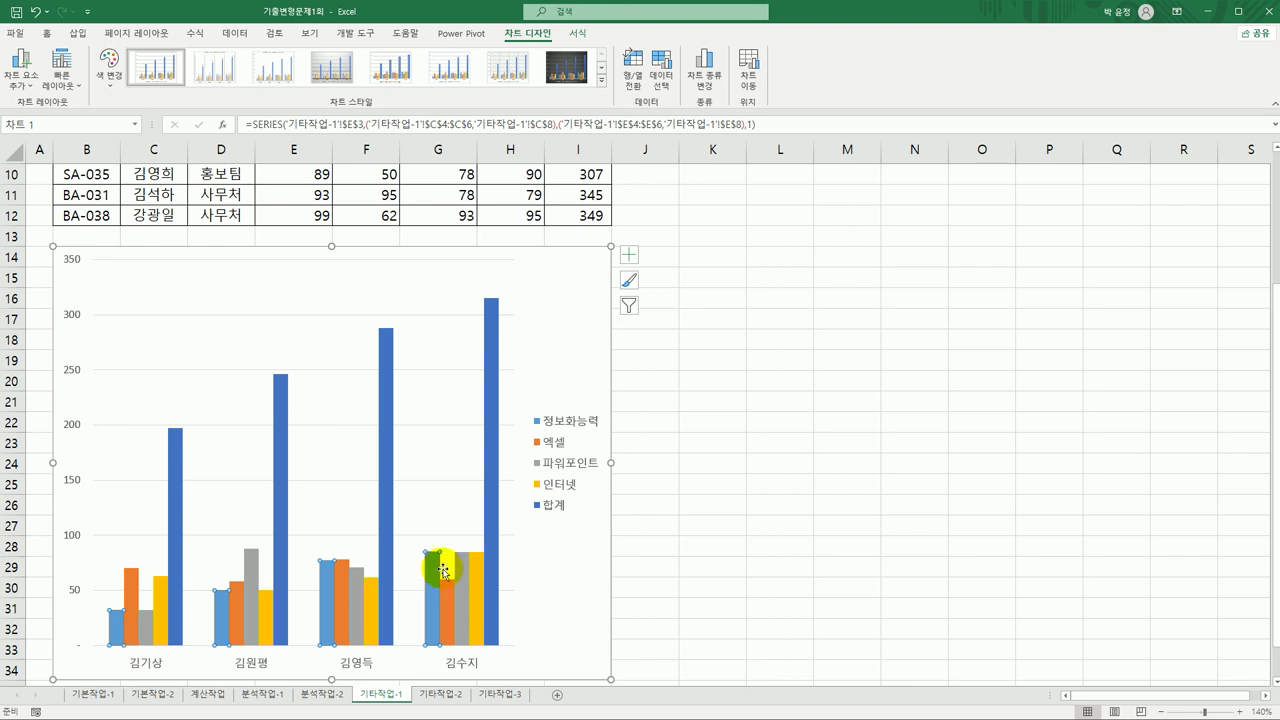
{"action": "key", "text": "Delete"}
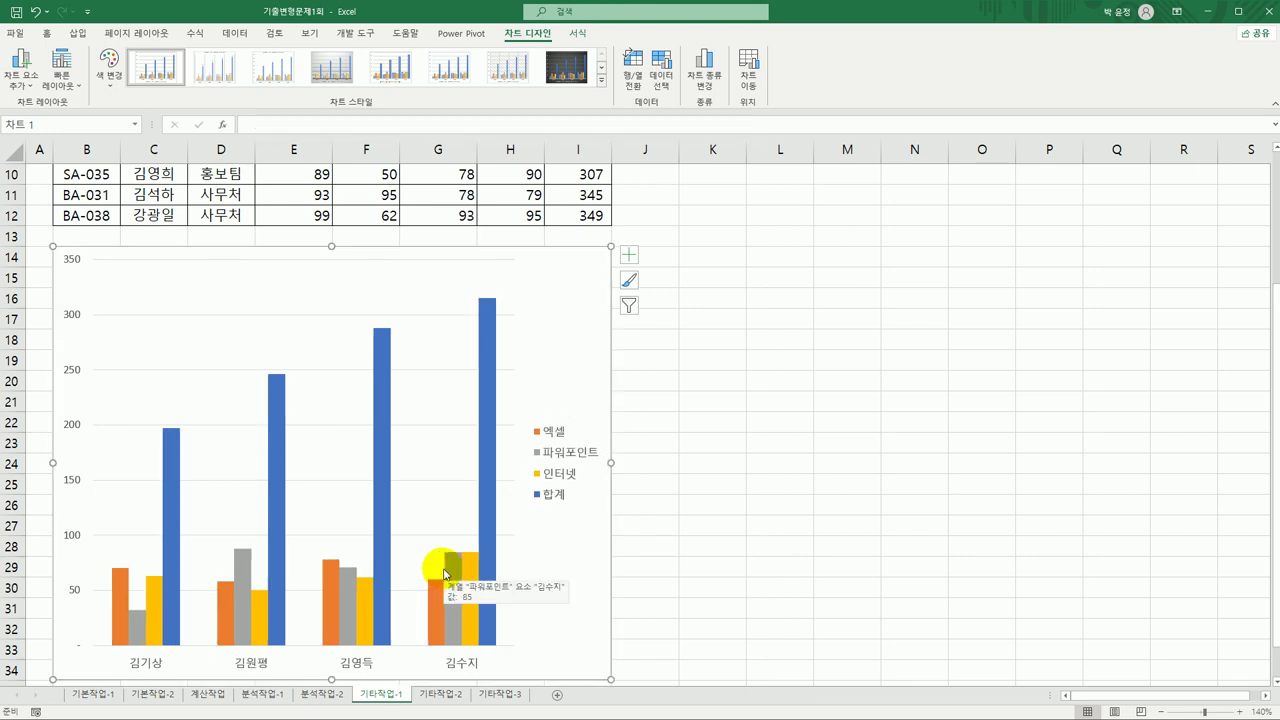
Step: Change the 합계 series to a line with markers (표식이 있는 꺾은선형) on the secondary axis
{"action": "left_click", "coordinate": [489, 316]}
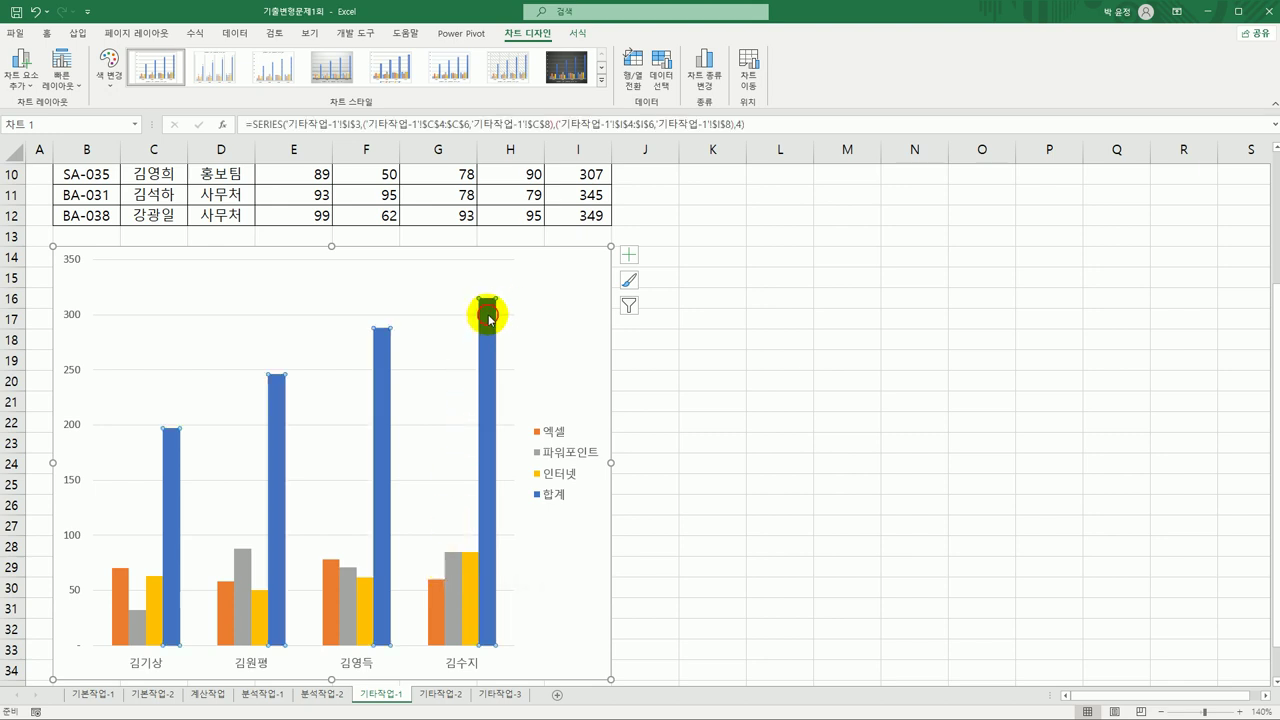
{"action": "right_click", "coordinate": [489, 316]}
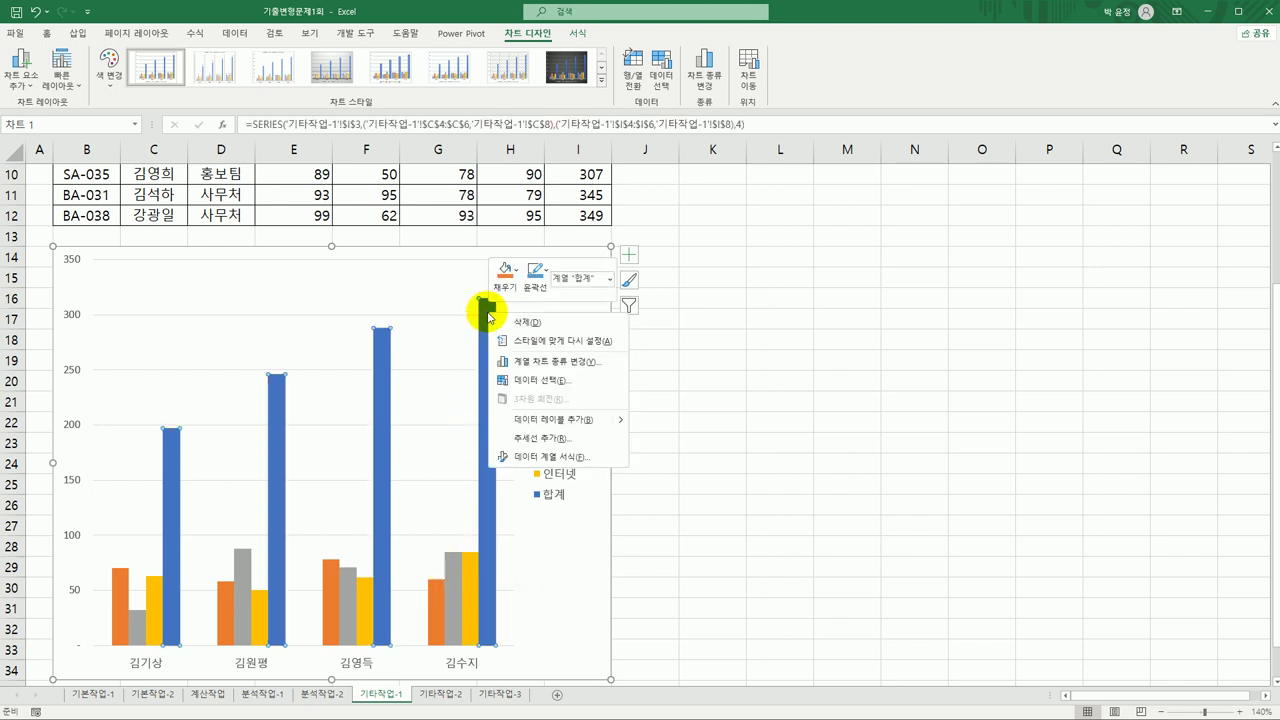
{"action": "left_click", "coordinate": [582, 360]}
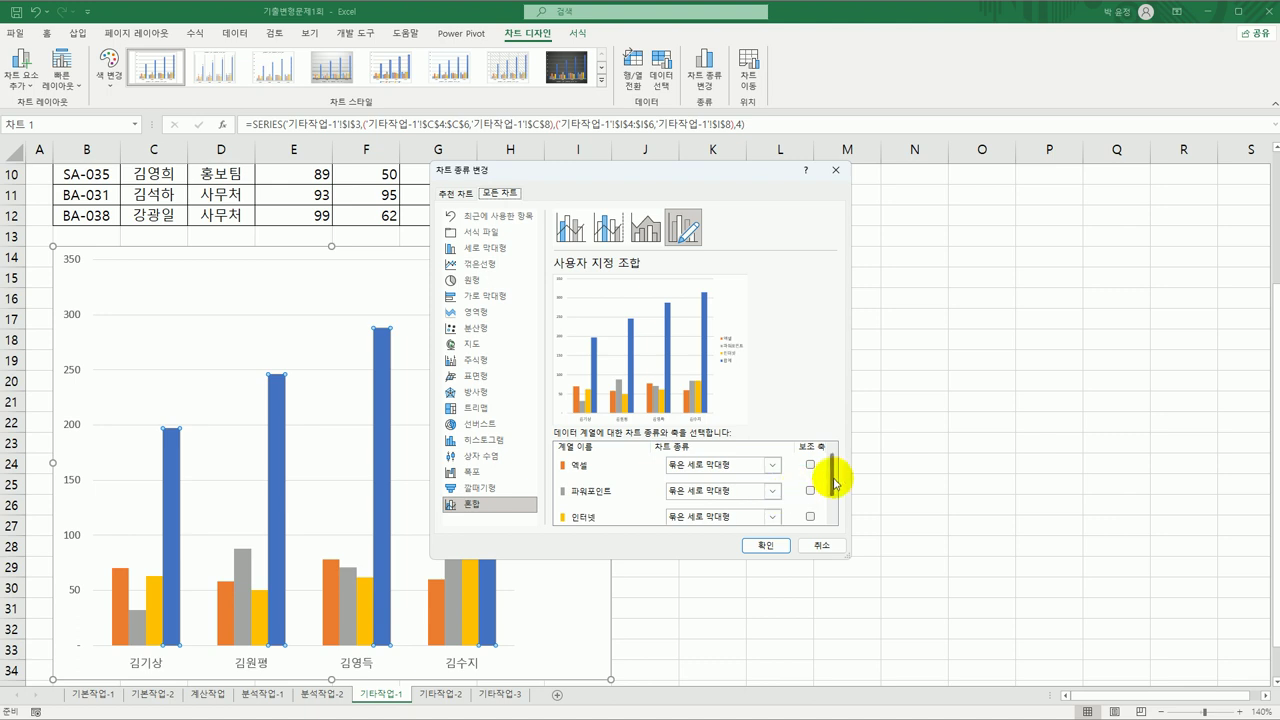
{"action": "scroll", "coordinate": [832, 486], "scroll_direction": "down", "scroll_amount": 1}
{"action": "left_click", "coordinate": [771, 511]}
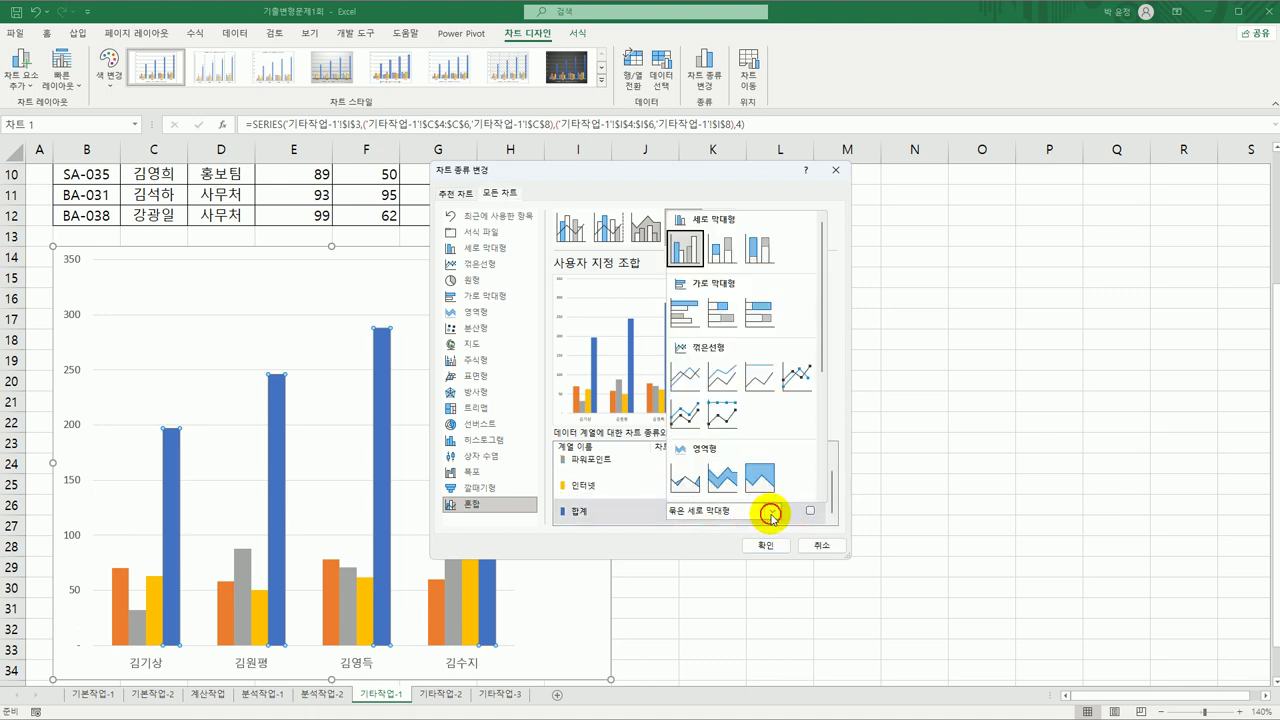
{"action": "left_click", "coordinate": [794, 378]}
{"action": "left_click", "coordinate": [810, 511]}
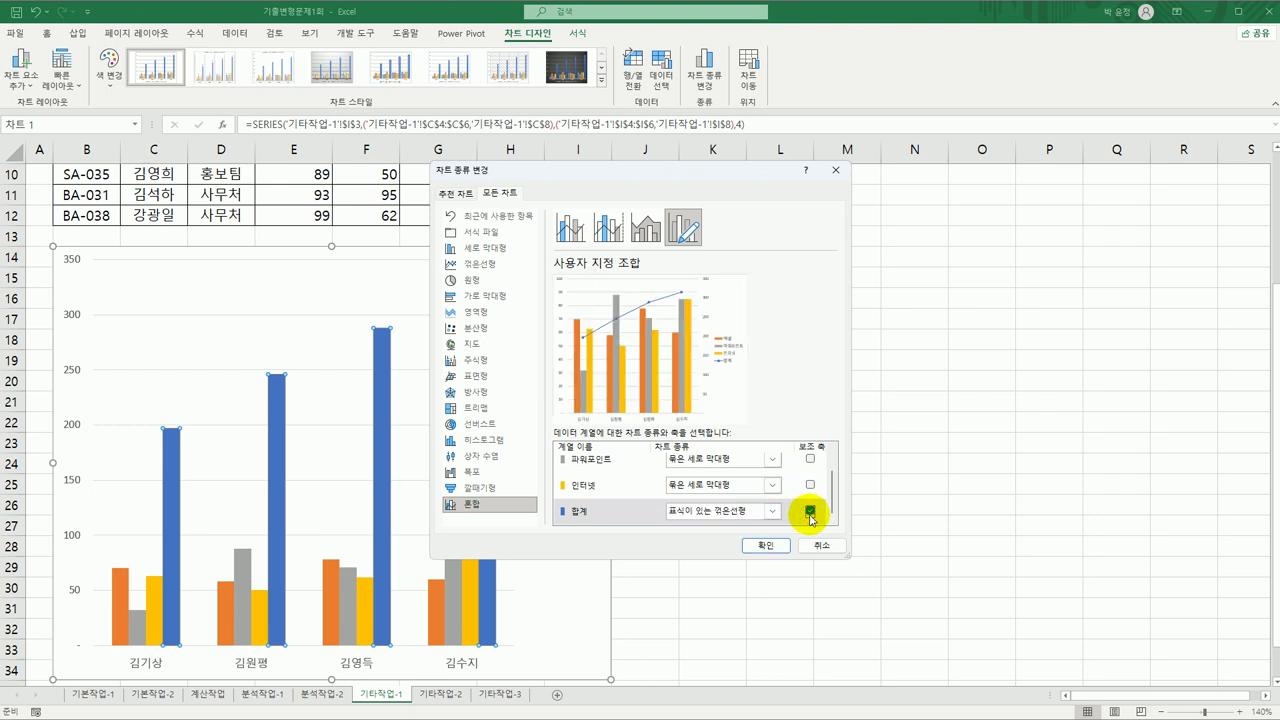
{"action": "left_click", "coordinate": [763, 546]}
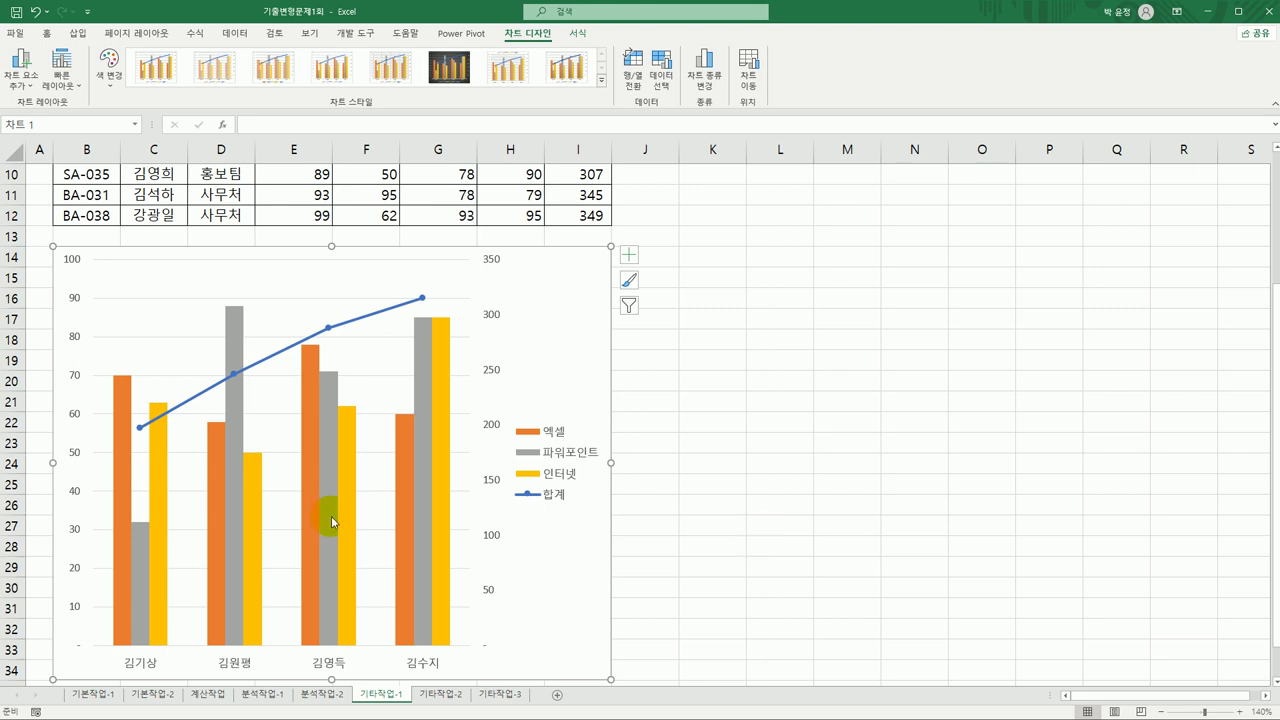
Step: Add a two-period moving average trendline (2 구간 이동 평균) to the chart's 엑셀 series
{"action": "left_click", "coordinate": [308, 368]}
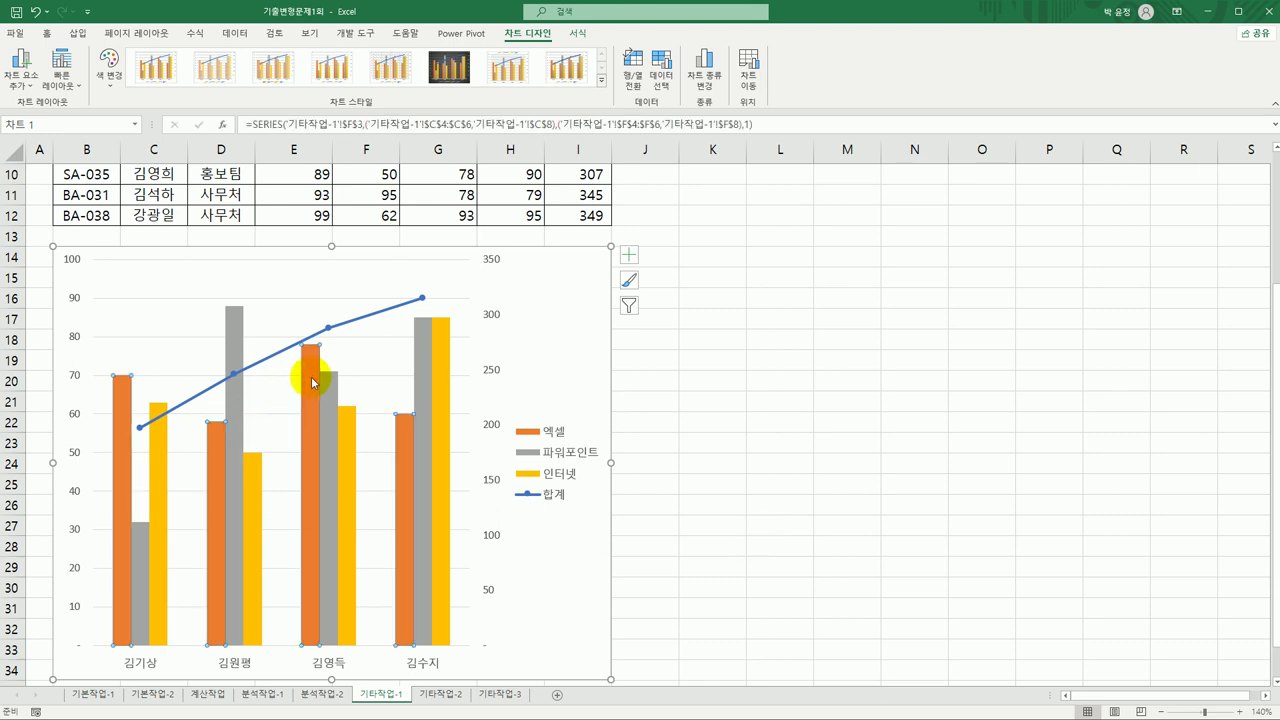
{"action": "left_click", "coordinate": [629, 259]}
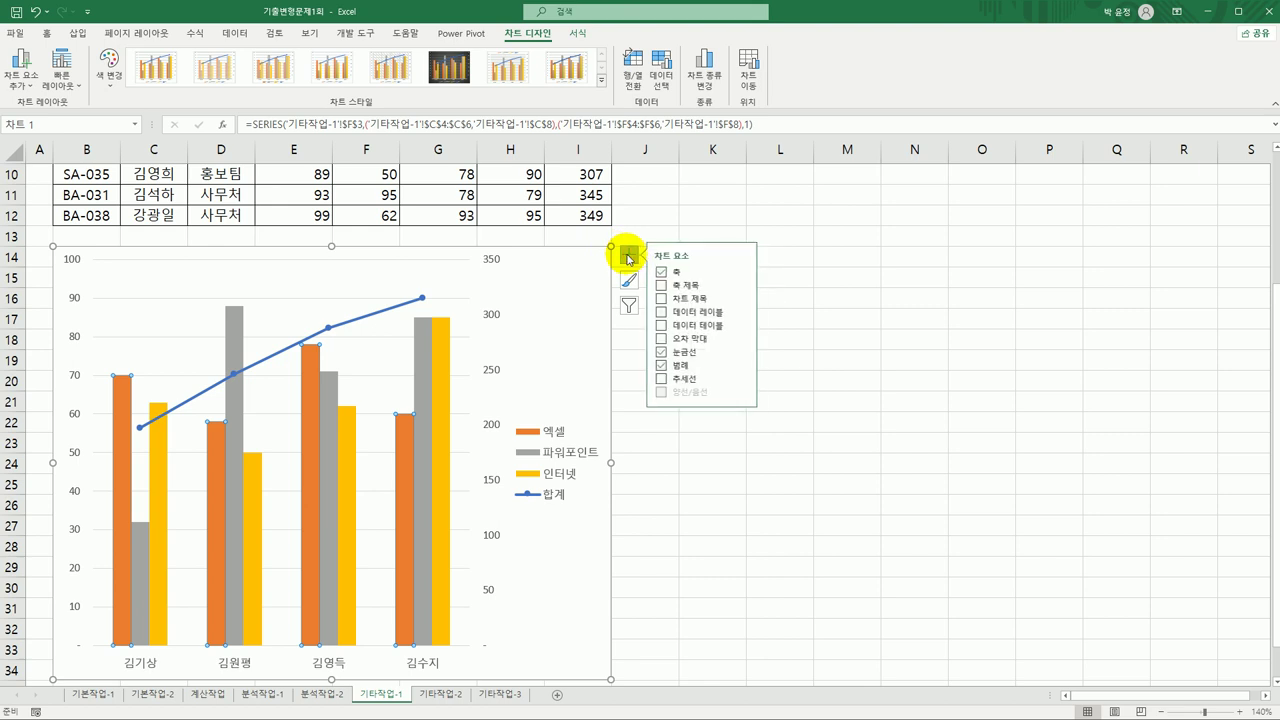
{"action": "left_click", "coordinate": [742, 380]}
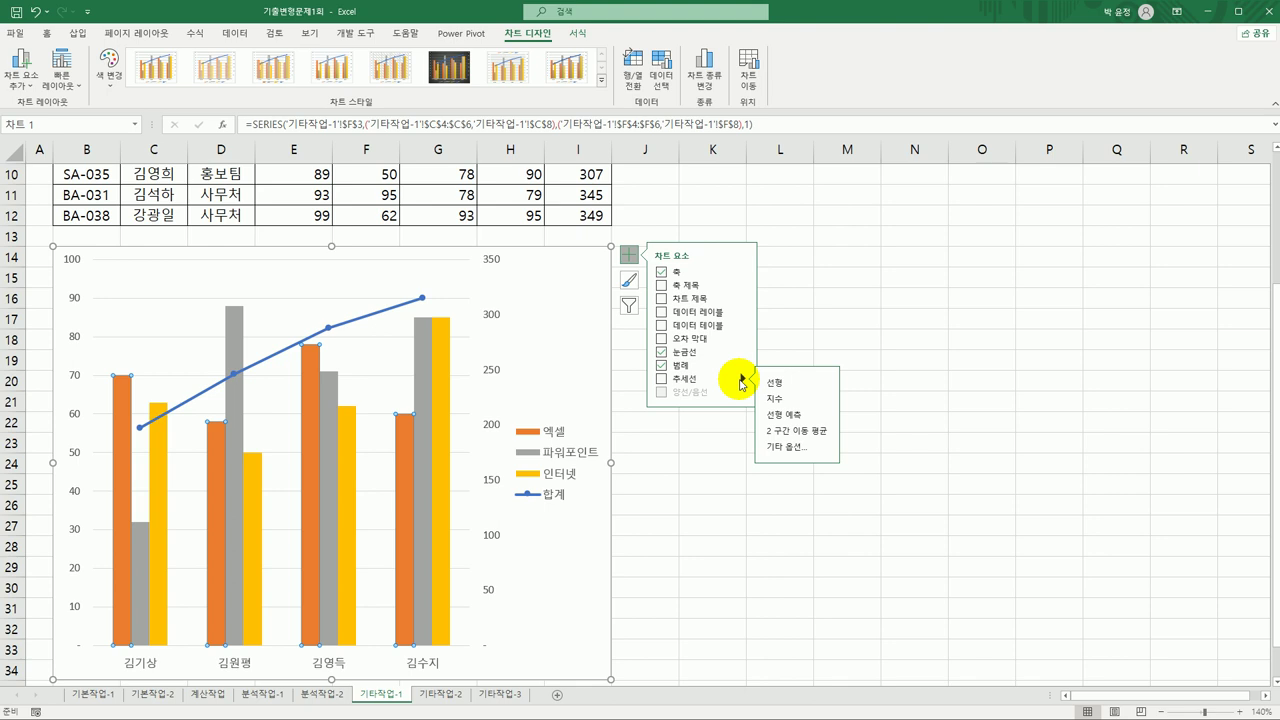
{"action": "left_click", "coordinate": [790, 431]}
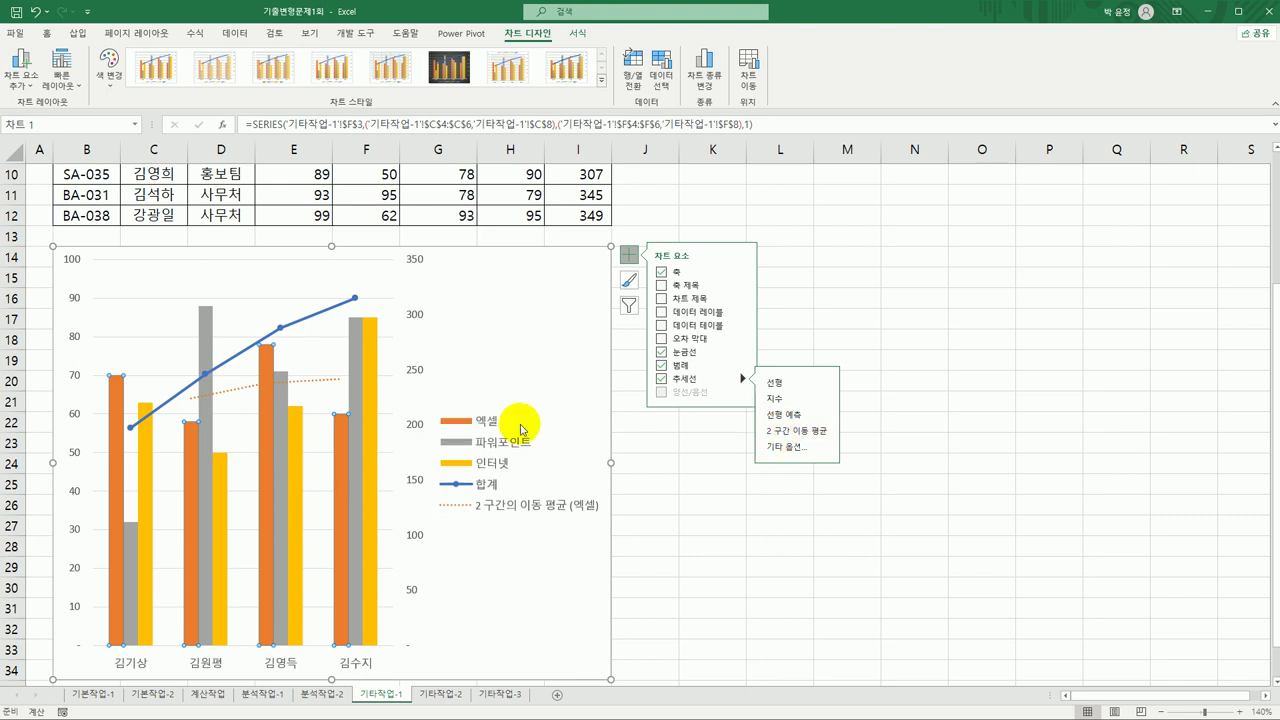
Step: Apply the shape style 강한 선 - 어둡게 1 to the 엑셀 trendline
{"action": "left_click", "coordinate": [296, 384]}
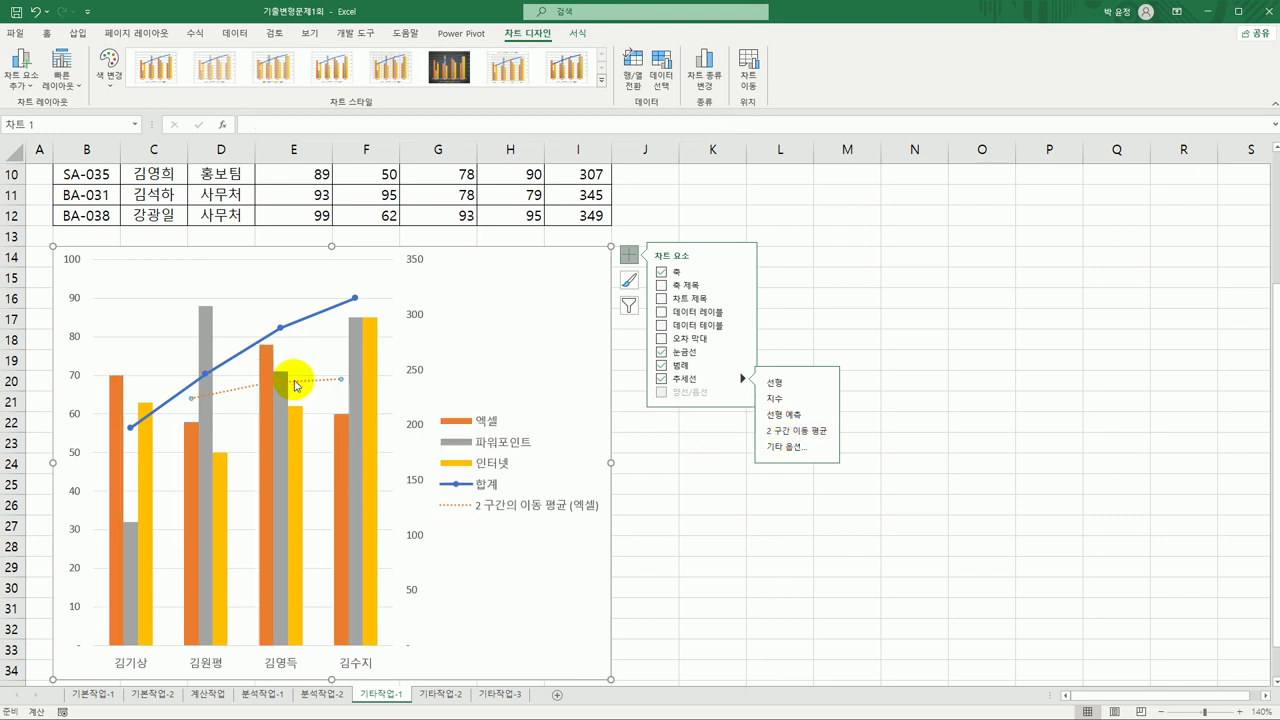
{"action": "left_click", "coordinate": [578, 33]}
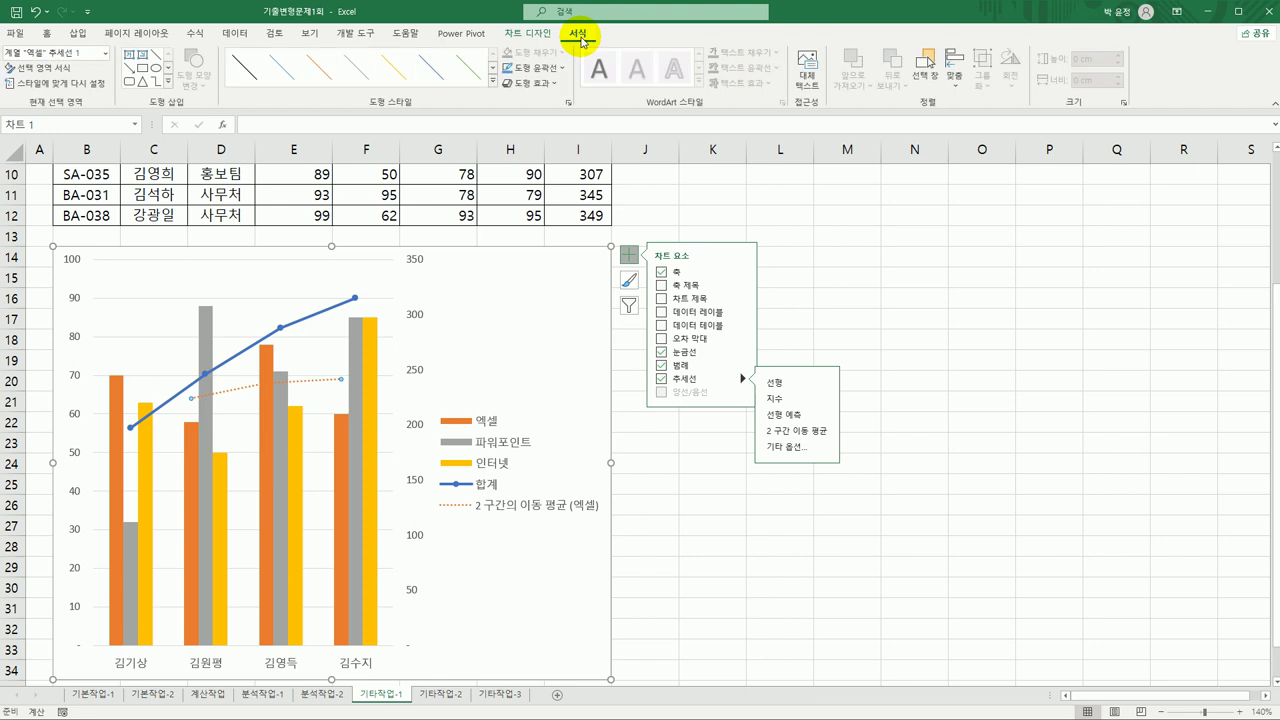
{"action": "left_click", "coordinate": [492, 80]}
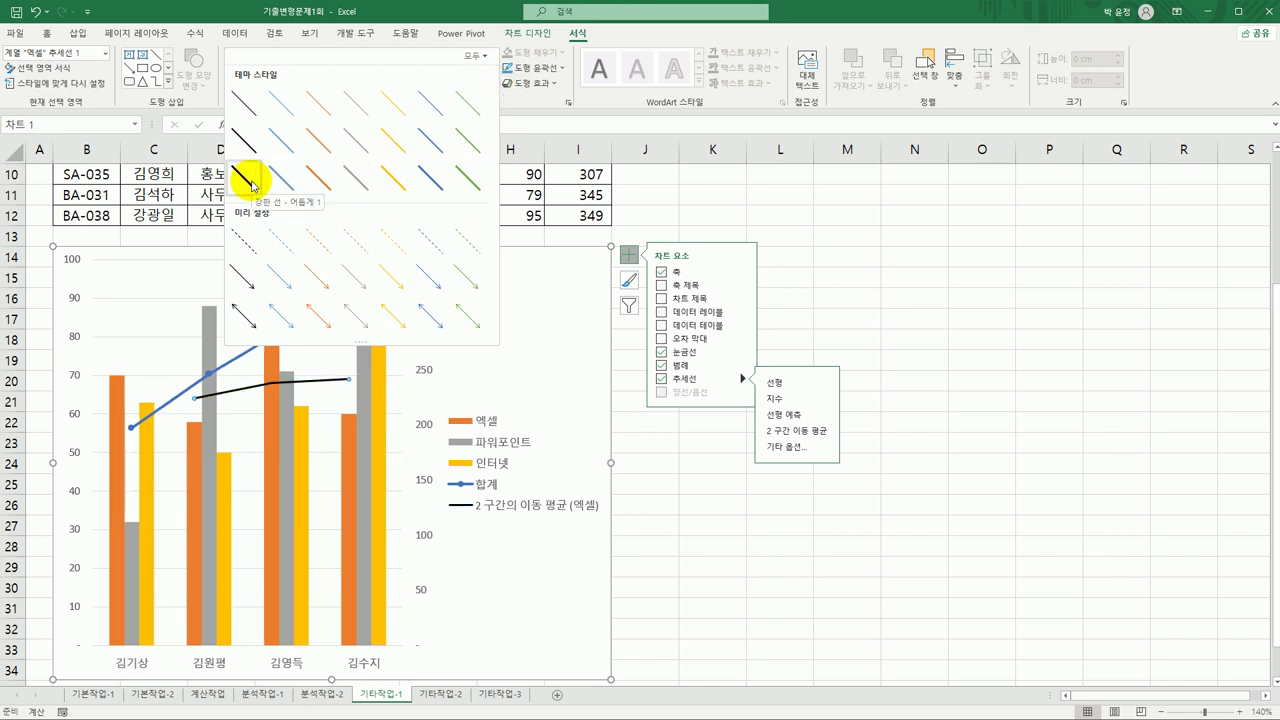
{"action": "left_click", "coordinate": [251, 181]}
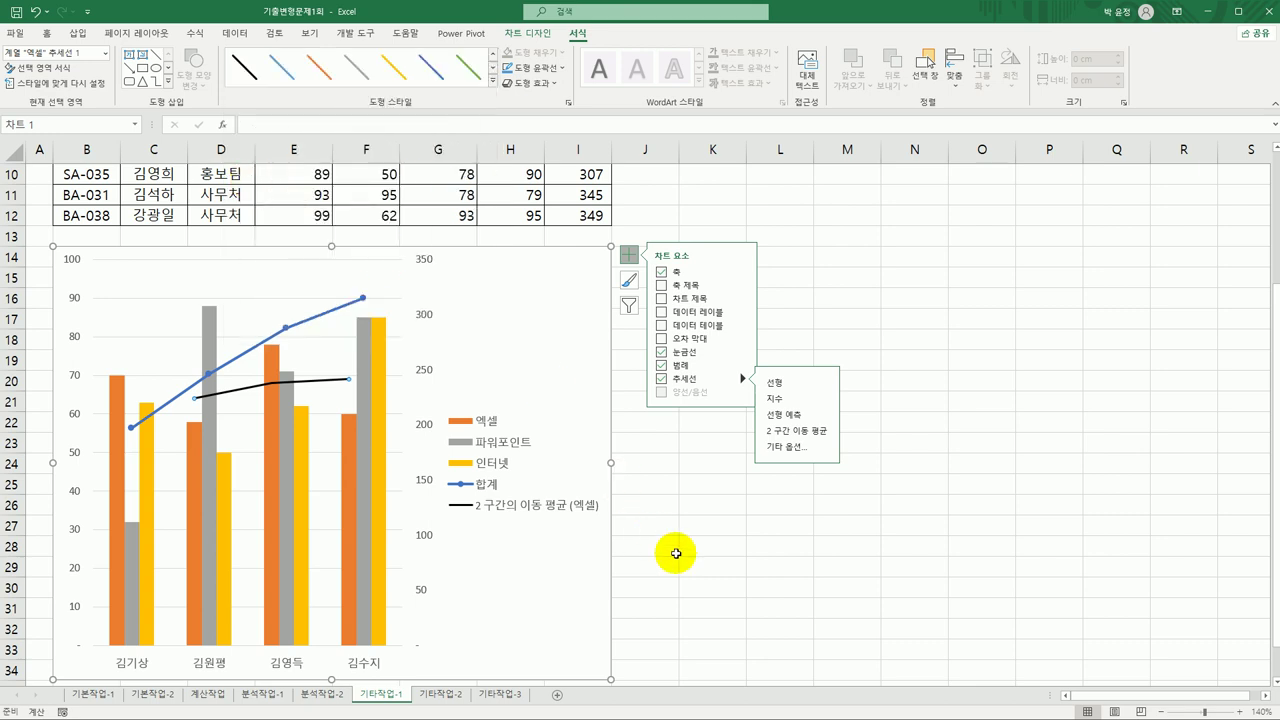
Step: Add a chart title reading "기획실 정보화 평가"
{"action": "left_click", "coordinate": [688, 301]}
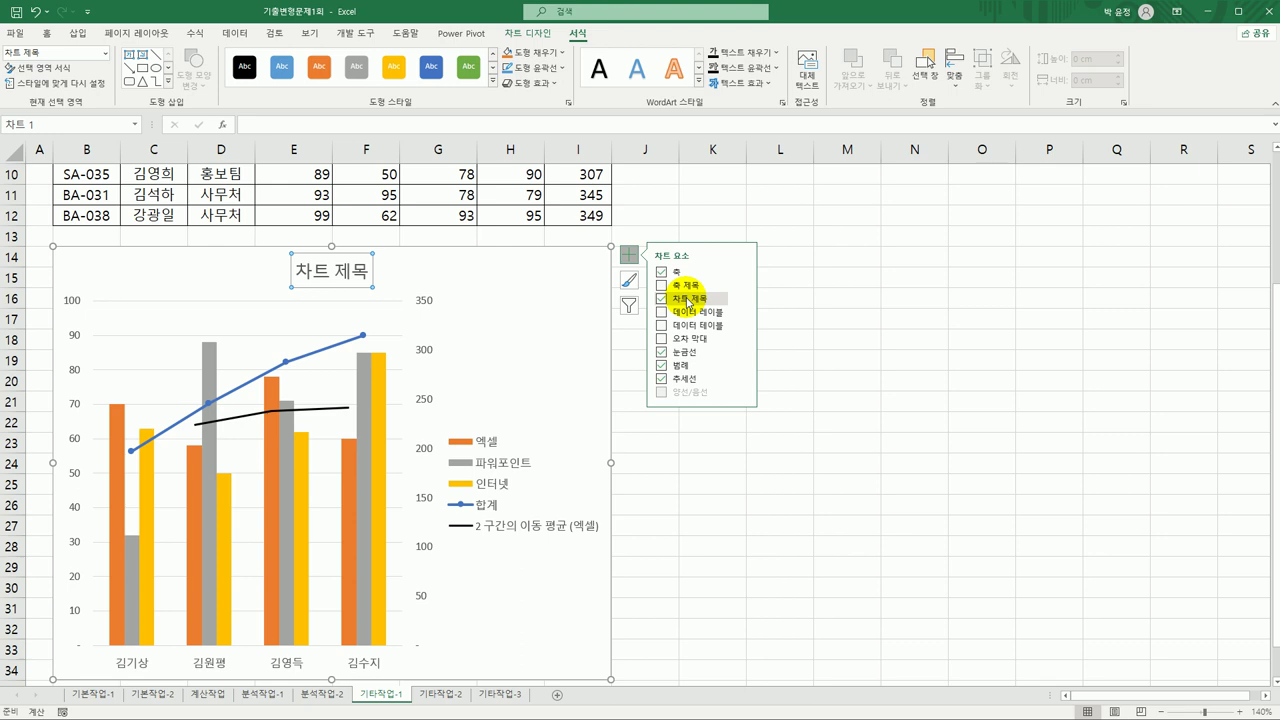
{"action": "left_click_drag", "start_coordinate": [296, 271], "coordinate": [366, 280]}
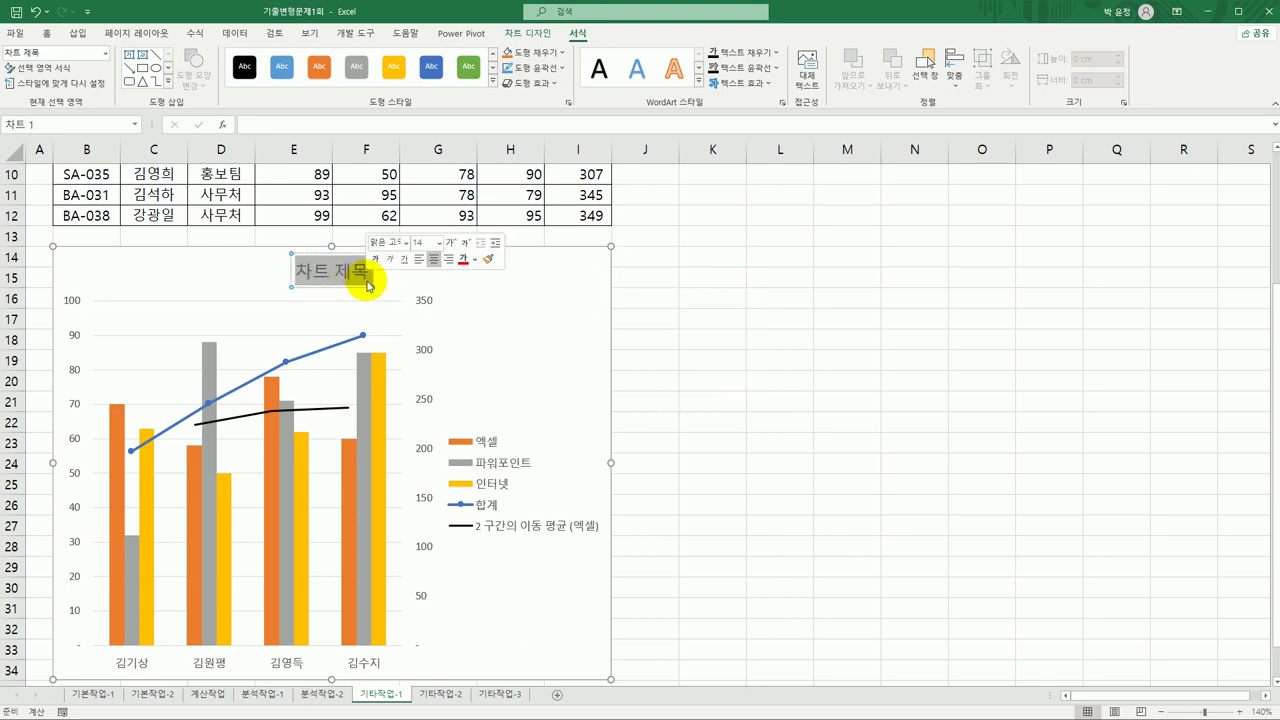
{"action": "type", "text": "기획실"}
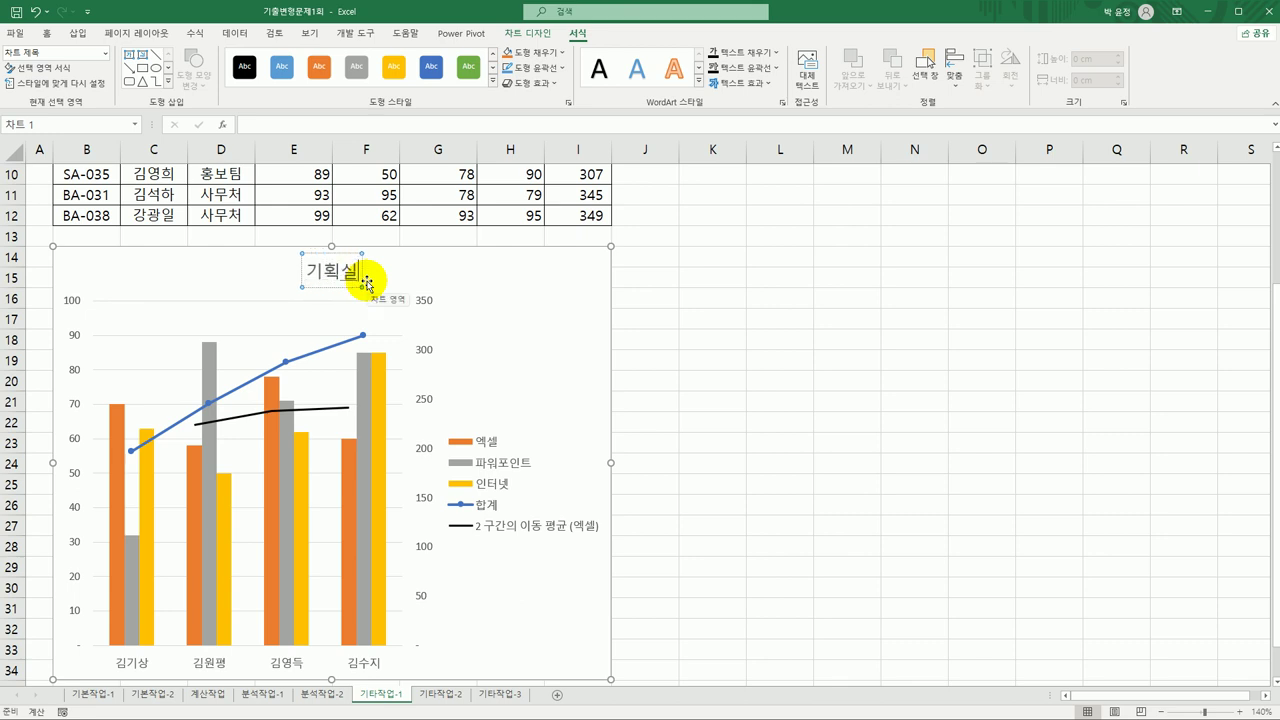
{"action": "type", "text": " 정후"}
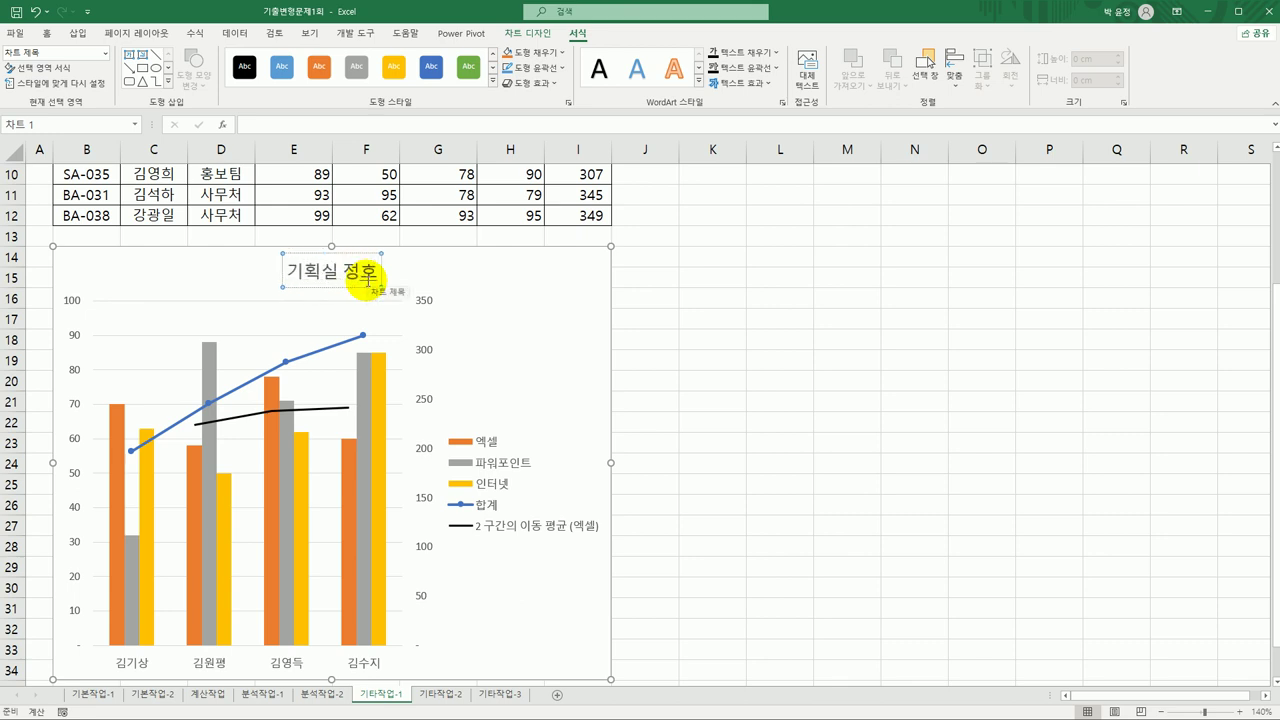
{"action": "key", "text": "BackSpace"}
{"action": "type", "text": "보화"}
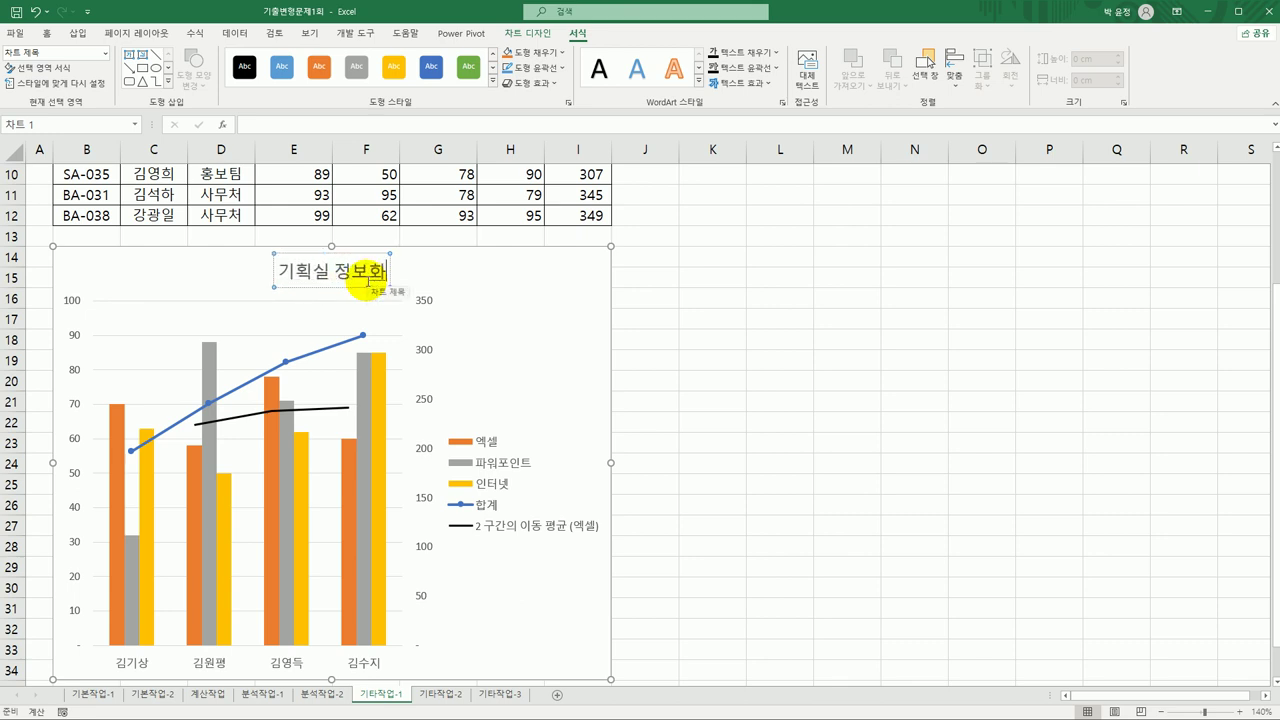
{"action": "type", "text": " 평가"}
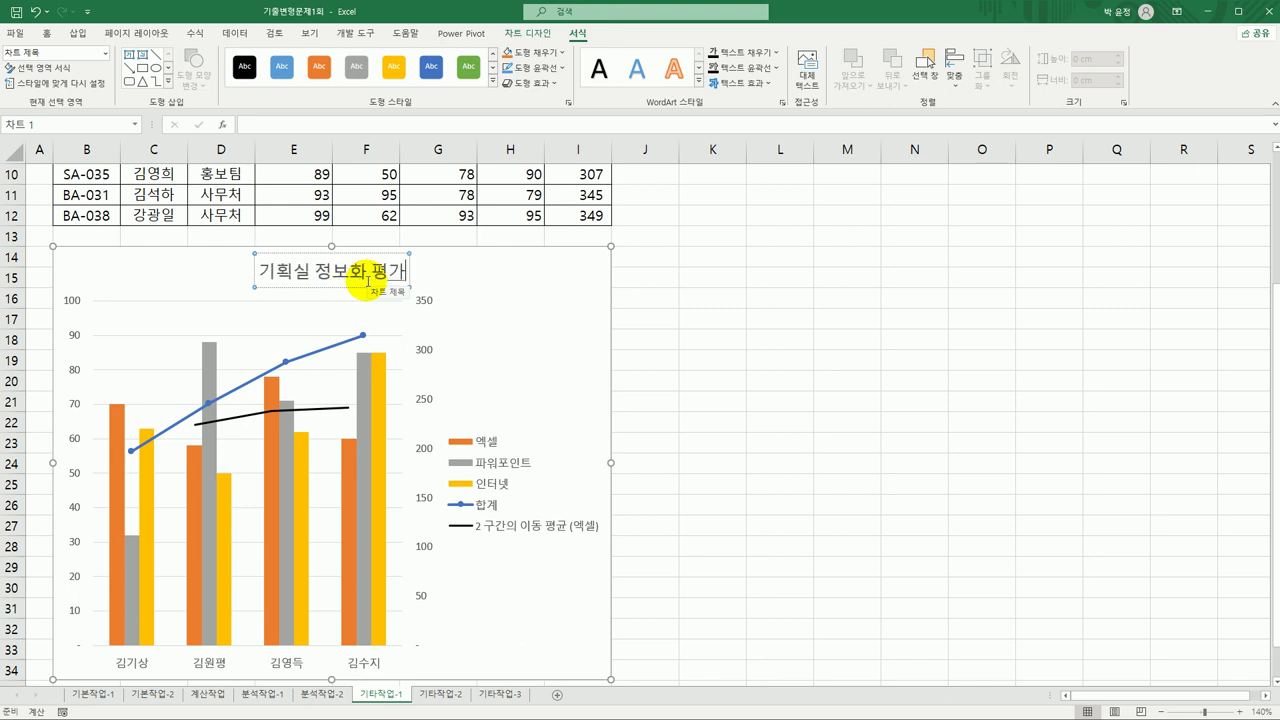
{"action": "key", "text": "Escape"}
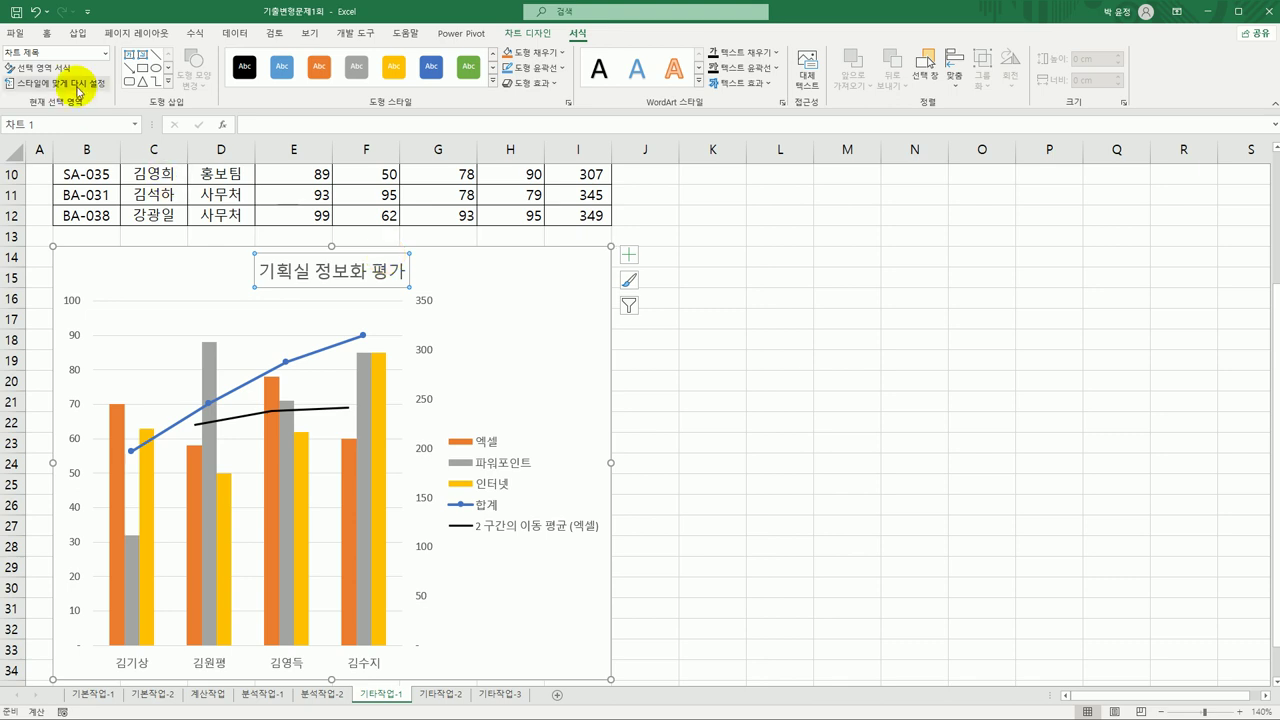
Step: Set the chart title's font size to 15
{"action": "left_click", "coordinate": [41, 34]}
{"action": "left_click", "coordinate": [227, 58]}
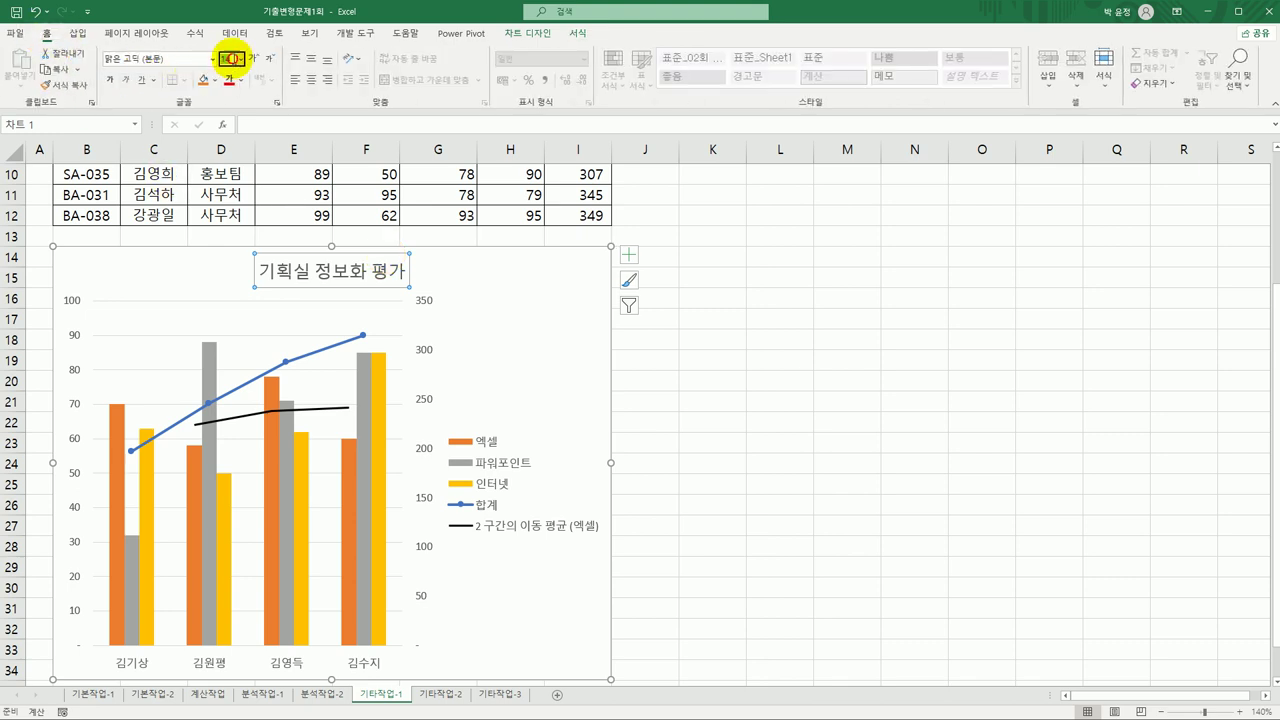
{"action": "type", "text": "15"}
{"action": "key", "text": "Return"}
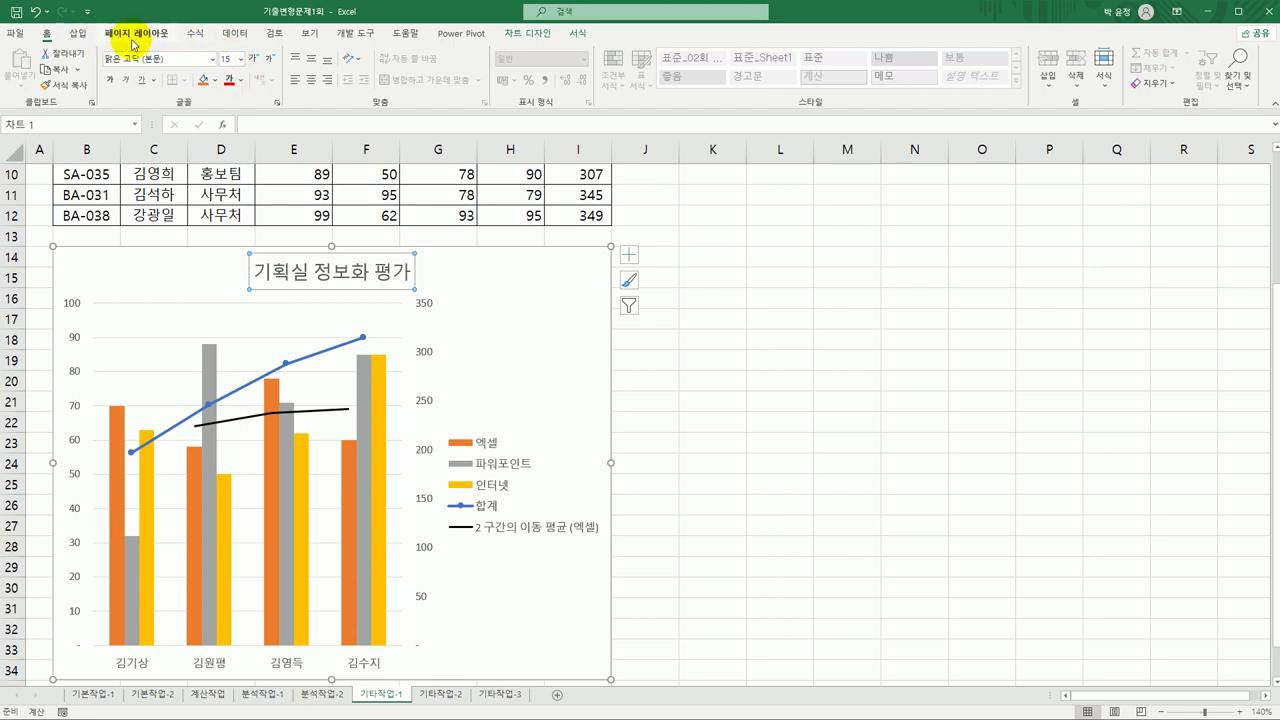
Step: Draw a pentagon arrow shape about 6.2 cm wide and 1.32 cm high over the chart title and remove its fill
{"action": "left_click", "coordinate": [578, 36]}
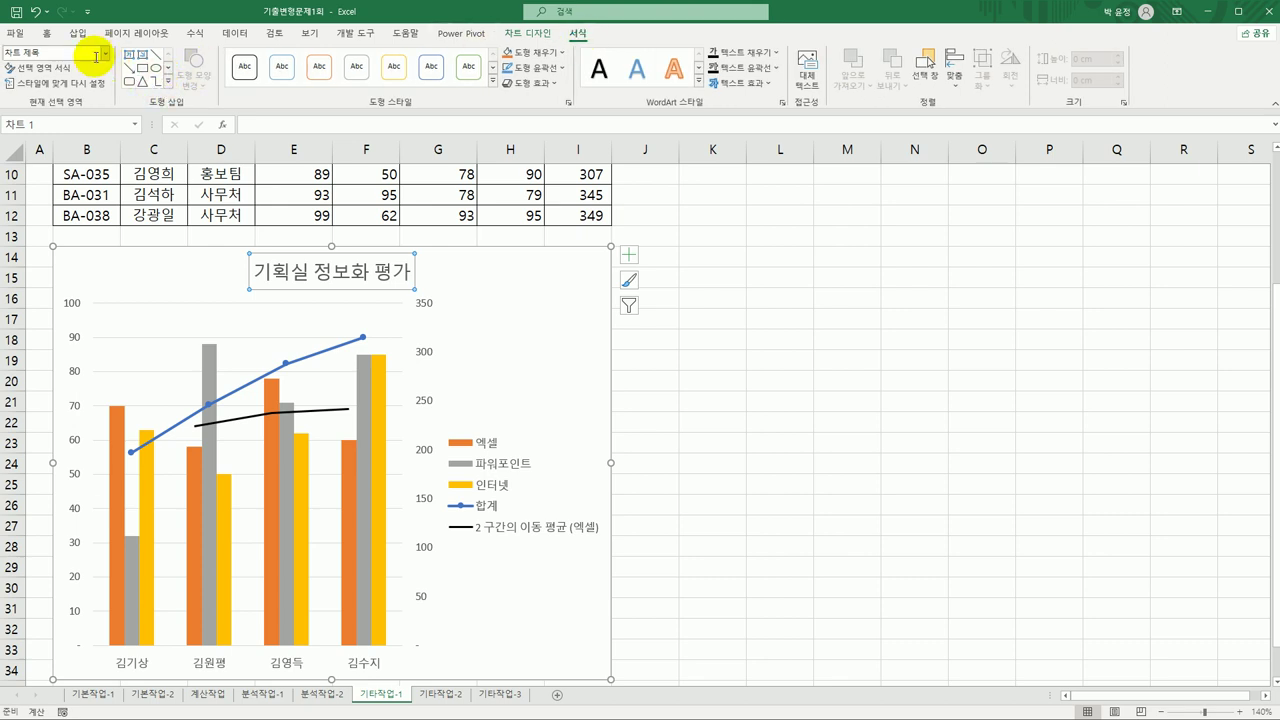
{"action": "left_click", "coordinate": [168, 86]}
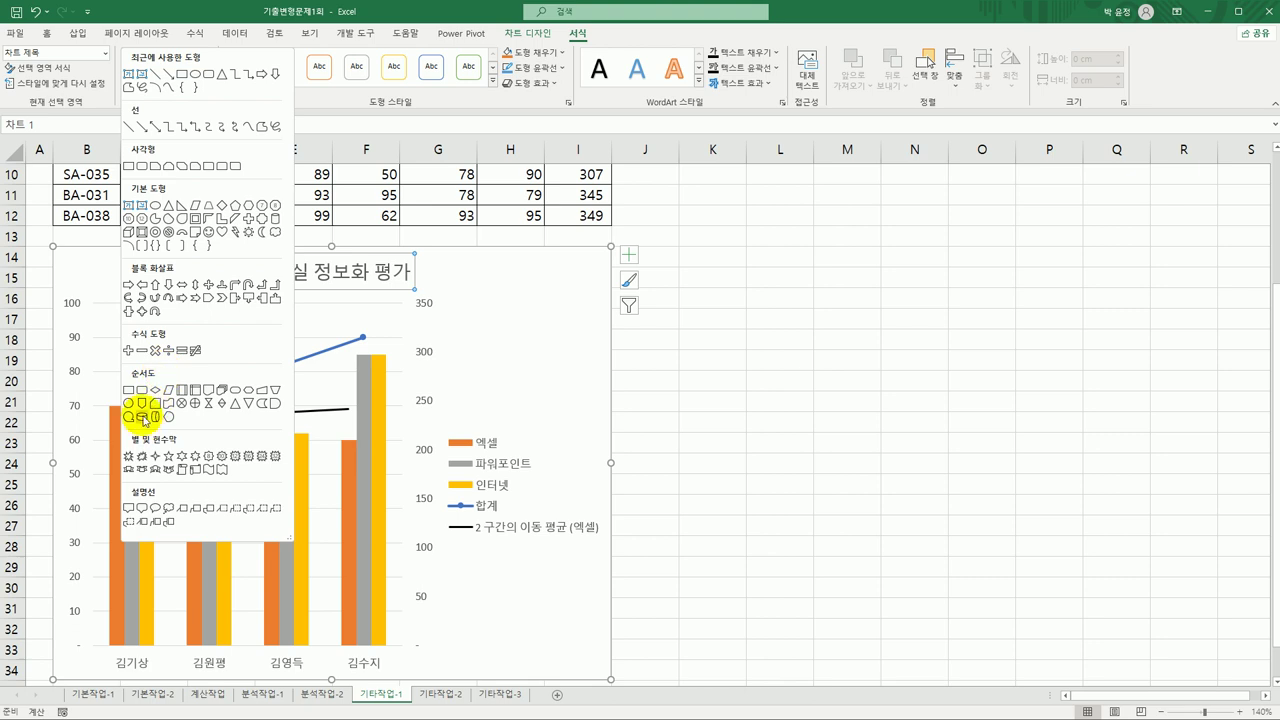
{"action": "left_click", "coordinate": [208, 299]}
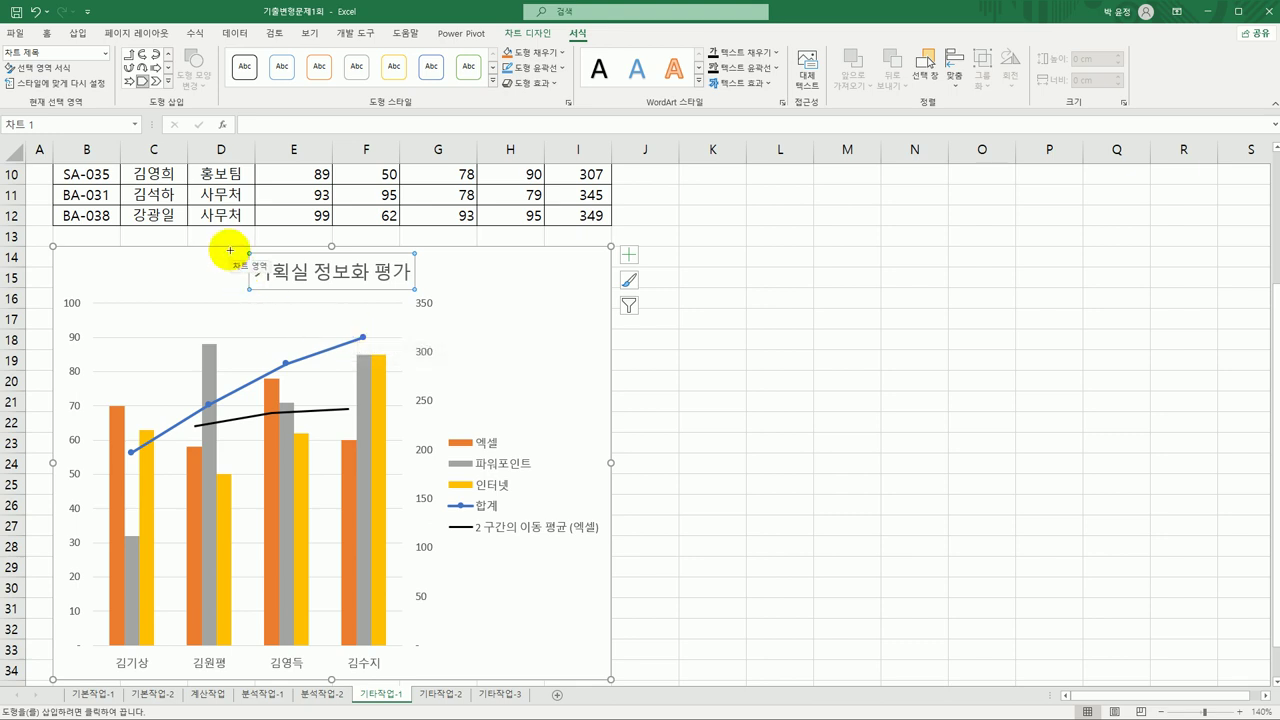
{"action": "left_click_drag", "start_coordinate": [229, 249], "coordinate": [447, 295]}
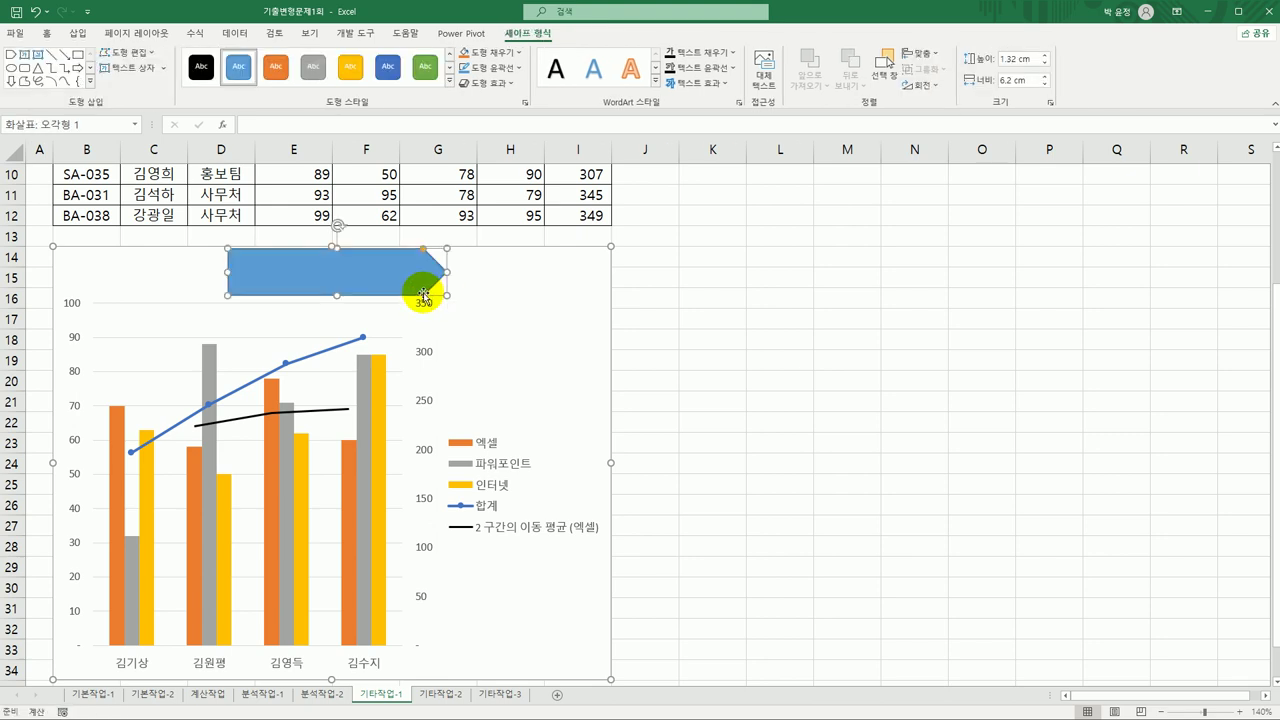
{"action": "left_click", "coordinate": [505, 52]}
{"action": "left_click", "coordinate": [522, 218]}
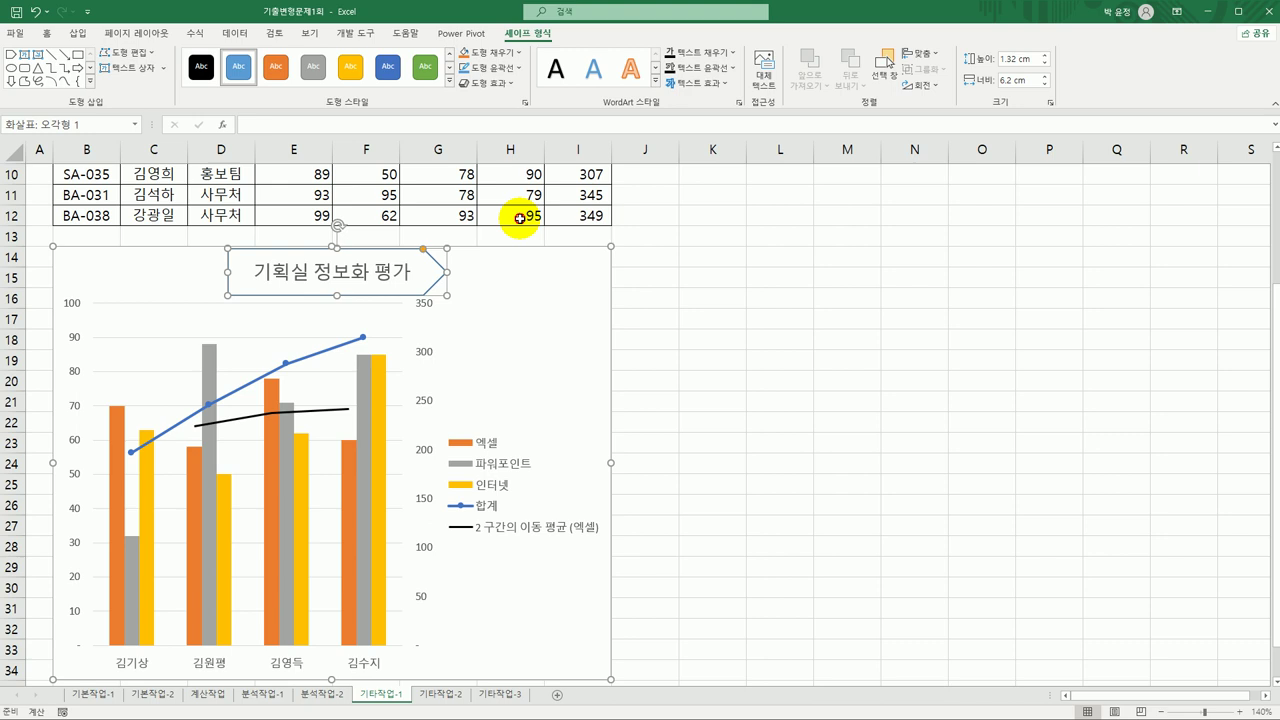
{"action": "left_click", "coordinate": [705, 350]}
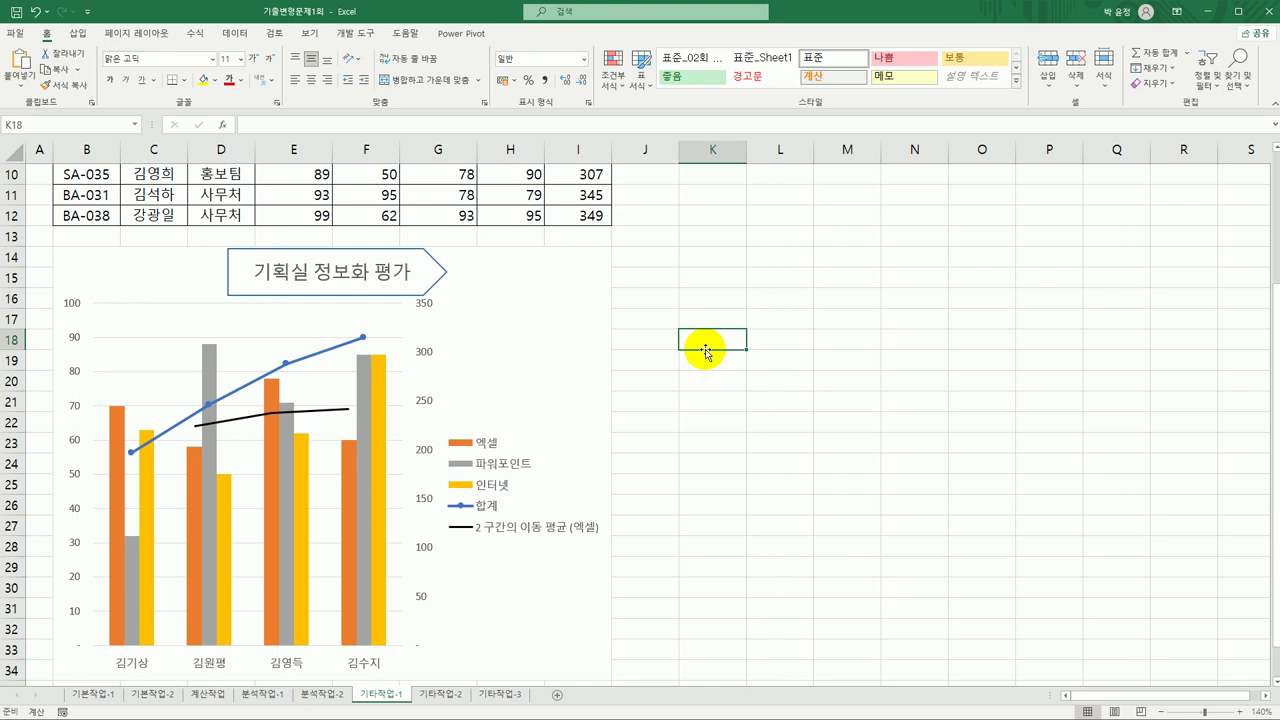
Step: On sheet 기타작업-2, insert a form control button covering cells B2:D3
{"action": "left_click", "coordinate": [450, 693]}
{"action": "left_click", "coordinate": [775, 500]}
{"action": "scroll", "coordinate": [774, 492], "scroll_direction": "up", "scroll_amount": 1}
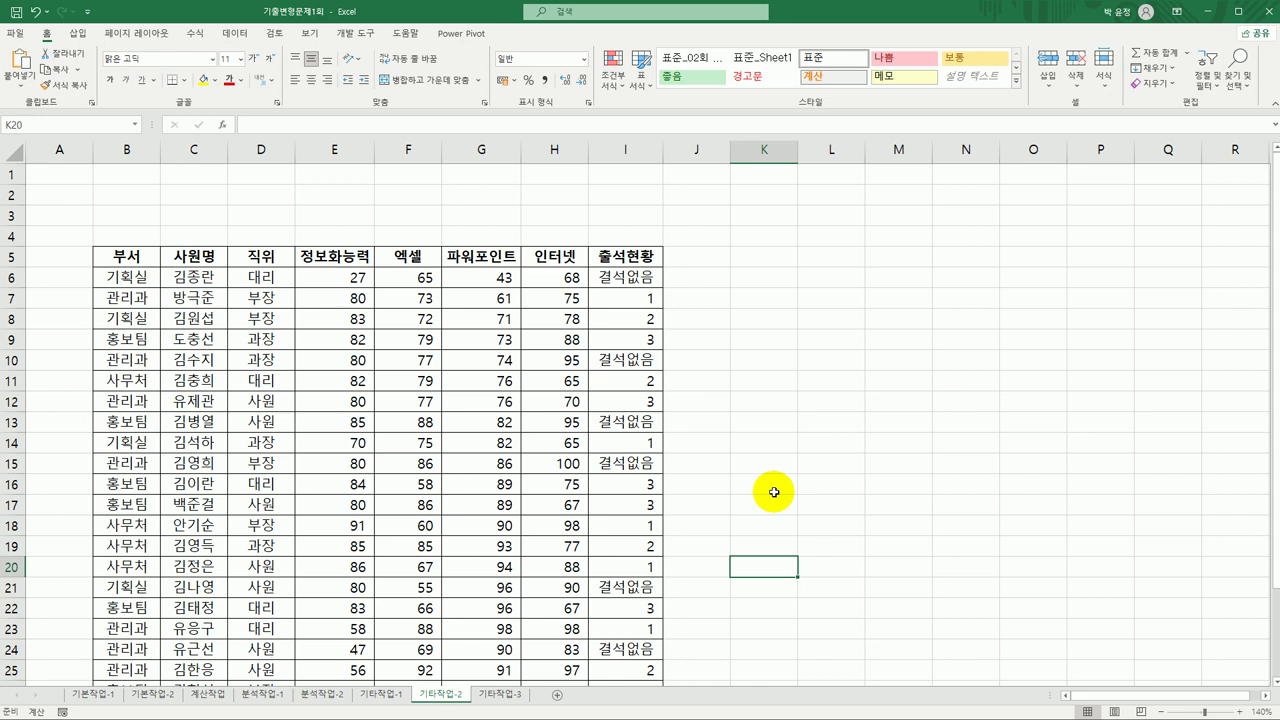
{"action": "left_click", "coordinate": [356, 33]}
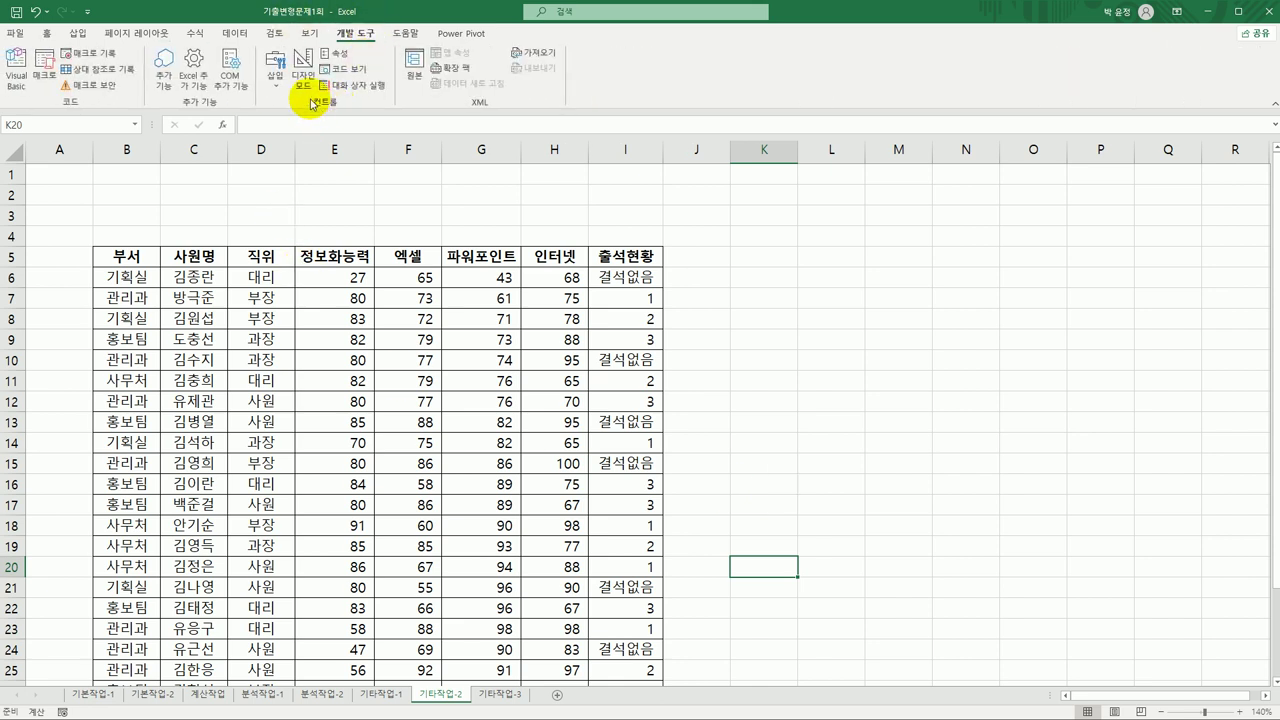
{"action": "left_click", "coordinate": [276, 76]}
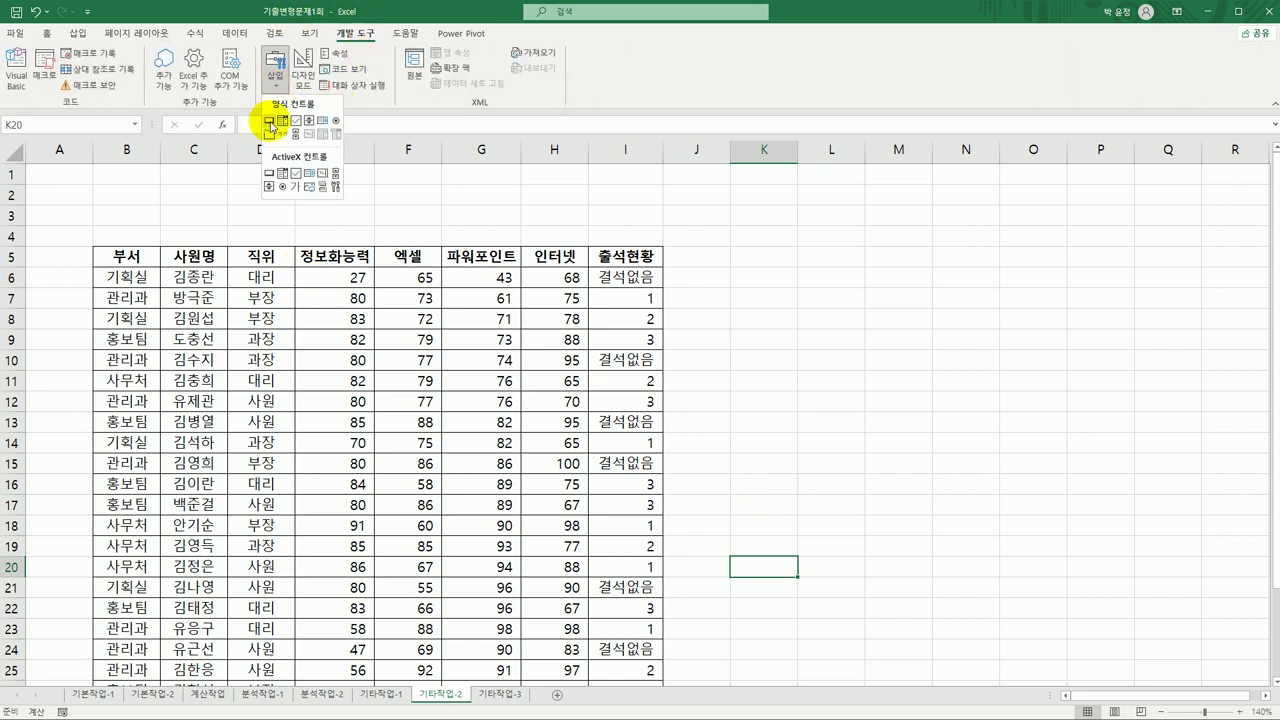
{"action": "left_click", "coordinate": [268, 121]}
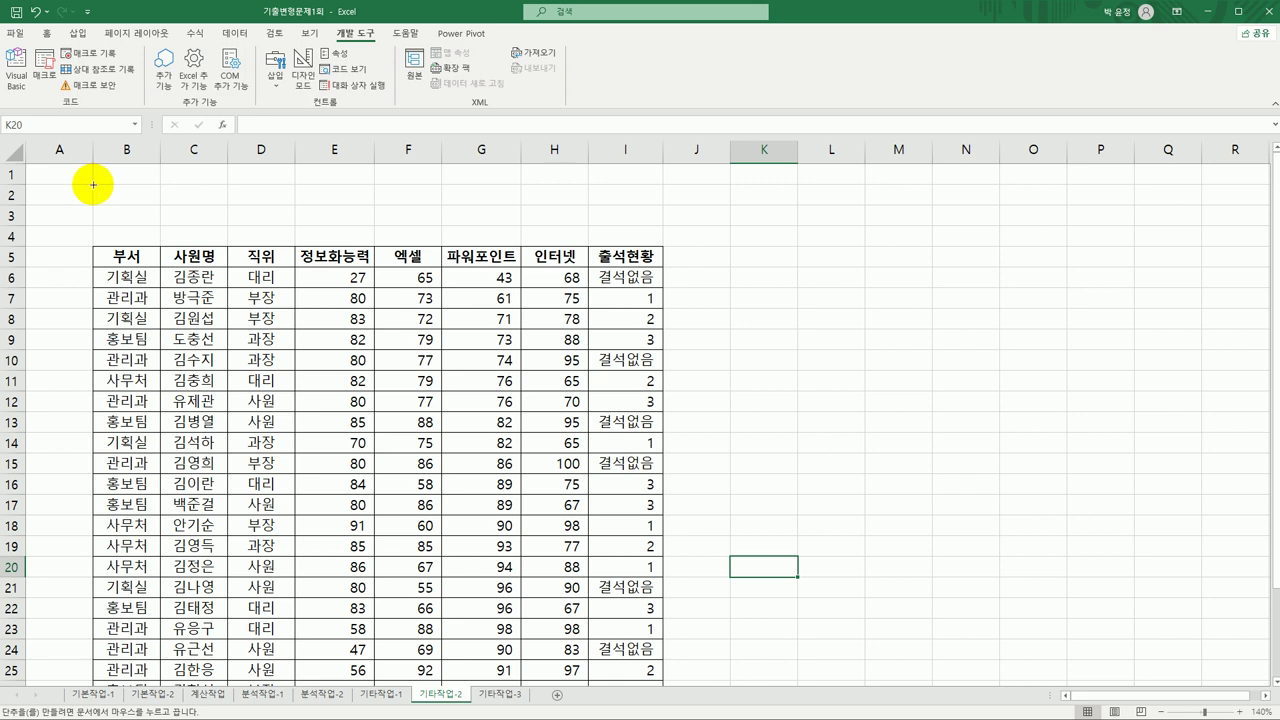
{"action": "left_click_drag", "start_coordinate": [93, 184], "coordinate": [335, 235]}
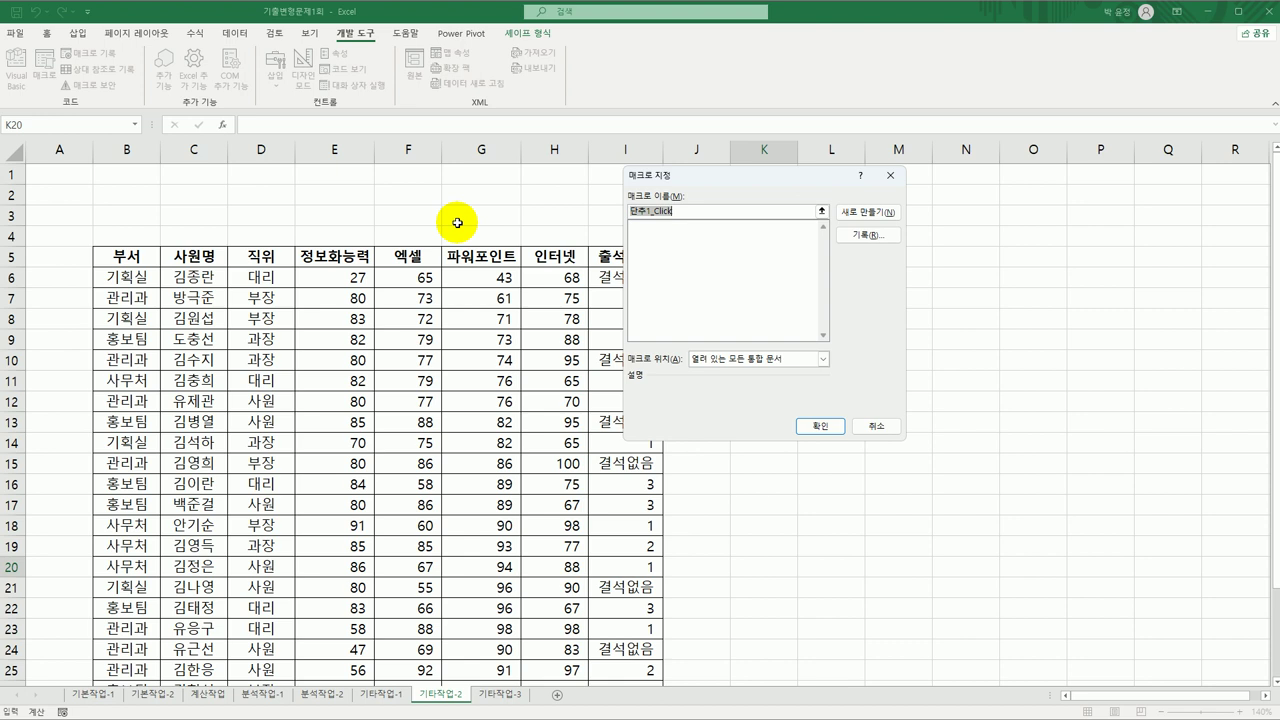
Step: Name the button's macro 서식적용 and start recording it in the current workbook
{"action": "type", "text": "서식적용"}
{"action": "left_click", "coordinate": [839, 236]}
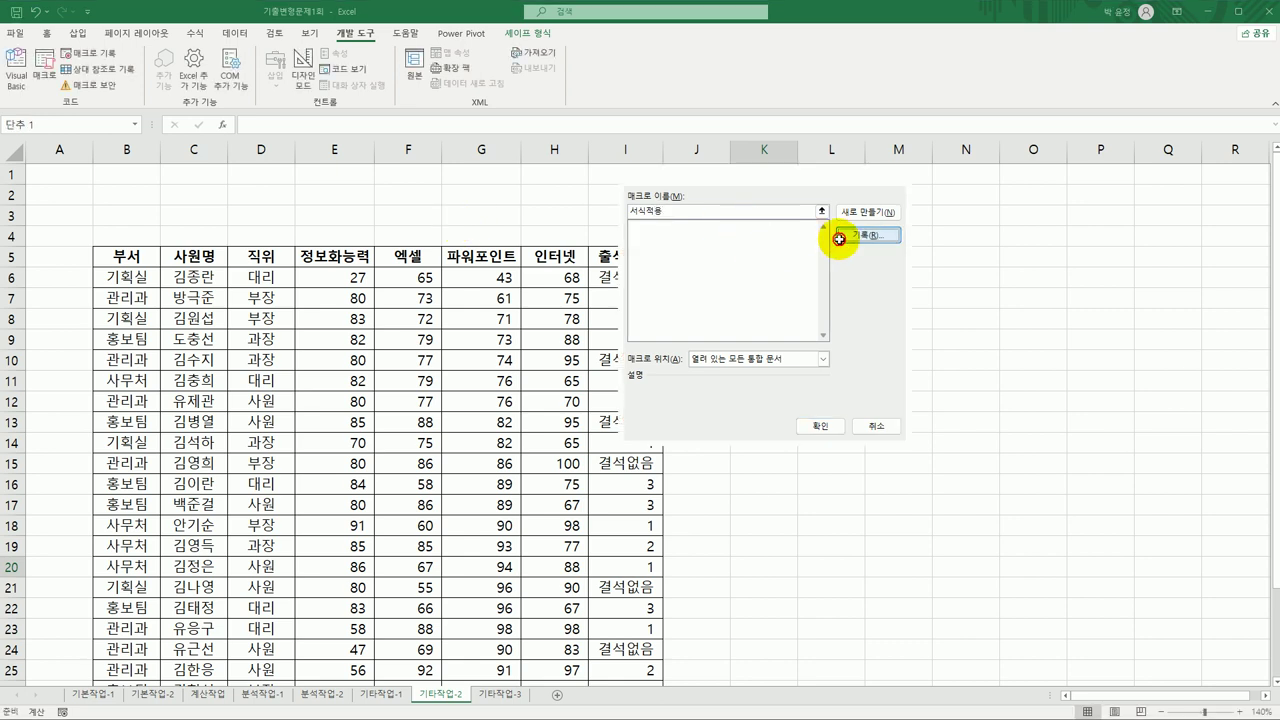
{"action": "left_click_drag", "start_coordinate": [809, 209], "coordinate": [877, 213]}
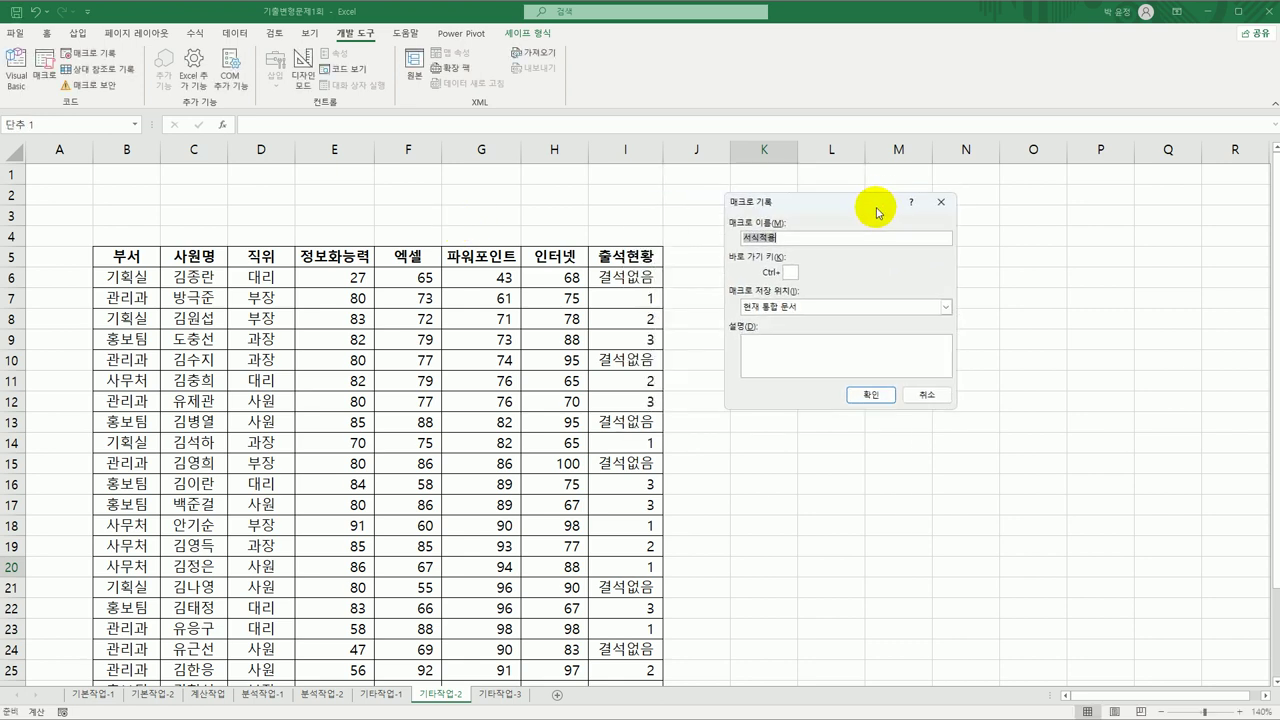
{"action": "left_click", "coordinate": [870, 394]}
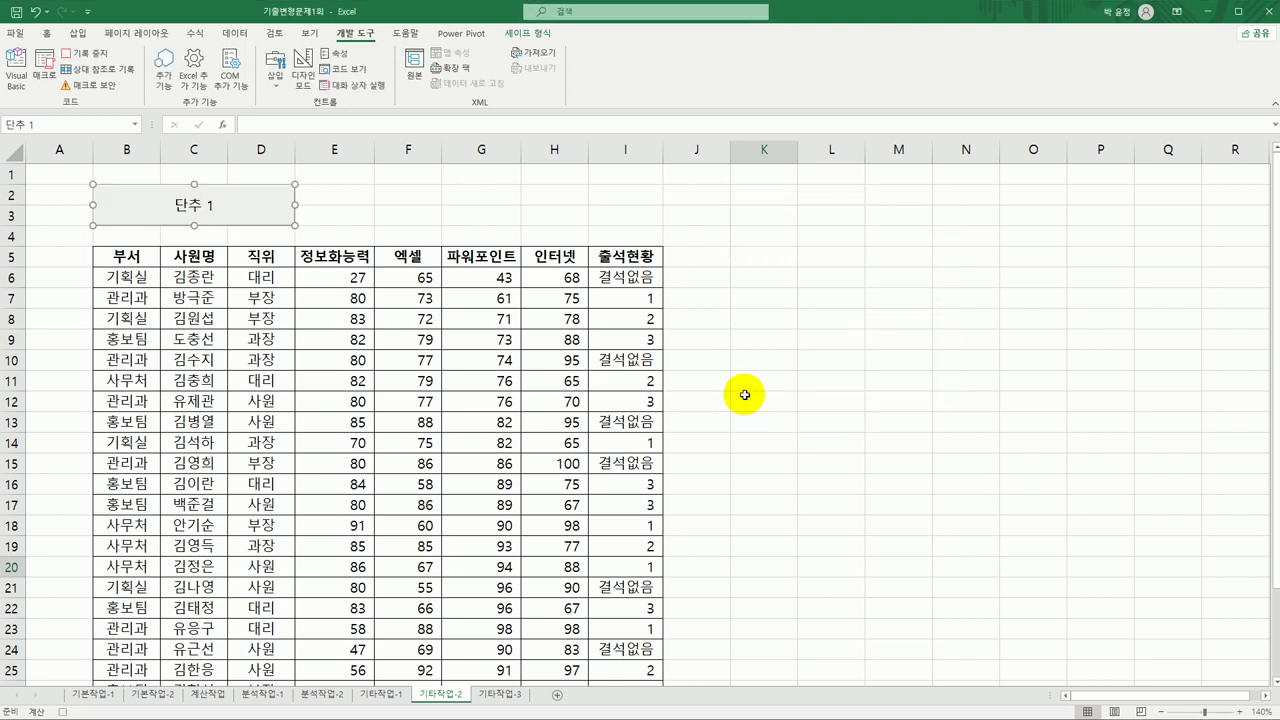
Step: Apply the custom number format [빨강][<=60]0;[파랑][>=90]0;0 to the score cells E6:H30
{"action": "left_click", "coordinate": [333, 279]}
{"action": "left_click_drag", "start_coordinate": [333, 279], "coordinate": [556, 707]}
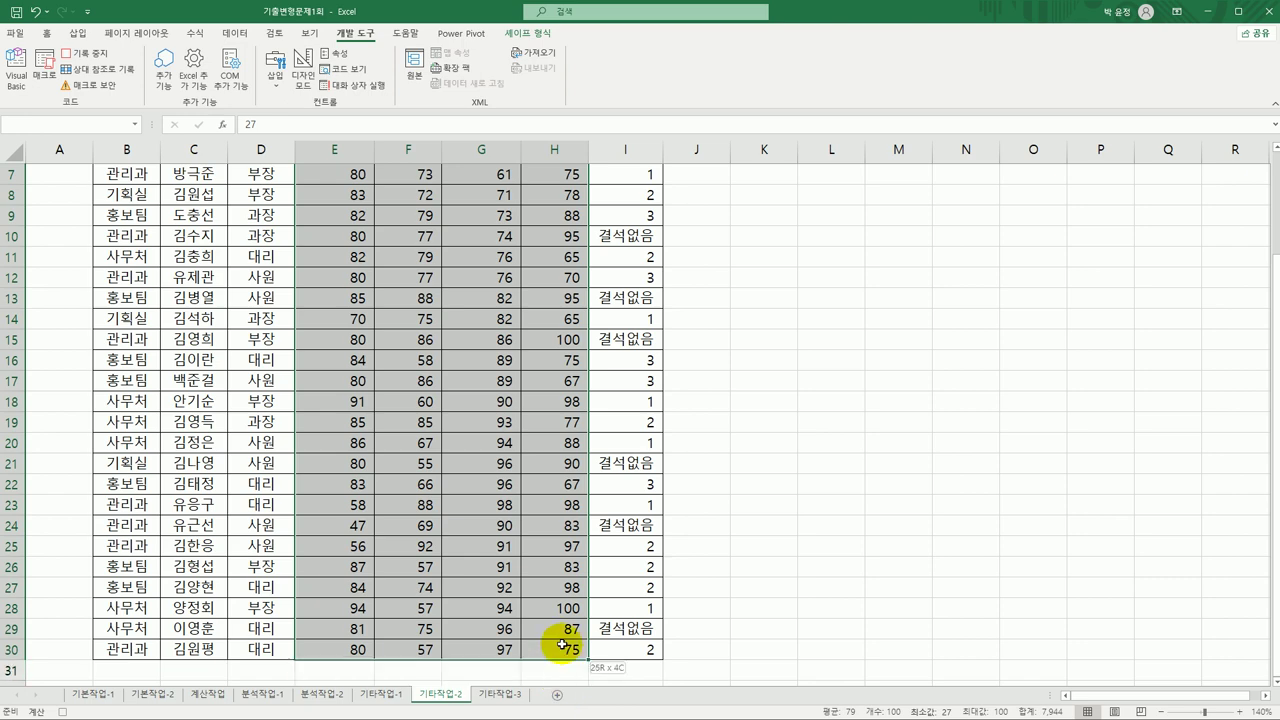
{"action": "scroll", "coordinate": [533, 444], "scroll_direction": "up", "scroll_amount": 2}
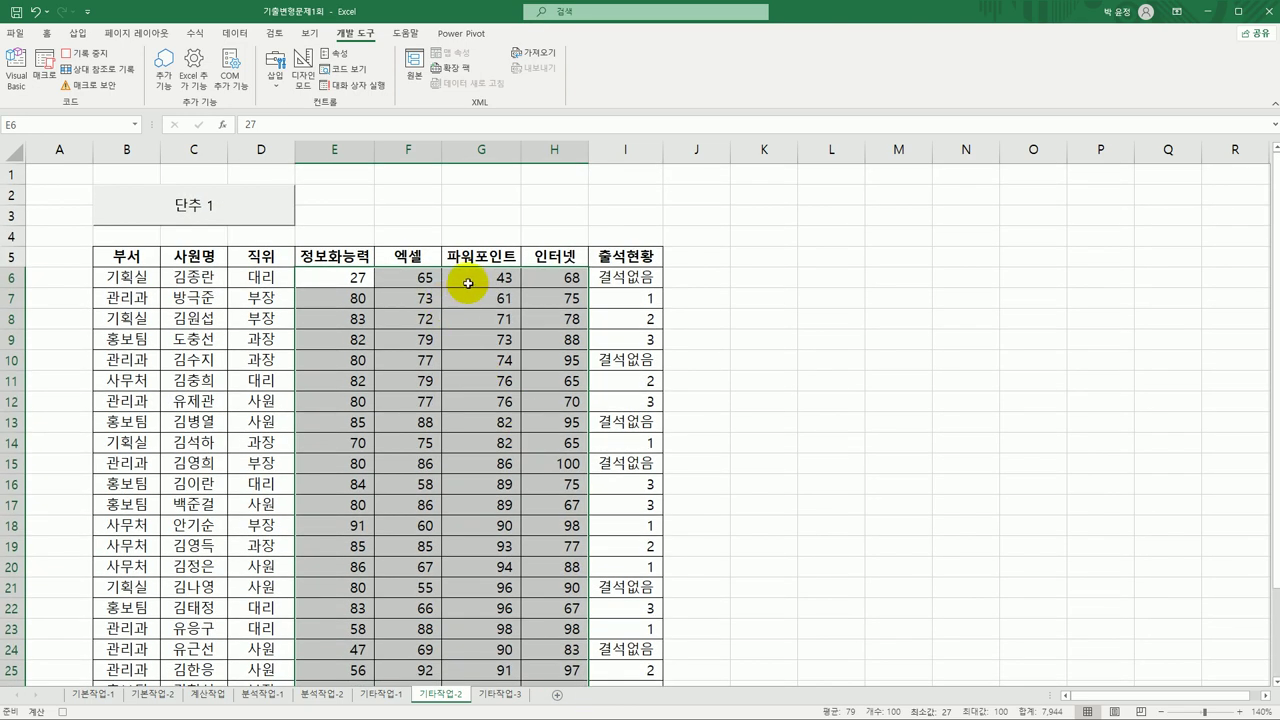
{"action": "right_click", "coordinate": [466, 280]}
{"action": "left_click", "coordinate": [585, 571]}
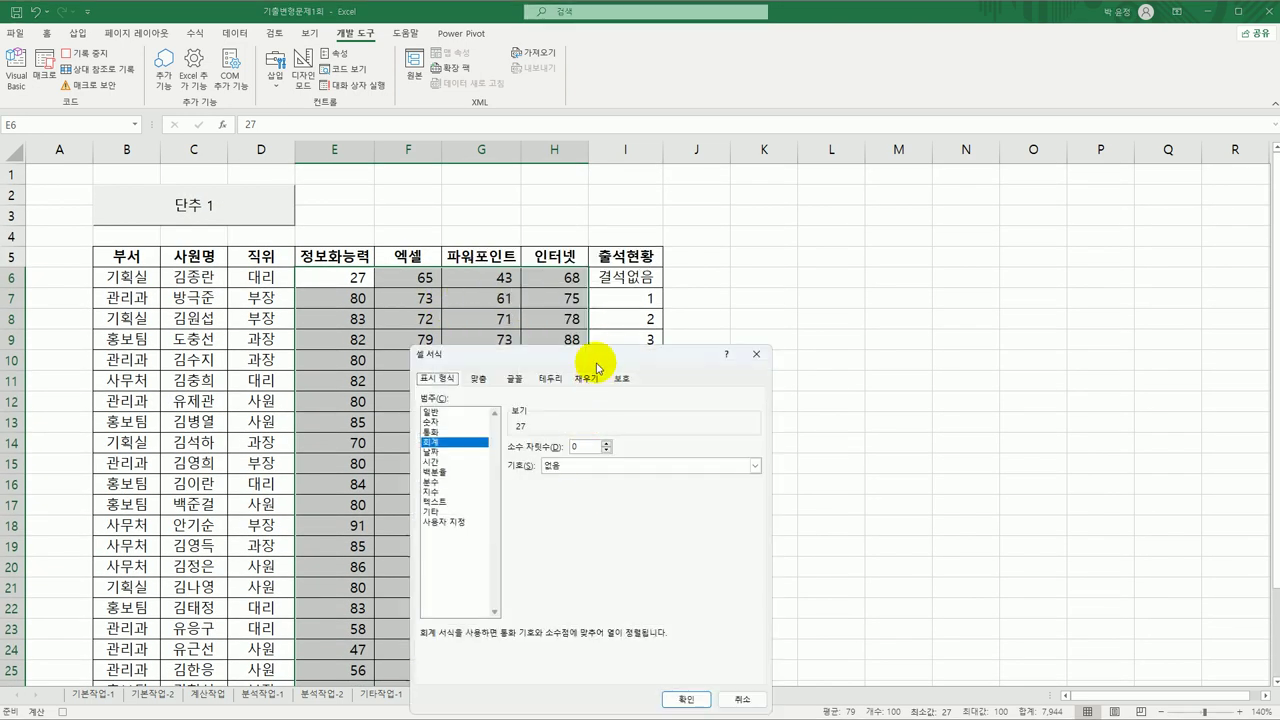
{"action": "left_click_drag", "start_coordinate": [597, 358], "coordinate": [806, 183]}
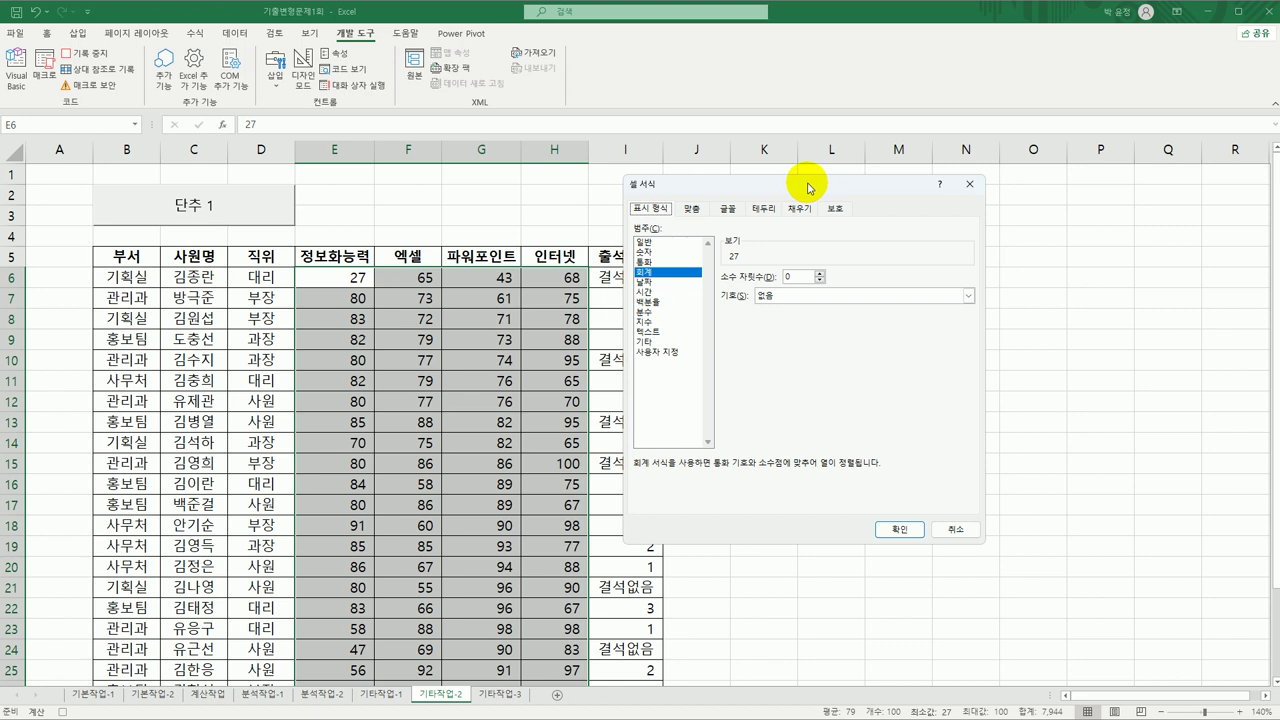
{"action": "left_click", "coordinate": [657, 352]}
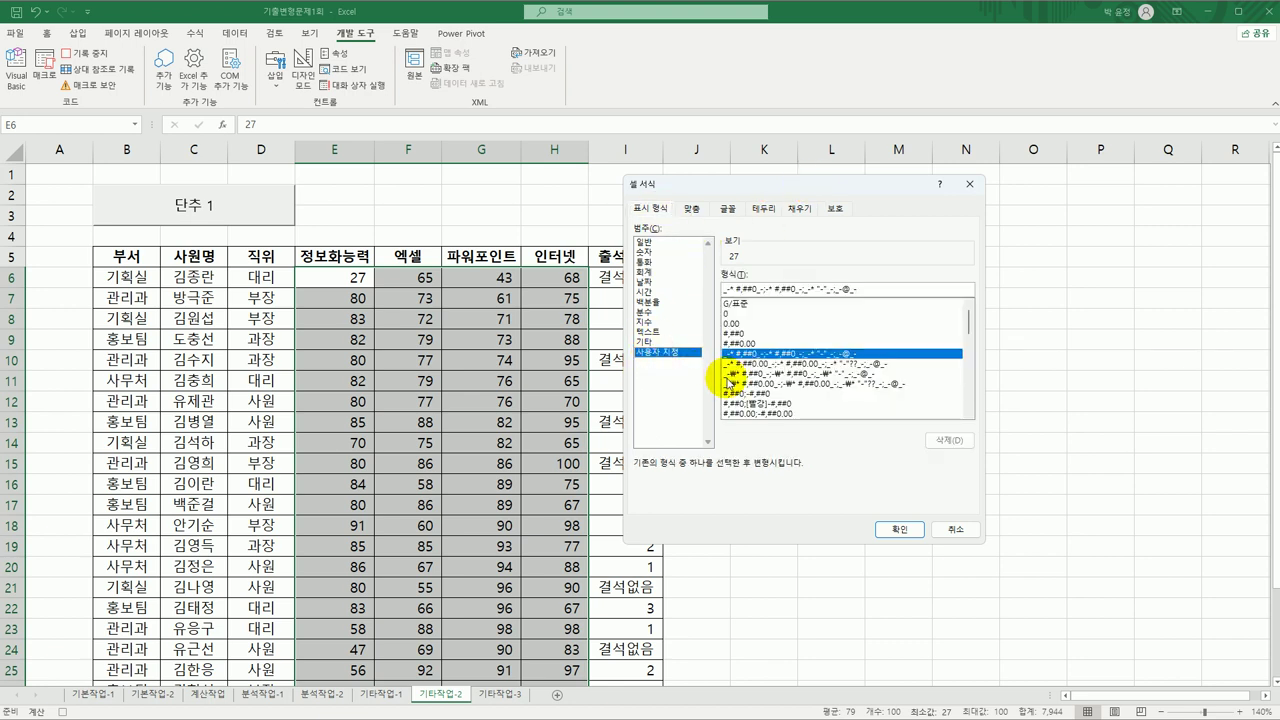
{"action": "left_click_drag", "start_coordinate": [870, 289], "coordinate": [669, 290]}
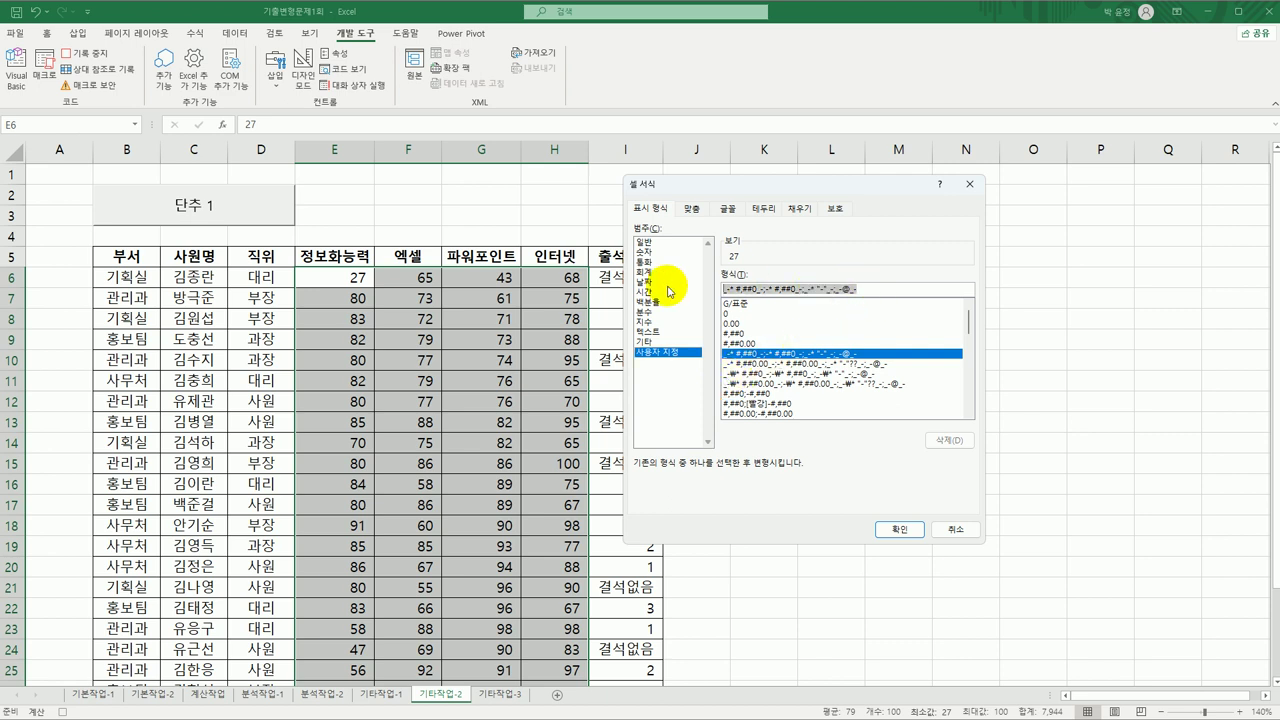
{"action": "key", "text": "BackSpace"}
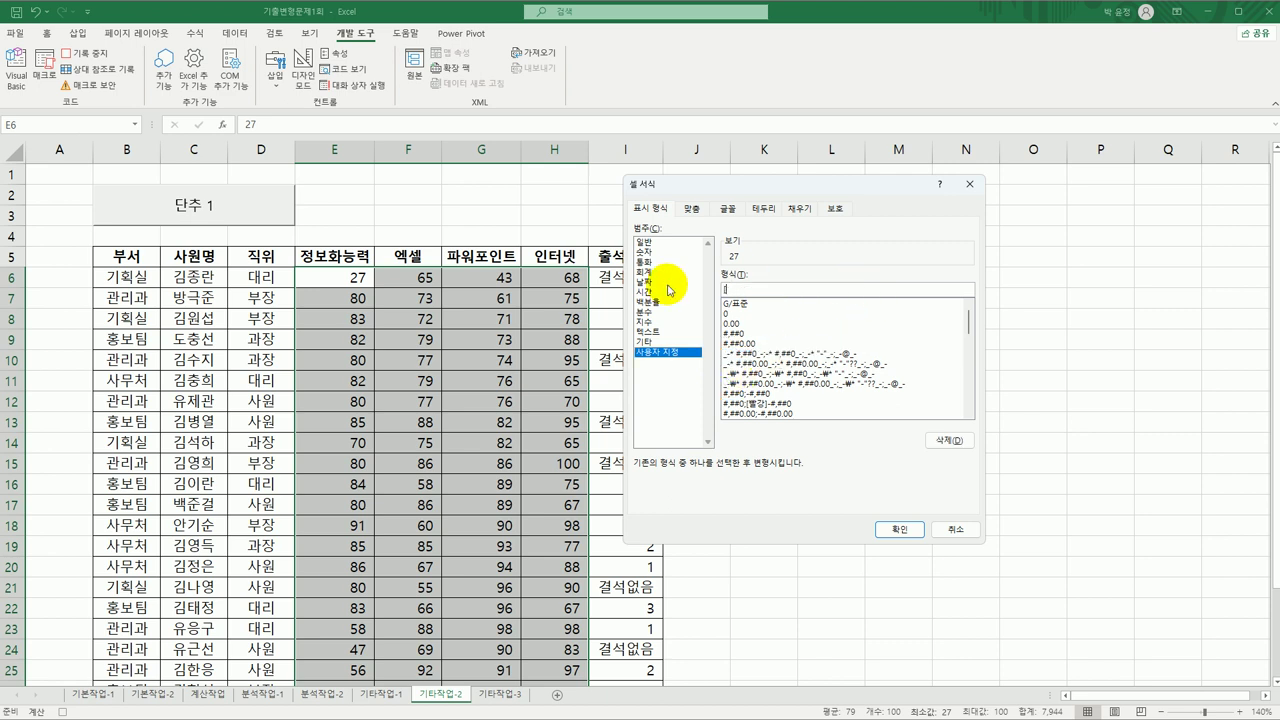
{"action": "type", "text": "[빨강][<=60]0;[파랑][>=90]0;0"}
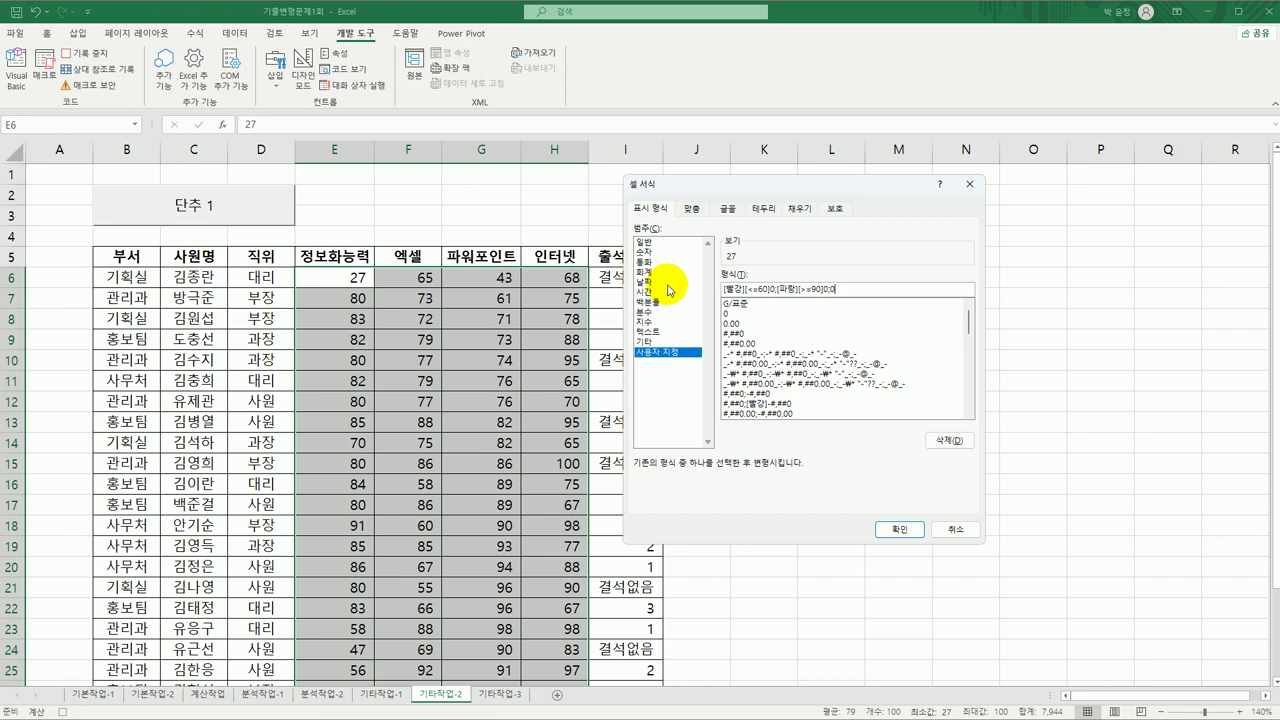
{"action": "left_click", "coordinate": [898, 529]}
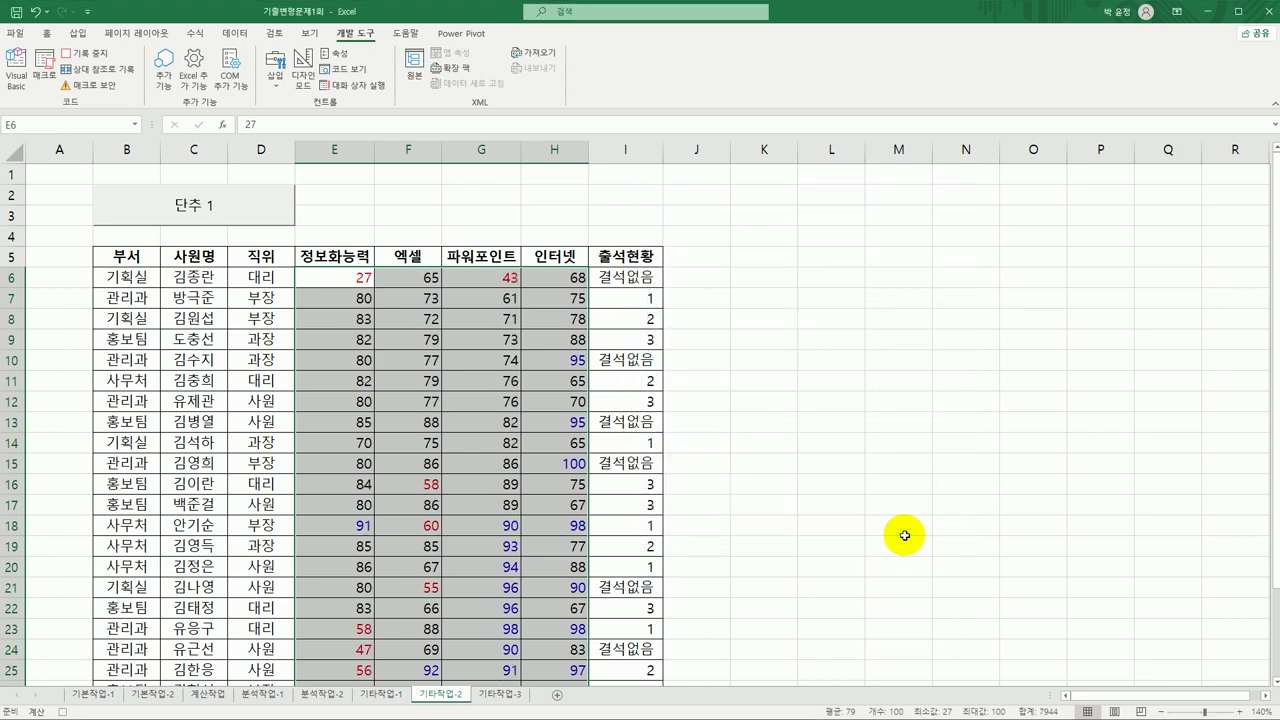
Step: Stop recording the macro and change the button's label to 서식적용
{"action": "left_click", "coordinate": [570, 281]}
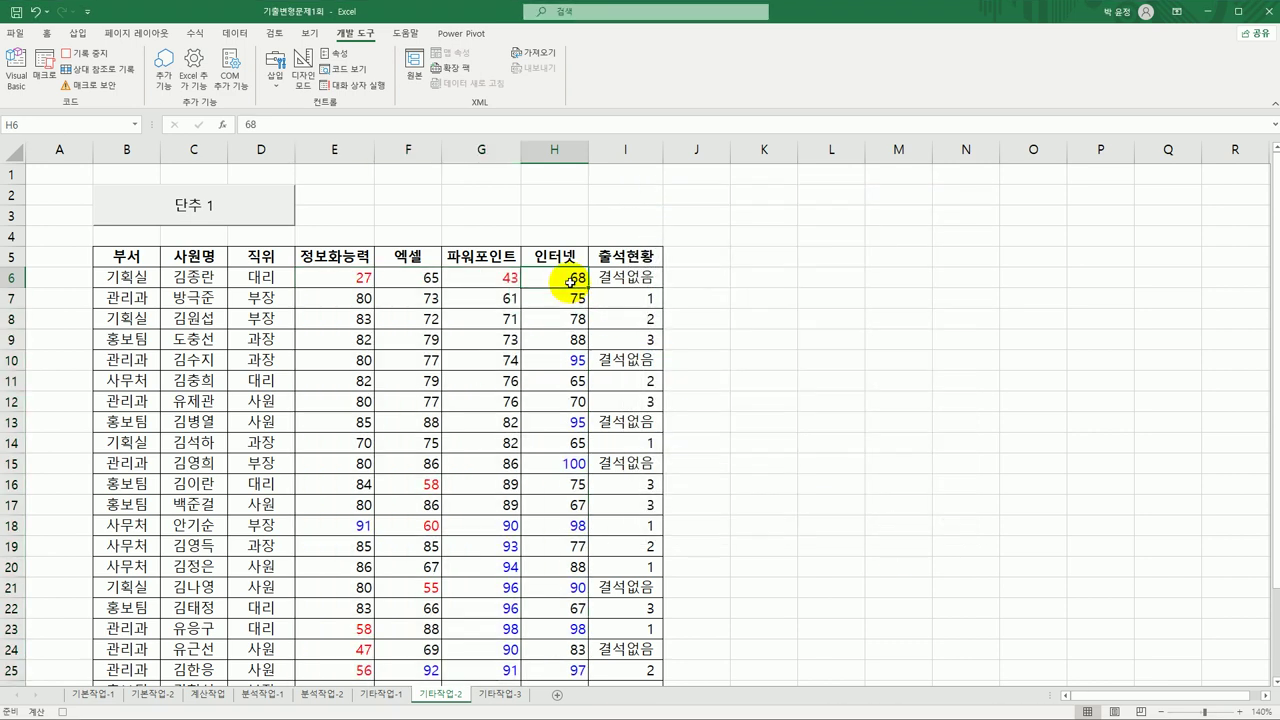
{"action": "left_click", "coordinate": [85, 53]}
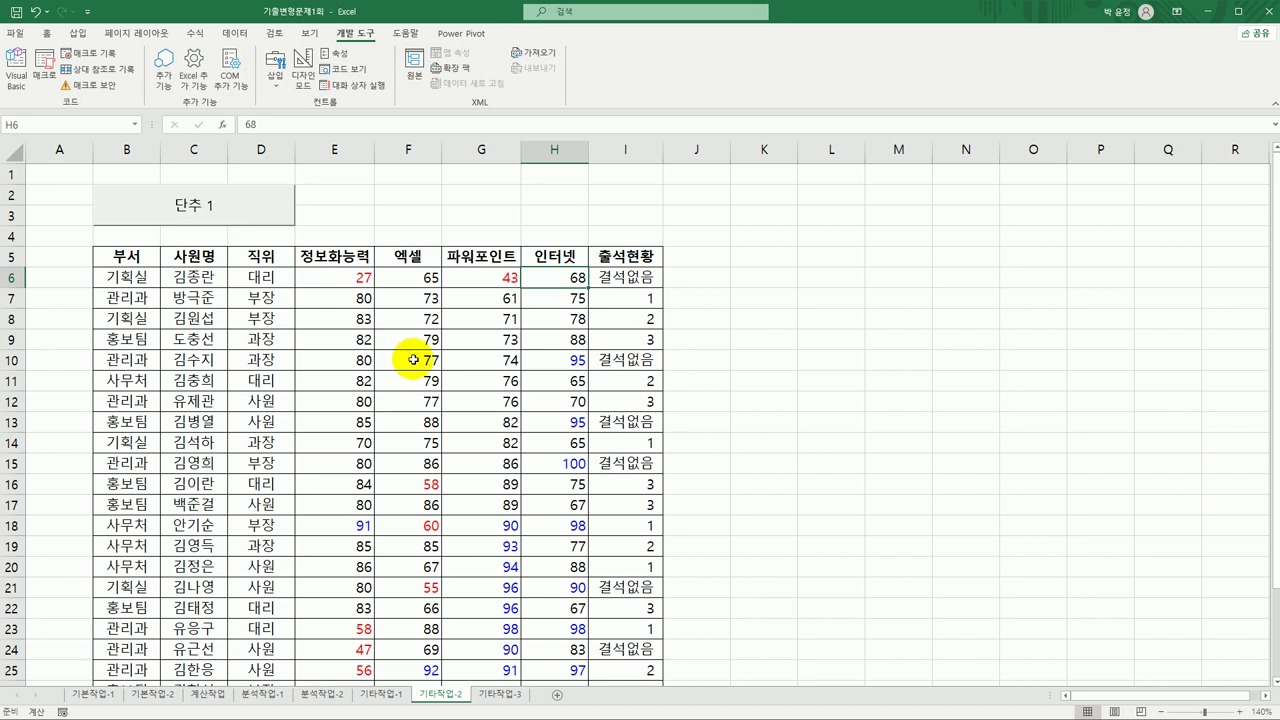
{"action": "right_click", "coordinate": [230, 207]}
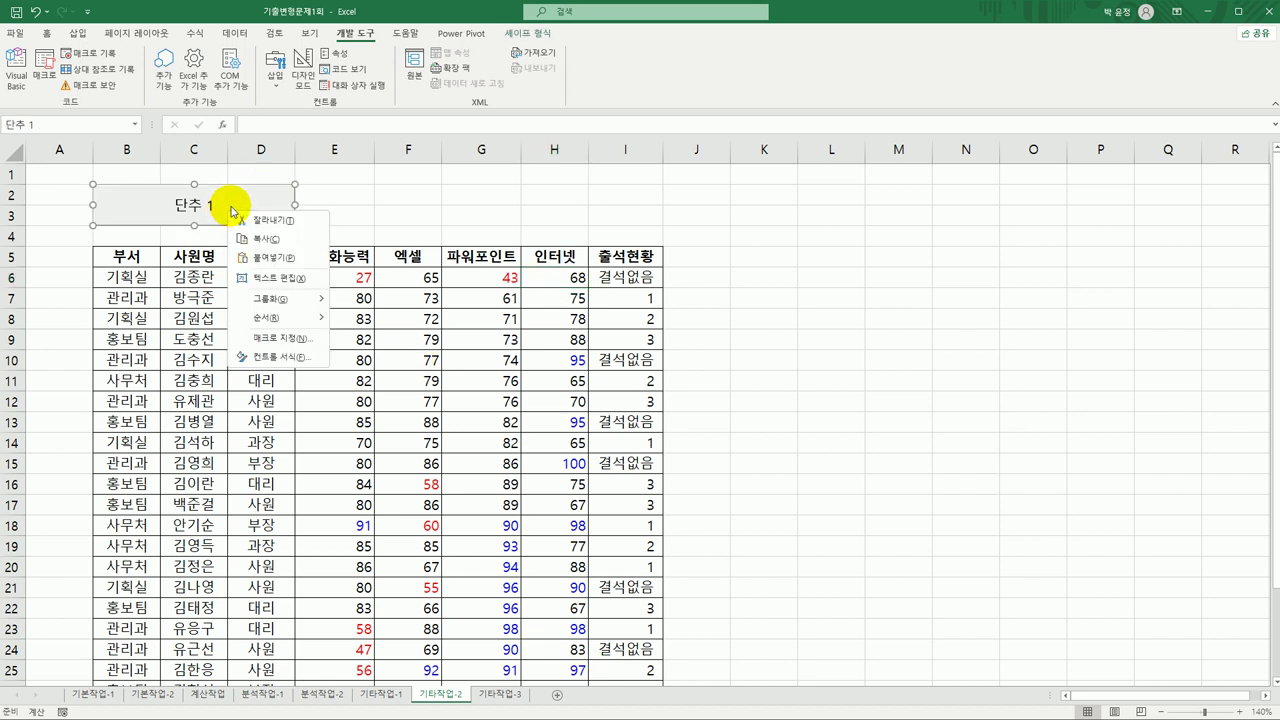
{"action": "left_click", "coordinate": [285, 280]}
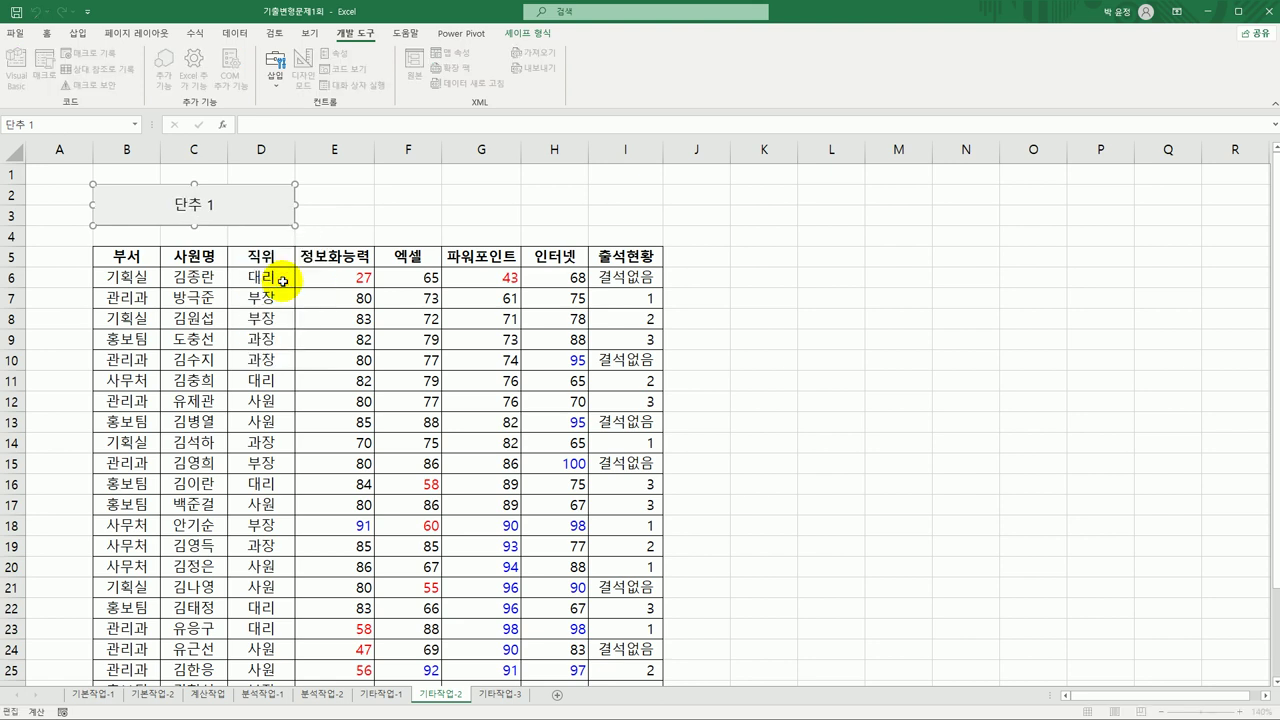
{"action": "key", "text": "ctrl+a"}
{"action": "type", "text": "서식적용"}
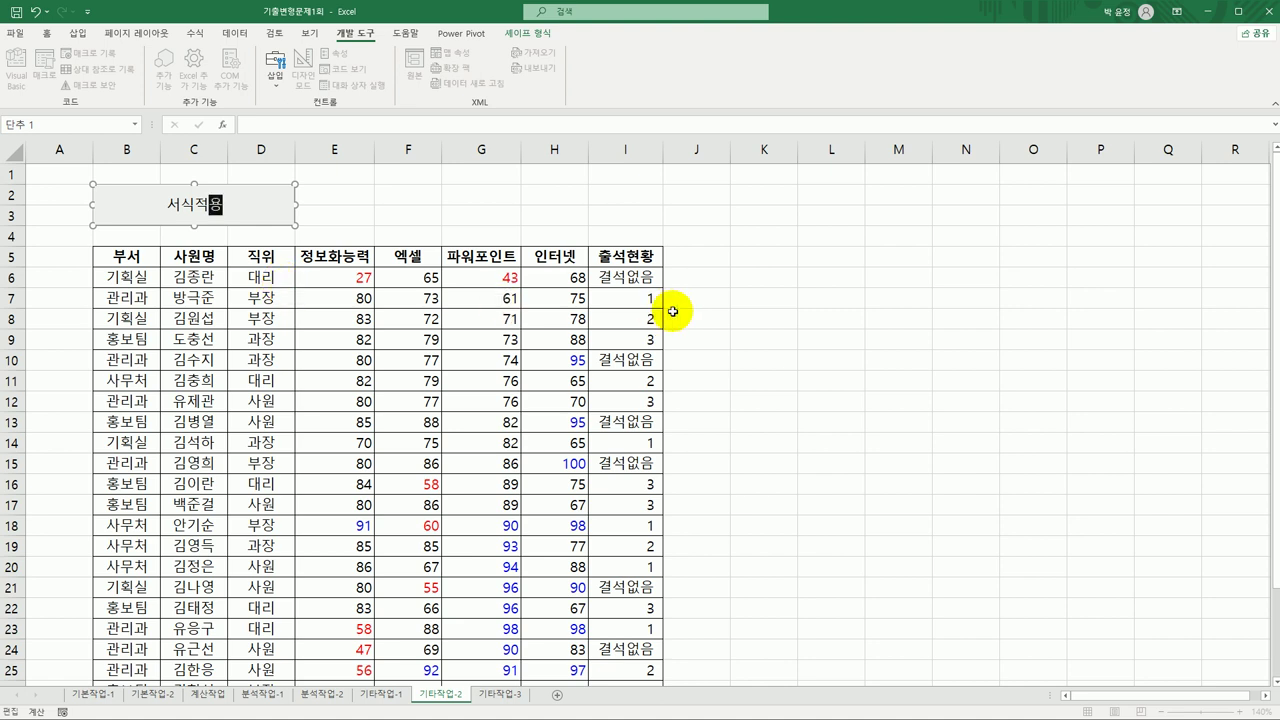
{"action": "left_click", "coordinate": [733, 315]}
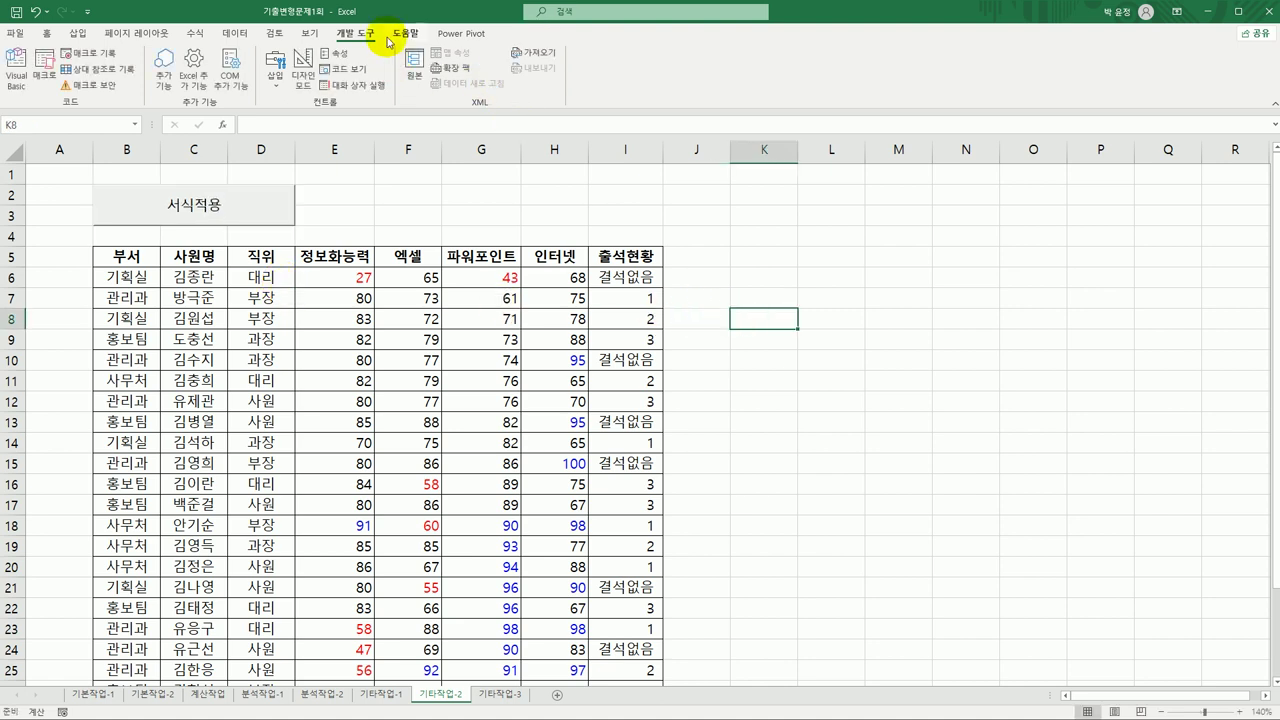
Step: Insert a second form control button covering F2:H3 and start recording its macro as 그래프보기 in the current workbook
{"action": "left_click", "coordinate": [281, 83]}
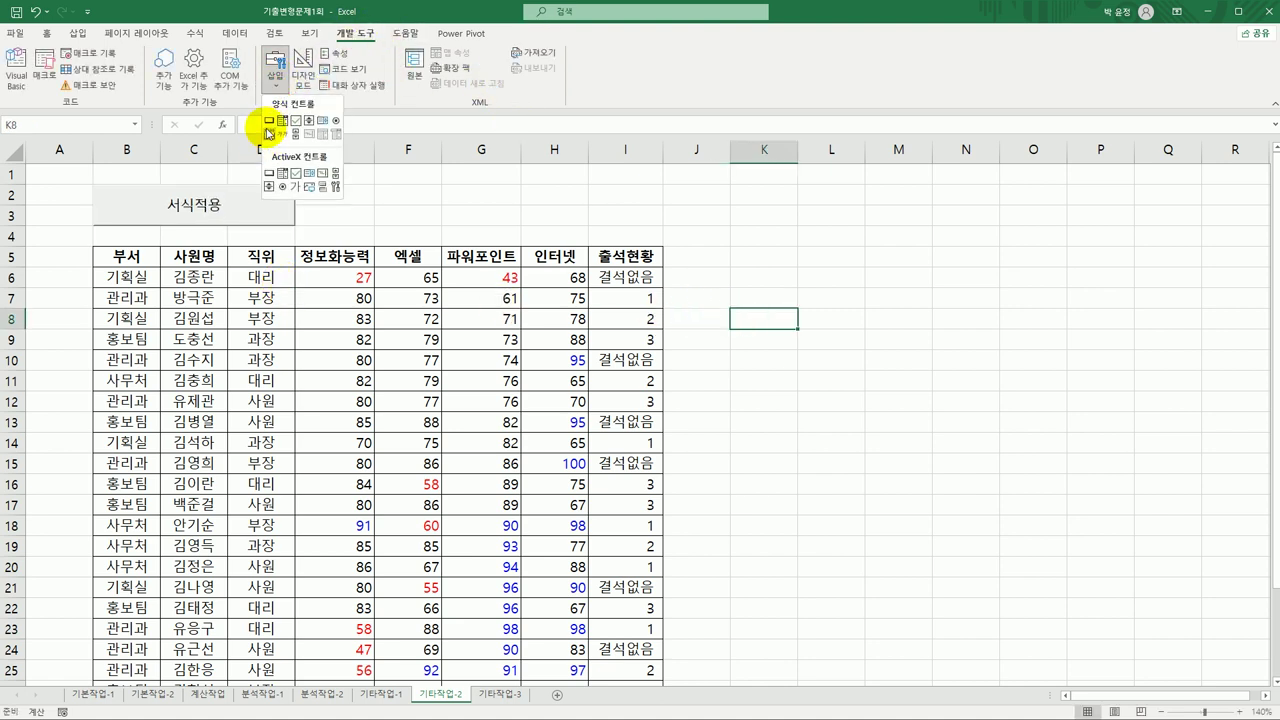
{"action": "left_click", "coordinate": [265, 122]}
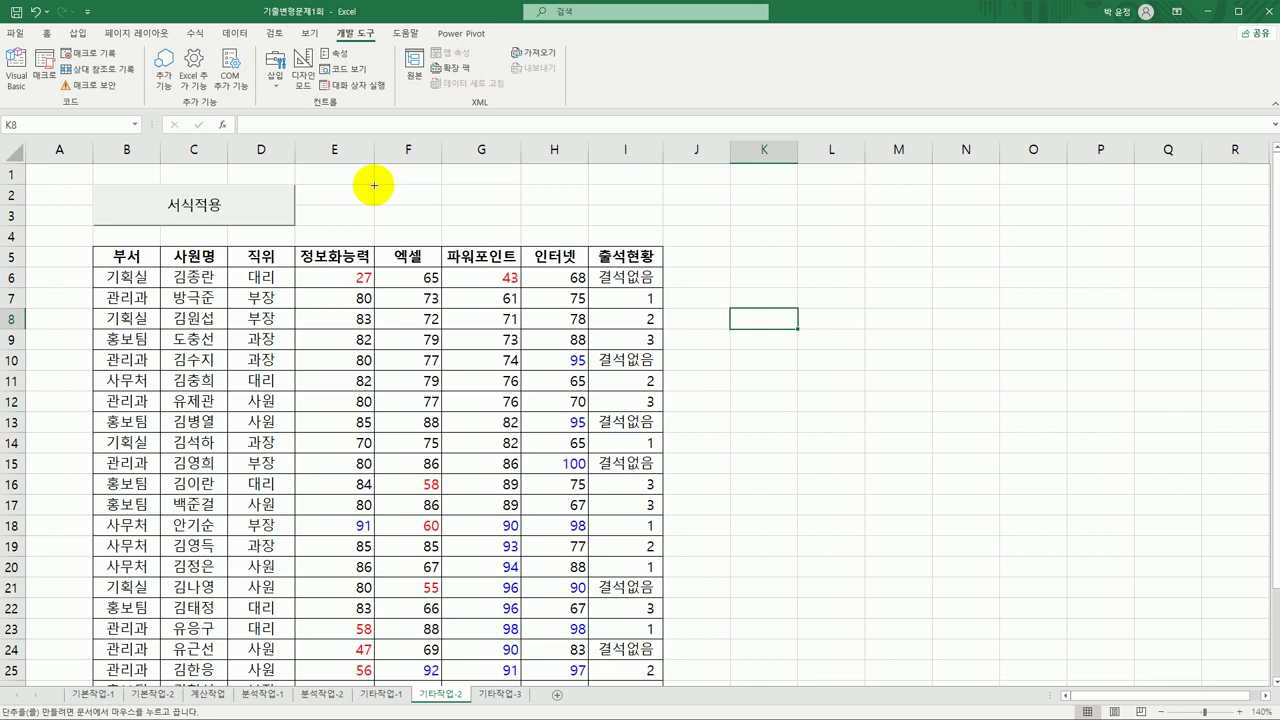
{"action": "left_click_drag", "start_coordinate": [374, 185], "coordinate": [563, 225]}
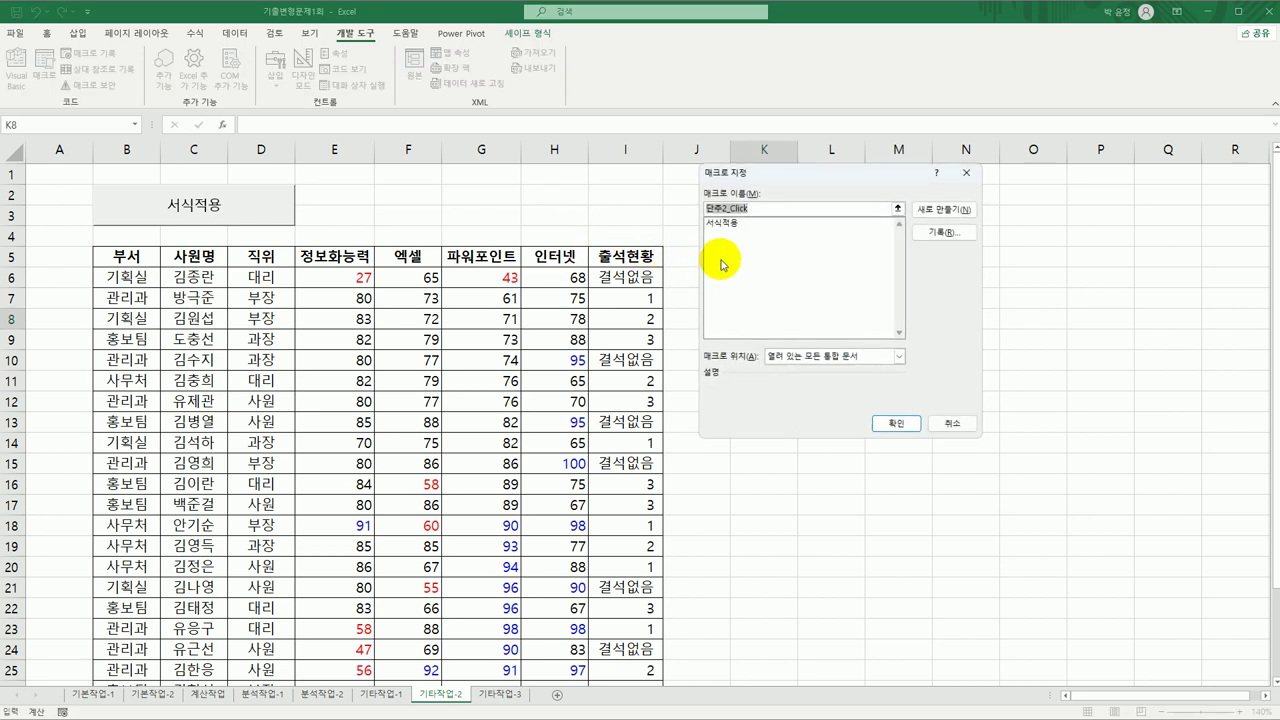
{"action": "key", "text": "BackSpace"}
{"action": "type", "text": "그래프보기"}
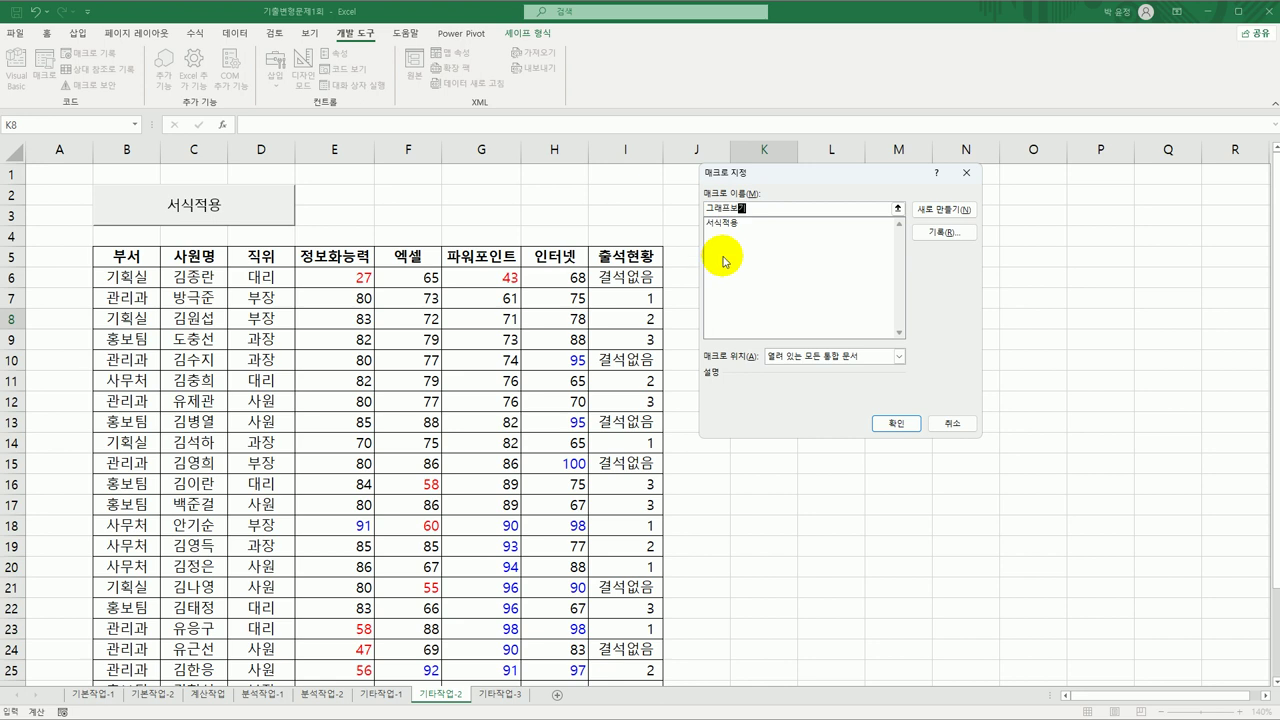
{"action": "left_click", "coordinate": [941, 231]}
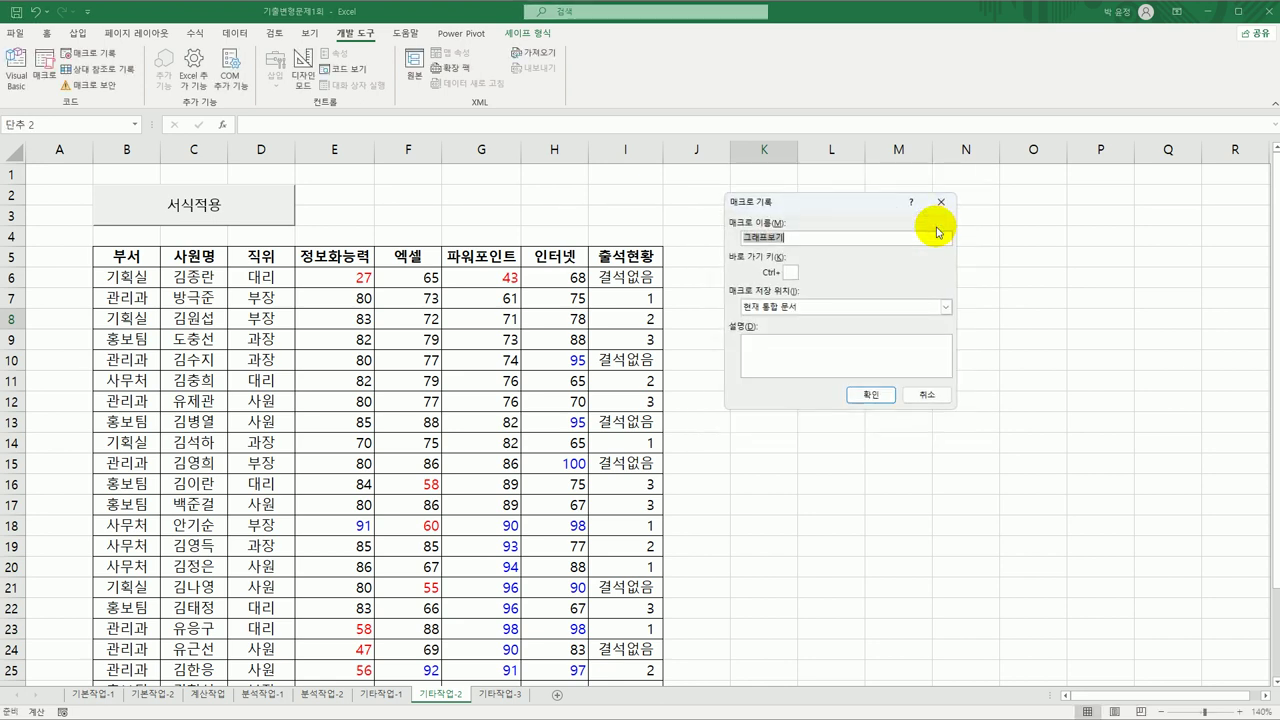
{"action": "left_click", "coordinate": [884, 398]}
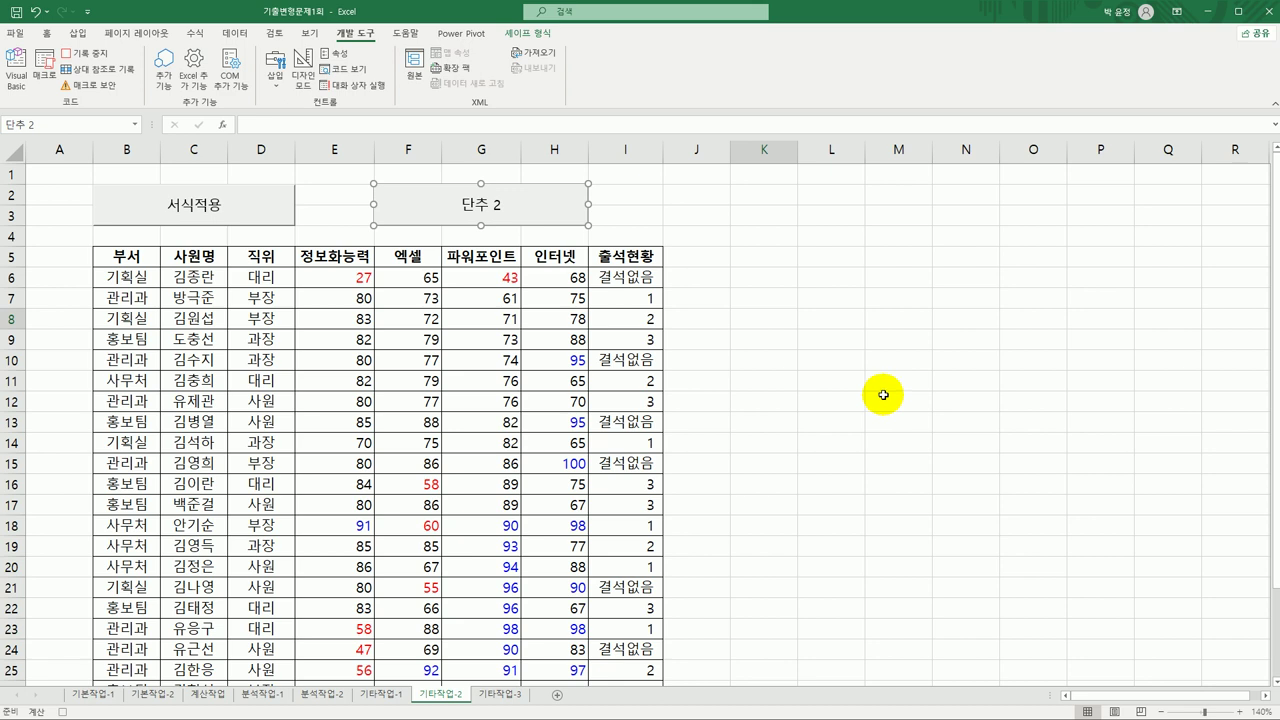
Step: Create a new conditional formatting rule for E6:H30 based on cell values, using the data bar (데이터 막대) style
{"action": "left_click_drag", "start_coordinate": [341, 280], "coordinate": [568, 578]}
{"action": "scroll", "coordinate": [568, 578], "scroll_direction": "up", "scroll_amount": 3}
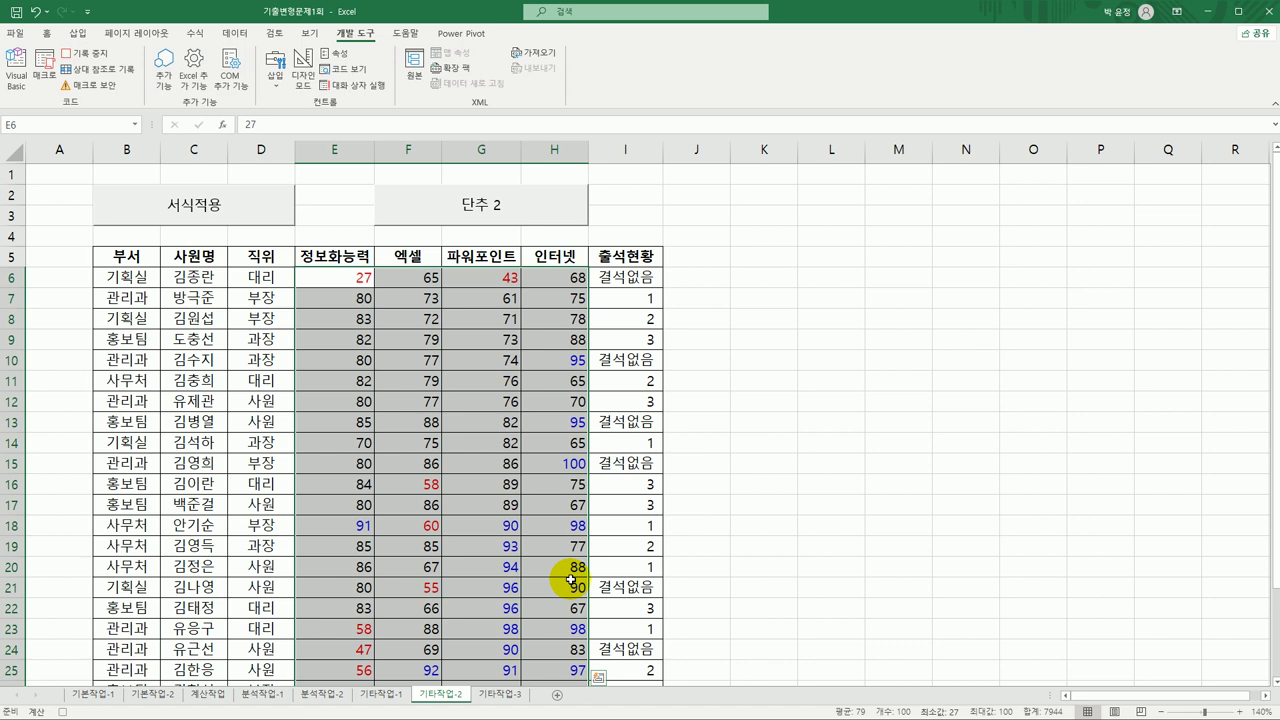
{"action": "left_click", "coordinate": [45, 35]}
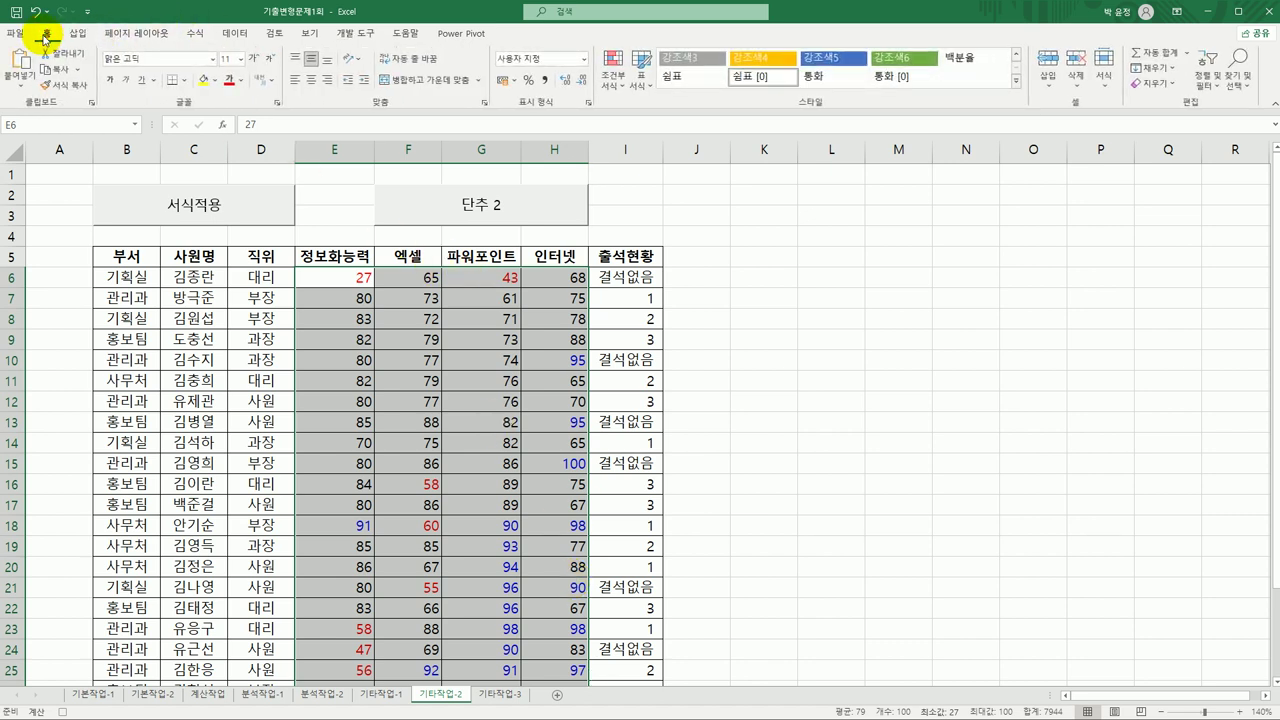
{"action": "left_click", "coordinate": [615, 86]}
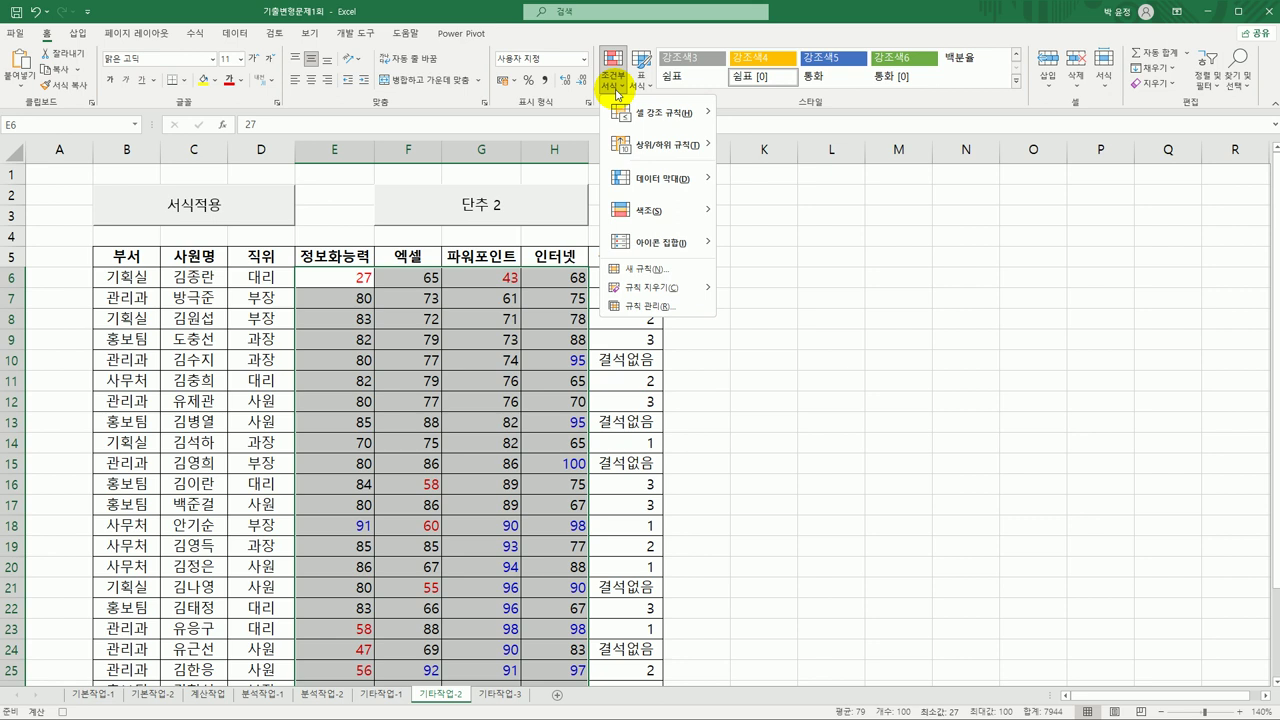
{"action": "left_click", "coordinate": [650, 268]}
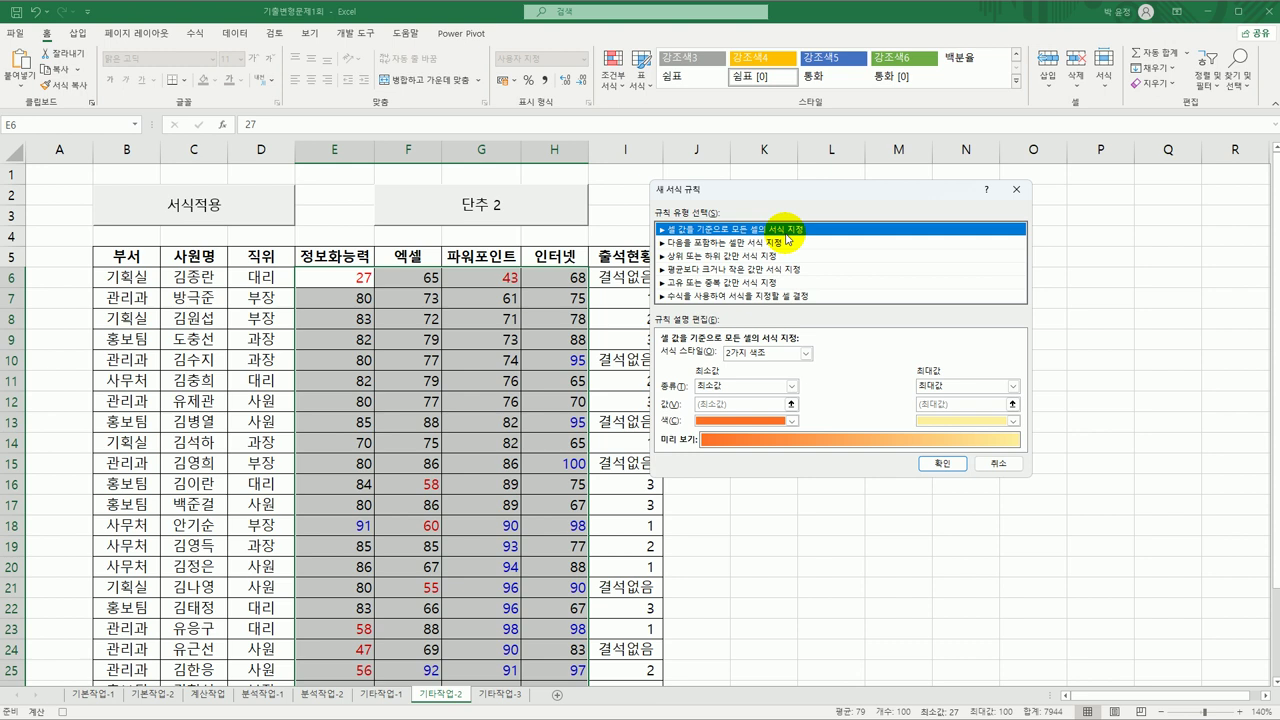
{"action": "left_click", "coordinate": [805, 353]}
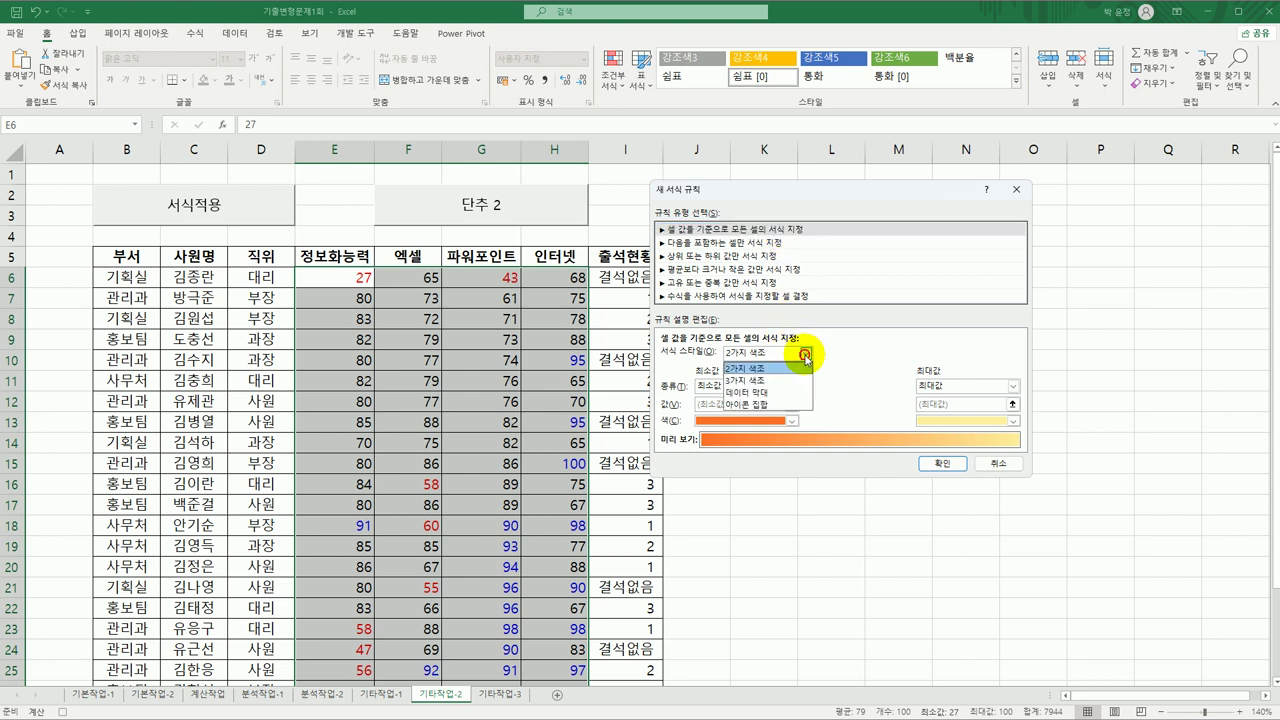
{"action": "left_click", "coordinate": [778, 384]}
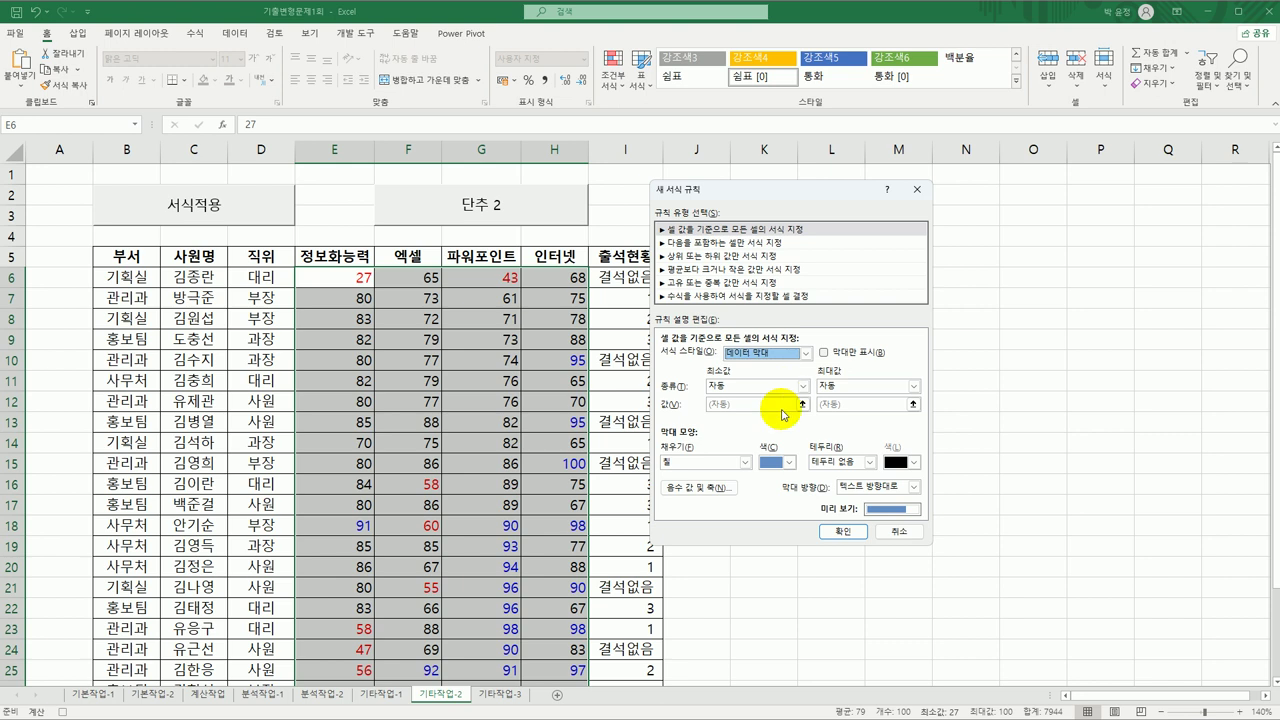
Step: Set the data bar's minimum to percentile (백분위수) 20 and its maximum to percentile 80
{"action": "left_click", "coordinate": [801, 386]}
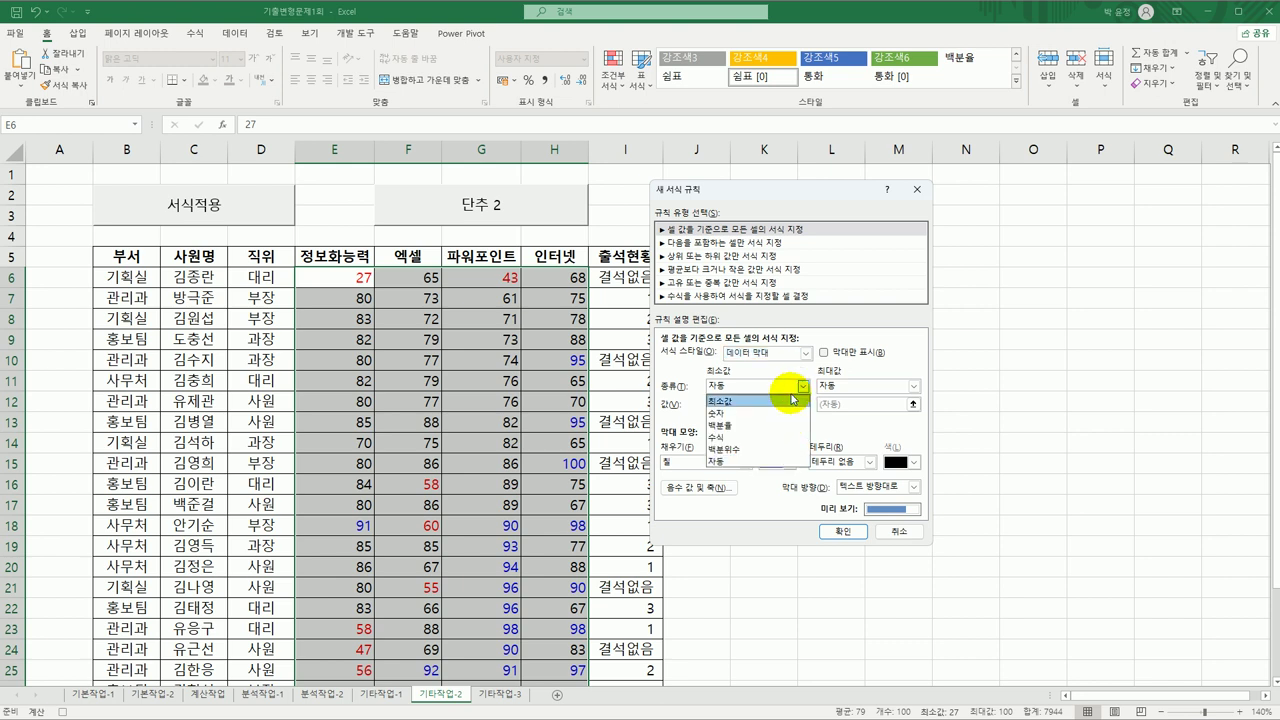
{"action": "left_click", "coordinate": [760, 449]}
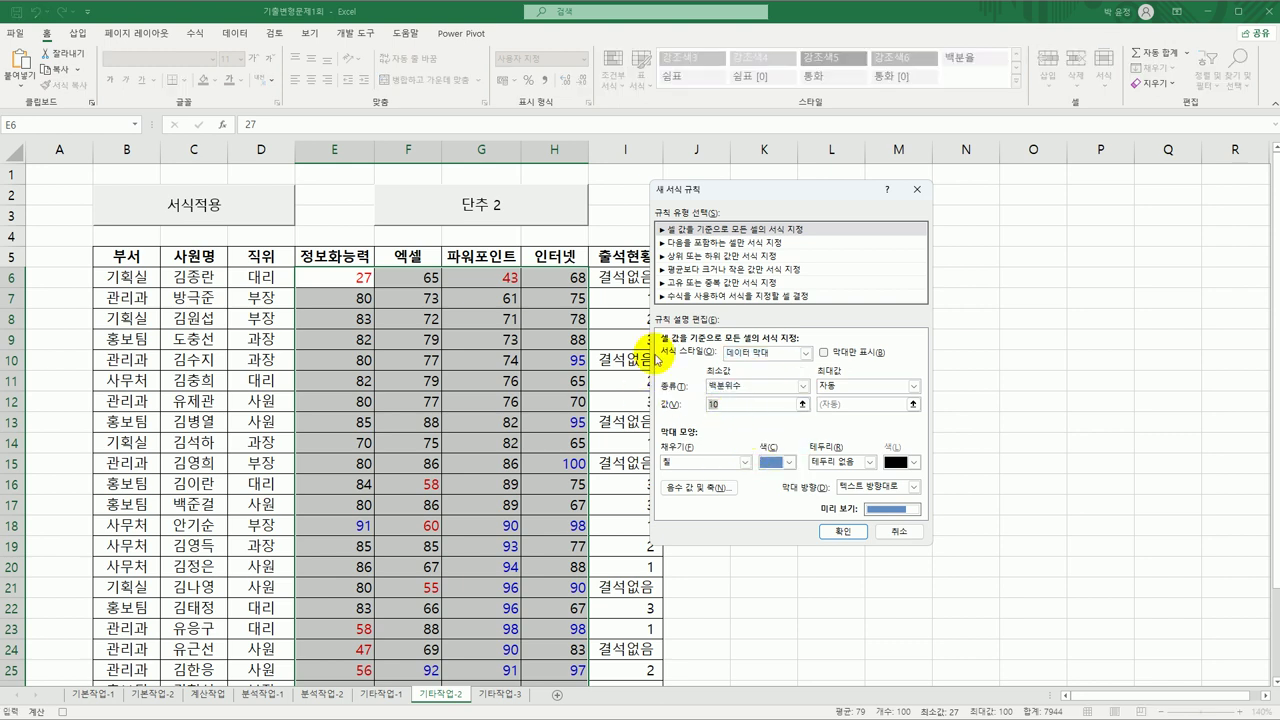
{"action": "type", "text": "20"}
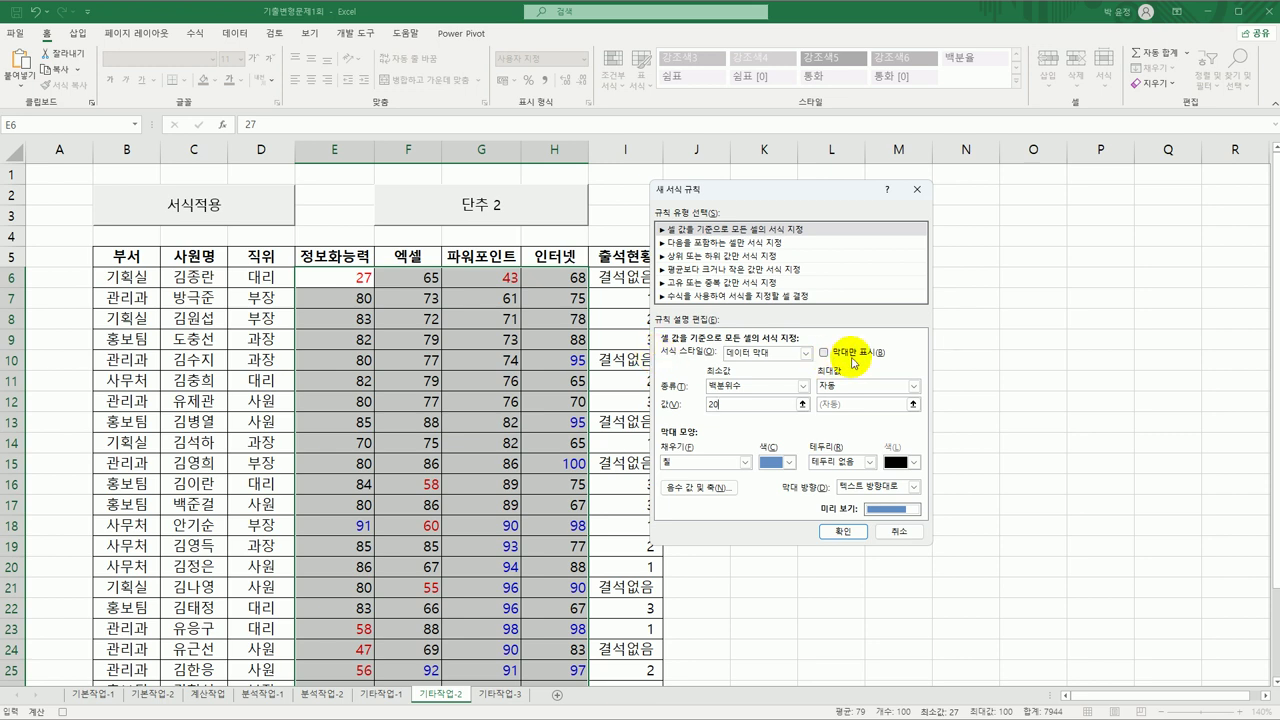
{"action": "left_click", "coordinate": [852, 386]}
{"action": "left_click", "coordinate": [852, 449]}
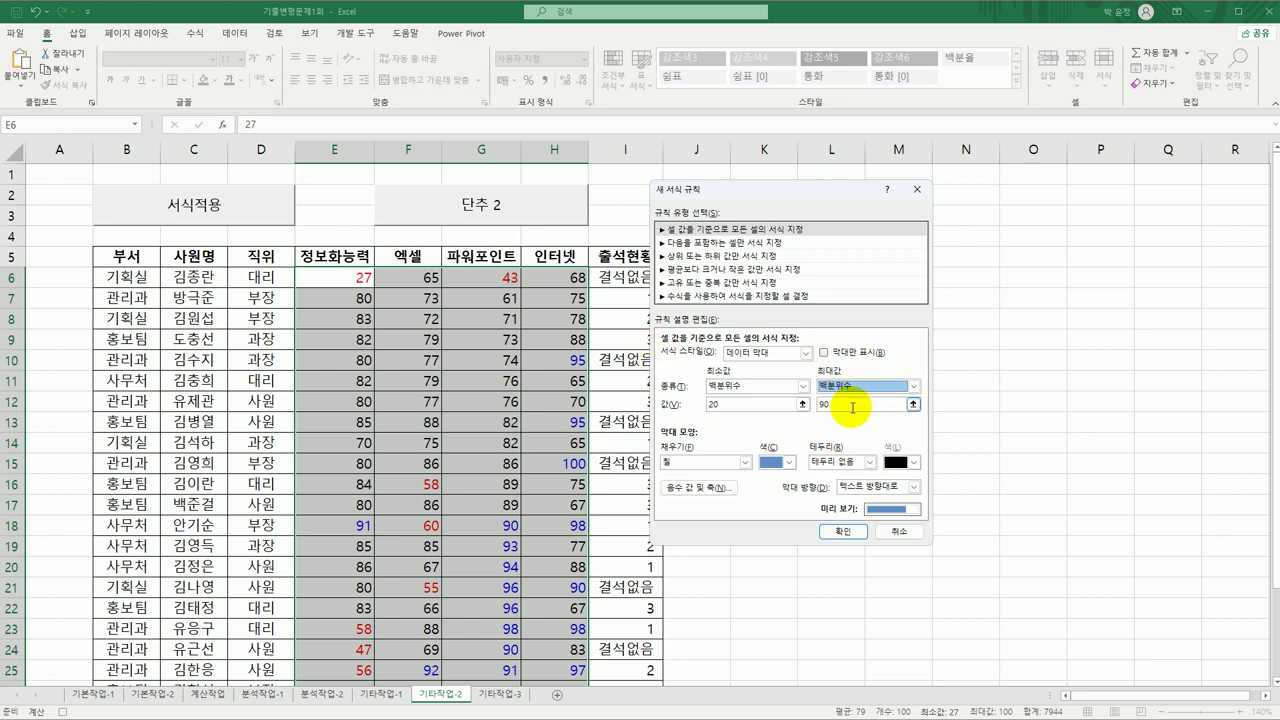
{"action": "type", "text": "8"}
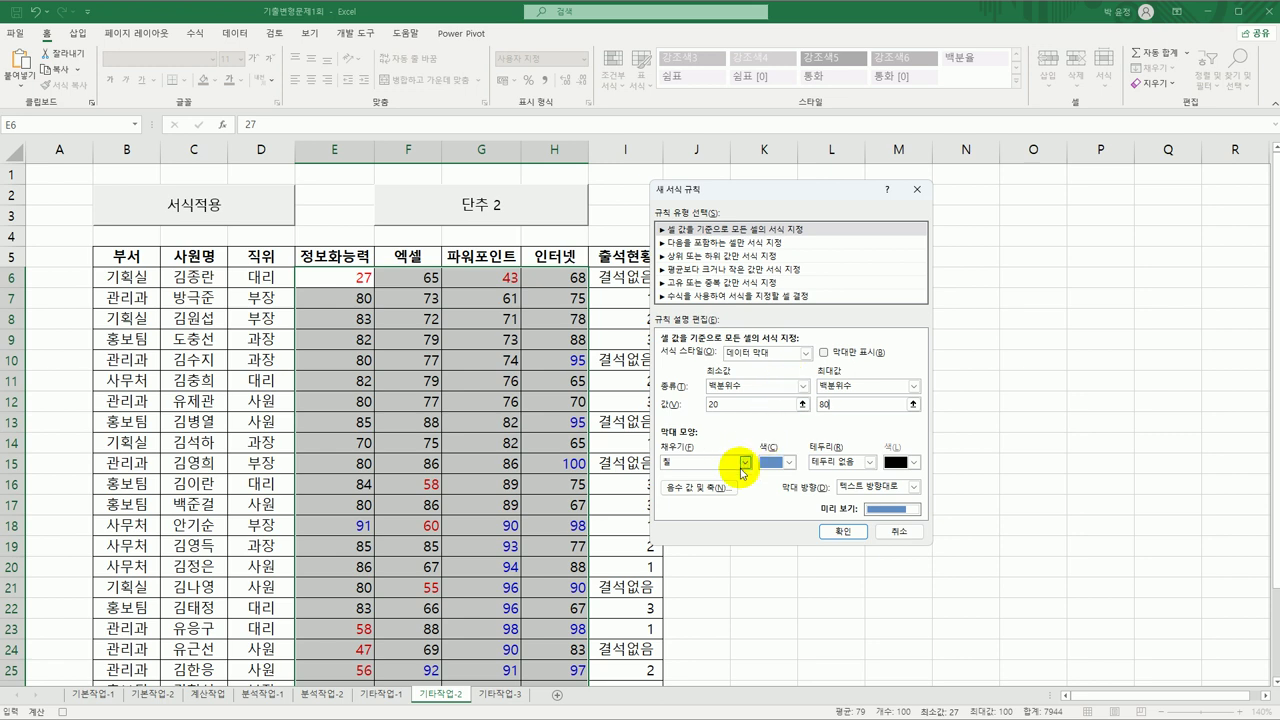
Step: Give the data bar a gradient fill (그라데이션 채우기) in the standard light green colour
{"action": "left_click", "coordinate": [744, 462]}
{"action": "left_click", "coordinate": [720, 492]}
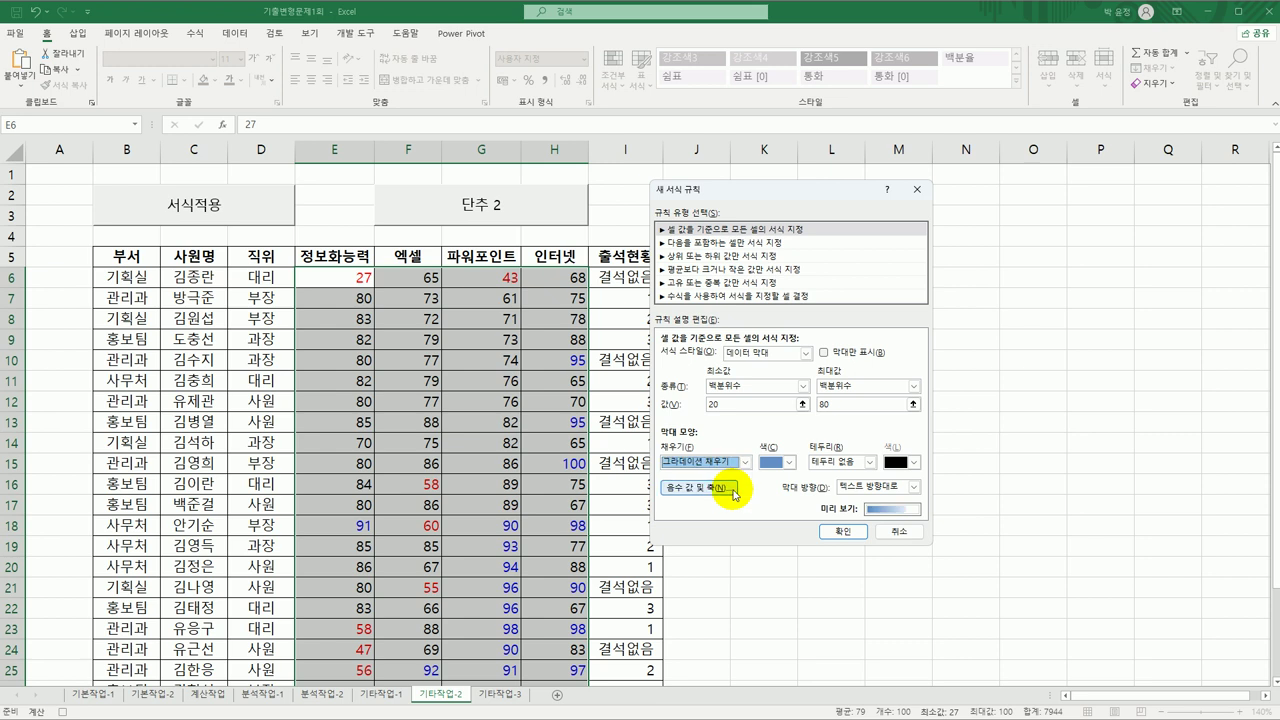
{"action": "left_click", "coordinate": [789, 462]}
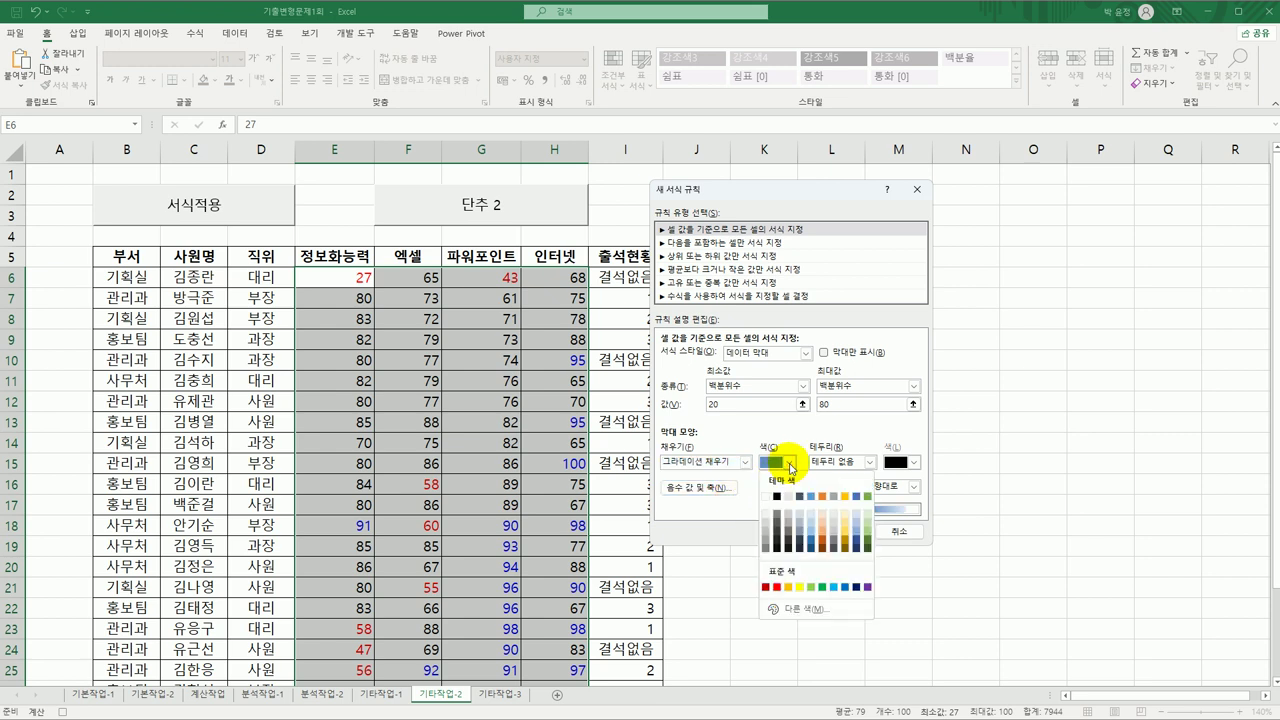
{"action": "left_click", "coordinate": [813, 589]}
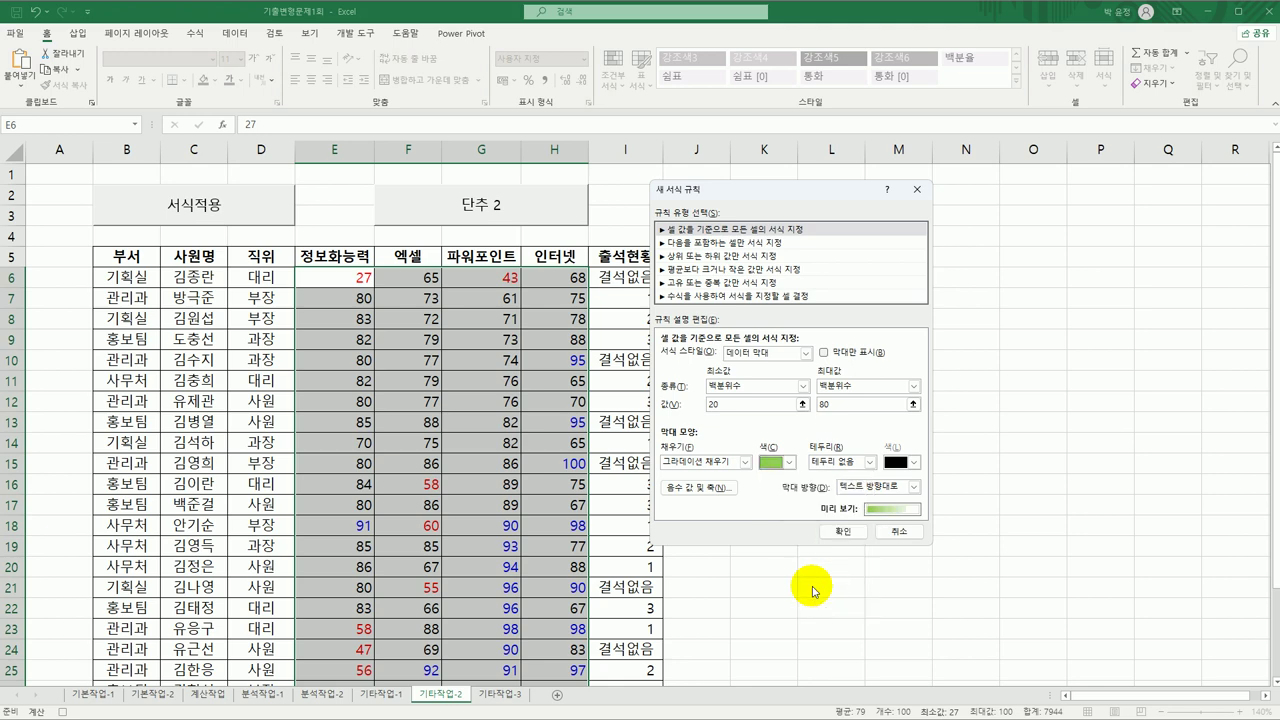
Step: Apply the data bar rule to E6:H30 and stop recording the 그래프보기 macro
{"action": "left_click", "coordinate": [835, 531]}
{"action": "left_click", "coordinate": [583, 280]}
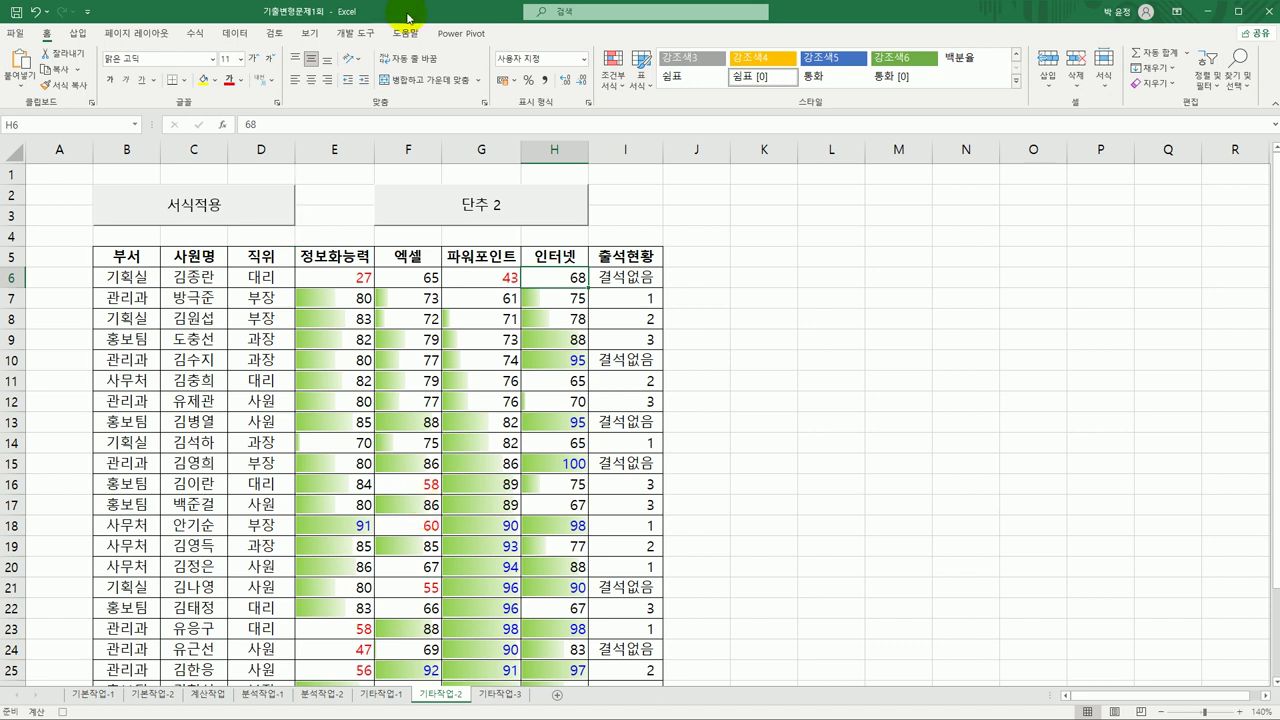
{"action": "left_click", "coordinate": [355, 33]}
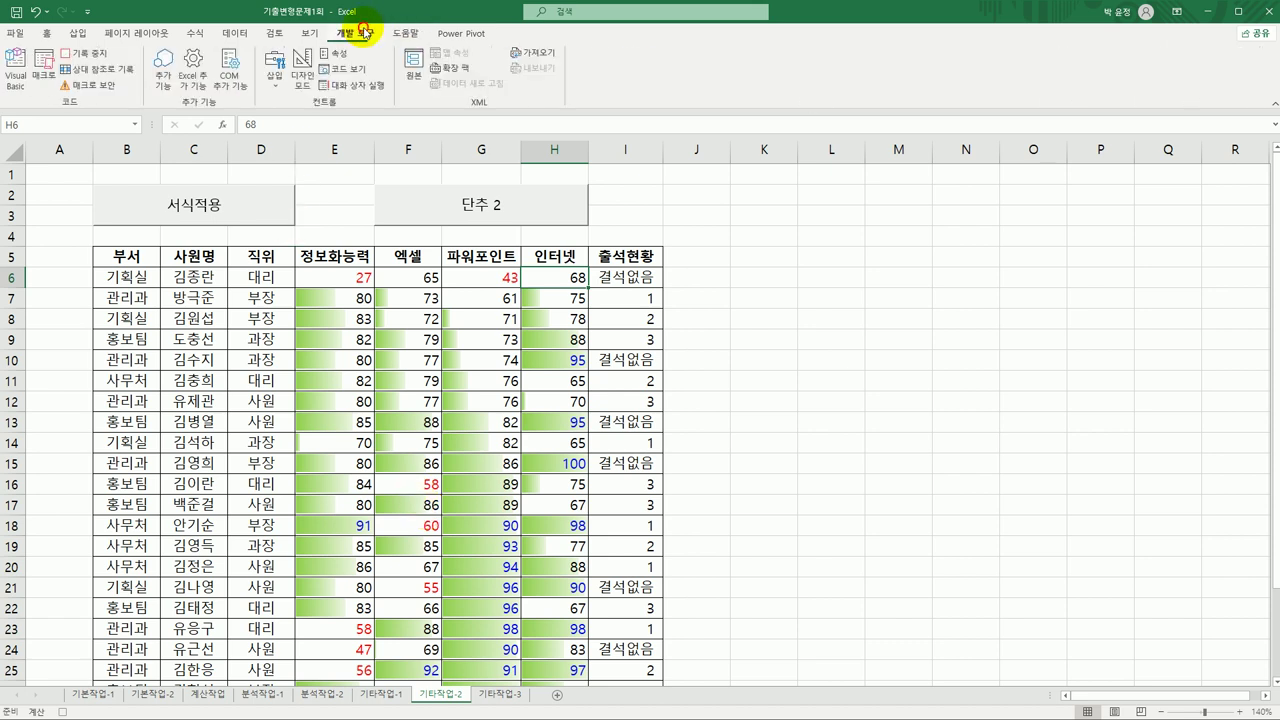
{"action": "left_click", "coordinate": [85, 53]}
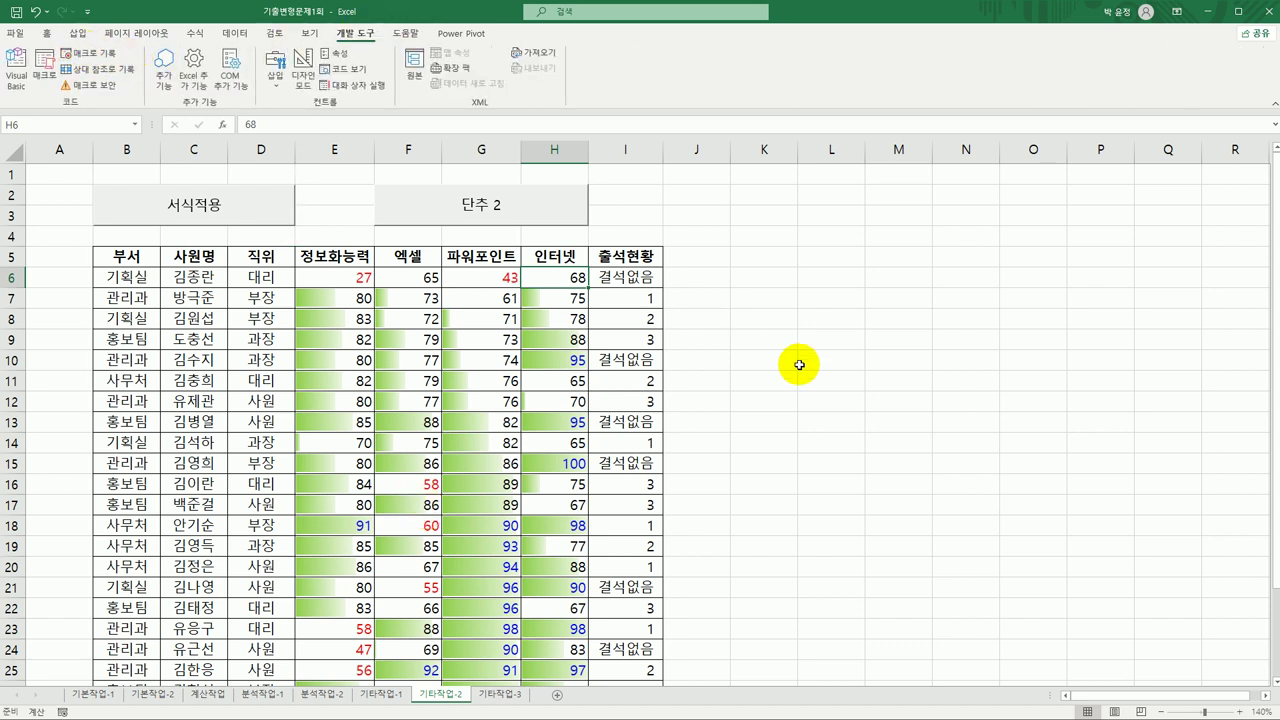
Step: Change the caption of the button over F2:H3 to 그래프보기
{"action": "right_click", "coordinate": [496, 216]}
{"action": "left_click", "coordinate": [545, 287]}
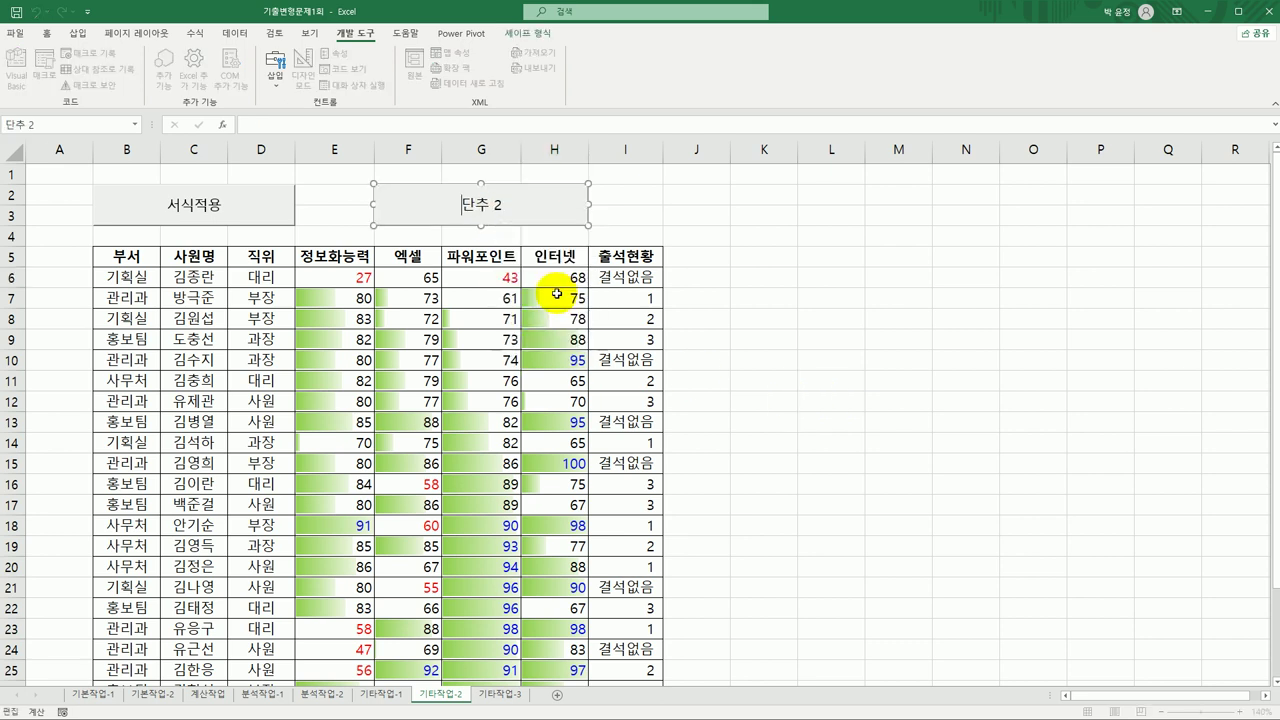
{"action": "key", "text": "ctrl+a"}
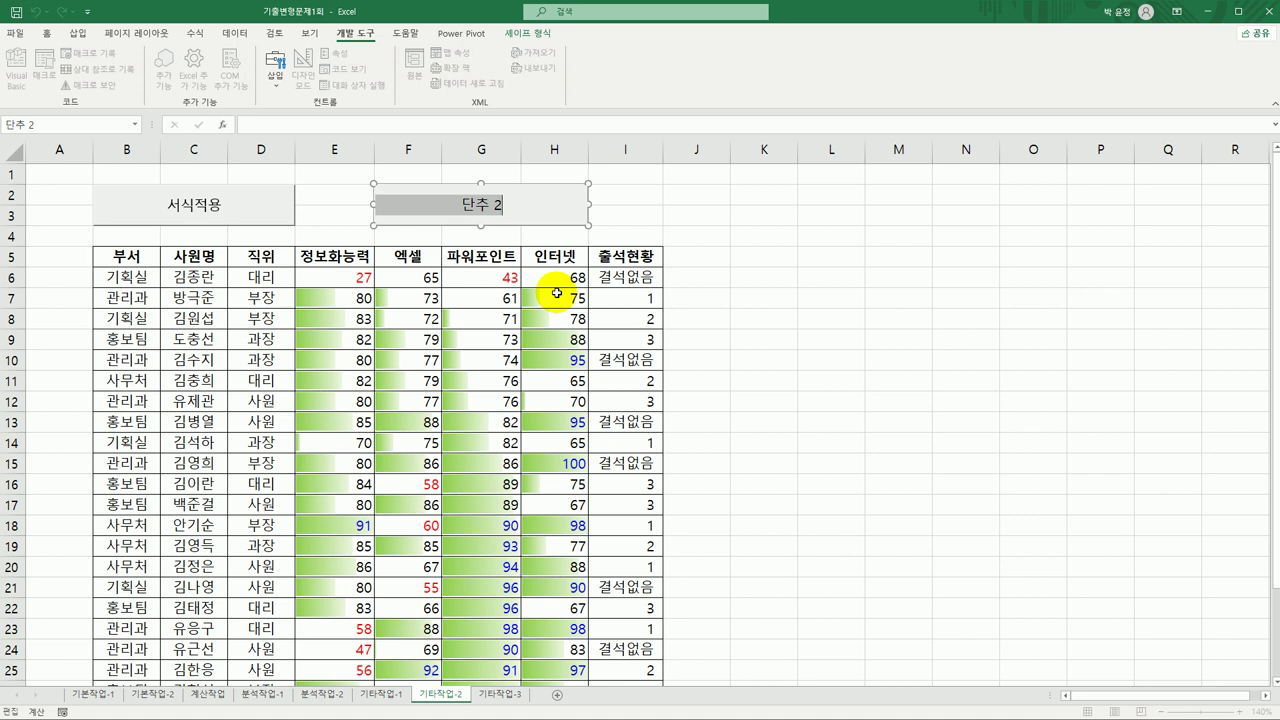
{"action": "type", "text": "그래프보기"}
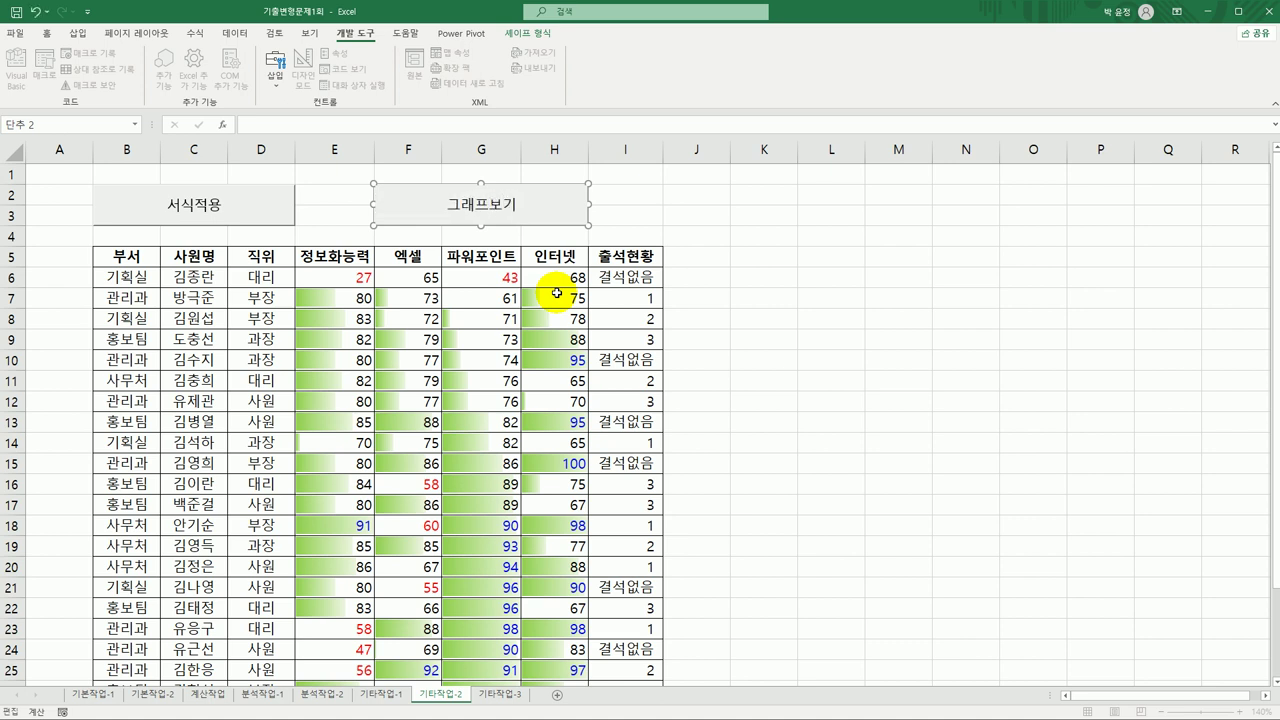
{"action": "left_click", "coordinate": [775, 313]}
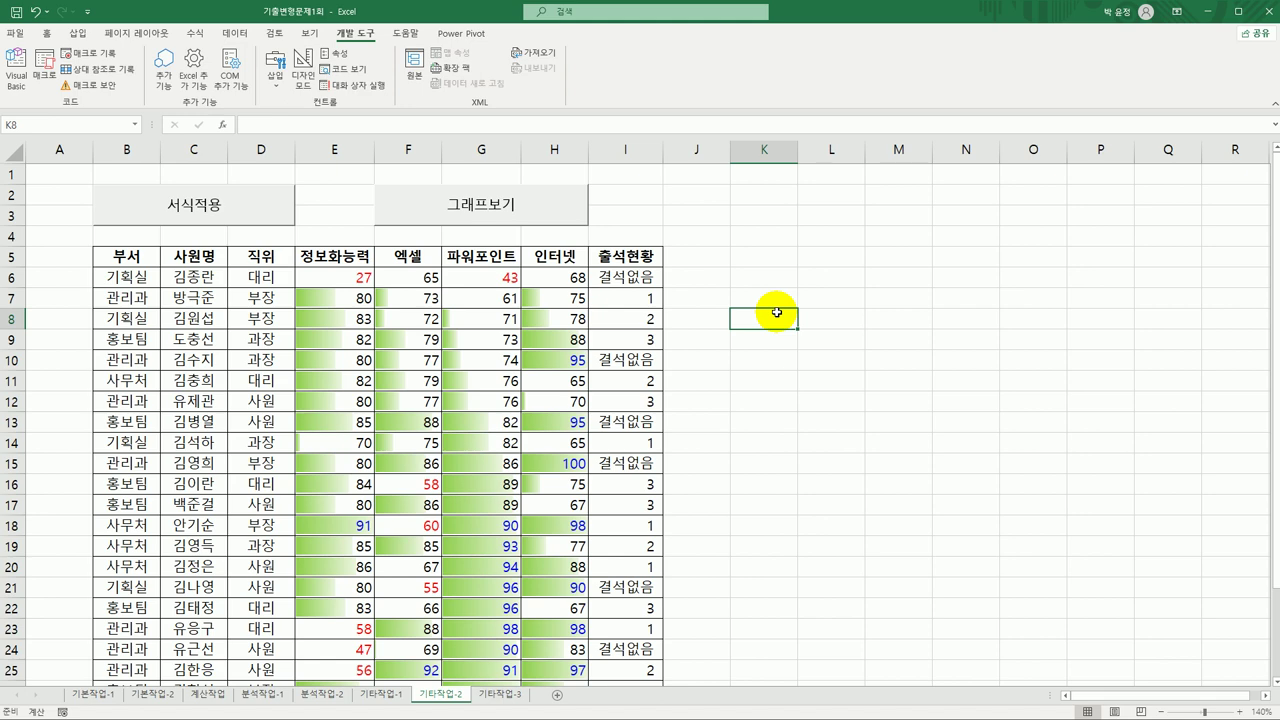
Step: On sheet 기타작업-3, turn on design mode and open the click event procedure of the 점수조회 button
{"action": "left_click", "coordinate": [502, 694]}
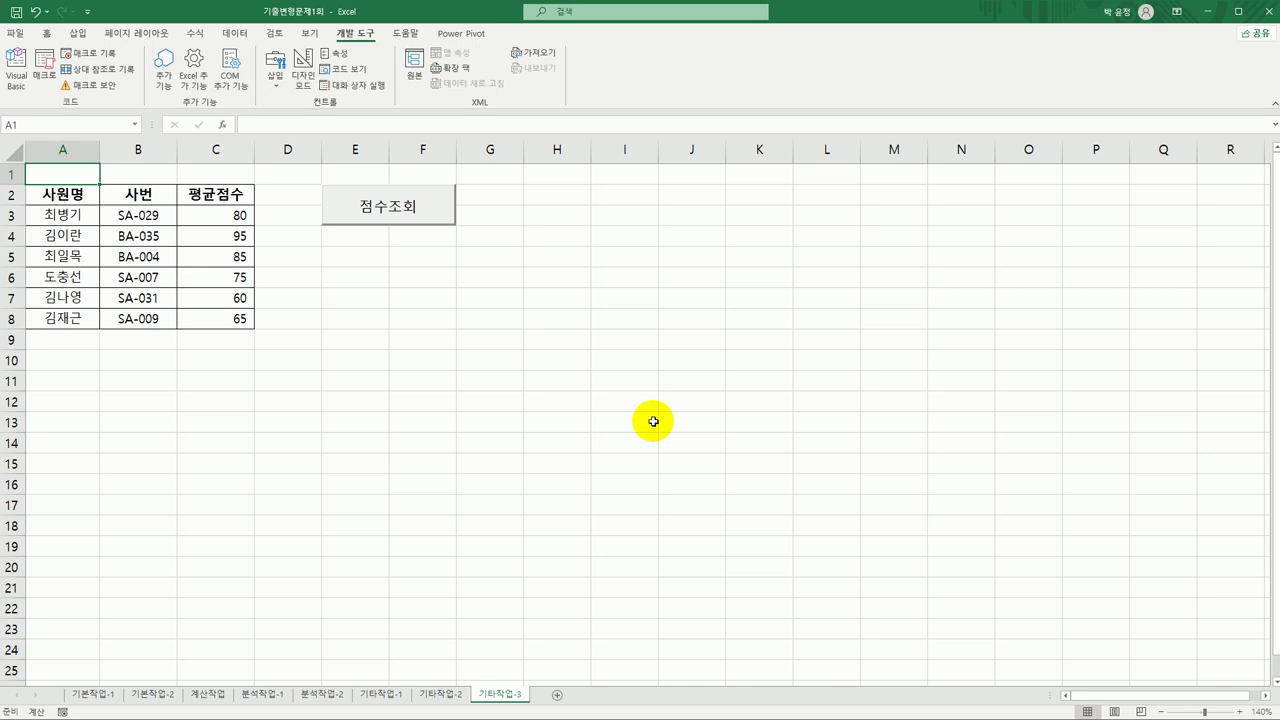
{"action": "left_click", "coordinate": [603, 315]}
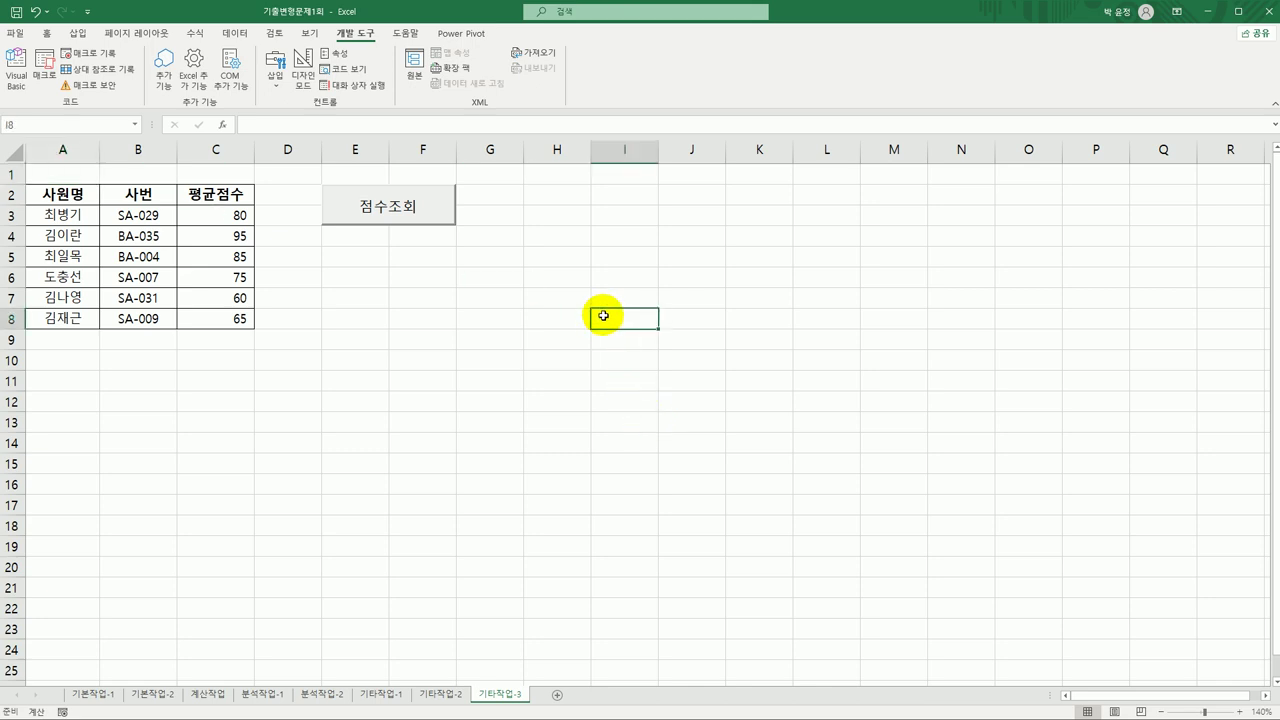
{"action": "left_click", "coordinate": [303, 70]}
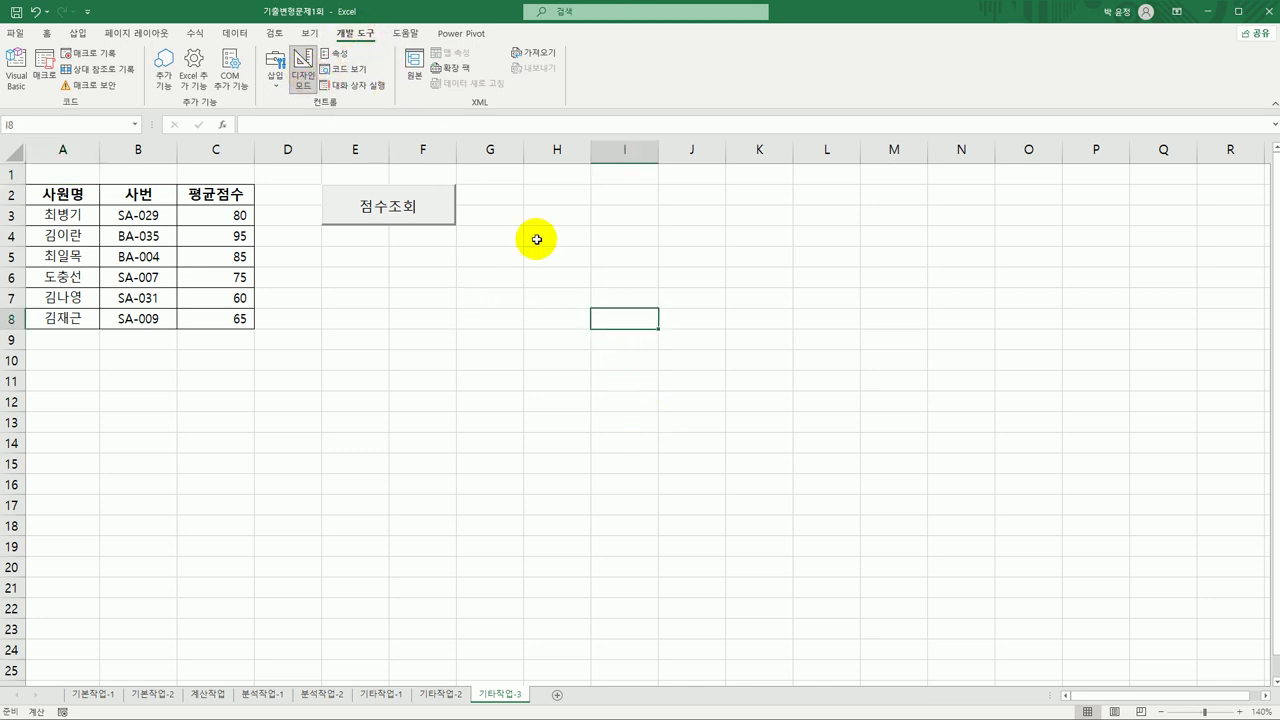
{"action": "left_click", "coordinate": [430, 210]}
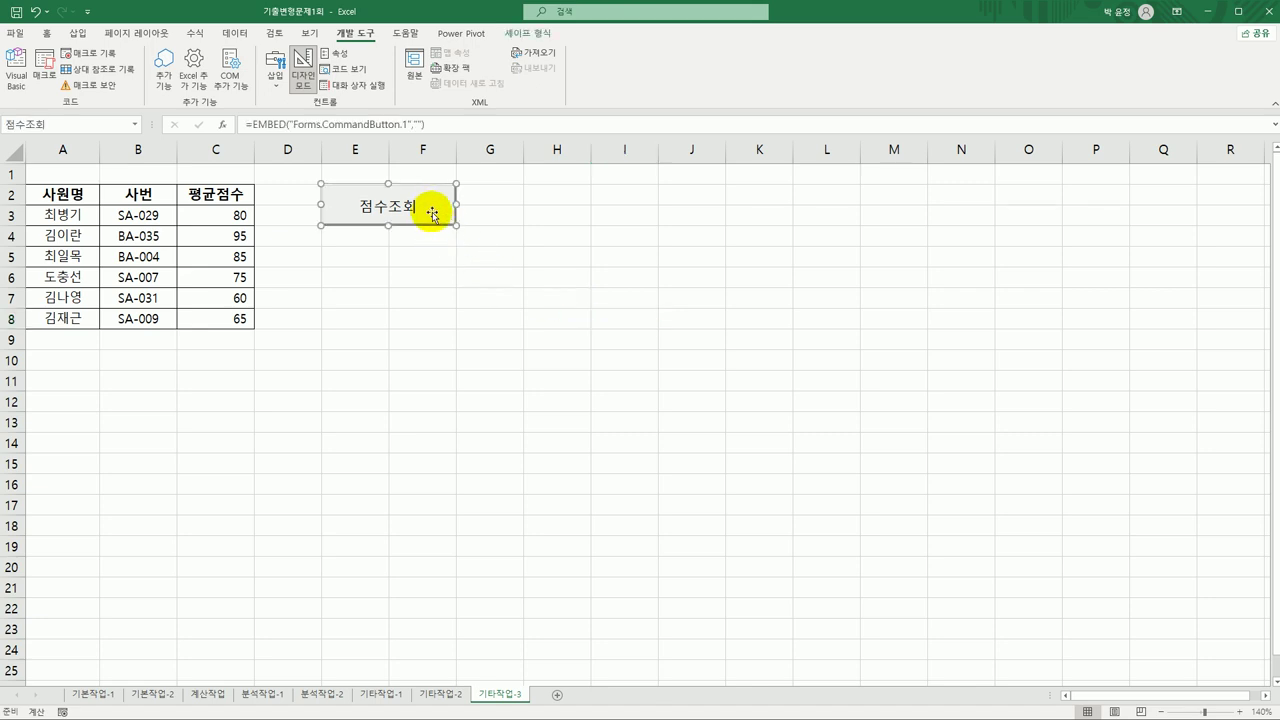
{"action": "double_click", "coordinate": [432, 213]}
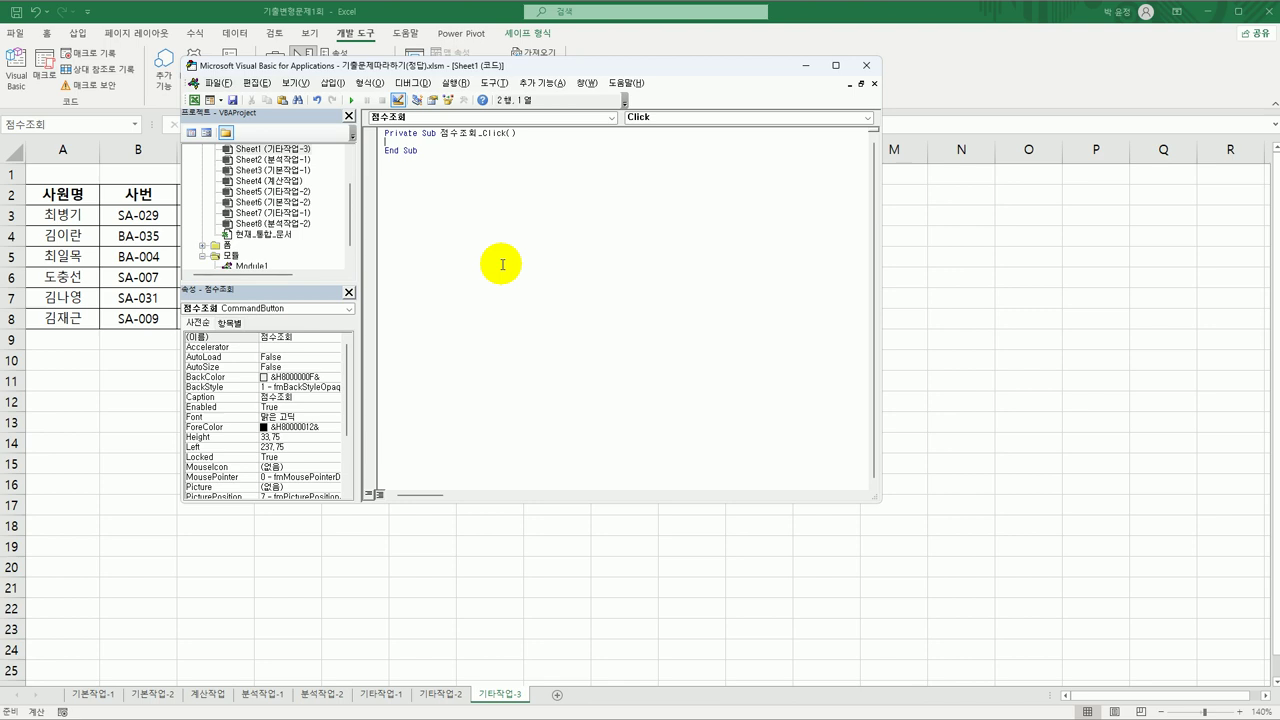
Step: Write 점수조회폼.Show in the 점수조회_Click procedure so that the button opens the form
{"action": "type", "text": "점수조회."}
{"action": "type", "text": "s"}
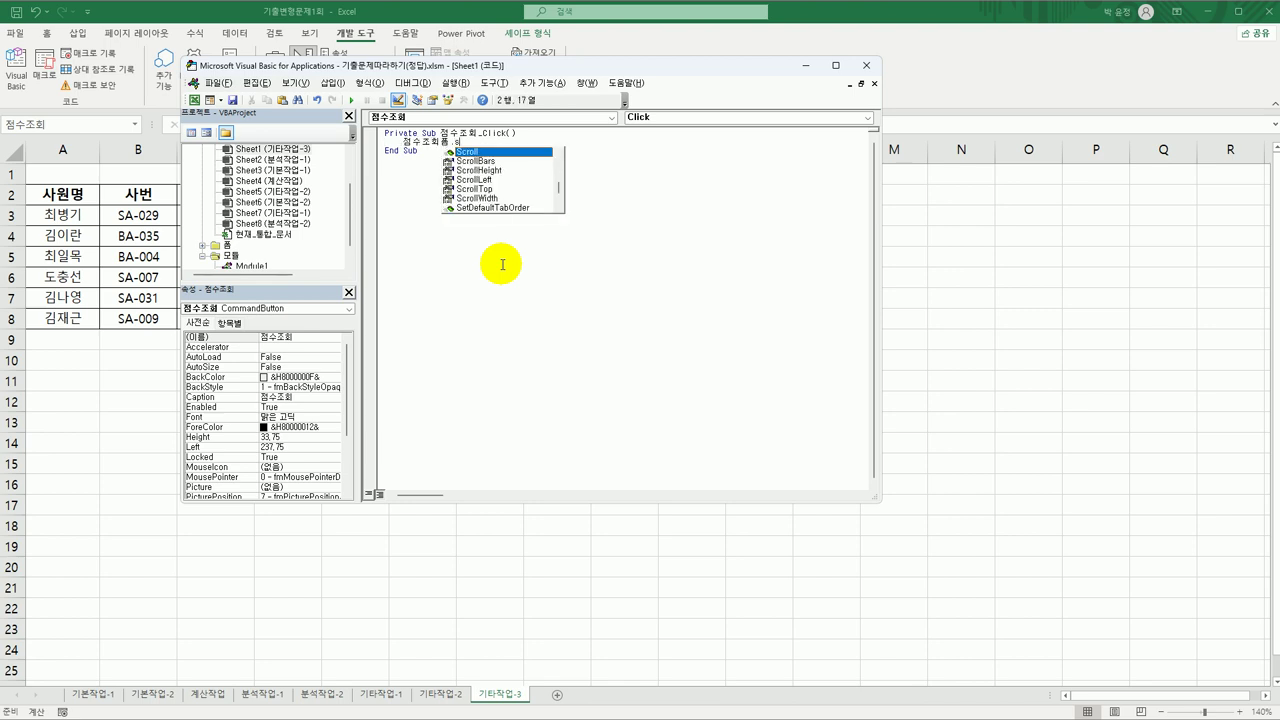
{"action": "type", "text": "h"}
{"action": "key", "text": "Tab"}
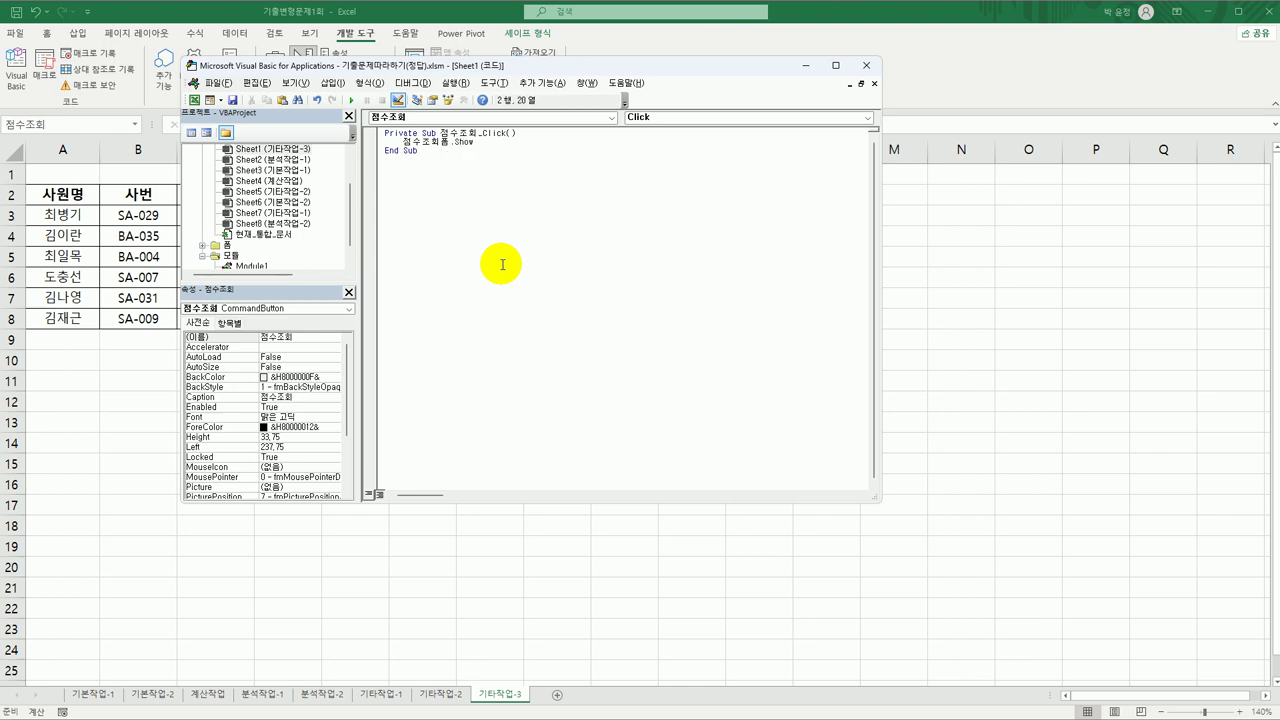
{"action": "left_click", "coordinate": [502, 266]}
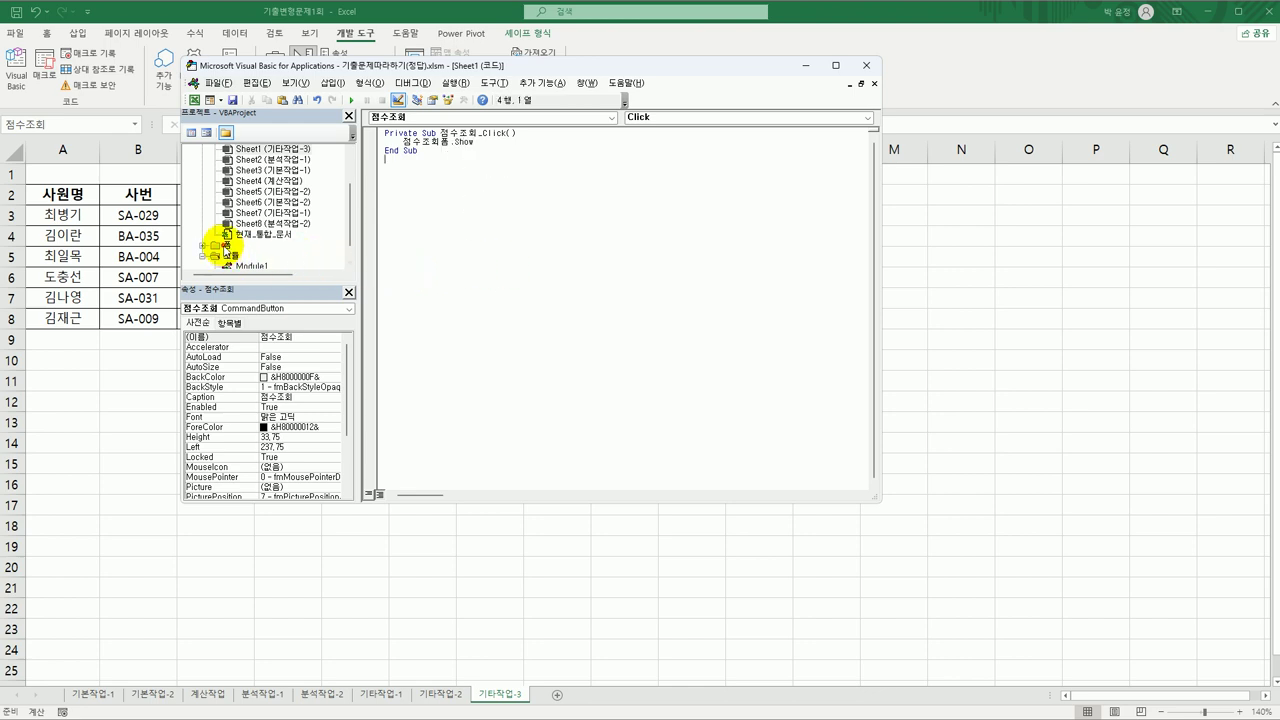
Step: Open the code of the form 점수조회폼 and add a UserForm_Initialize event procedure
{"action": "double_click", "coordinate": [225, 245]}
{"action": "left_click", "coordinate": [256, 257]}
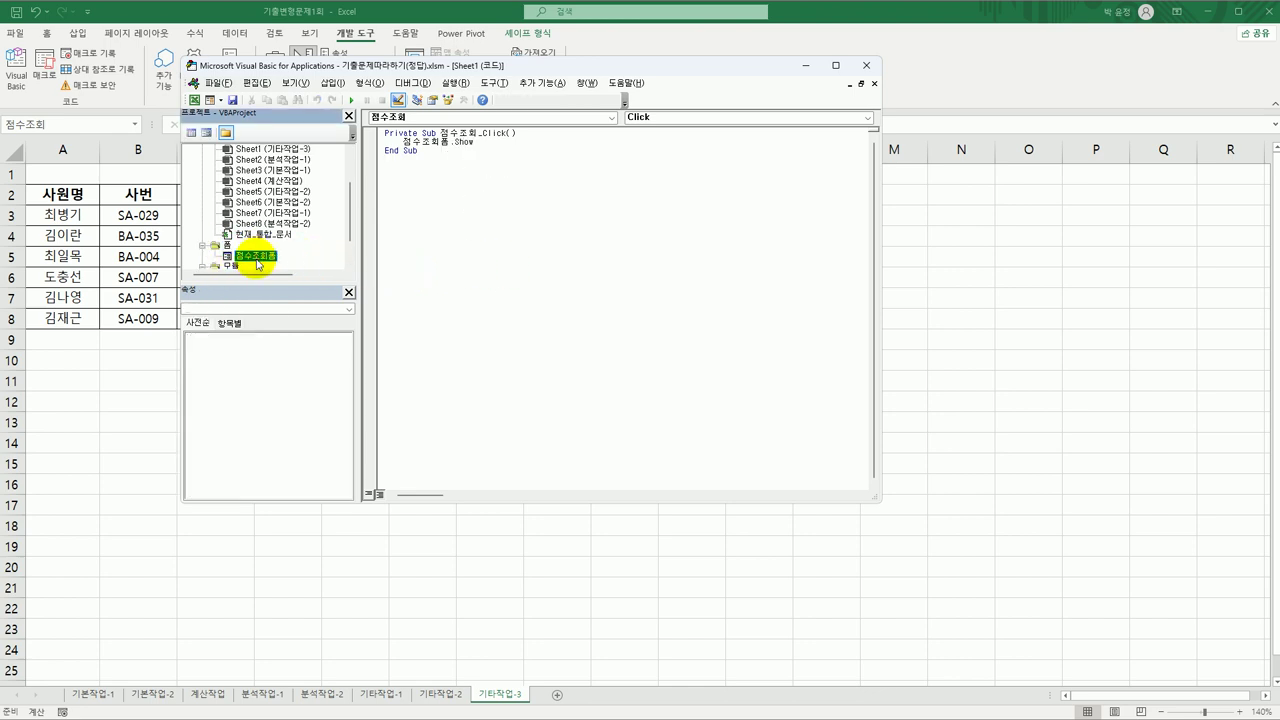
{"action": "left_click", "coordinate": [190, 132]}
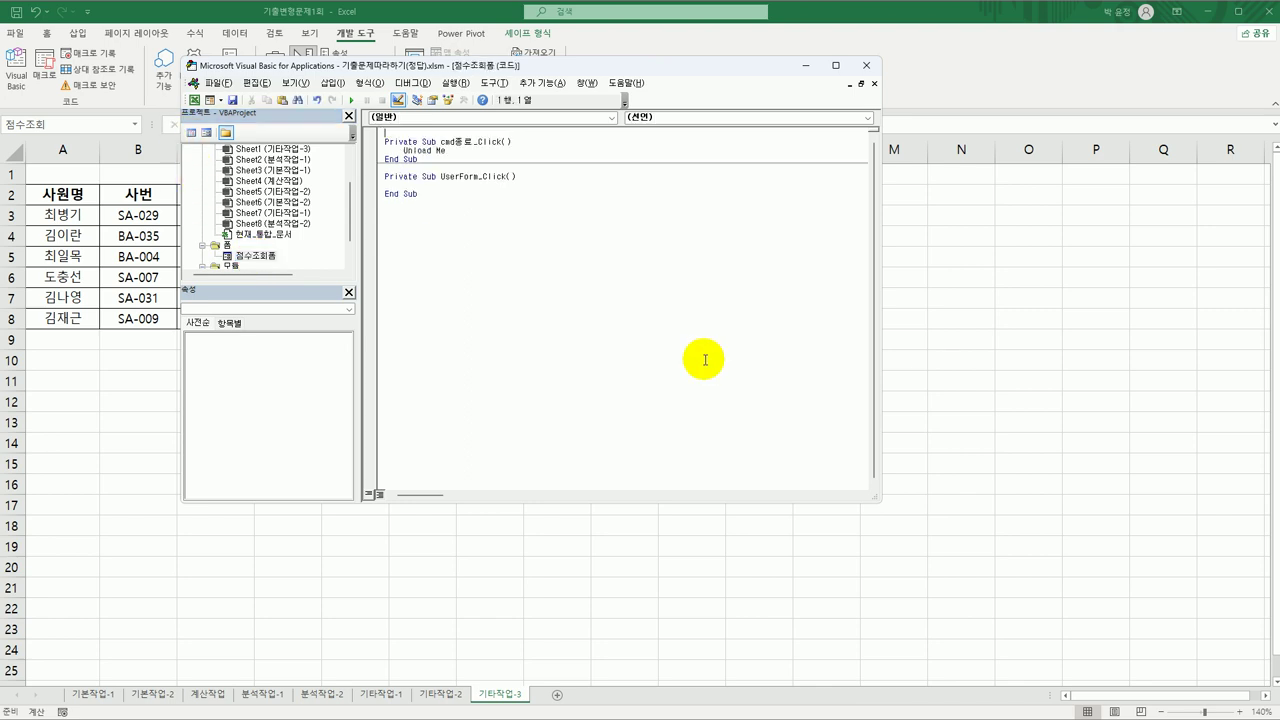
{"action": "left_click", "coordinate": [524, 117]}
{"action": "left_click", "coordinate": [502, 203]}
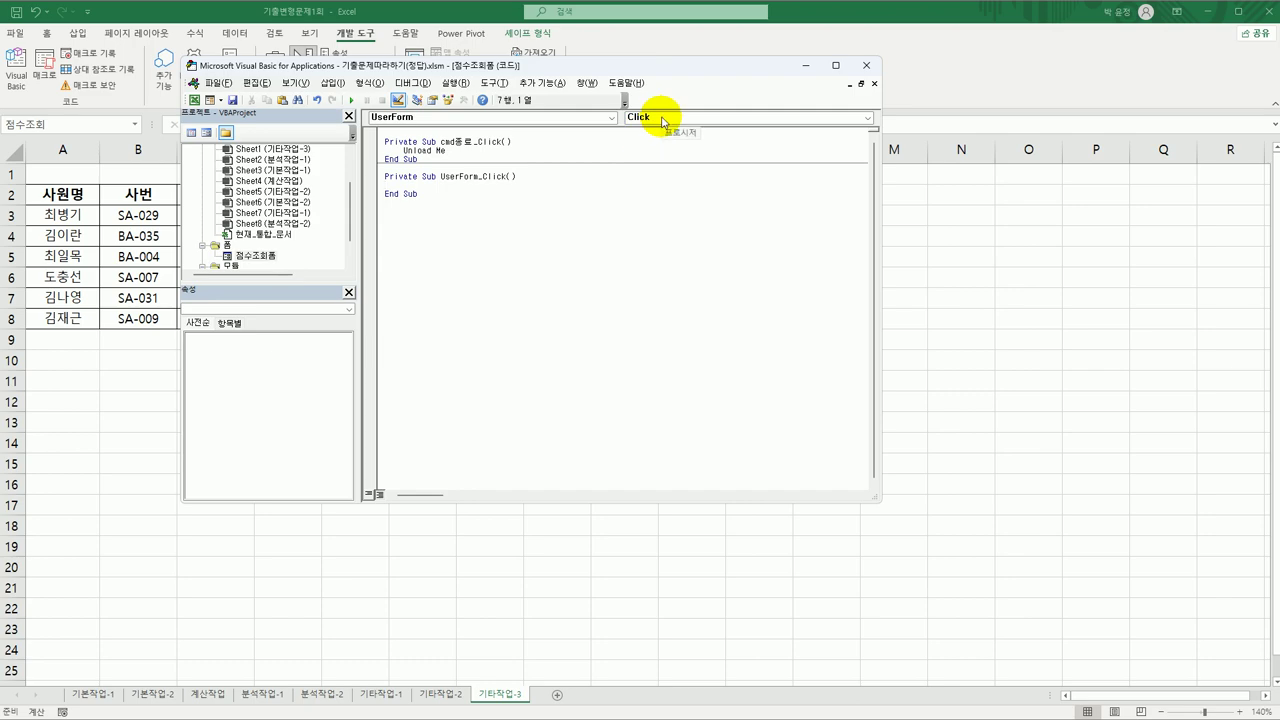
{"action": "left_click", "coordinate": [655, 117]}
{"action": "left_click", "coordinate": [645, 193]}
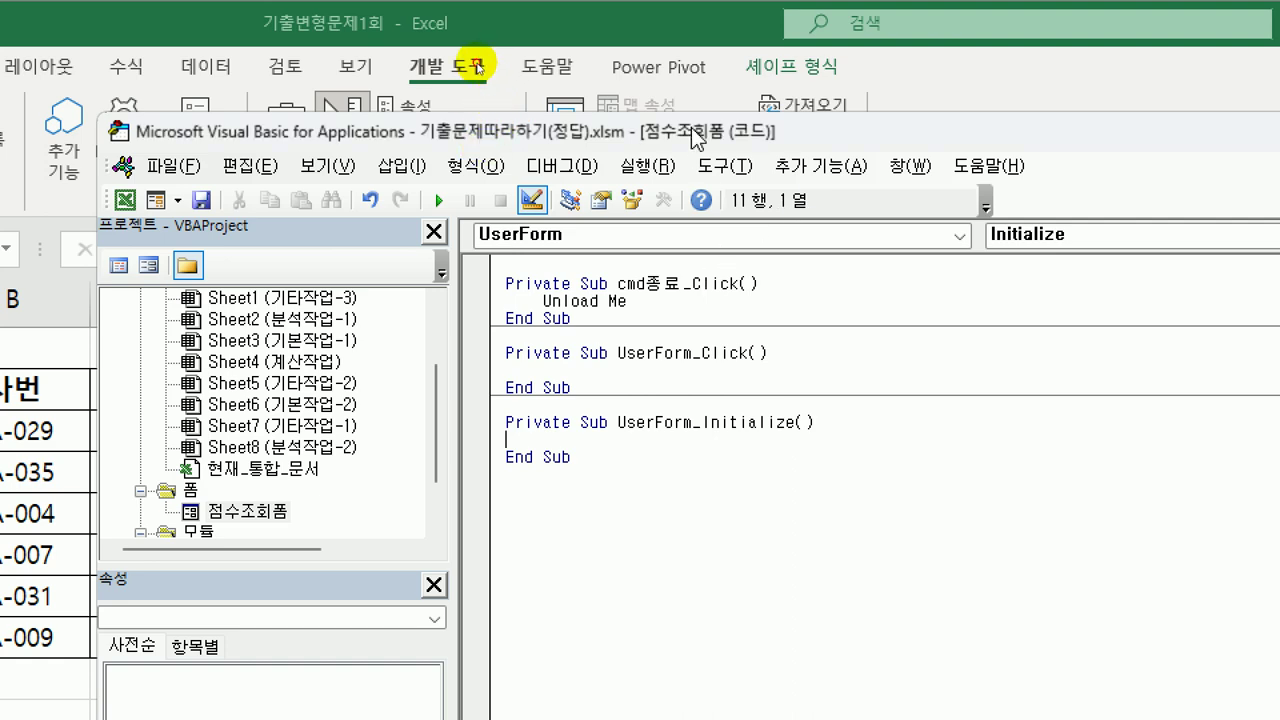
Step: Write cmb사원명.RowSource = "A3:A8" in the UserForm_Initialize procedure
{"action": "key", "text": "Tab"}
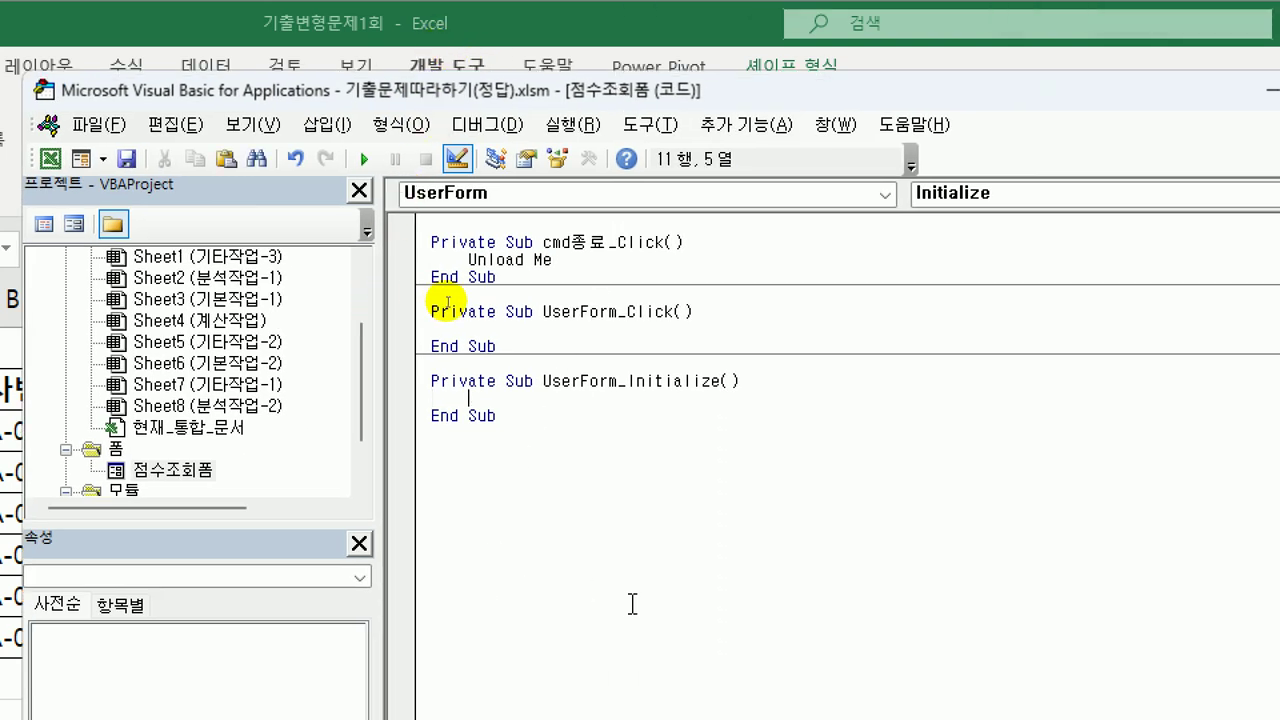
{"action": "type", "text": "cmb사원"}
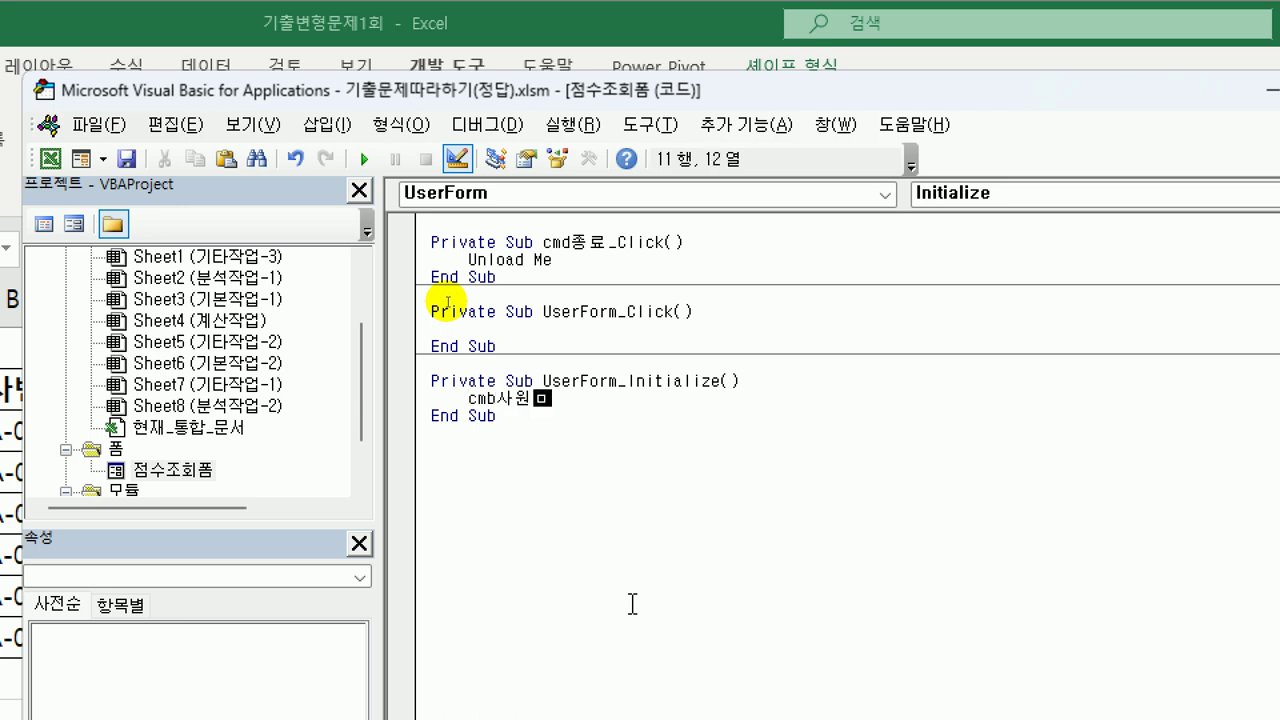
{"action": "type", "text": "명.RowSource "}
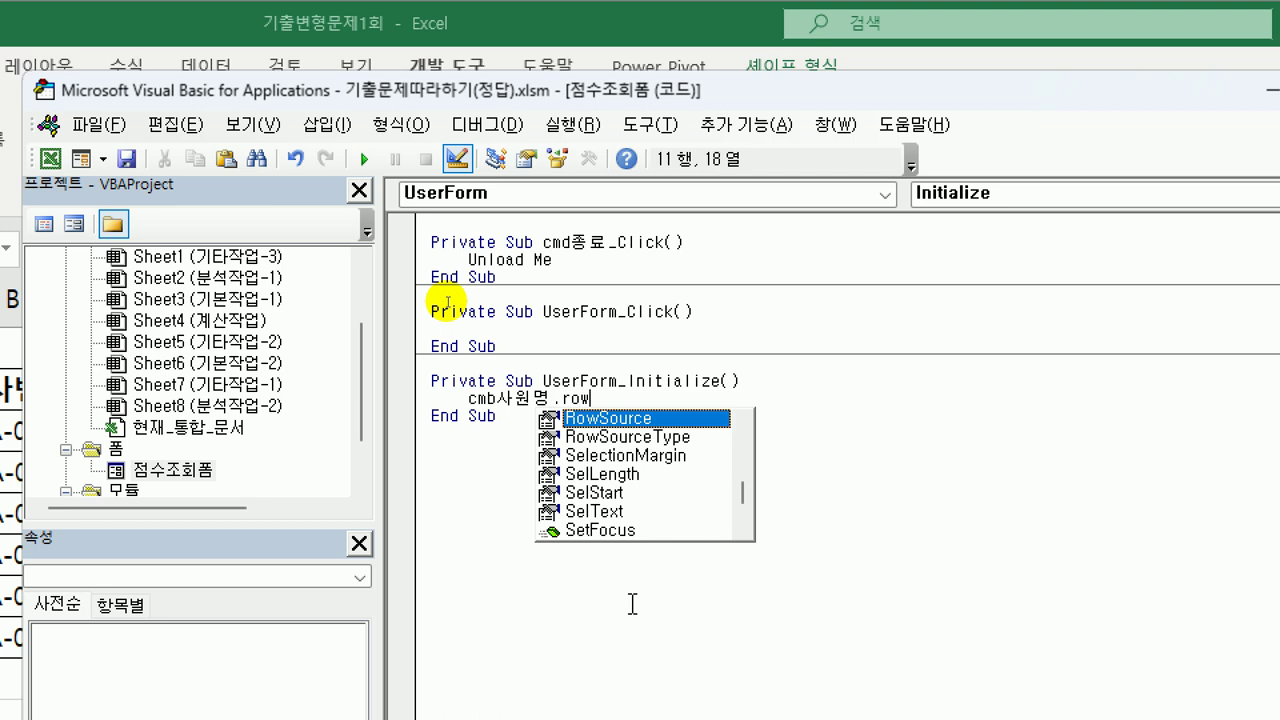
{"action": "type", "text": "= "}
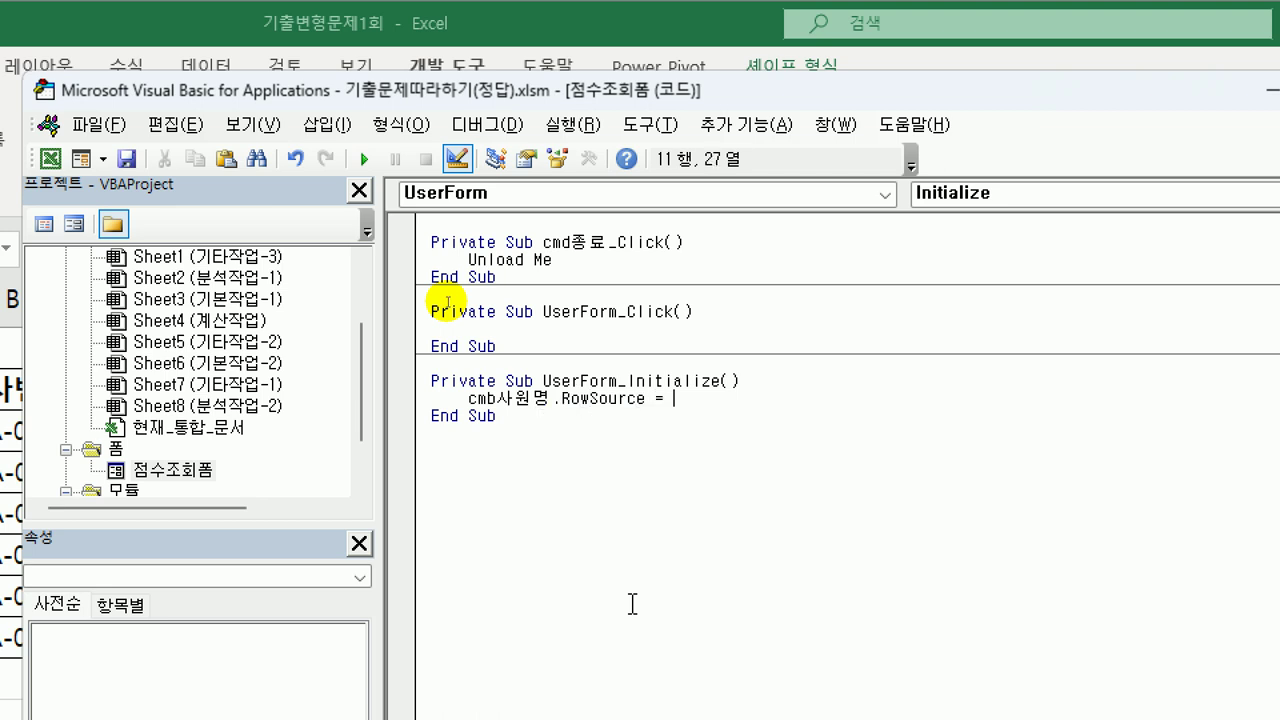
{"action": "type", "text": "\"A3:A8\""}
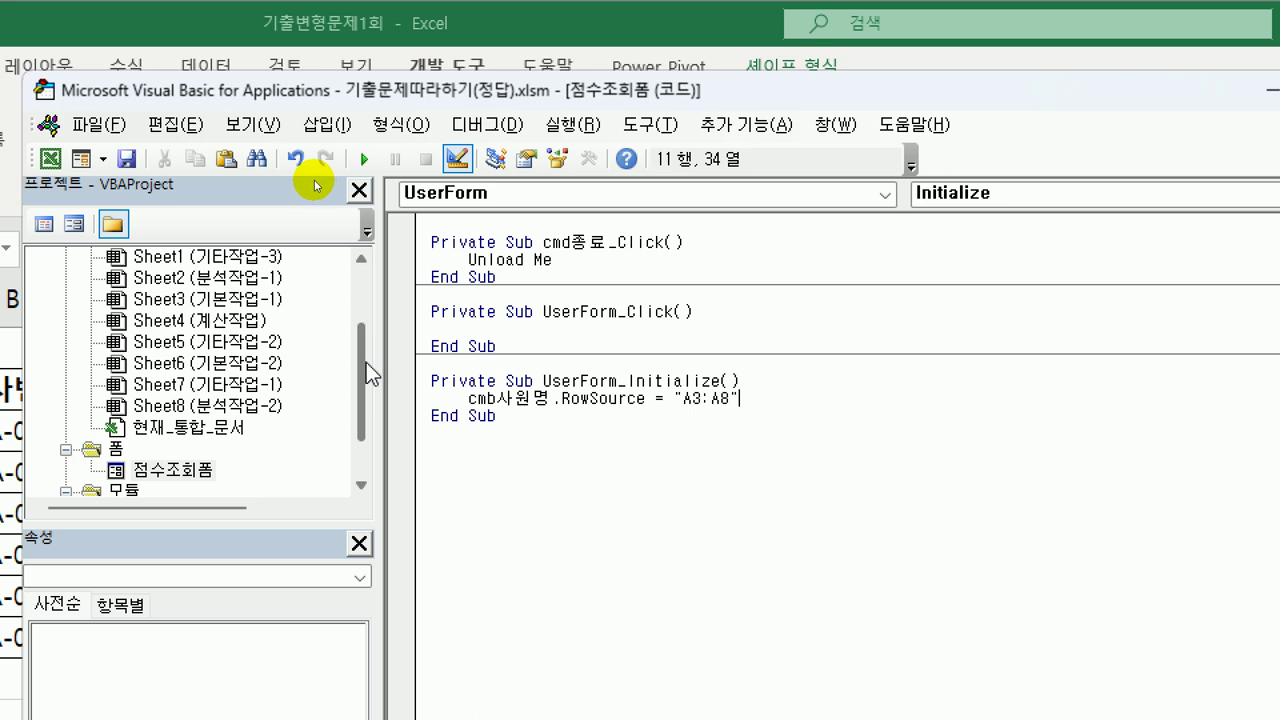
Step: Open the code of Sheet1 (기타작업-3) and add a Worksheet_Activate event procedure
{"action": "left_click", "coordinate": [268, 254]}
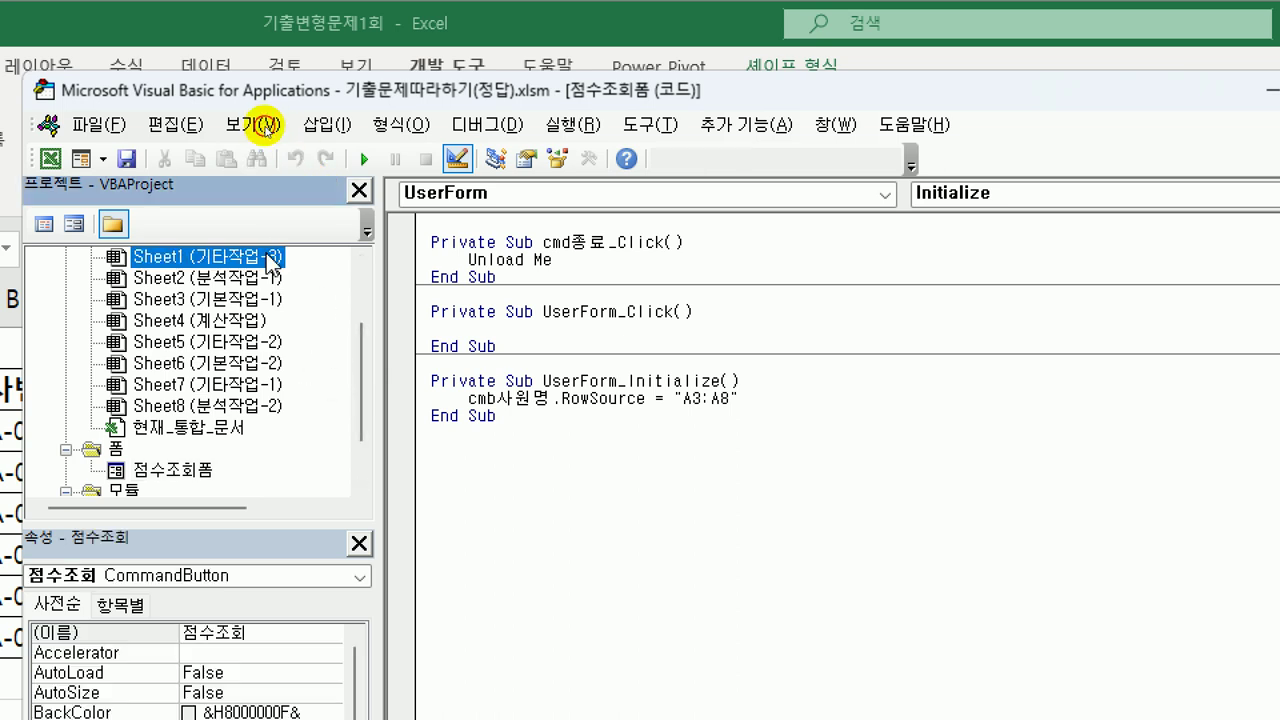
{"action": "double_click", "coordinate": [268, 258]}
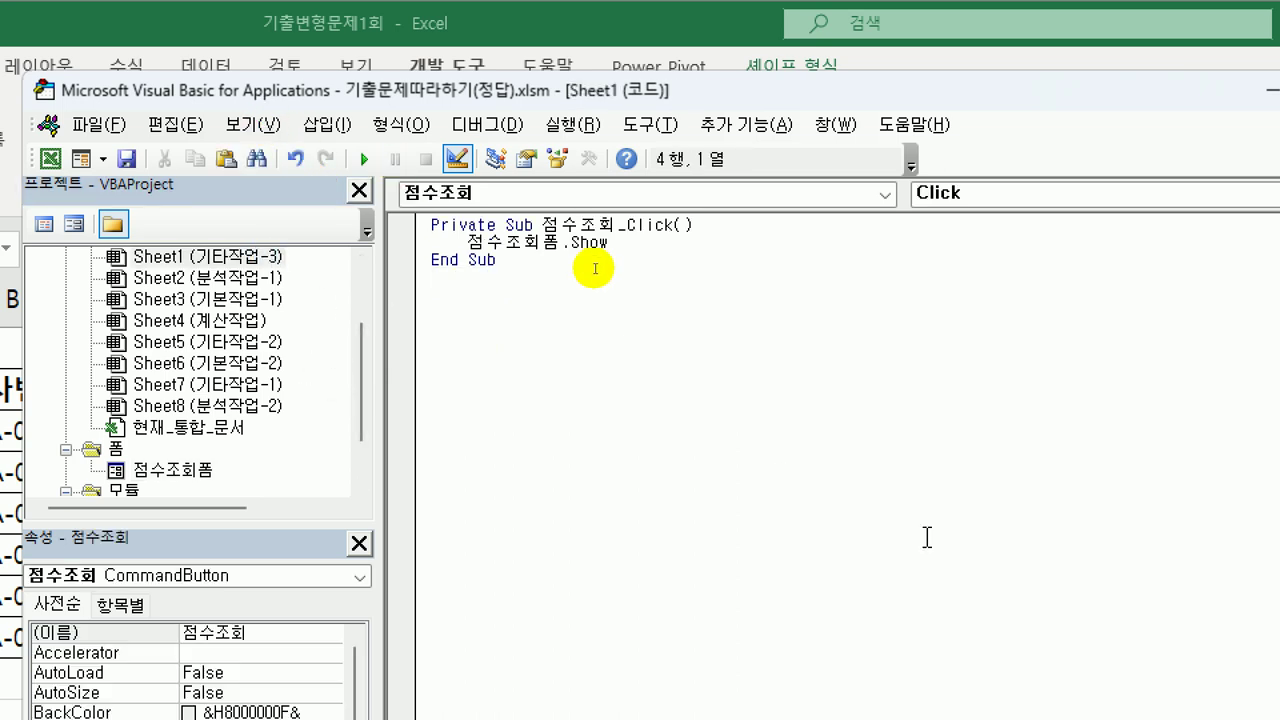
{"action": "left_click", "coordinate": [779, 193]}
{"action": "left_click", "coordinate": [743, 232]}
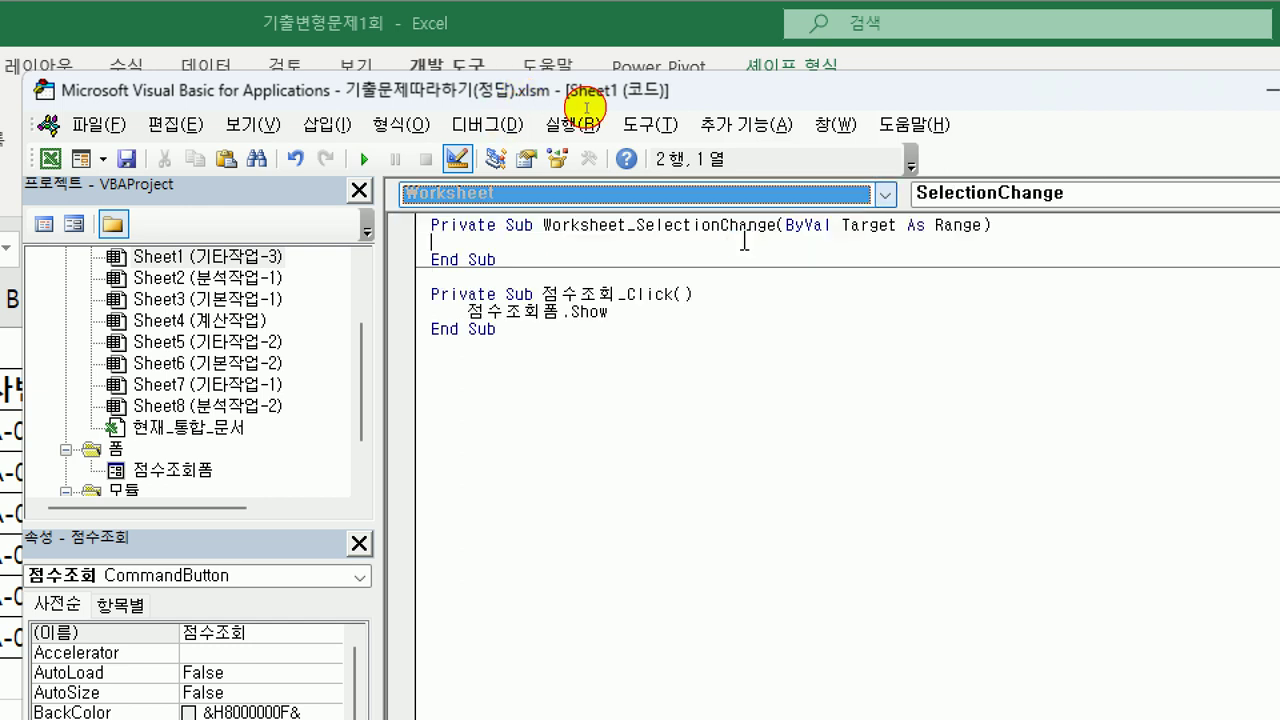
{"action": "left_click", "coordinate": [980, 193]}
{"action": "left_click", "coordinate": [942, 217]}
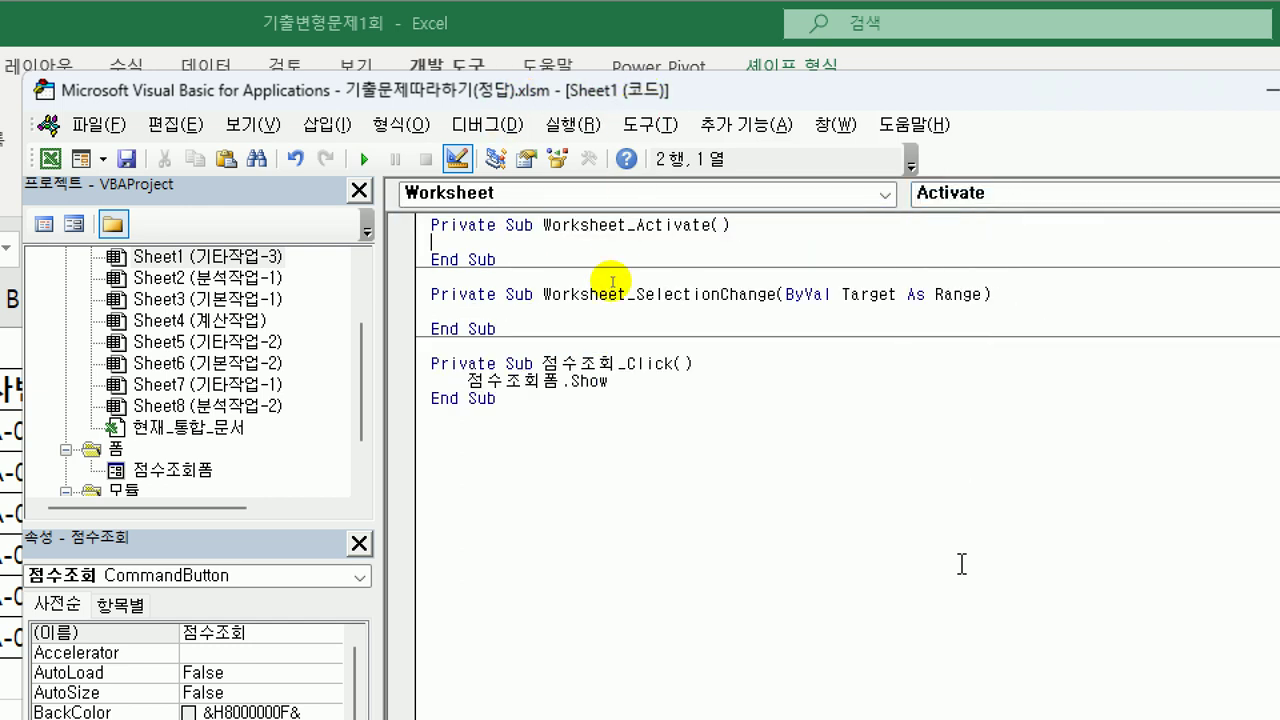
Step: Write [A1] = "평가성적" in the Worksheet_Activate procedure
{"action": "key", "text": "Tab"}
{"action": "type", "text": "["}
{"action": "type", "text": "A1"}
{"action": "type", "text": "] = "}
{"action": "type", "text": "\"vu"}
{"action": "key", "text": "BackSpace"}
{"action": "key", "text": "BackSpace"}
{"action": "key", "text": "Hangul"}
{"action": "type", "text": "펴ㅇ가성적\""}
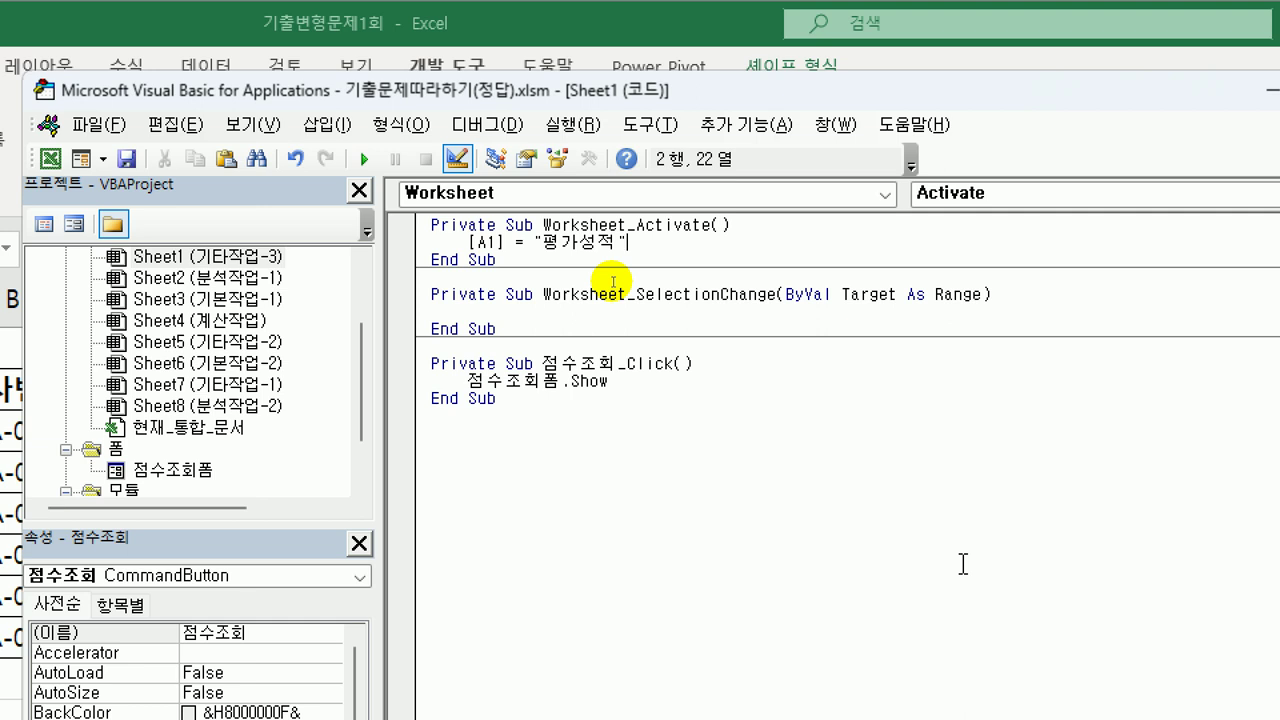
{"action": "left_click", "coordinate": [817, 526]}
Step: Create the cmd조회_Click procedure for the form's 조회 button and move the code window clear of the sheet's data table
{"action": "left_click", "coordinate": [222, 474]}
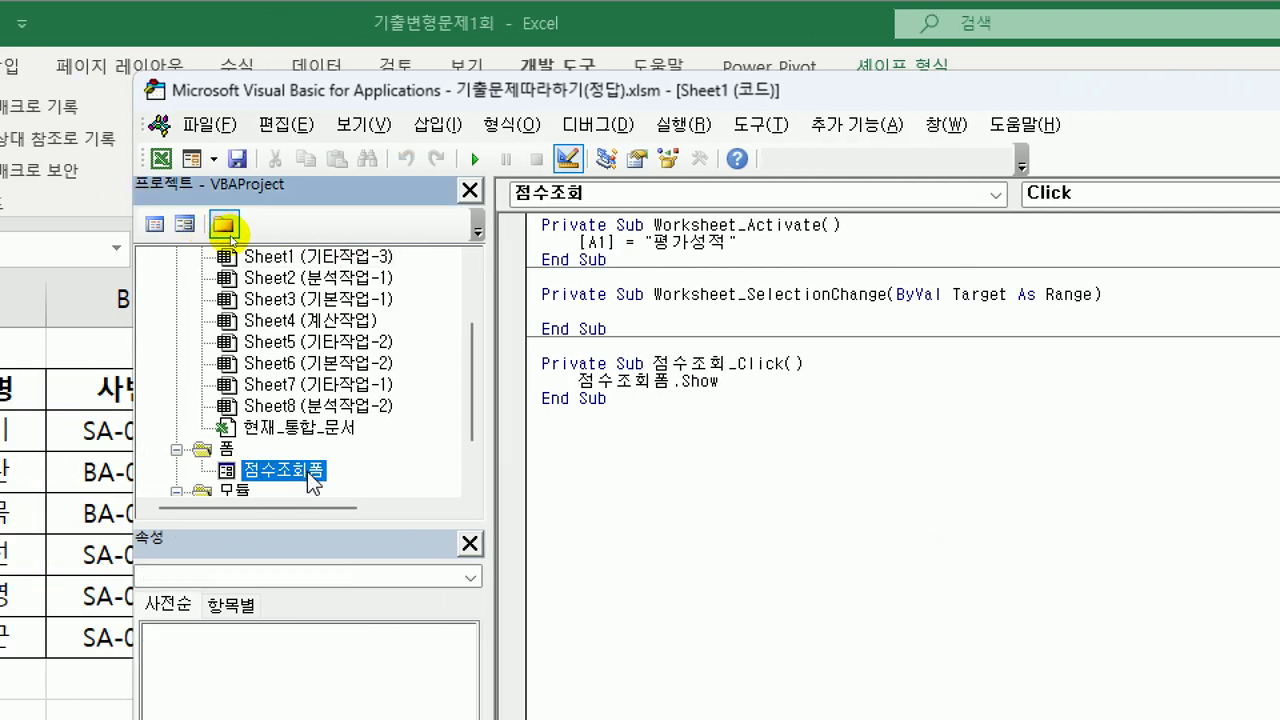
{"action": "double_click", "coordinate": [305, 472]}
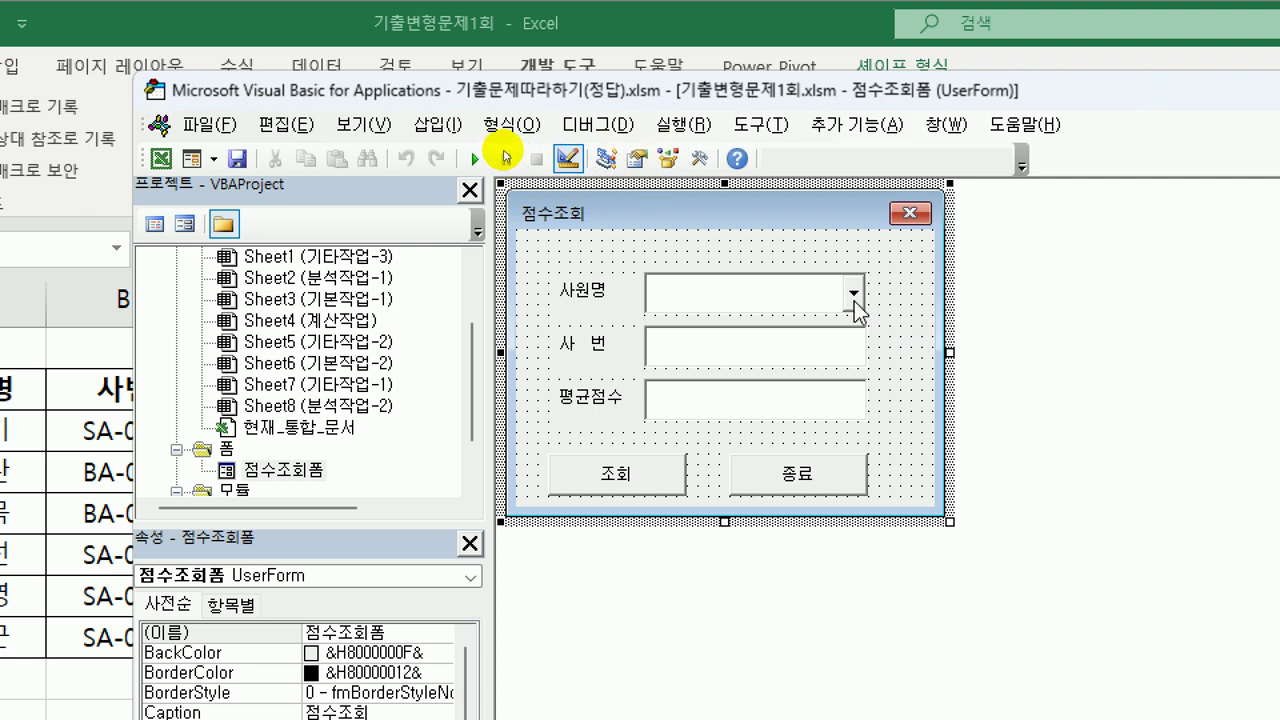
{"action": "left_click", "coordinate": [612, 480]}
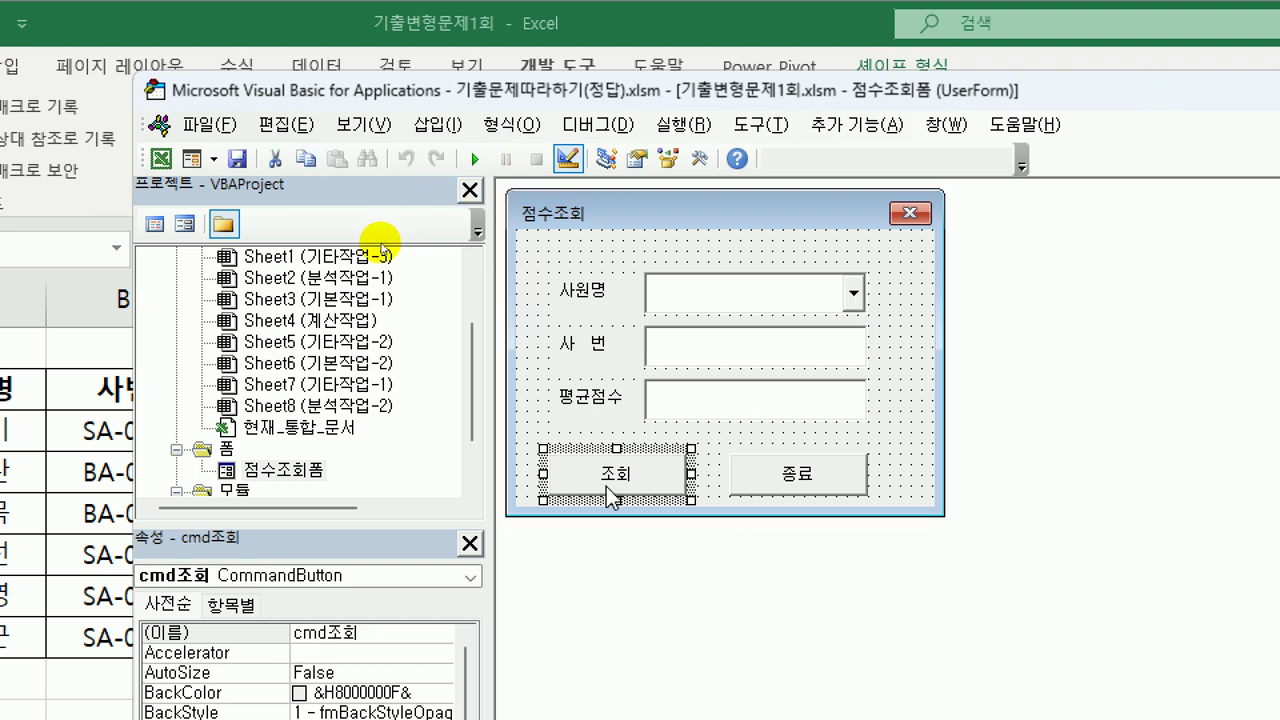
{"action": "double_click", "coordinate": [612, 483]}
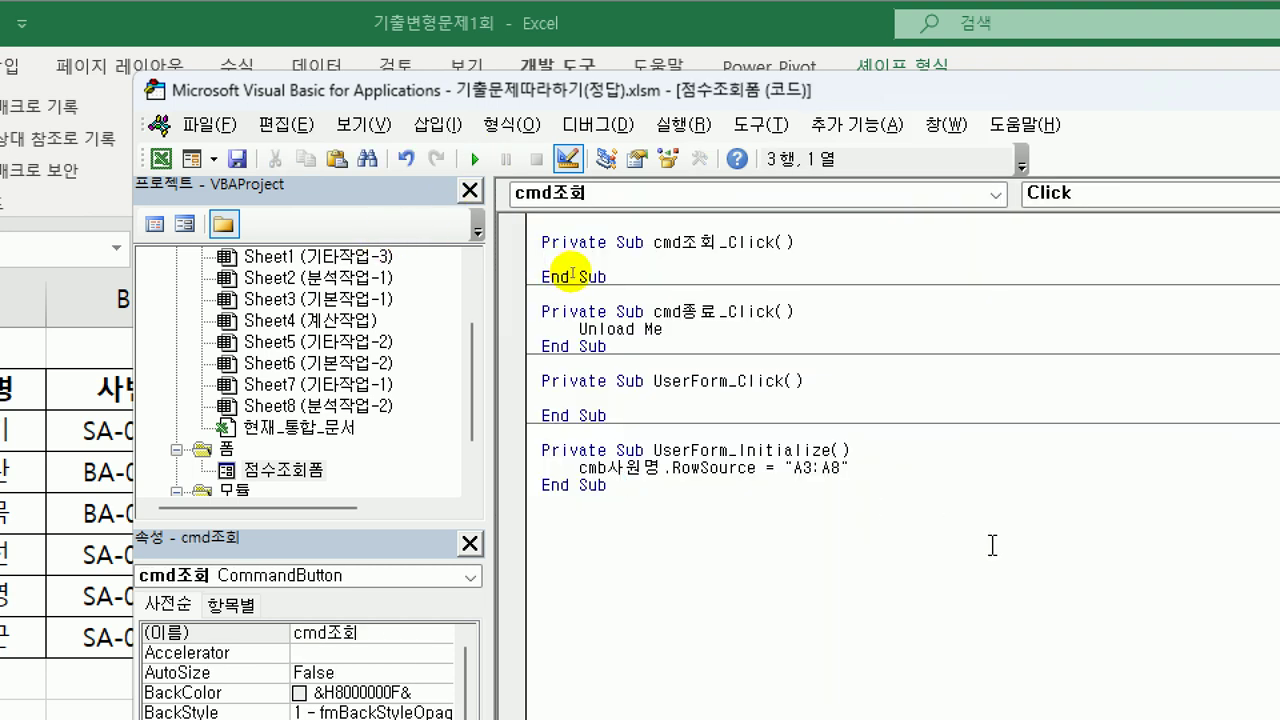
{"action": "key", "text": "Tab"}
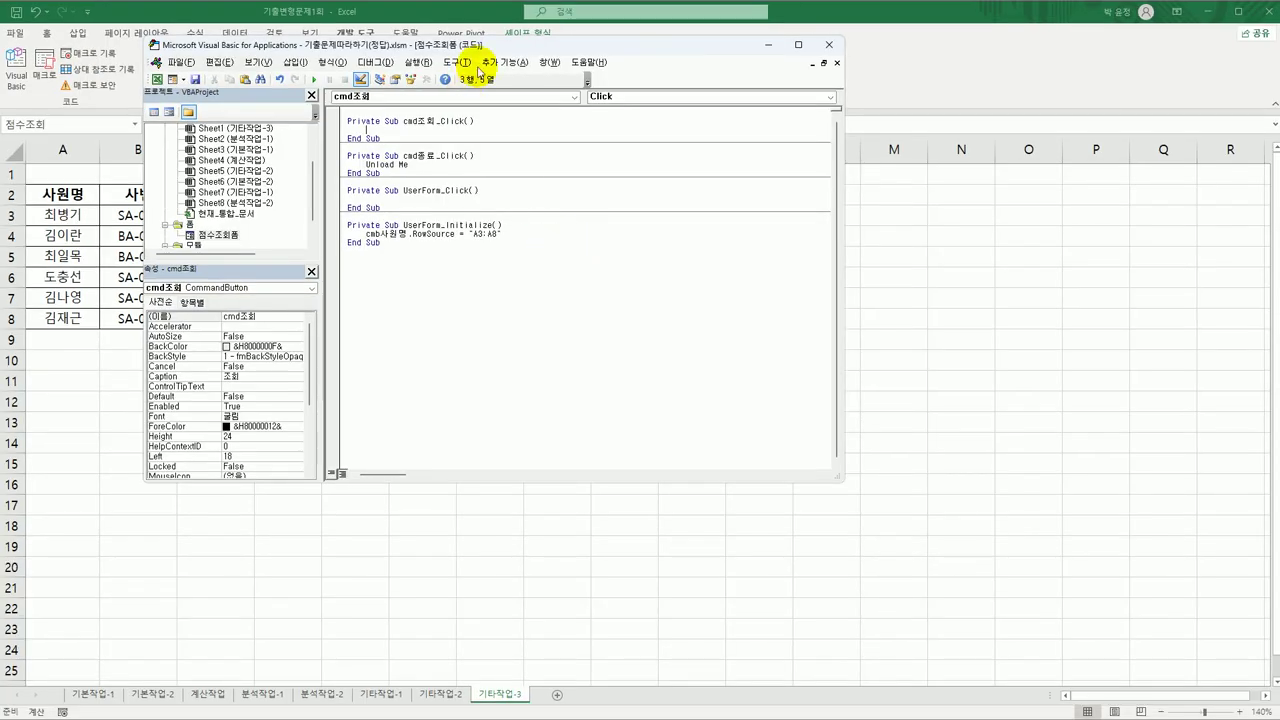
{"action": "left_click_drag", "start_coordinate": [490, 44], "coordinate": [695, 174]}
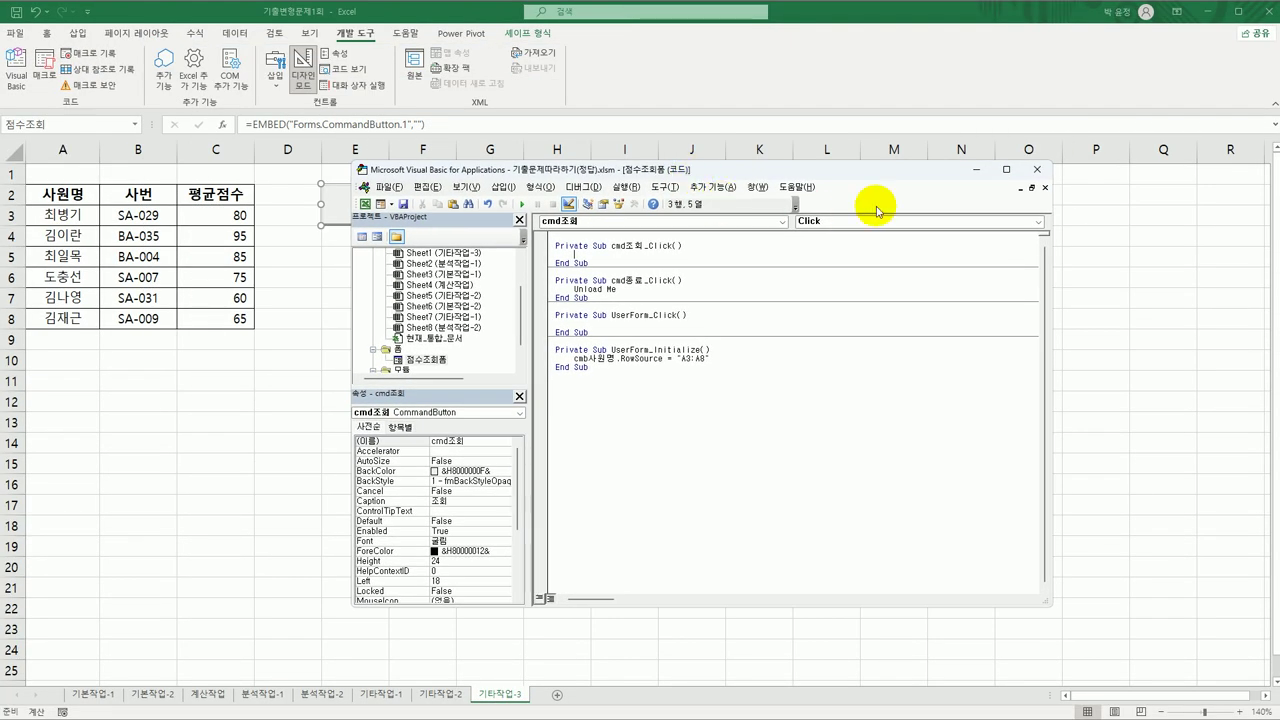
Step: Turn off Design Mode on the sheet and open the 점수조회 form, placing it next to the data table
{"action": "left_click", "coordinate": [1036, 169]}
{"action": "left_click", "coordinate": [691, 360]}
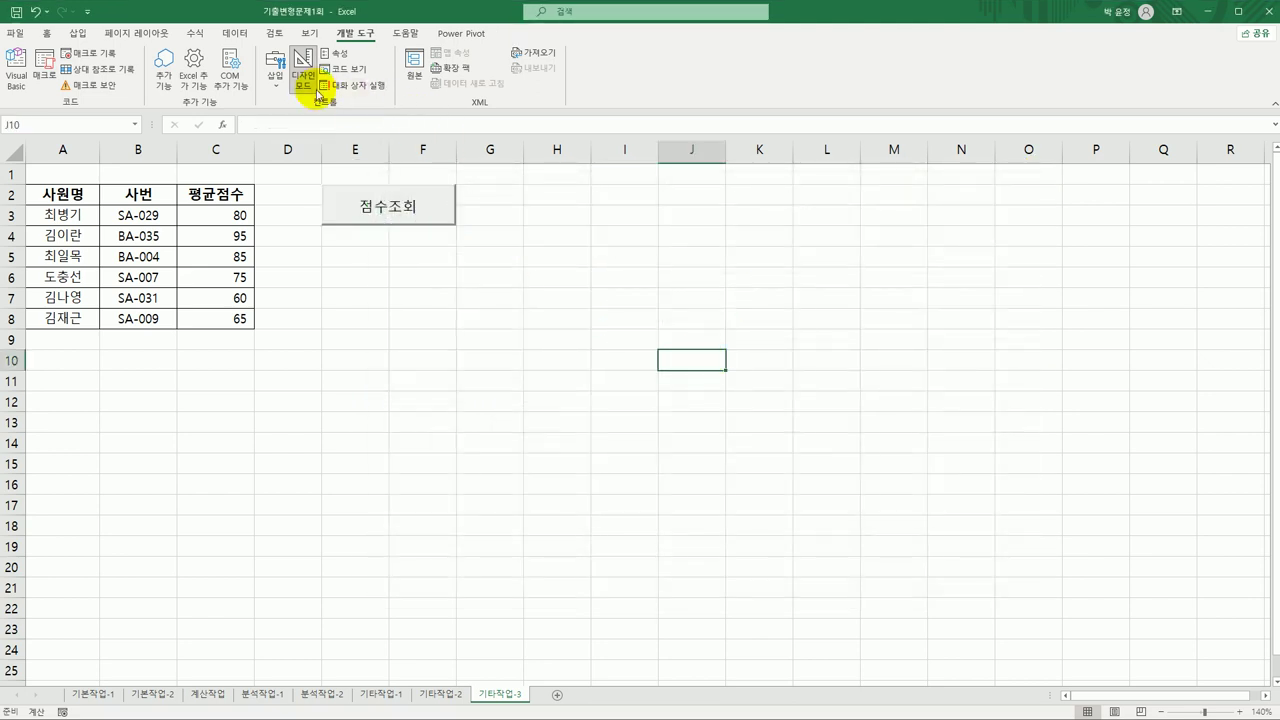
{"action": "left_click", "coordinate": [303, 72]}
{"action": "left_click", "coordinate": [510, 280]}
{"action": "left_click", "coordinate": [414, 212]}
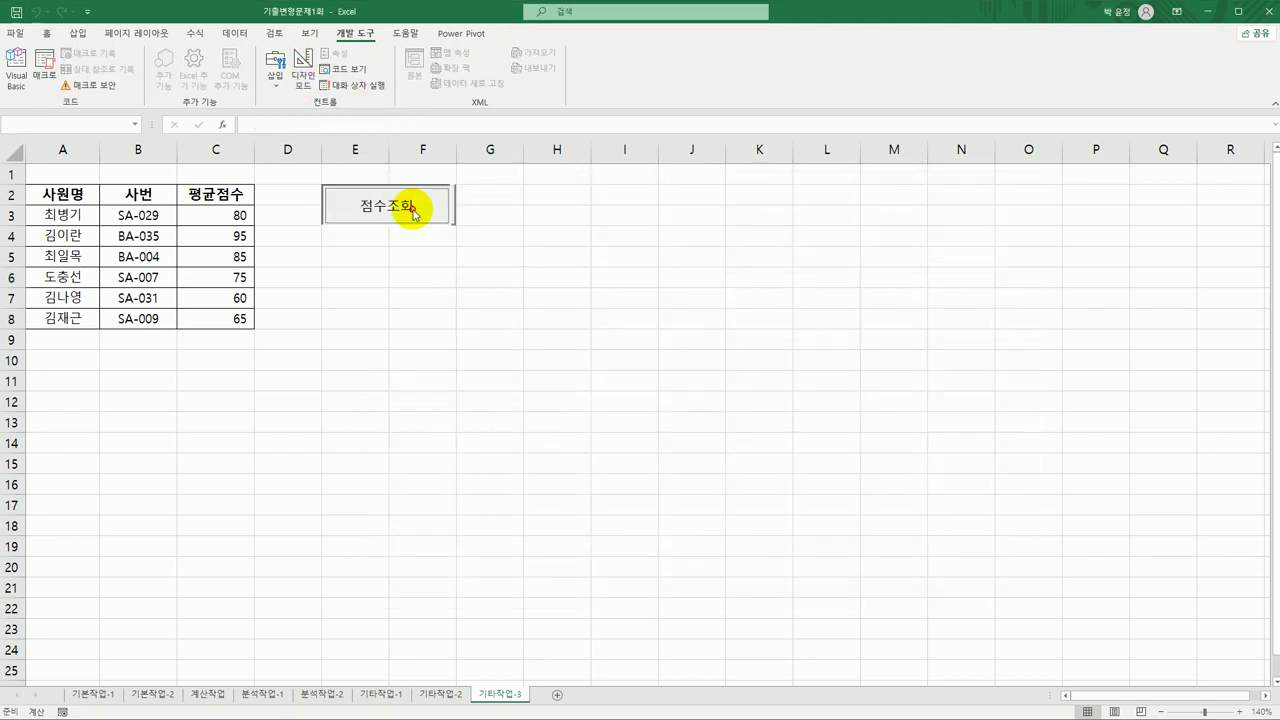
{"action": "left_click_drag", "start_coordinate": [606, 291], "coordinate": [427, 257]}
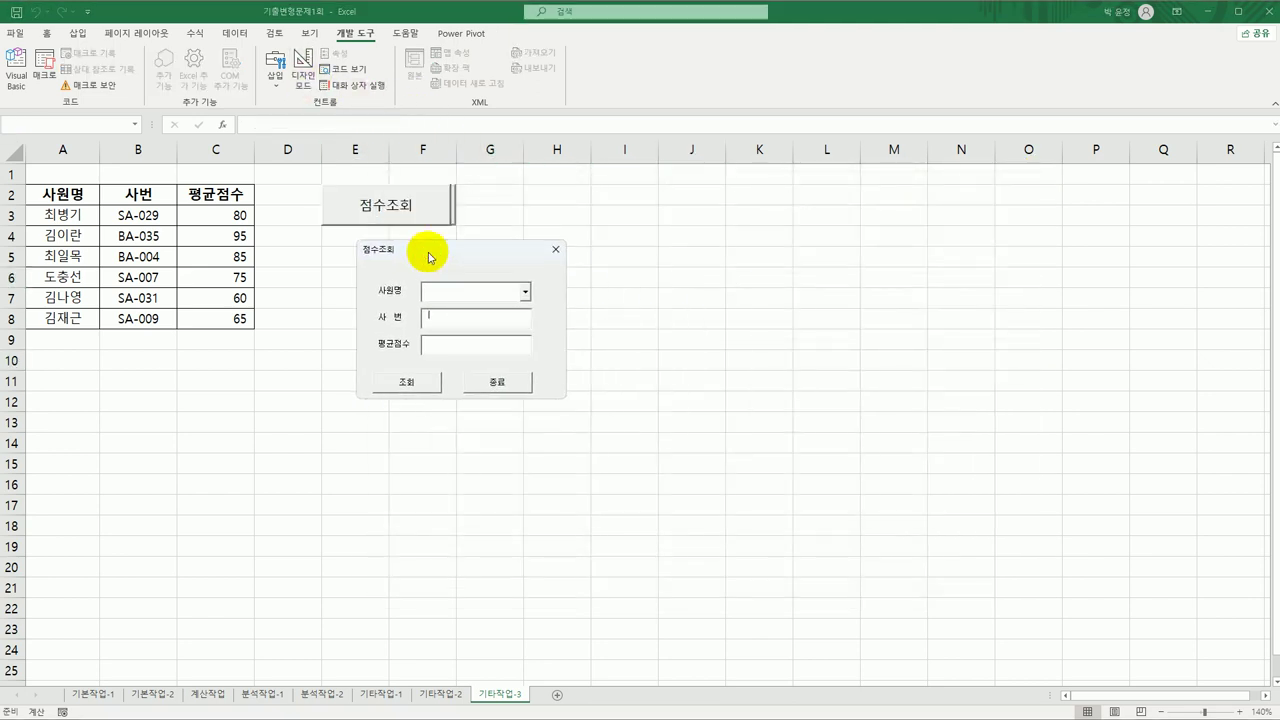
Step: Test the 점수조회 form by choosing the fourth employee in 사원명 and running 조회
{"action": "left_click", "coordinate": [526, 291]}
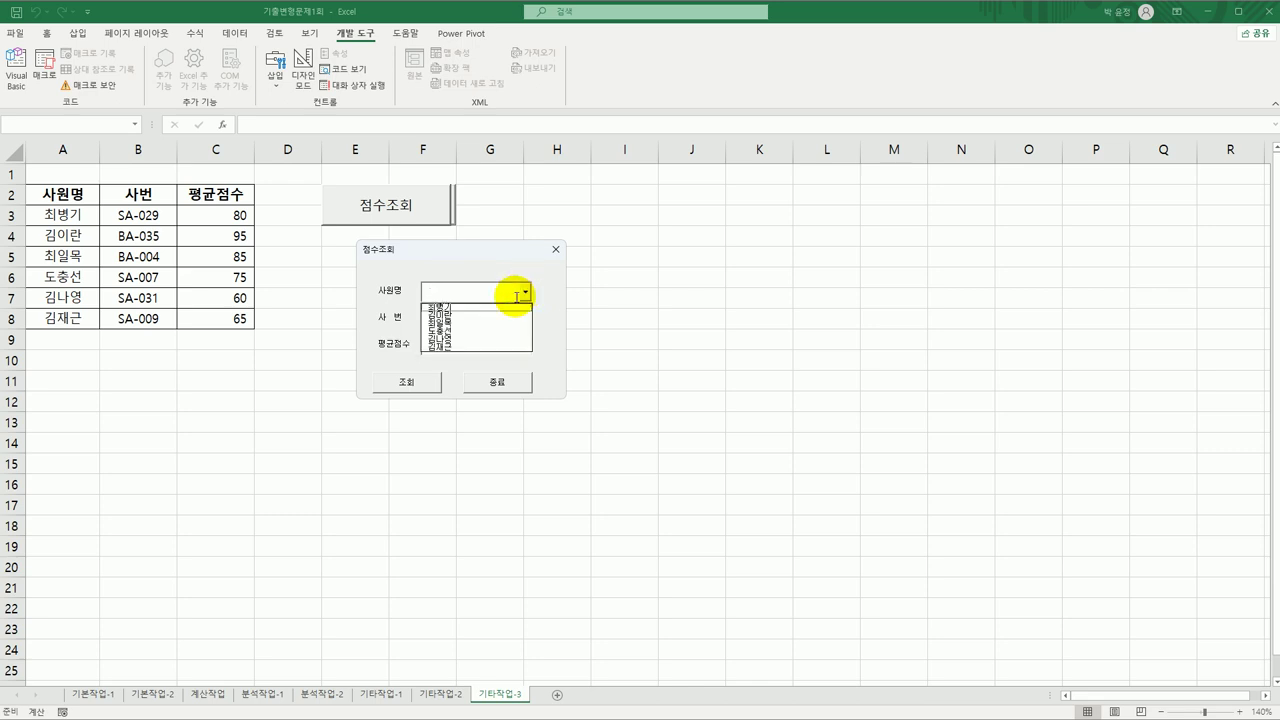
{"action": "left_click", "coordinate": [467, 336]}
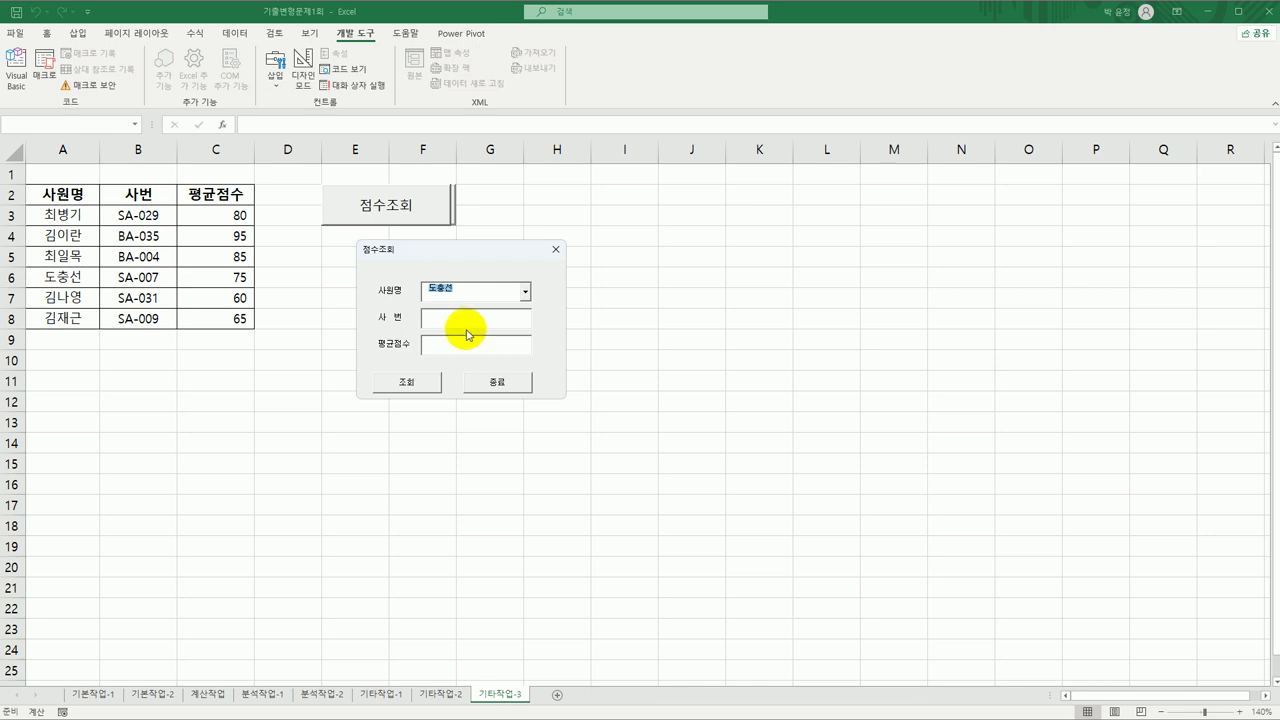
{"action": "left_click", "coordinate": [407, 382]}
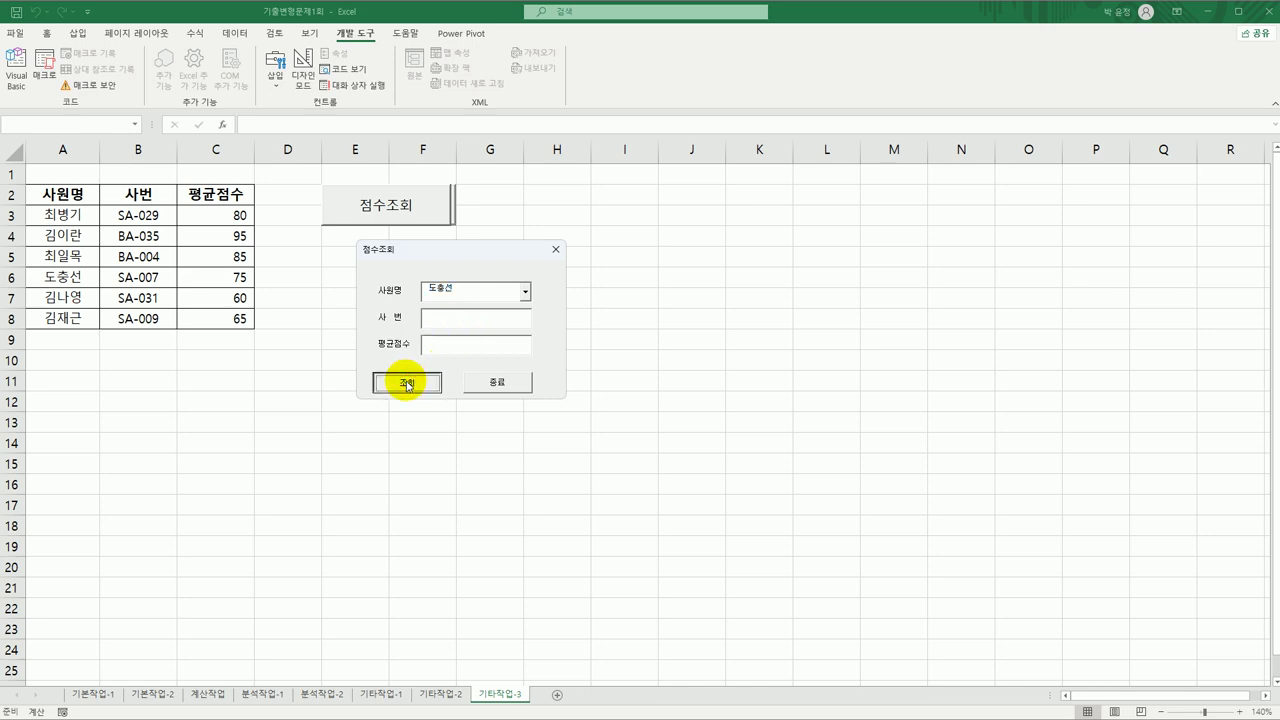
{"action": "left_click", "coordinate": [472, 322]}
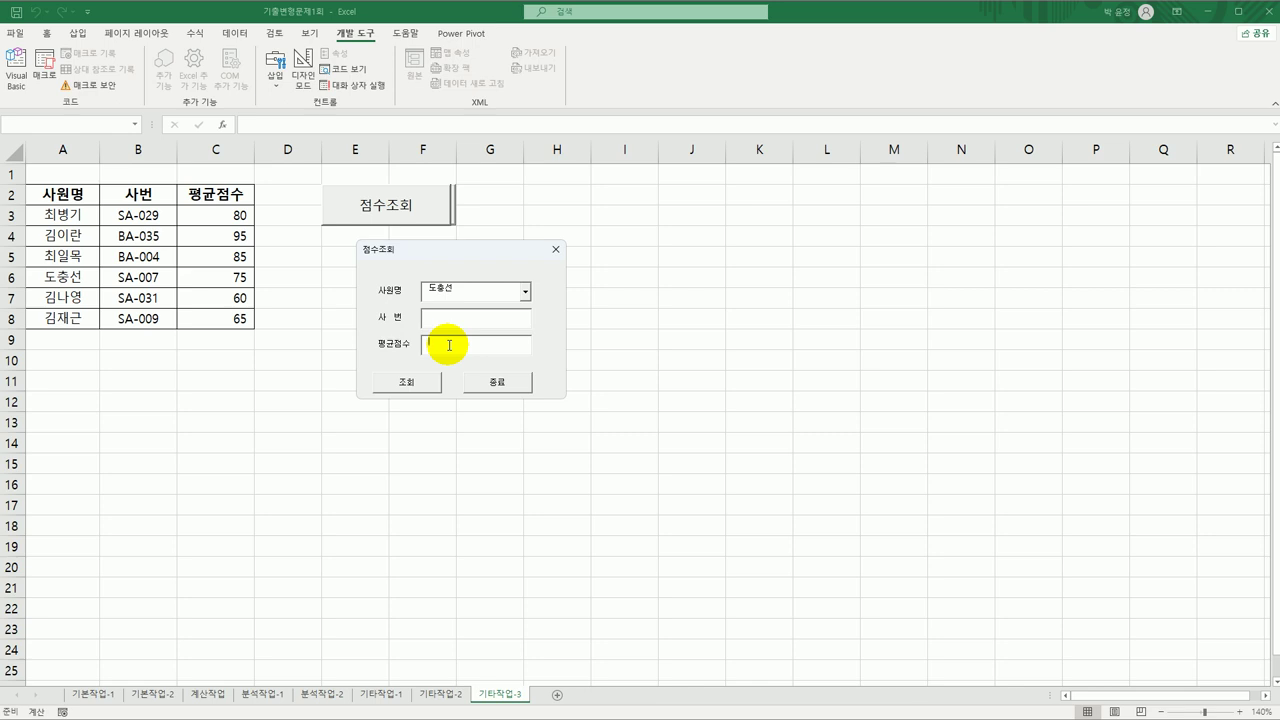
Step: Choose the first employee in 사원명, check the 사번 and 평균점수 fields, and close the form
{"action": "left_click", "coordinate": [525, 292]}
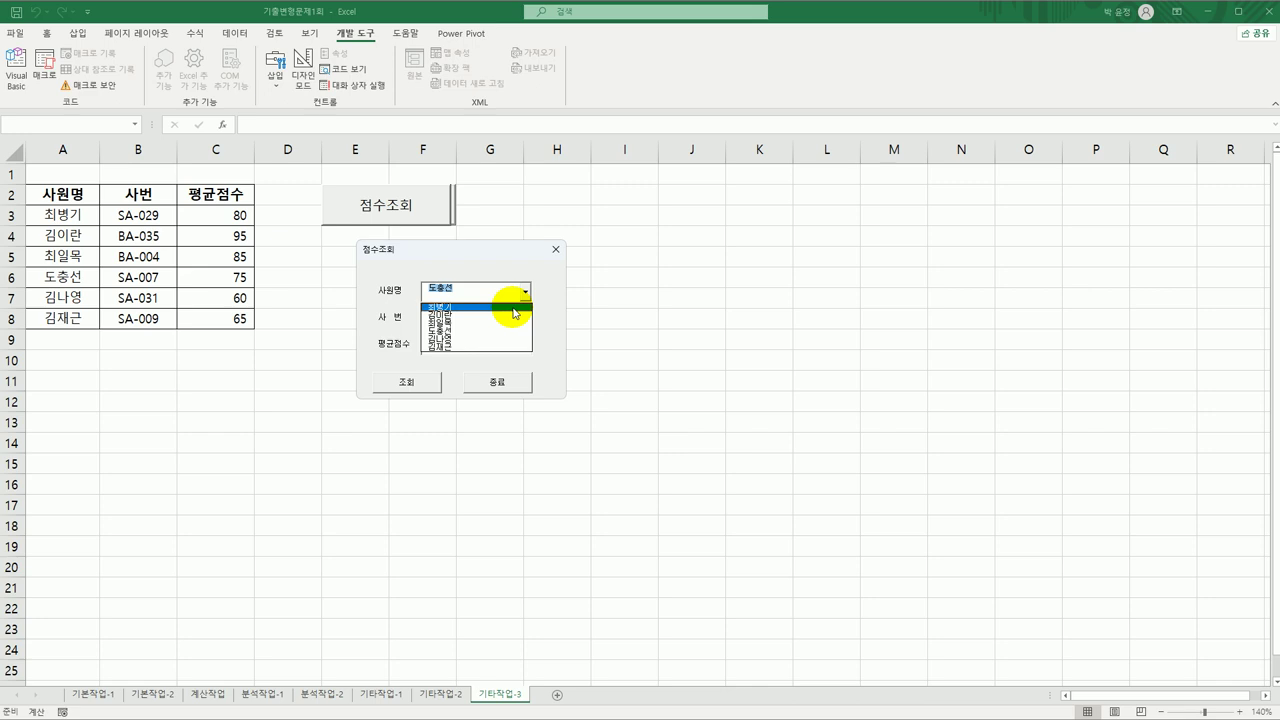
{"action": "left_click", "coordinate": [513, 308]}
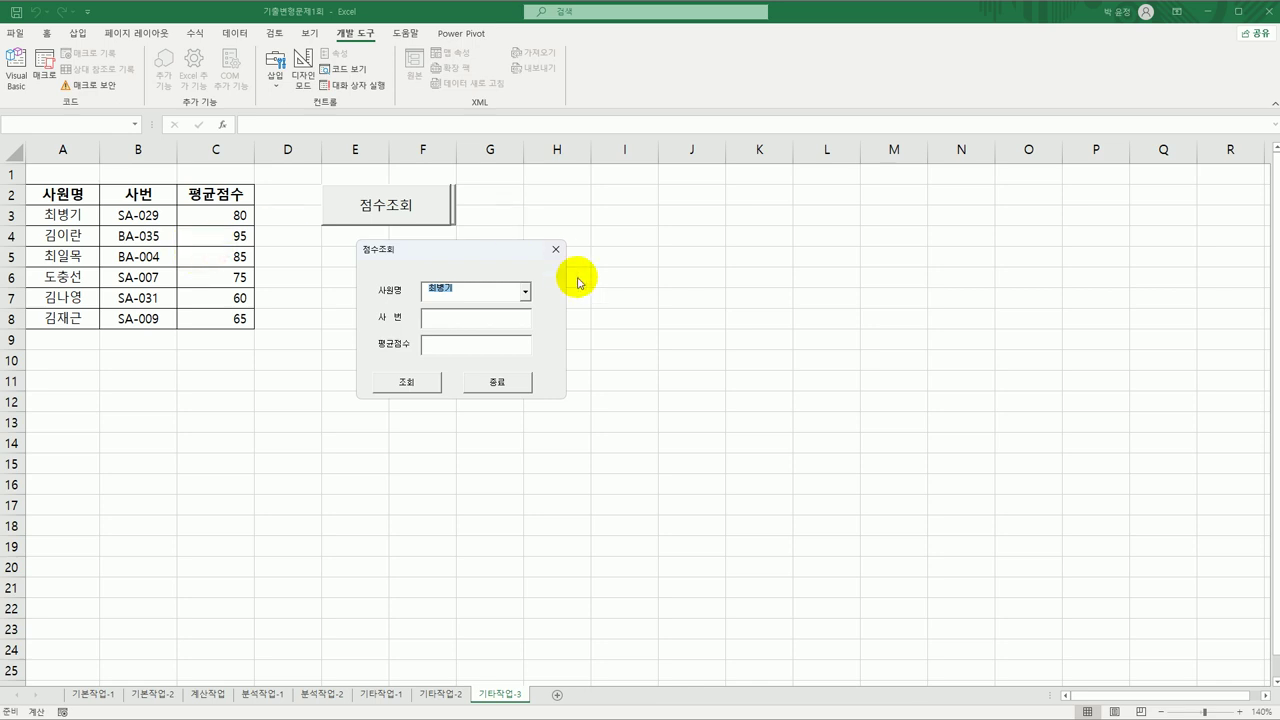
{"action": "left_click", "coordinate": [485, 316]}
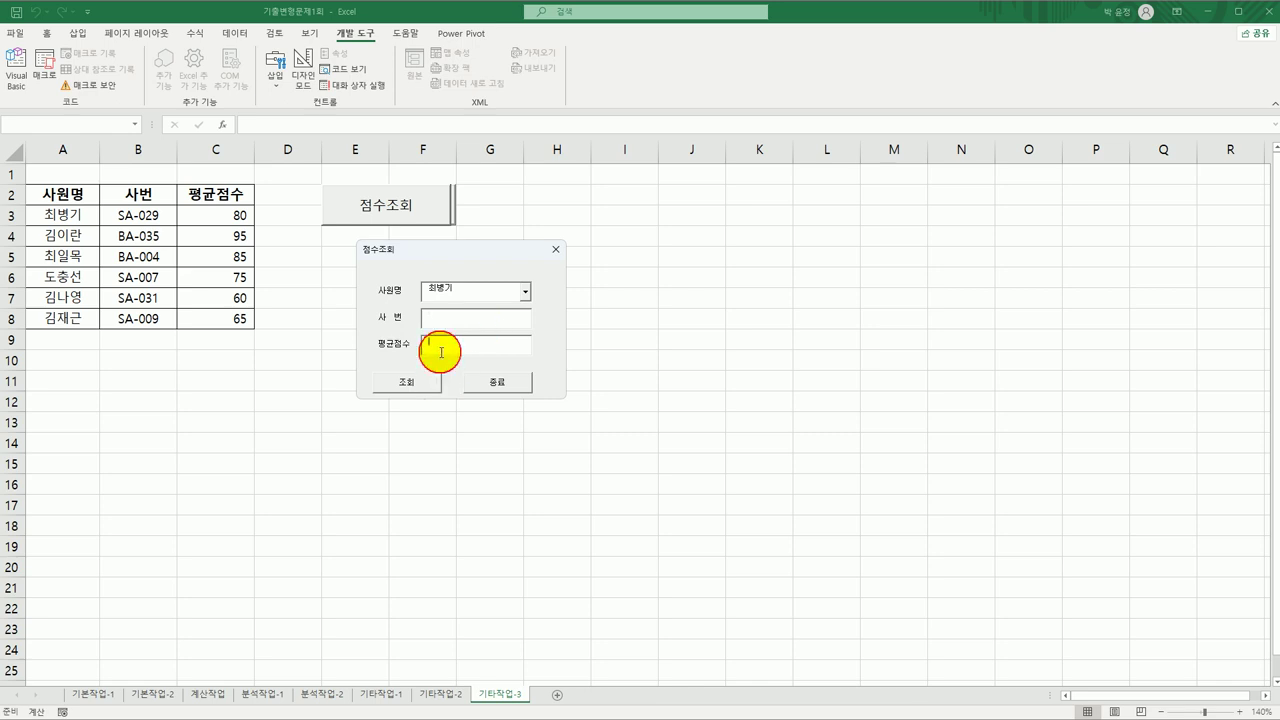
{"action": "left_click", "coordinate": [553, 252]}
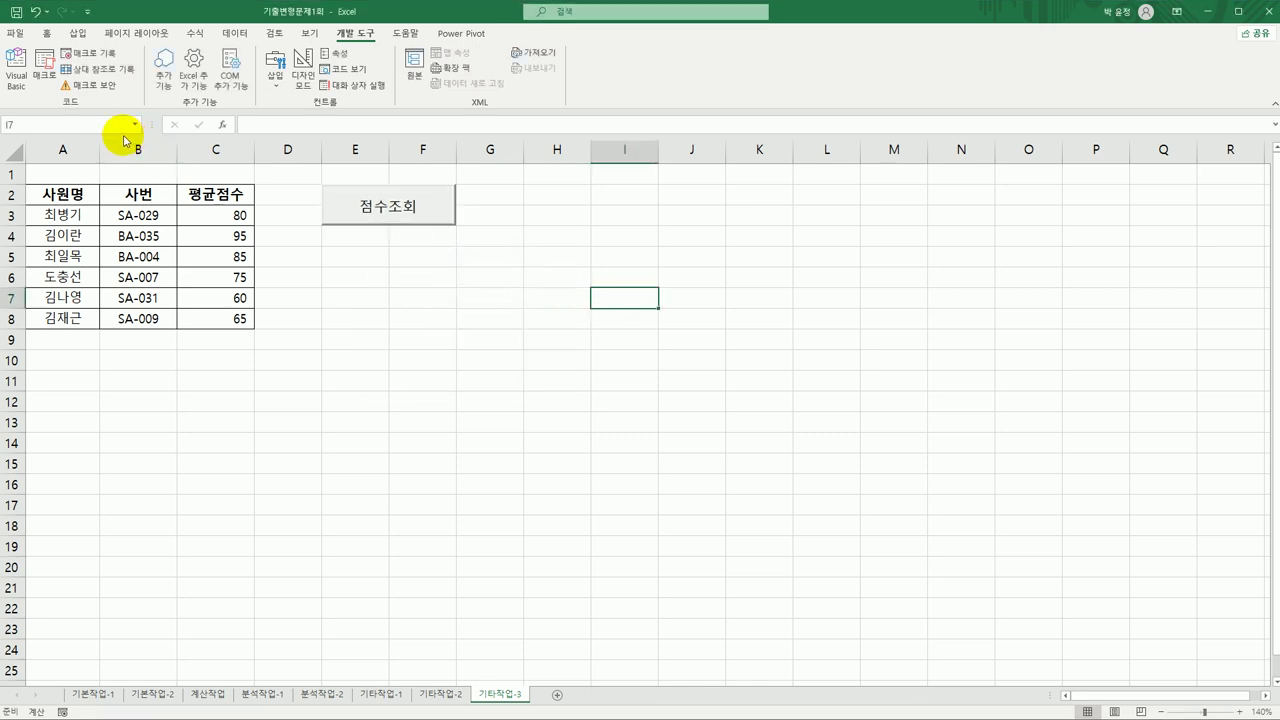
Step: Write 참조행 = cmb사원명.ListIndex + 3 in the cmd조회_Click procedure
{"action": "left_click", "coordinate": [16, 75]}
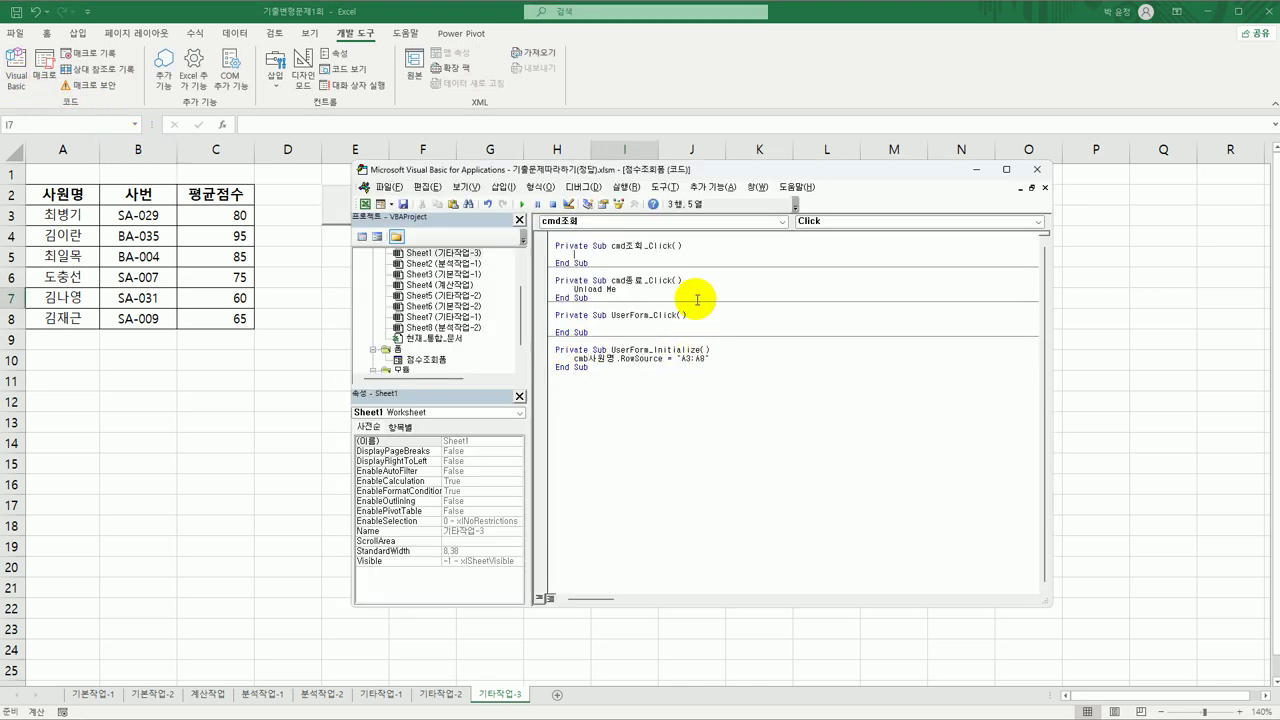
{"action": "key", "text": "Return"}
{"action": "type", "text": "삼"}
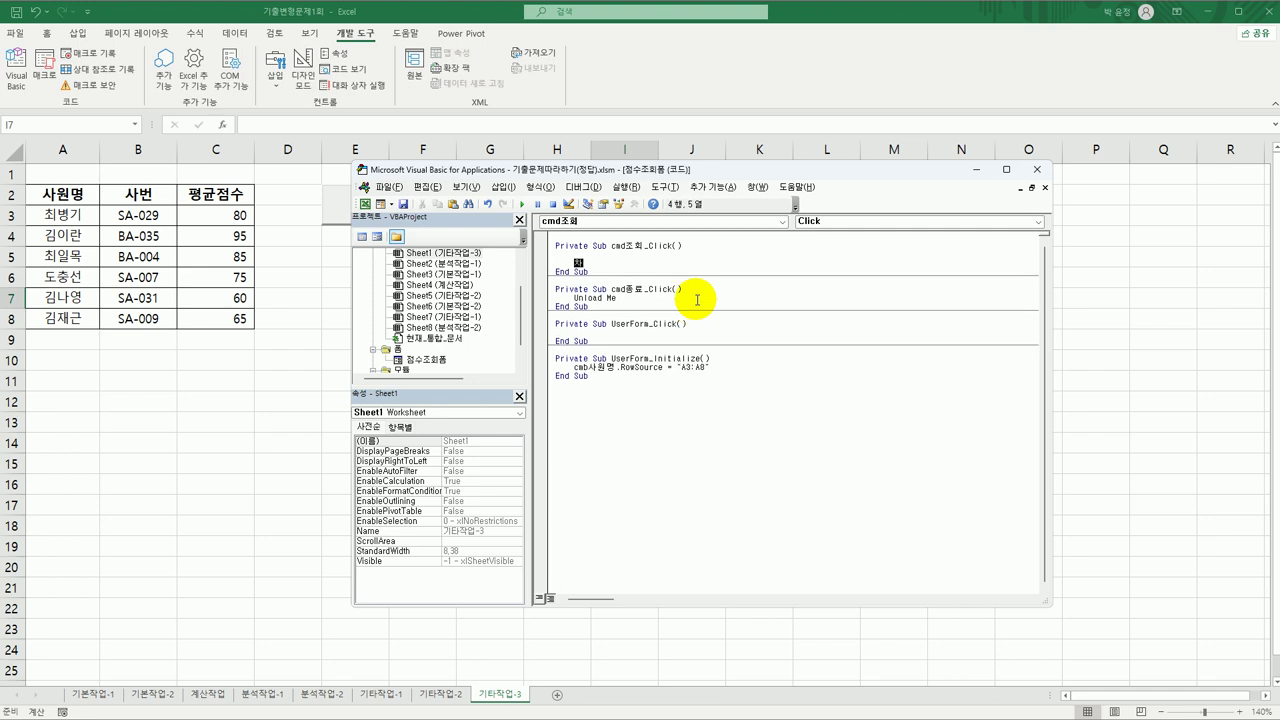
{"action": "type", "text": "조행 ="}
{"action": "type", "text": "-"}
{"action": "type", "text": "ㅊ"}
{"action": "key", "text": "BackSpace"}
{"action": "type", "text": "cmb사원명.li"}
{"action": "left_click", "coordinate": [697, 302]}
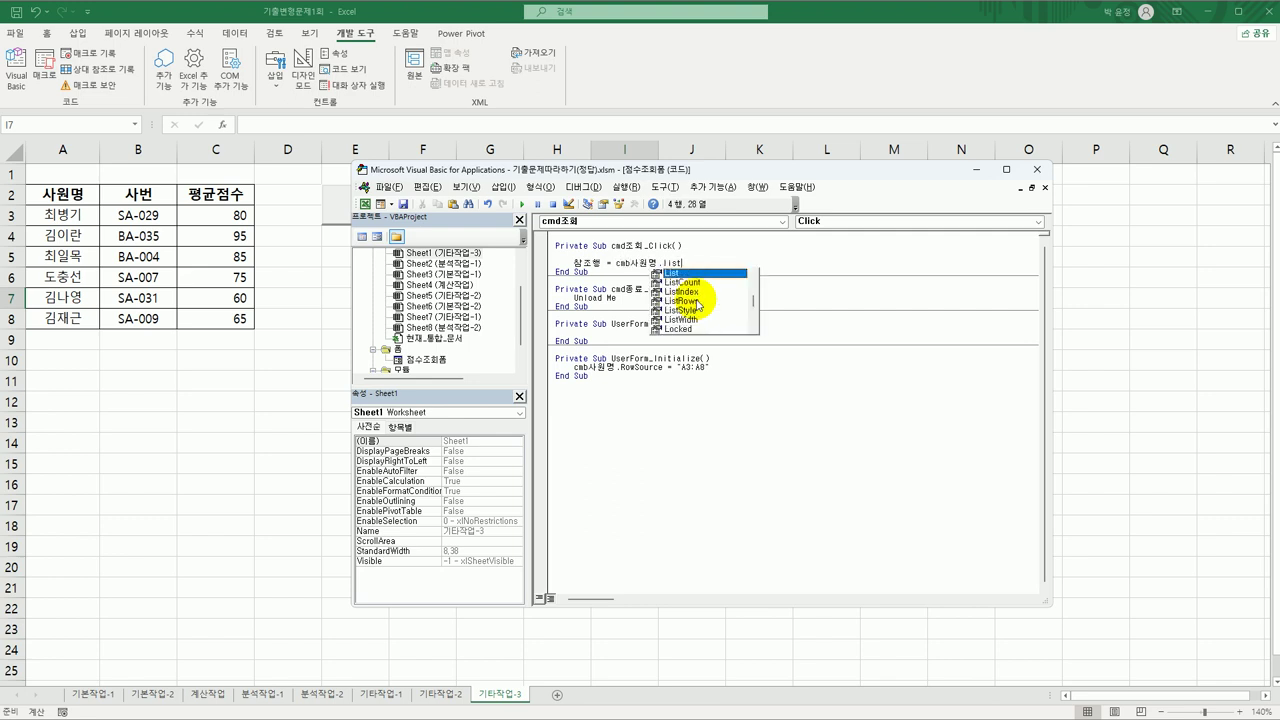
{"action": "key", "text": "Tab"}
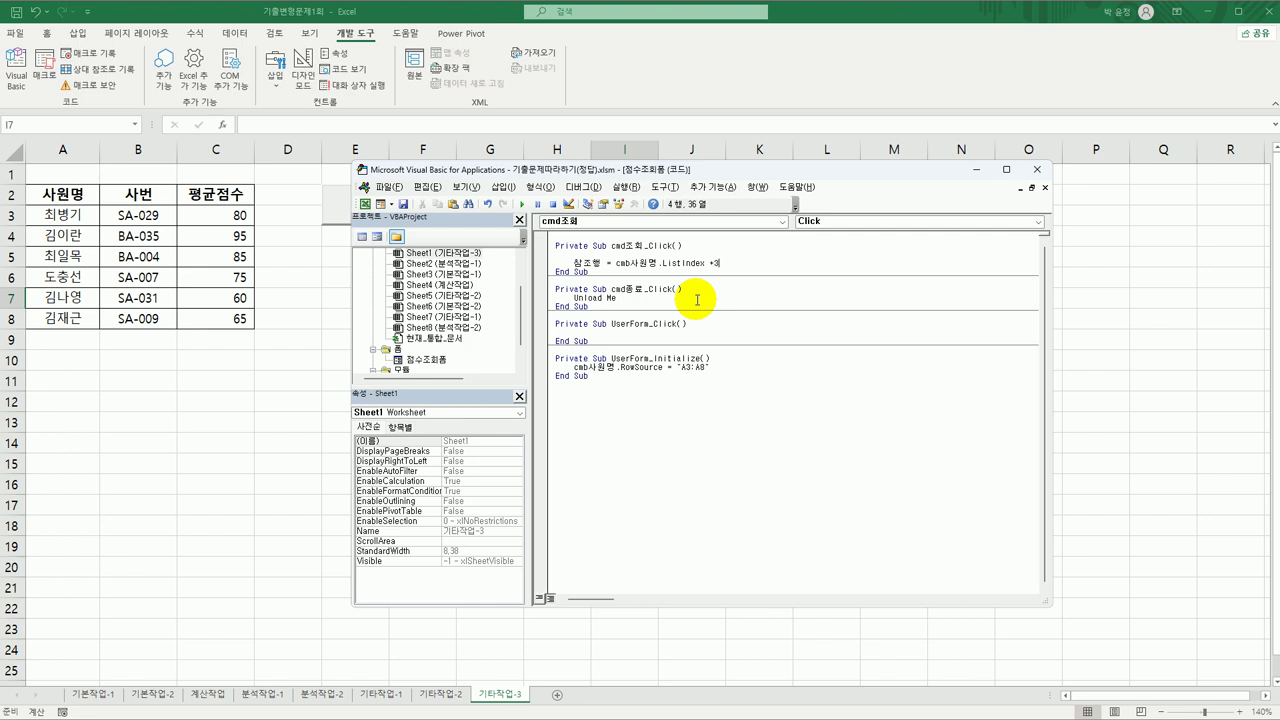
{"action": "type", "text": "+3"}
{"action": "key", "text": "Return"}
{"action": "key", "text": "Return"}
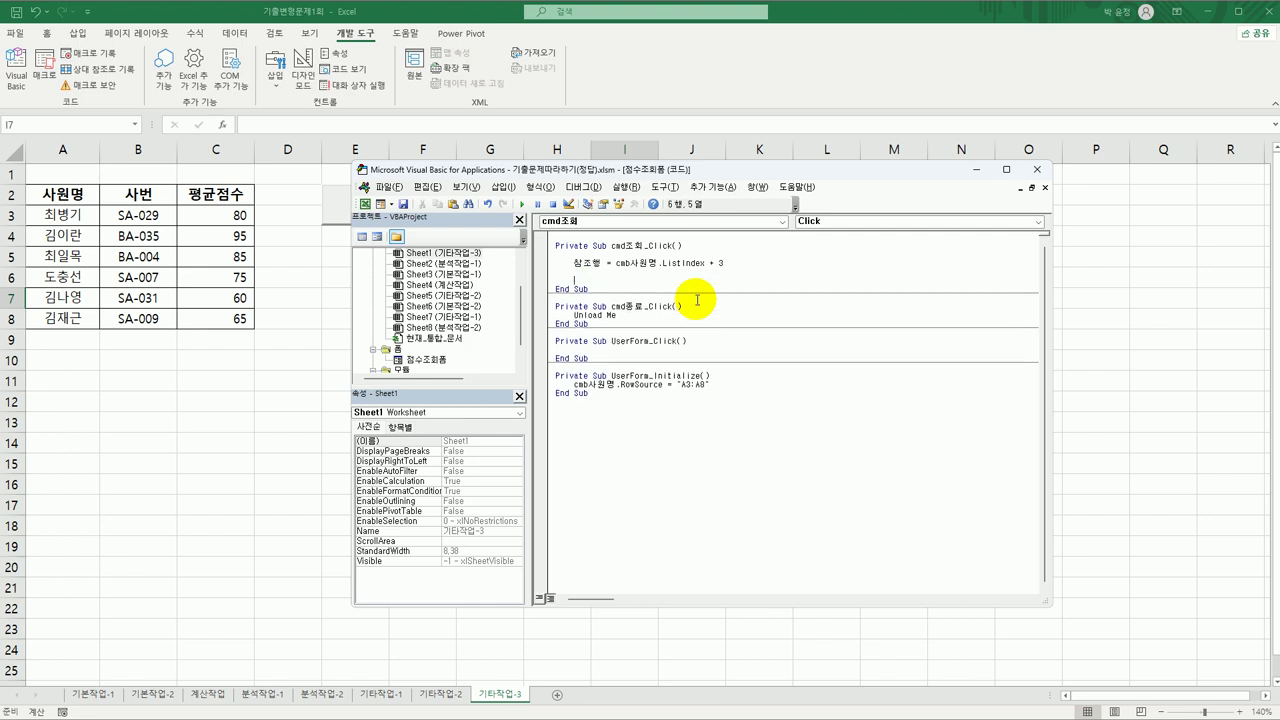
Step: Add the line txt사번 = Cells(참조행, 2) below the 참조행 assignment in cmd조회_Click
{"action": "type", "text": "t"}
{"action": "type", "text": "xt사번"}
{"action": "type", "text": "xt사번"}
{"action": "type", "text": " = ㅊ"}
{"action": "key", "text": "BackSpace"}
{"action": "type", "text": "cells("}
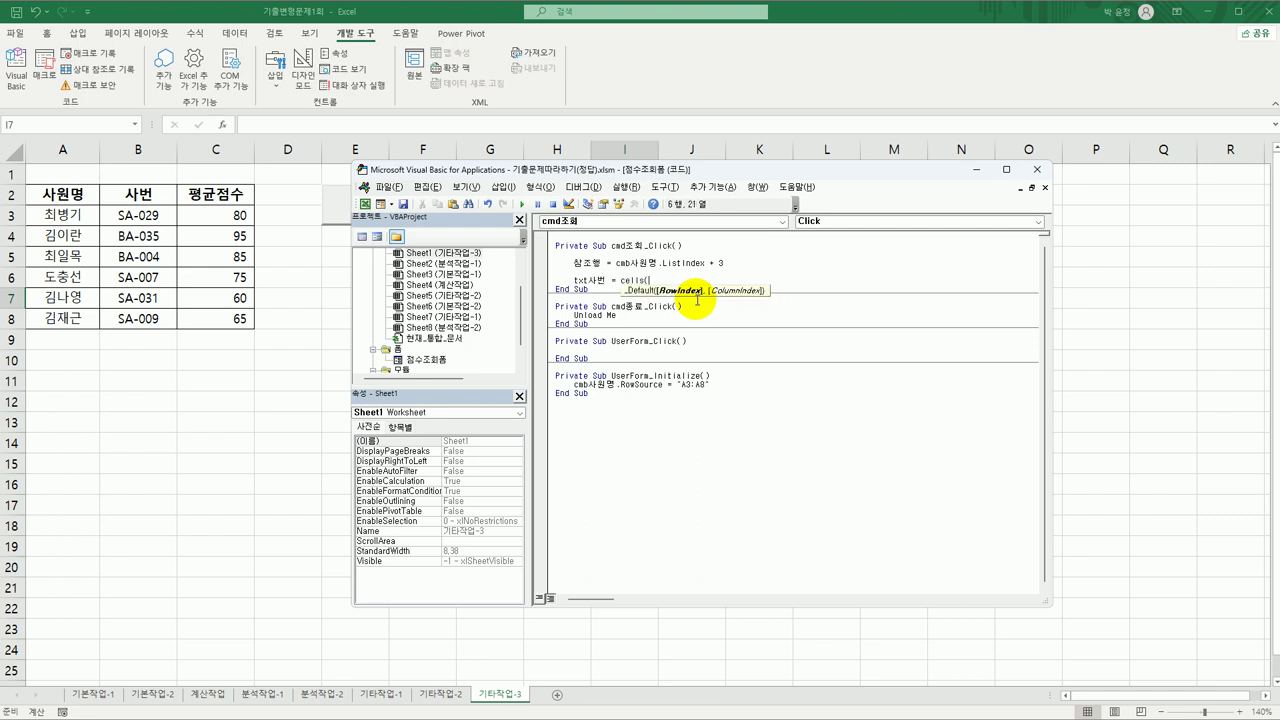
{"action": "type", "text": "참조행,"}
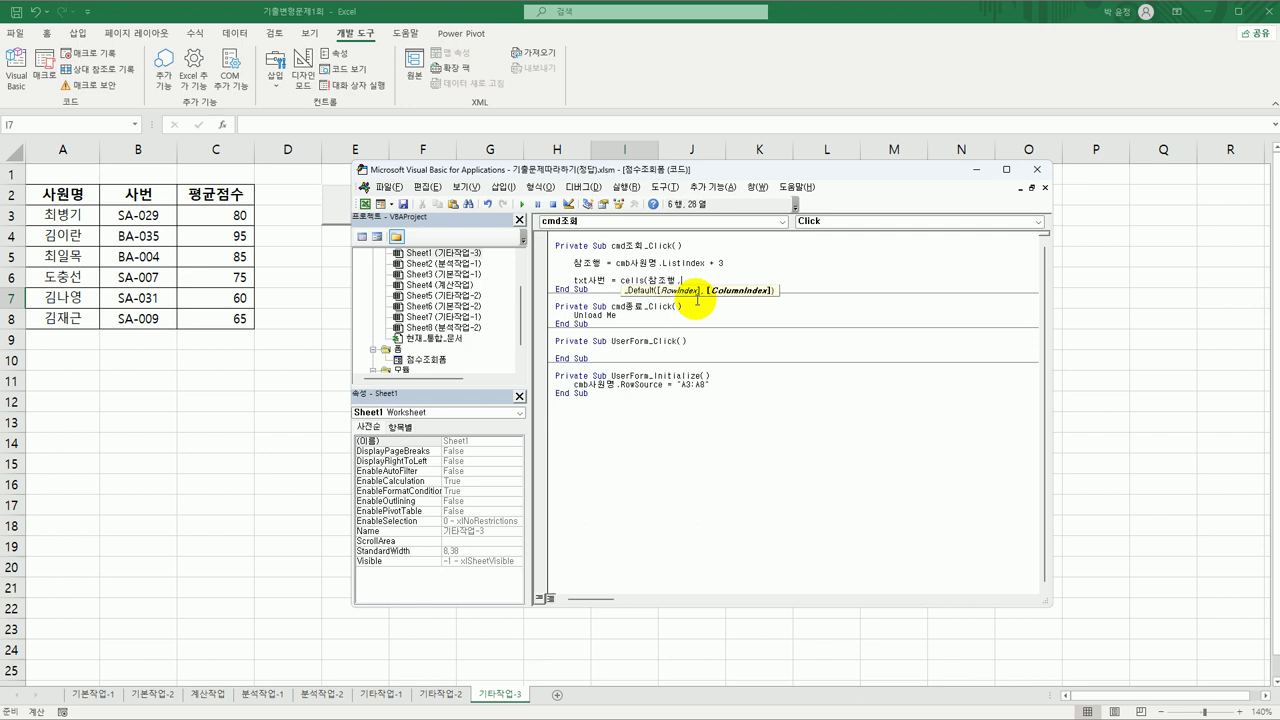
{"action": "type", "text": "2)"}
{"action": "key", "text": "Return"}
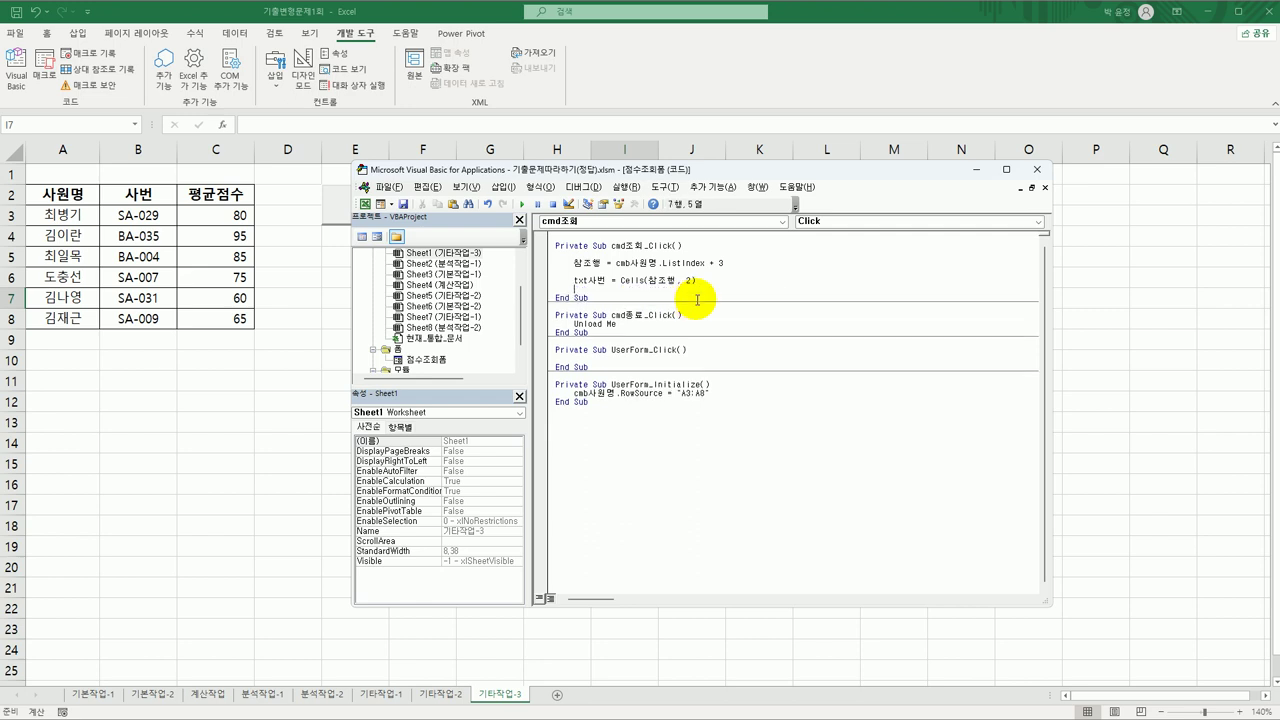
Step: Add the line txt평균점수 = Cells(참조행, 3) below the txt사번 line
{"action": "type", "text": "txt평균점수 = cells(참조"}
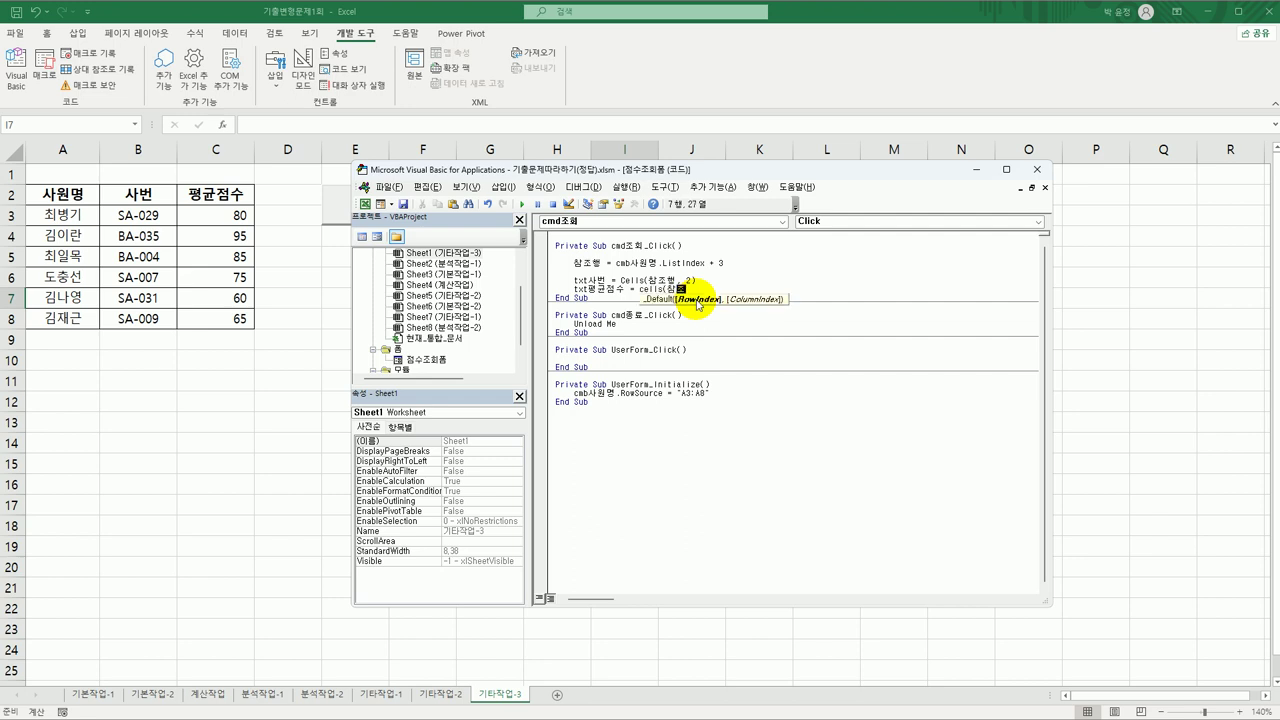
{"action": "type", "text": "행, 3)"}
{"action": "key", "text": "Return"}
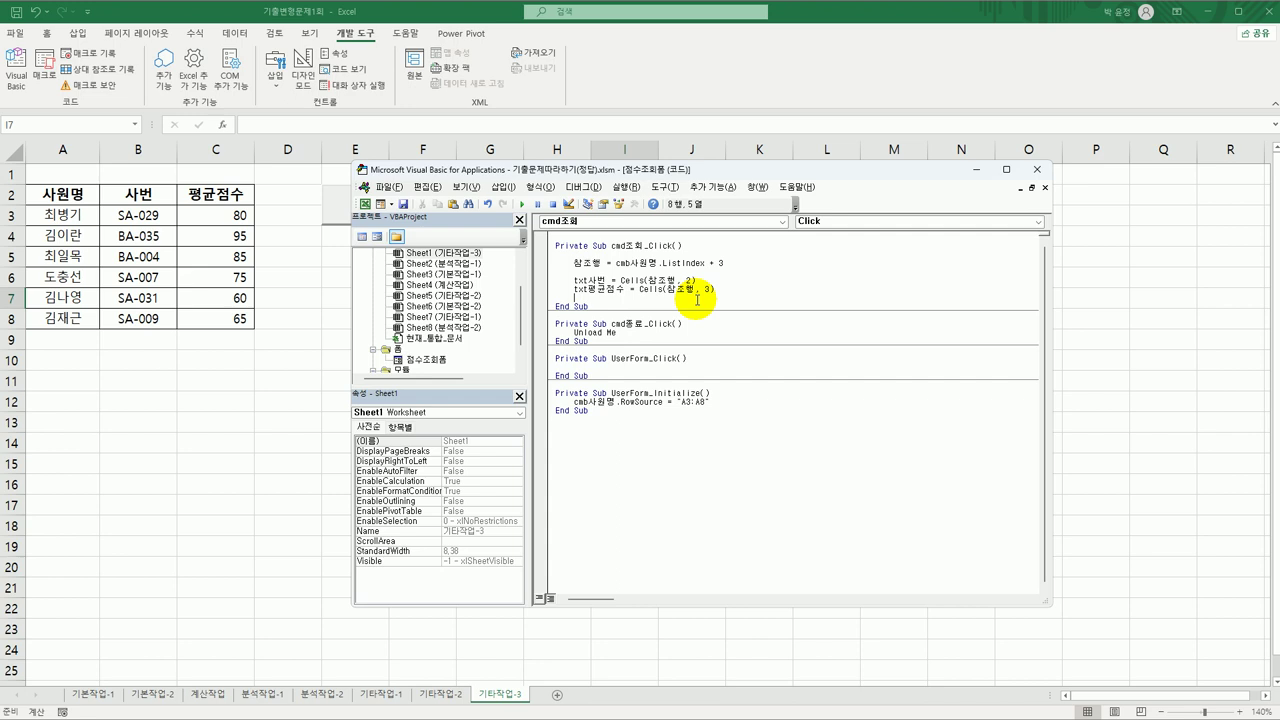
{"action": "key", "text": "Return"}
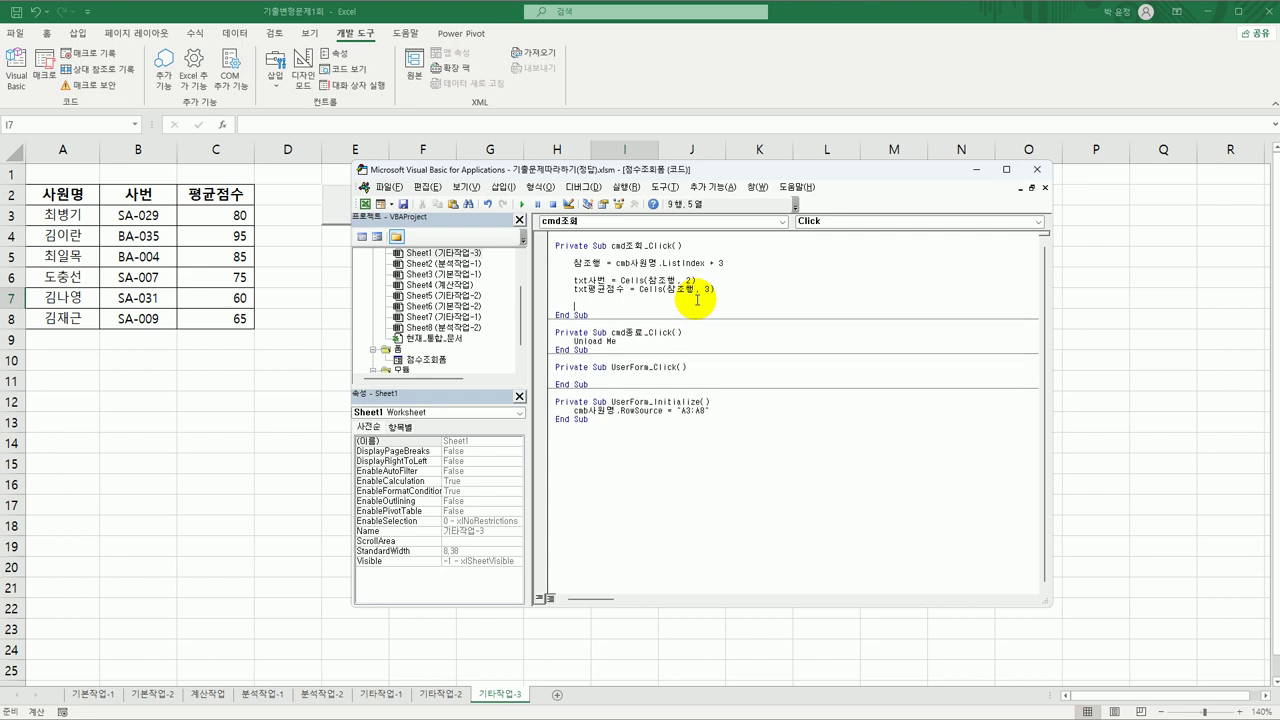
Step: Start a condition in cmd조회_Click with If txt평균점수 >= 85 Then and indent its body line
{"action": "type", "text": "ㅑㄹ"}
{"action": "key", "text": "BackSpace"}
{"action": "key", "text": "BackSpace"}
{"action": "type", "text": "if txt평균점수"}
{"action": "type", "text": ">= 85 Then"}
{"action": "key", "text": "Return"}
{"action": "key", "text": "Tab"}
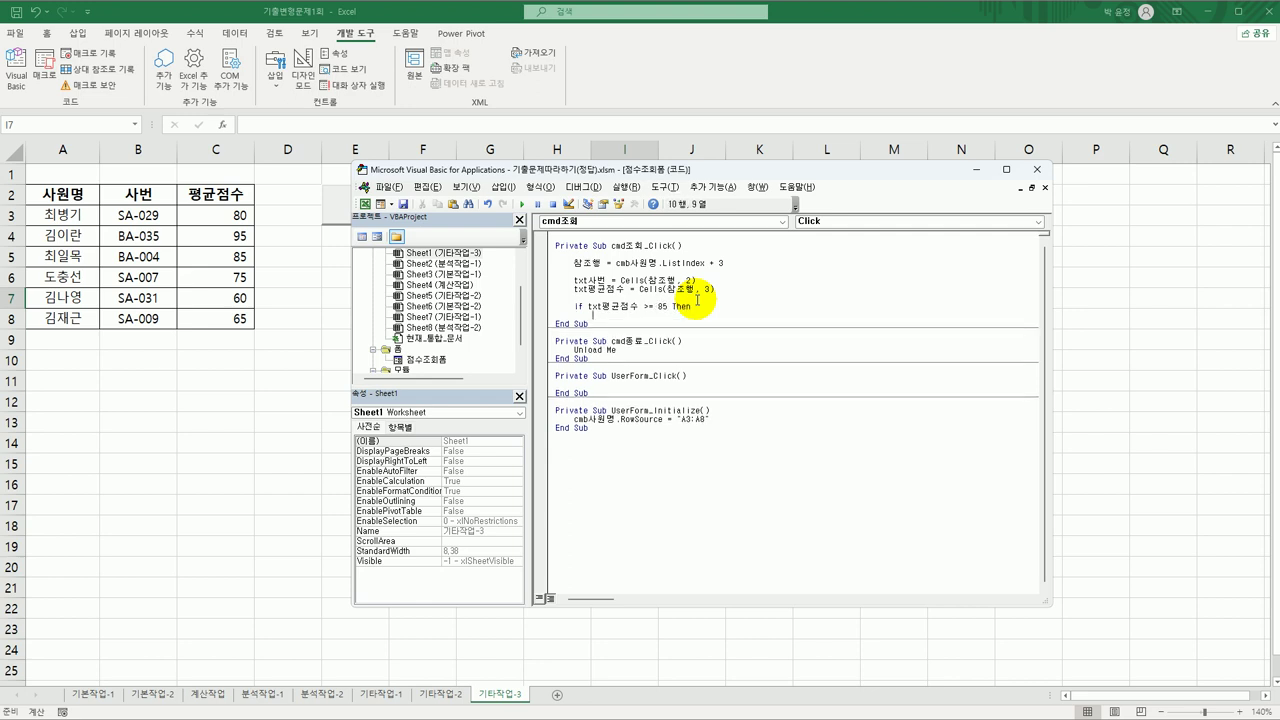
Step: Write MsgBox cmb사원명 & "은 우수사원입니다" inside the condition and close it with End If
{"action": "type", "text": "msgbox "}
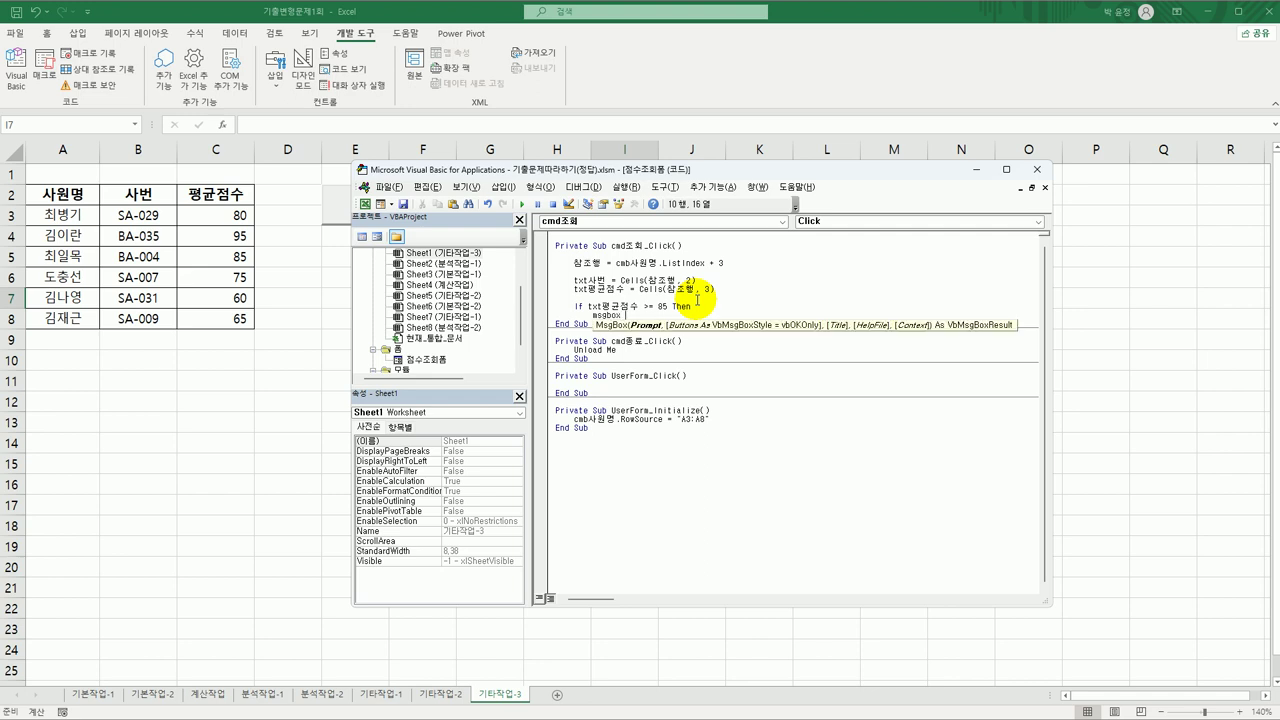
{"action": "type", "text": "cmb사"}
{"action": "type", "text": "원명 &"}
{"action": "type", "text": " \""}
{"action": "type", "text": "은 "}
{"action": "type", "text": "우수사원"}
{"action": "type", "text": "입니다."}
{"action": "type", "text": "\""}
{"action": "key", "text": "Left"}
{"action": "key", "text": "Left"}
{"action": "key", "text": "Return"}
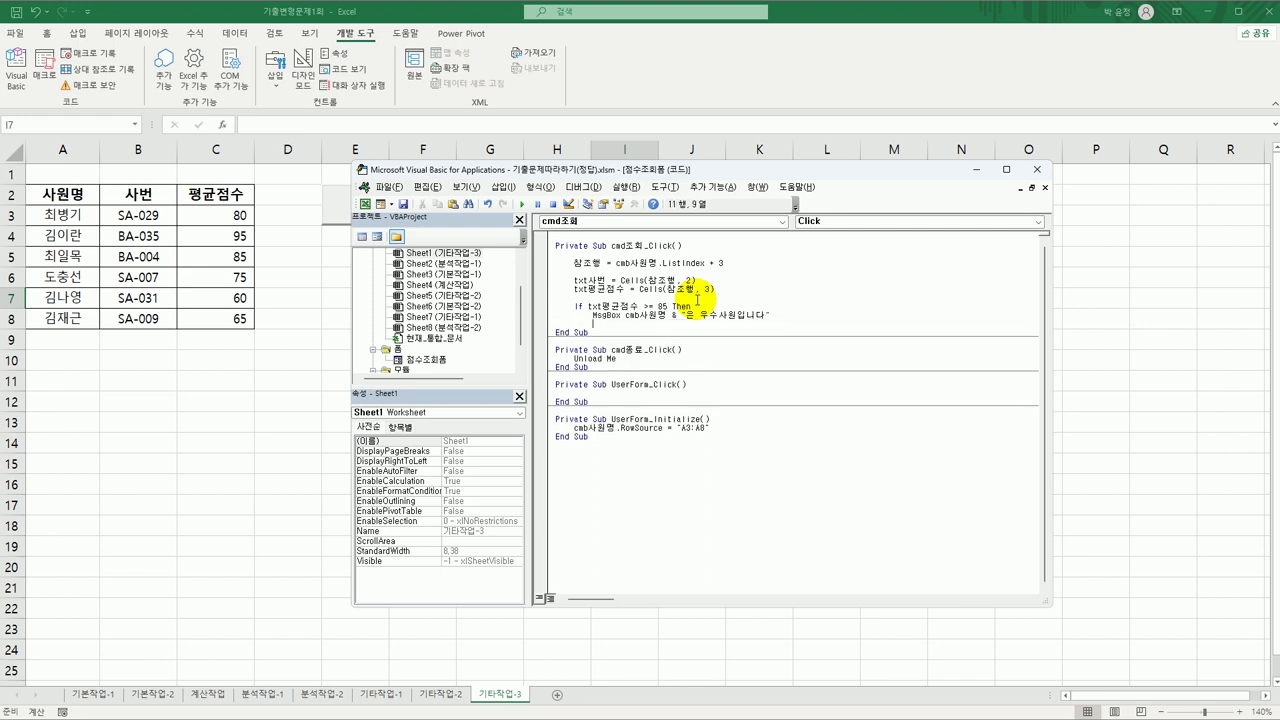
{"action": "type", "text": "end if"}
{"action": "key", "text": "Return"}
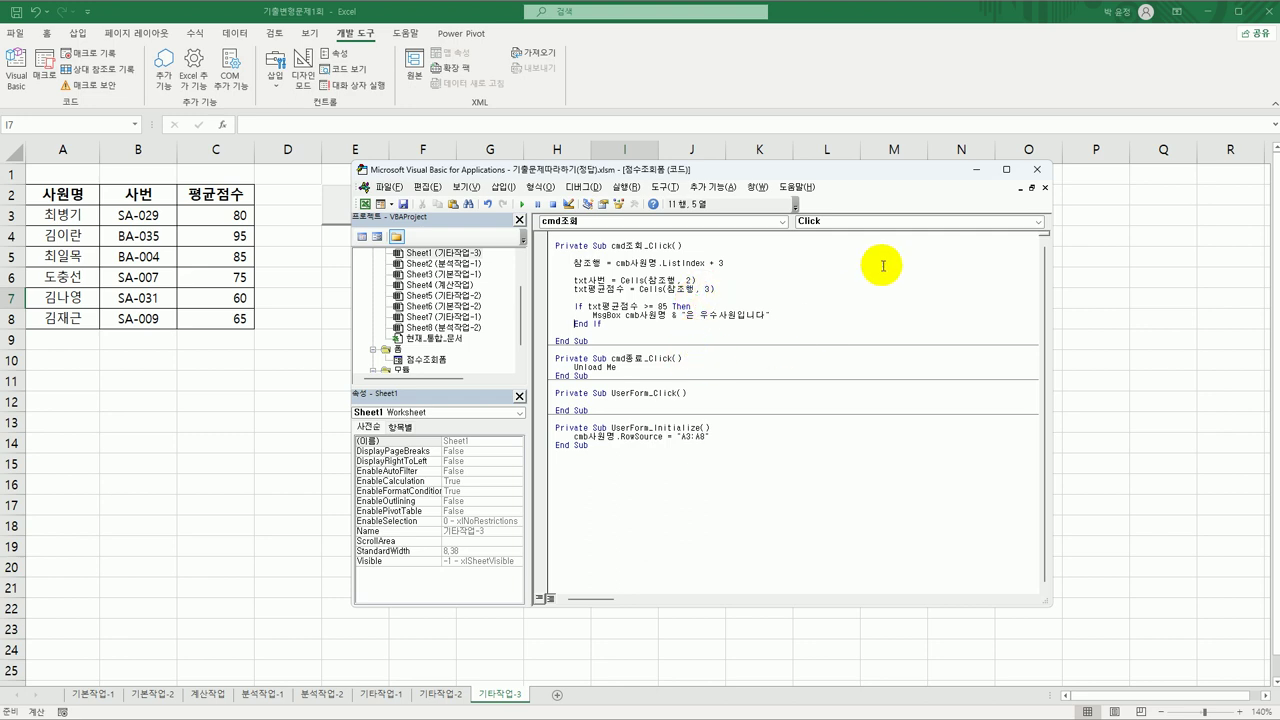
Step: Return to the sheet, open the 점수조회 form and look up the first employee in 사원명
{"action": "left_click", "coordinate": [1037, 169]}
{"action": "left_click", "coordinate": [886, 337]}
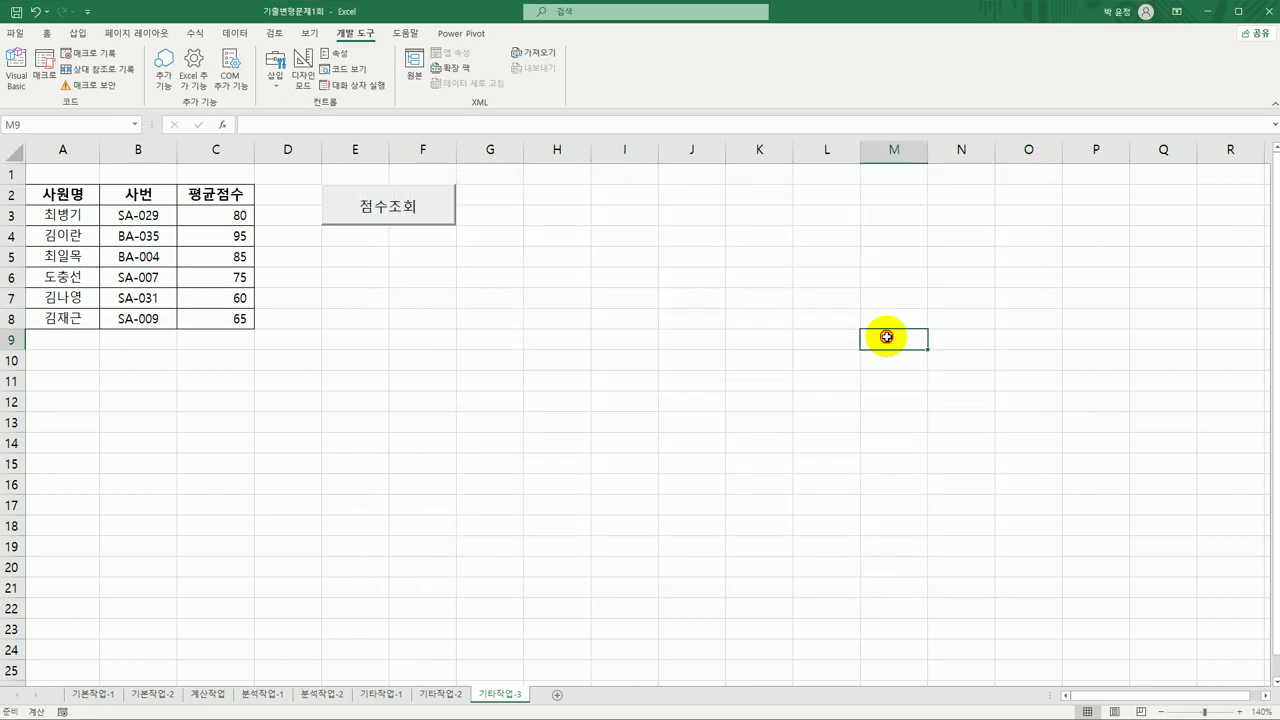
{"action": "left_click", "coordinate": [418, 218]}
{"action": "left_click", "coordinate": [704, 334]}
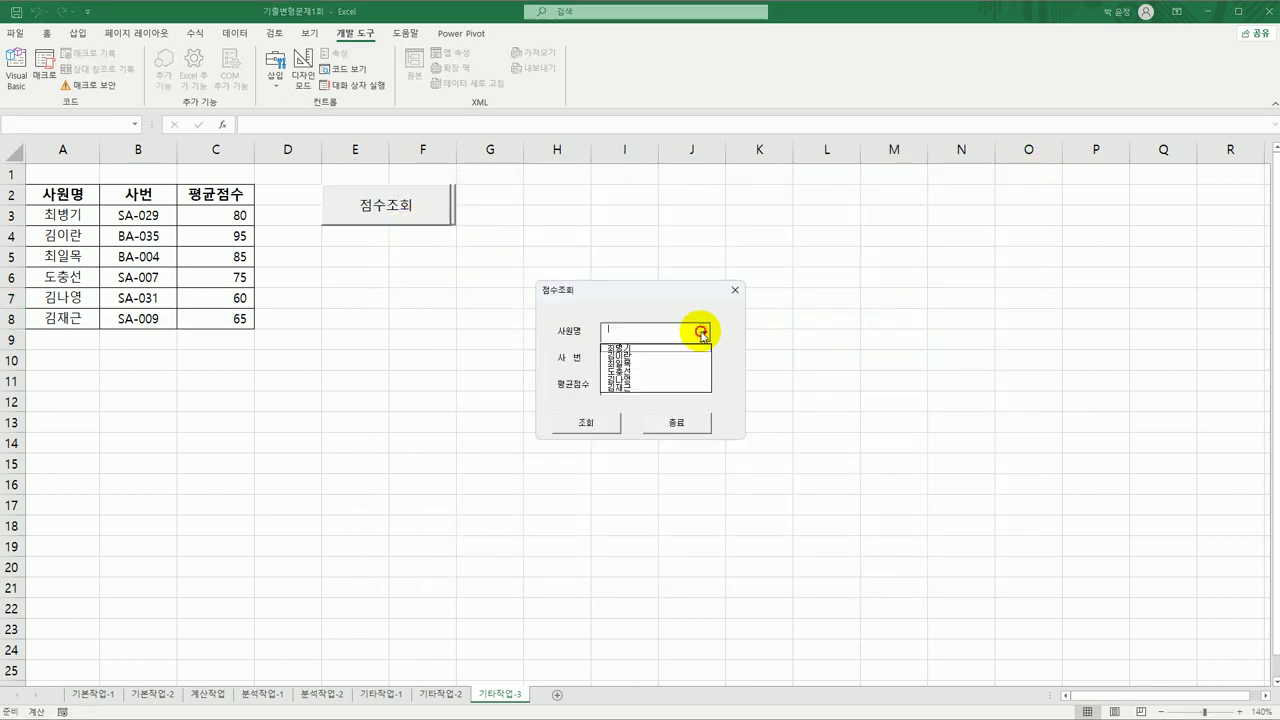
{"action": "left_click", "coordinate": [650, 348]}
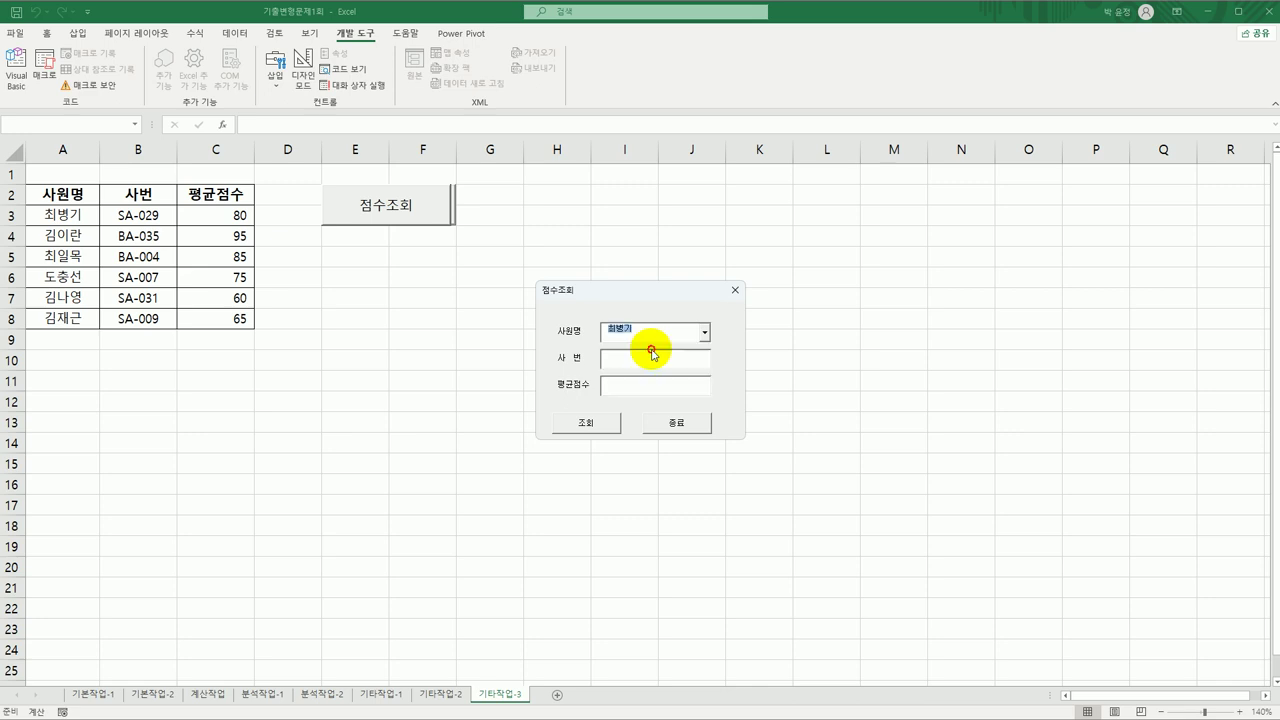
{"action": "left_click", "coordinate": [586, 424]}
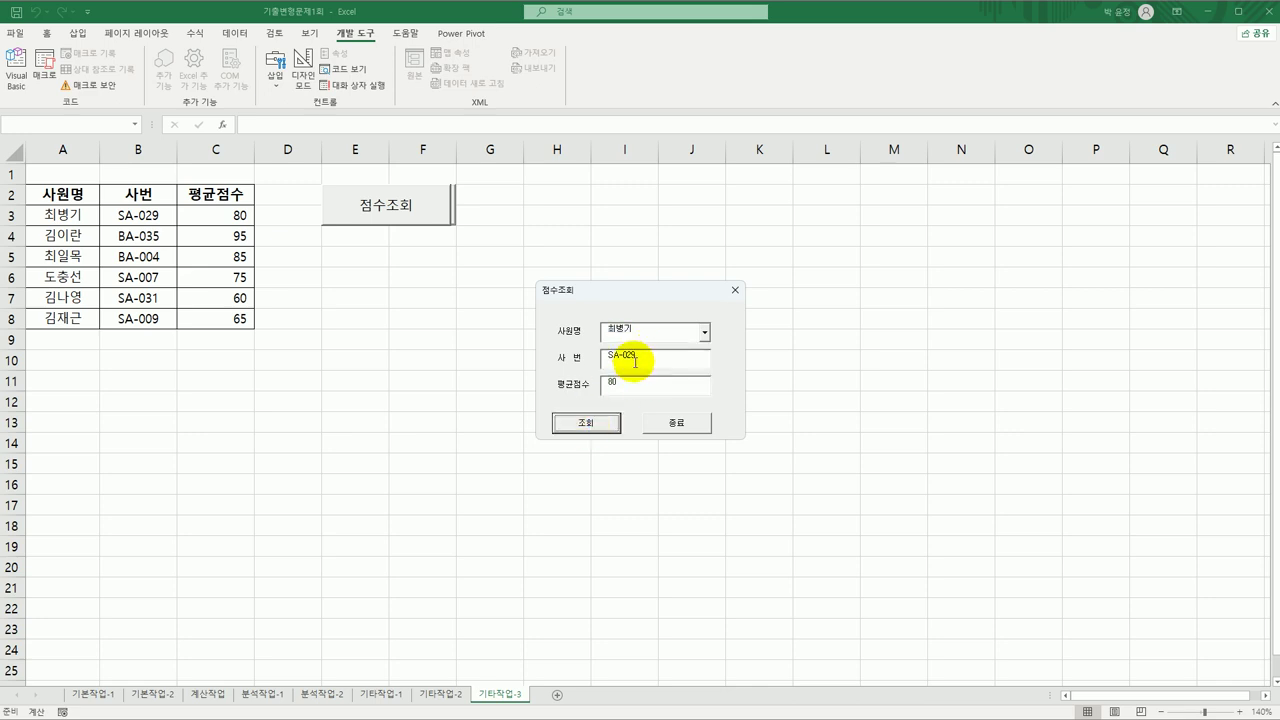
Step: Look up the second employee in the form, dismiss the message box and end the form with 종료
{"action": "left_click", "coordinate": [705, 333]}
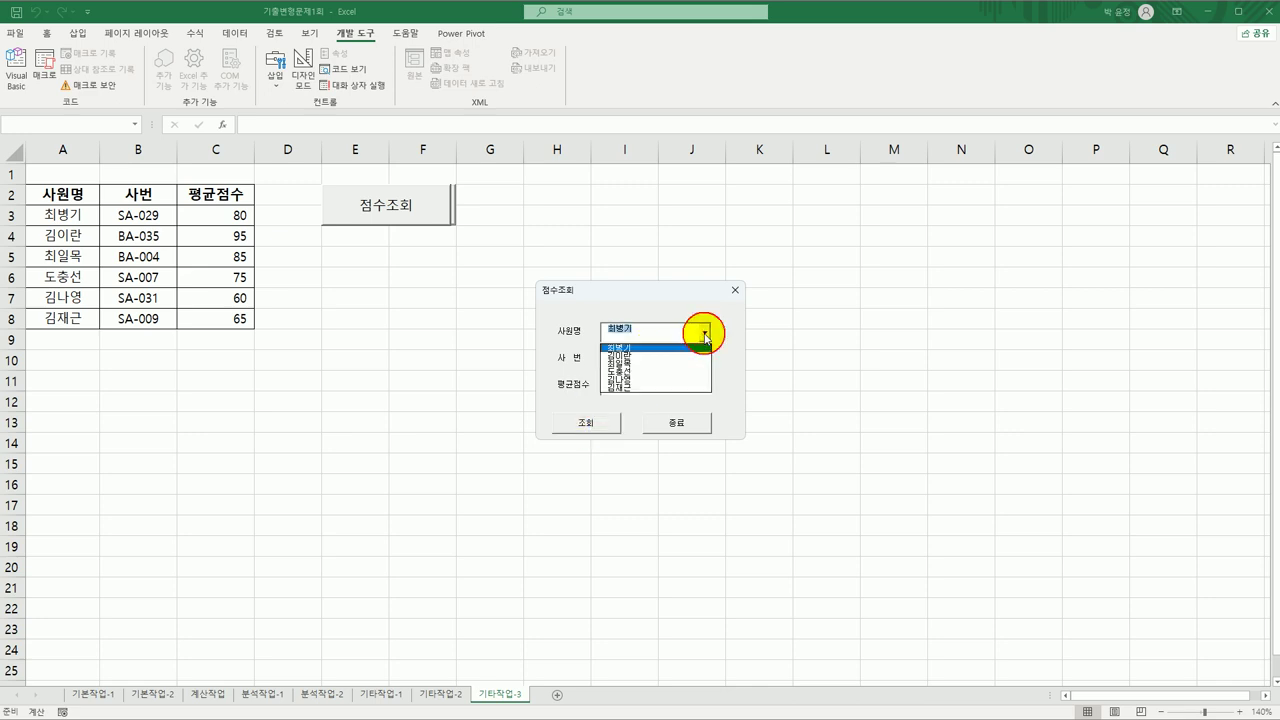
{"action": "left_click", "coordinate": [695, 358]}
{"action": "left_click", "coordinate": [588, 422]}
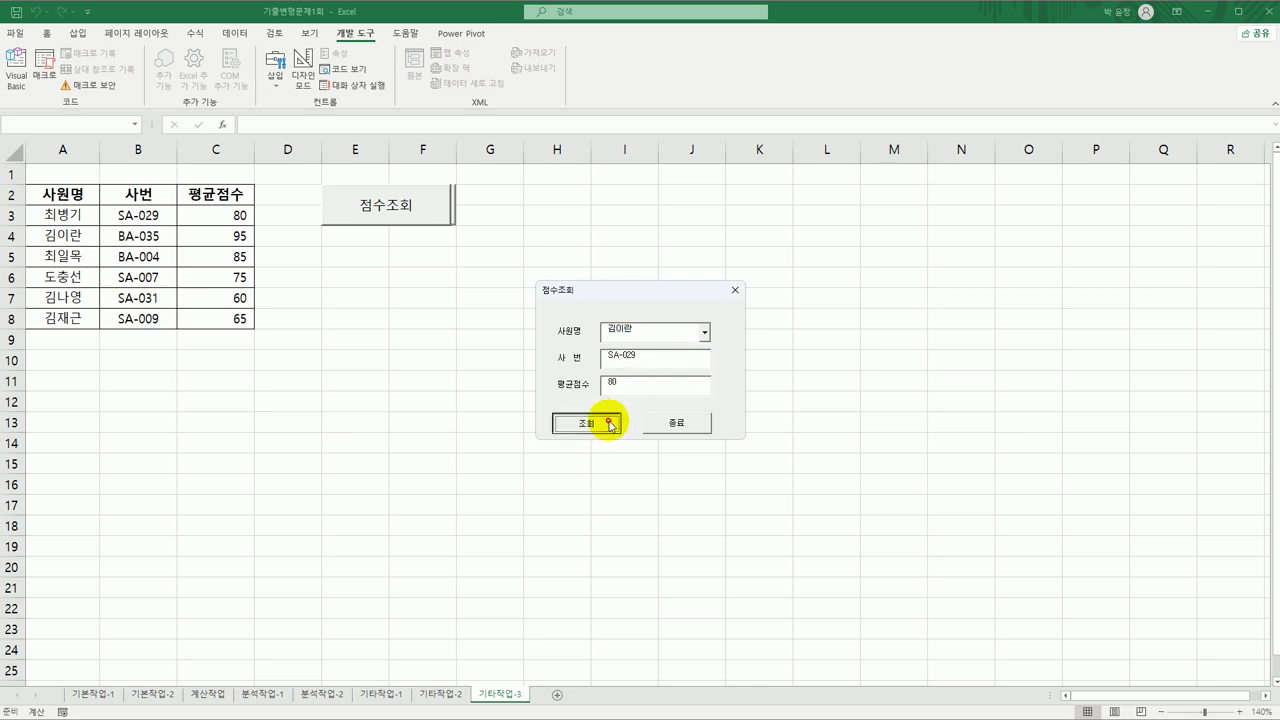
{"action": "left_click_drag", "start_coordinate": [444, 328], "coordinate": [442, 317]}
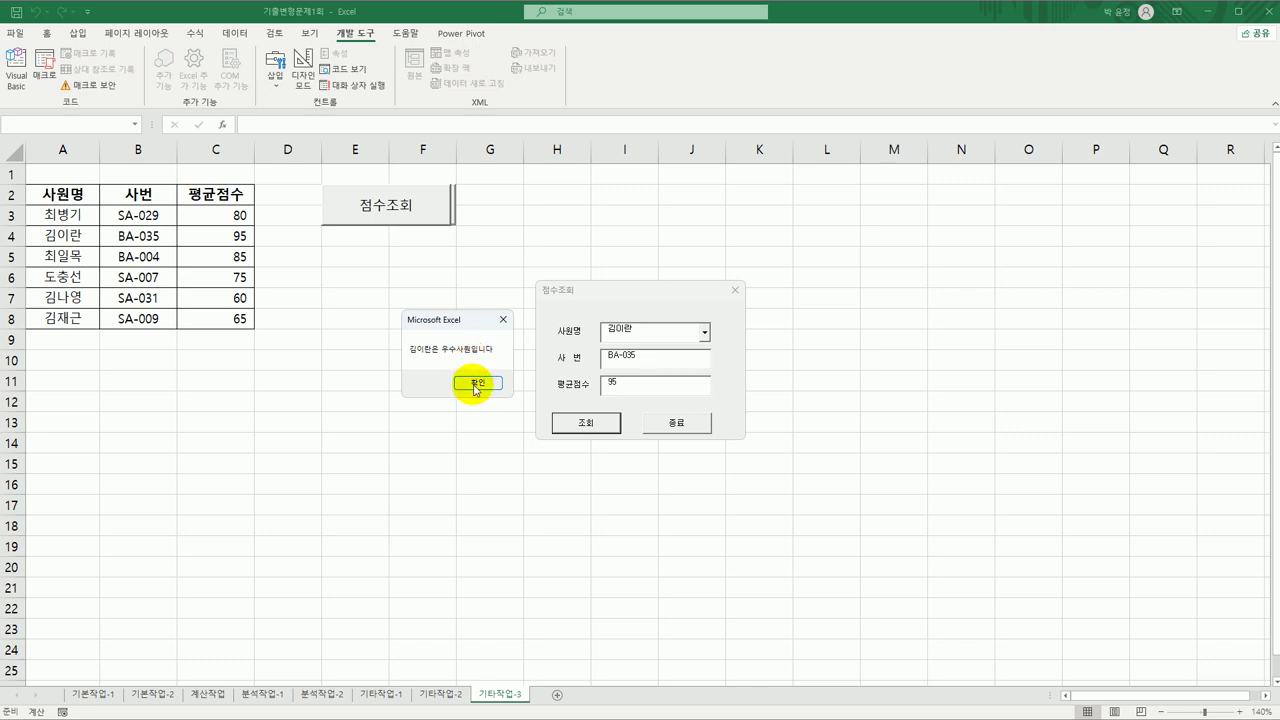
{"action": "left_click", "coordinate": [476, 383]}
{"action": "left_click", "coordinate": [665, 422]}
{"action": "left_click", "coordinate": [657, 393]}
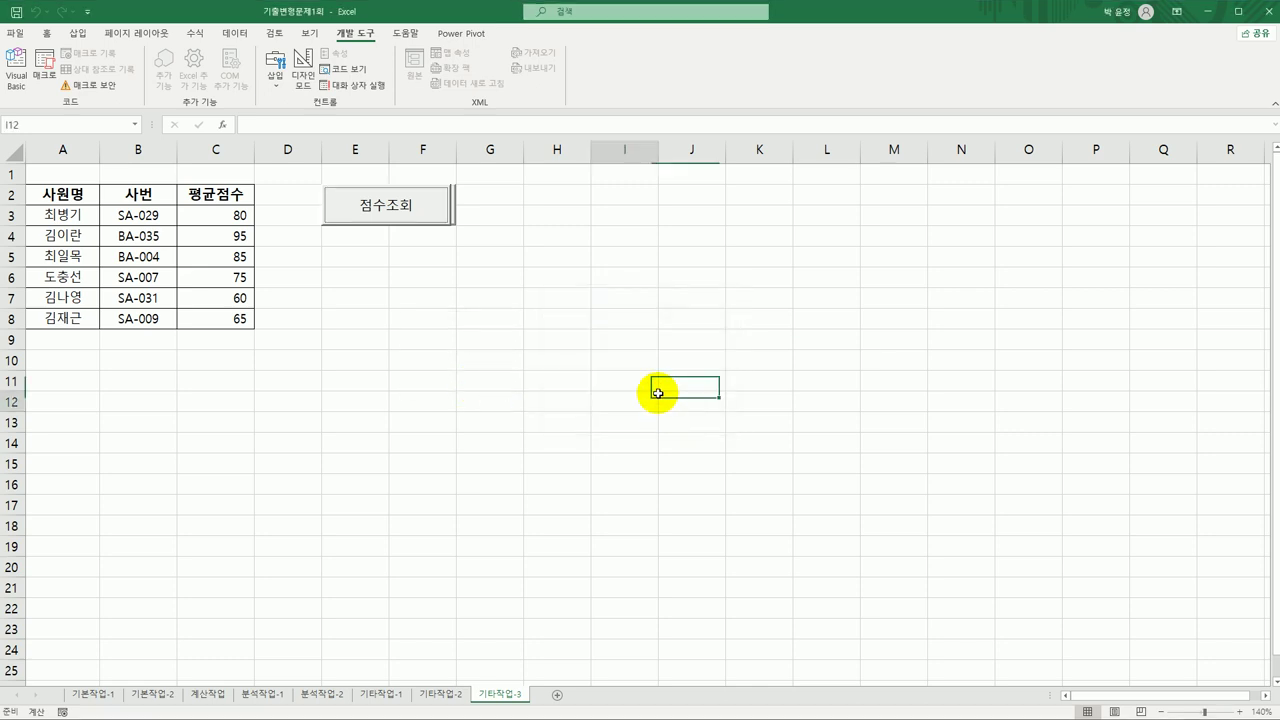